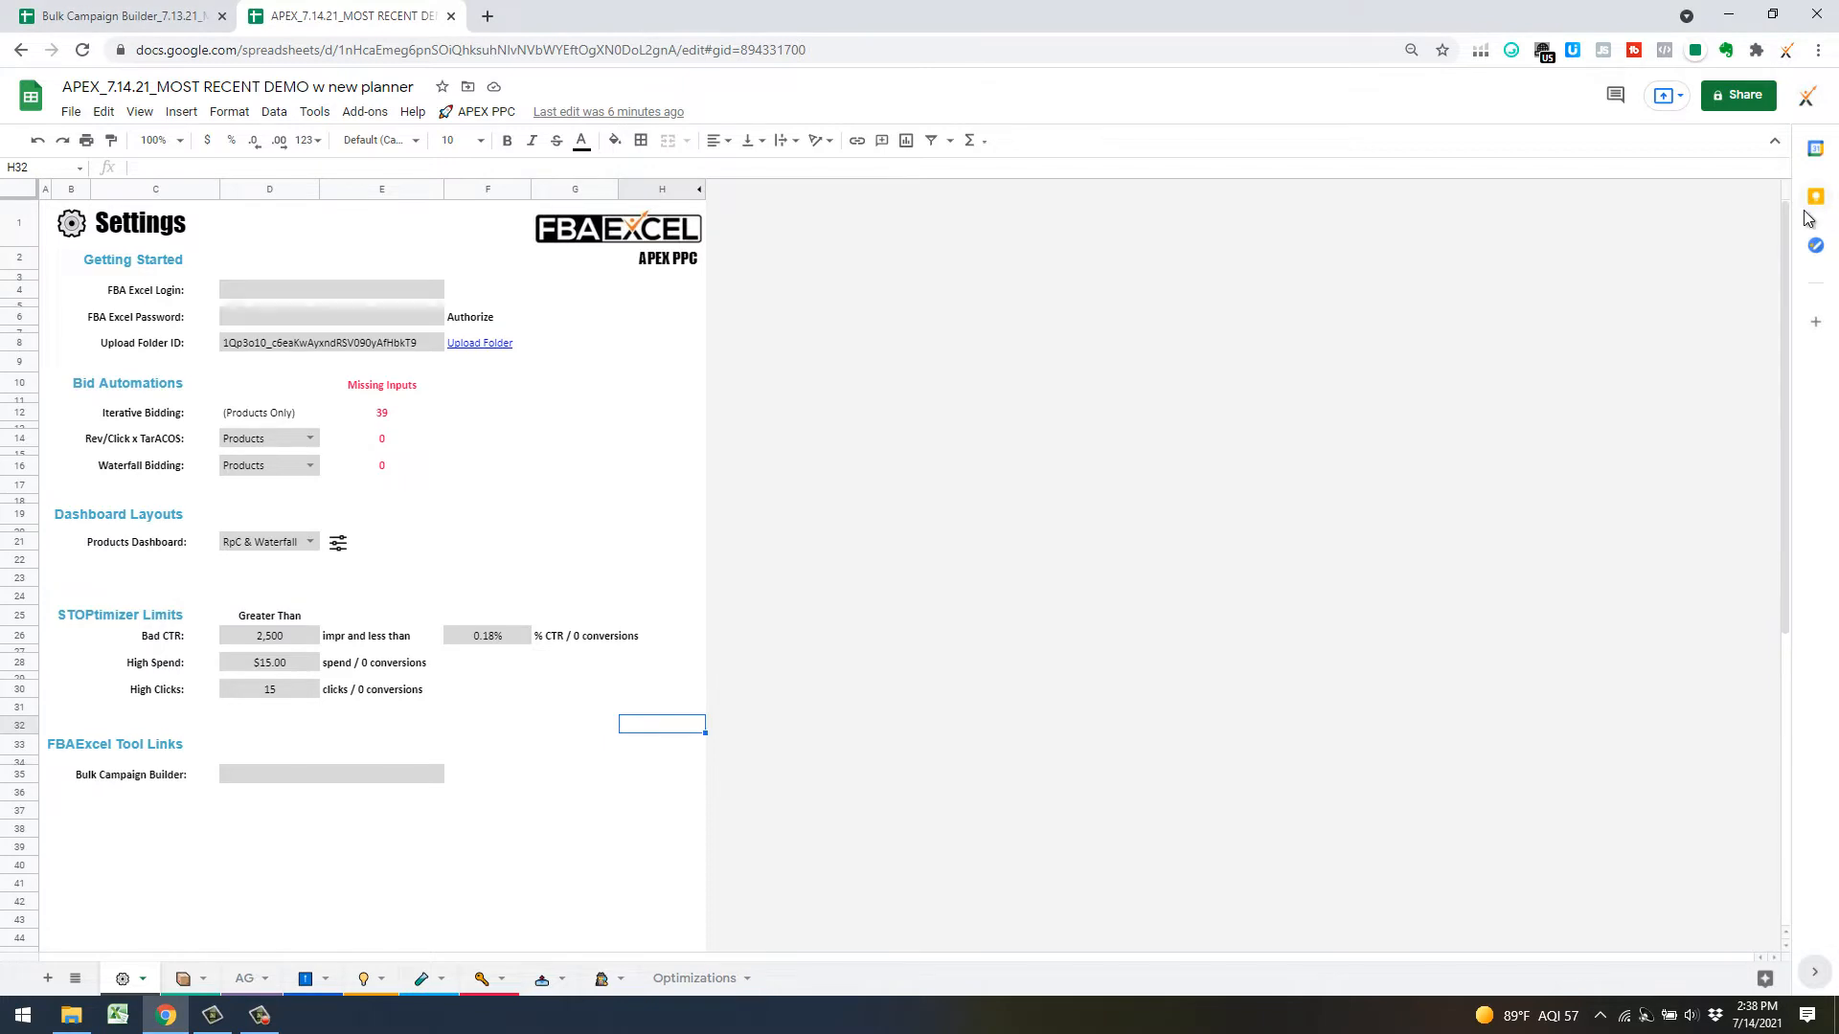
Open the Keep notes beside the sheet and read the Daily Optimization and Biweekly Optimization checklists
{"action": "left_click", "coordinate": [1815, 196]}
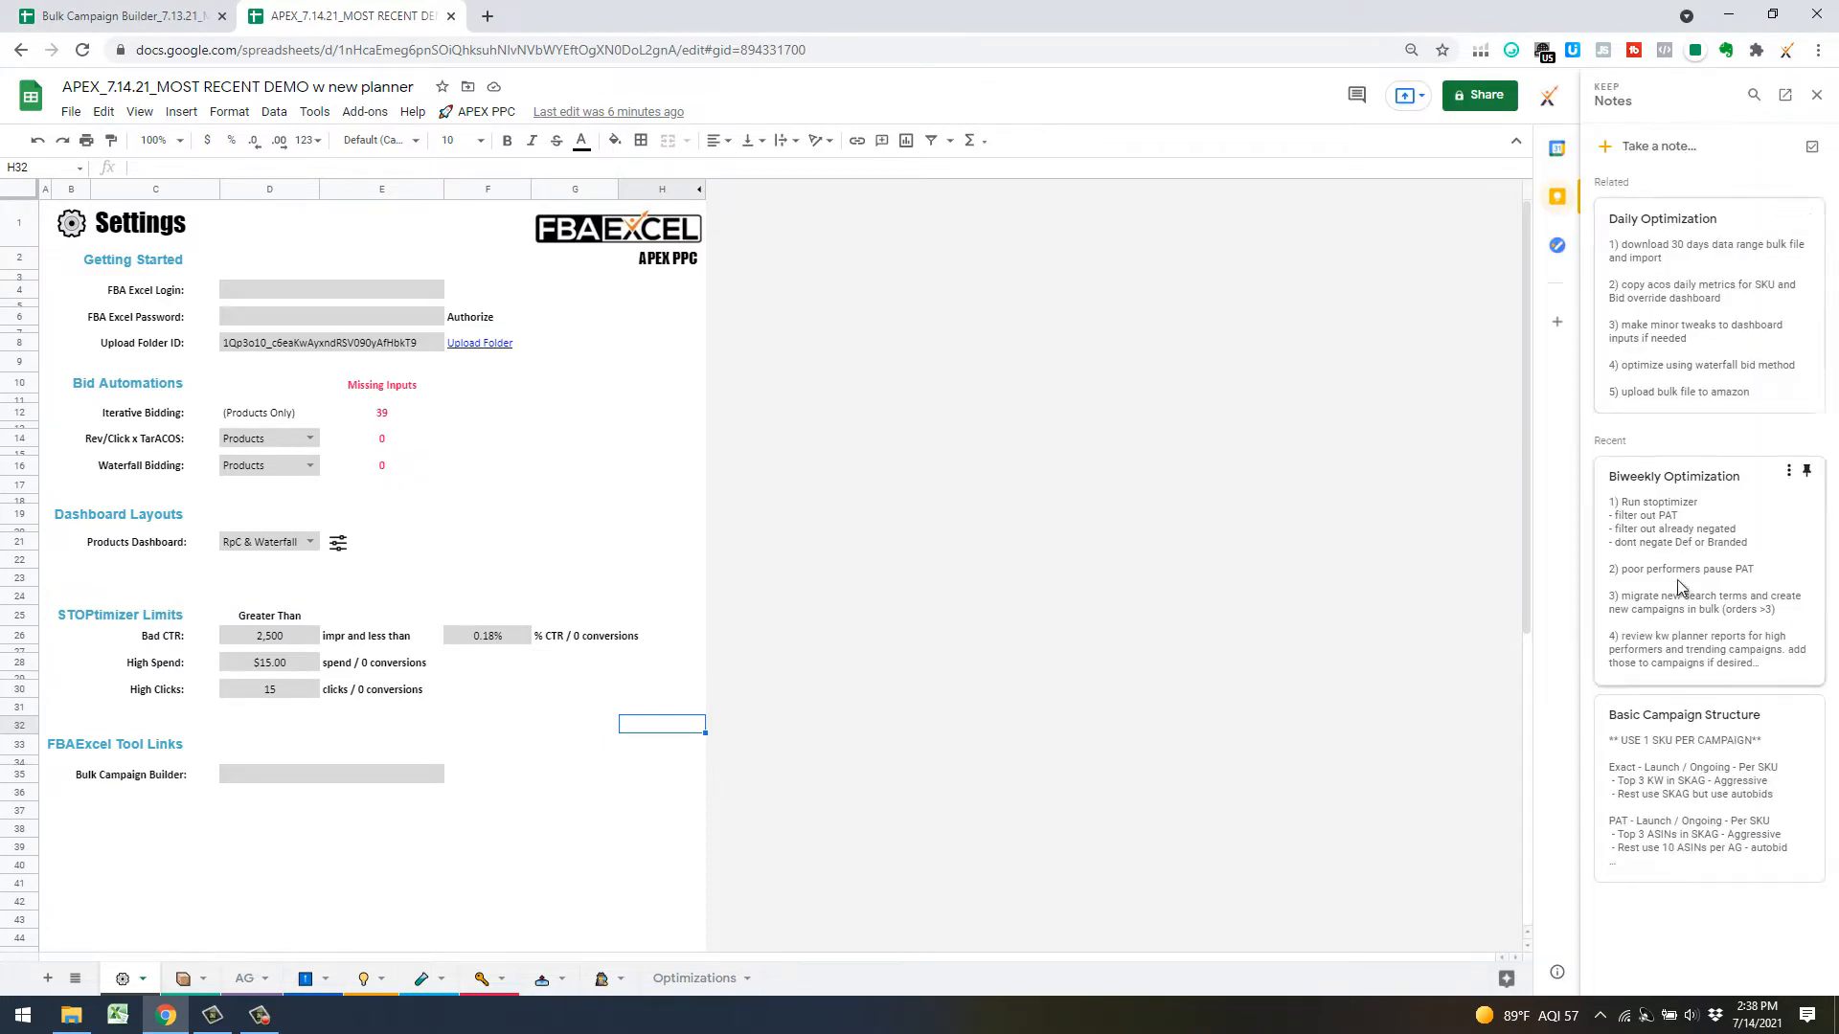
{"action": "left_click", "coordinate": [1688, 278]}
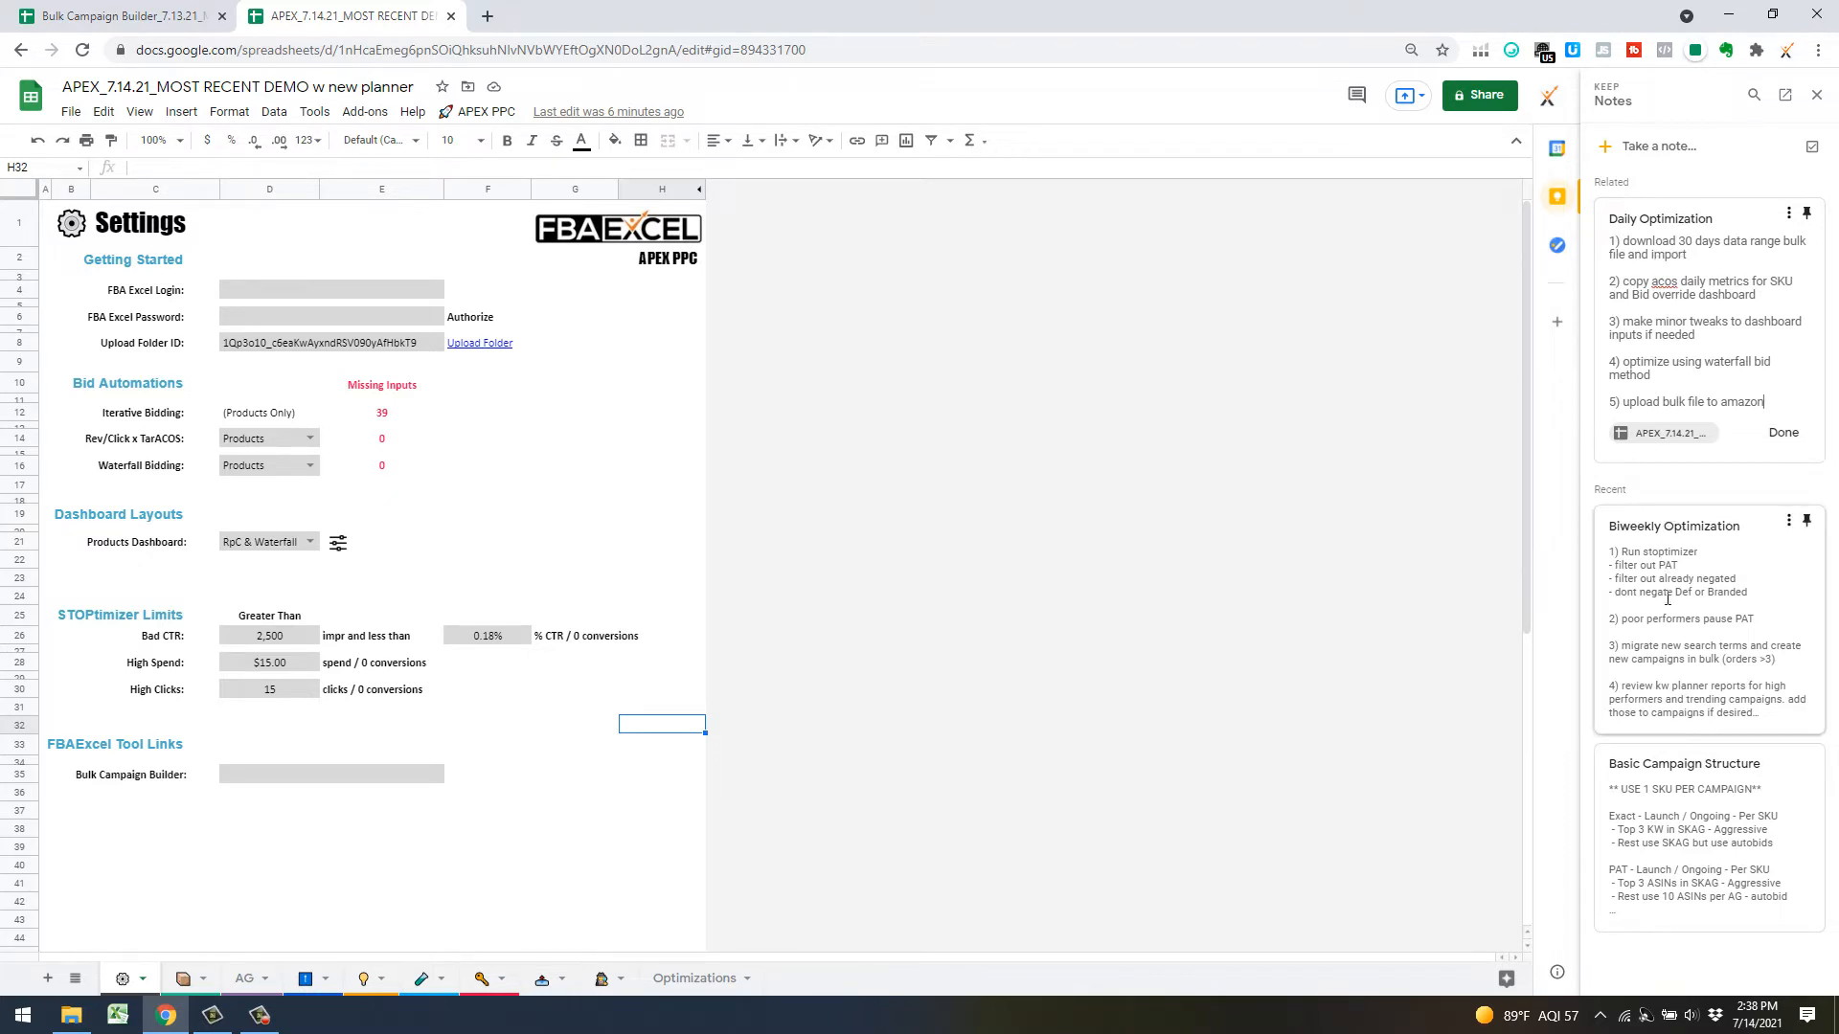
{"action": "left_click", "coordinate": [1663, 543]}
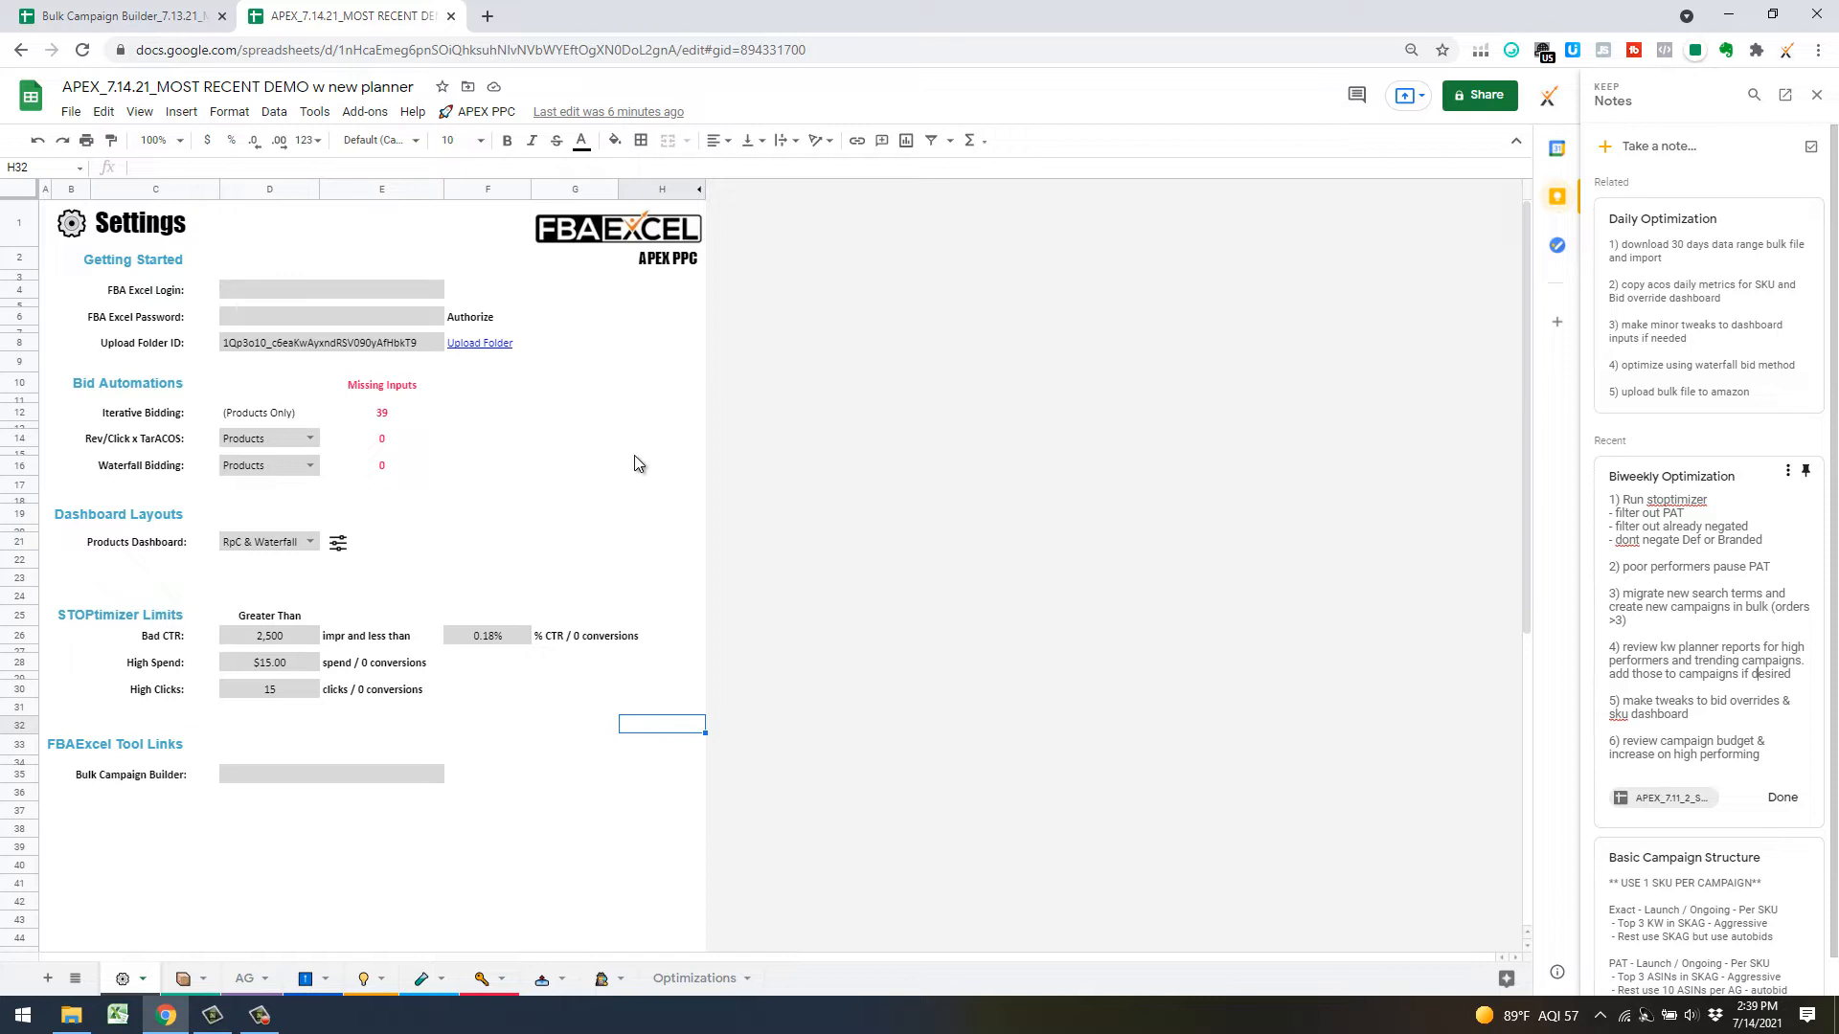
Look at the Bulk Negate Tool and Bulk Campaign Builder sheets in the other spreadsheet, and return to the APEX spreadsheet
{"action": "left_click", "coordinate": [199, 14]}
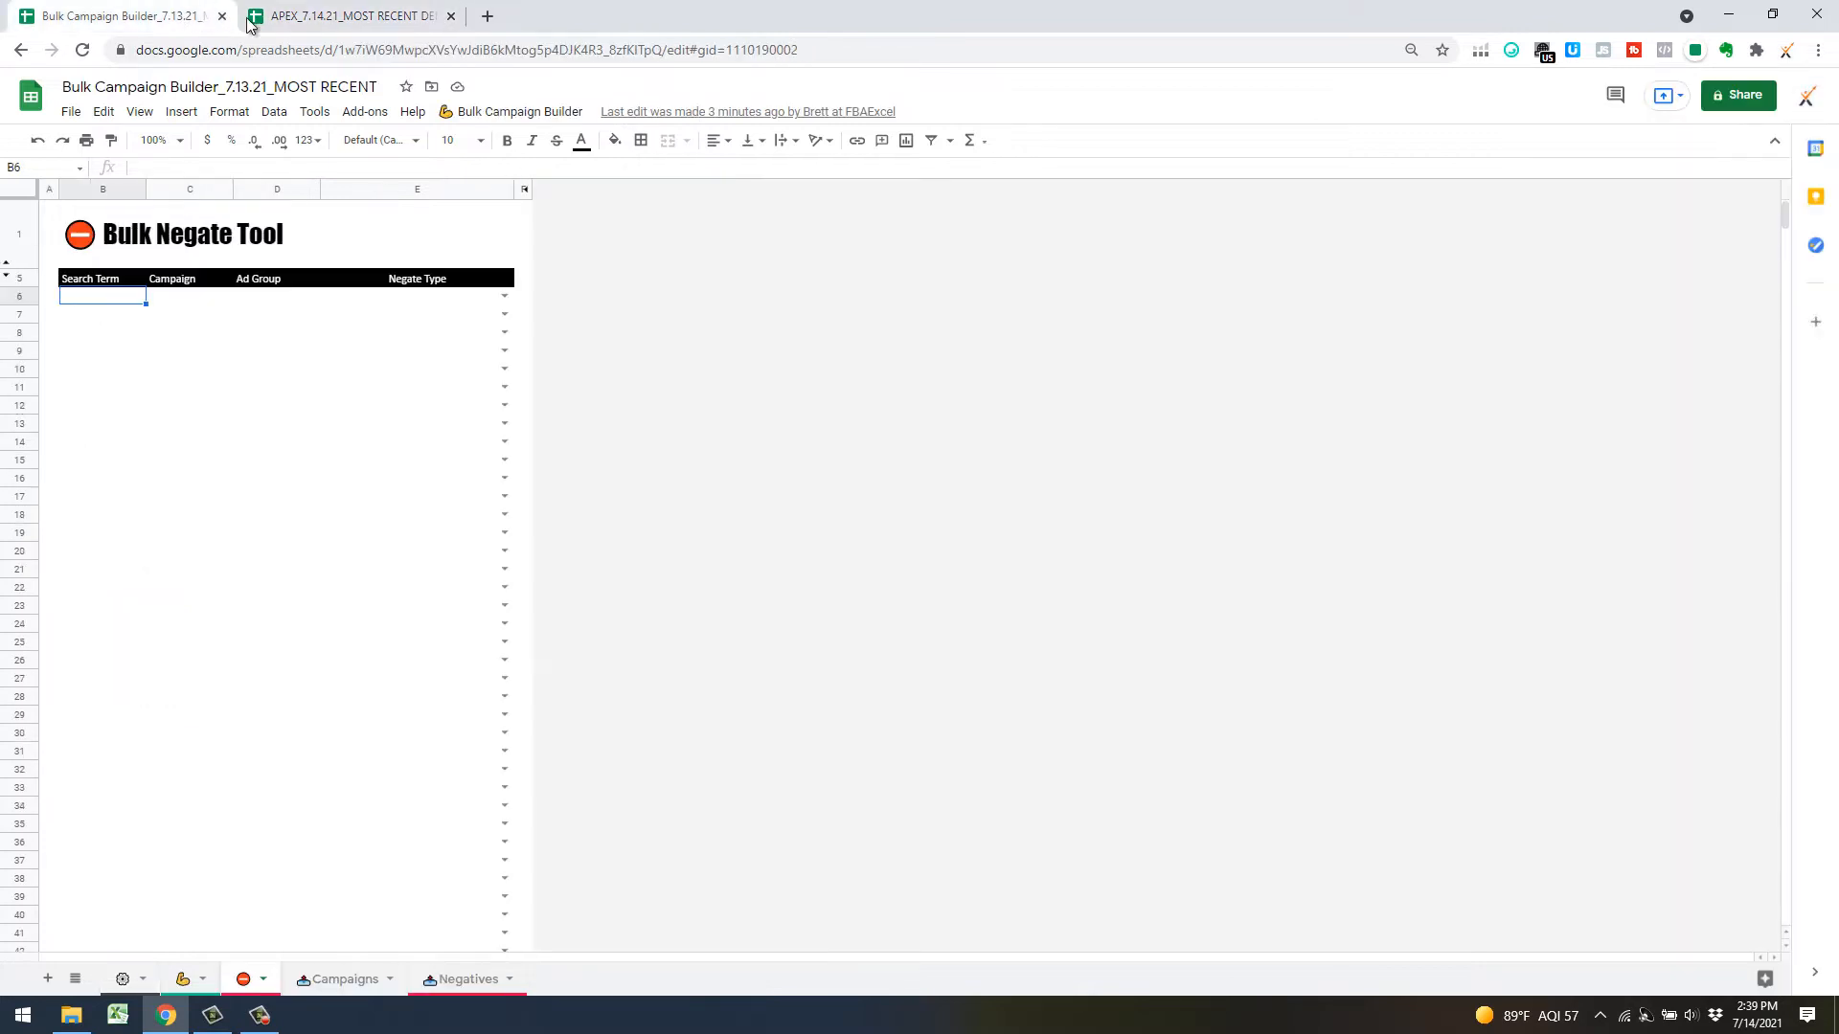
{"action": "left_click", "coordinate": [185, 980]}
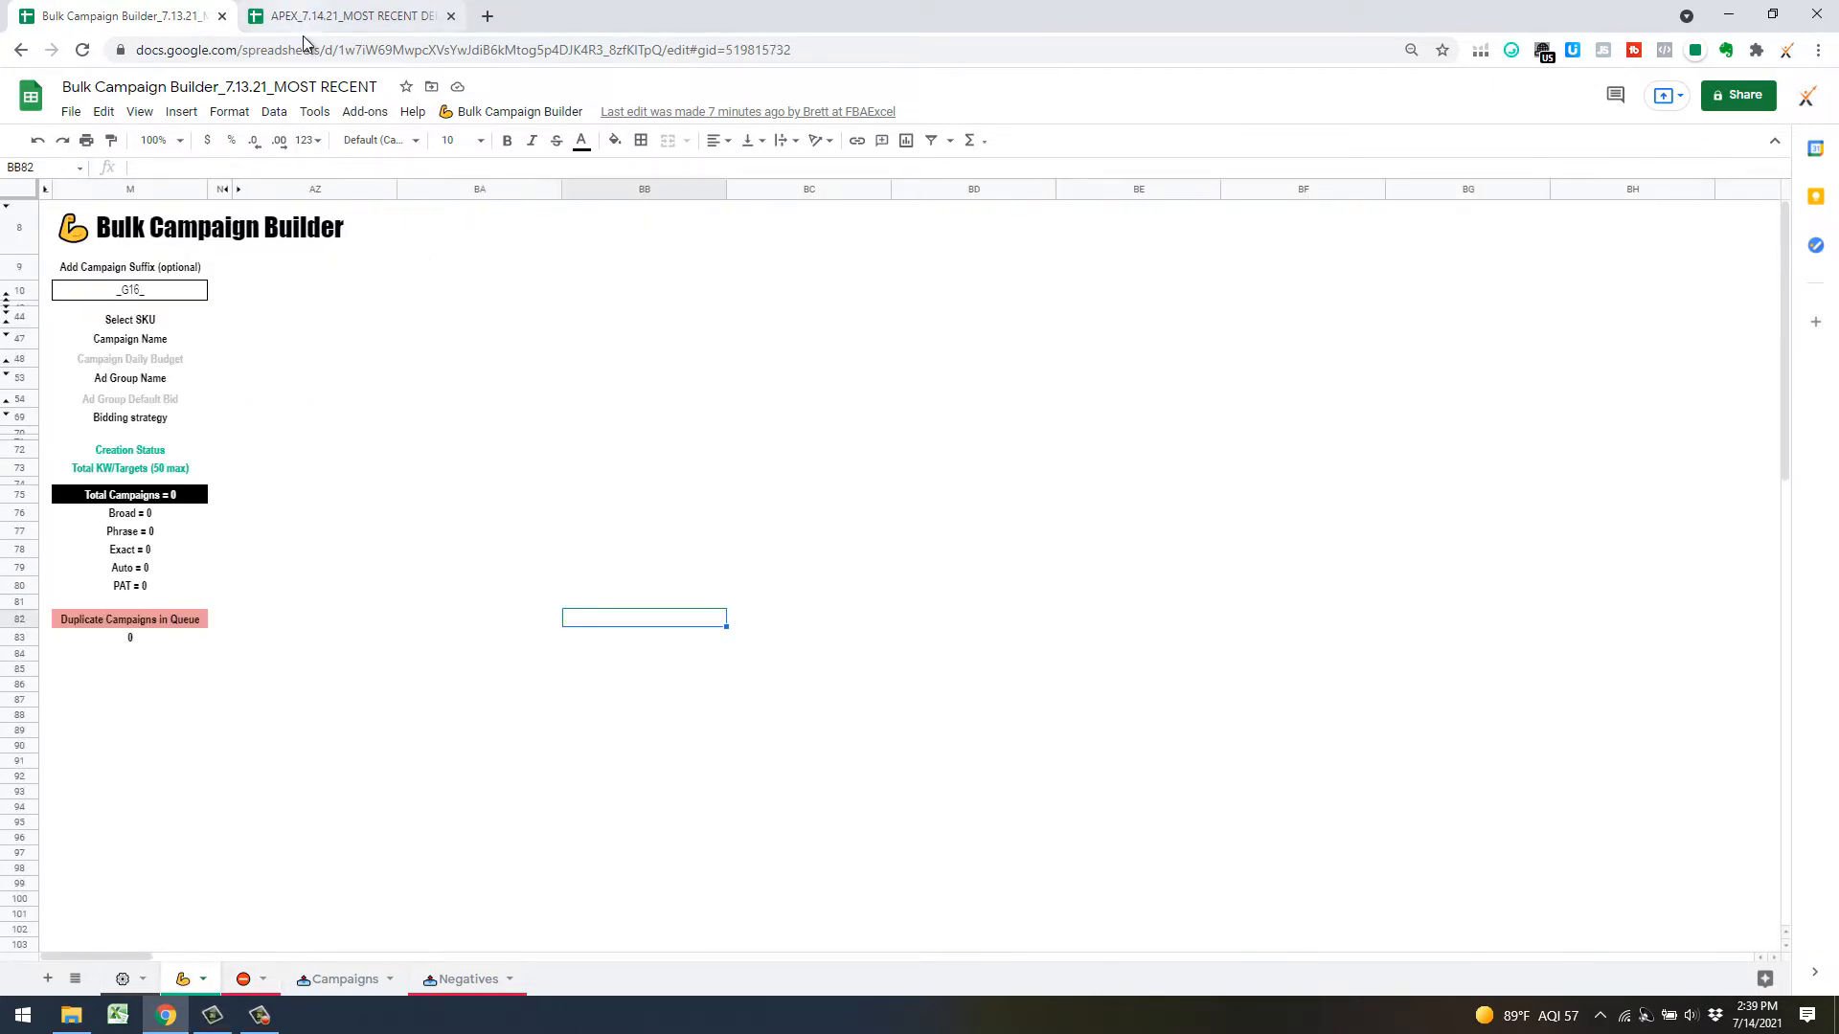
{"action": "left_click", "coordinate": [288, 15]}
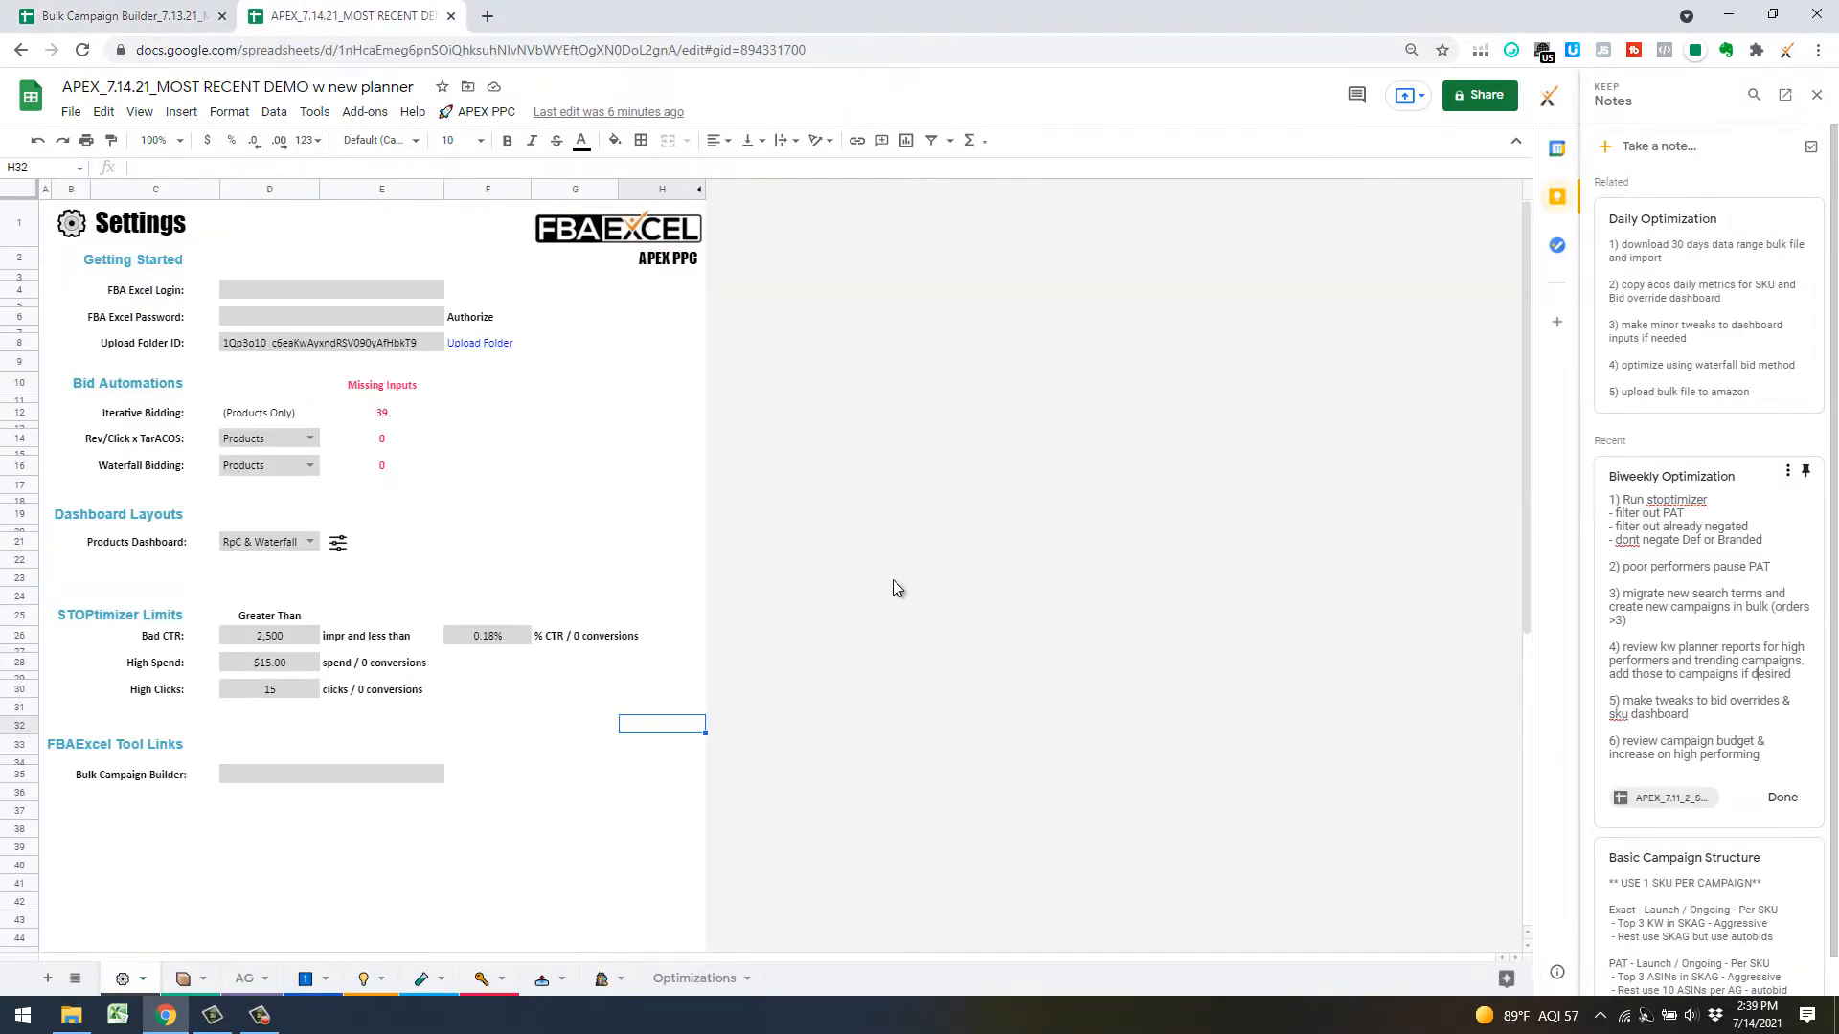
{"action": "left_click", "coordinate": [482, 111]}
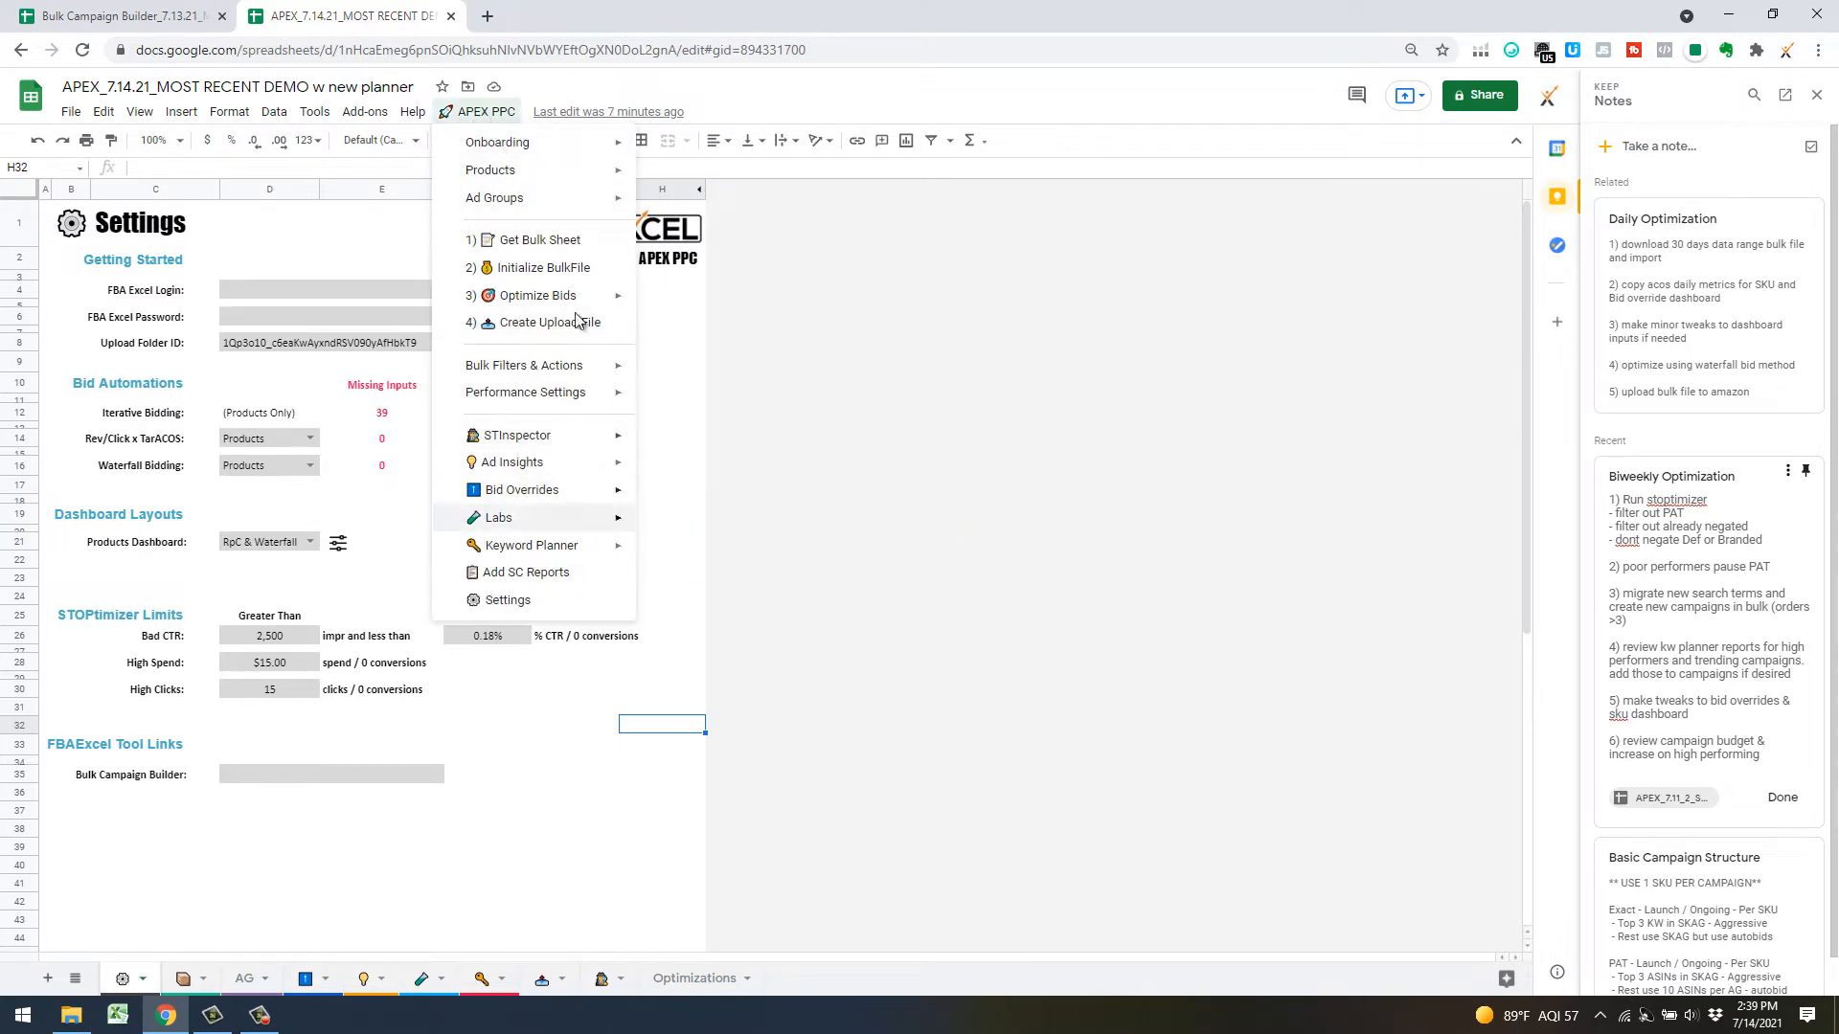
{"action": "left_click", "coordinate": [910, 314]}
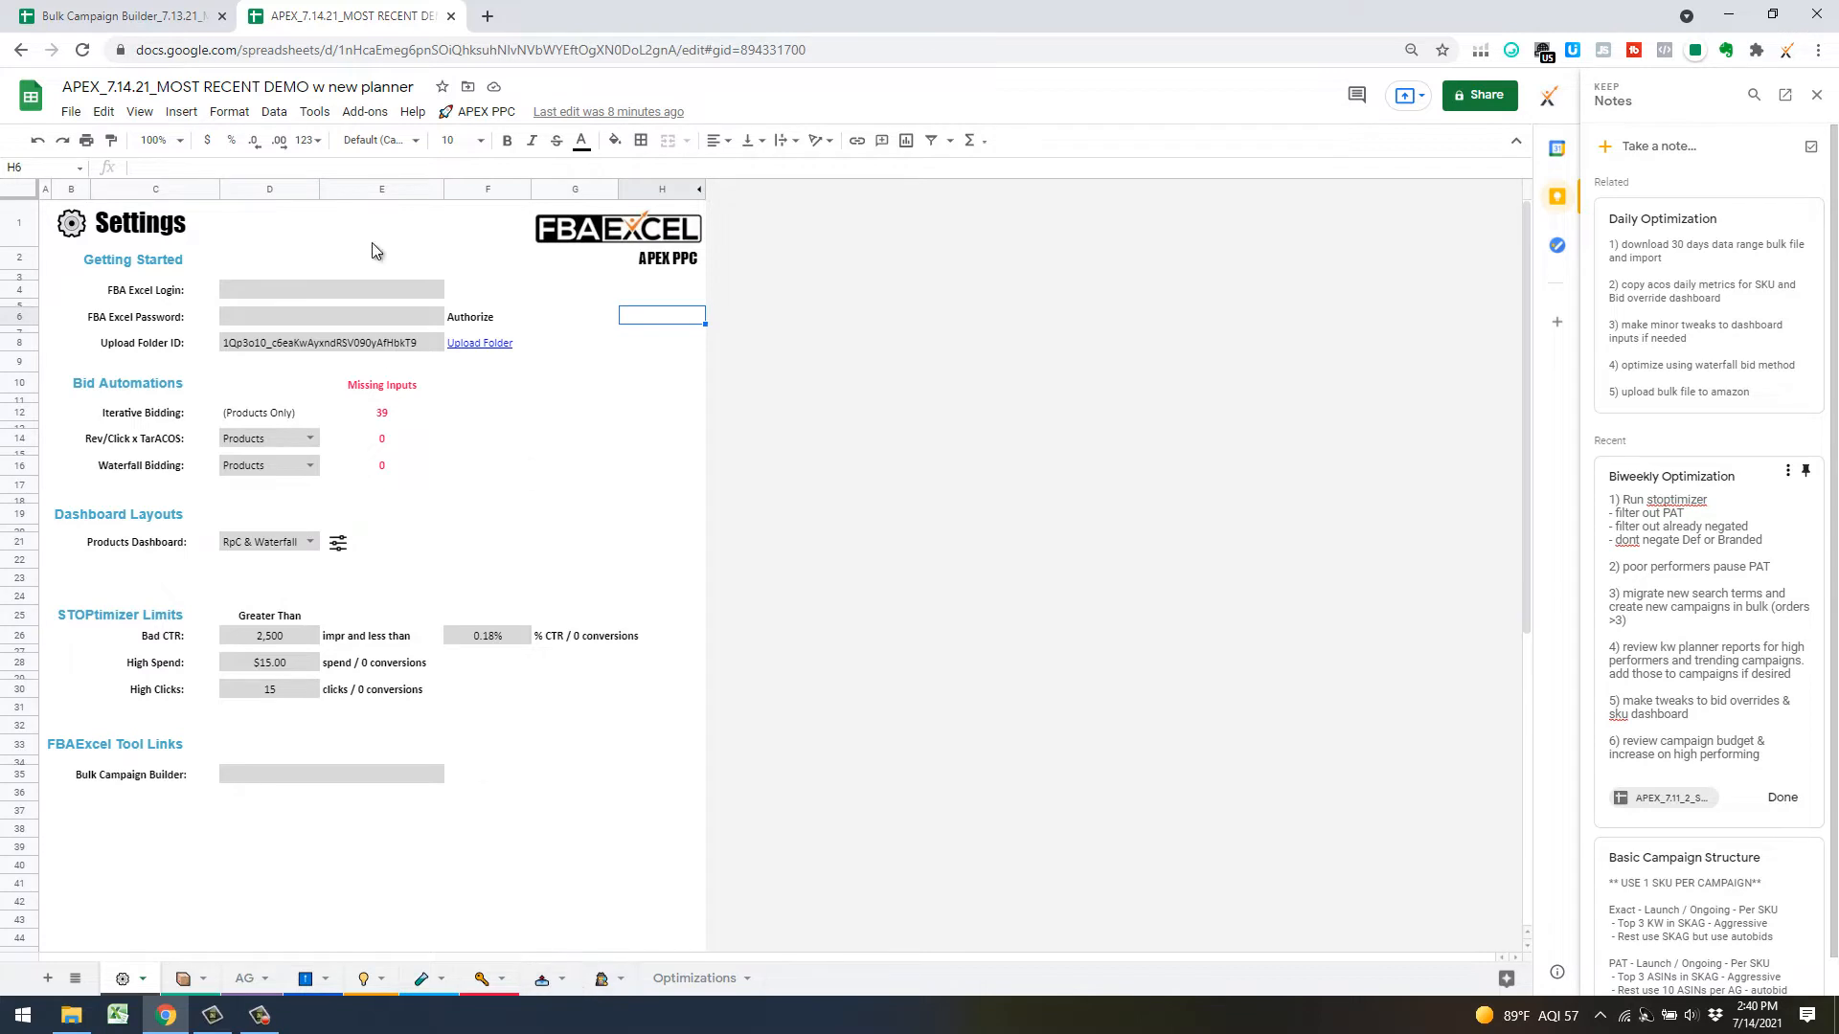
{"action": "left_click", "coordinate": [474, 112]}
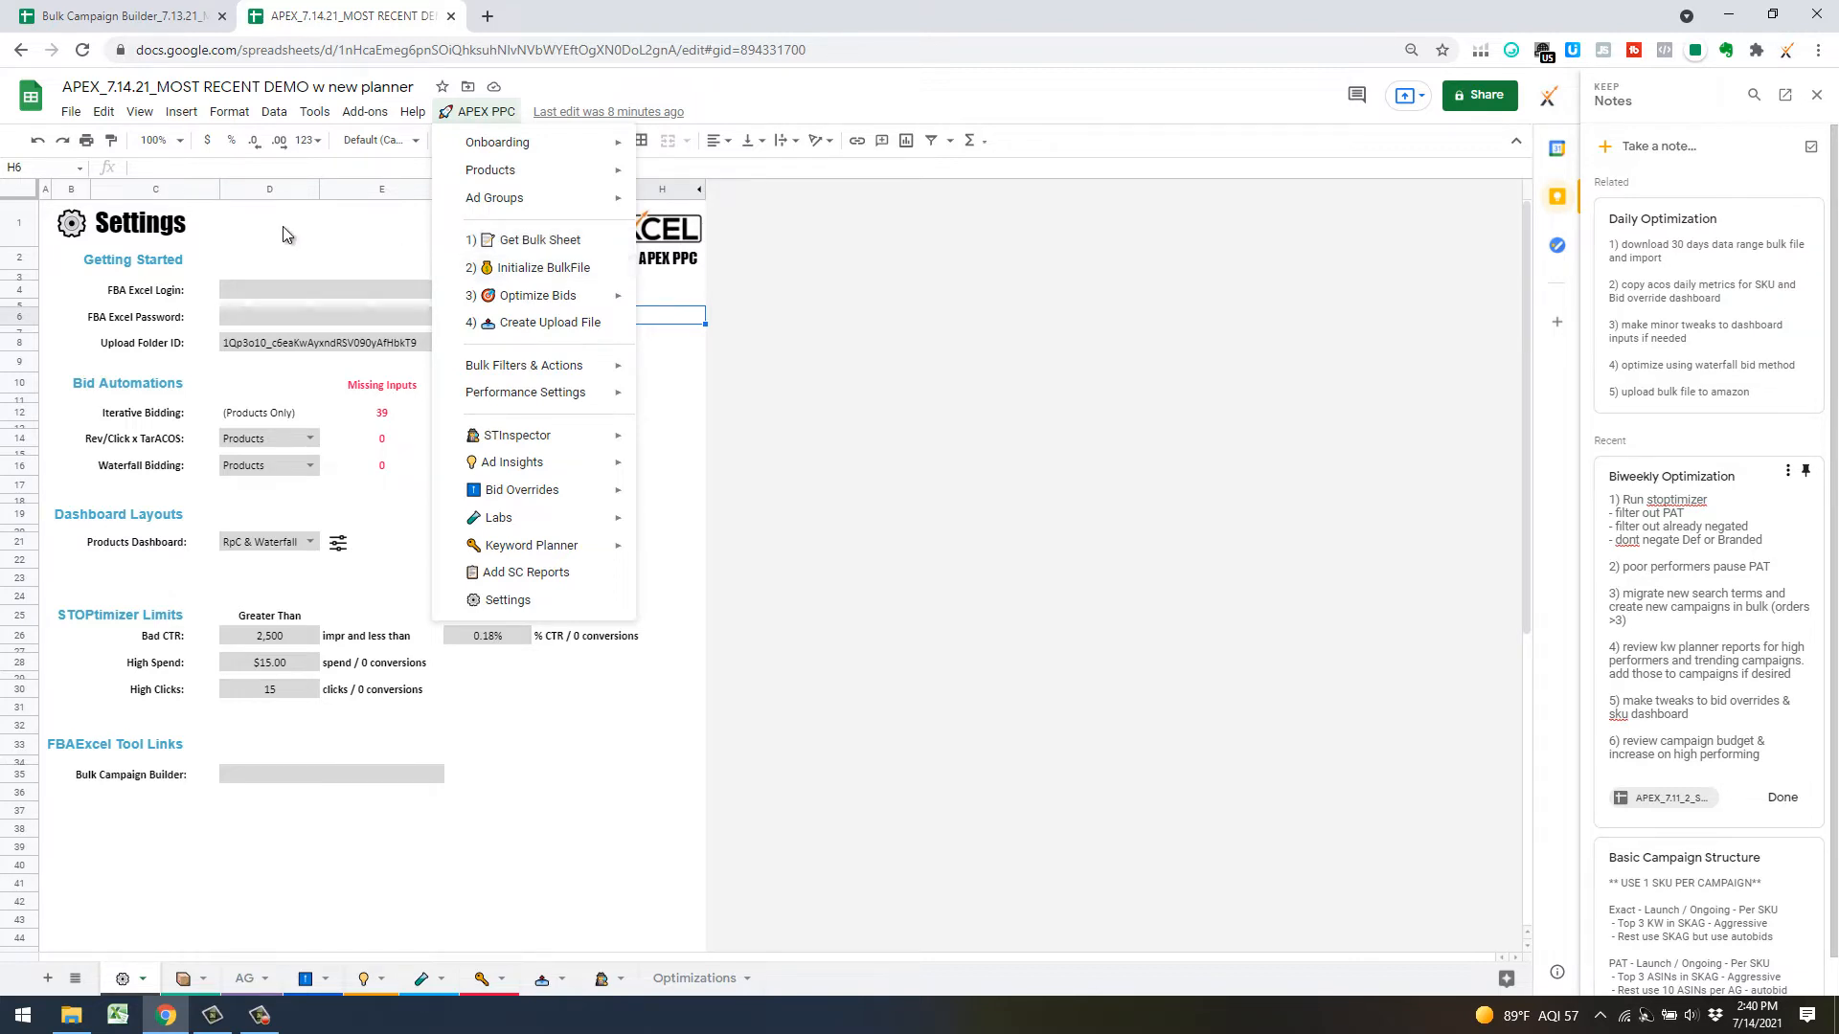
{"action": "left_click", "coordinate": [82, 114]}
{"action": "left_click", "coordinate": [72, 112]}
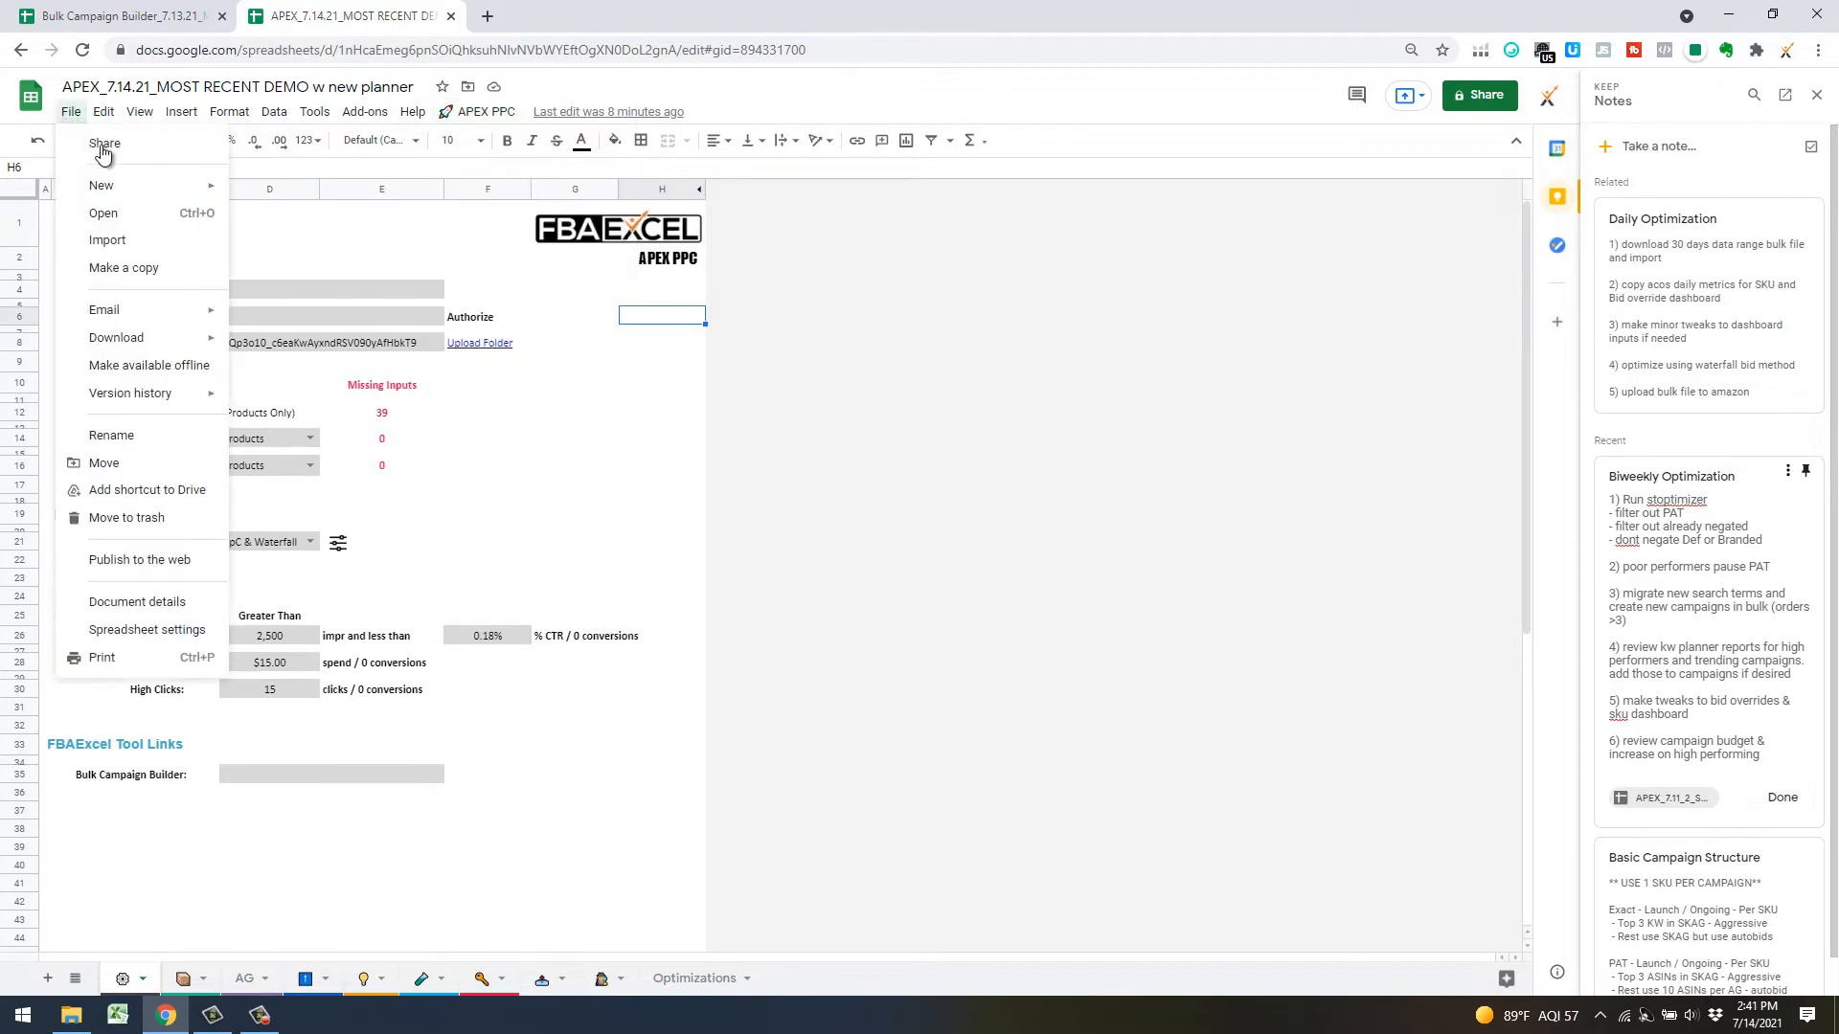
{"action": "left_click", "coordinate": [114, 243]}
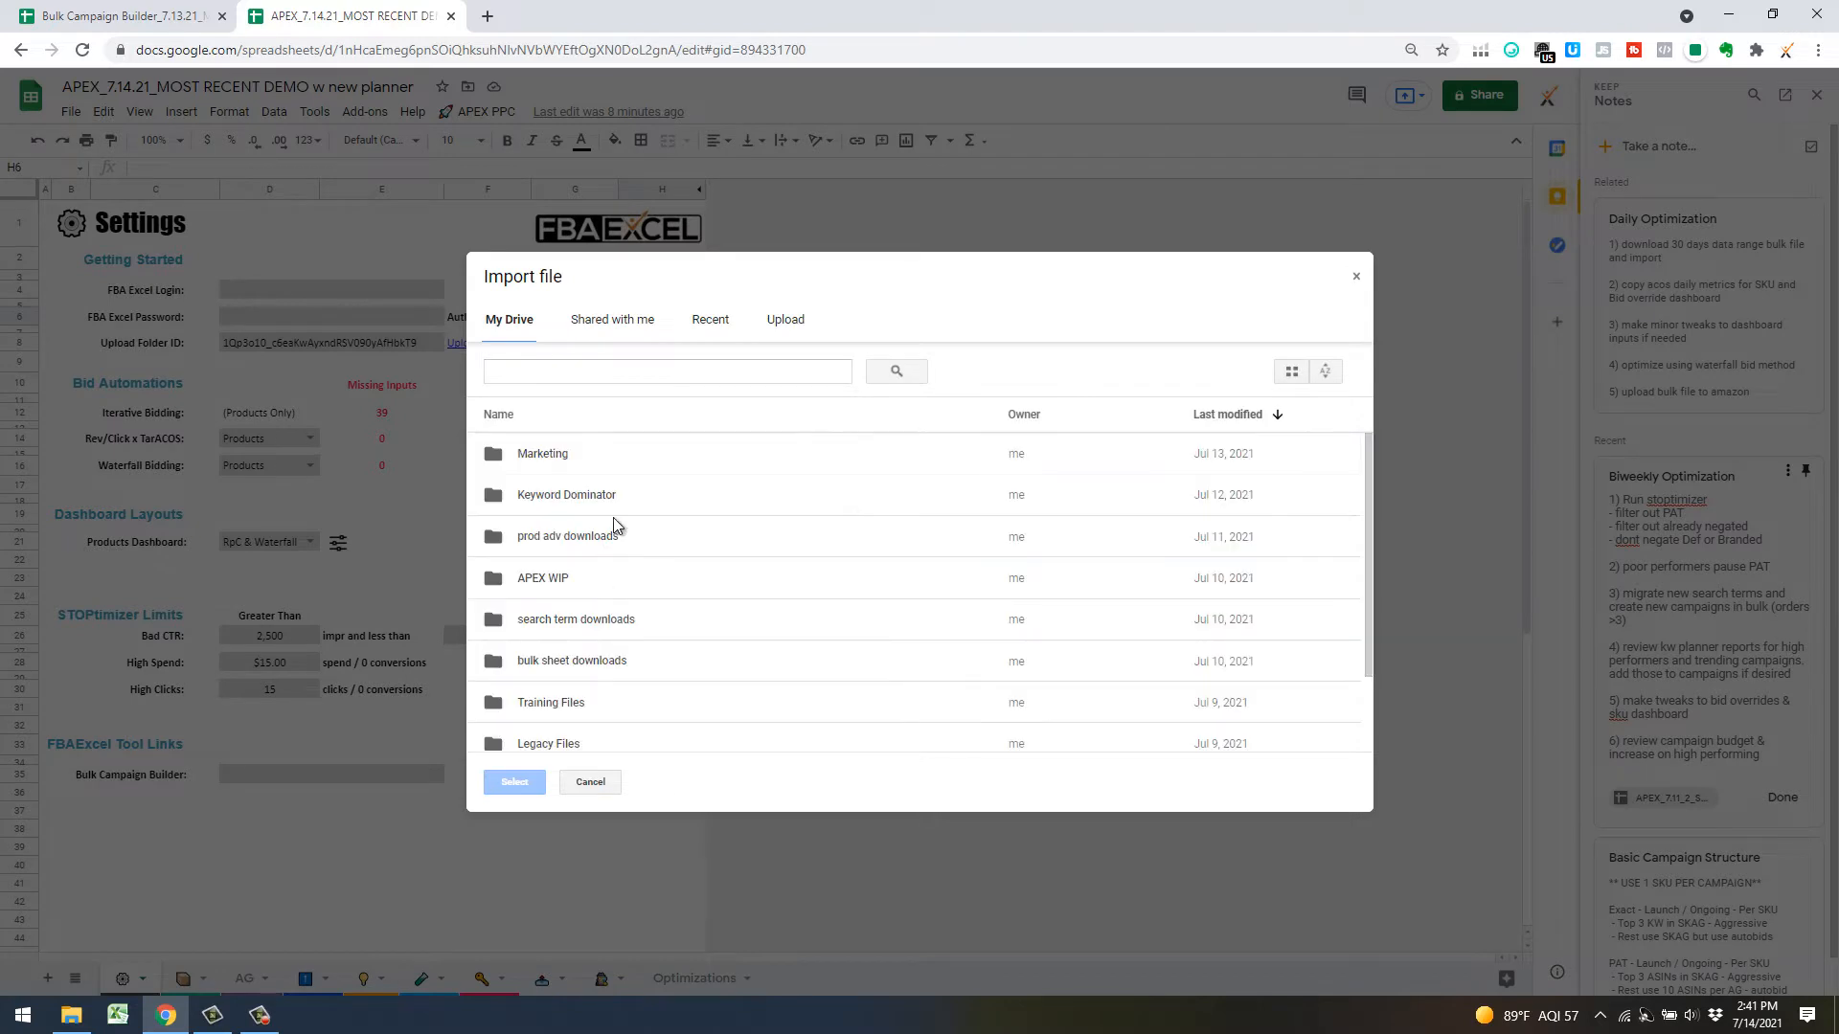
{"action": "left_click", "coordinate": [1357, 277]}
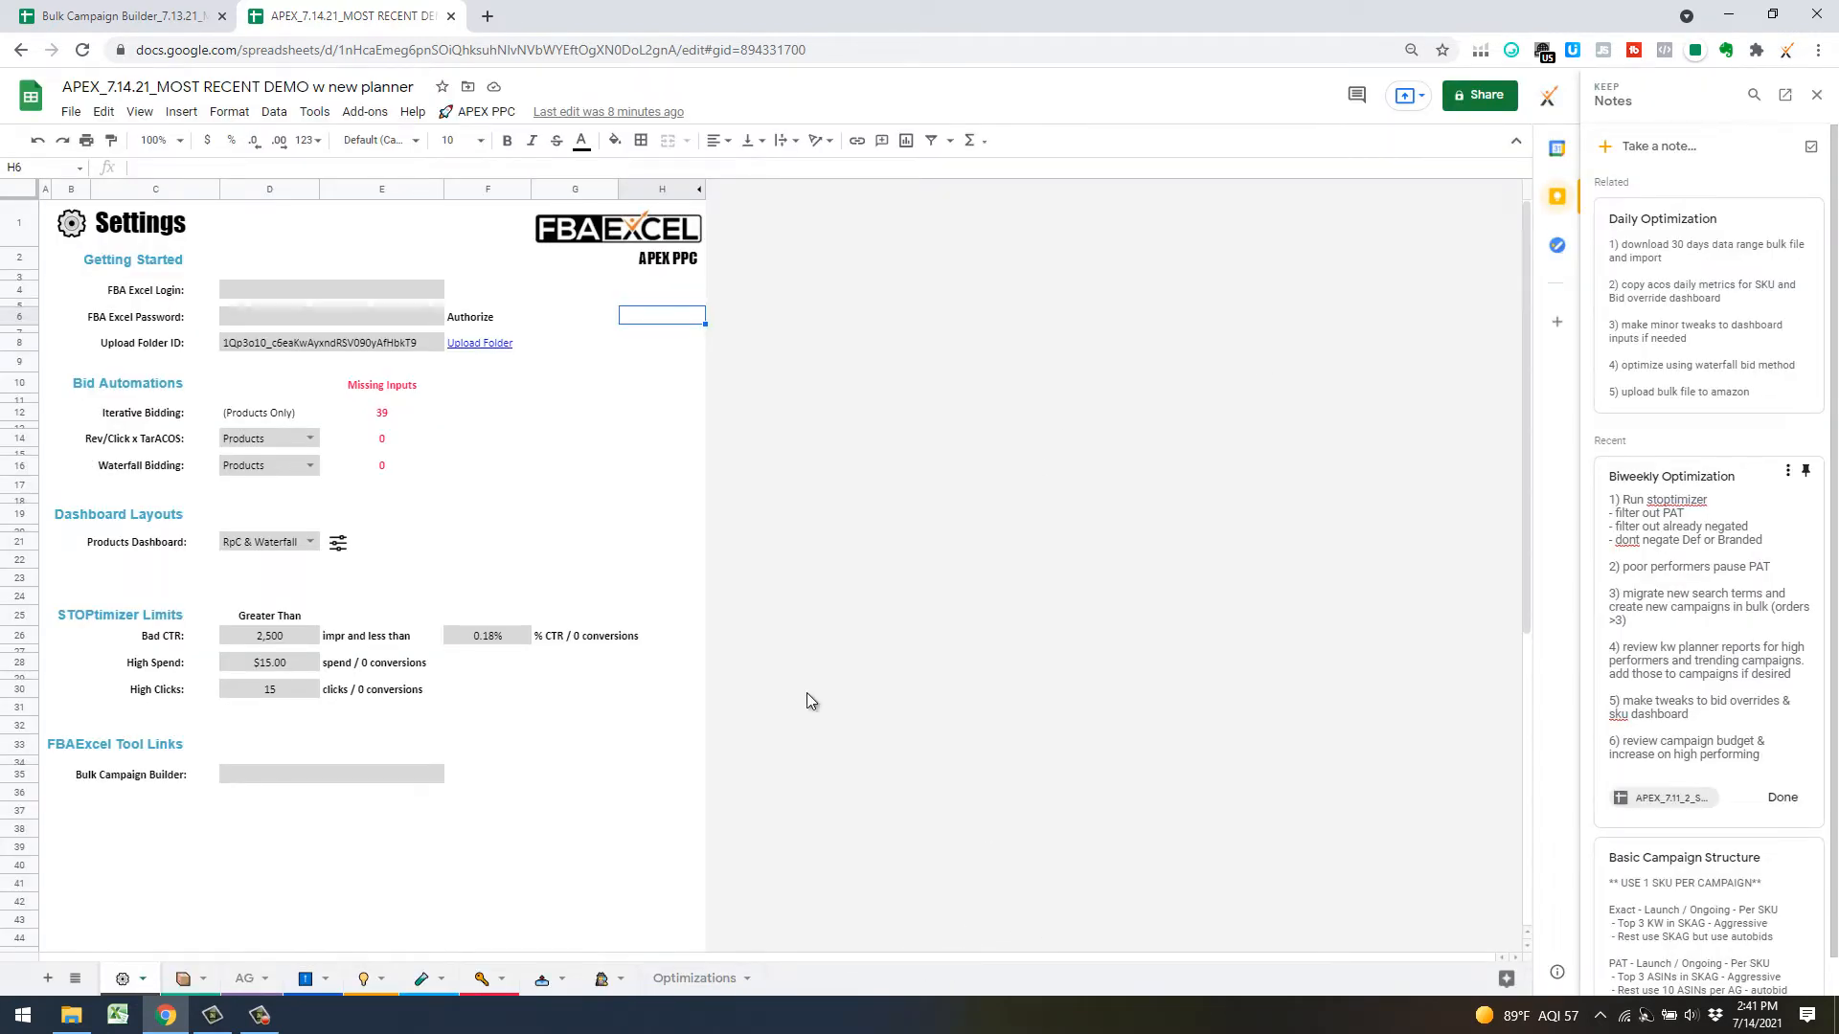
{"action": "left_click", "coordinate": [493, 111]}
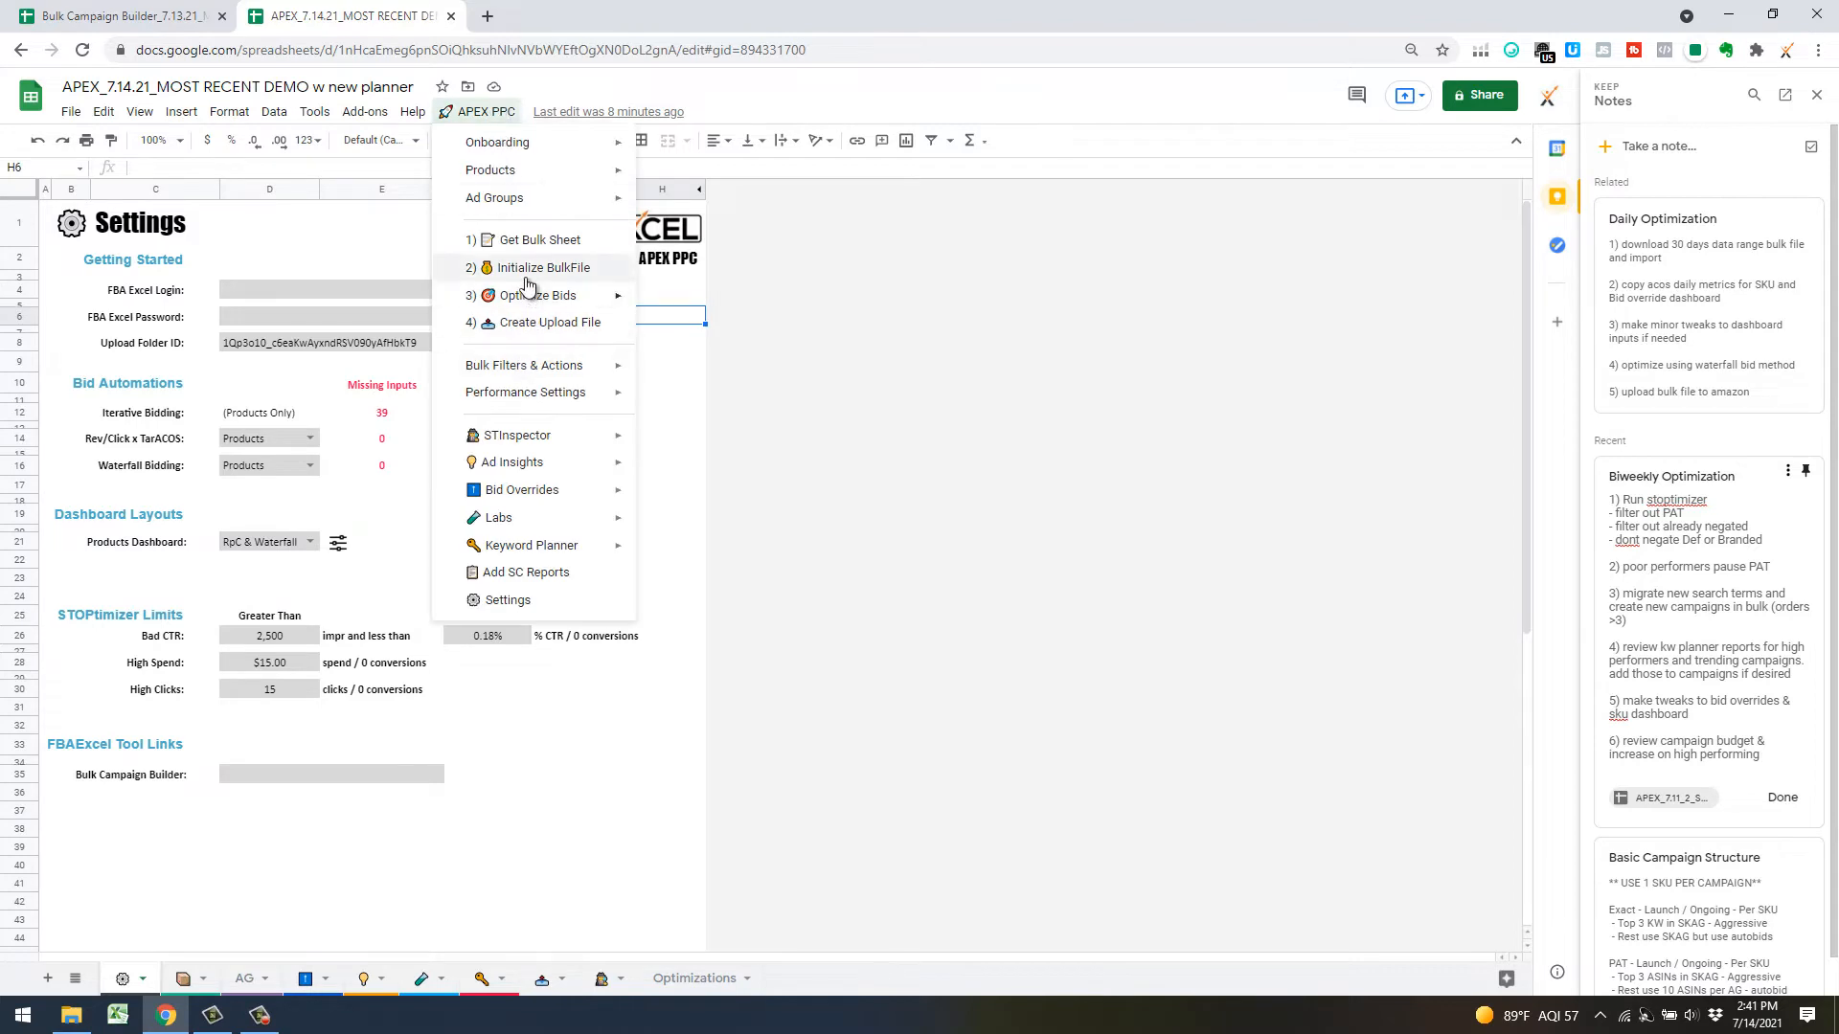
{"action": "left_click", "coordinate": [670, 382]}
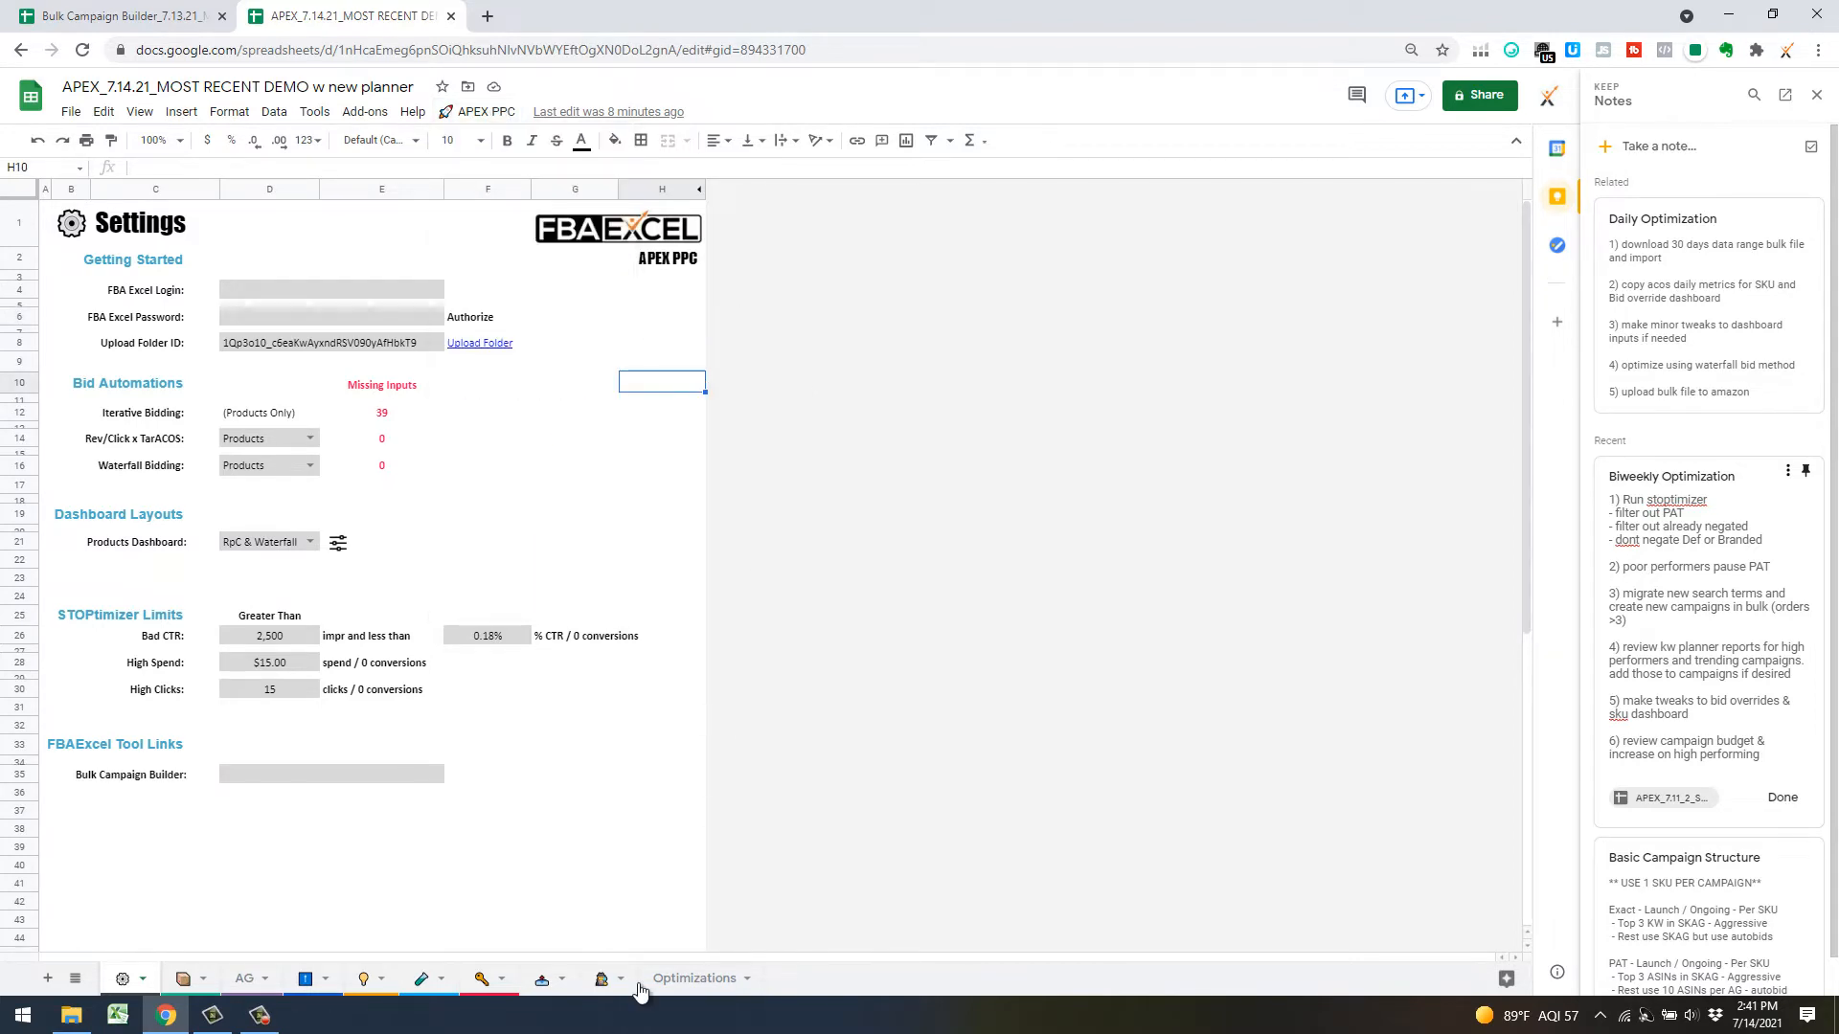
Look over the bulk campaign data sheet, the Products dashboard and the Ad Groups dashboard
{"action": "left_click", "coordinate": [546, 981]}
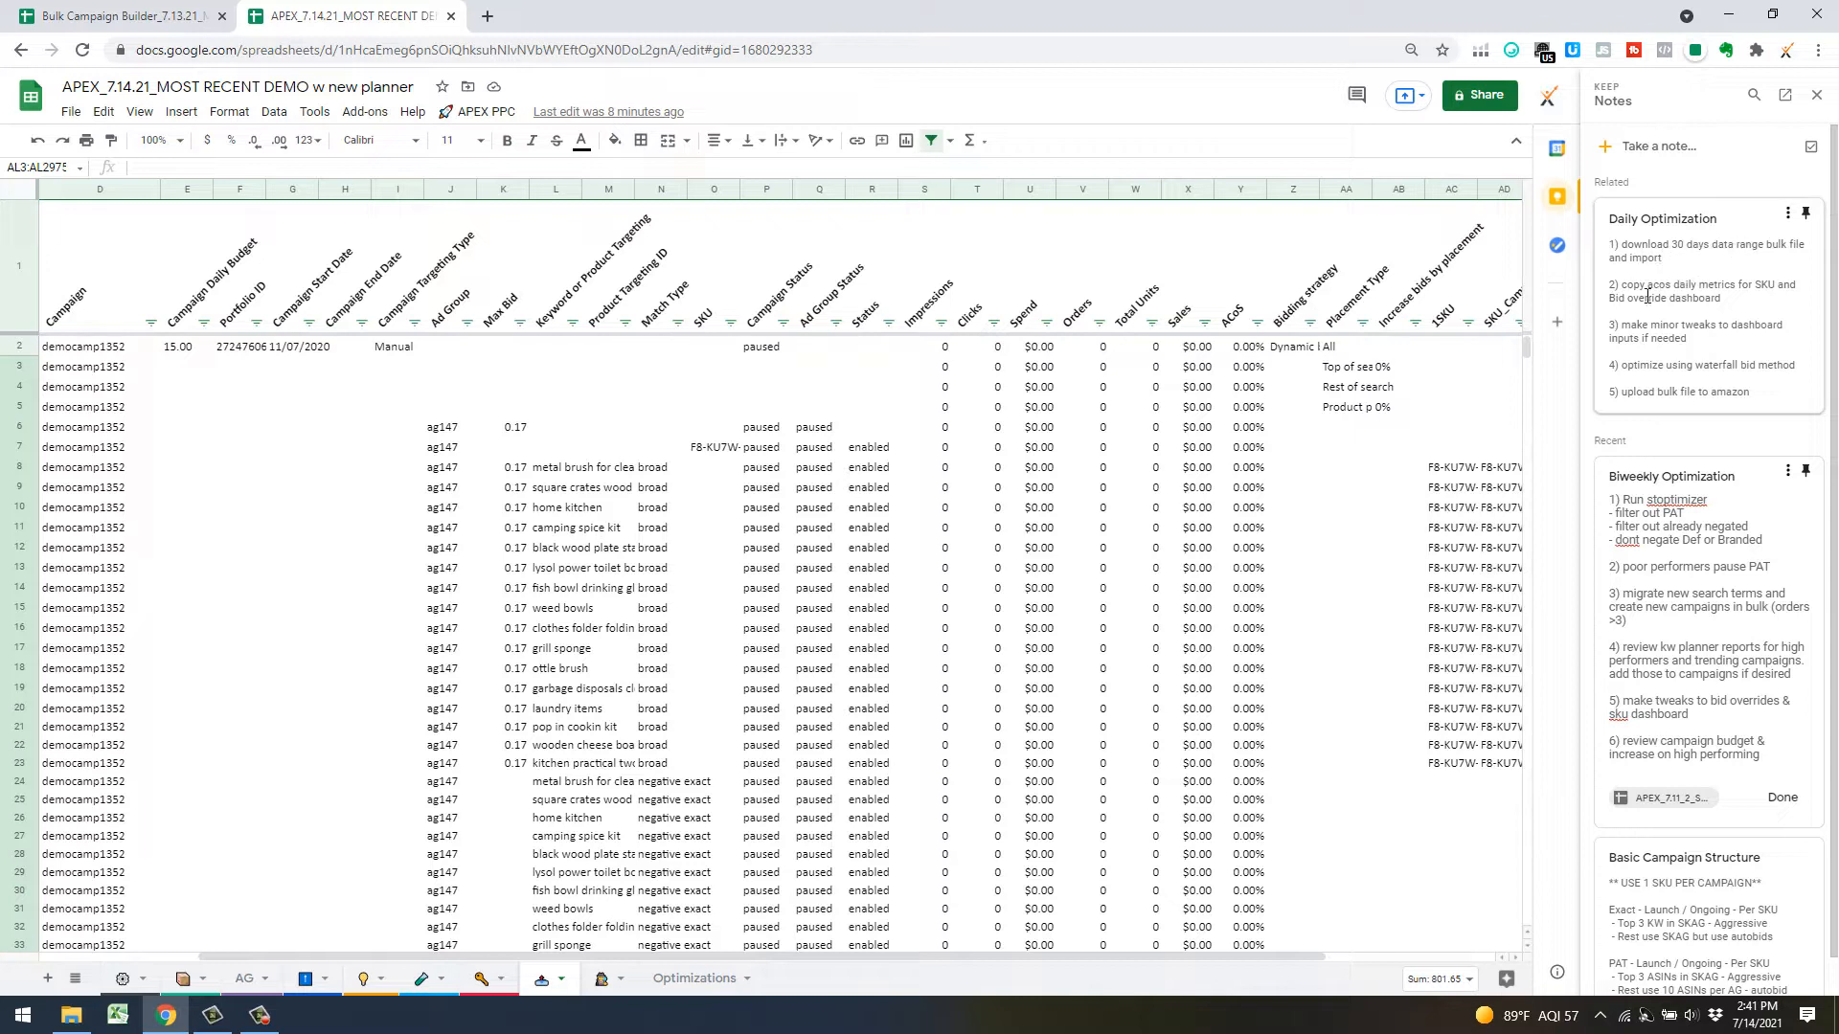
{"action": "left_click", "coordinate": [518, 392]}
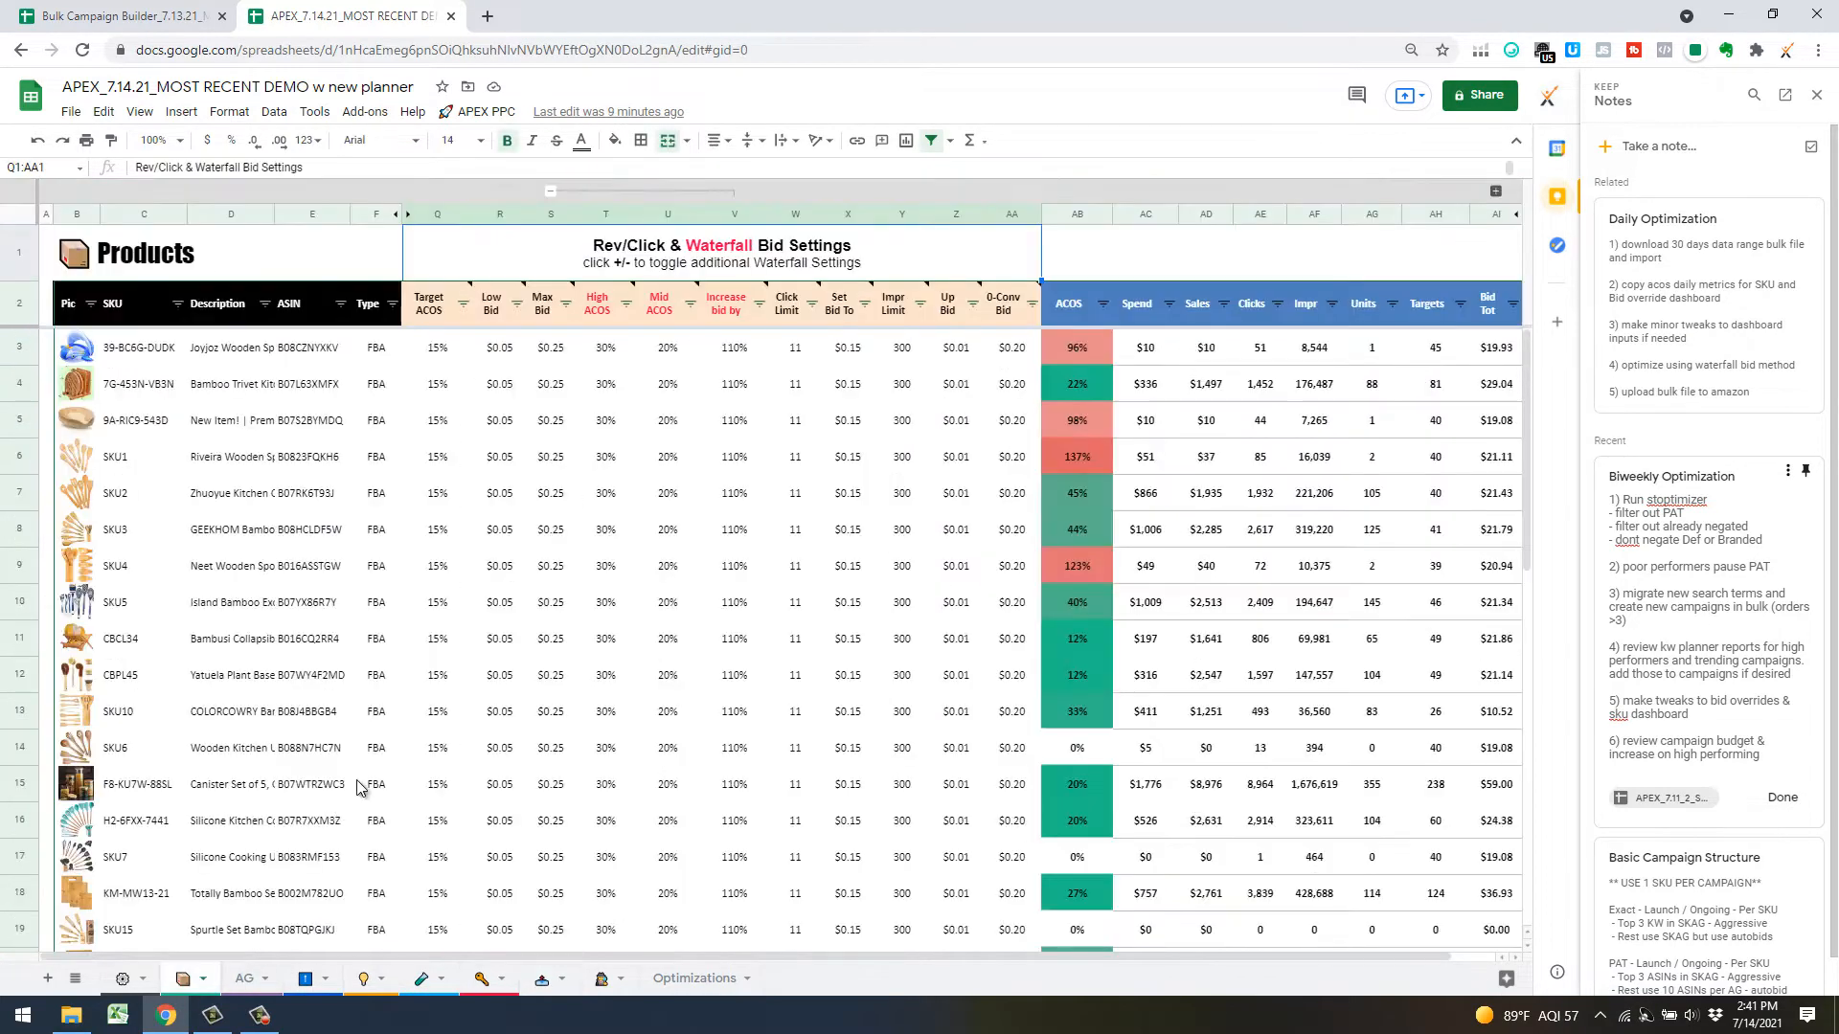
{"action": "left_click", "coordinate": [619, 397]}
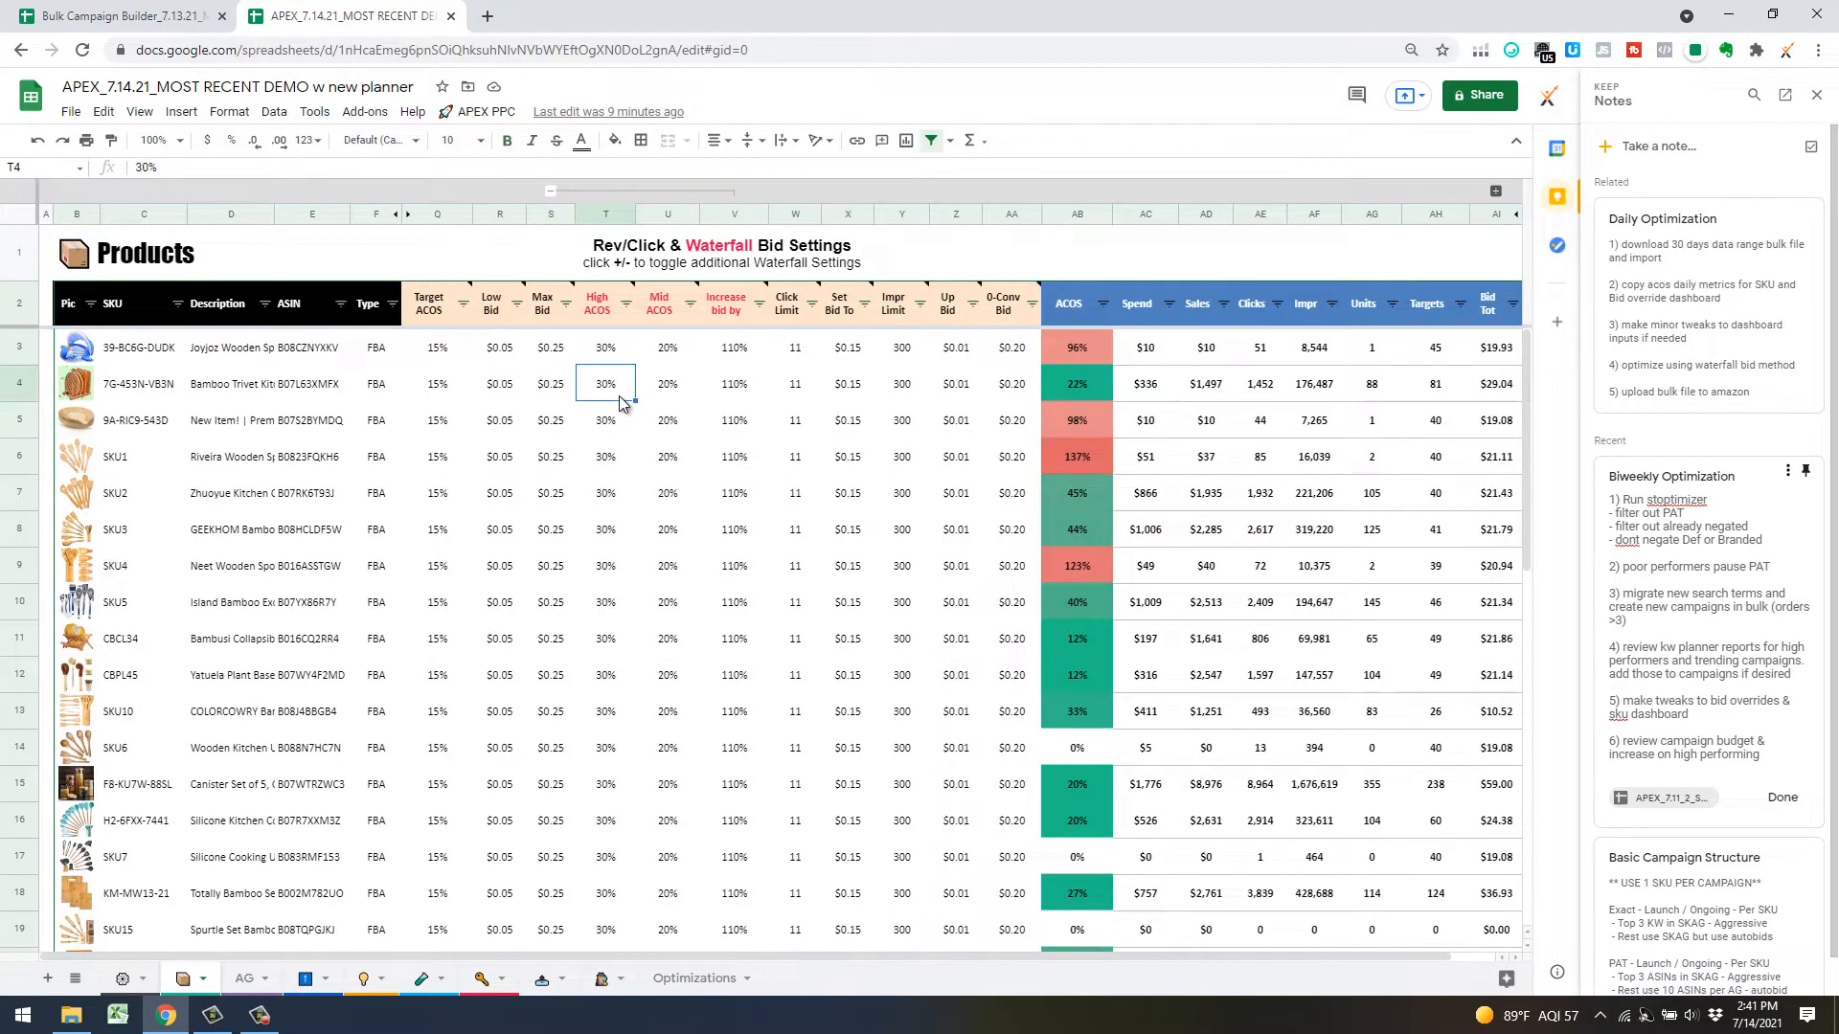
{"action": "left_click", "coordinate": [245, 981]}
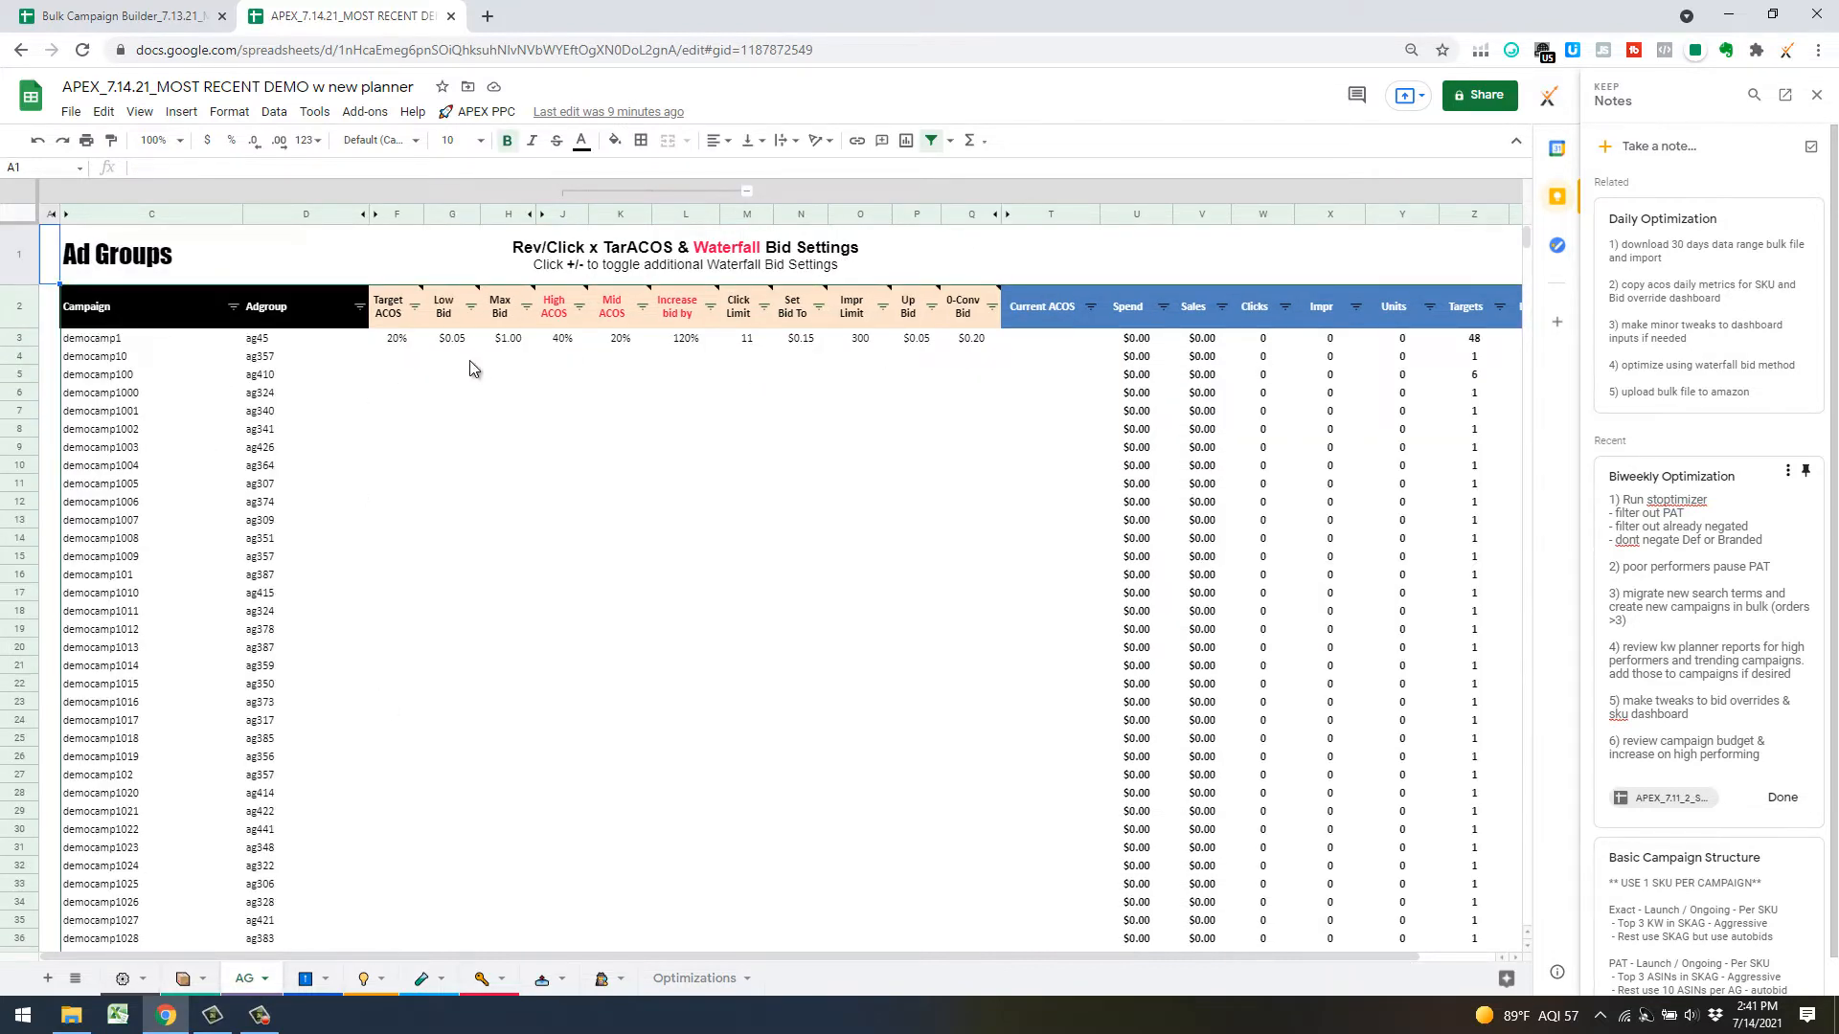
On the Products dashboard, copy the whole ACOS column from AB3 down and paste it as values into the Tracking section from AV3
{"action": "left_click", "coordinate": [184, 978]}
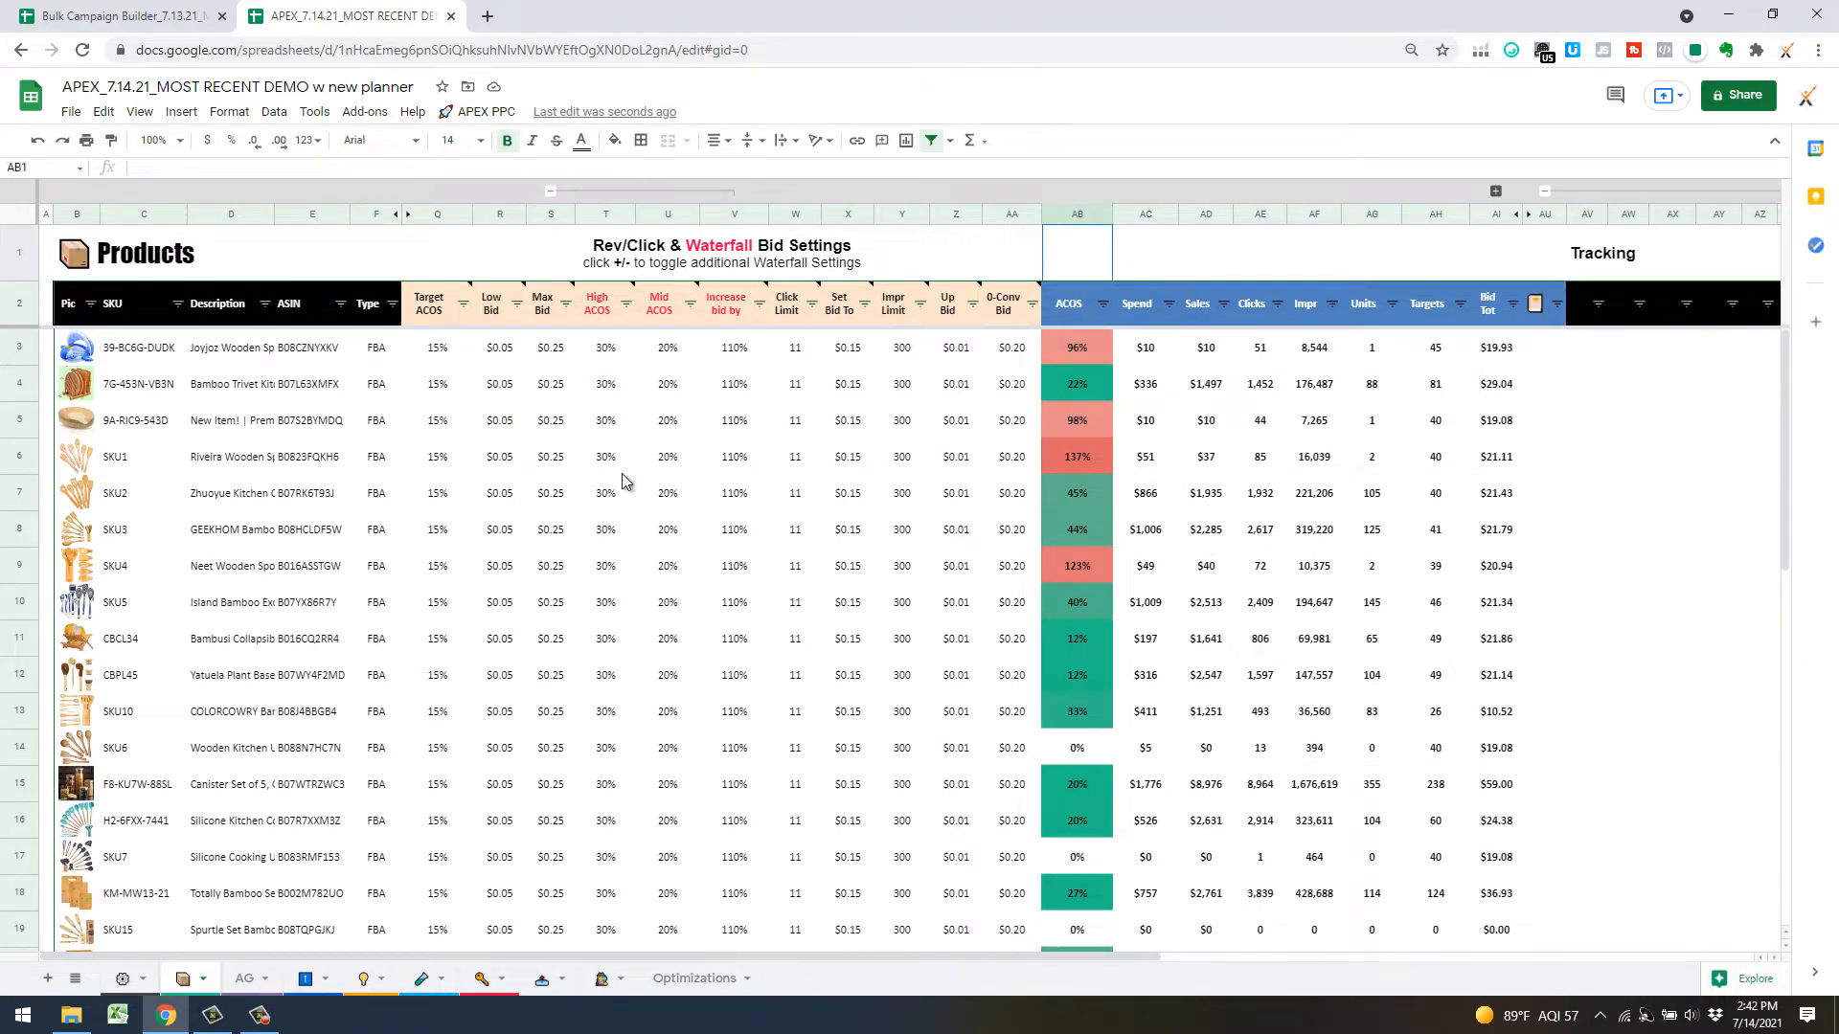
{"action": "left_click", "coordinate": [1107, 353]}
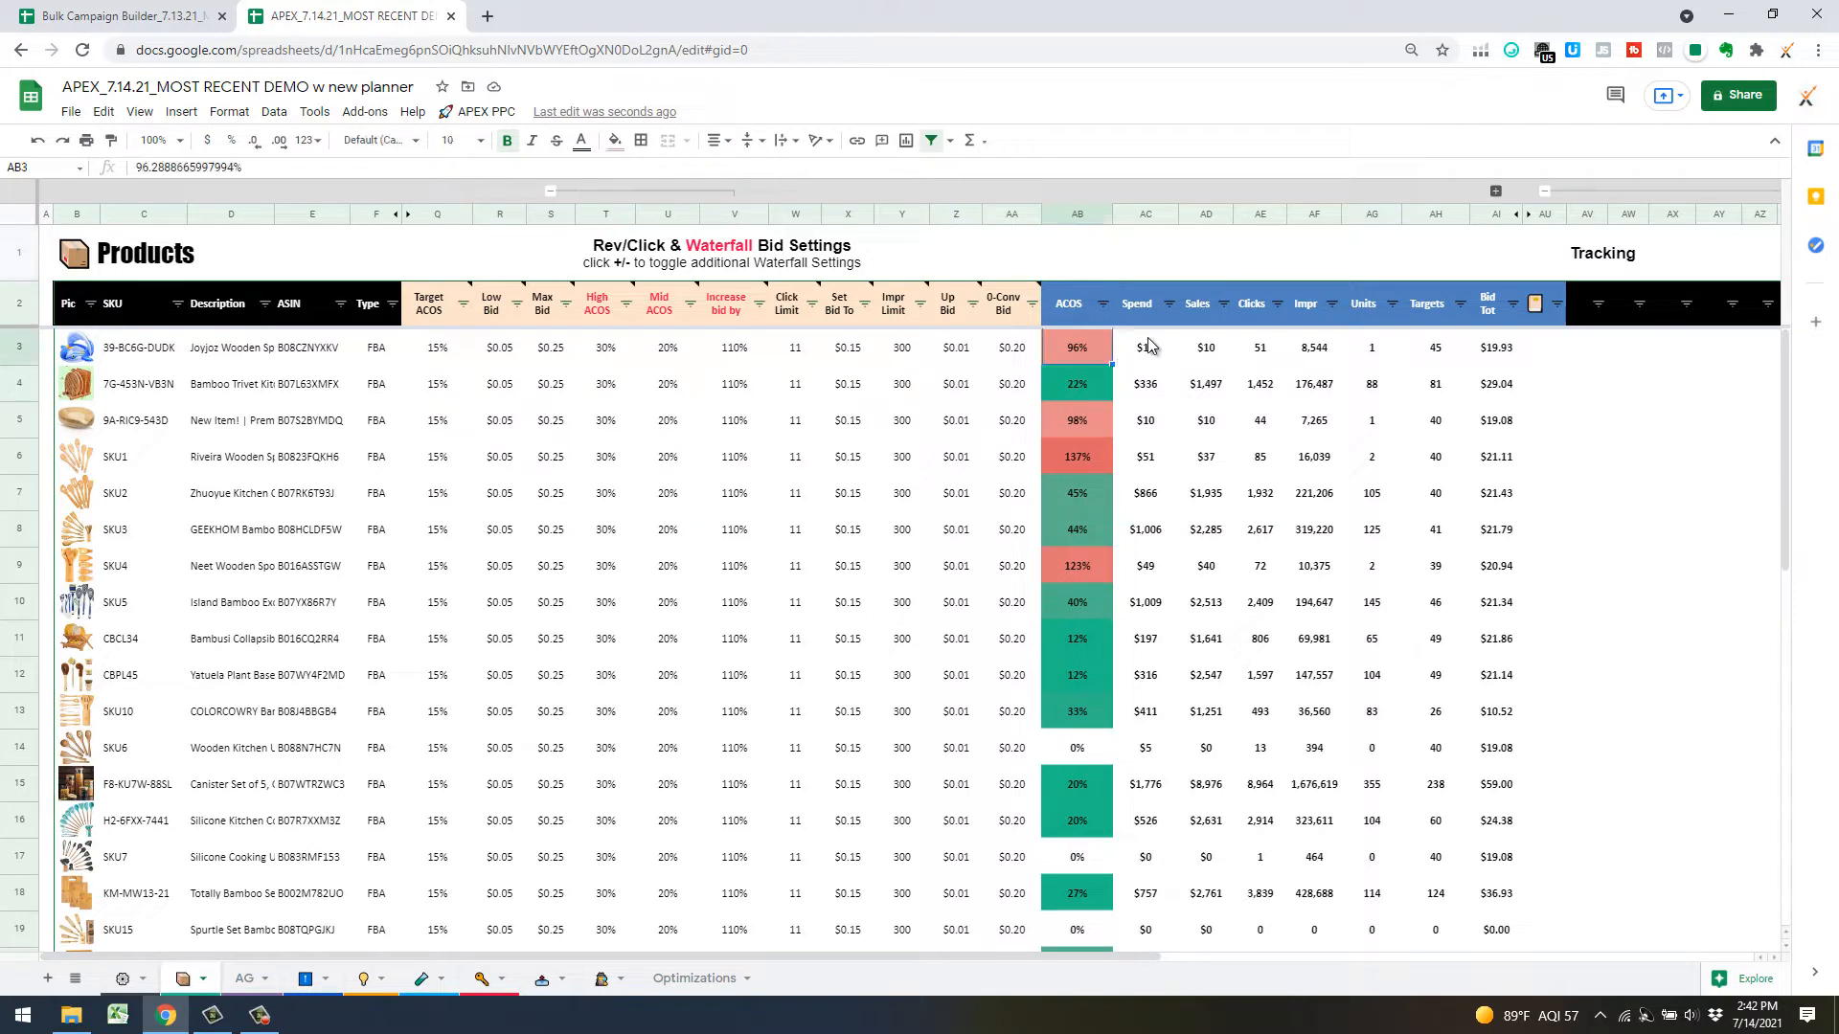
{"action": "key", "text": "ctrl+shift+Down"}
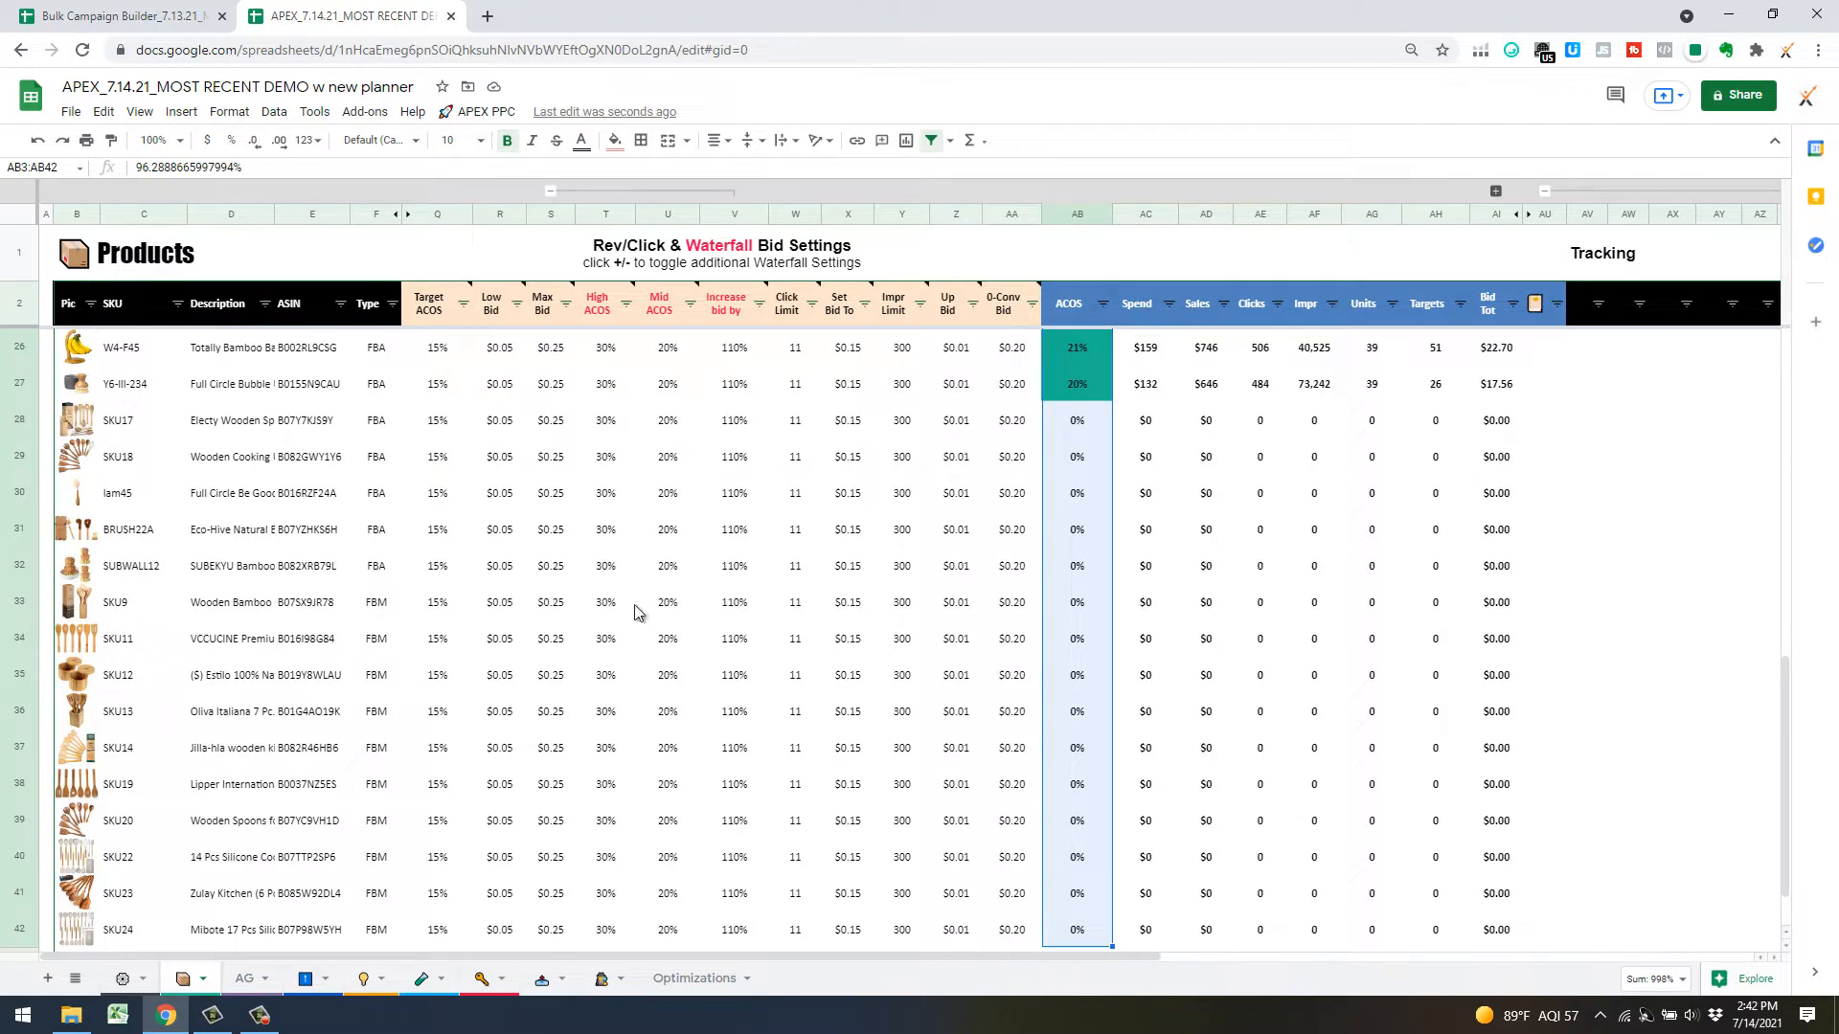
{"action": "key", "text": "ctrl+c"}
{"action": "scroll", "coordinate": [1235, 689], "scroll_direction": "up", "scroll_amount": 8}
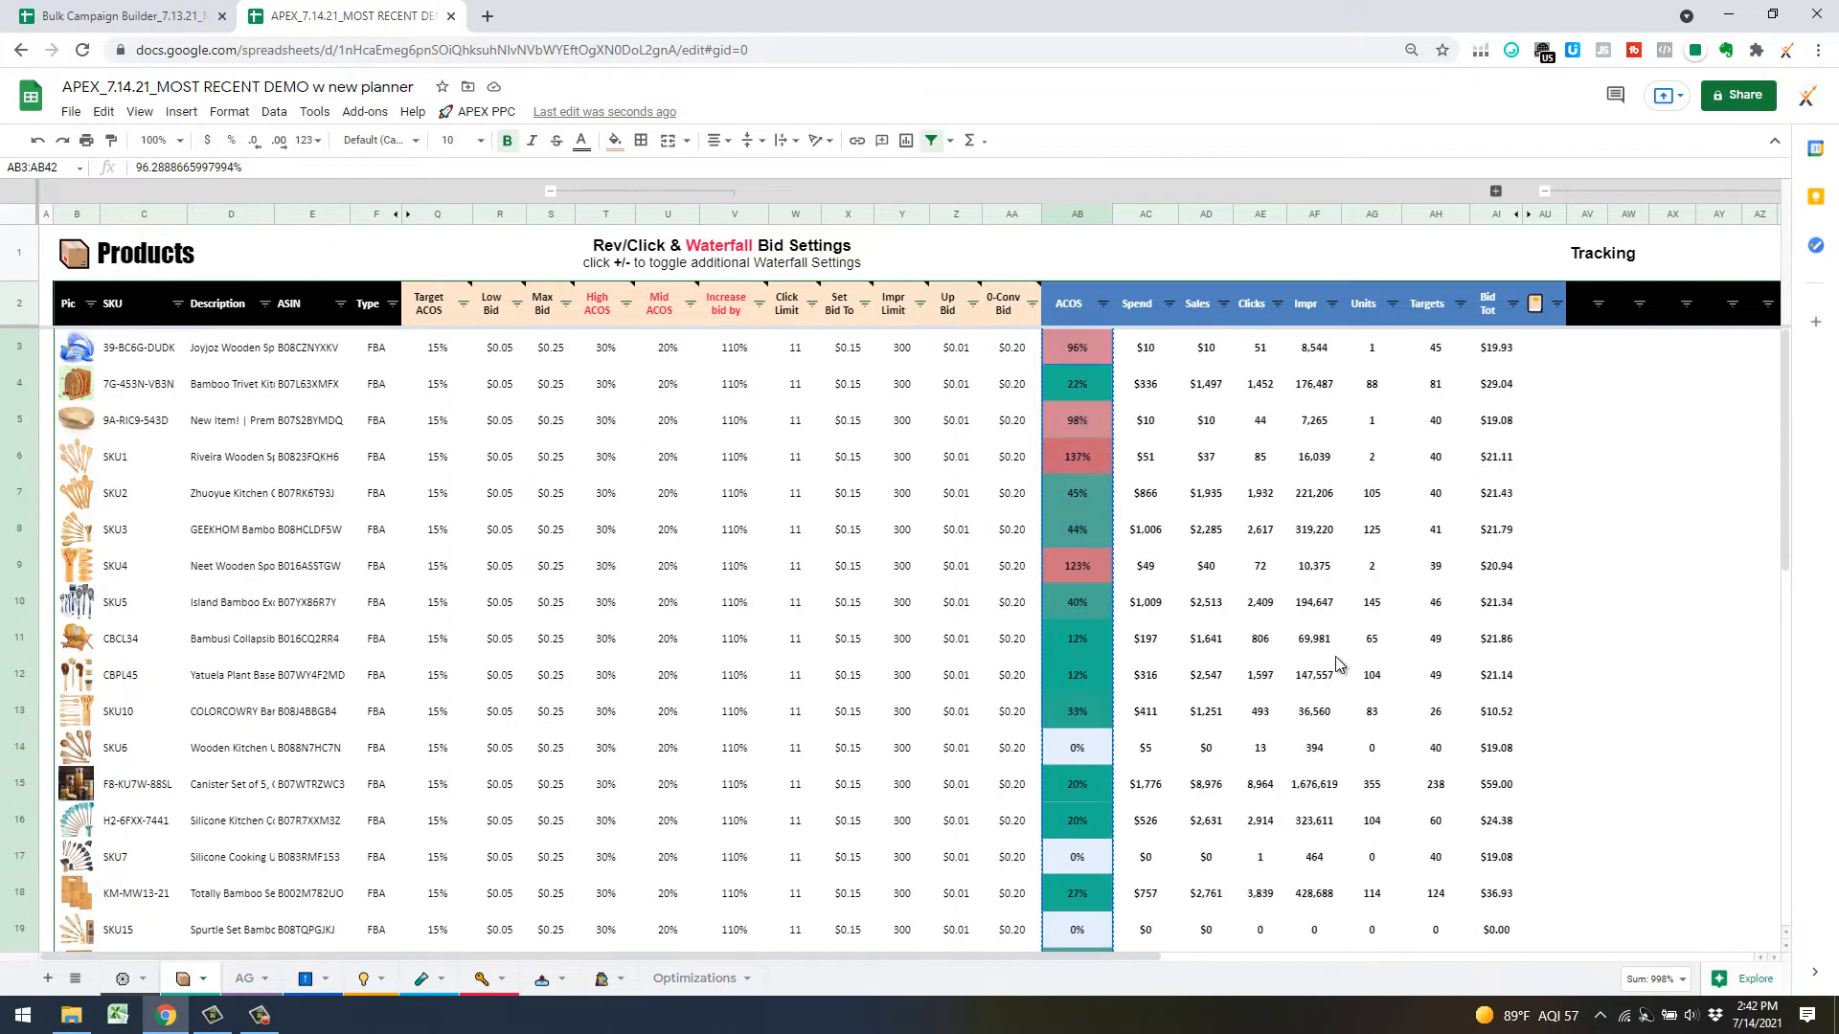
{"action": "left_click", "coordinate": [1595, 353]}
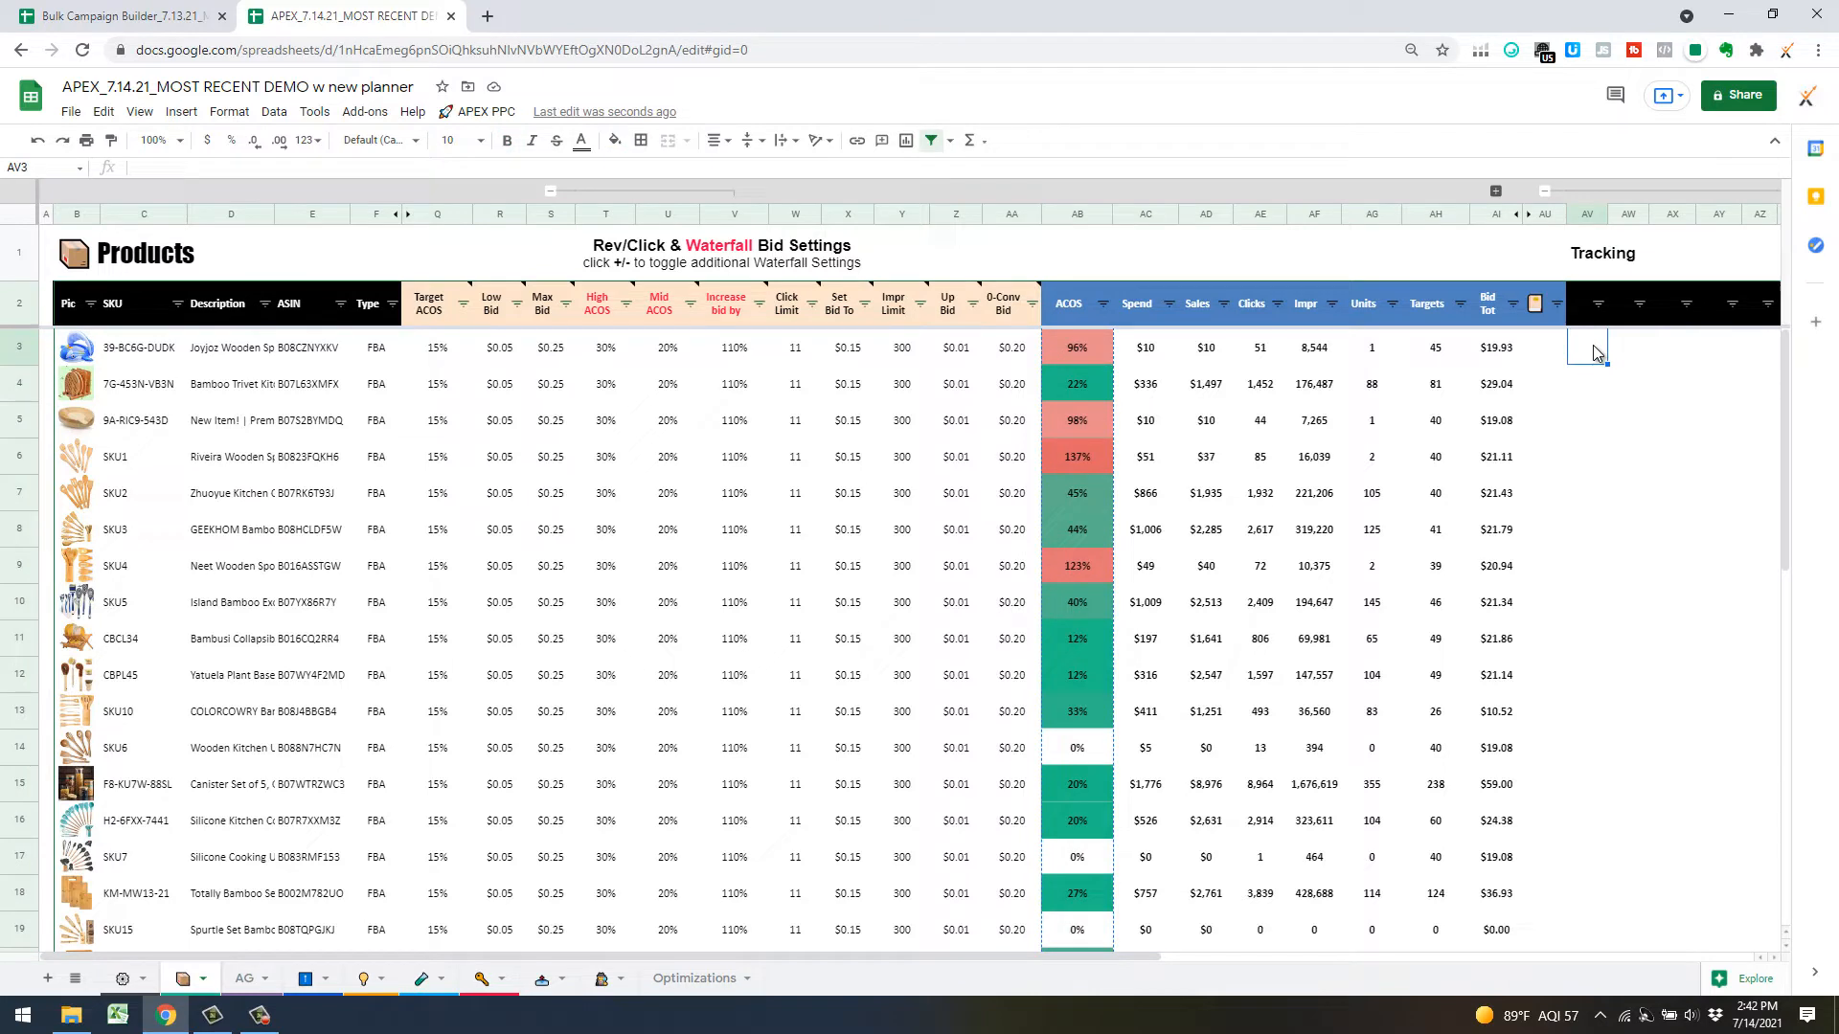
{"action": "key", "text": "ctrl+shift+v"}
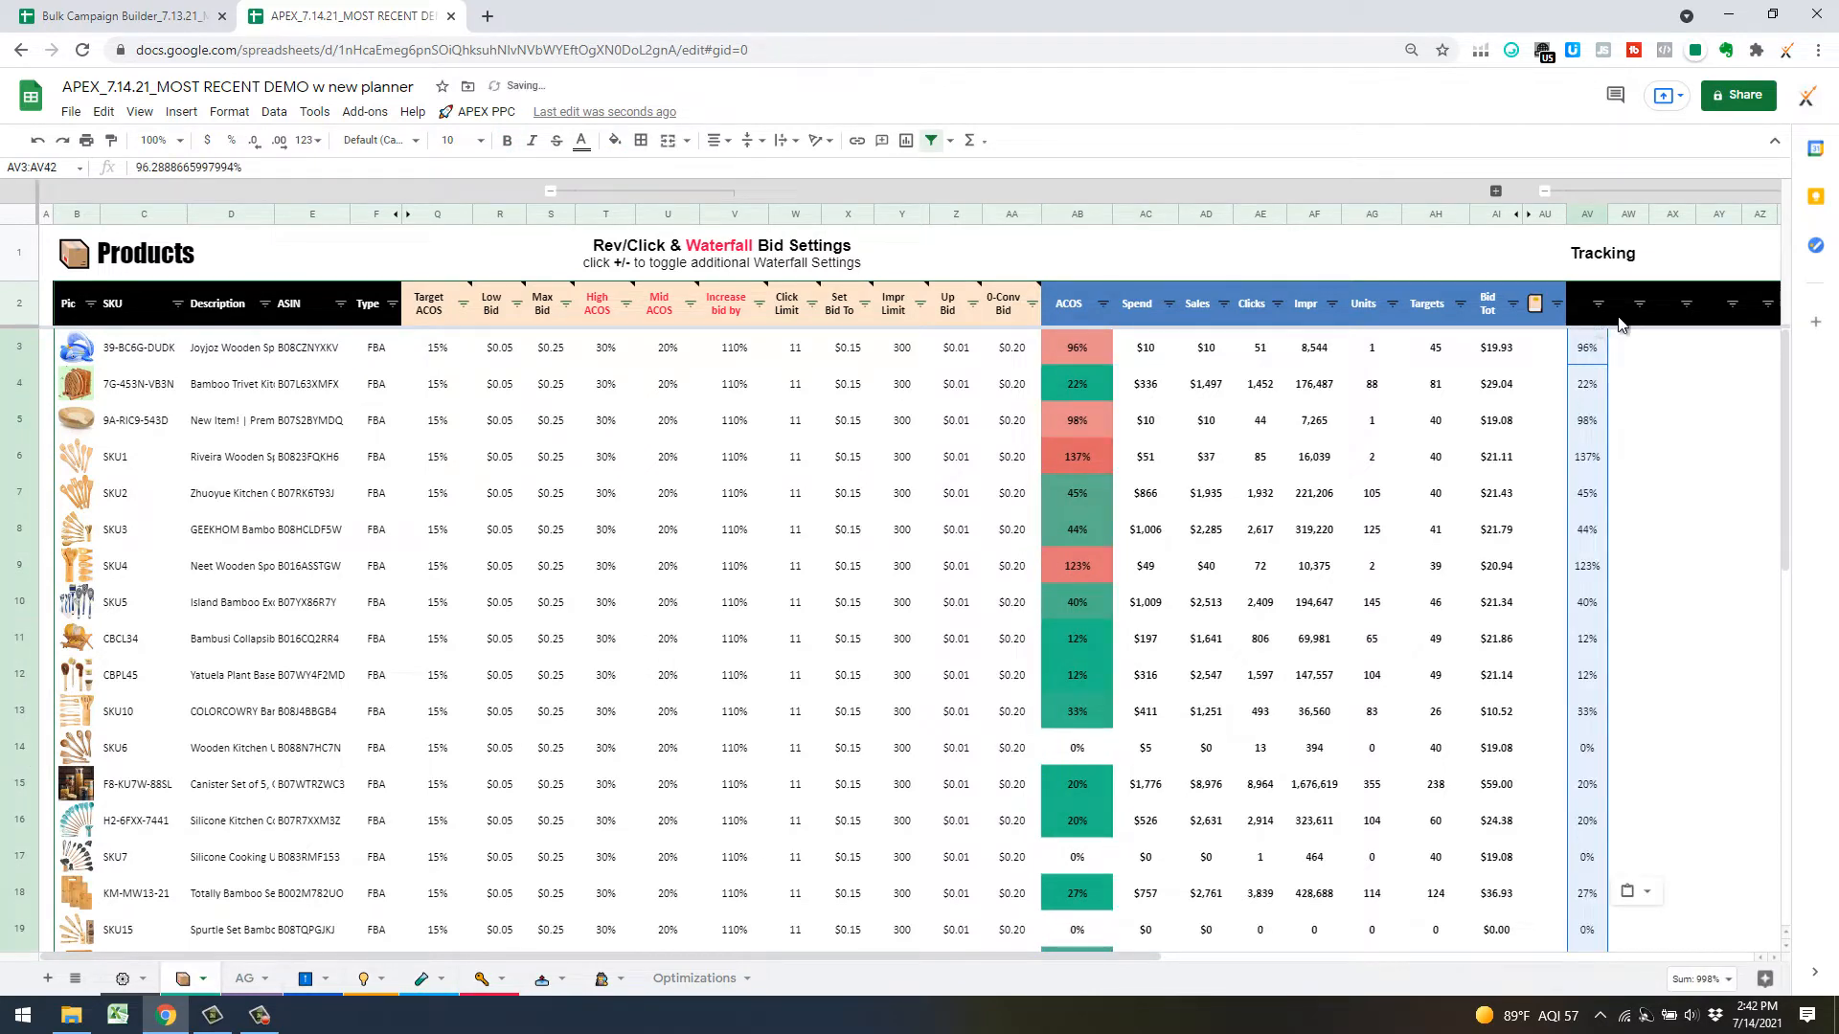
Head the pasted ACOS tracking column on the Products dashboard with the date 7/14
{"action": "key", "text": "Up"}
{"action": "type", "text": "7/"}
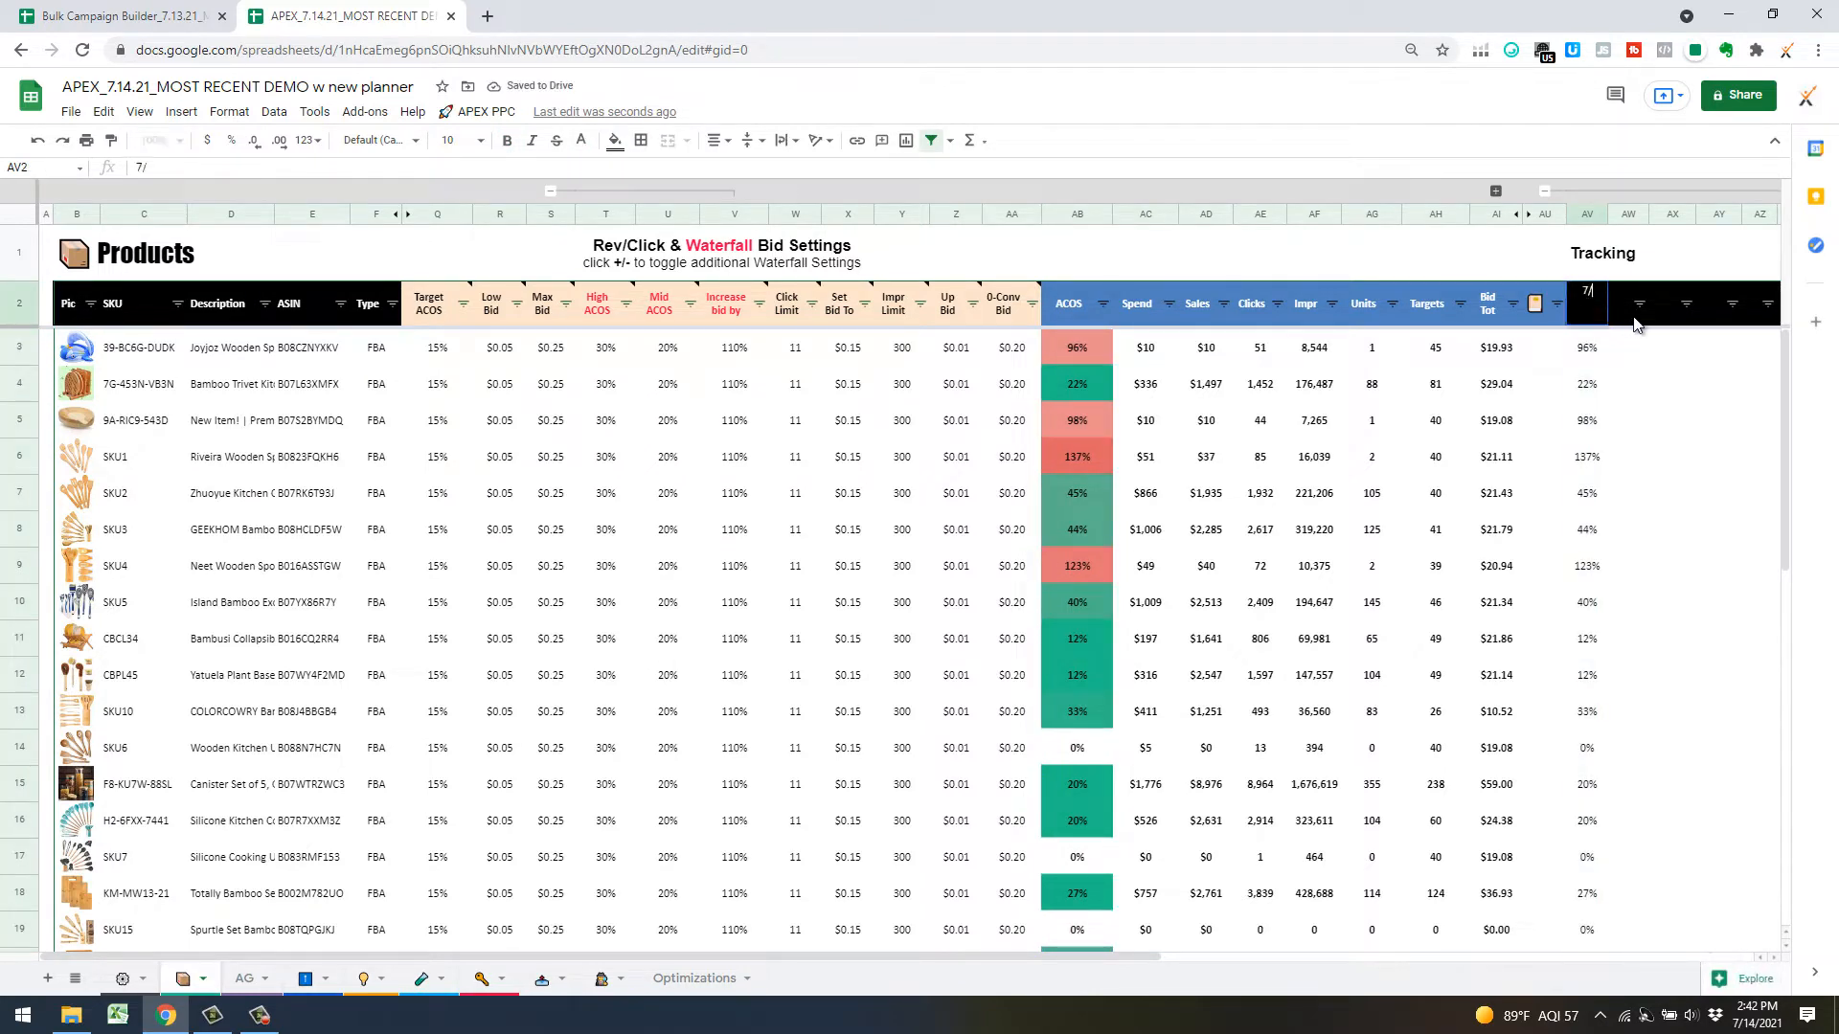
{"action": "key", "text": "Return"}
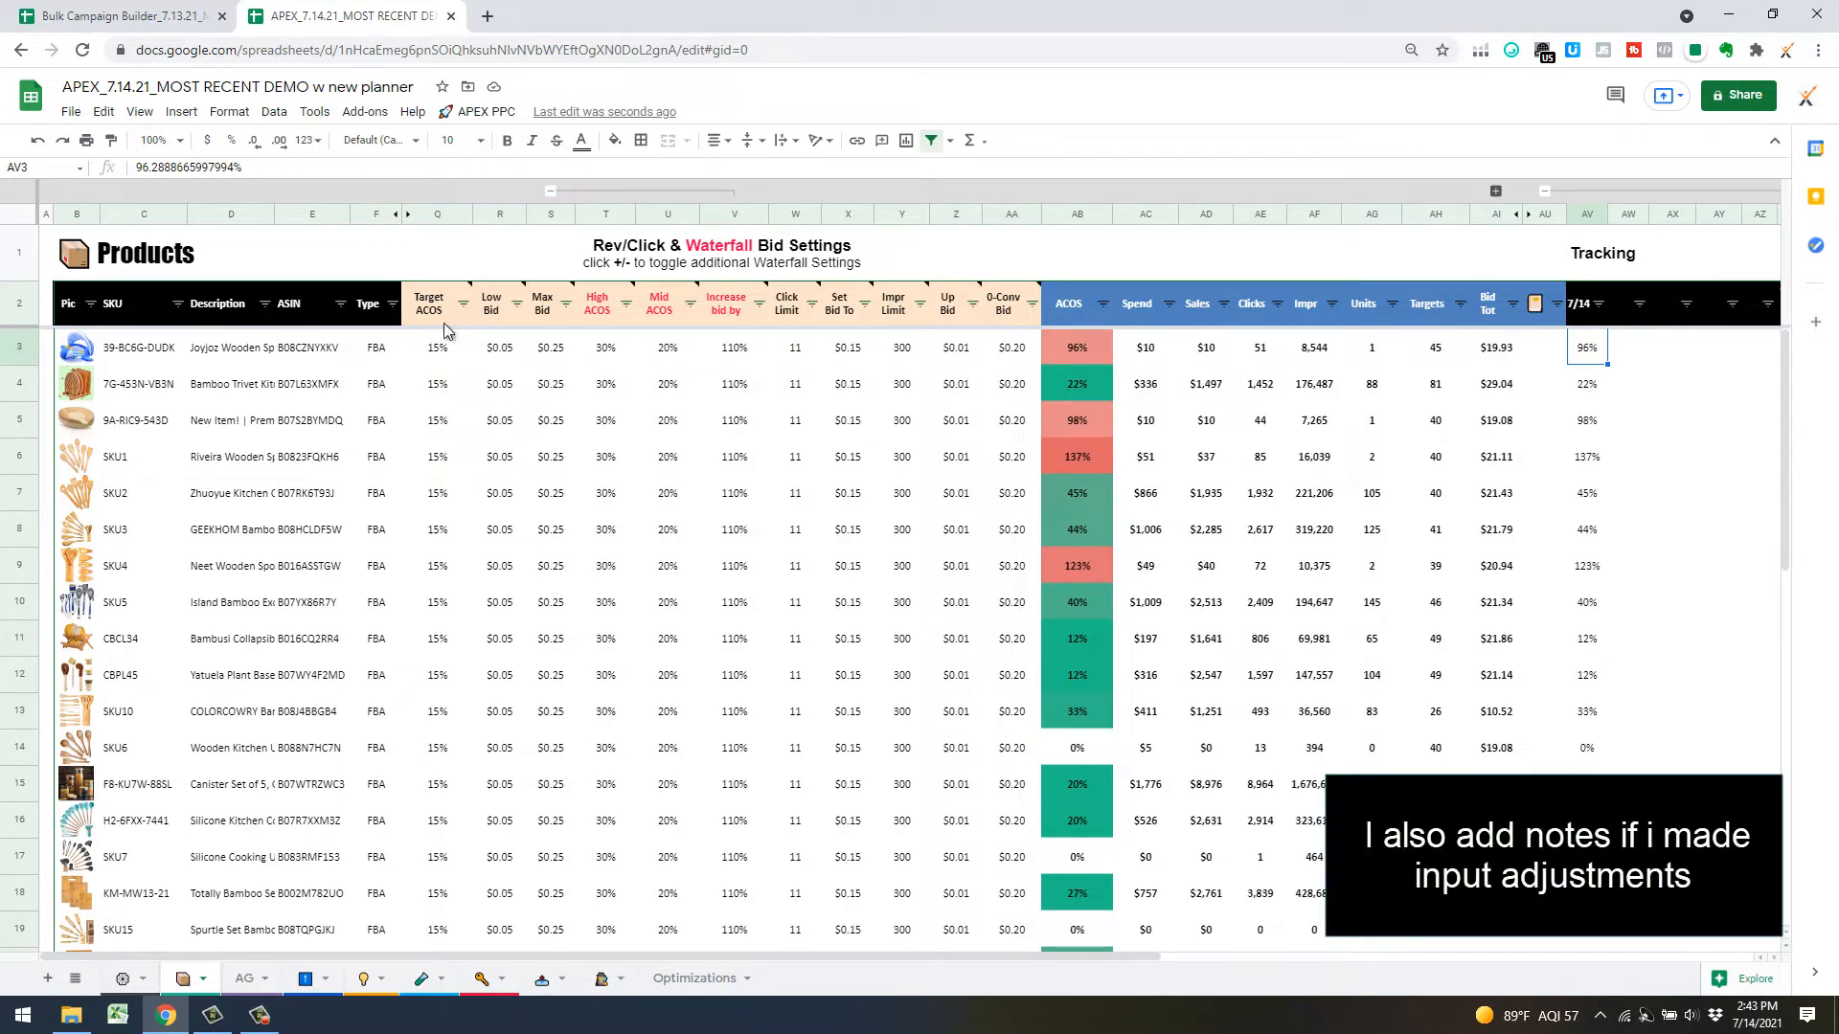
{"action": "left_click", "coordinate": [843, 530]}
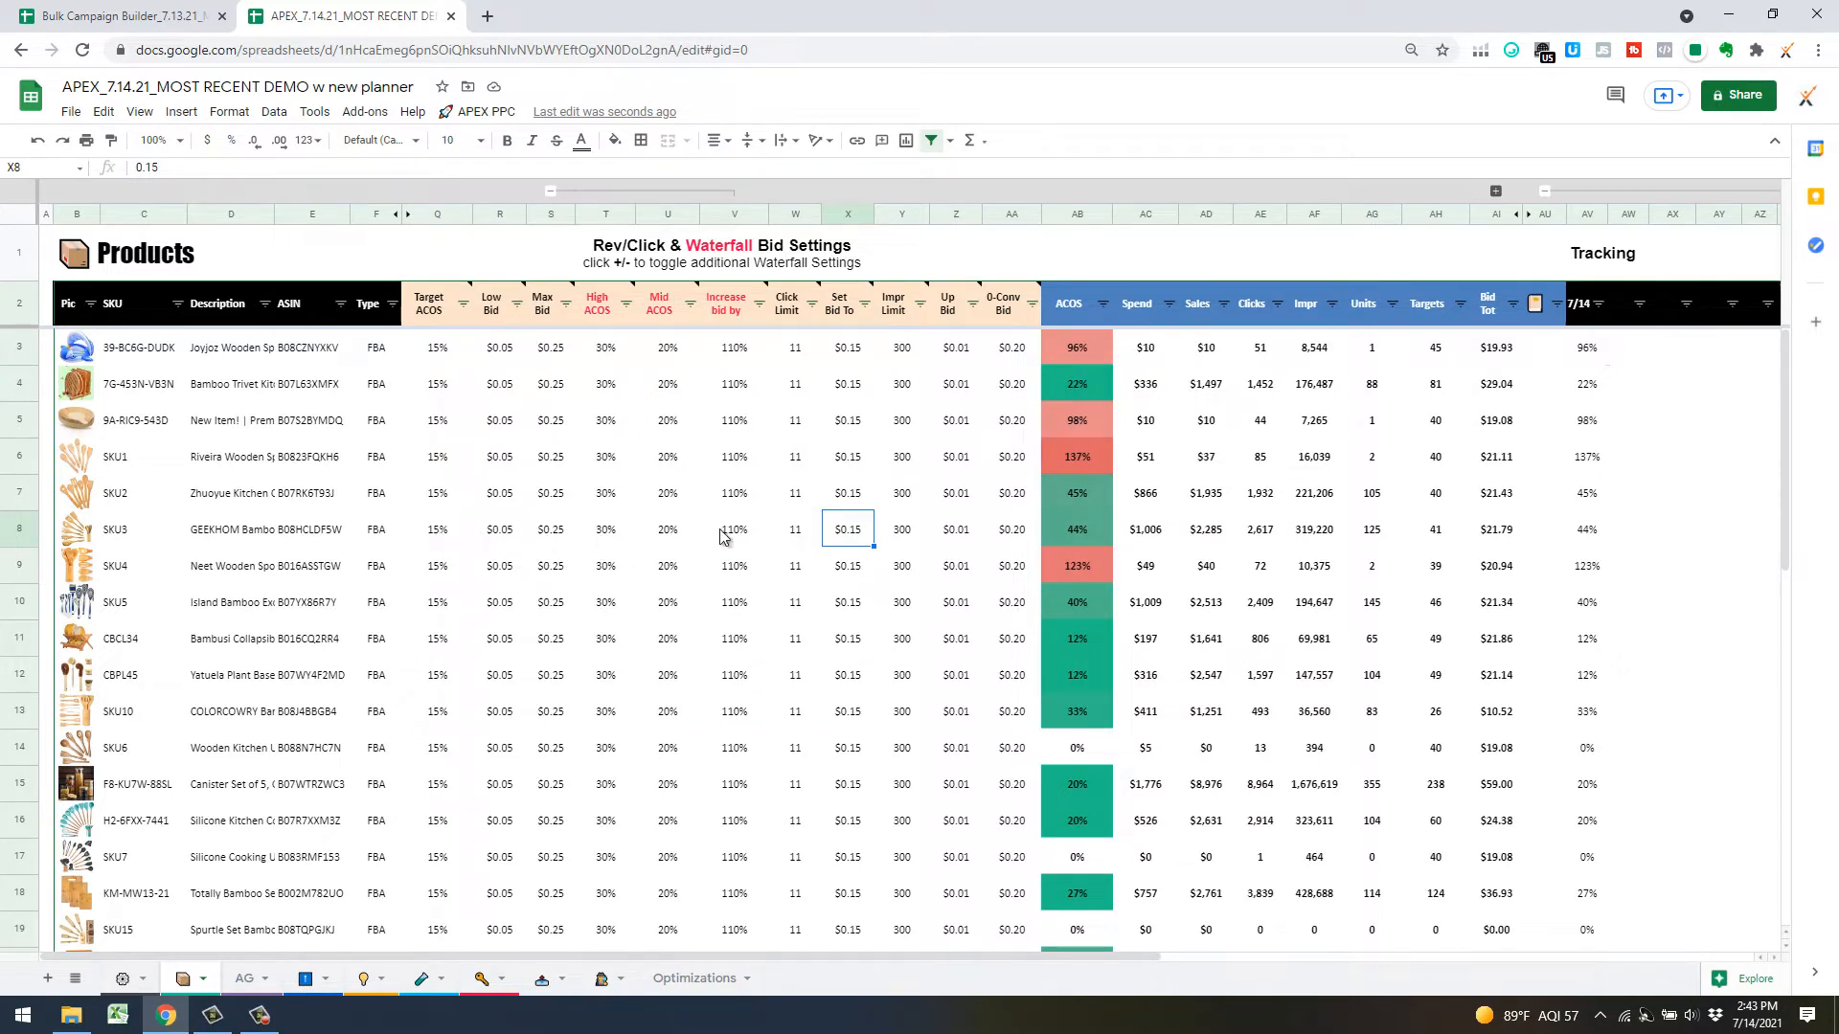
On the Bid Overrides sheet, copy the four ACOS values in G5:G8 into the first empty tracking column, starting at W5
{"action": "left_click", "coordinate": [307, 982]}
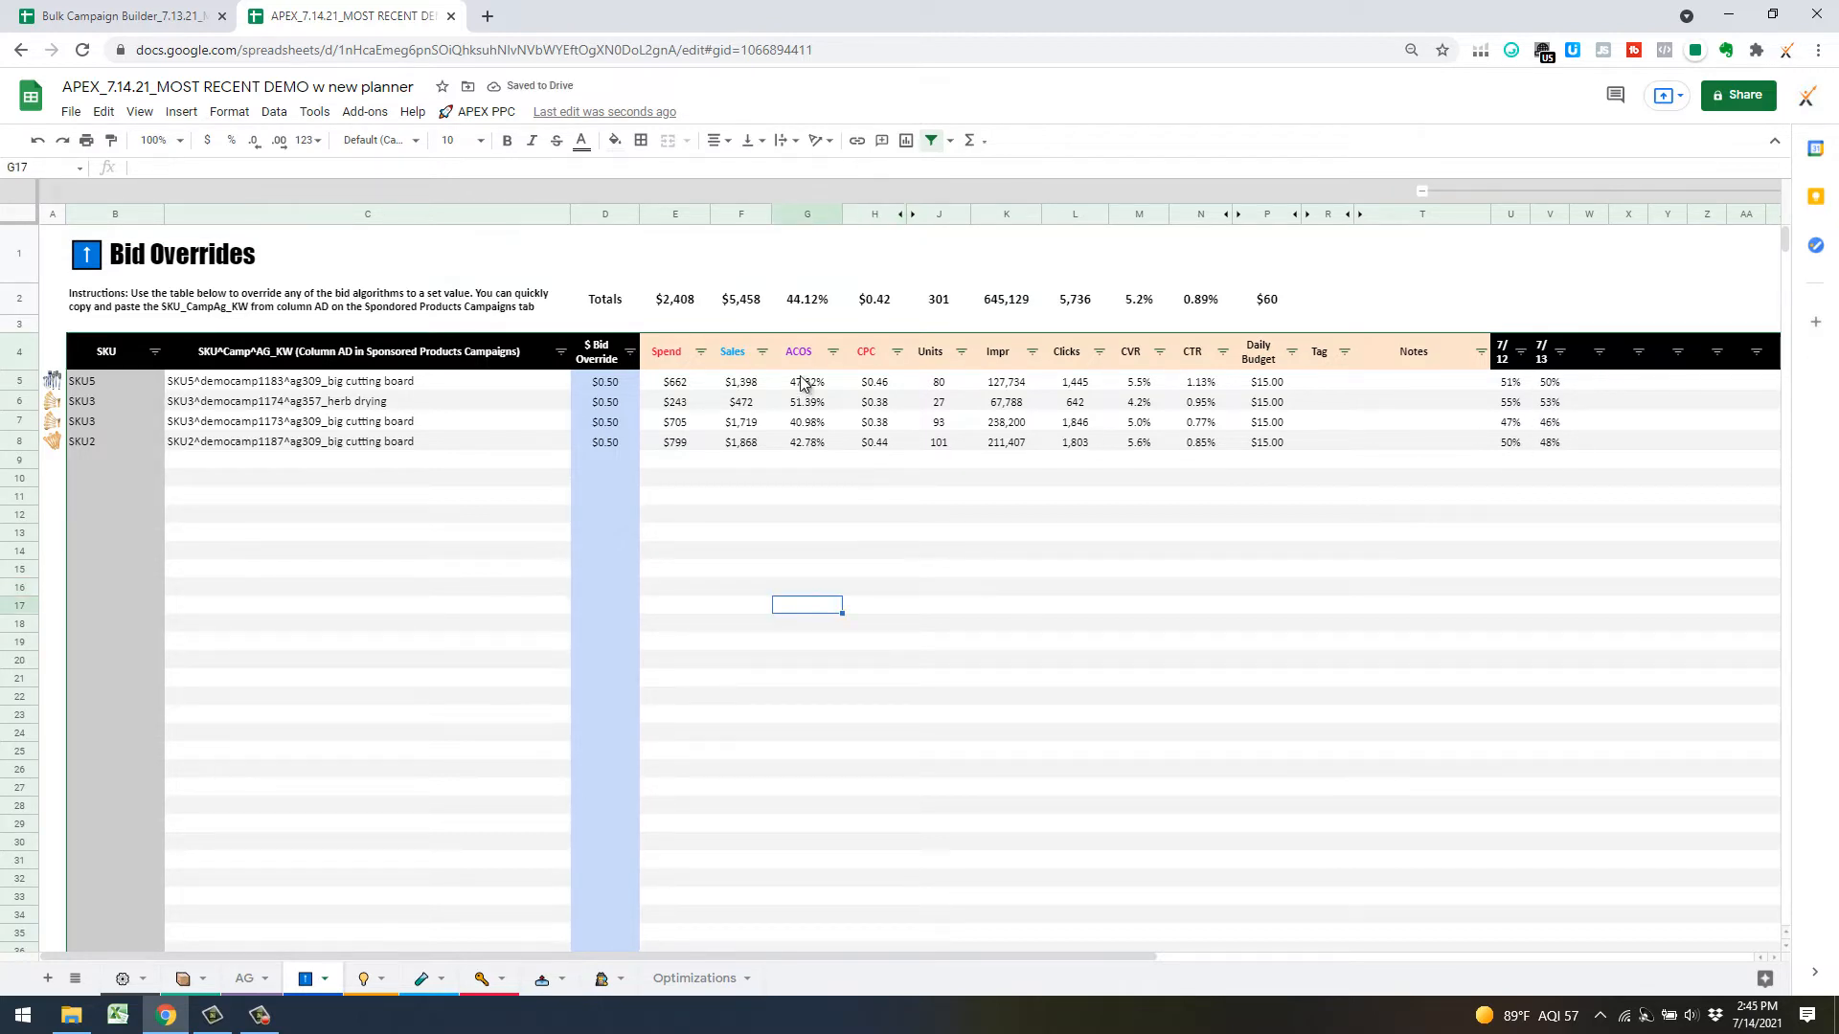
{"action": "left_click_drag", "start_coordinate": [805, 383], "coordinate": [805, 443]}
{"action": "key", "text": "ctrl+c"}
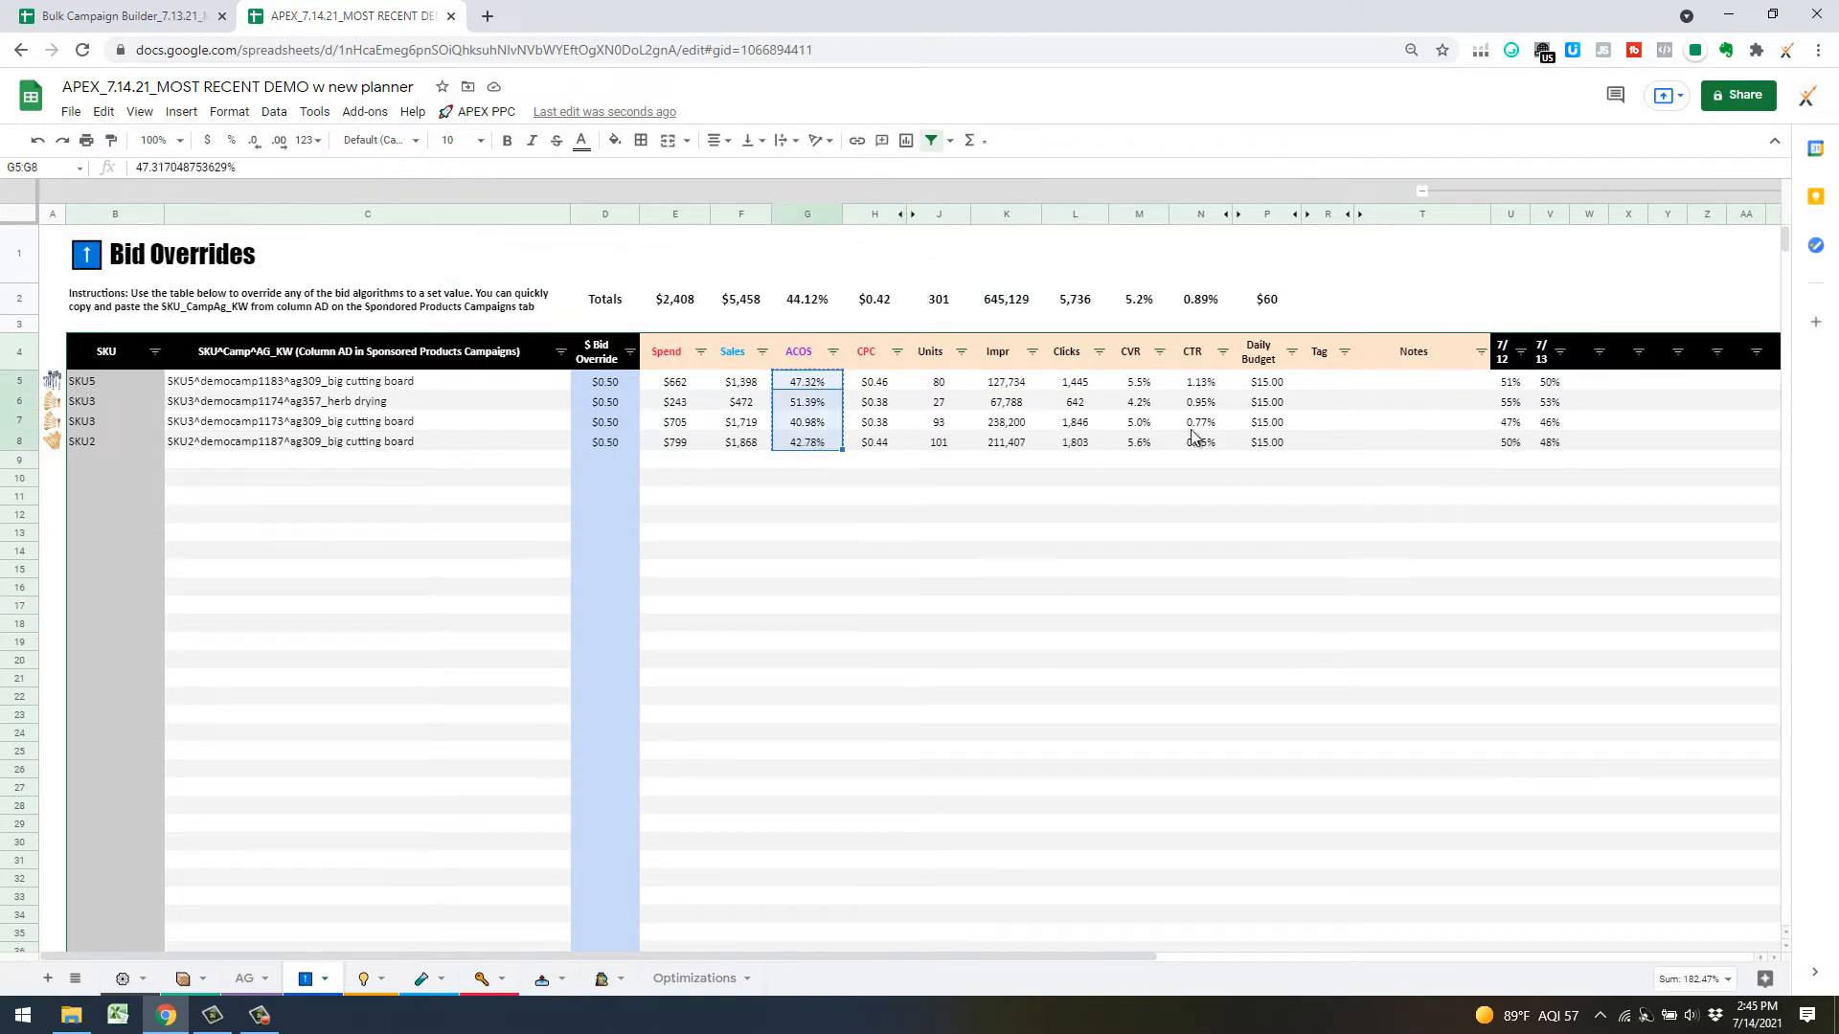
{"action": "left_click", "coordinate": [1594, 383]}
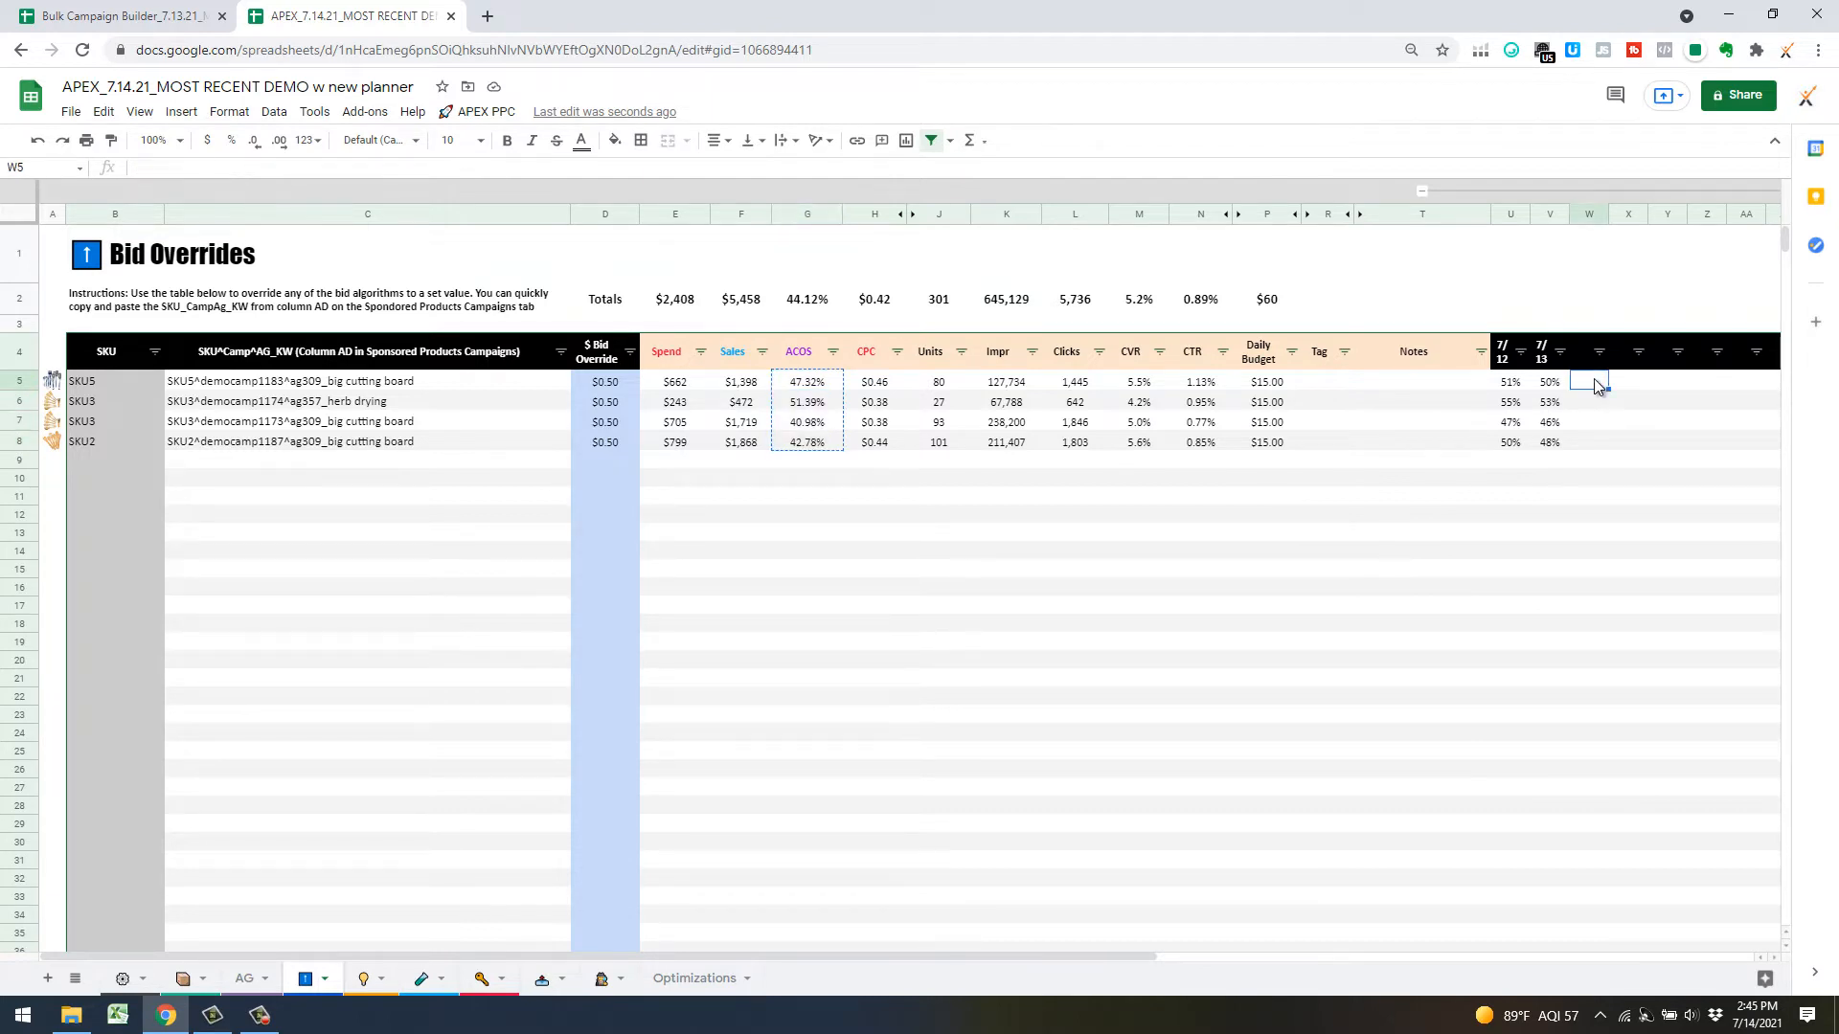
{"action": "key", "text": "ctrl+v"}
Label the new Bid Overrides tracking column 7/14 in header cell W4
{"action": "left_click", "coordinate": [1589, 349]}
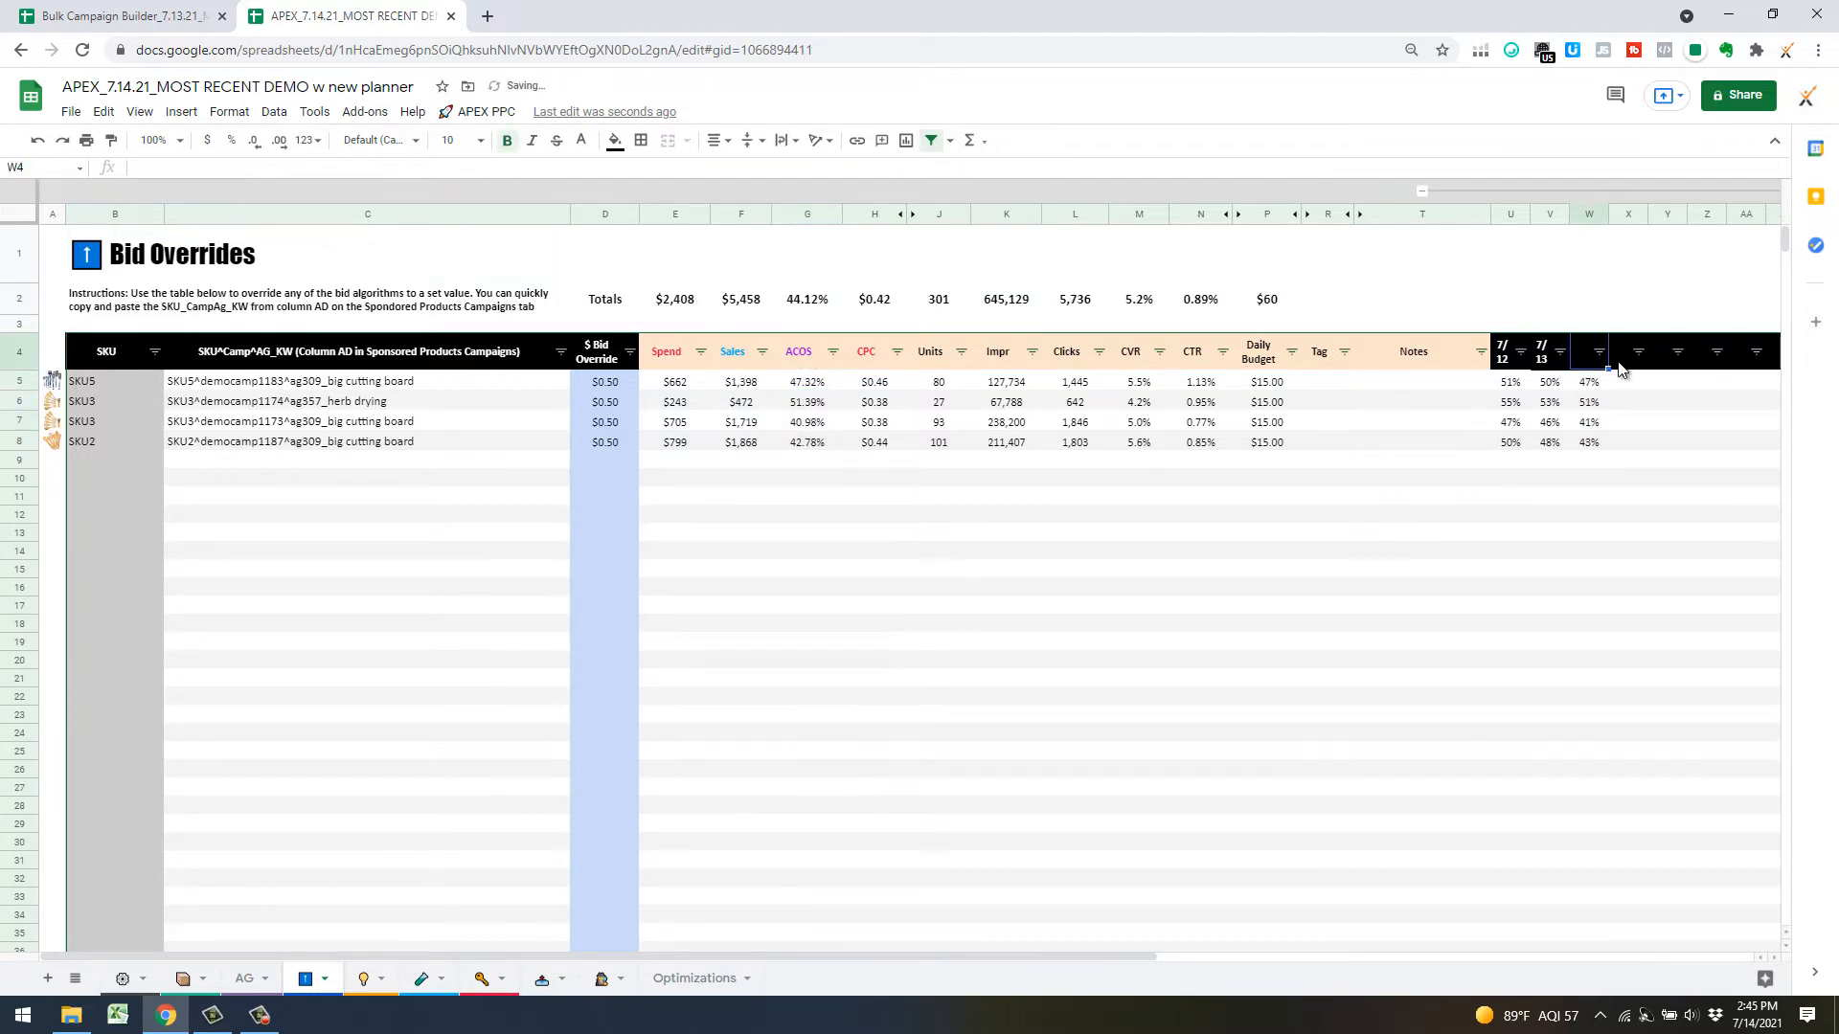
{"action": "type", "text": "7/14"}
{"action": "key", "text": "Return"}
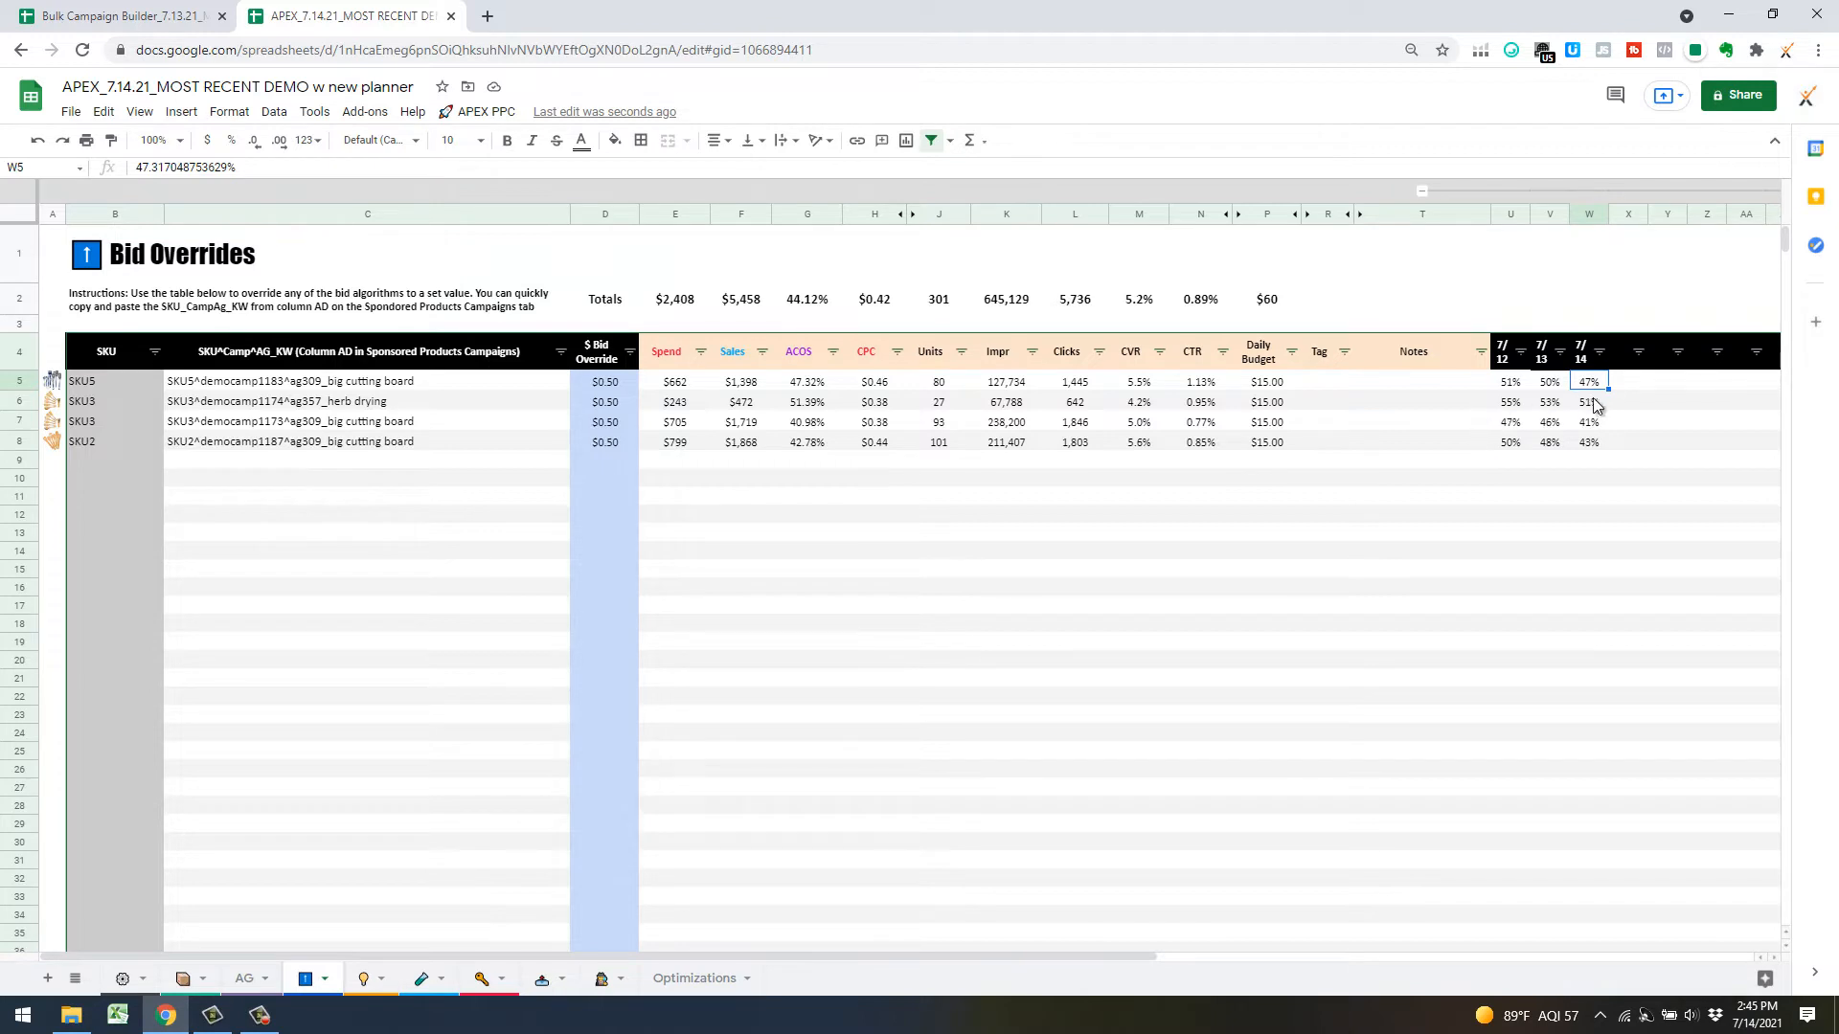
Reopen the Keep notes beside the Bid Overrides sheet to consult the optimization checklists
{"action": "left_click", "coordinate": [632, 402]}
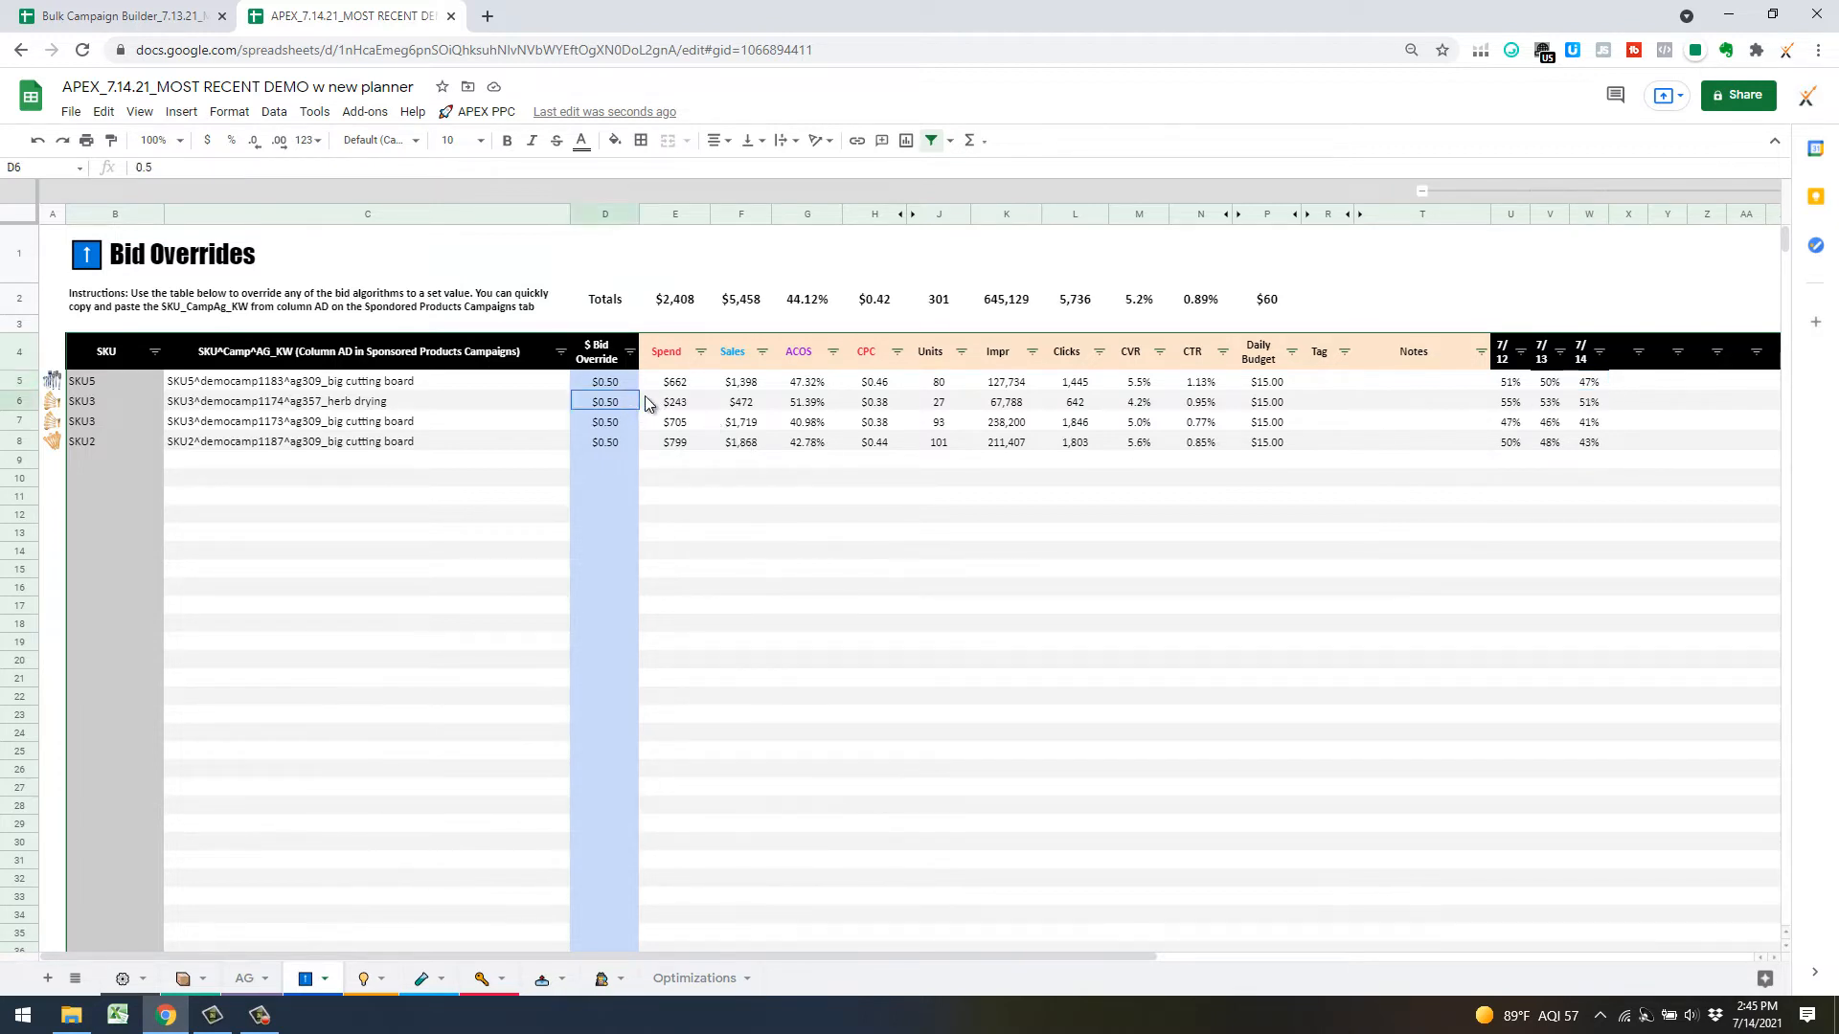
{"action": "left_click", "coordinate": [698, 504]}
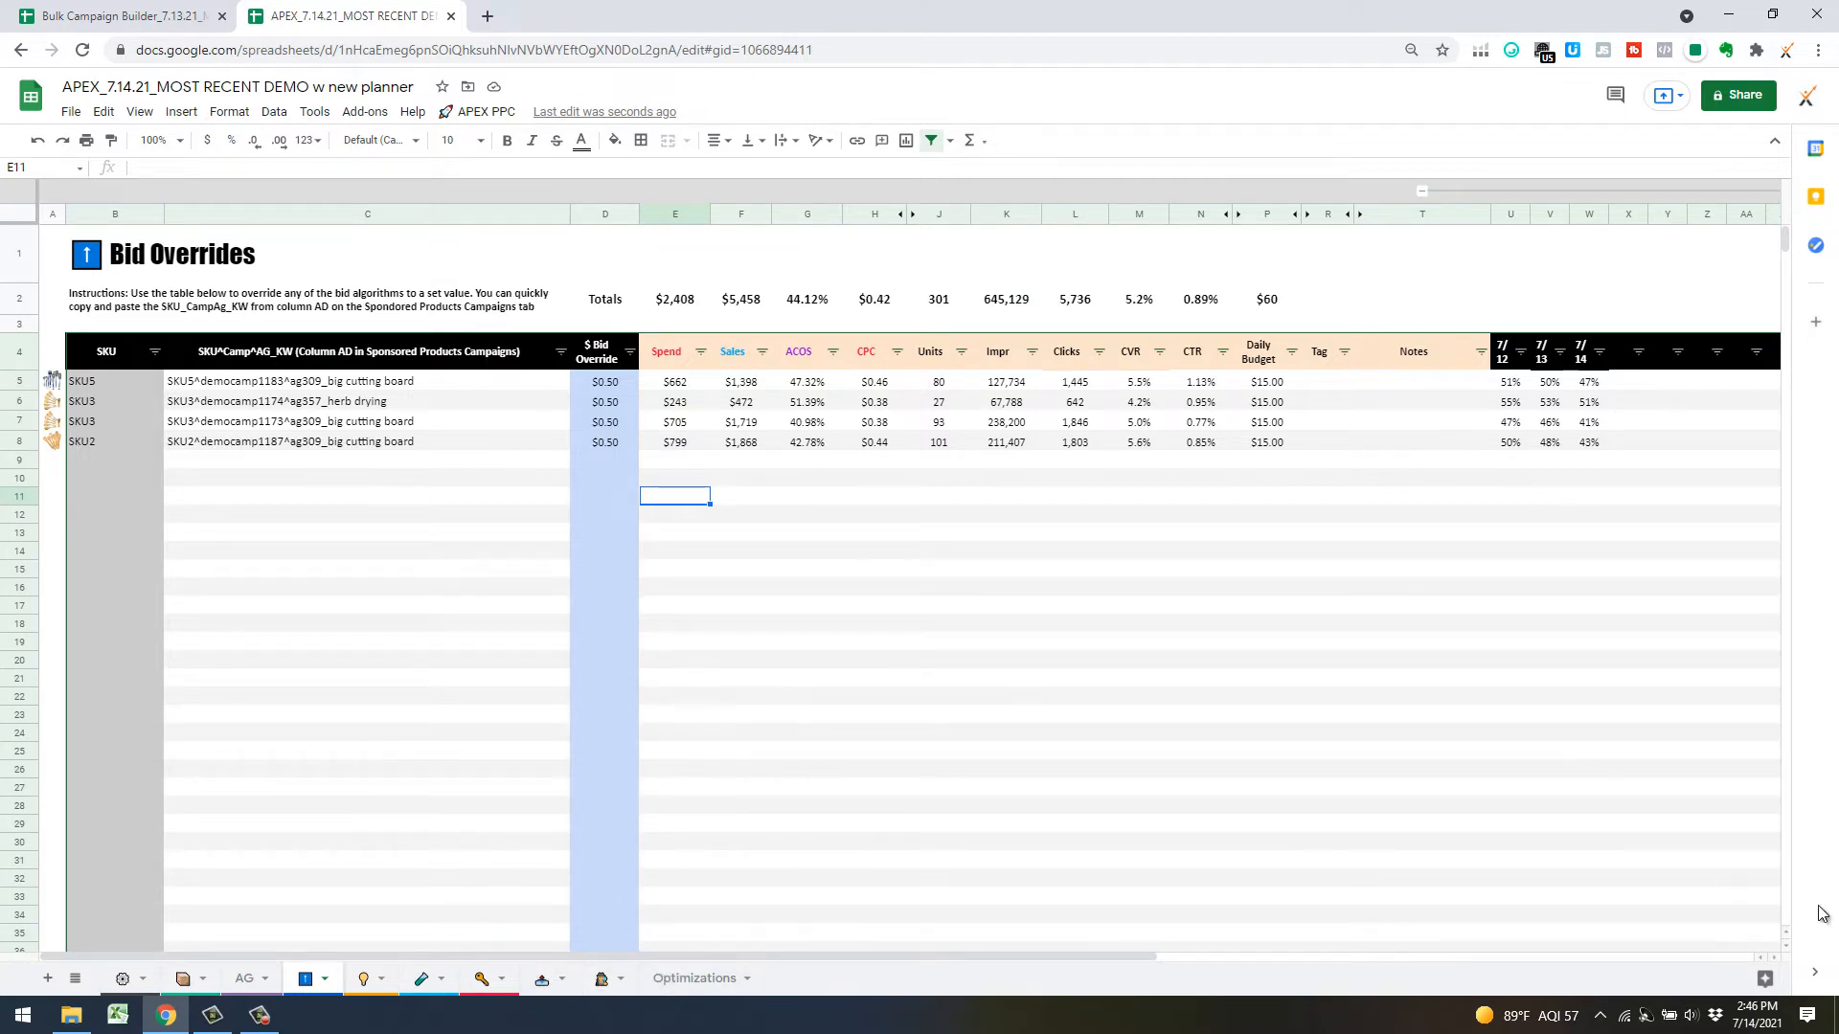
{"action": "left_click", "coordinate": [1815, 198]}
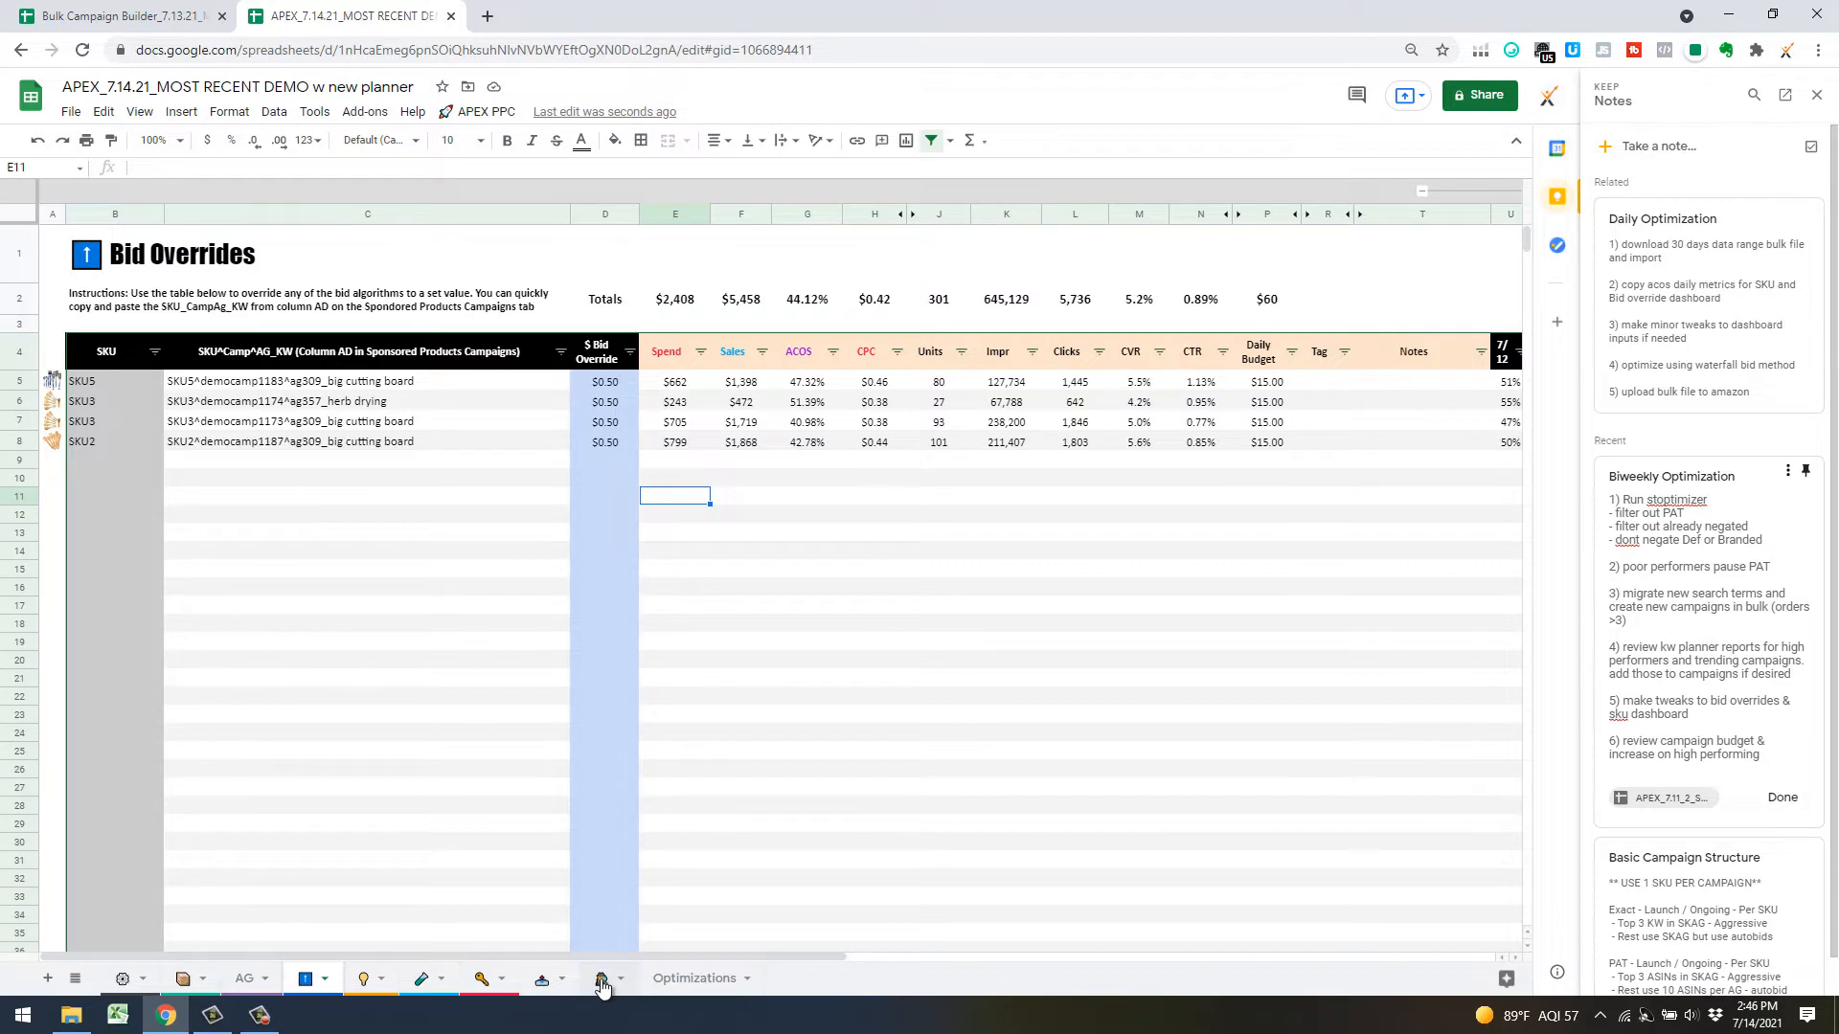
Run the Waterfall bid optimization on the bulk campaign sheet
{"action": "left_click", "coordinate": [544, 980]}
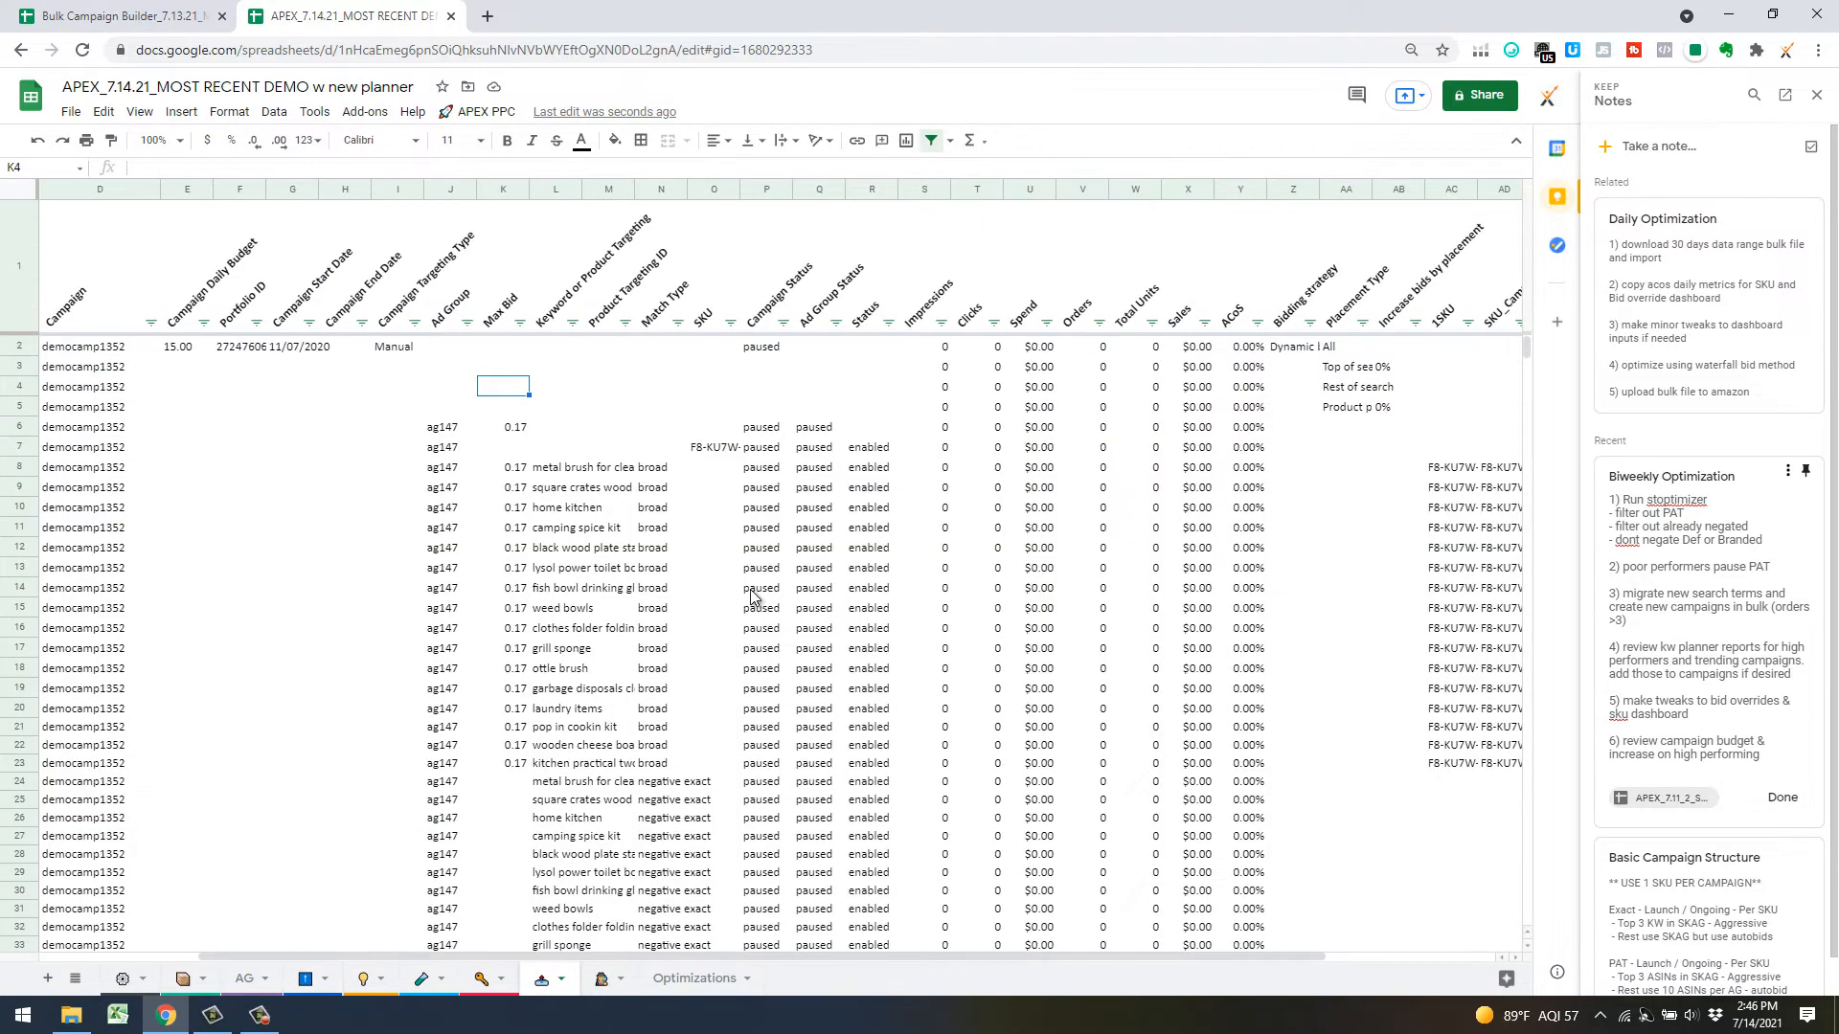
{"action": "left_click", "coordinate": [479, 113]}
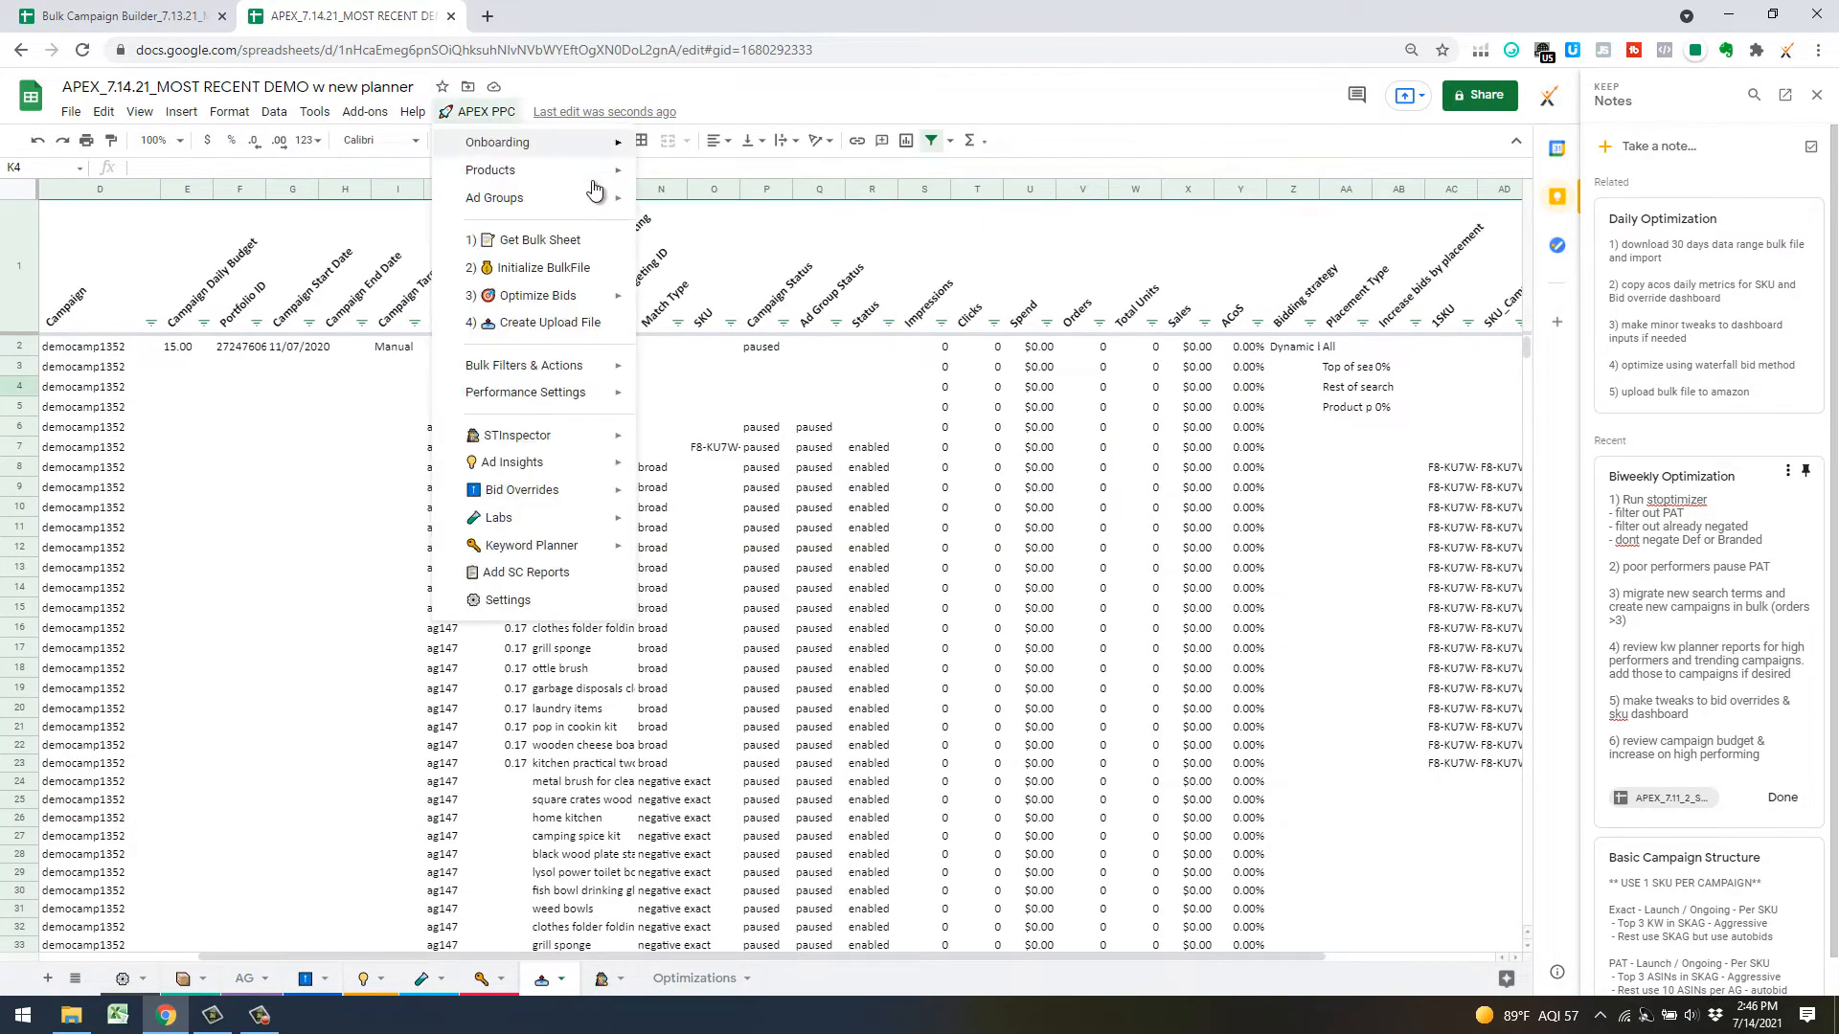
{"action": "mouse_move", "coordinate": [575, 299]}
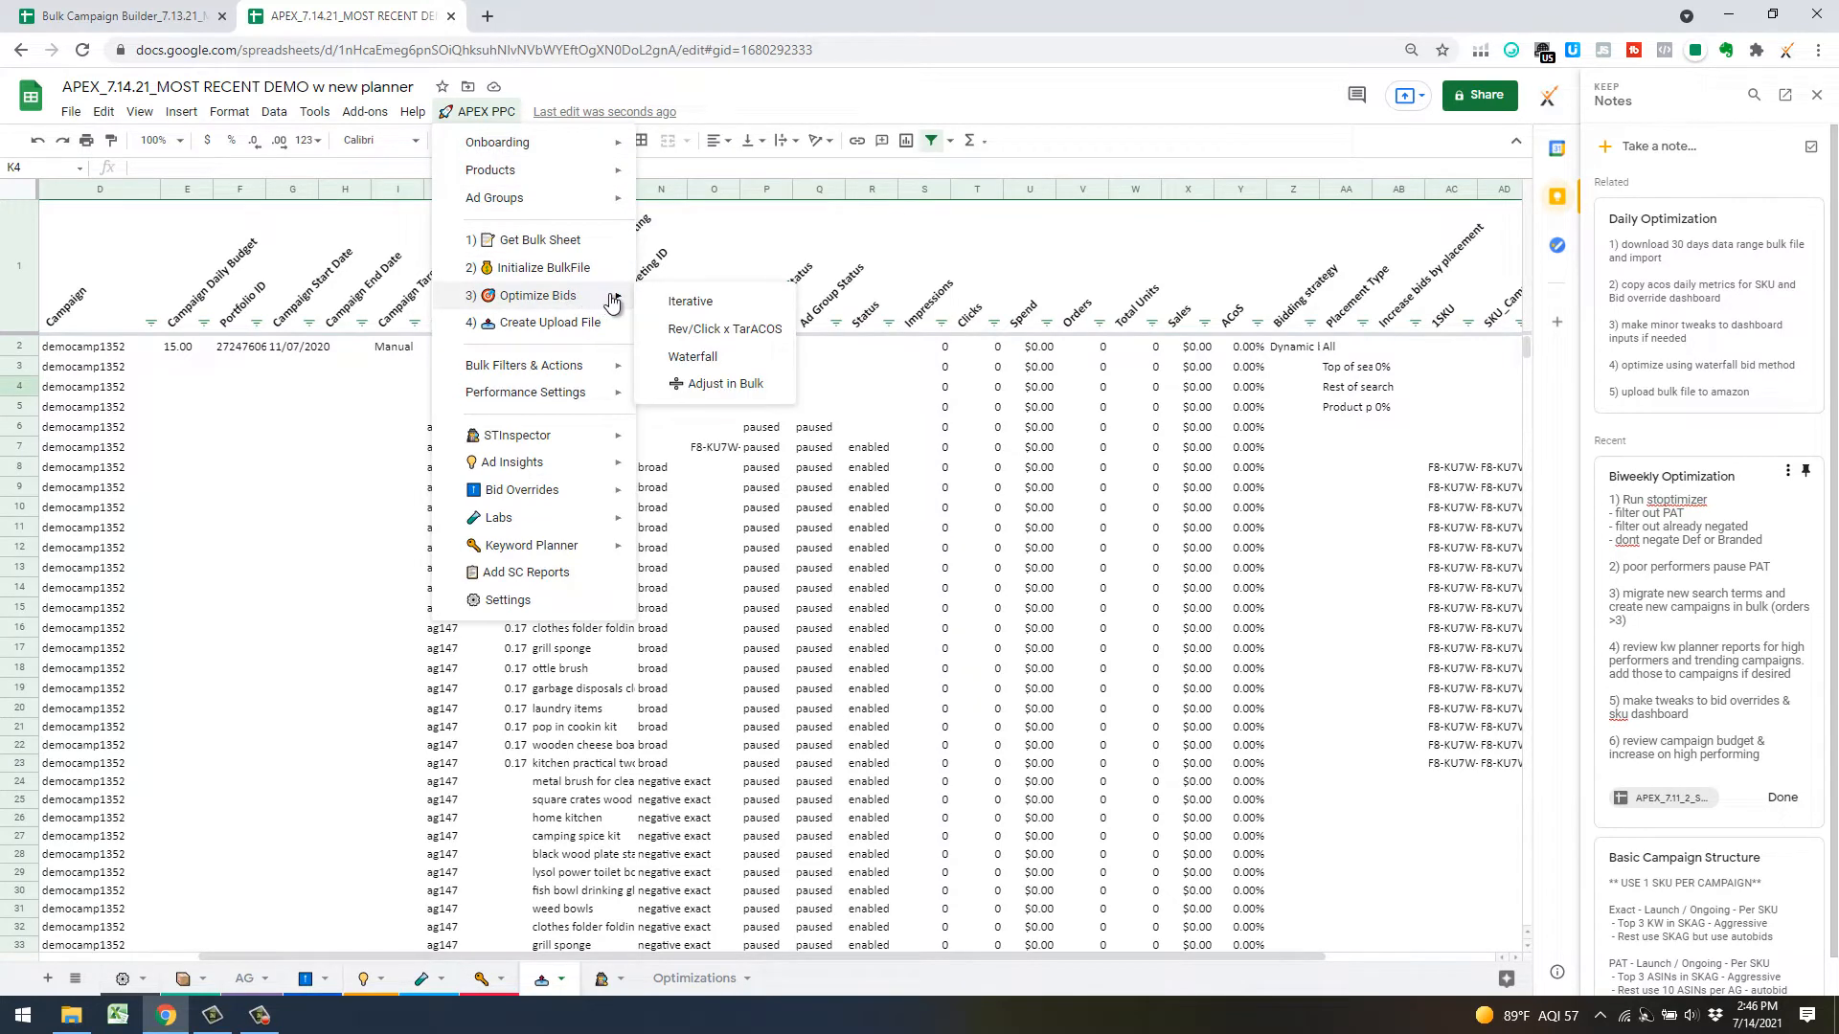
{"action": "left_click", "coordinate": [730, 363]}
{"action": "left_click", "coordinate": [1103, 611]}
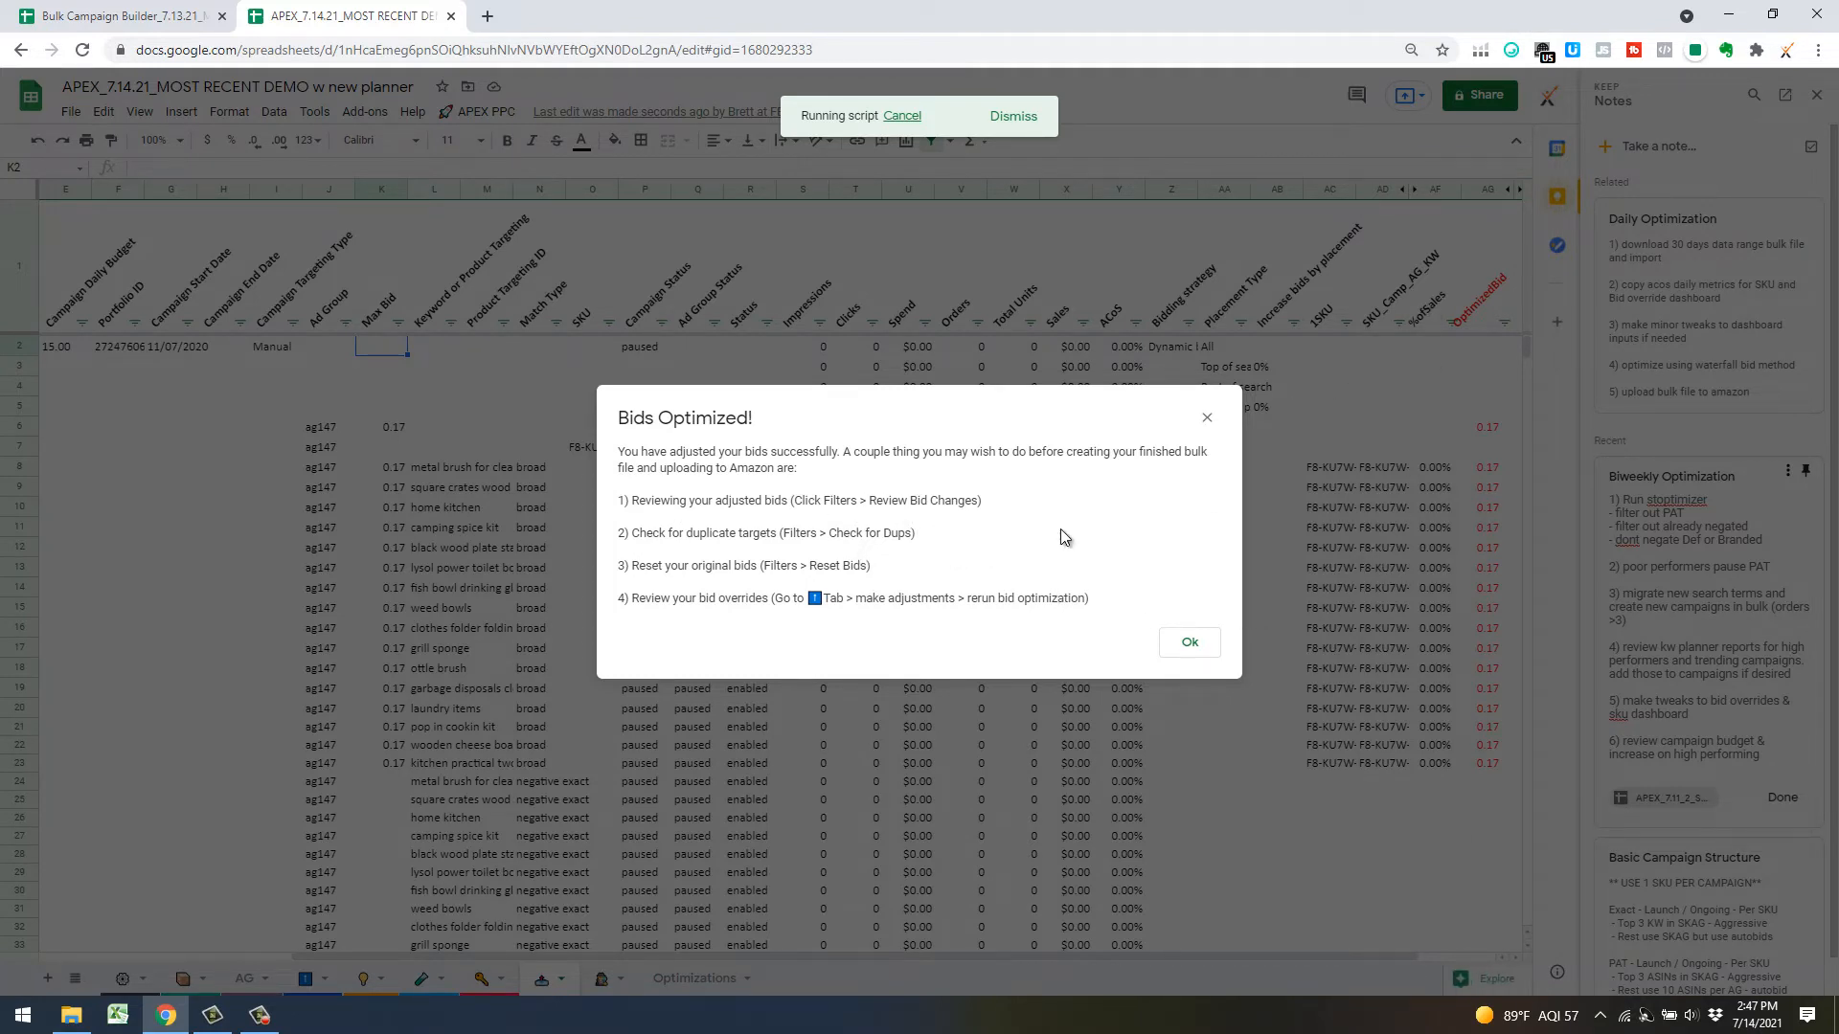
{"action": "left_click", "coordinate": [1185, 641]}
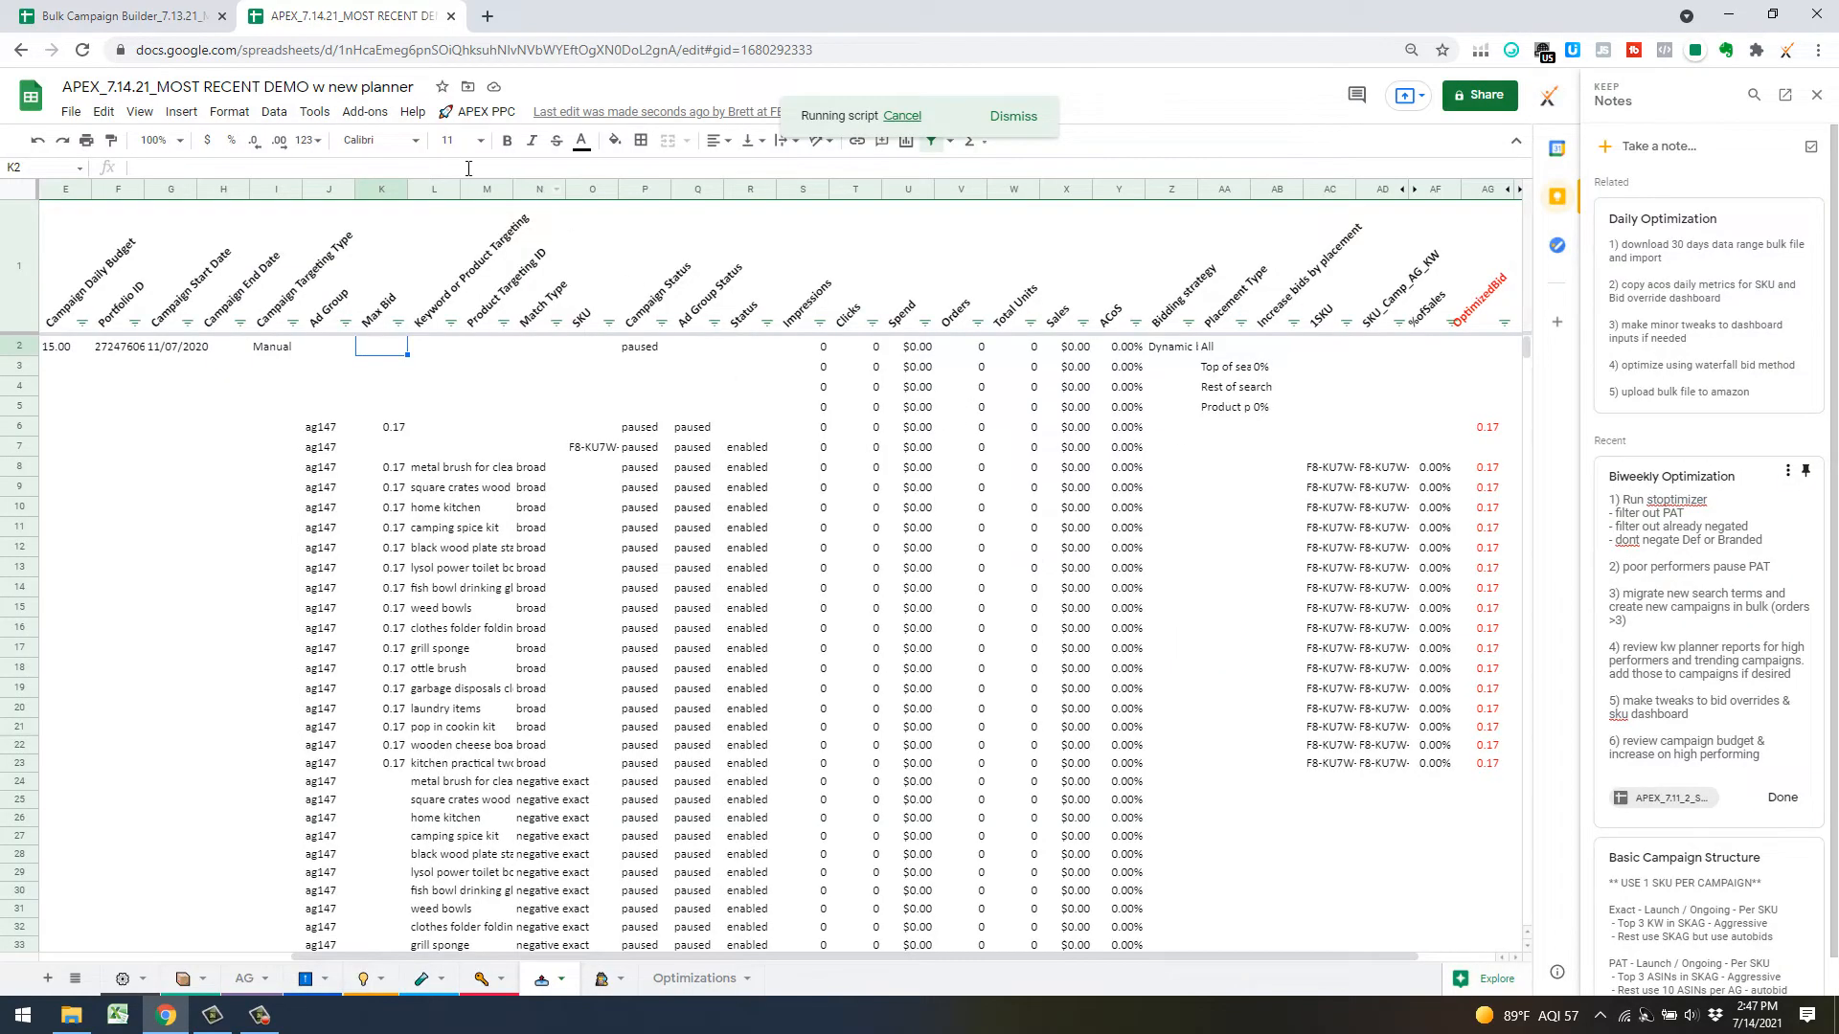
Close the Keep notes and examine the available bulk filter actions and the OptimizedBid column on the bulk sheet
{"action": "left_click", "coordinate": [470, 112]}
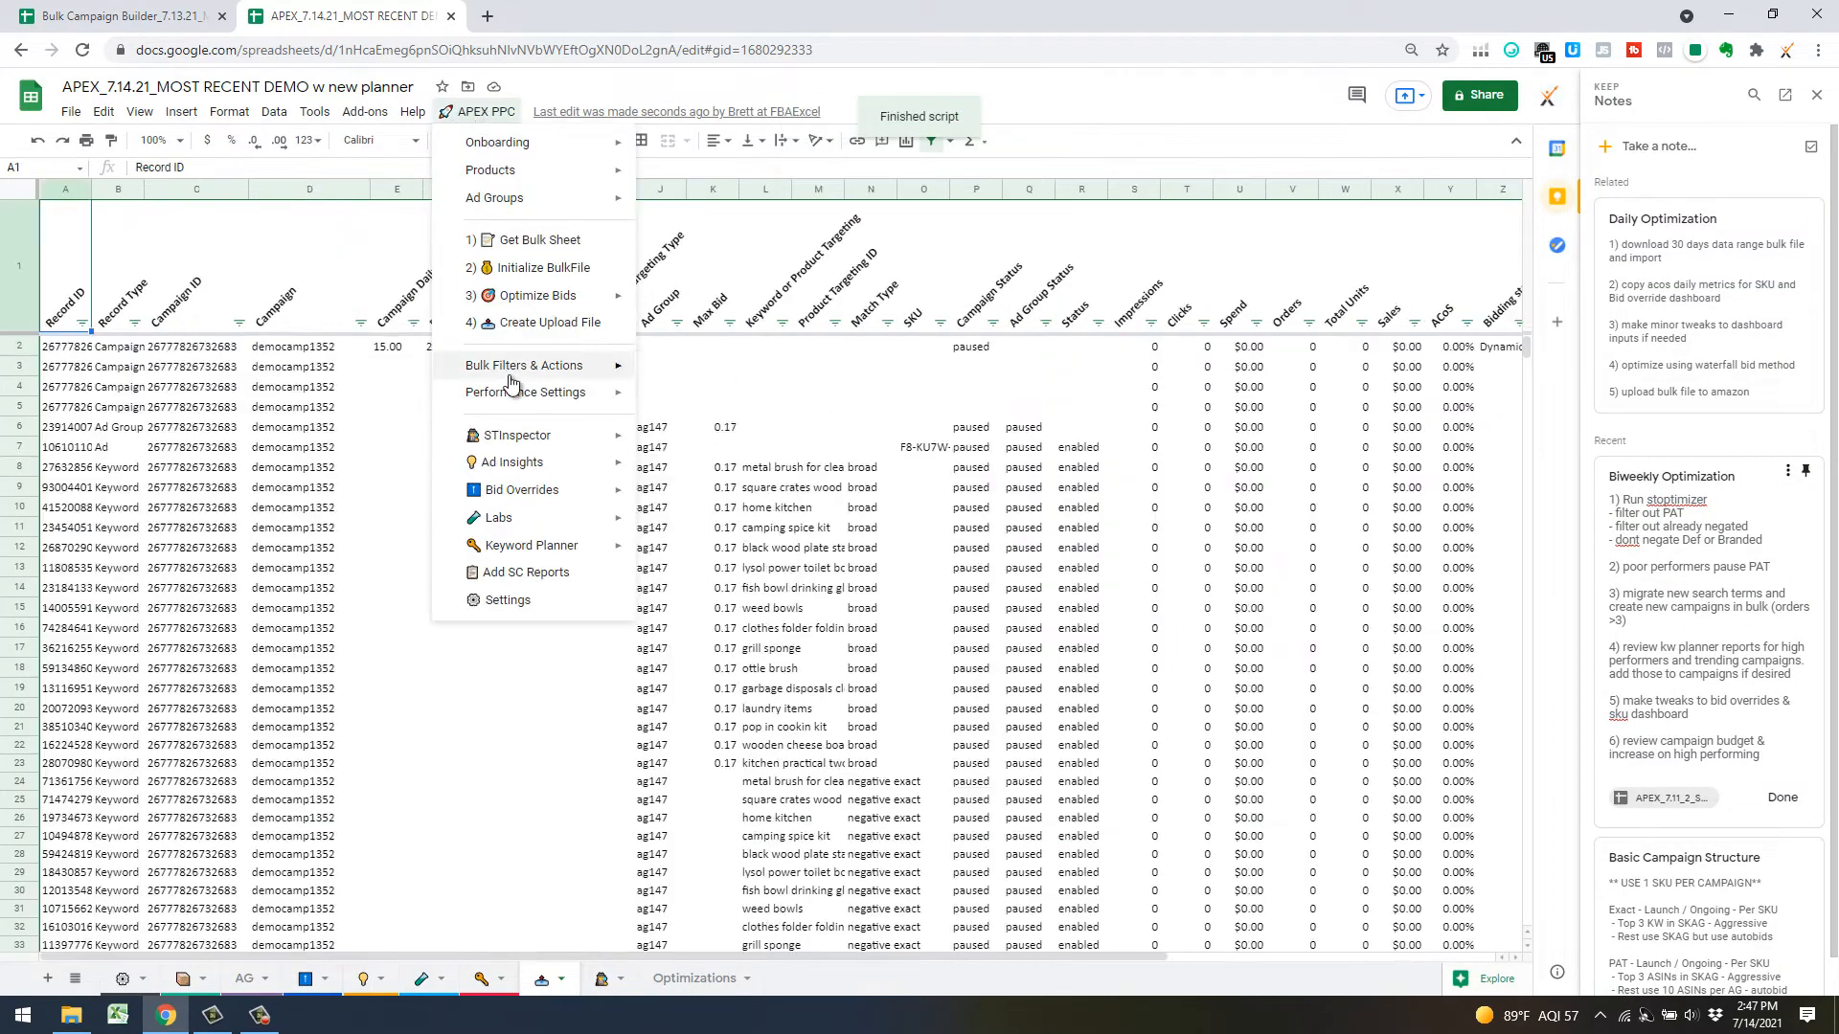
{"action": "mouse_move", "coordinate": [534, 373]}
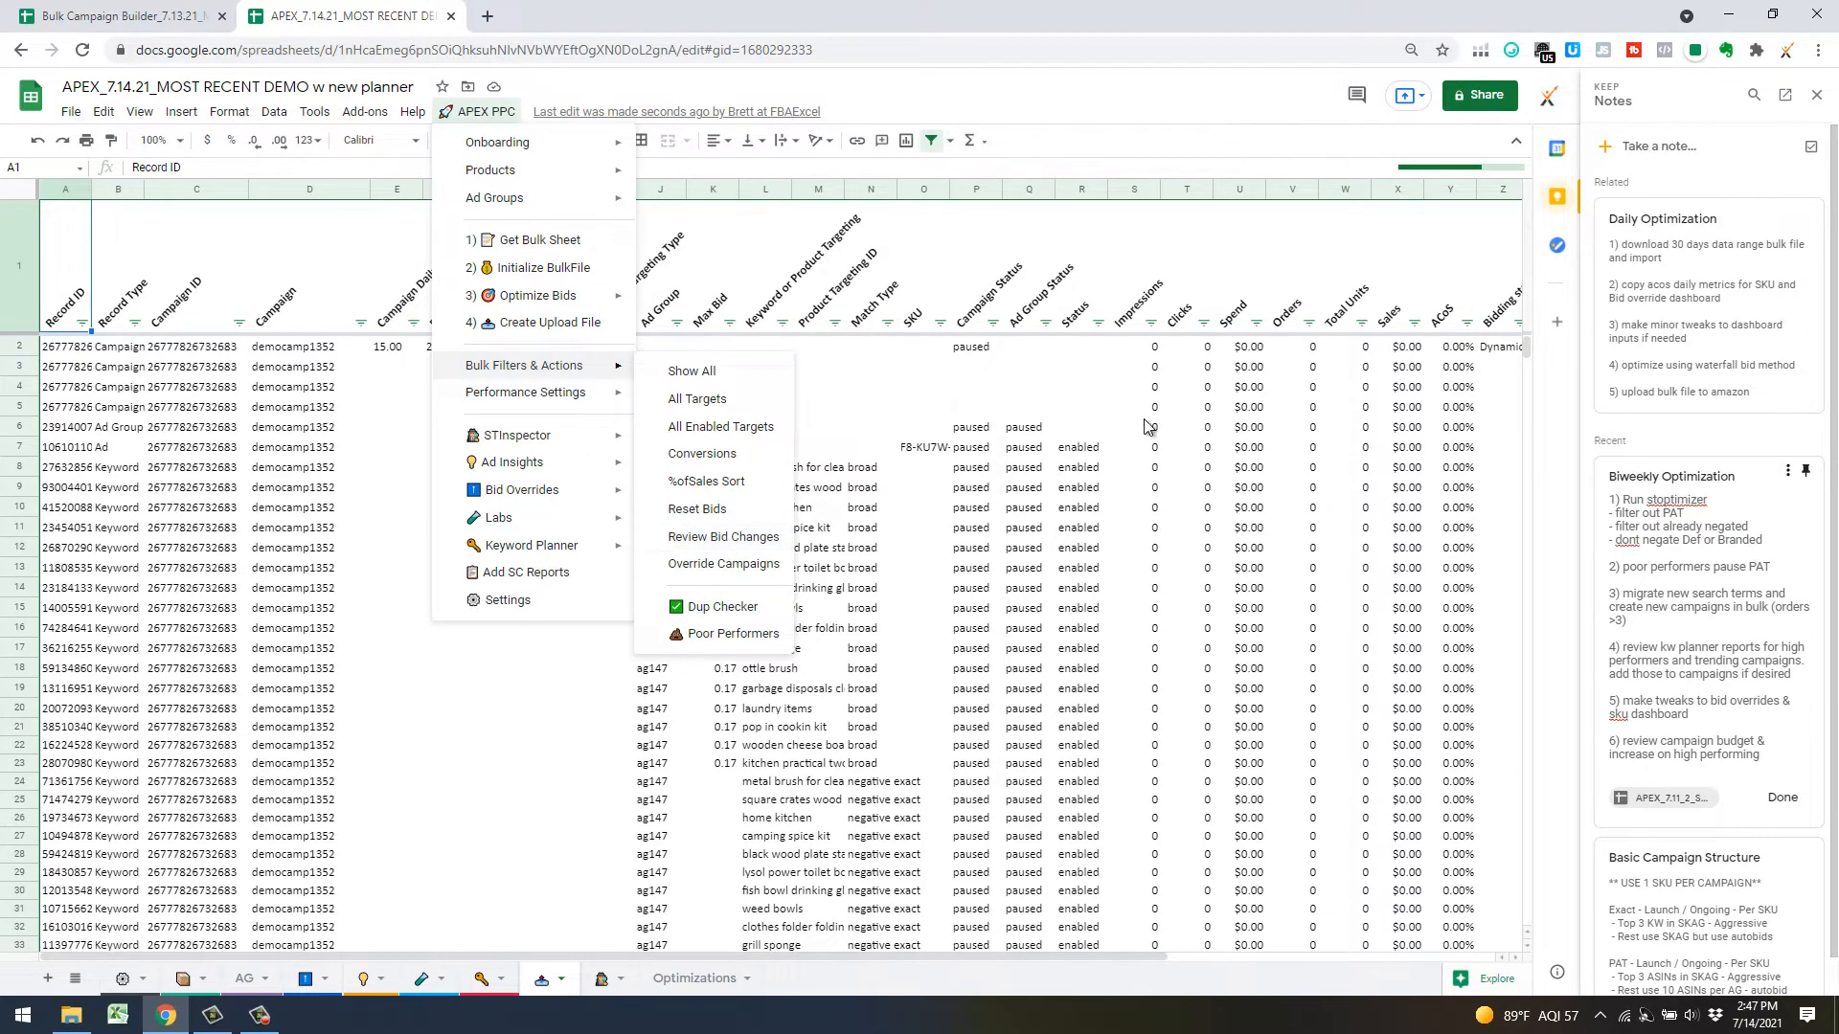
{"action": "left_click", "coordinate": [1087, 427]}
{"action": "left_click", "coordinate": [1816, 95]}
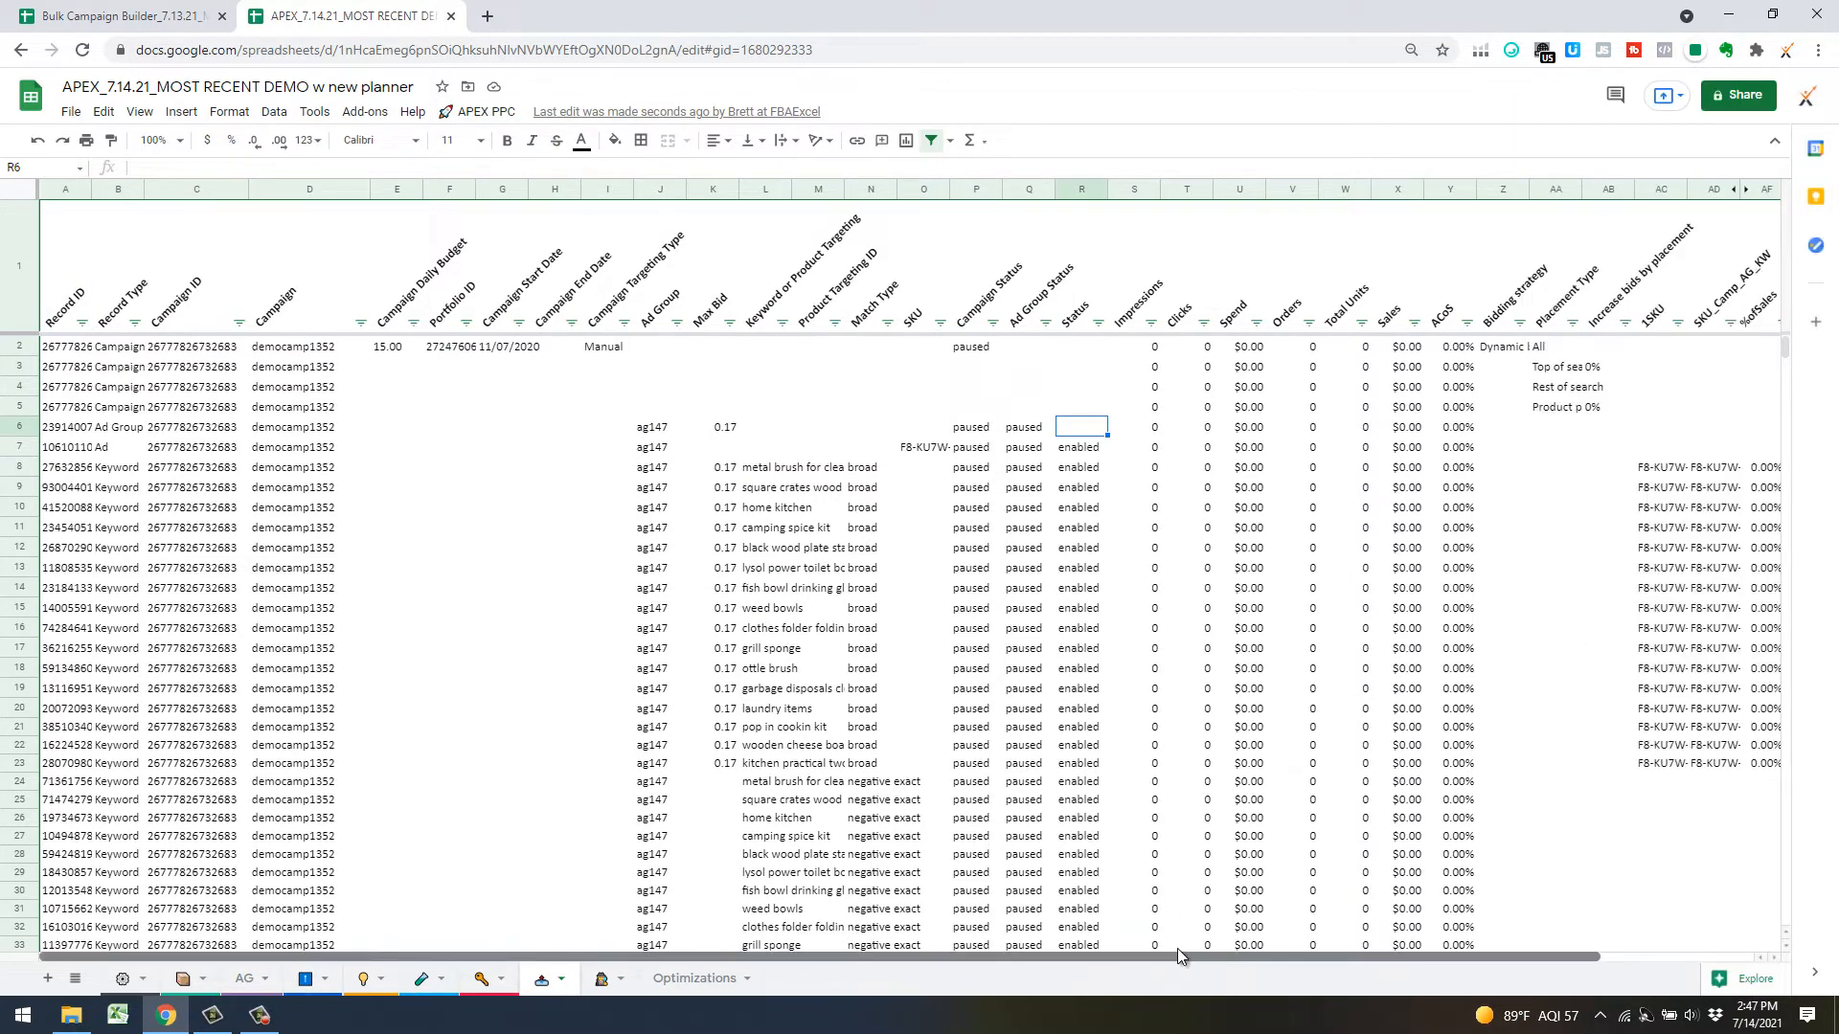
{"action": "left_click_drag", "start_coordinate": [1176, 957], "coordinate": [1332, 956]}
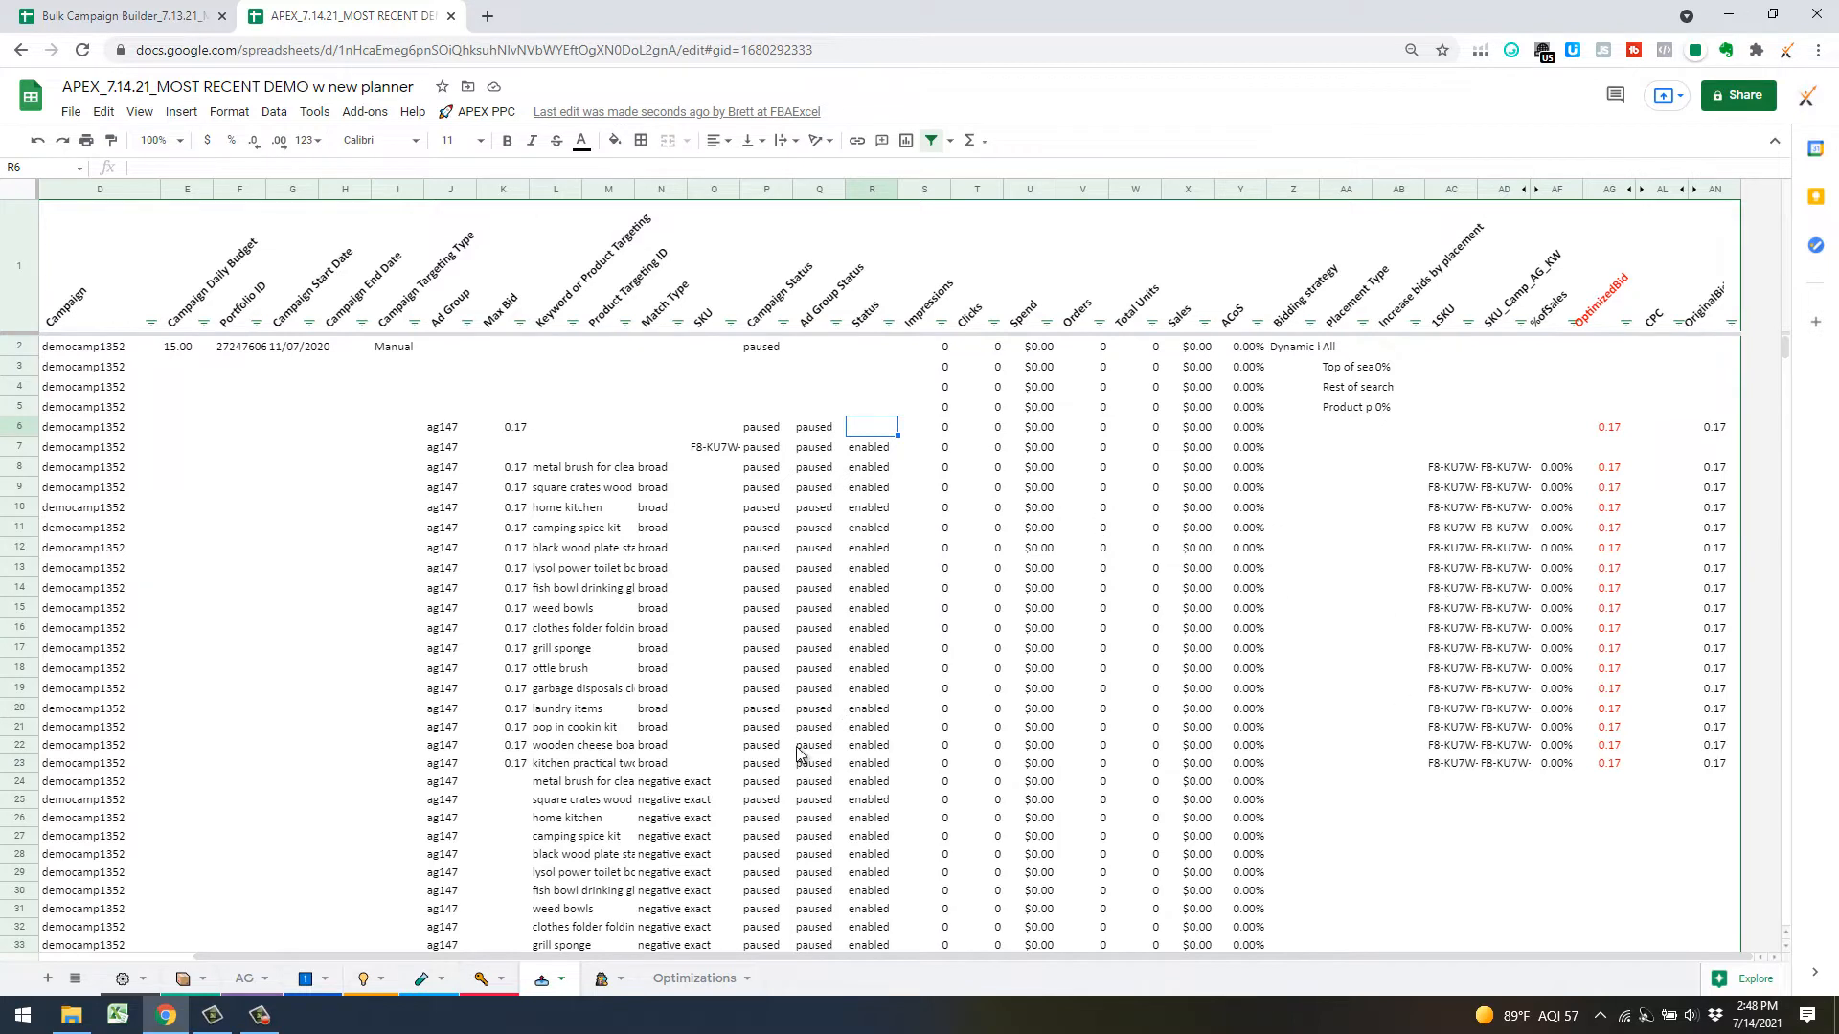
{"action": "left_click", "coordinate": [479, 111]}
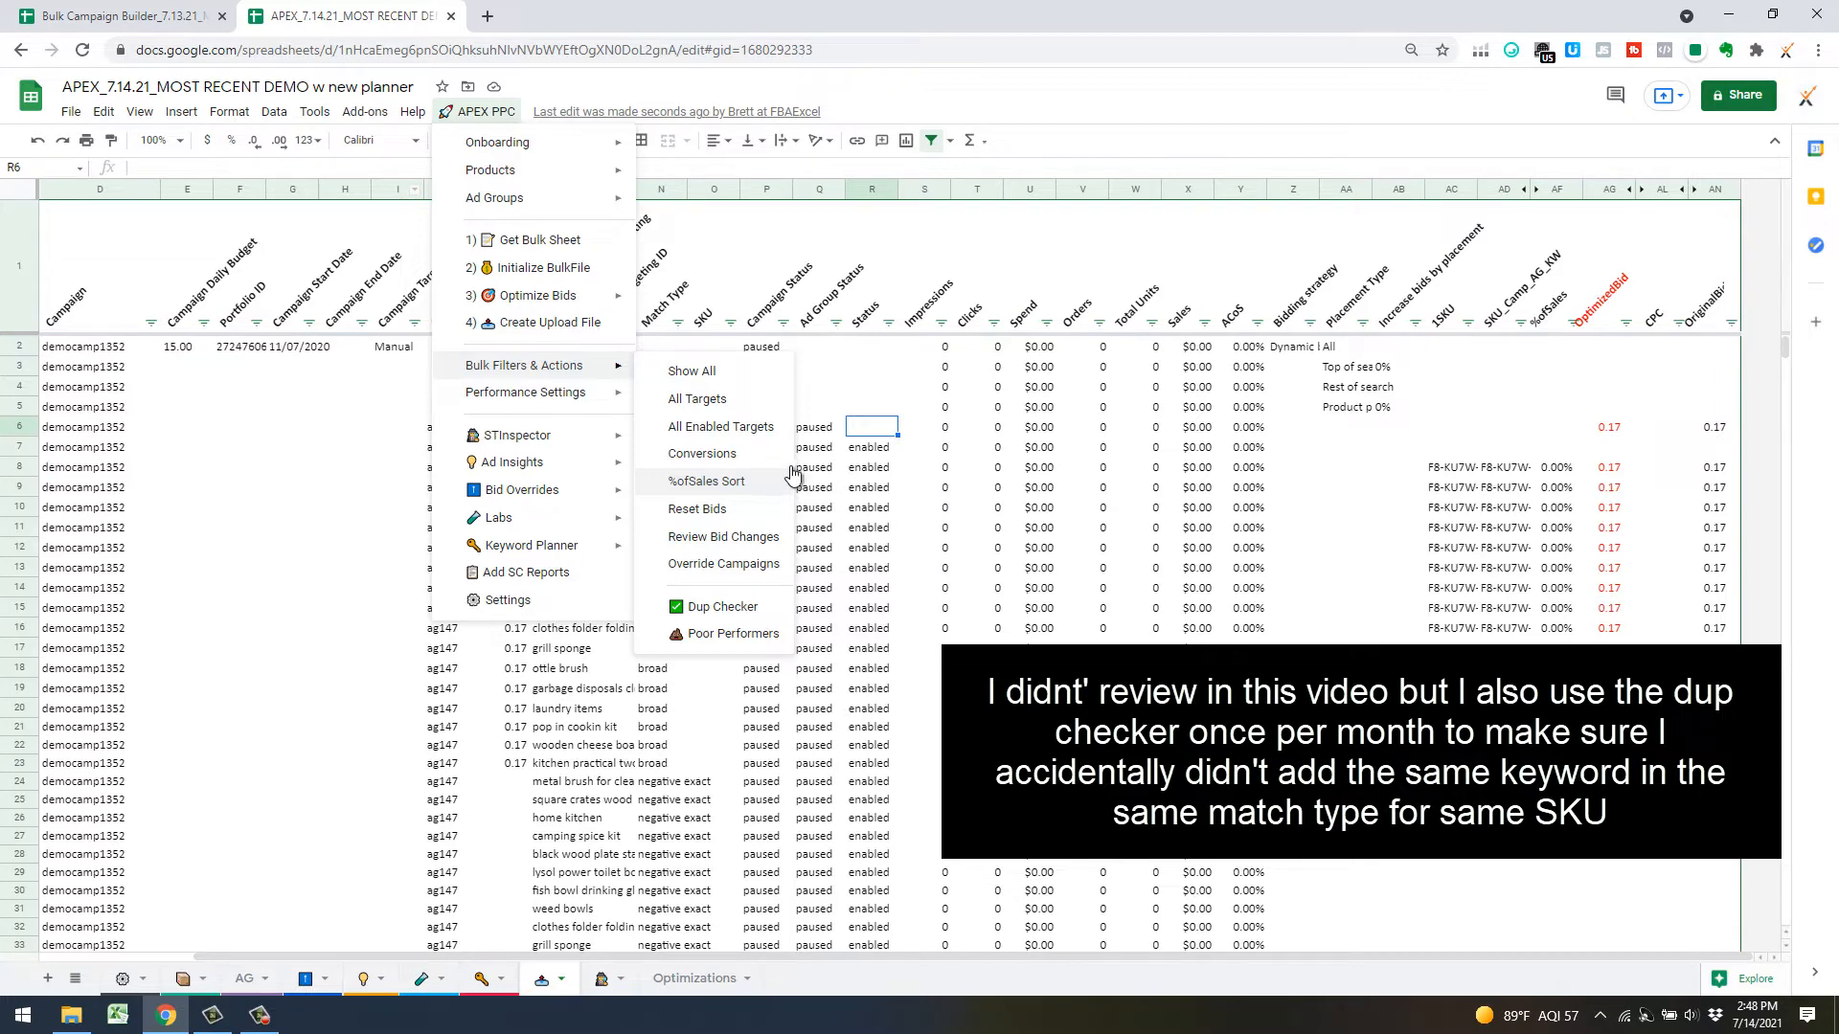
{"action": "left_click", "coordinate": [962, 472]}
{"action": "left_click", "coordinate": [476, 112]}
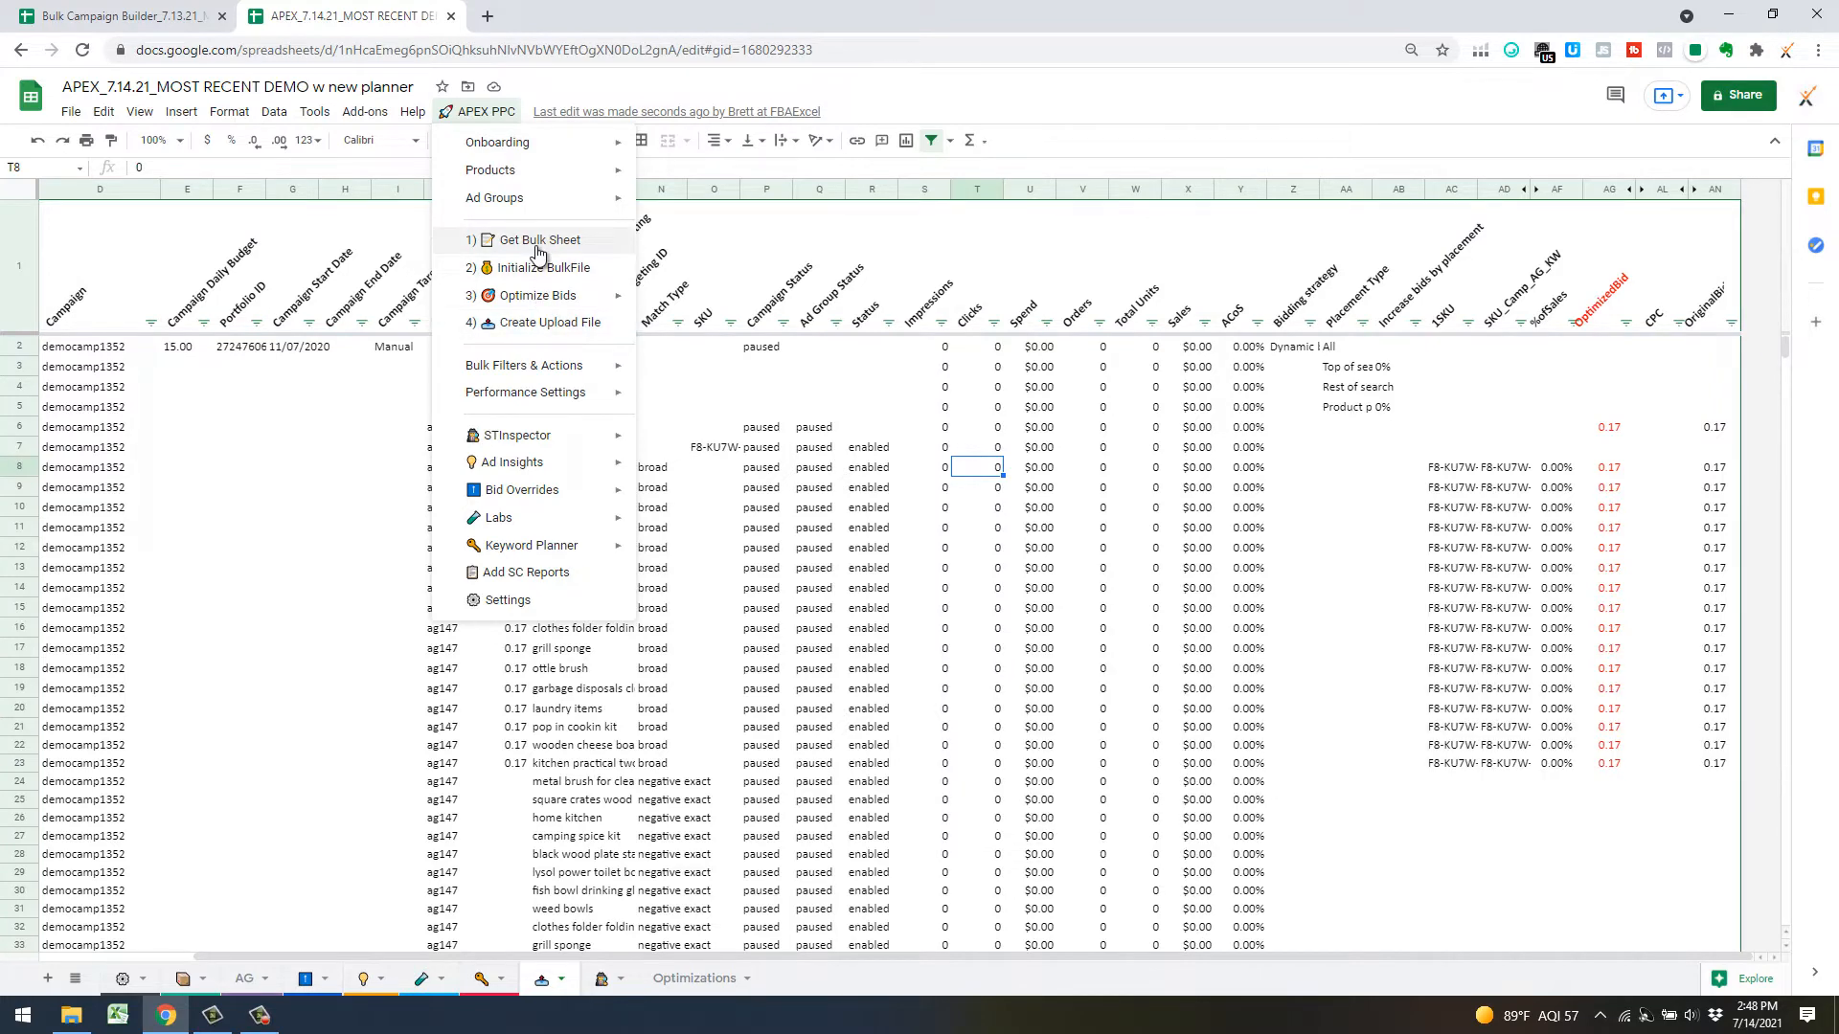
{"action": "left_click", "coordinate": [537, 242]}
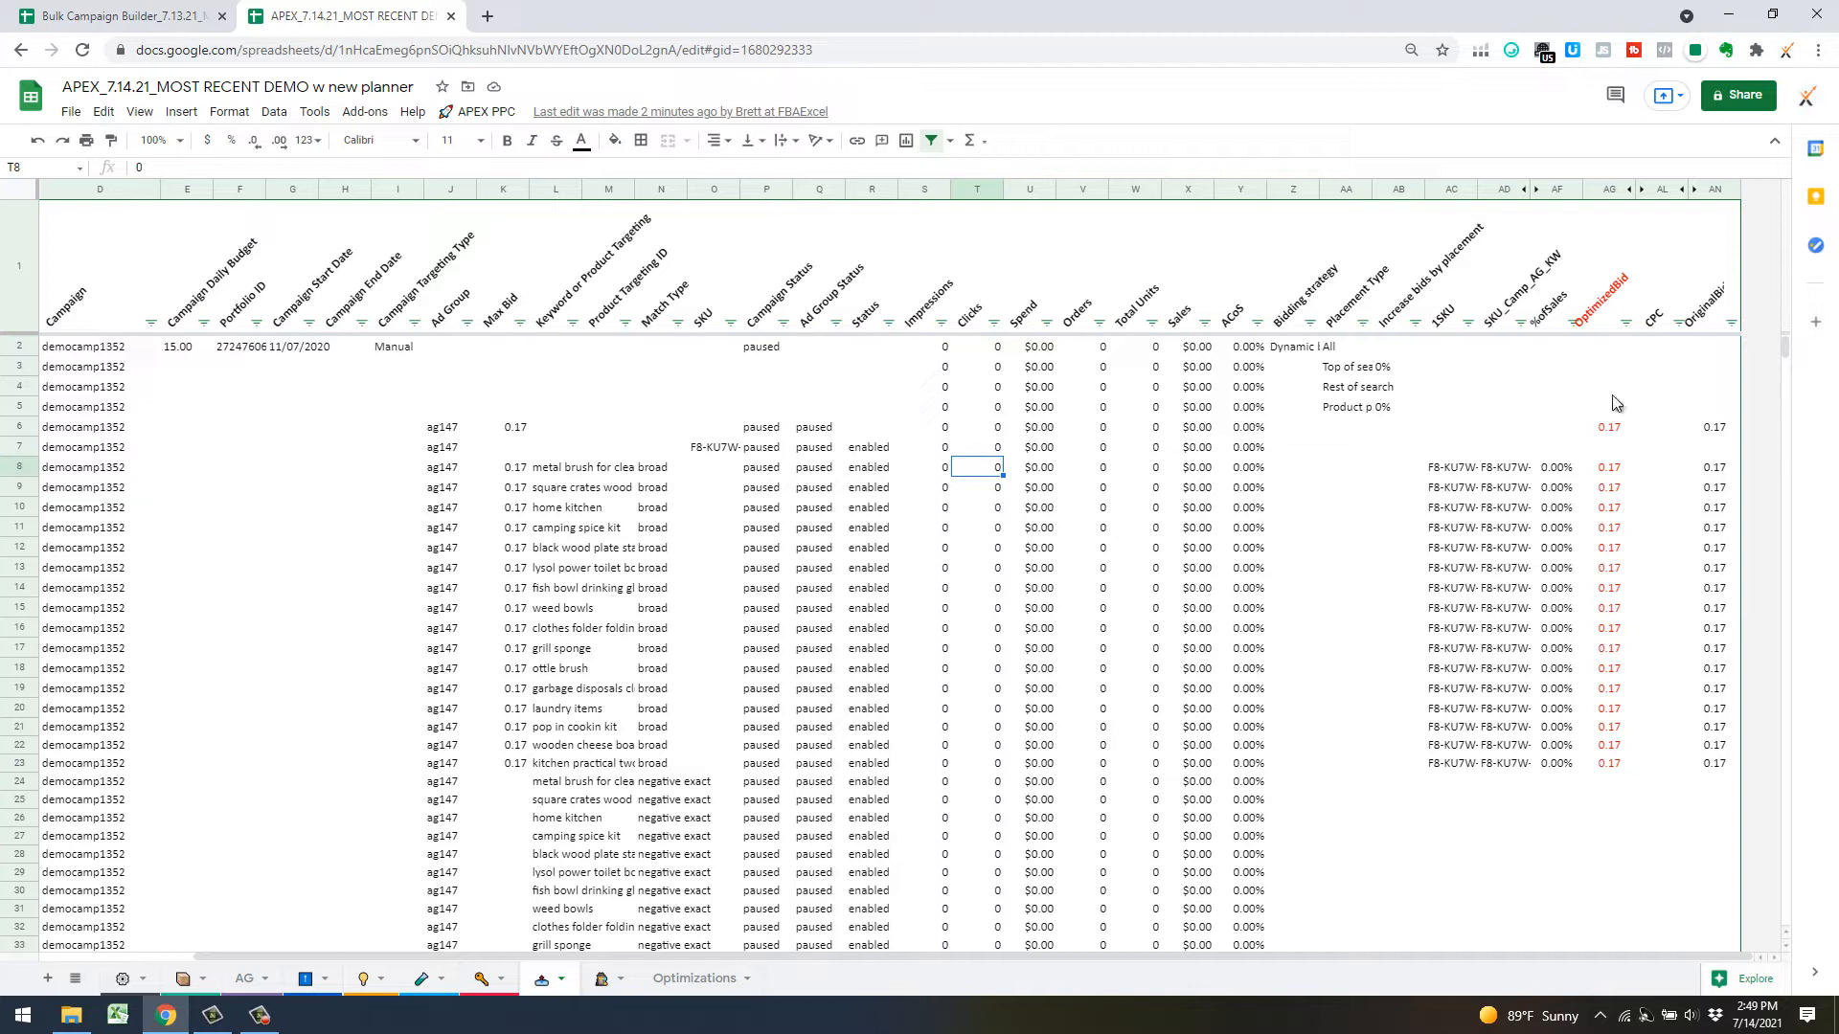
Reopen the Keep notes and check the STOPtimizer limits on the Settings sheet and the available STInspector actions
{"action": "left_click", "coordinate": [1813, 209]}
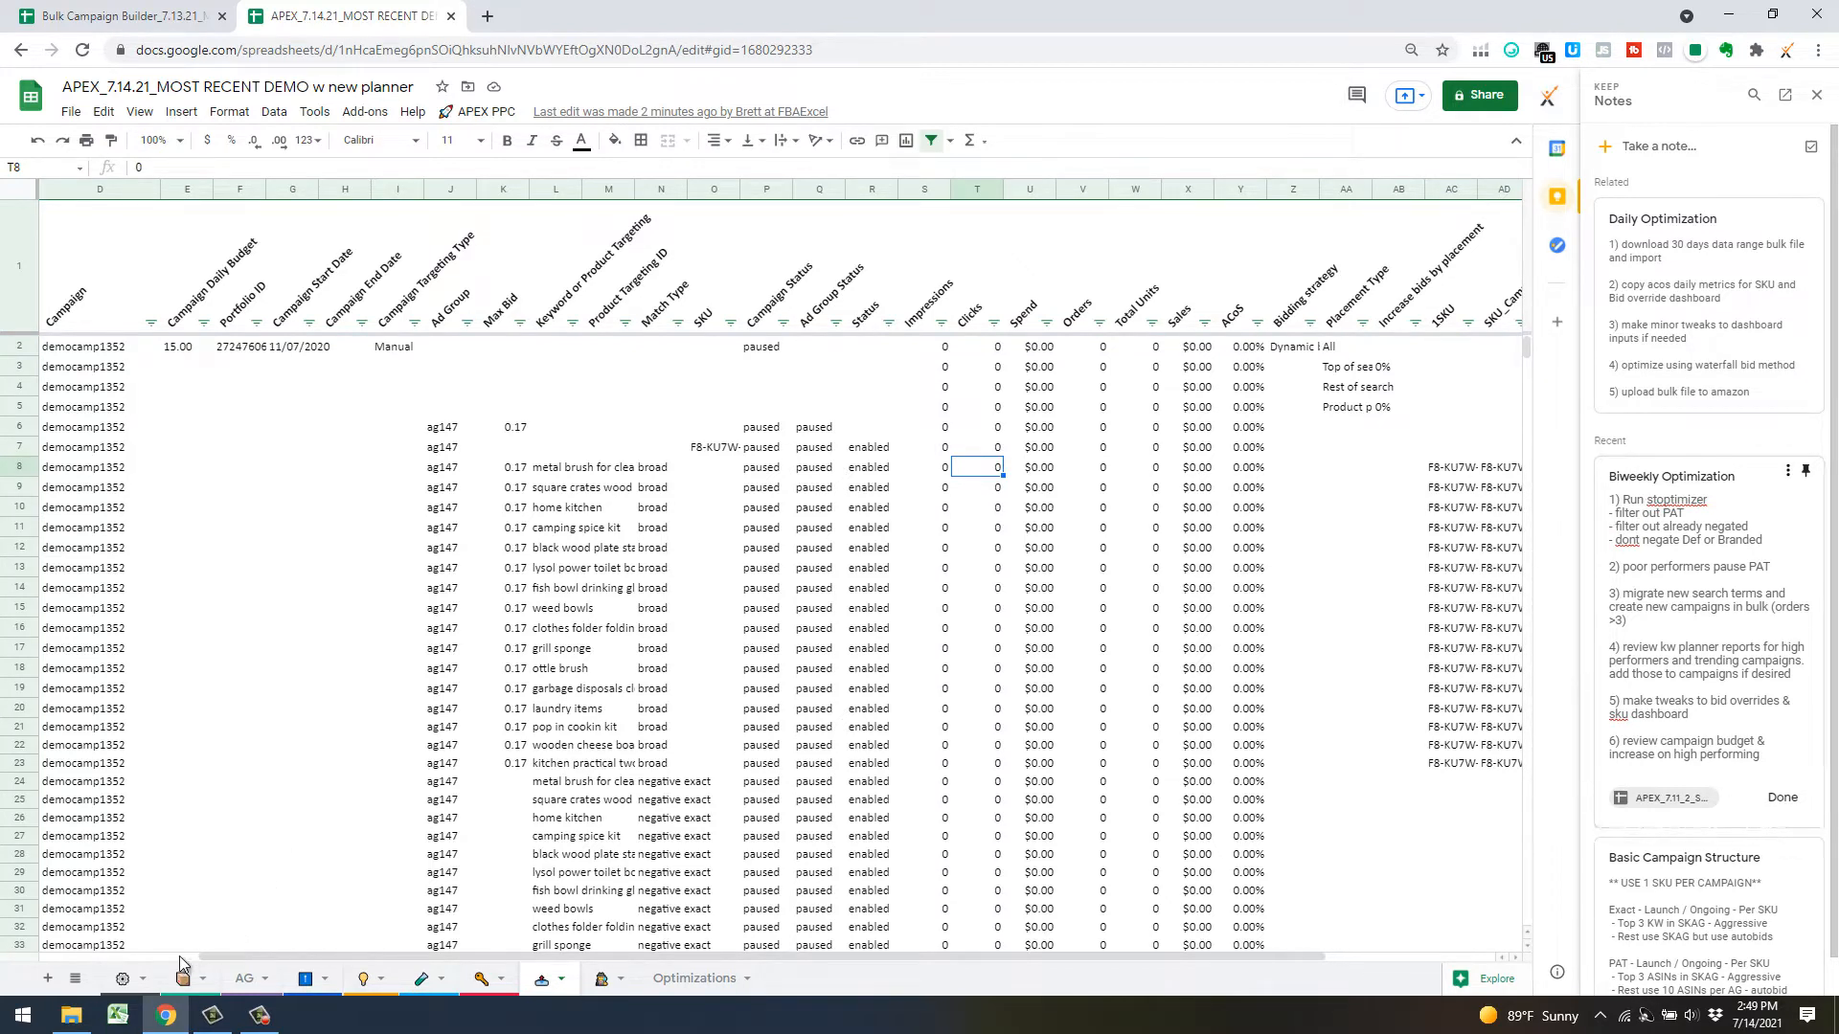
{"action": "left_click", "coordinate": [125, 978]}
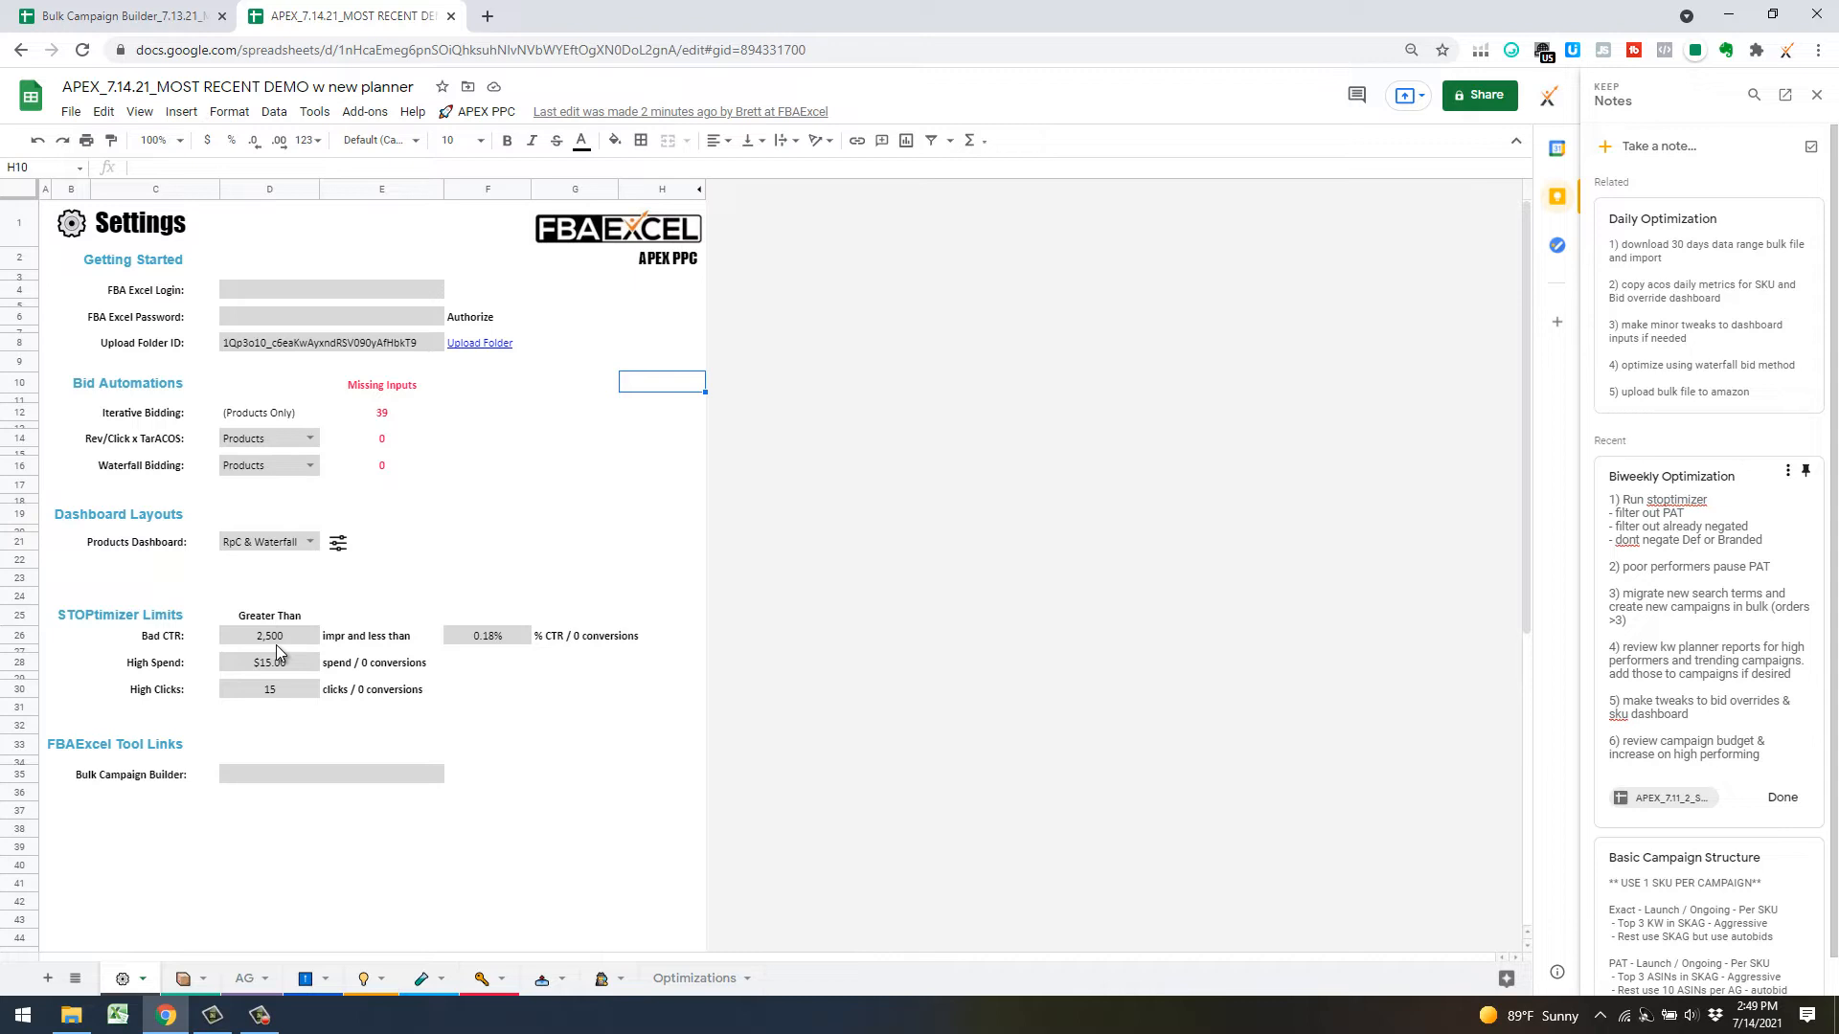
{"action": "left_click", "coordinate": [479, 111]}
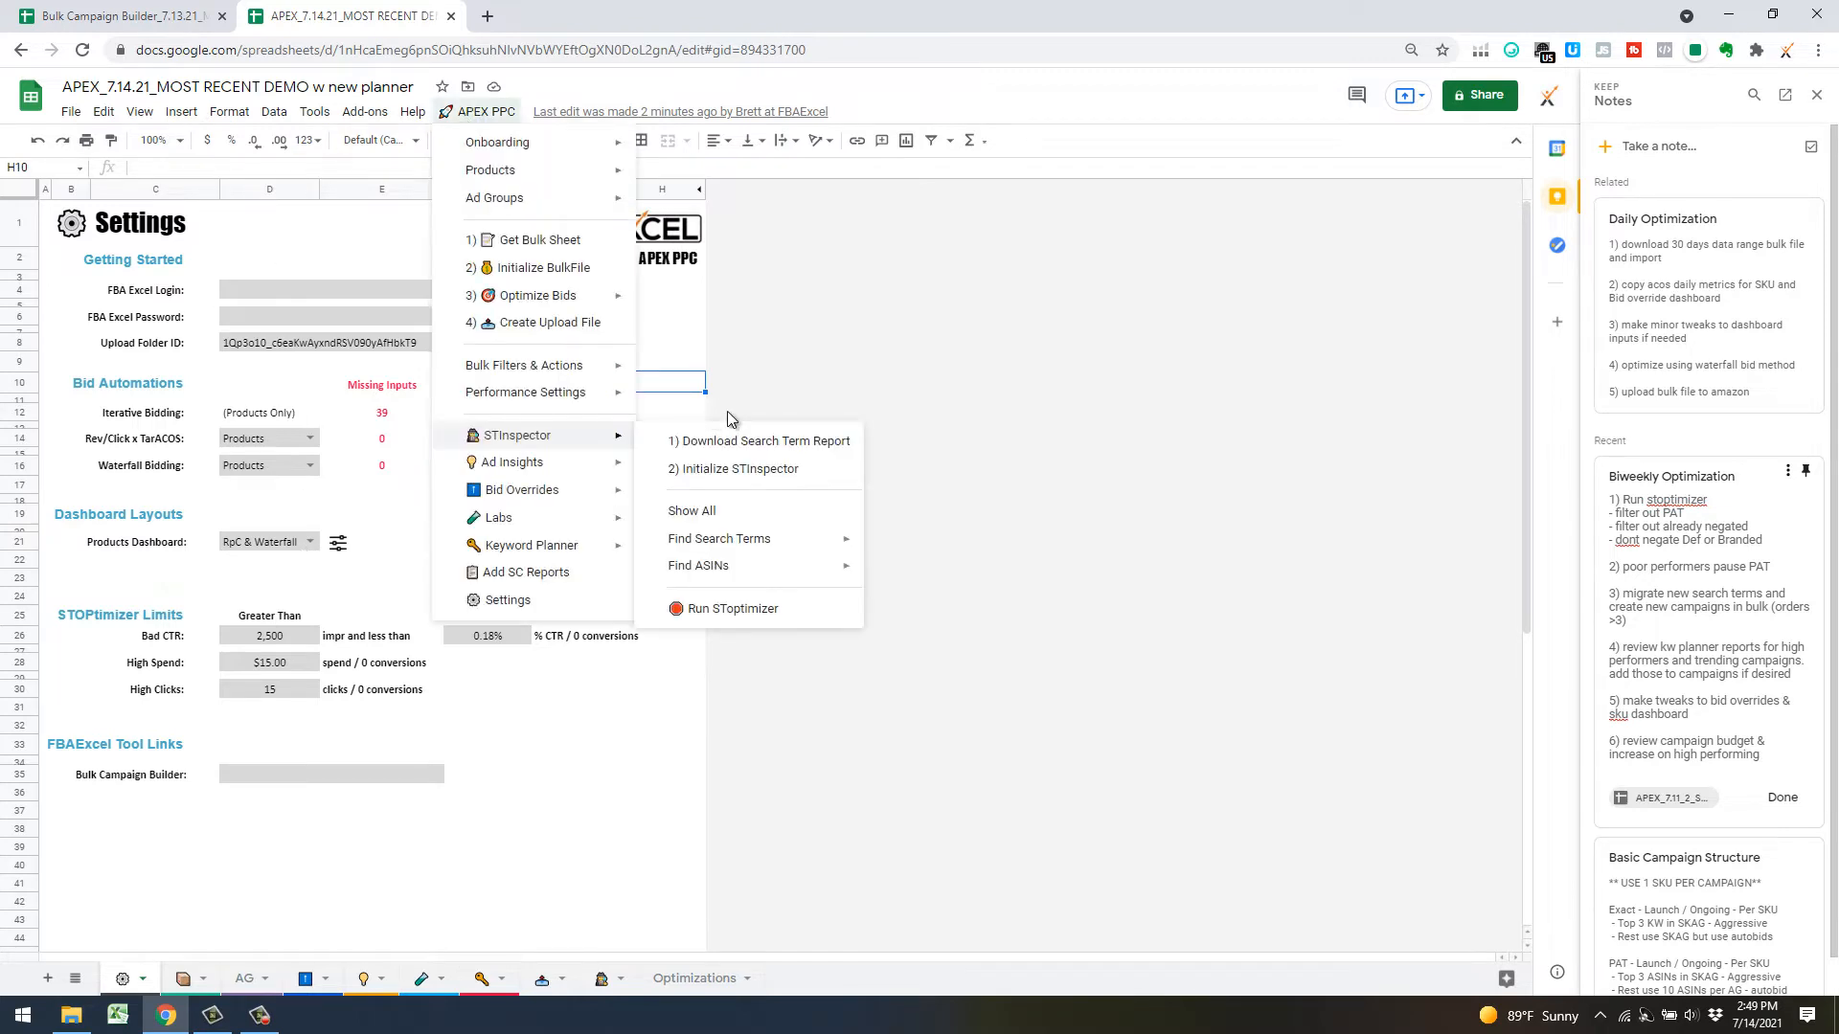
{"action": "mouse_move", "coordinate": [612, 435]}
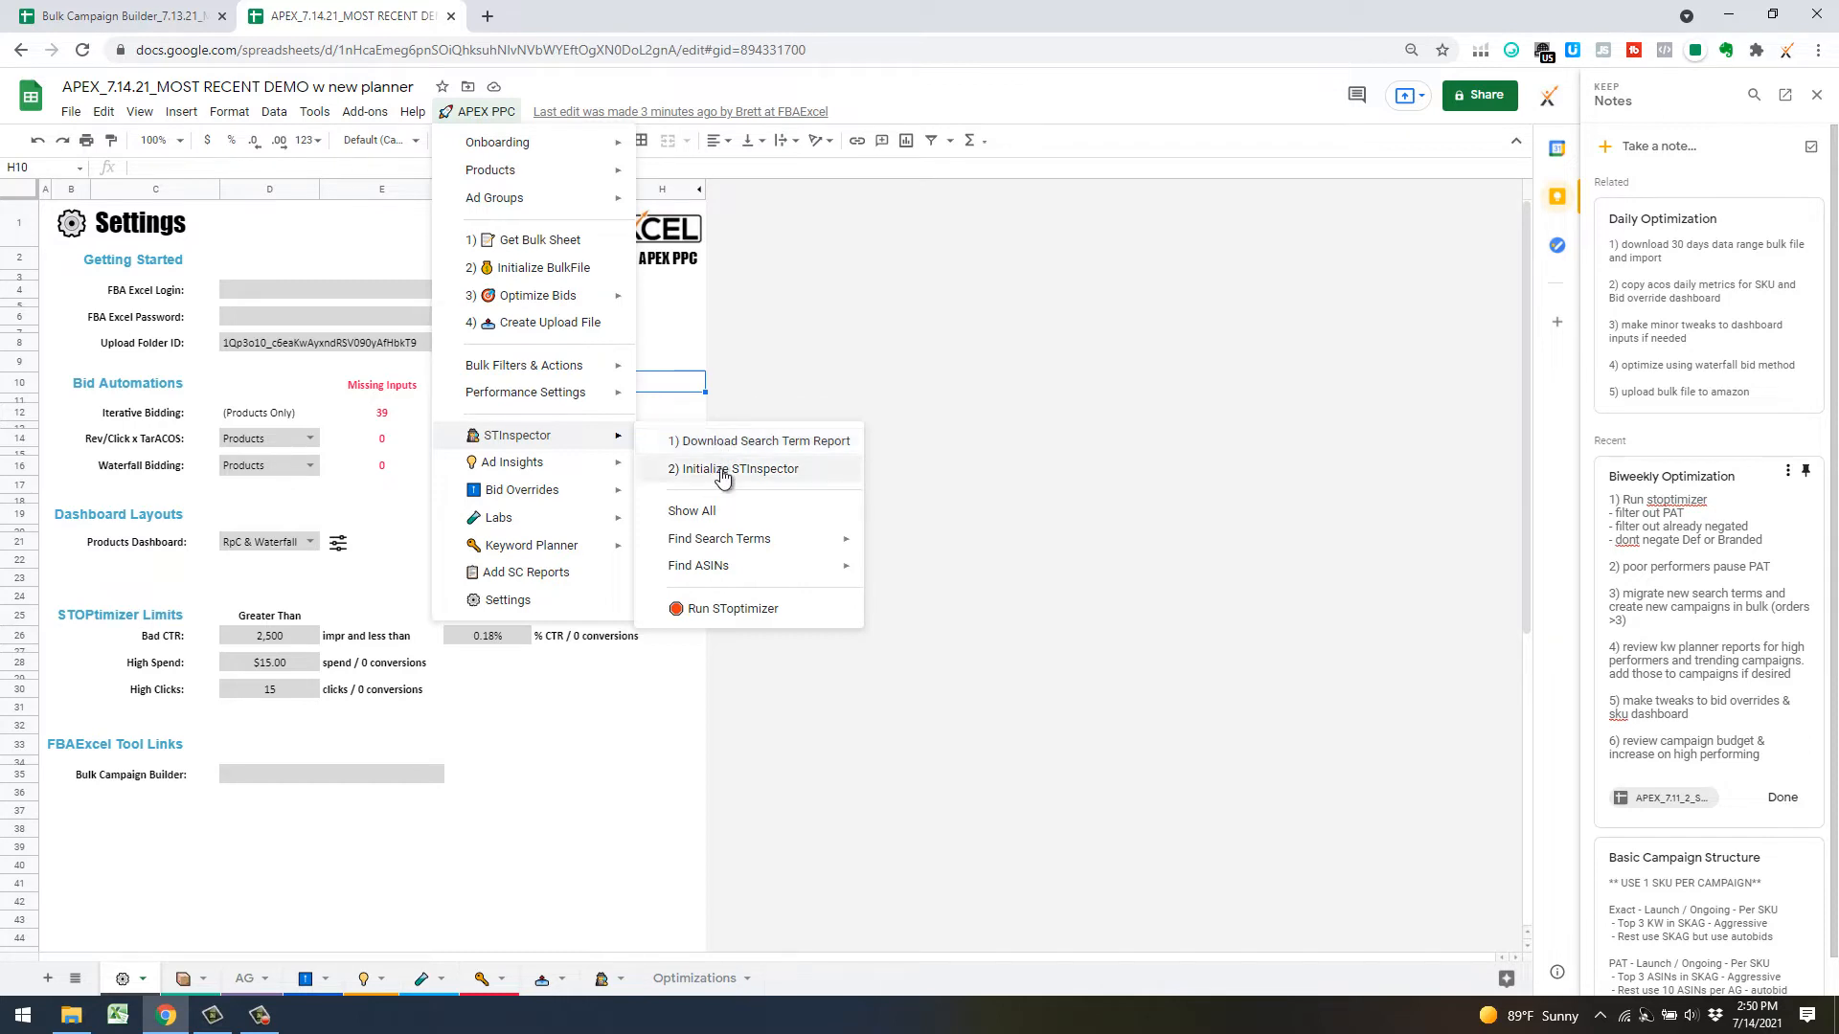
{"action": "left_click", "coordinate": [917, 789]}
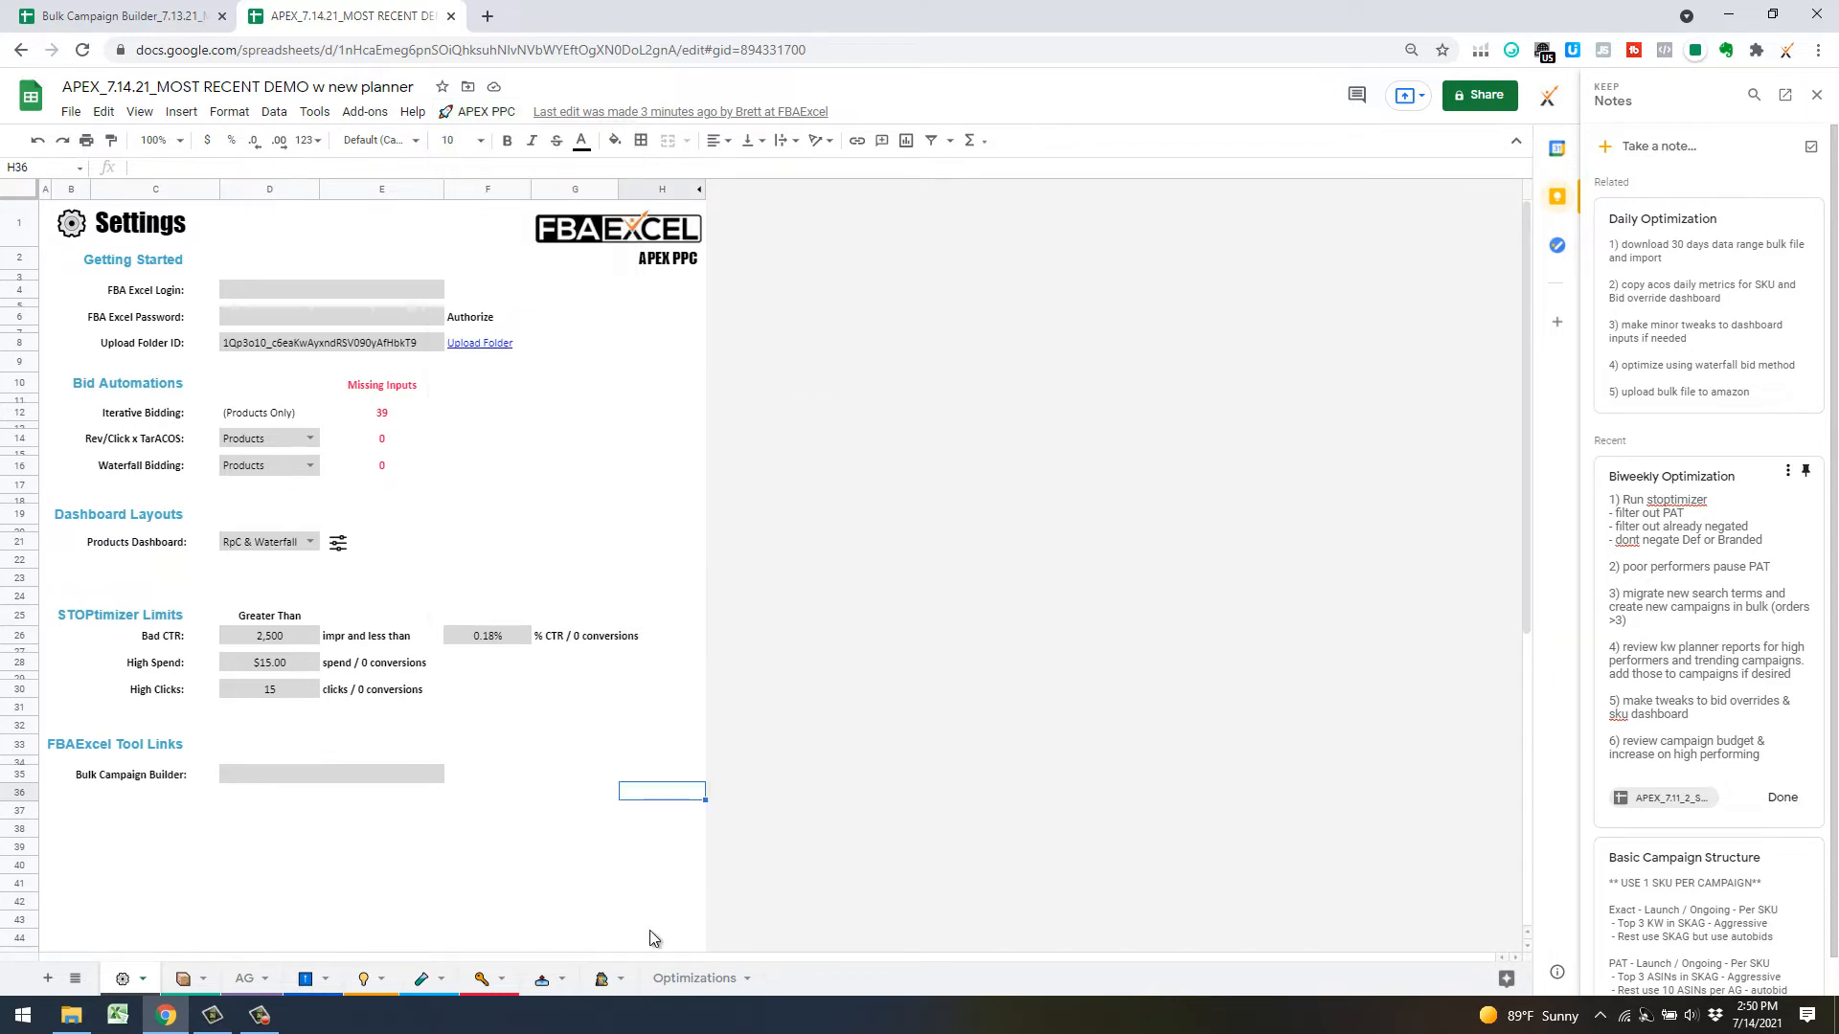
On the STInspector sheet, narrow the Customer Search Term column, close the Keep notes and run the STOPtimizer
{"action": "left_click", "coordinate": [597, 980]}
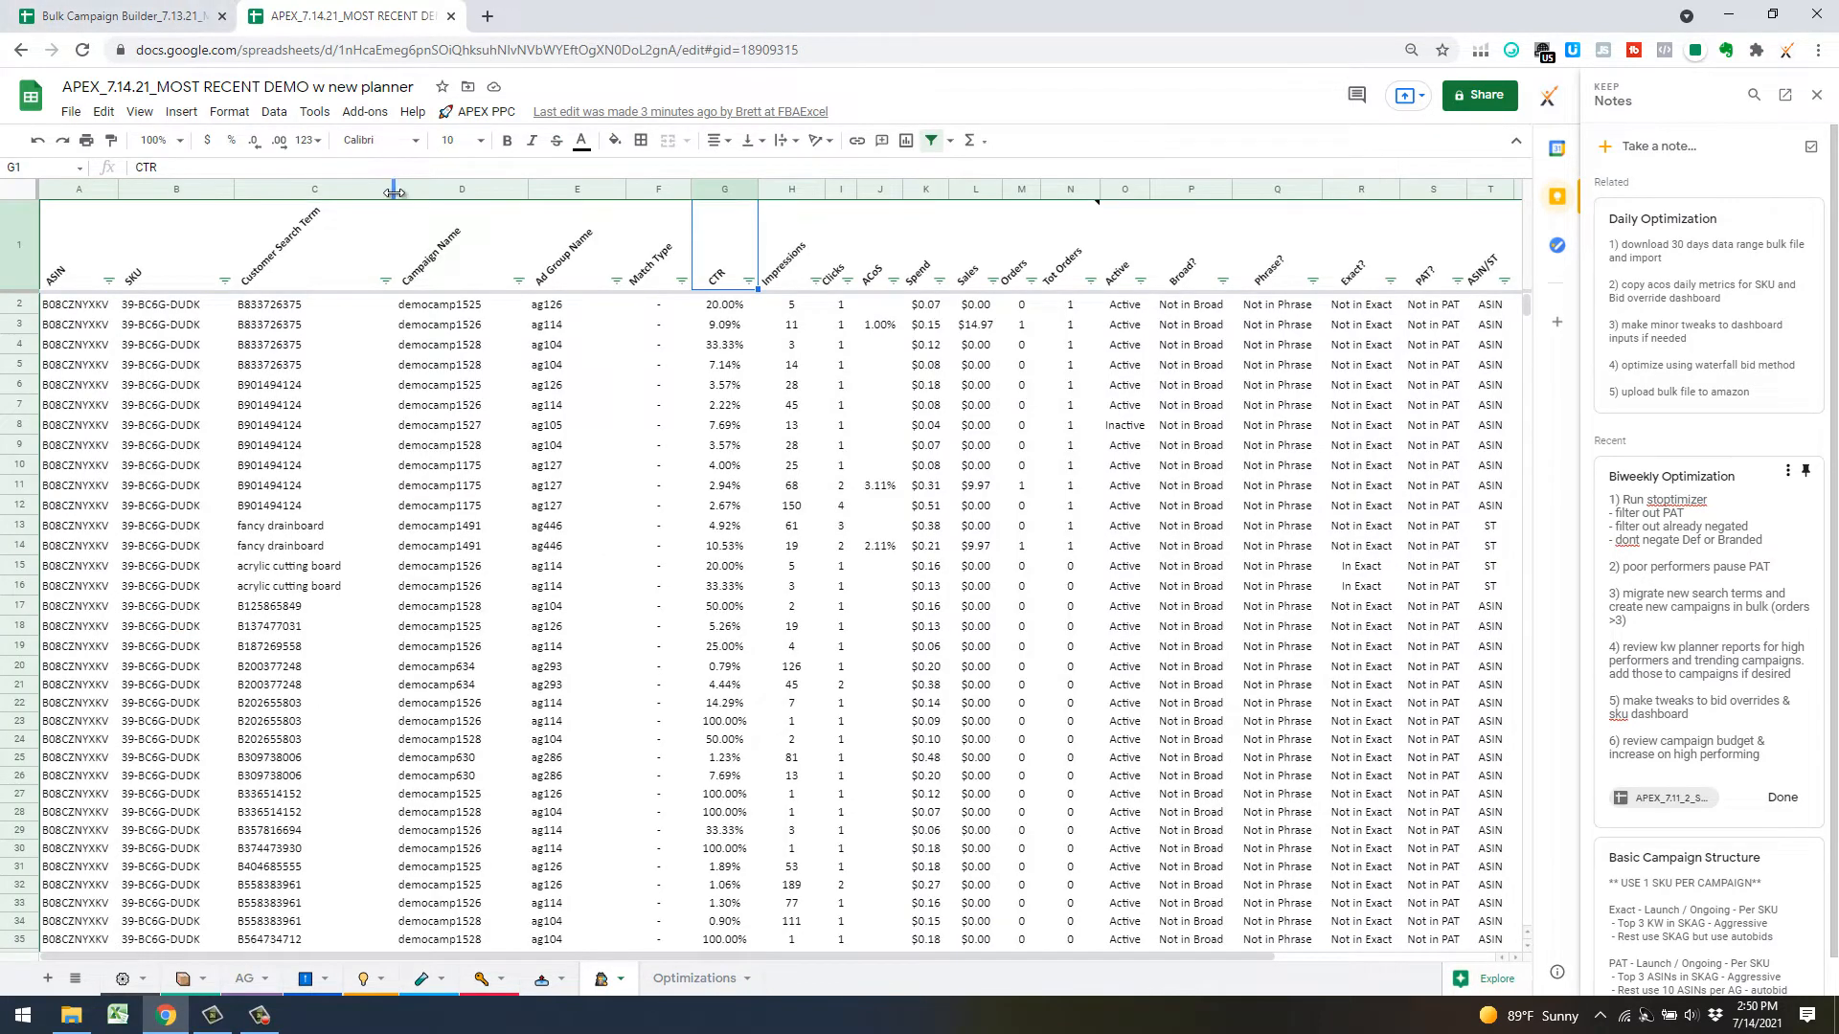
{"action": "left_click_drag", "start_coordinate": [395, 189], "coordinate": [347, 189]}
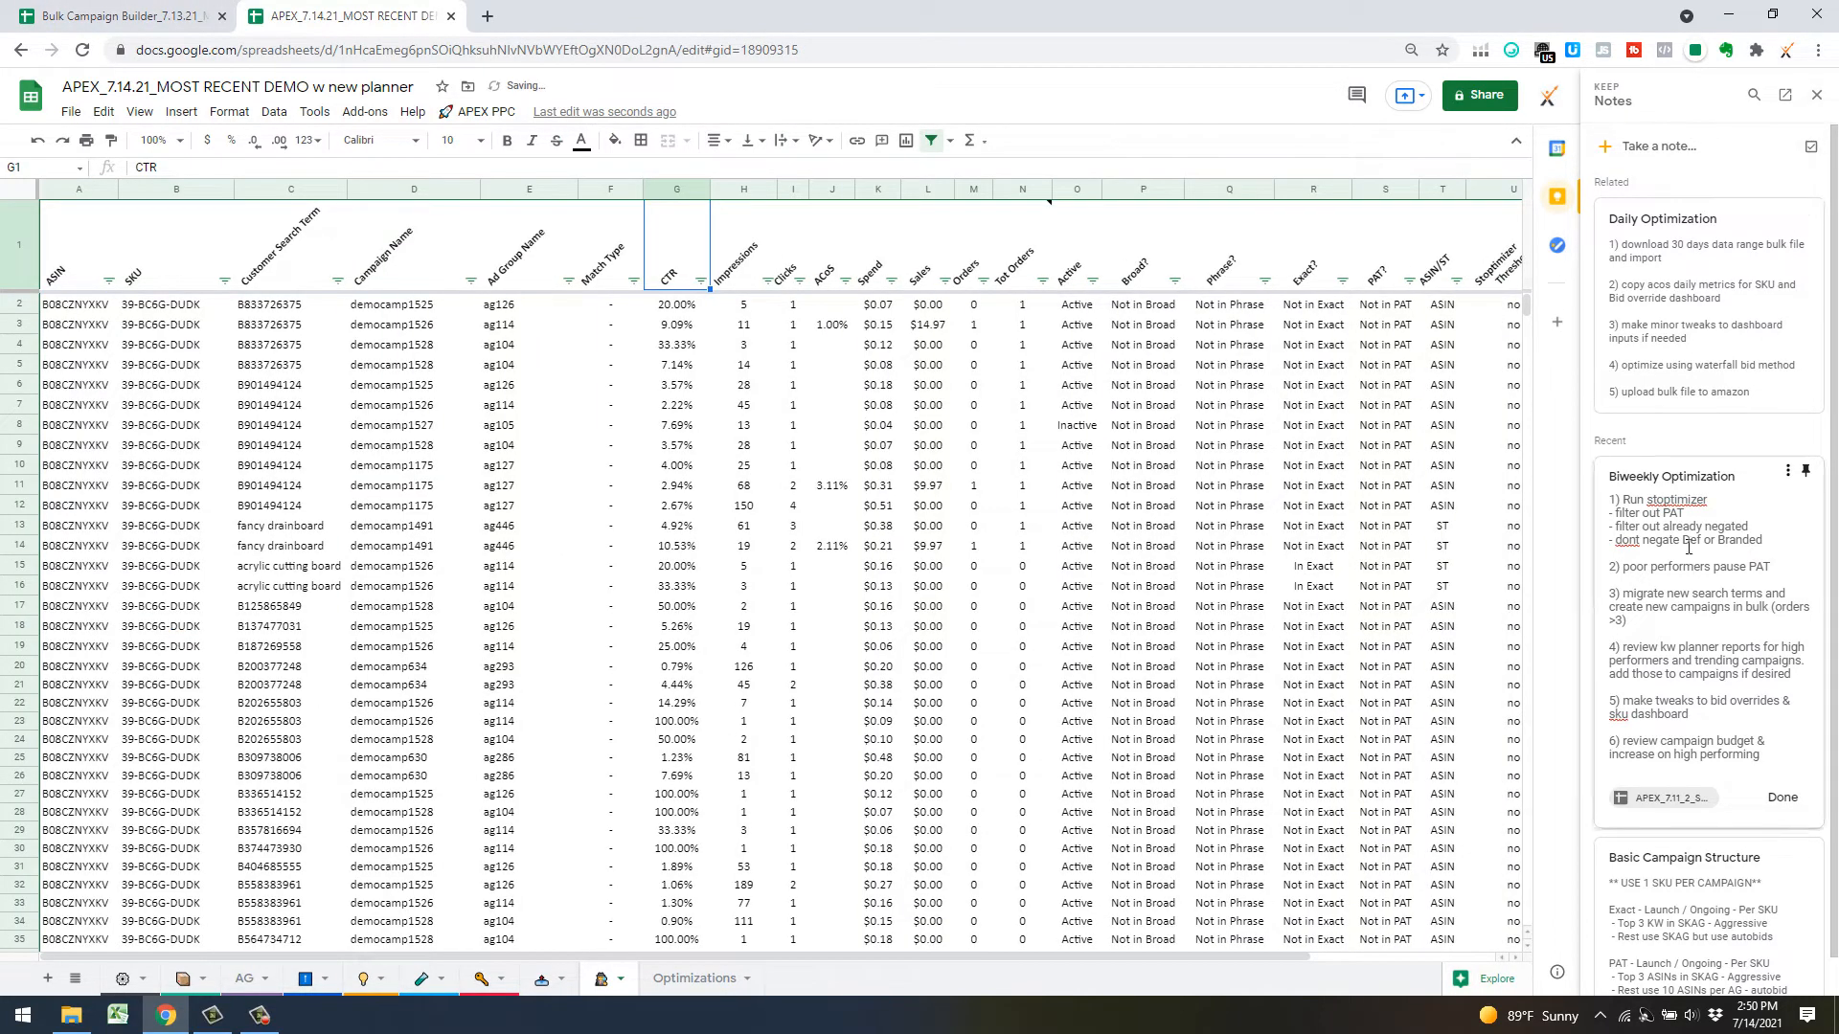
{"action": "left_click", "coordinate": [1816, 95]}
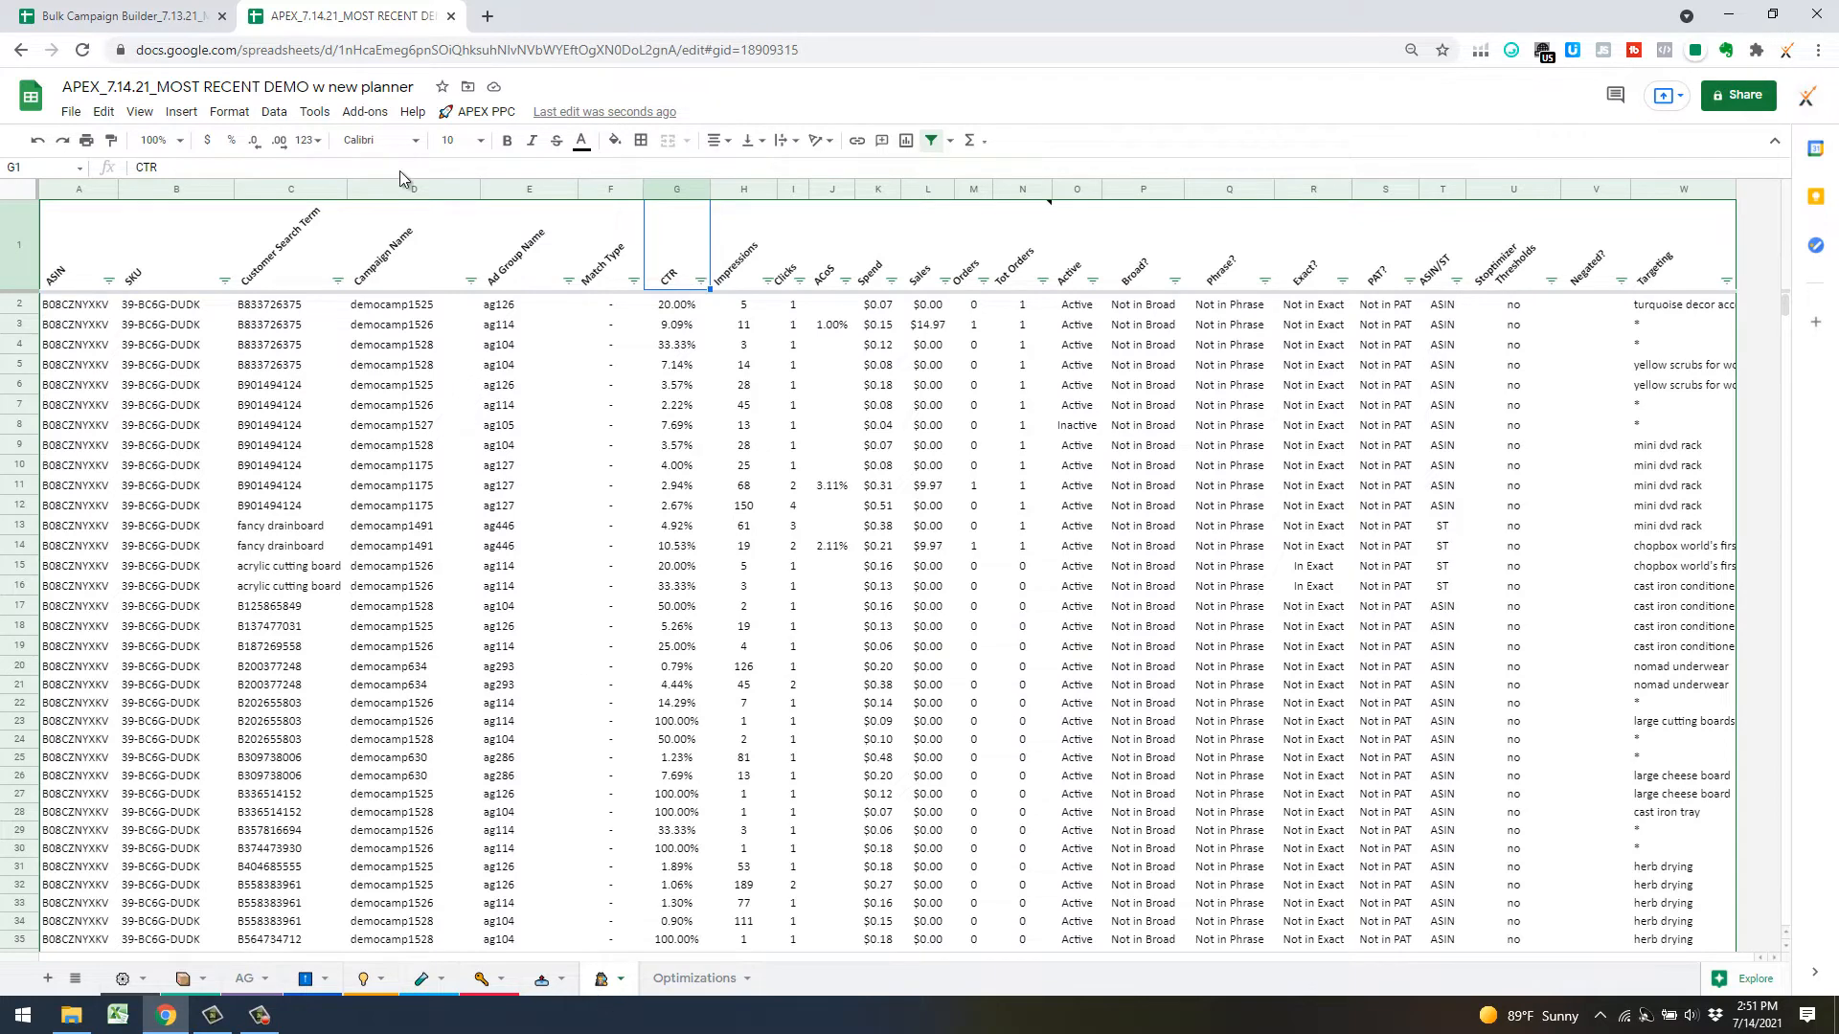
{"action": "left_click", "coordinate": [484, 114]}
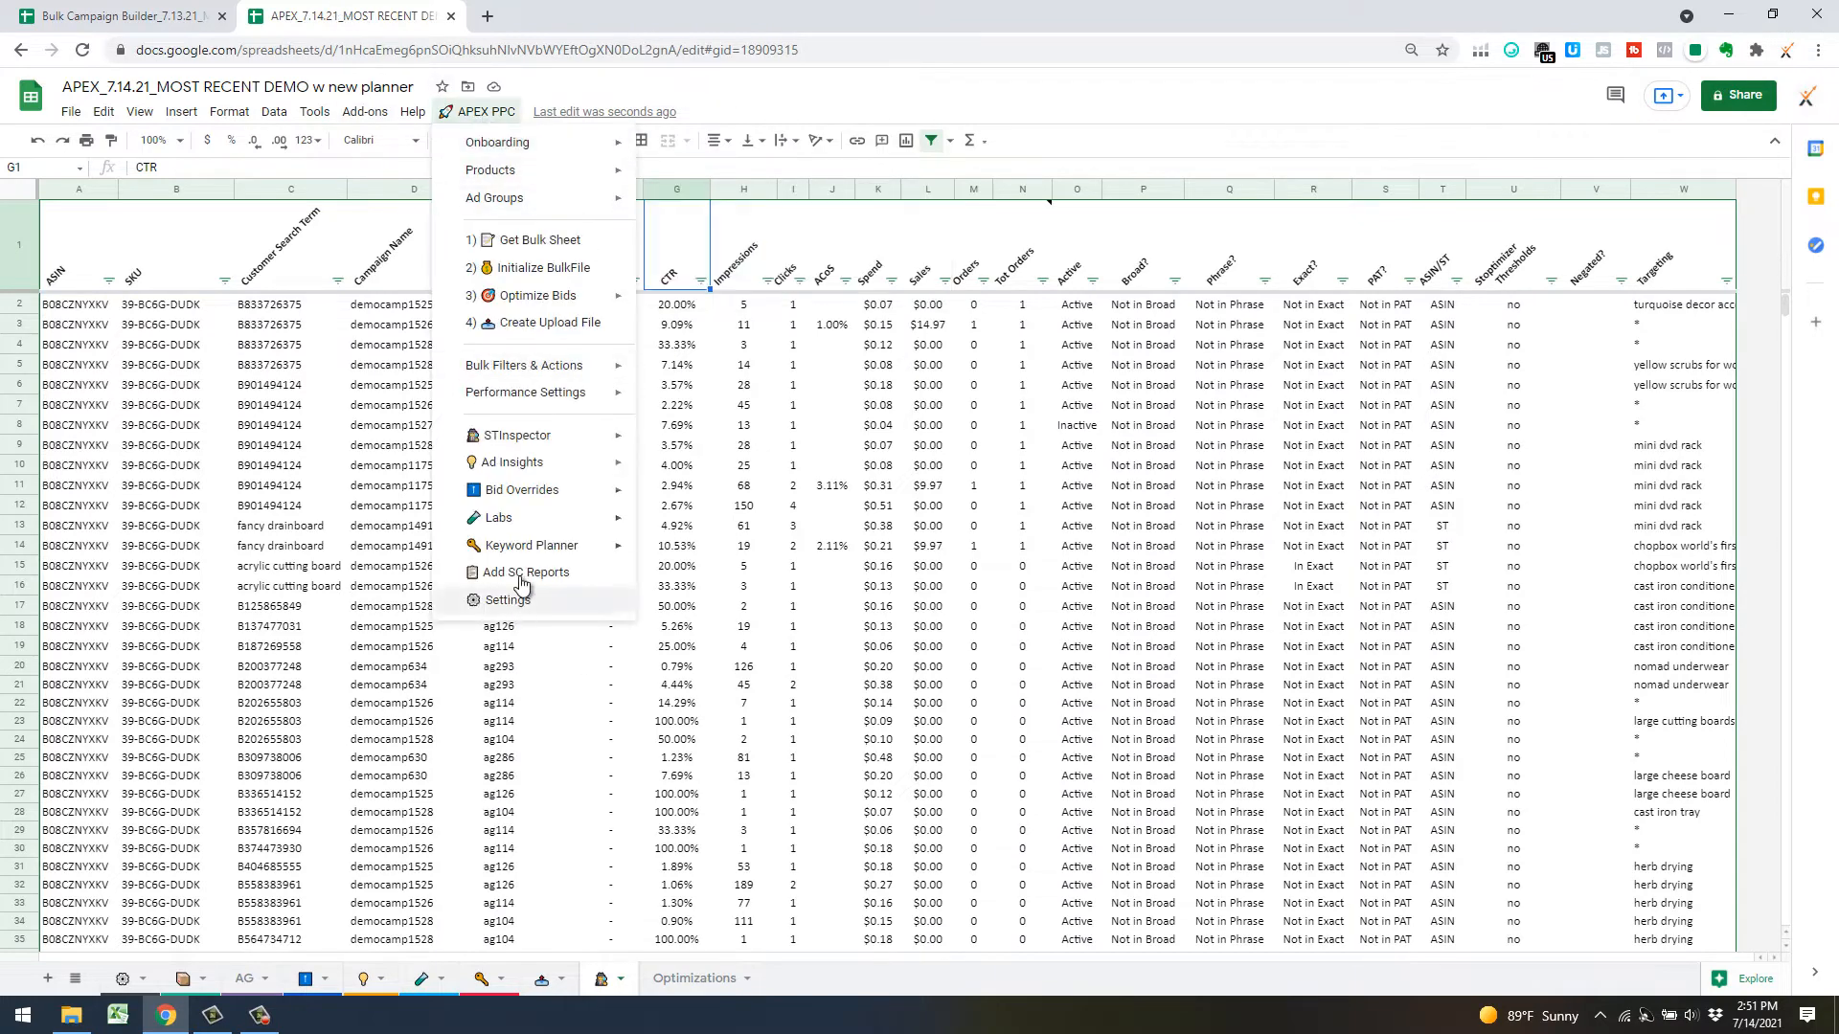
{"action": "mouse_move", "coordinate": [557, 446]}
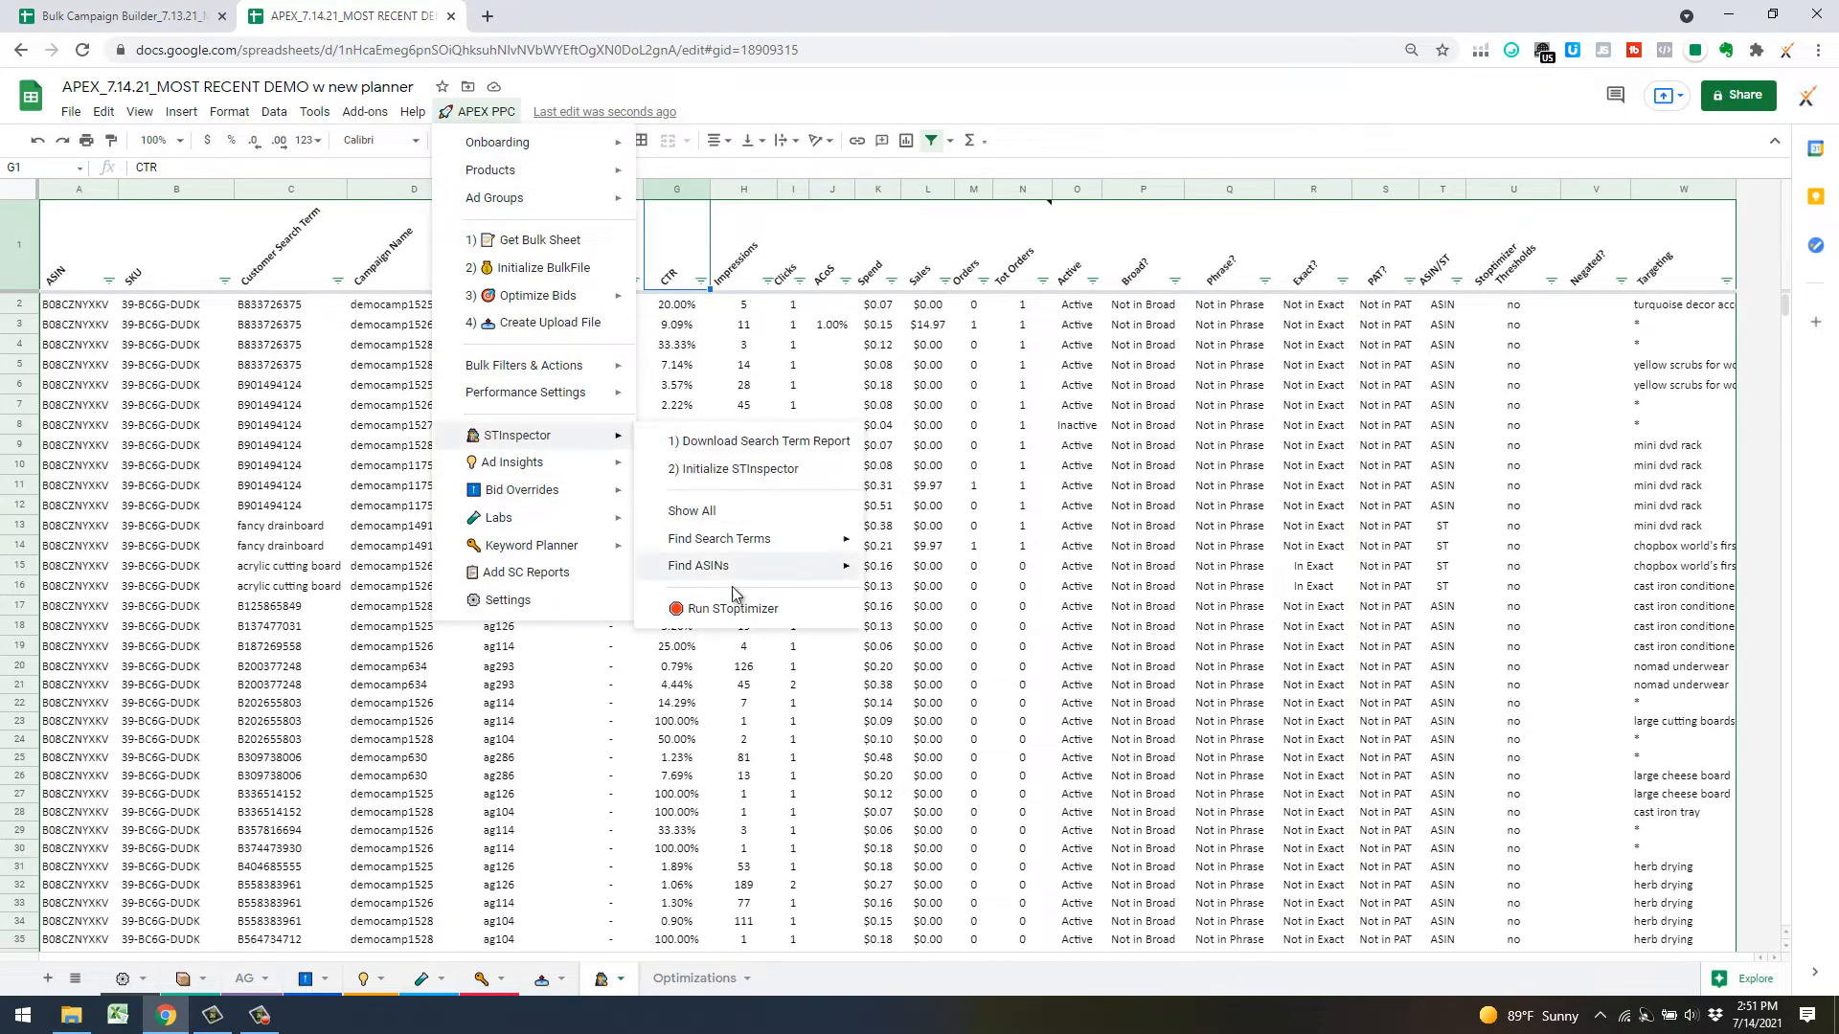
{"action": "left_click", "coordinate": [814, 608]}
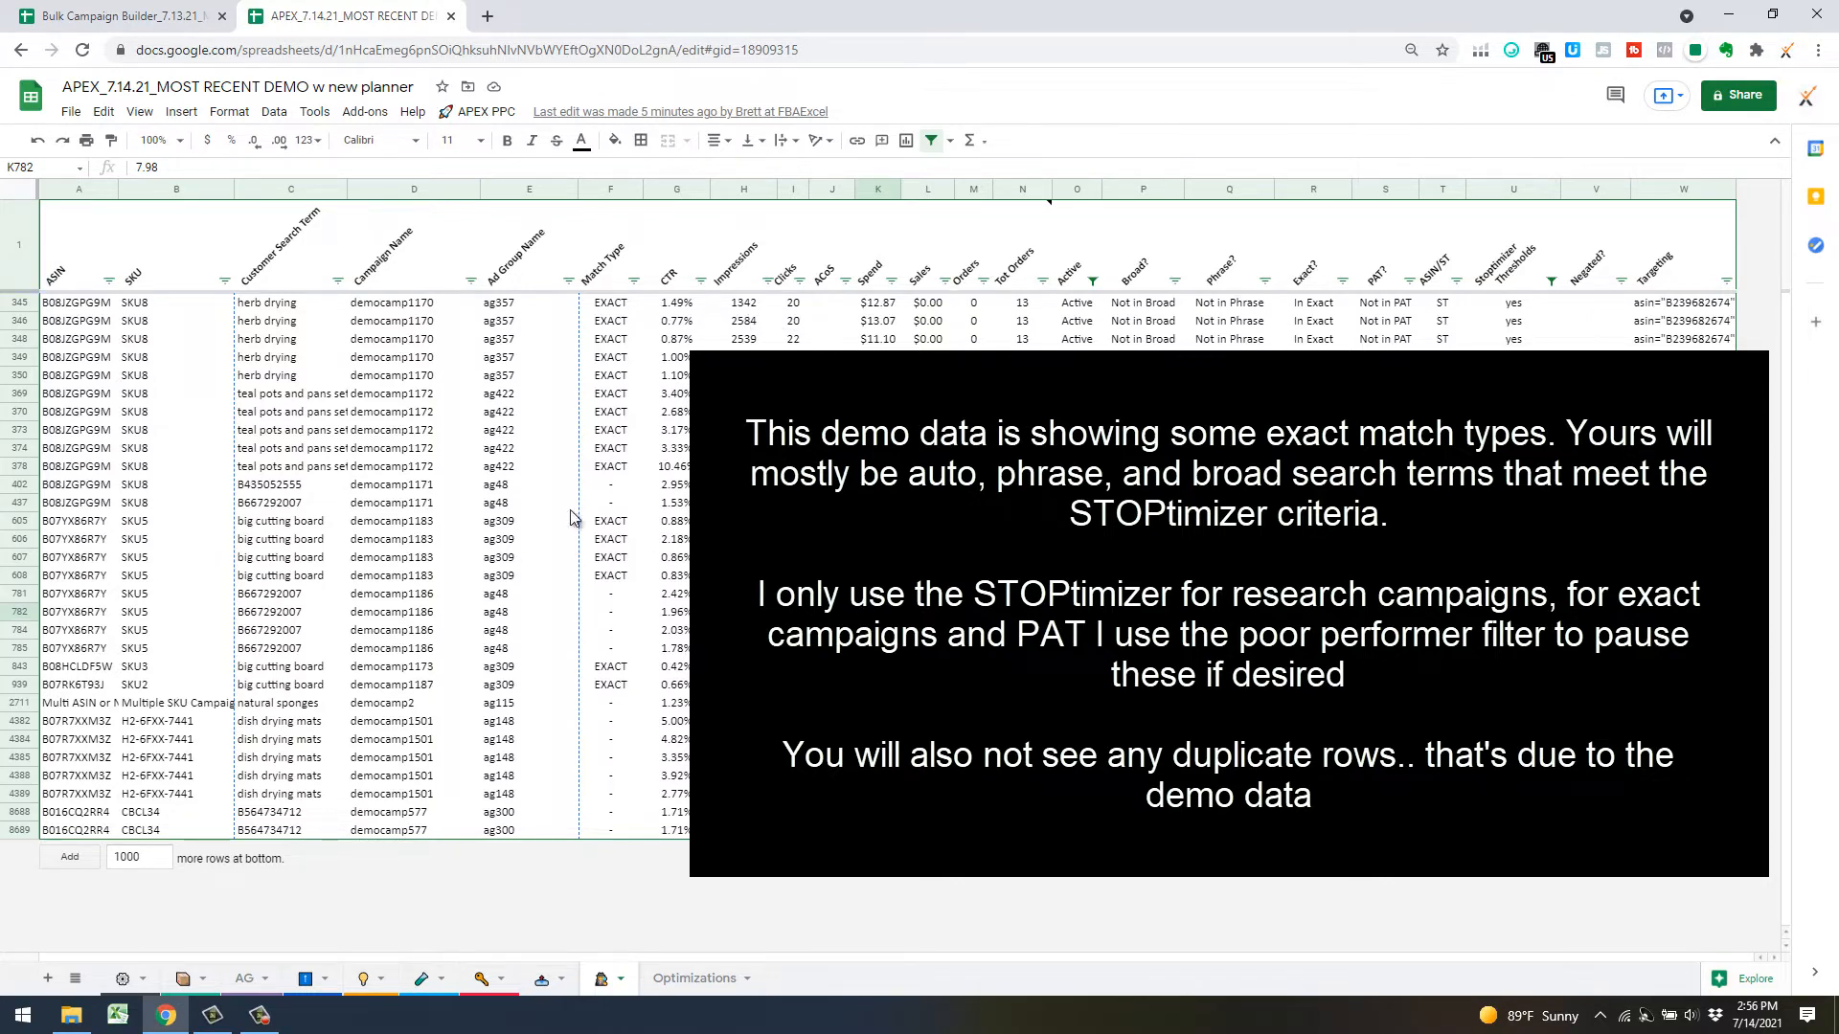
Copy the filtered search terms, campaign names and ad groups in C345:E8689 into the Bulk Campaign Builder's Bulk Negate Tool, starting at B6
{"action": "left_click", "coordinate": [271, 307]}
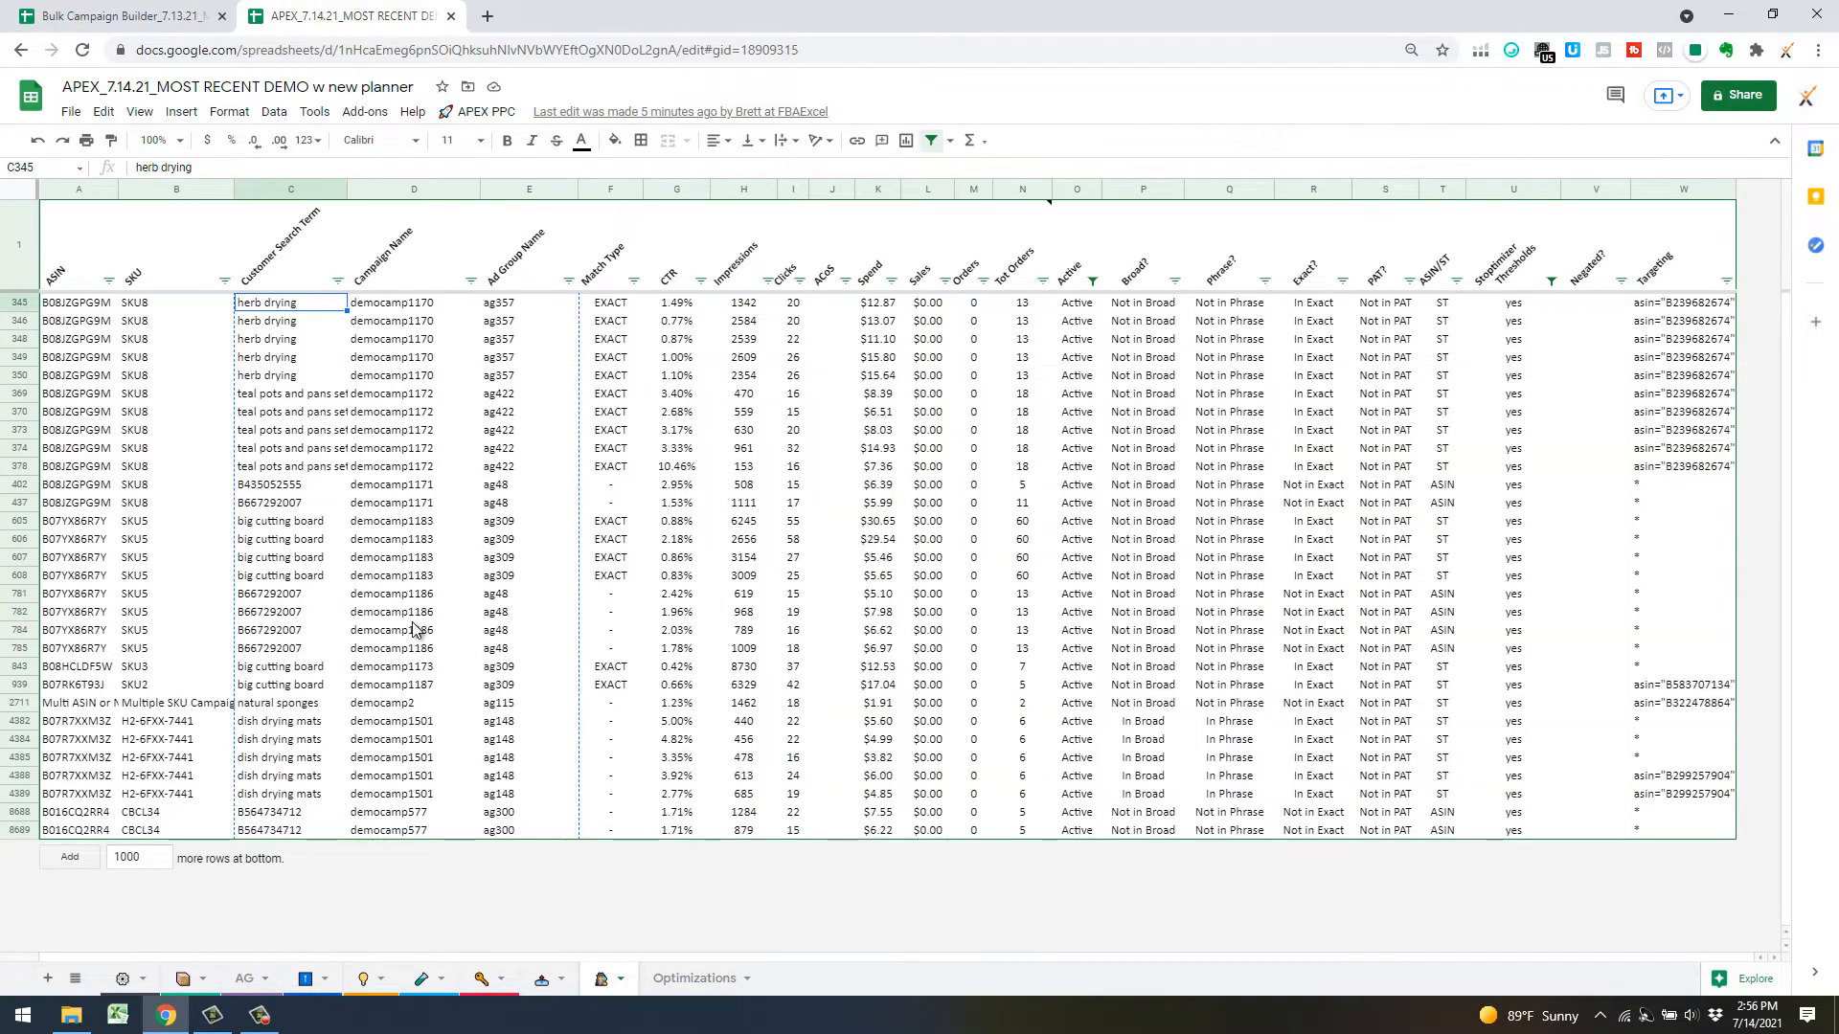
{"action": "left_click", "coordinate": [516, 836], "text": "shift"}
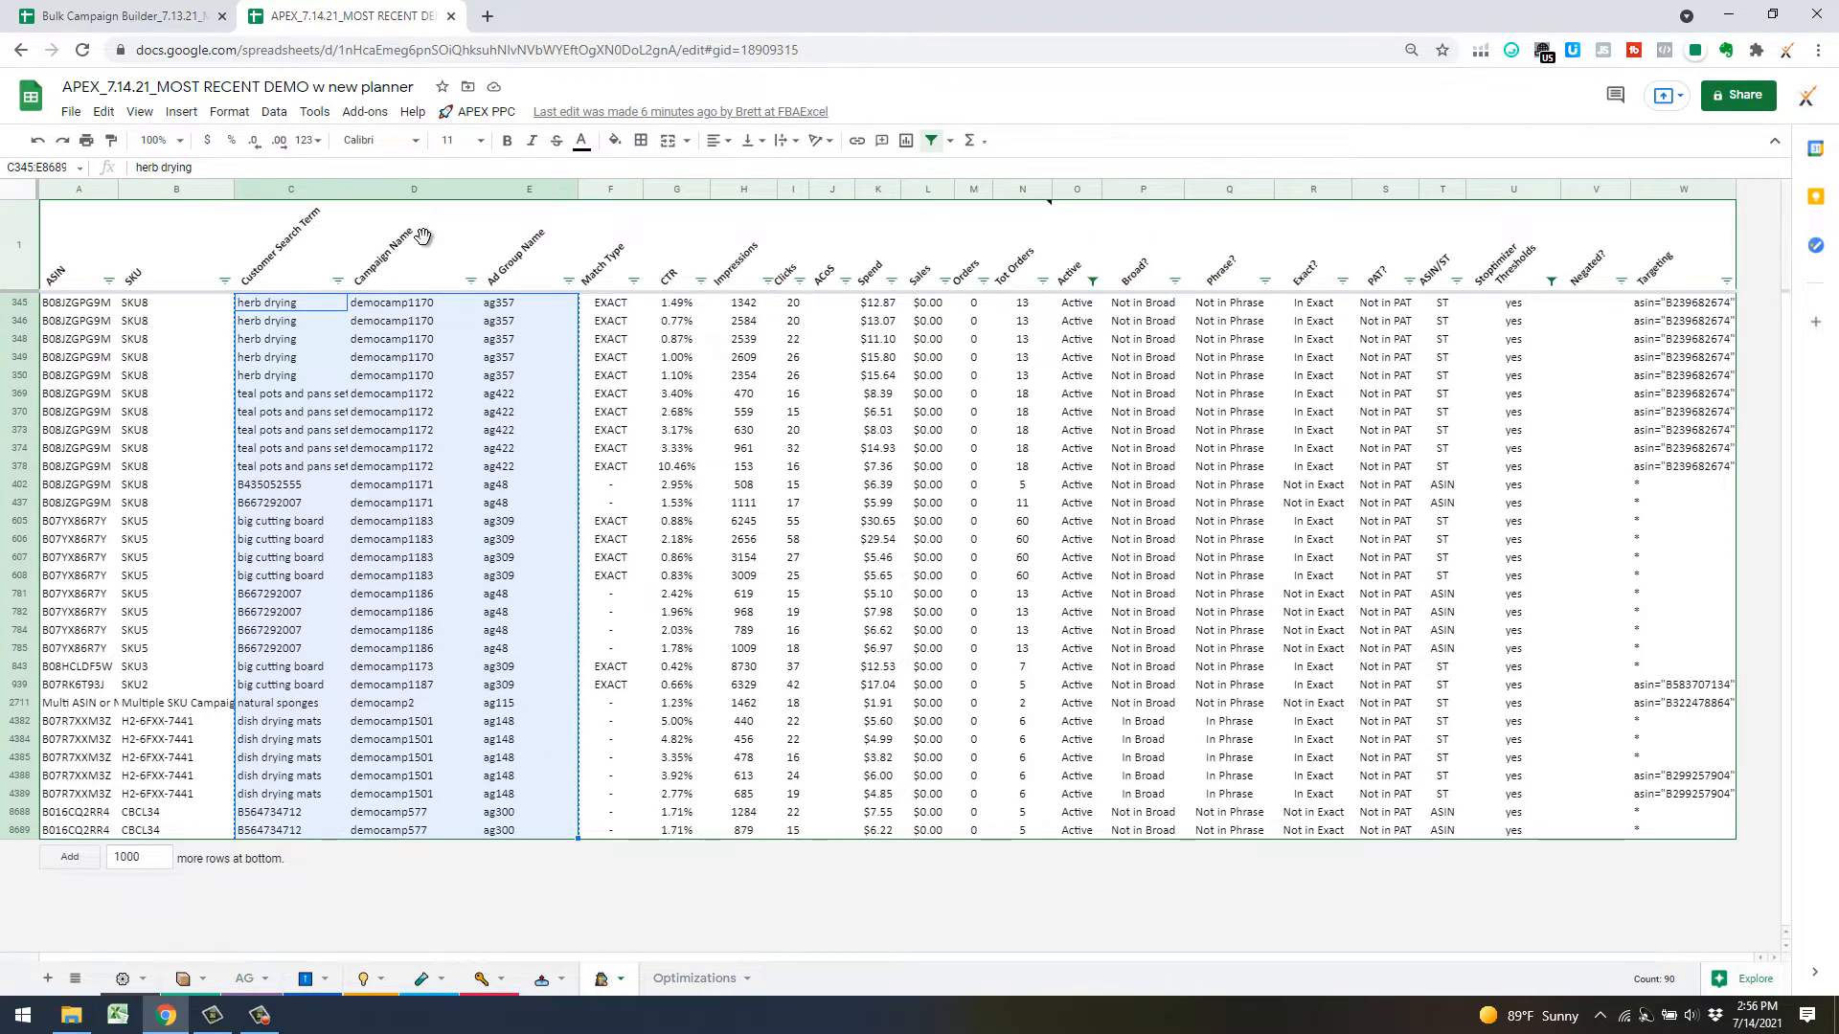
{"action": "left_click", "coordinate": [171, 17]}
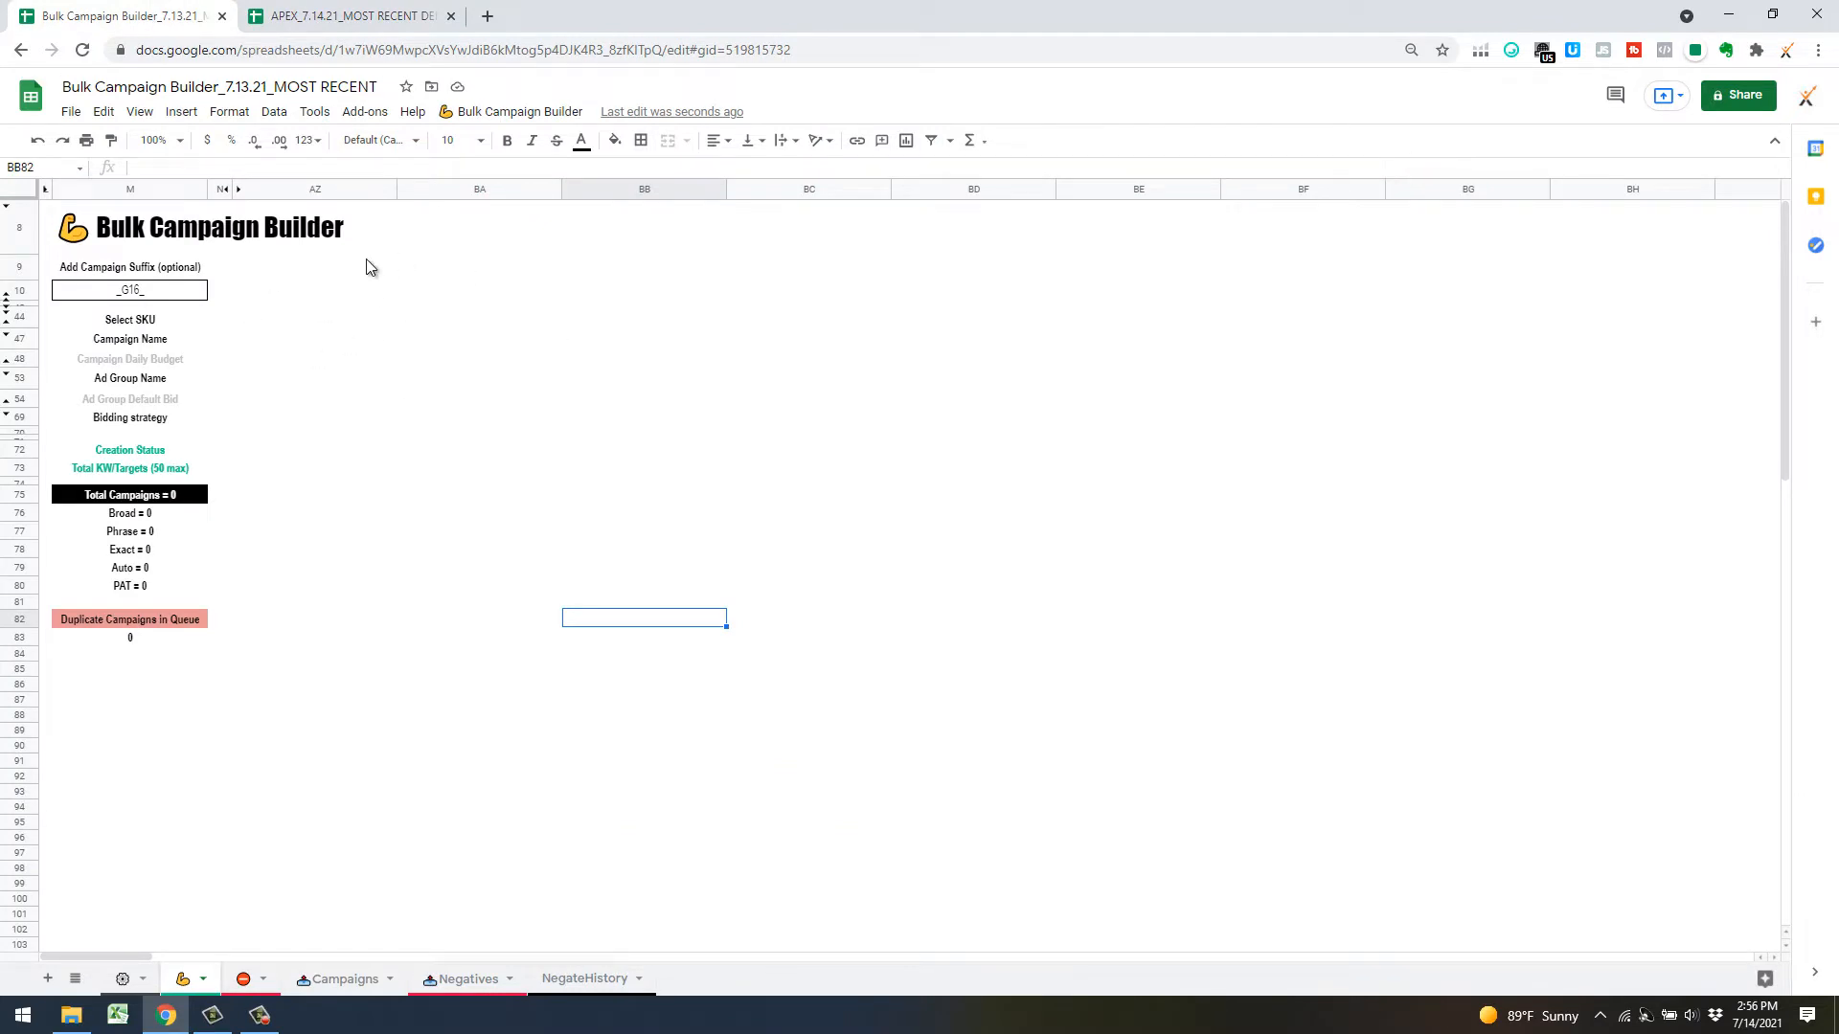
{"action": "left_click", "coordinate": [244, 979]}
{"action": "right_click", "coordinate": [84, 299]}
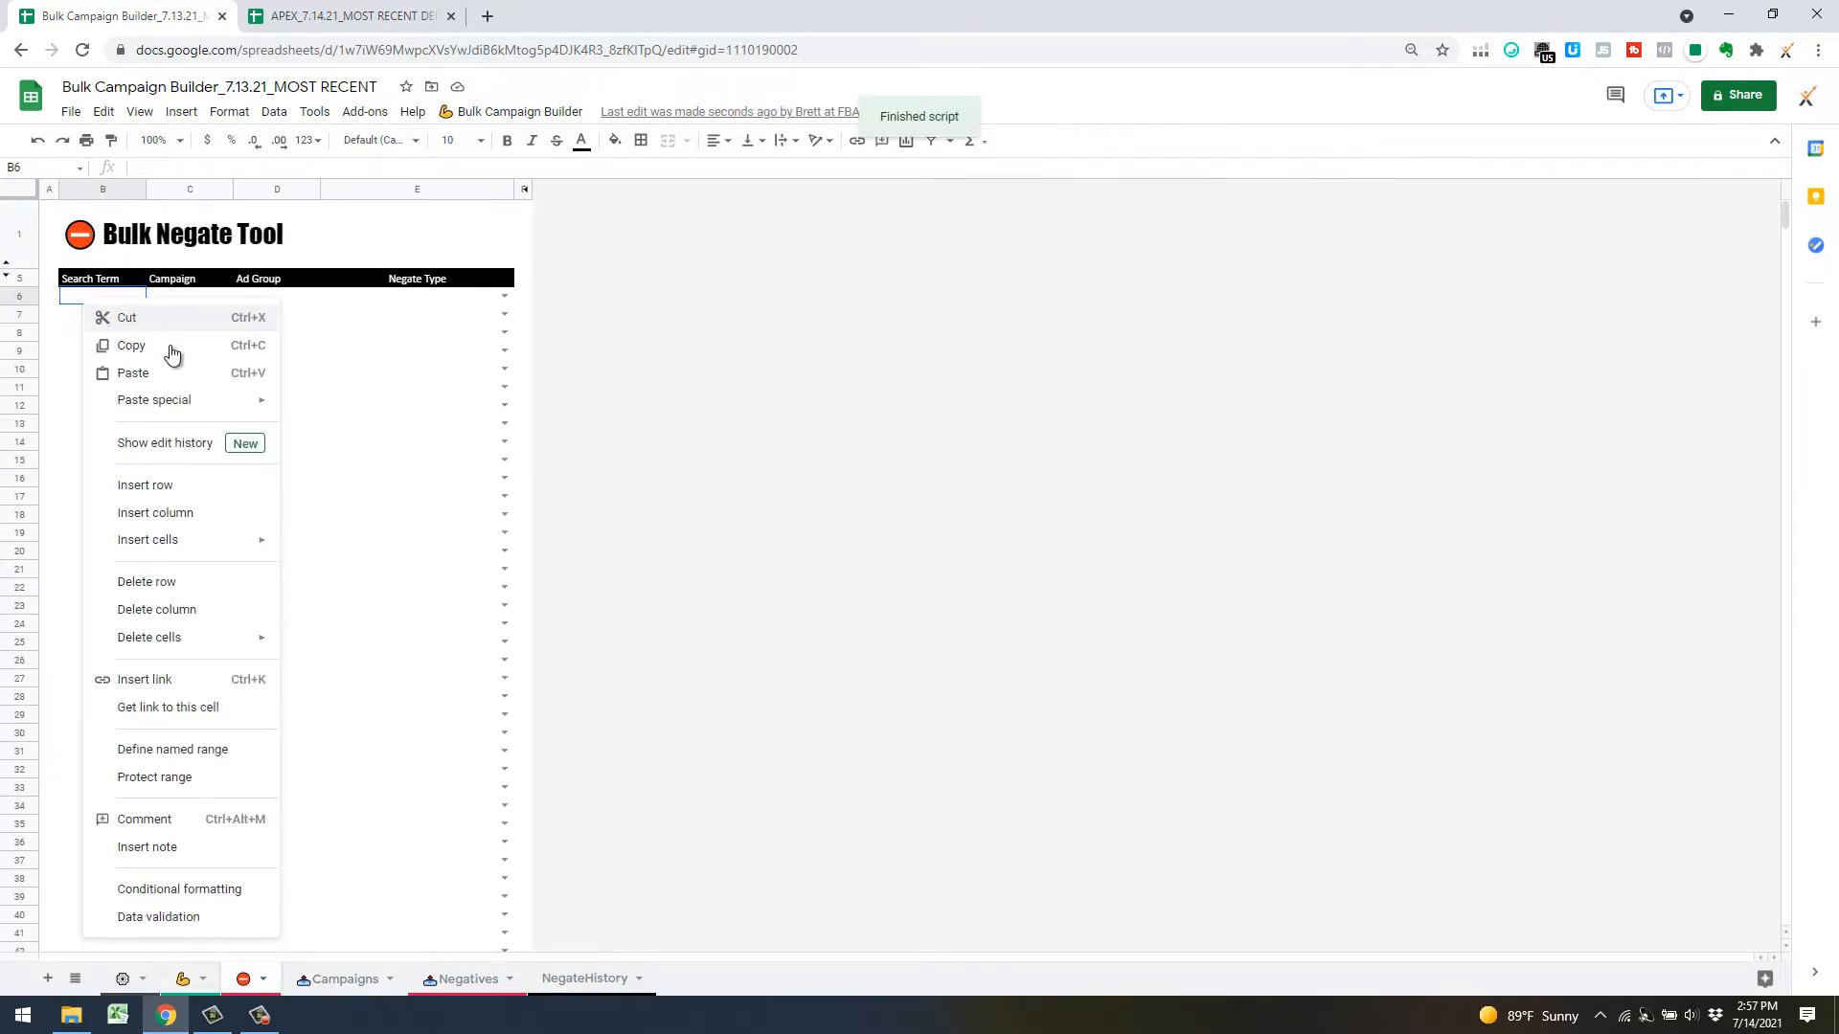
{"action": "mouse_move", "coordinate": [258, 399]}
{"action": "left_click", "coordinate": [425, 418]}
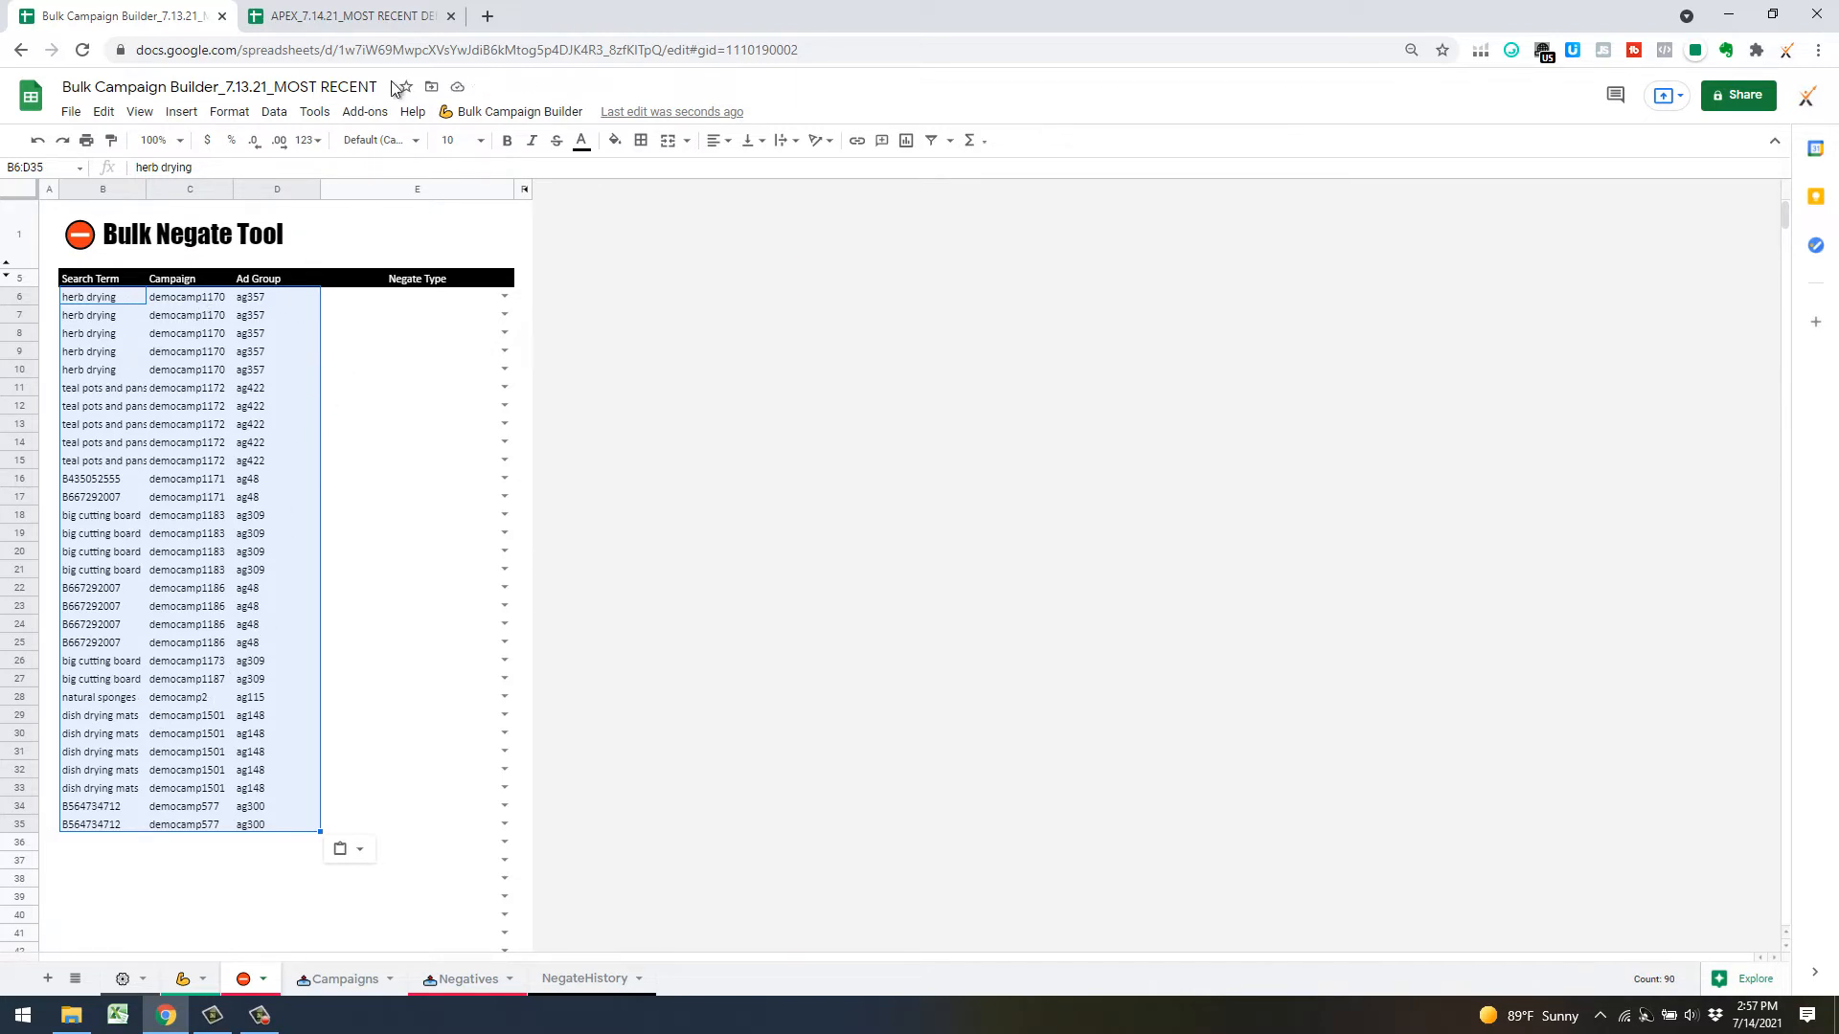
Remove the duplicate rows from the pasted range B6:D35 in the Bulk Negate Tool
{"action": "left_click", "coordinate": [276, 112]}
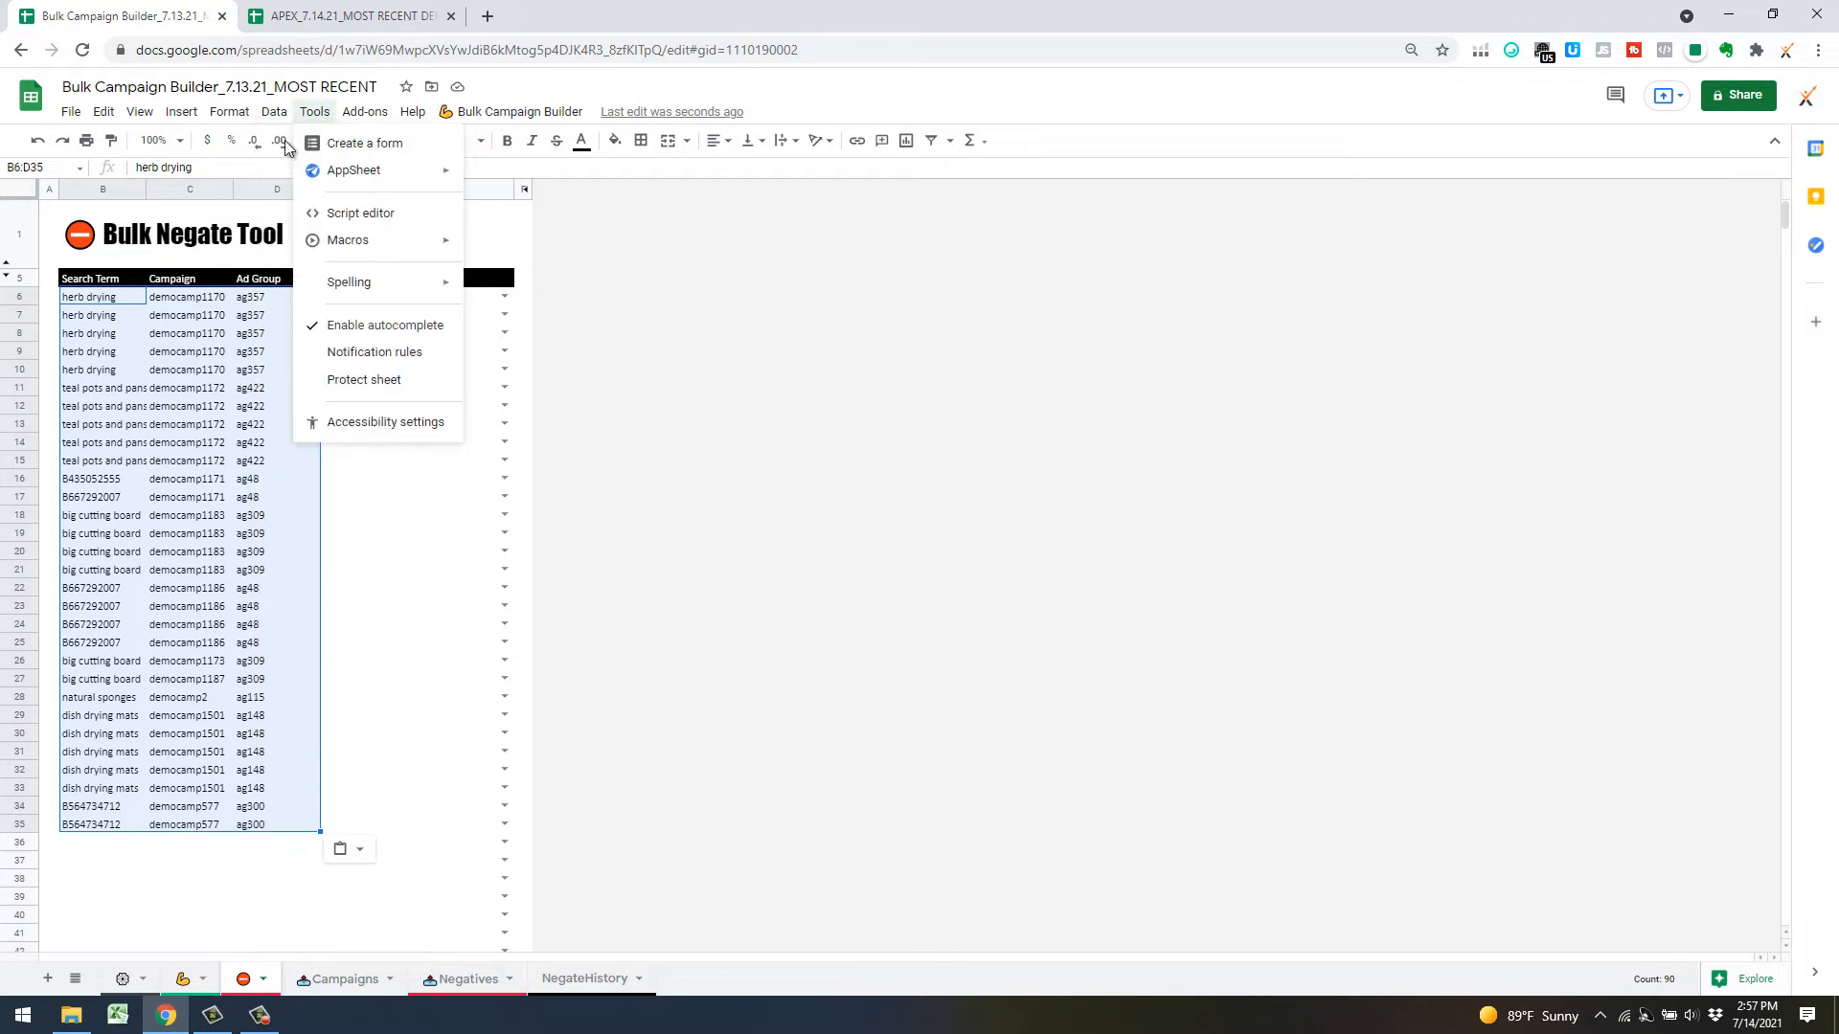
{"action": "mouse_move", "coordinate": [275, 114]}
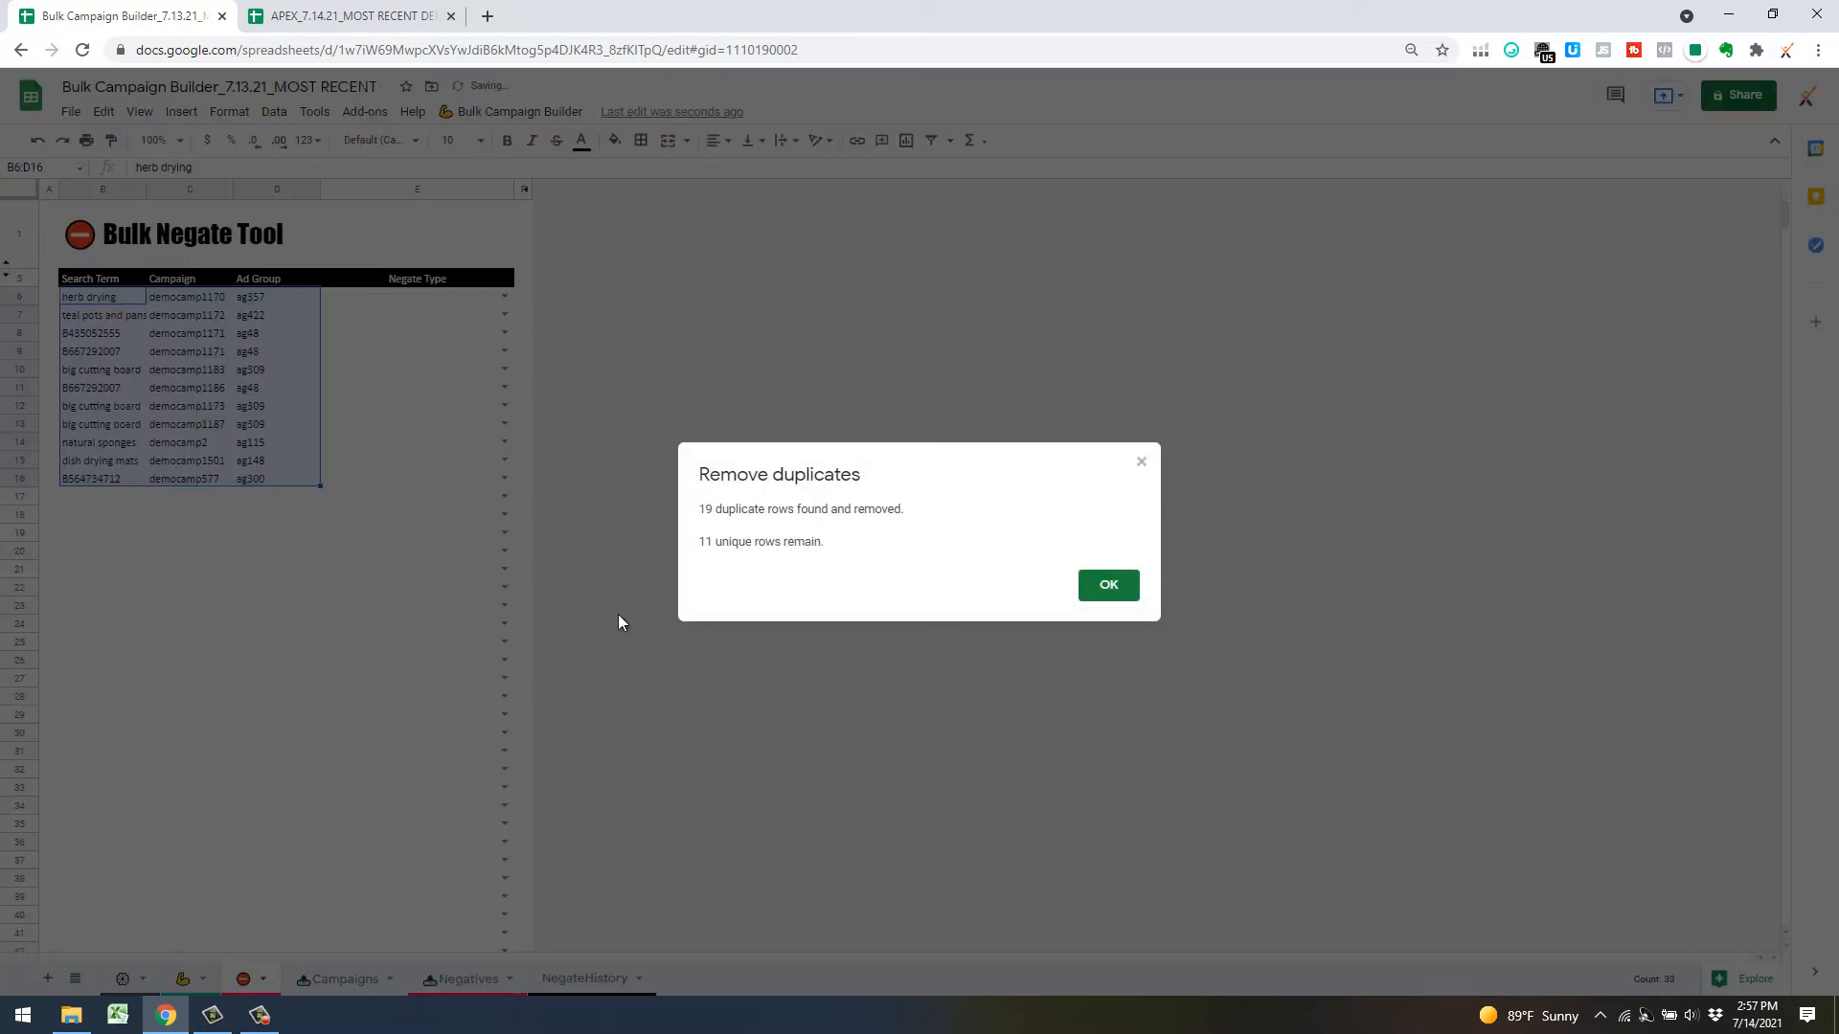
{"action": "left_click", "coordinate": [1108, 585]}
{"action": "left_click", "coordinate": [277, 586]}
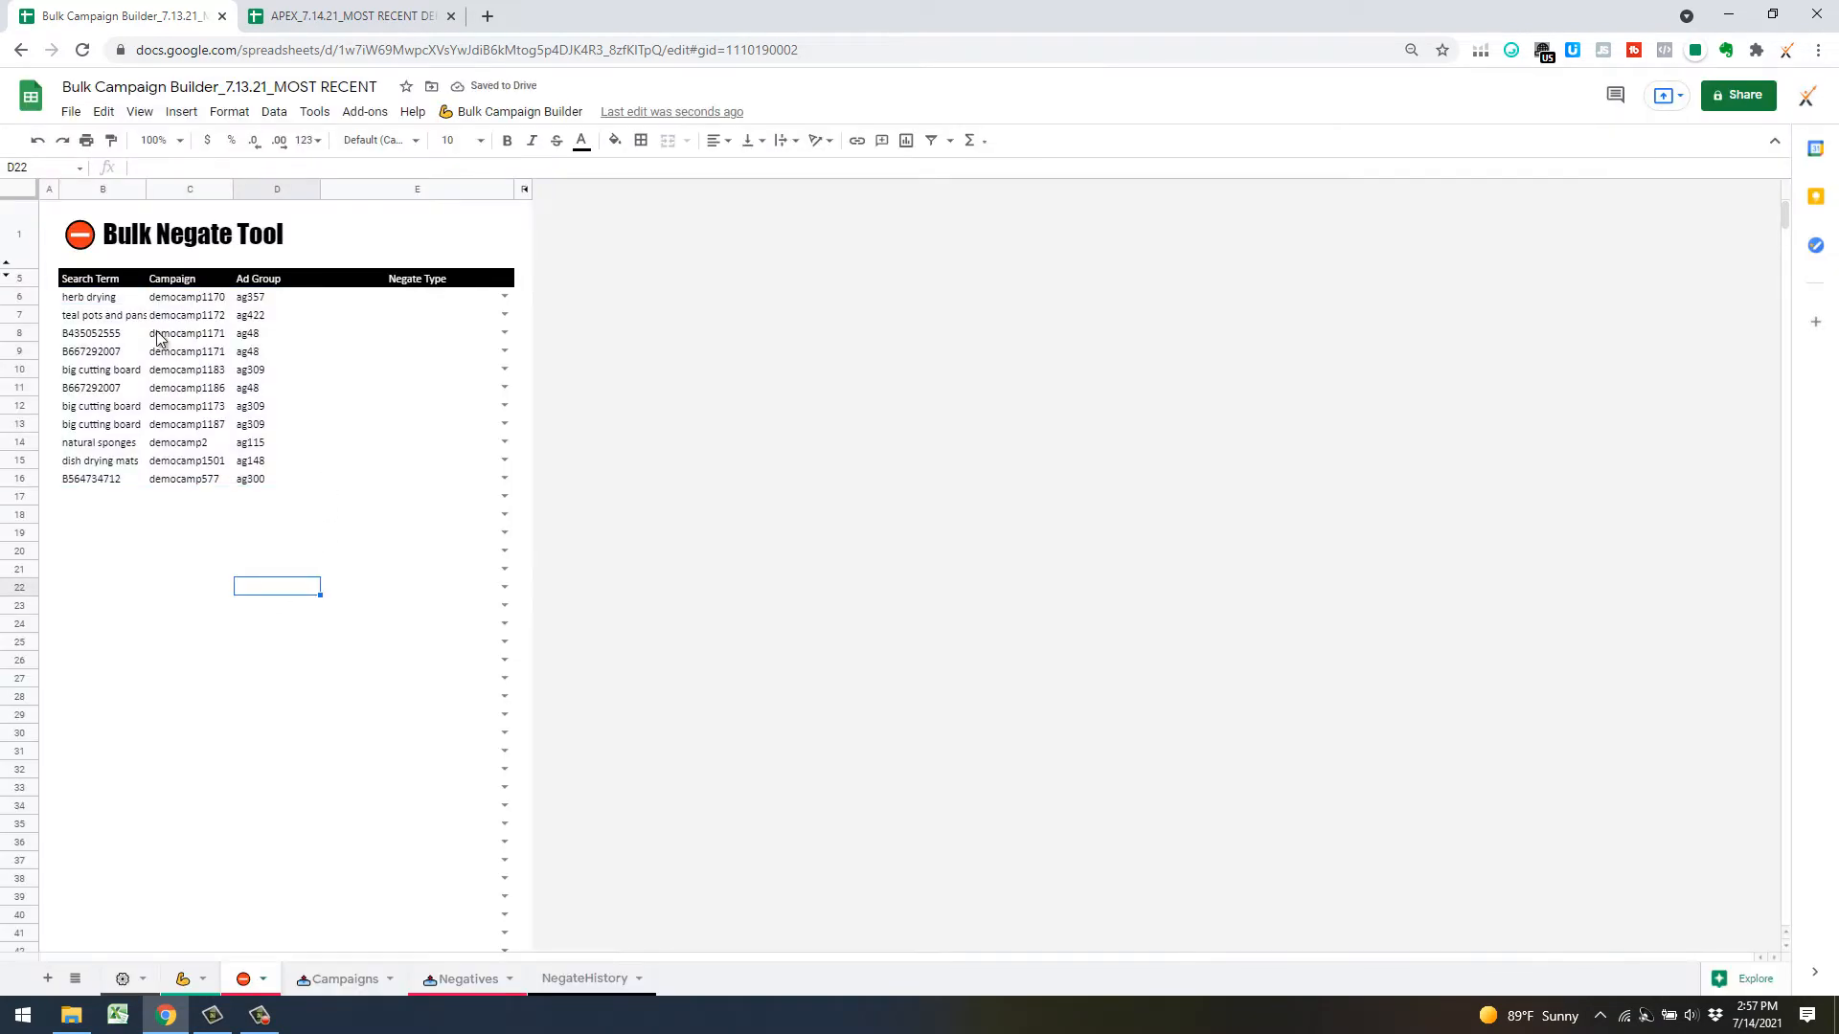
Add a filter to header row 5, sort by Search Term Z to A, and set the Negate Type in E13 to Negative Targeting Expression
{"action": "left_click", "coordinate": [108, 283]}
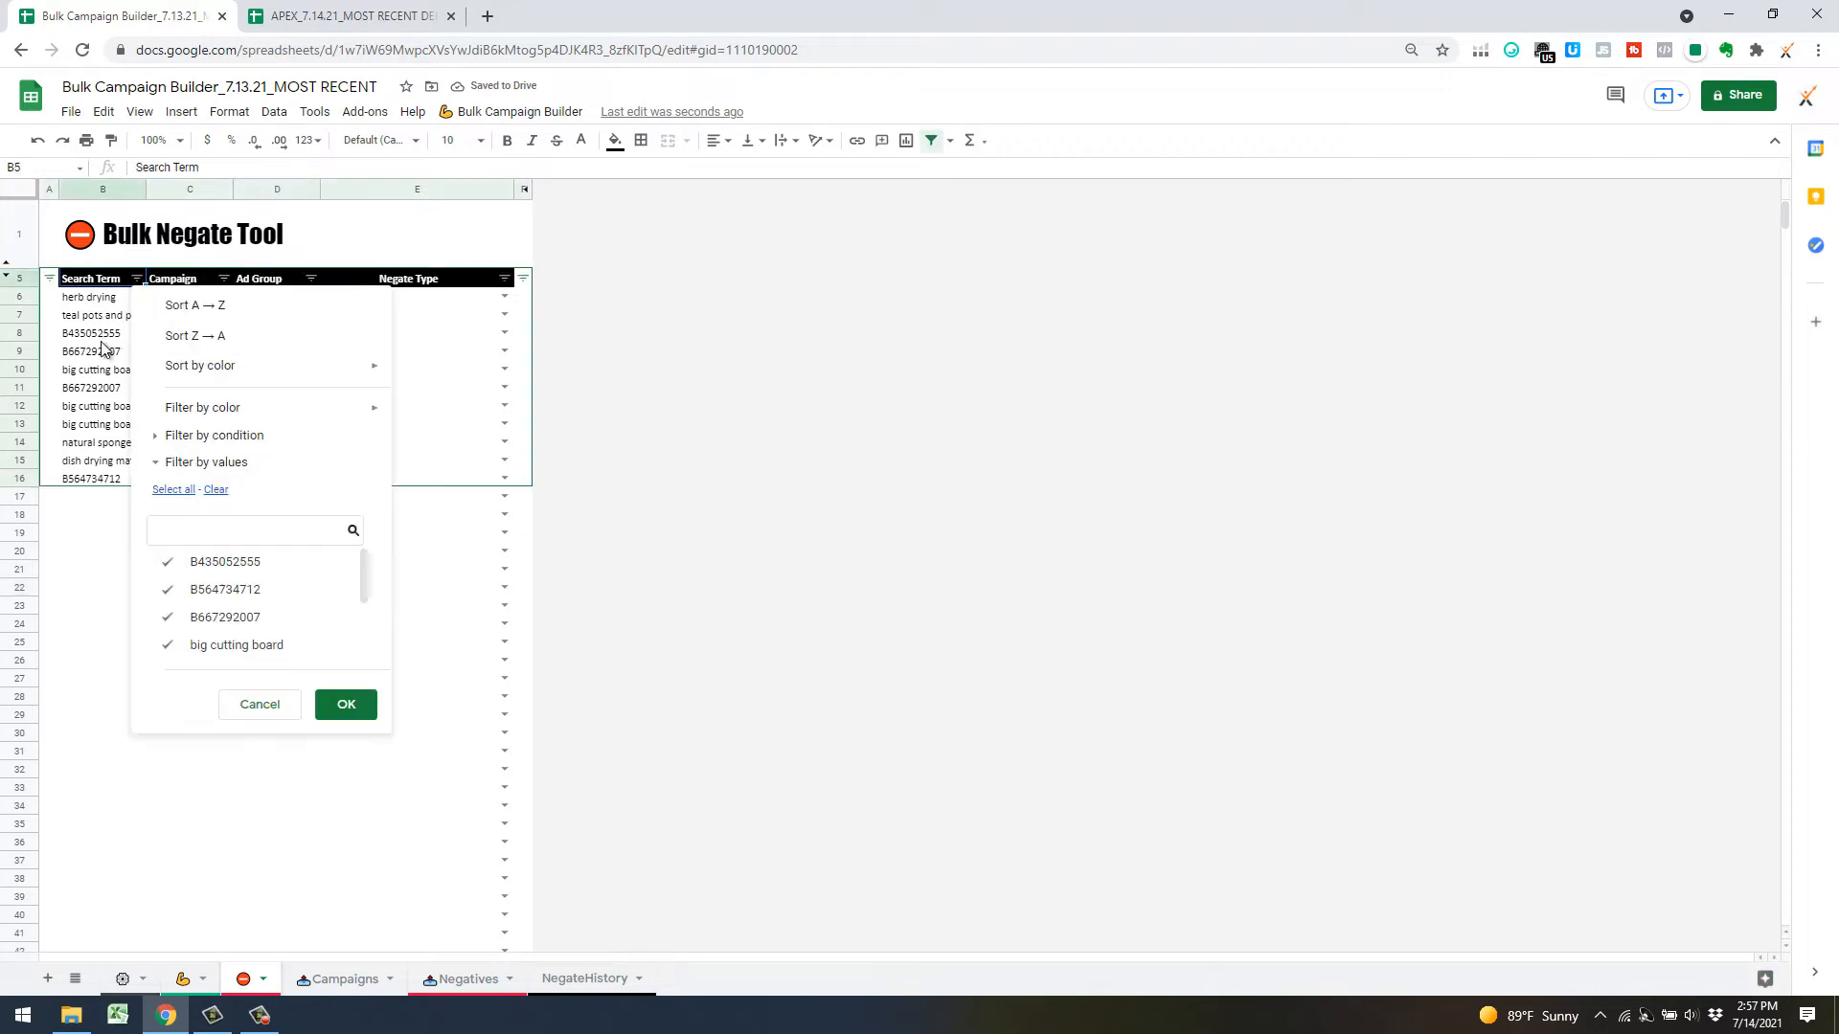
{"action": "left_click", "coordinate": [196, 335]}
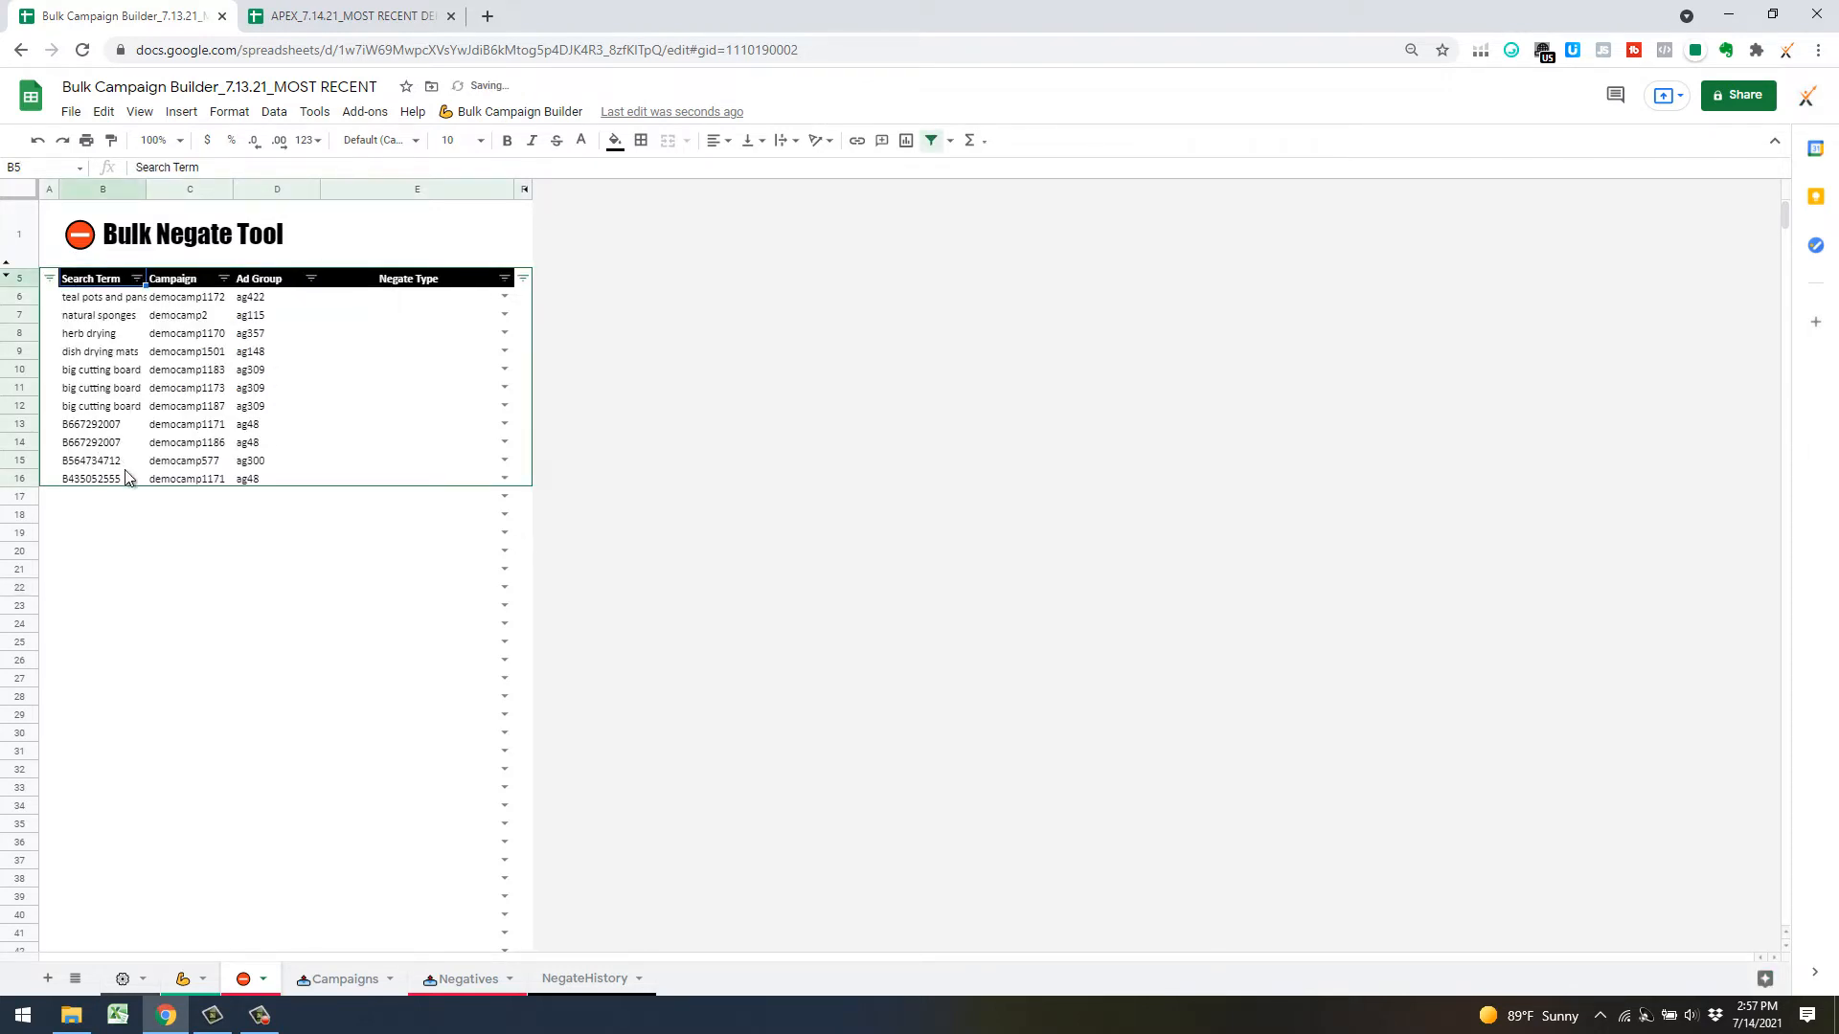
{"action": "left_click", "coordinate": [505, 423]}
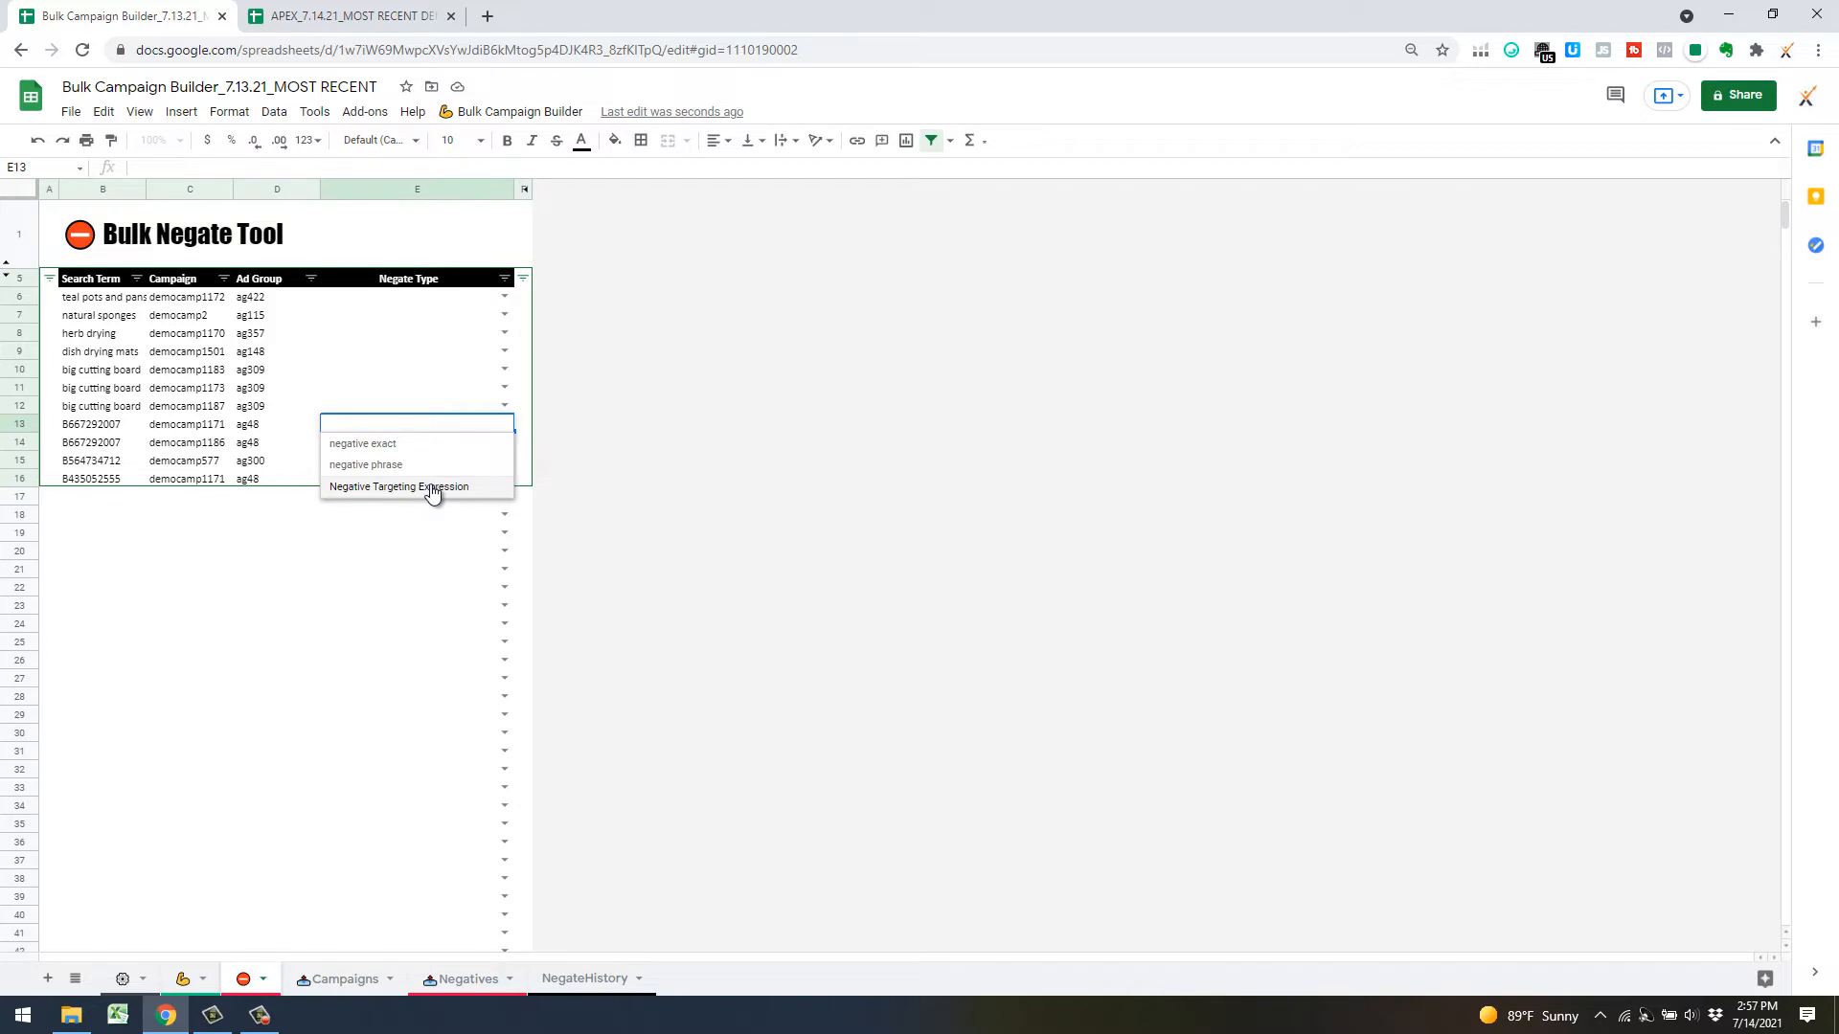
{"action": "left_click", "coordinate": [482, 488]}
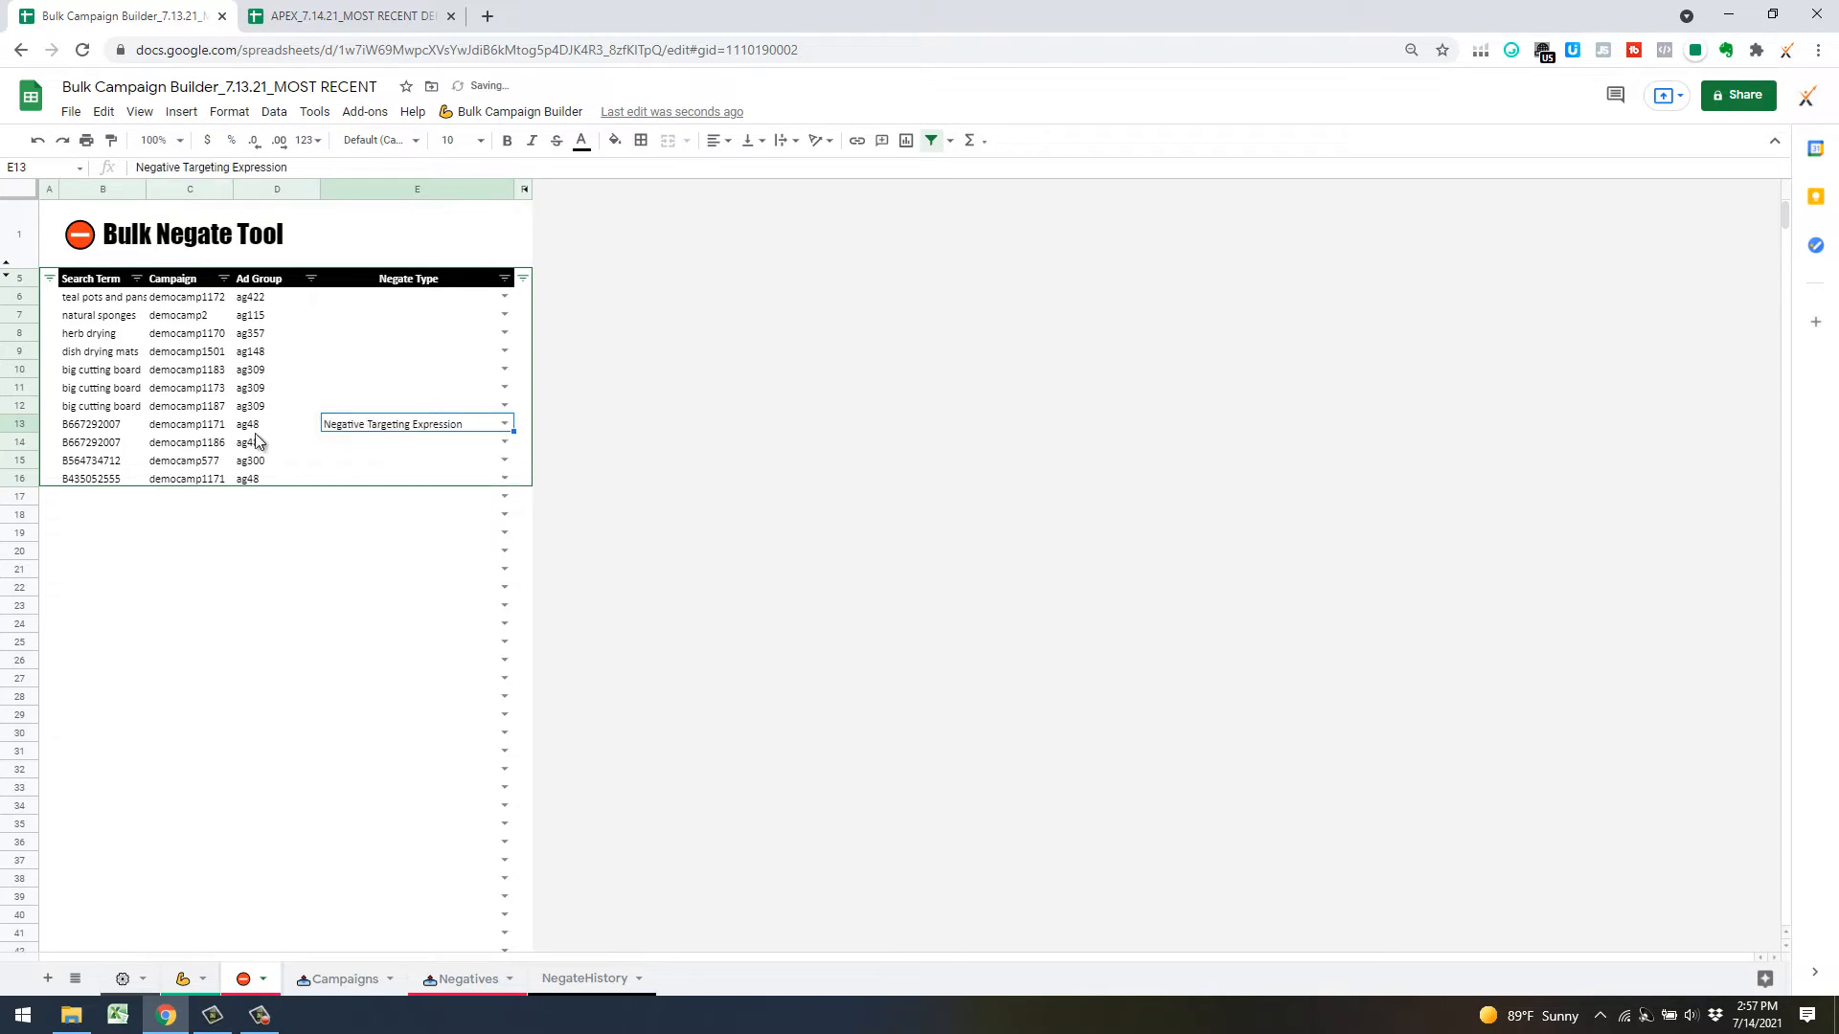
Fill the Negative Targeting Expression type from E13 down to E16 for the ASIN rows
{"action": "left_click", "coordinate": [506, 426]}
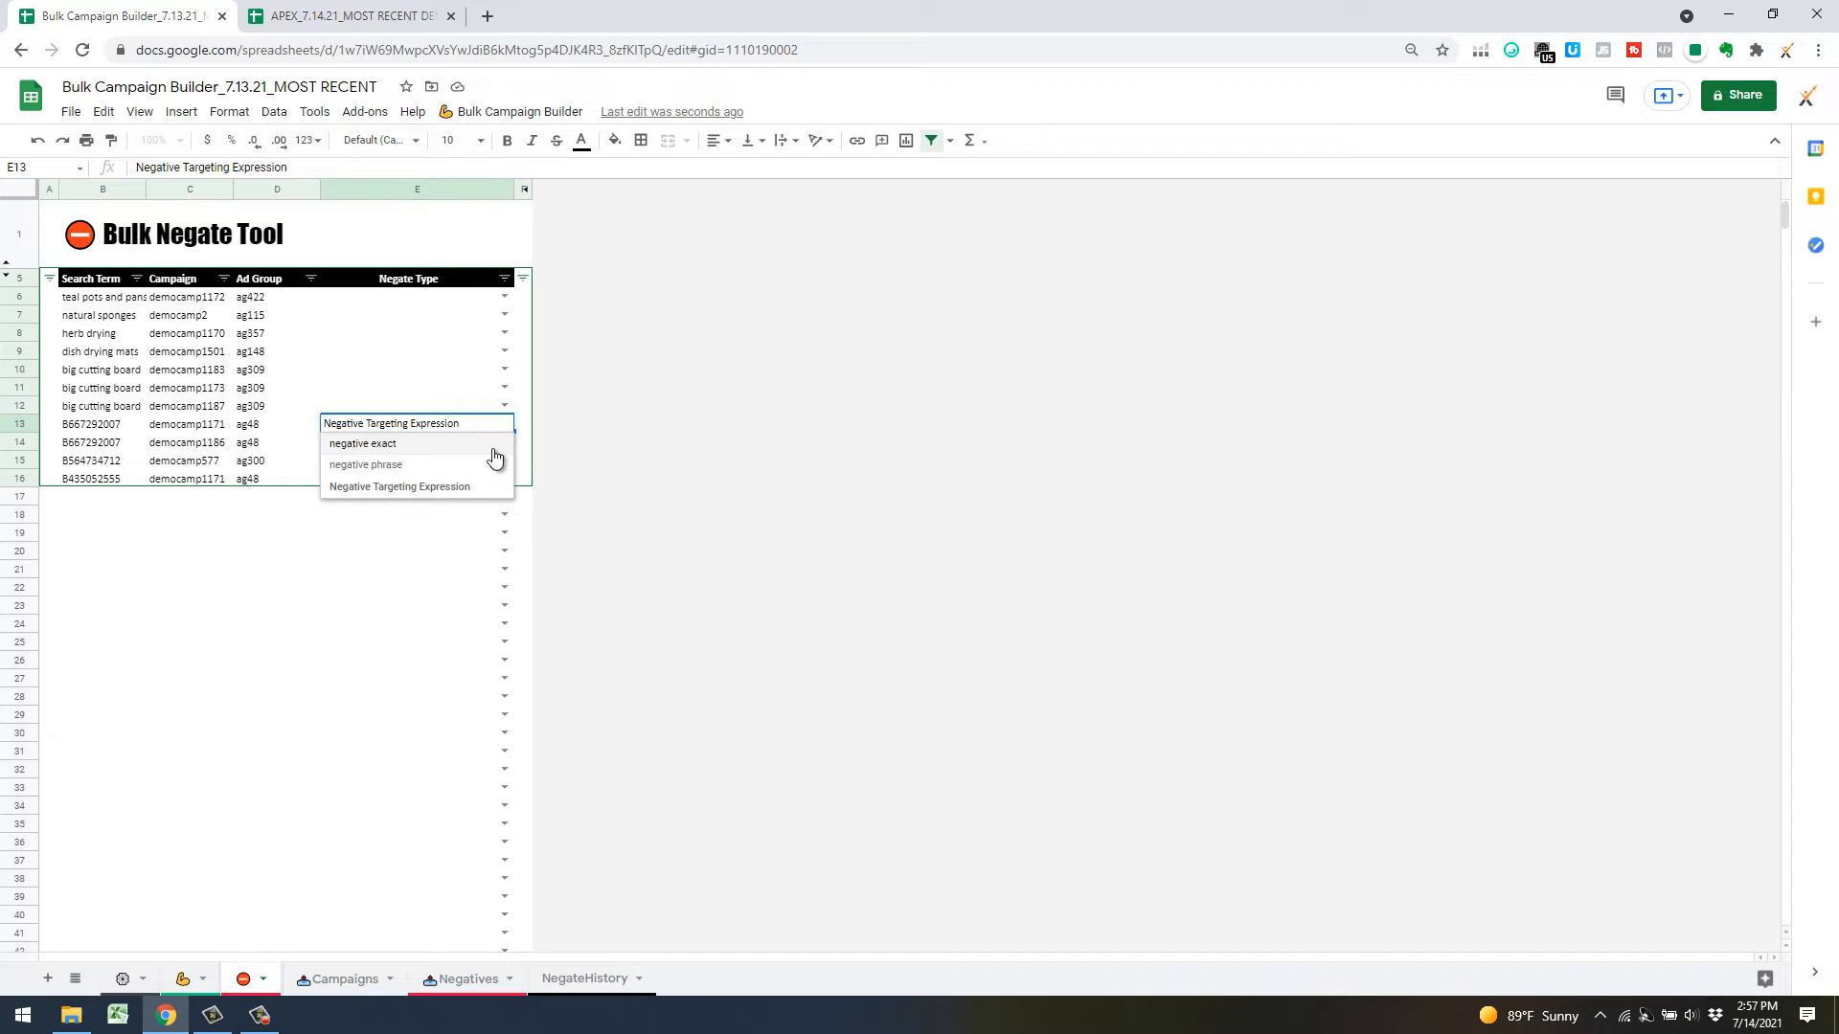
{"action": "left_click", "coordinate": [480, 567]}
{"action": "left_click", "coordinate": [503, 424]}
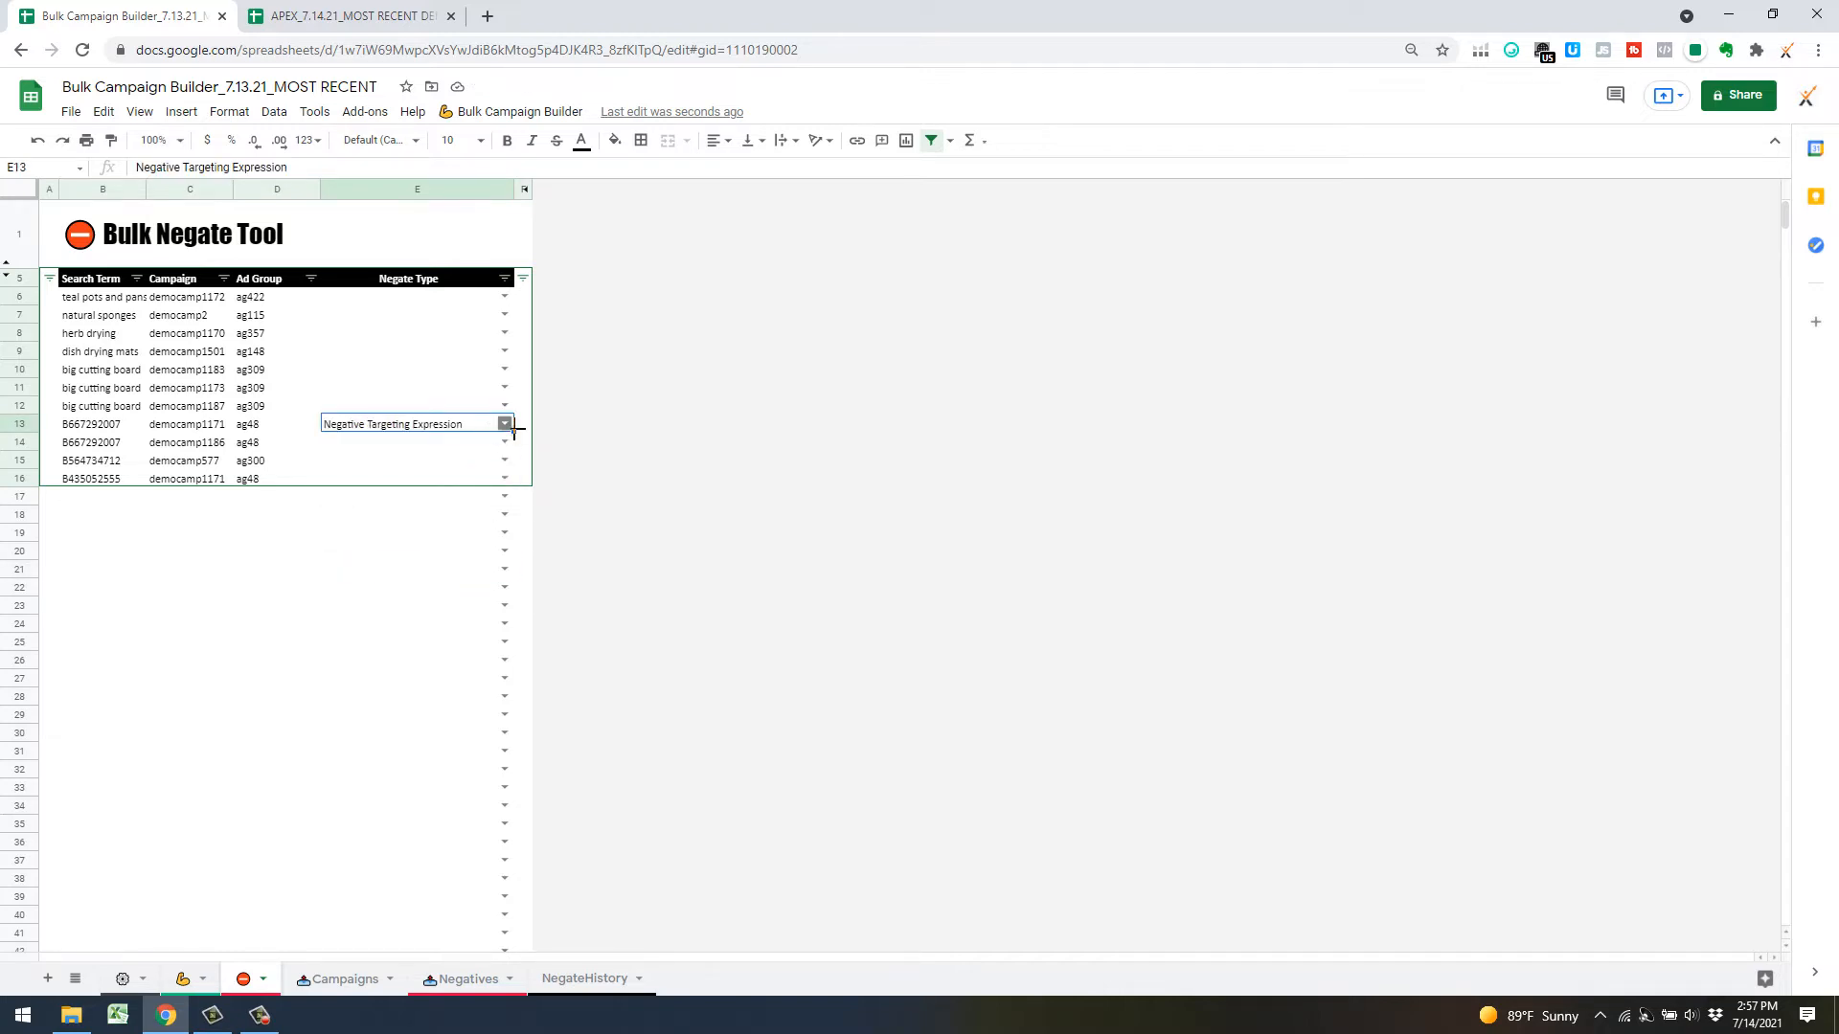
{"action": "left_click_drag", "start_coordinate": [513, 428], "coordinate": [509, 483]}
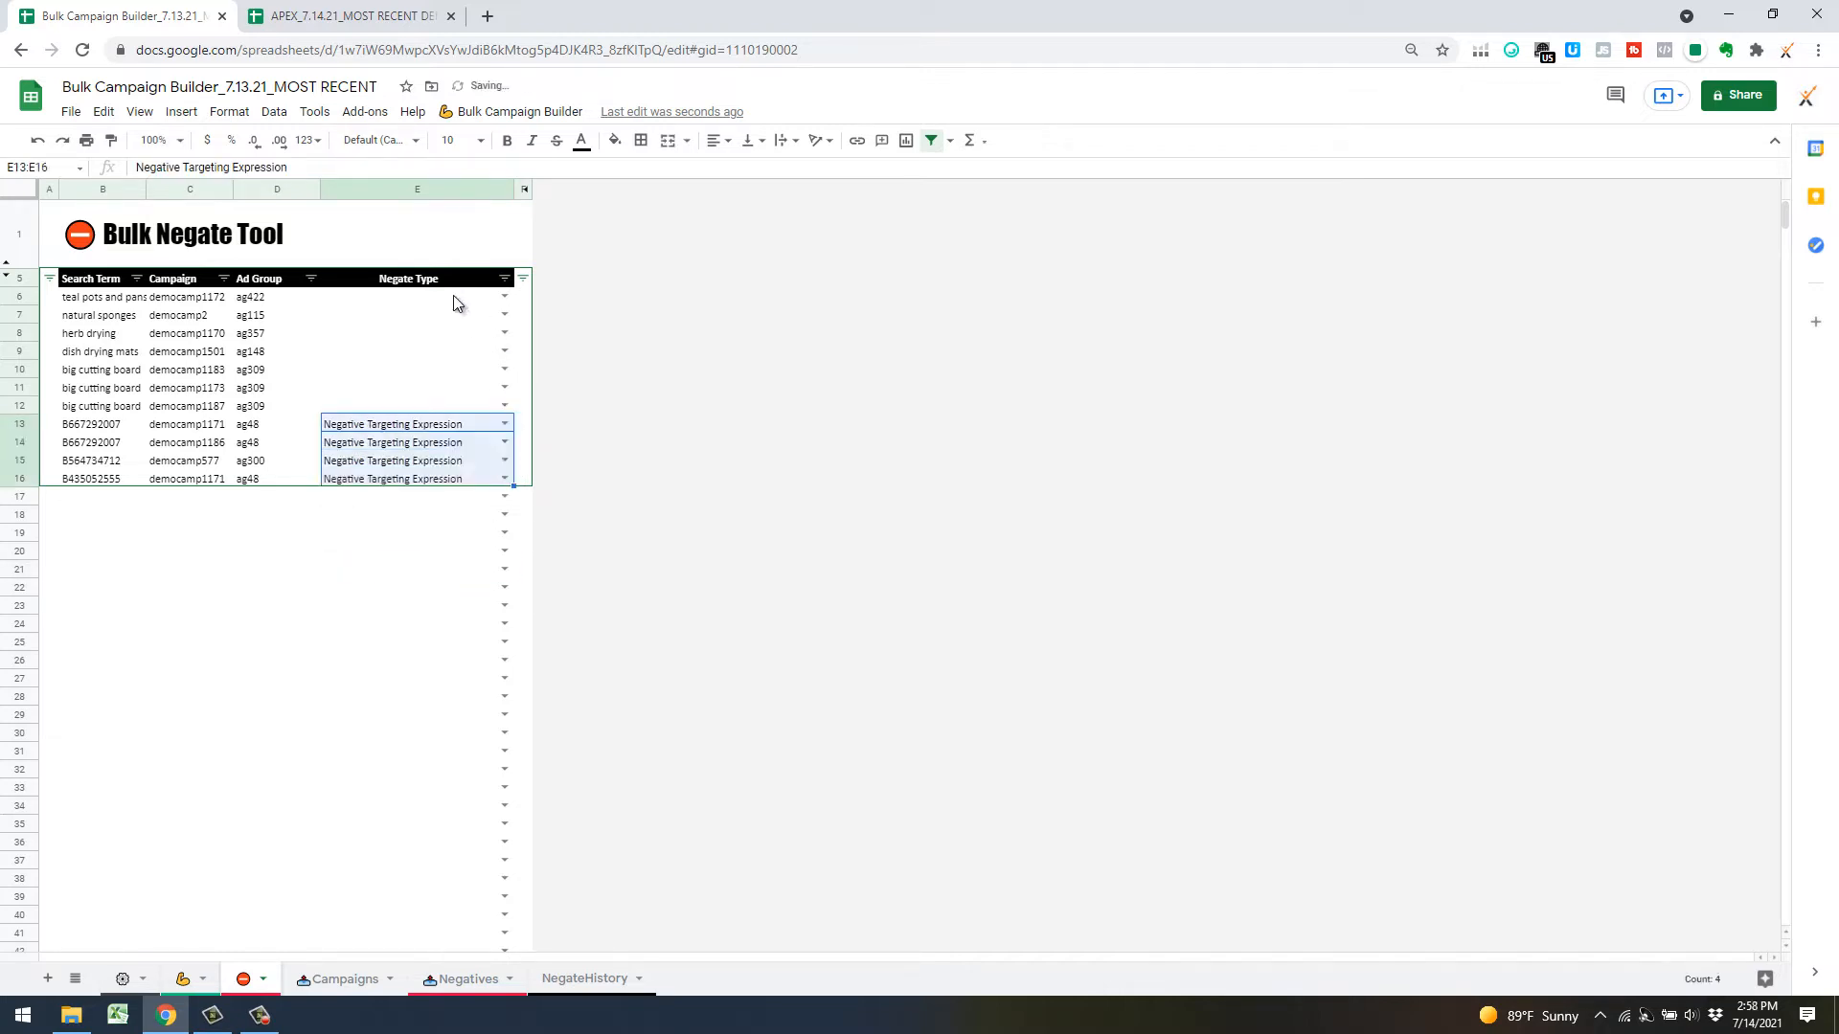
Set the Negate Type of the first search term in E6 to negative exact and fill it down through E12
{"action": "left_click", "coordinate": [493, 303]}
{"action": "left_click", "coordinate": [503, 297]}
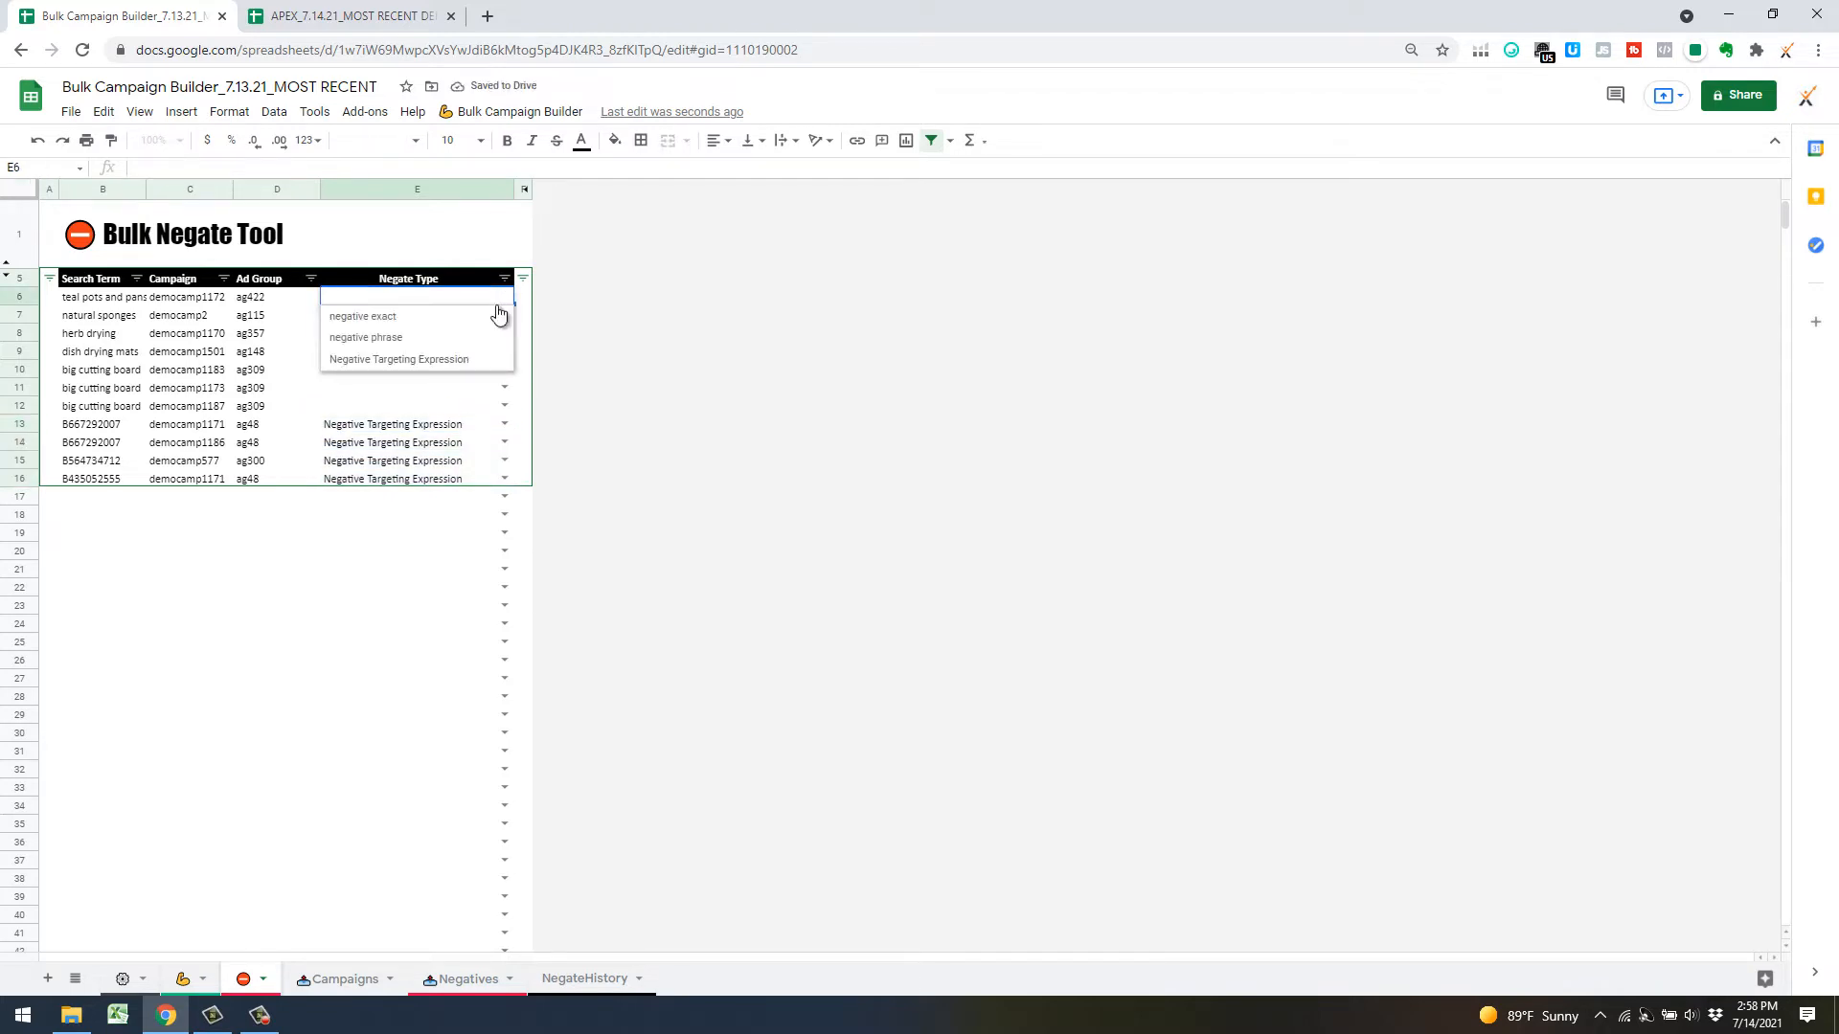
{"action": "left_click", "coordinate": [489, 316]}
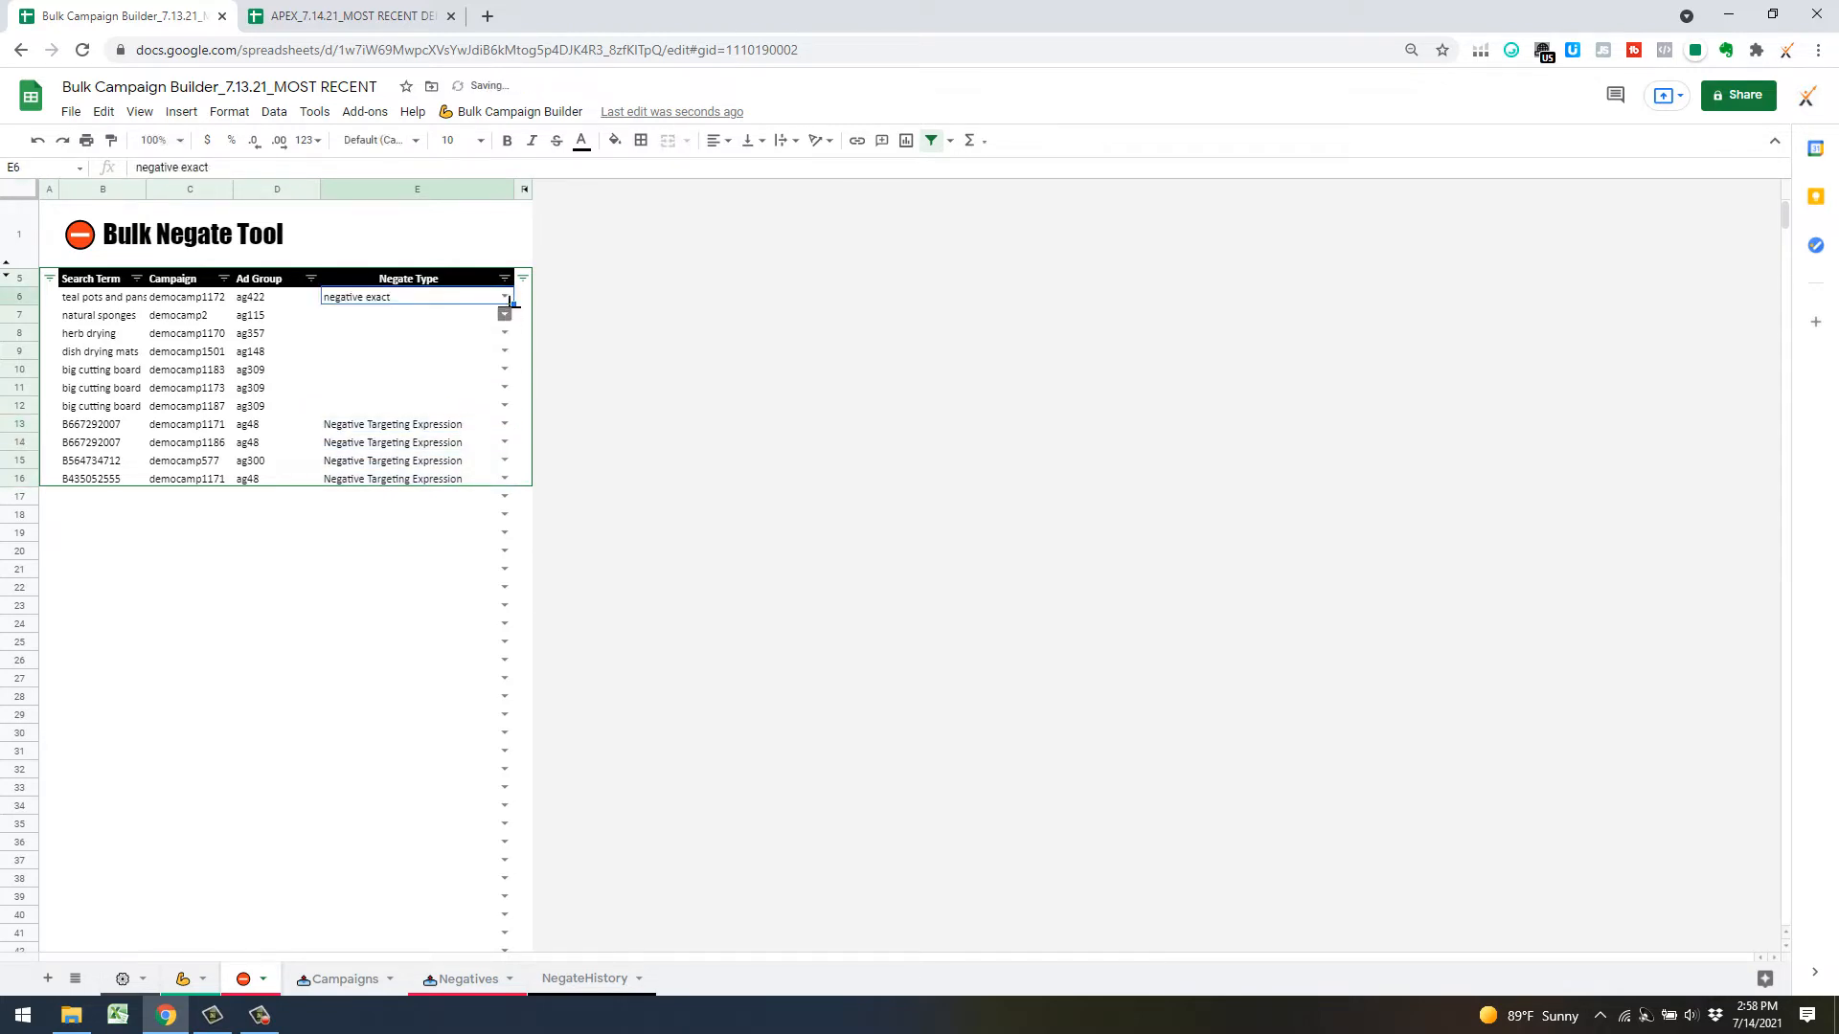
{"action": "left_click_drag", "start_coordinate": [513, 304], "coordinate": [526, 402]}
{"action": "left_click", "coordinate": [410, 550]}
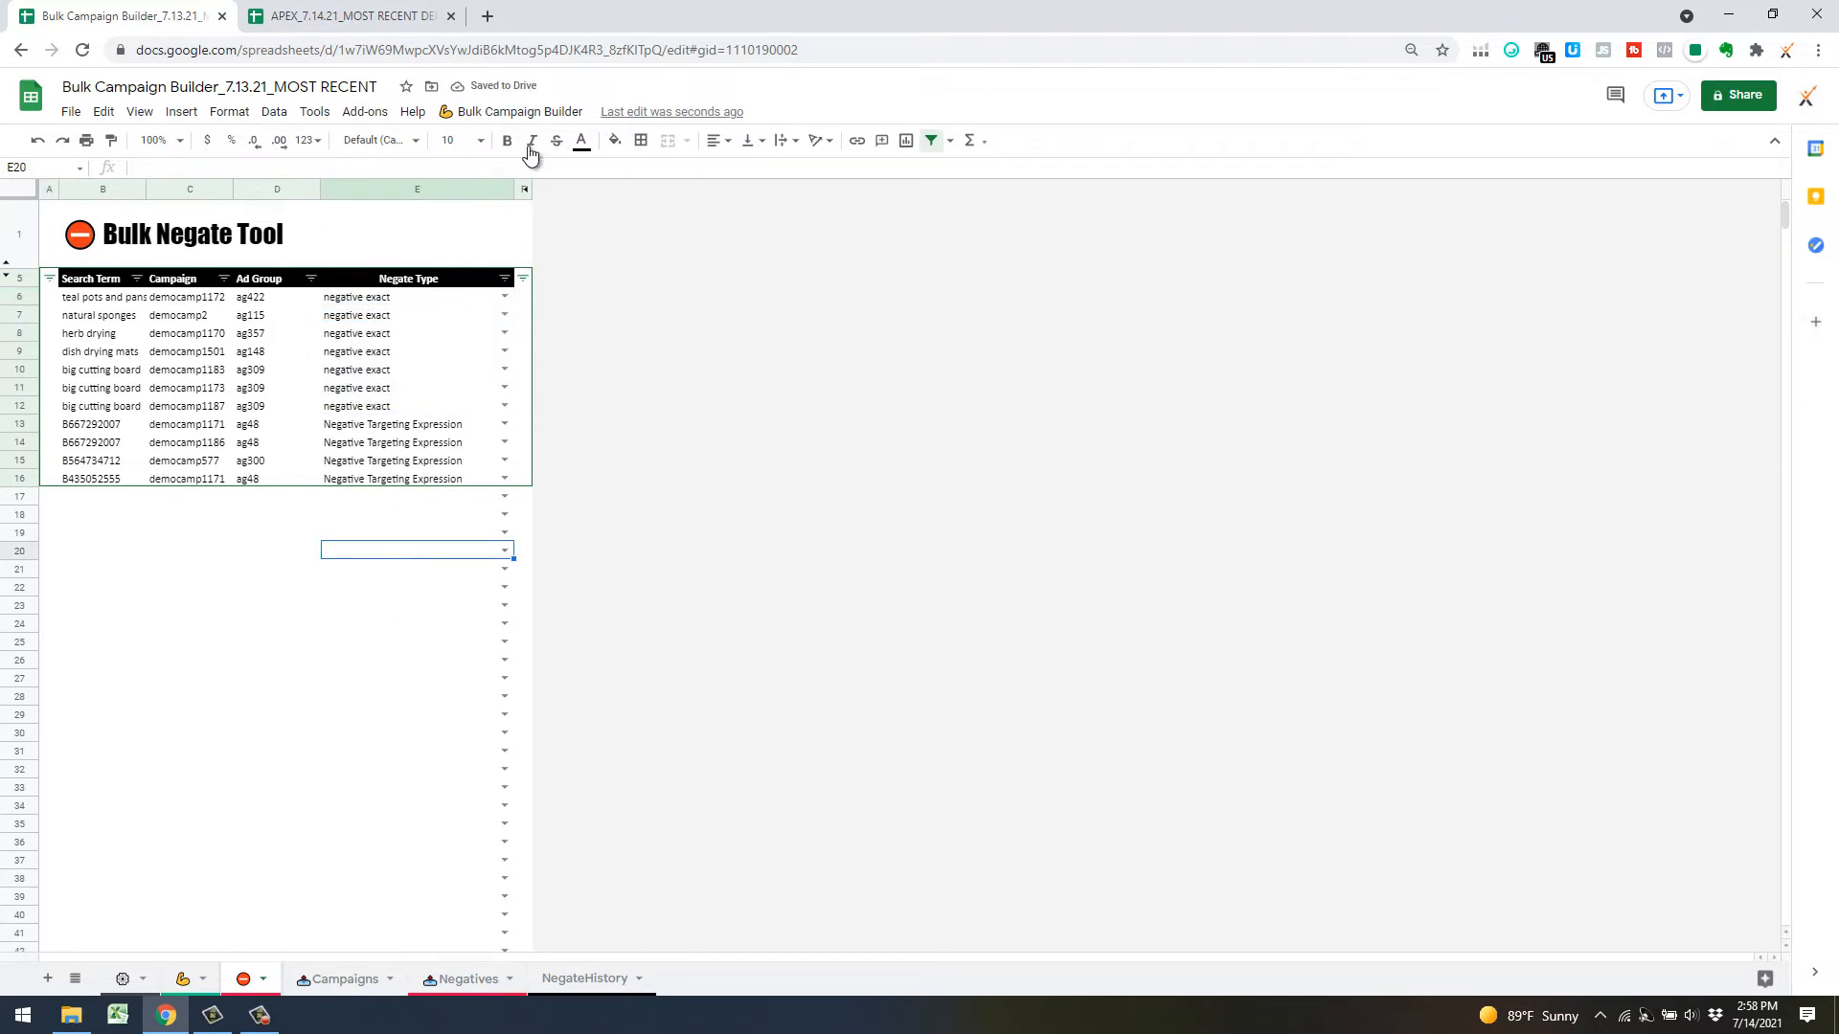
Generate the Negatives sheet from the Bulk Negate Tool entries and dismiss the completion notice
{"action": "left_click", "coordinate": [513, 112]}
{"action": "left_click", "coordinate": [521, 519]}
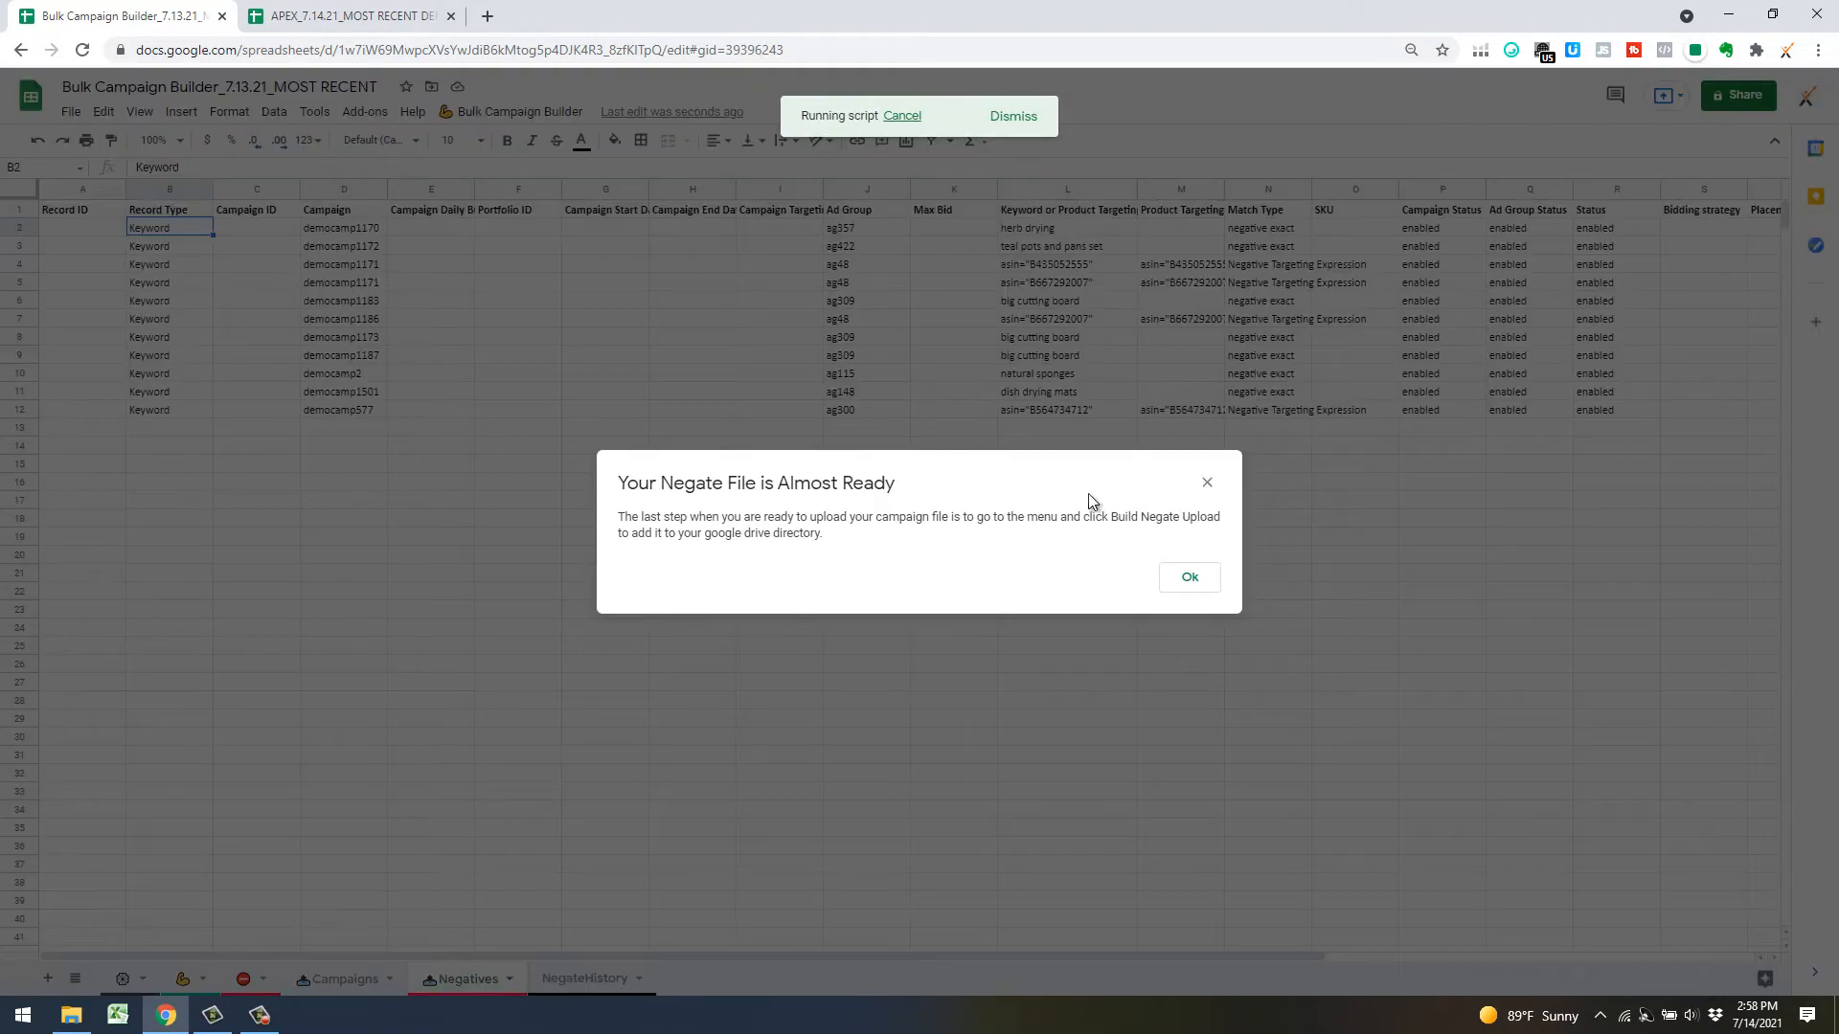
{"action": "left_click", "coordinate": [1191, 578]}
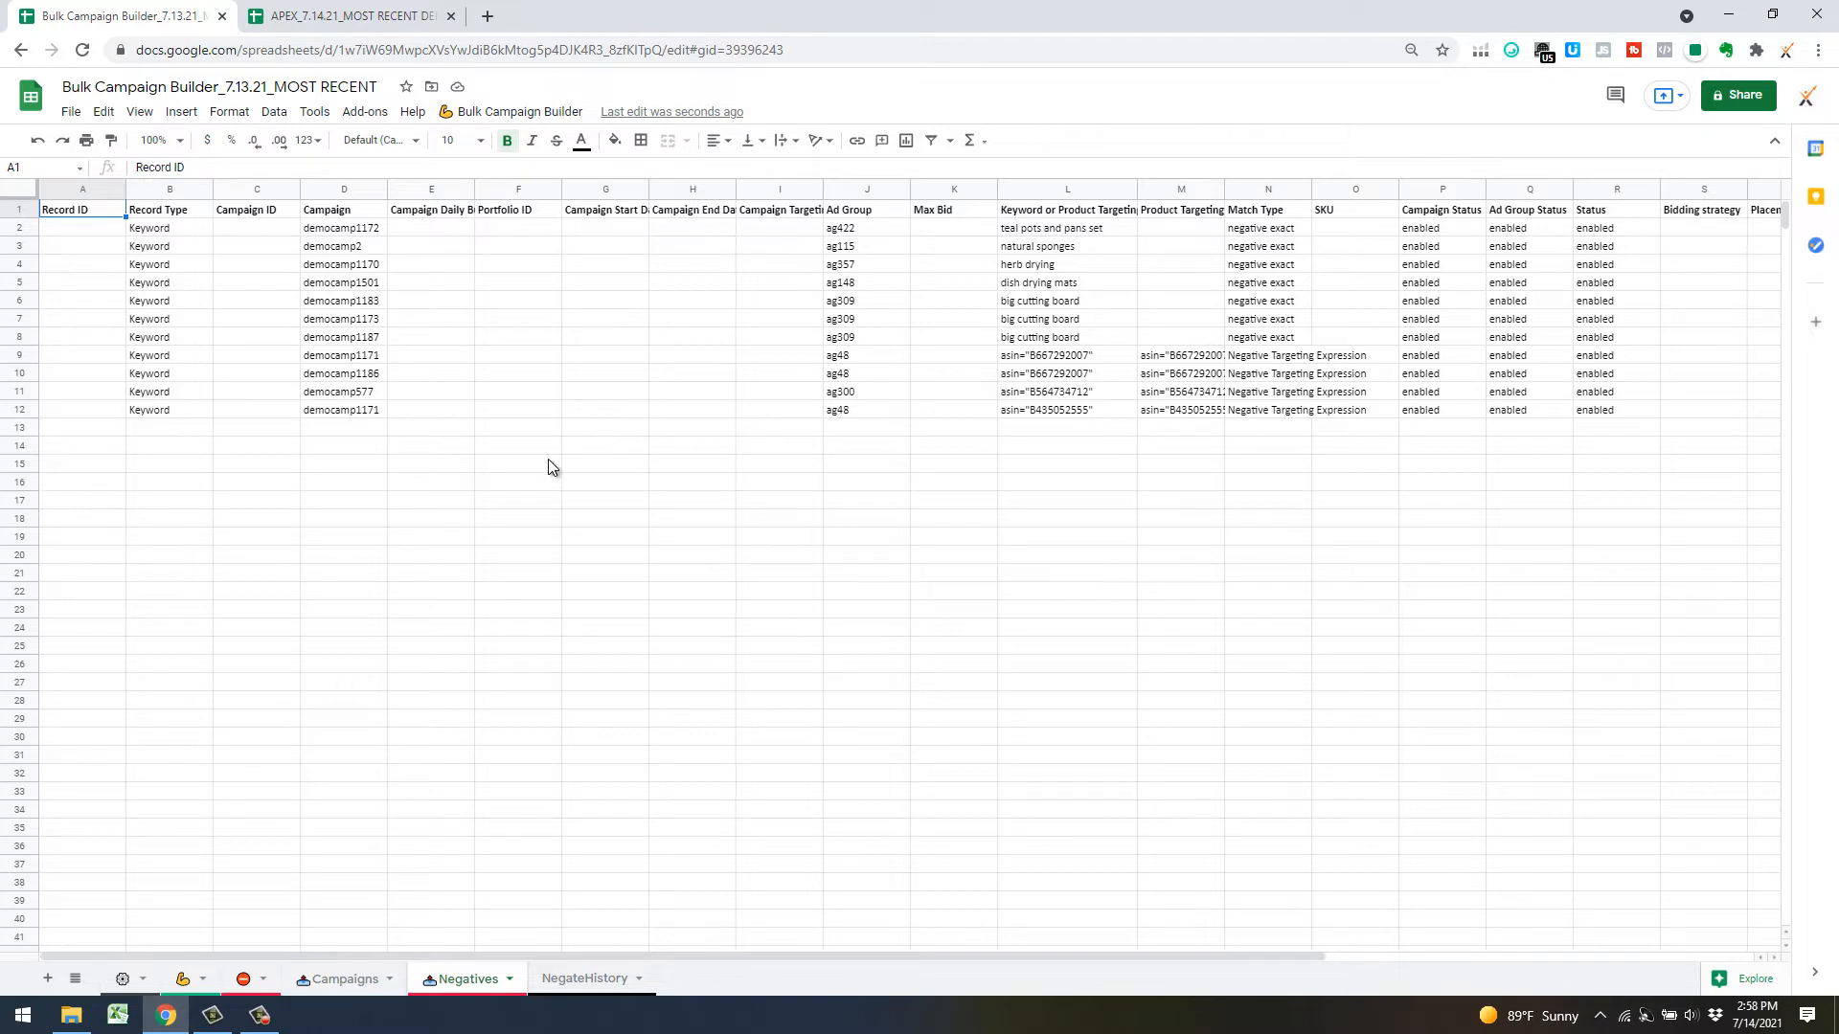
Switch to the APEX spreadsheet, reopen the Keep notes and run the Poor Performers filter on the bulk upload sheet
{"action": "left_click", "coordinate": [331, 16]}
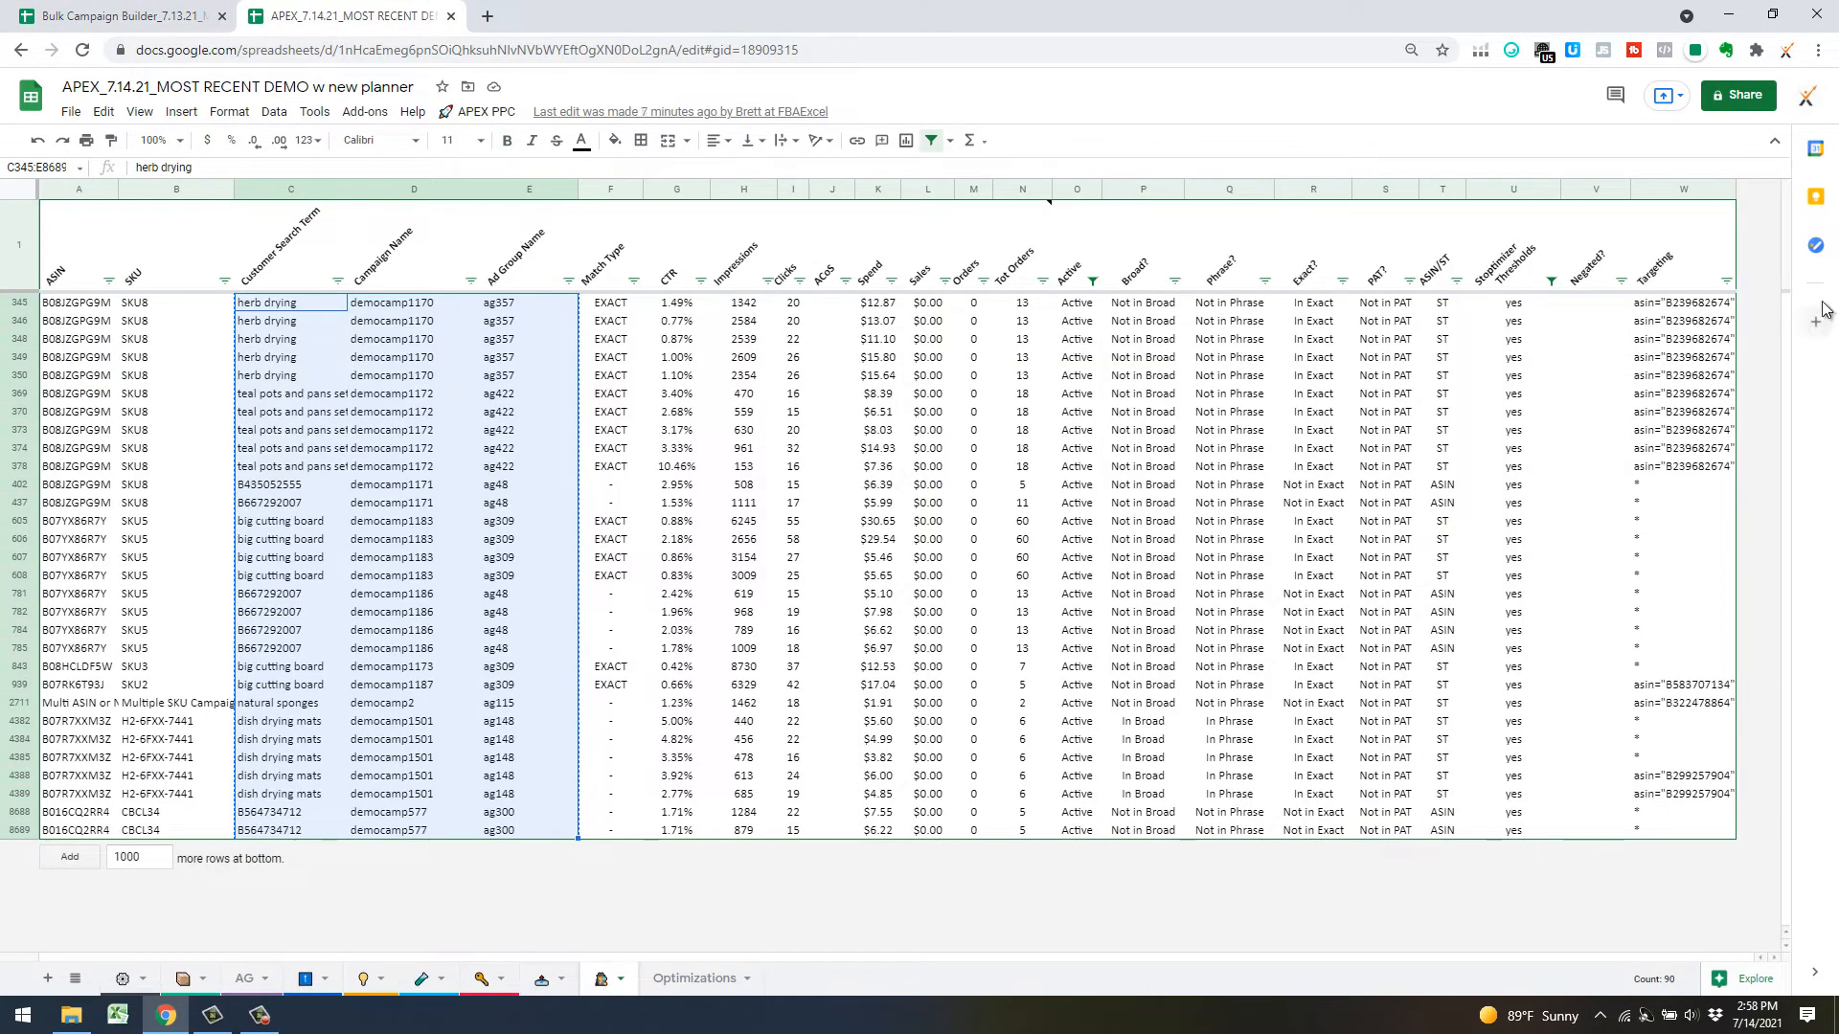
{"action": "left_click", "coordinate": [1814, 198]}
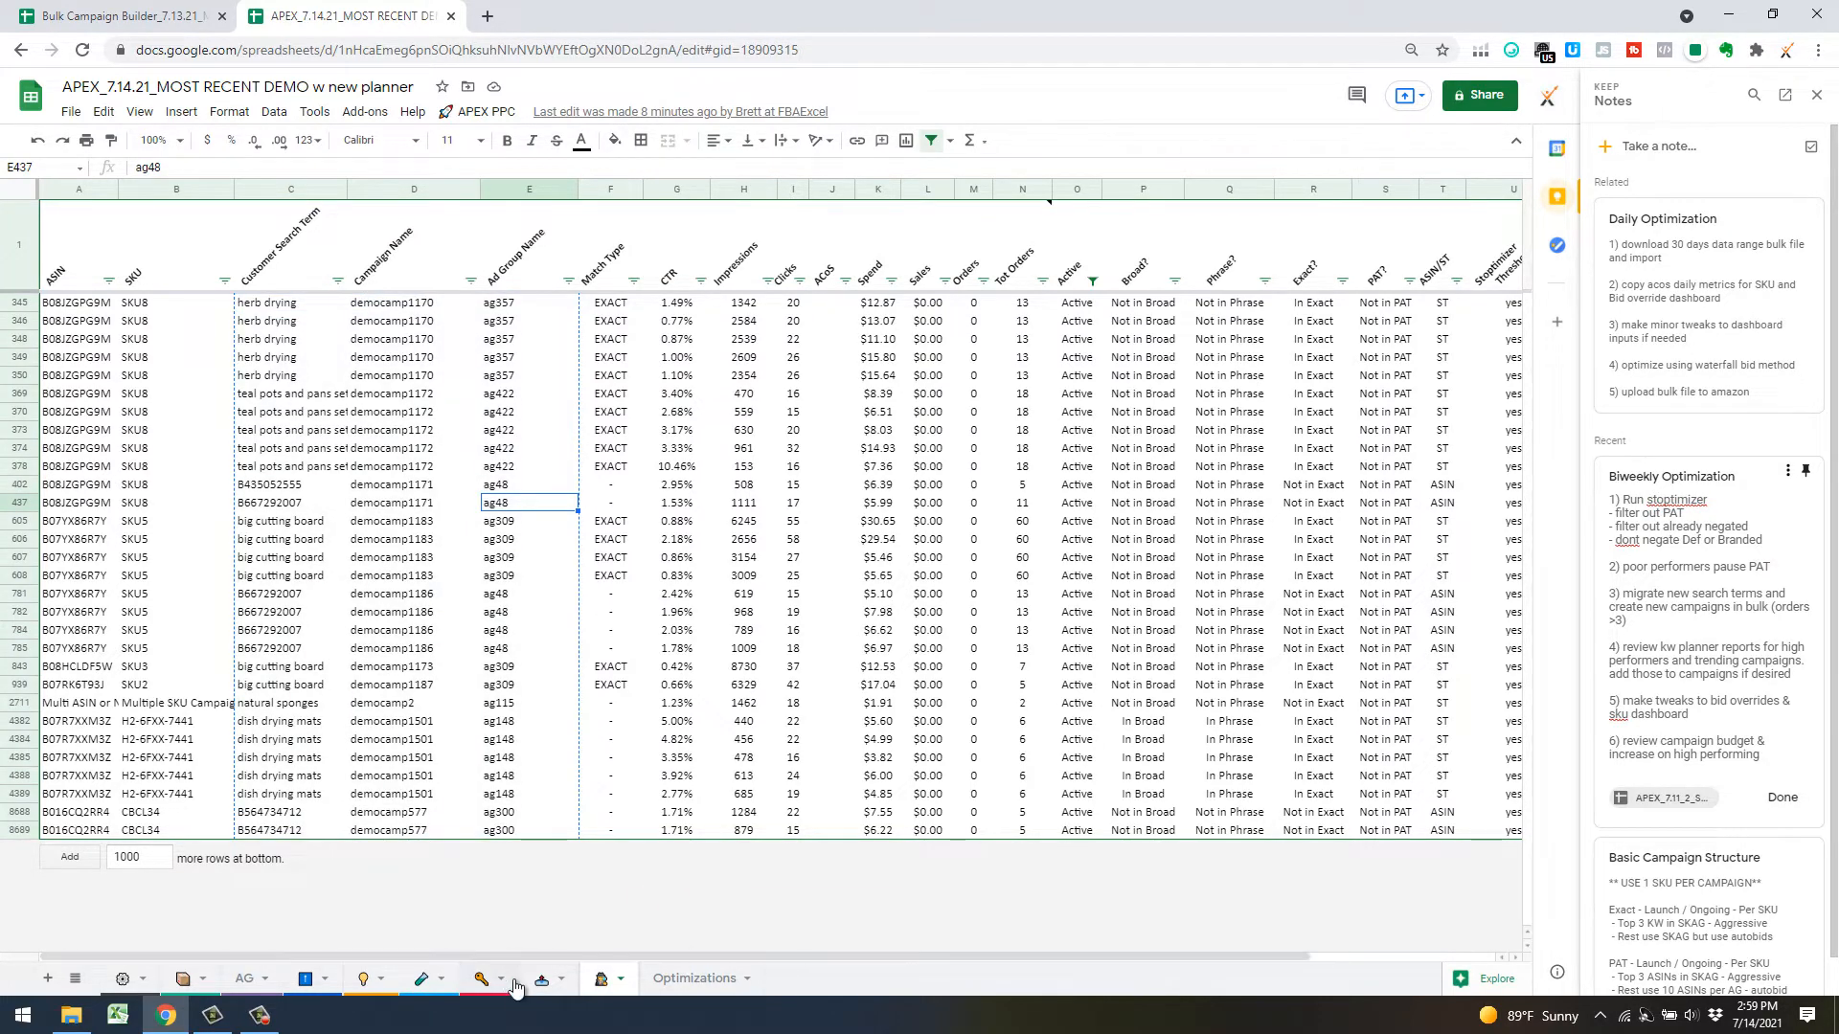
{"action": "left_click", "coordinate": [539, 981]}
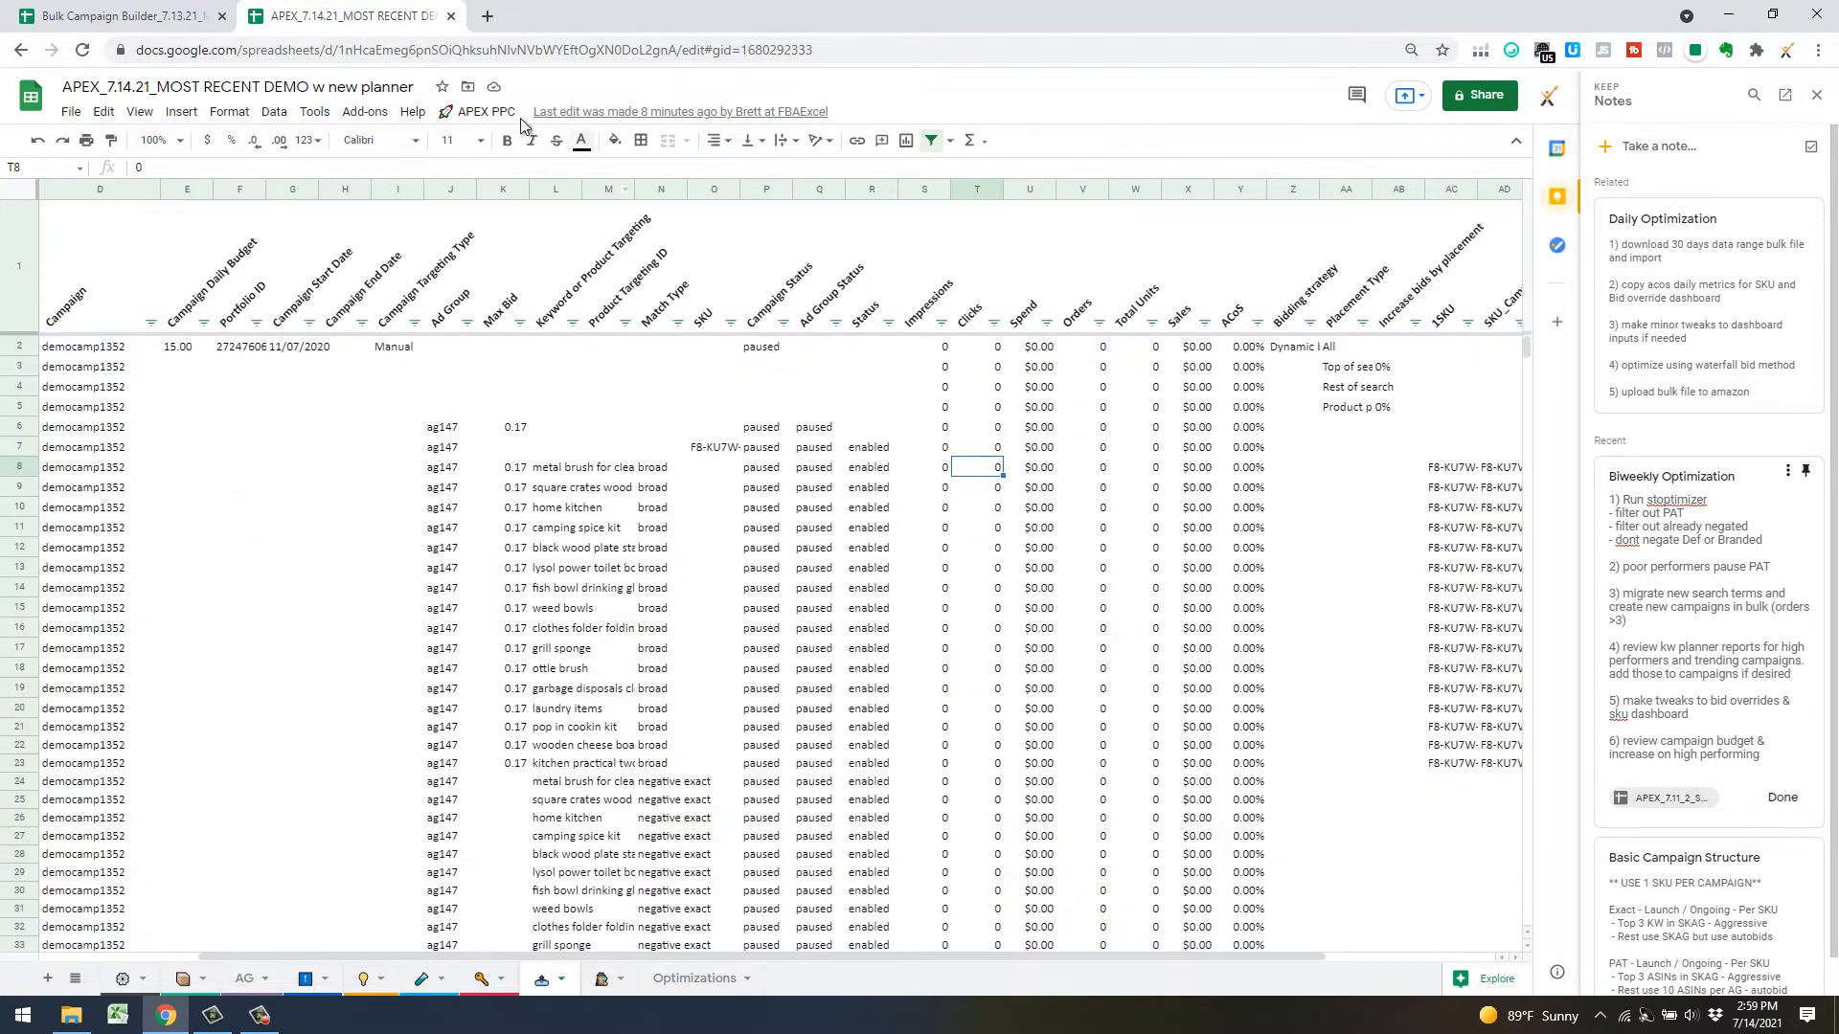
{"action": "left_click", "coordinate": [479, 112]}
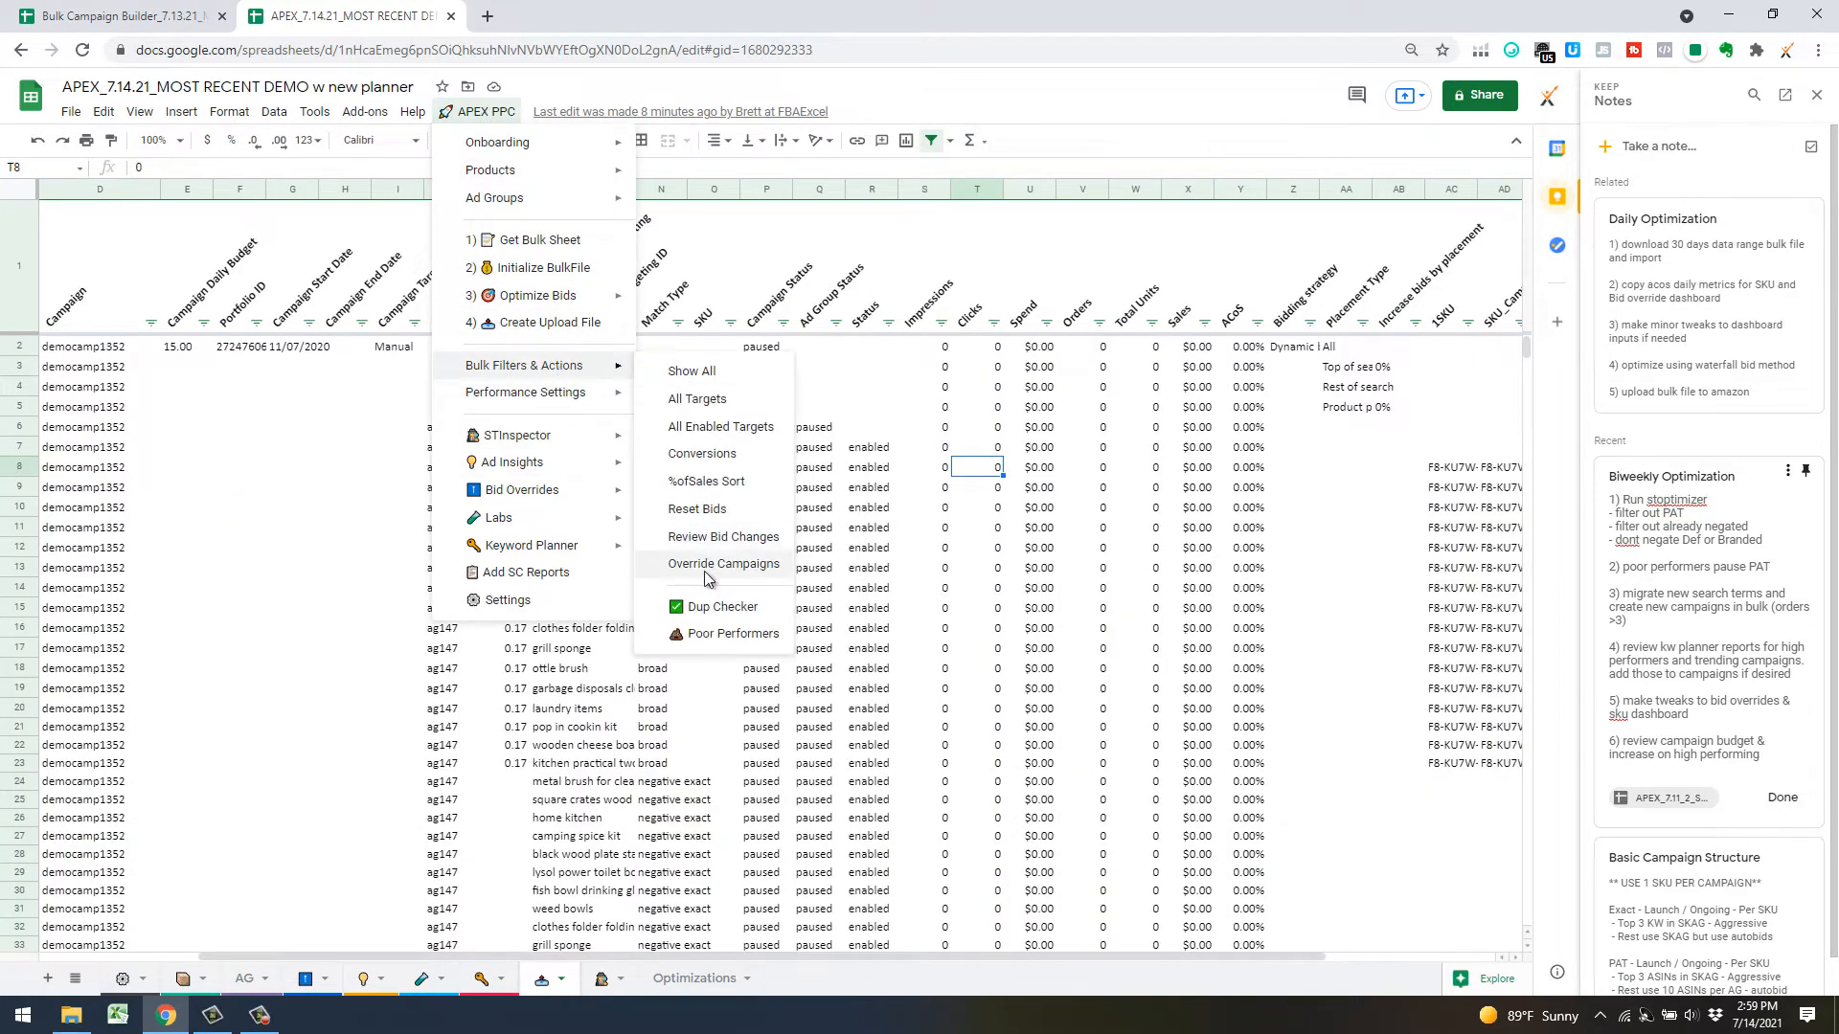
{"action": "left_click", "coordinate": [716, 634]}
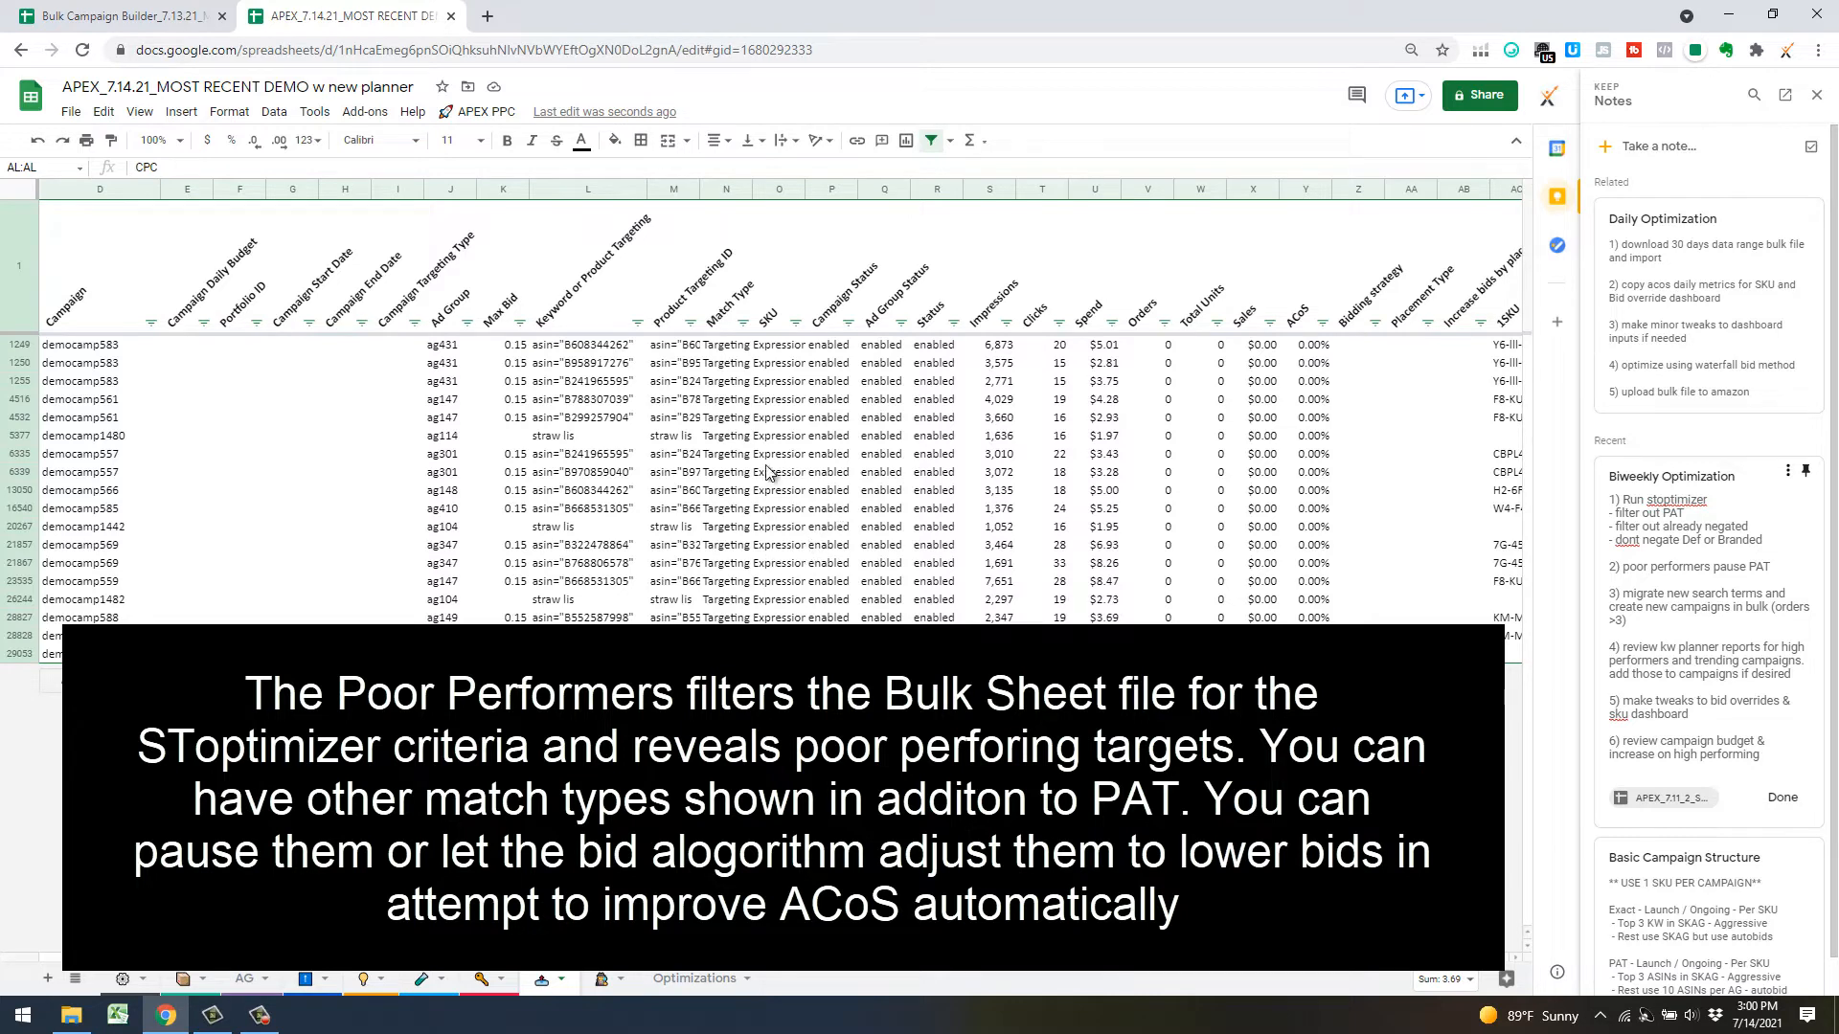
Select Status cells of poor-performing targets from R1249 to R21867 and pause them with Bulk Status Adjust
{"action": "left_click", "coordinate": [479, 112]}
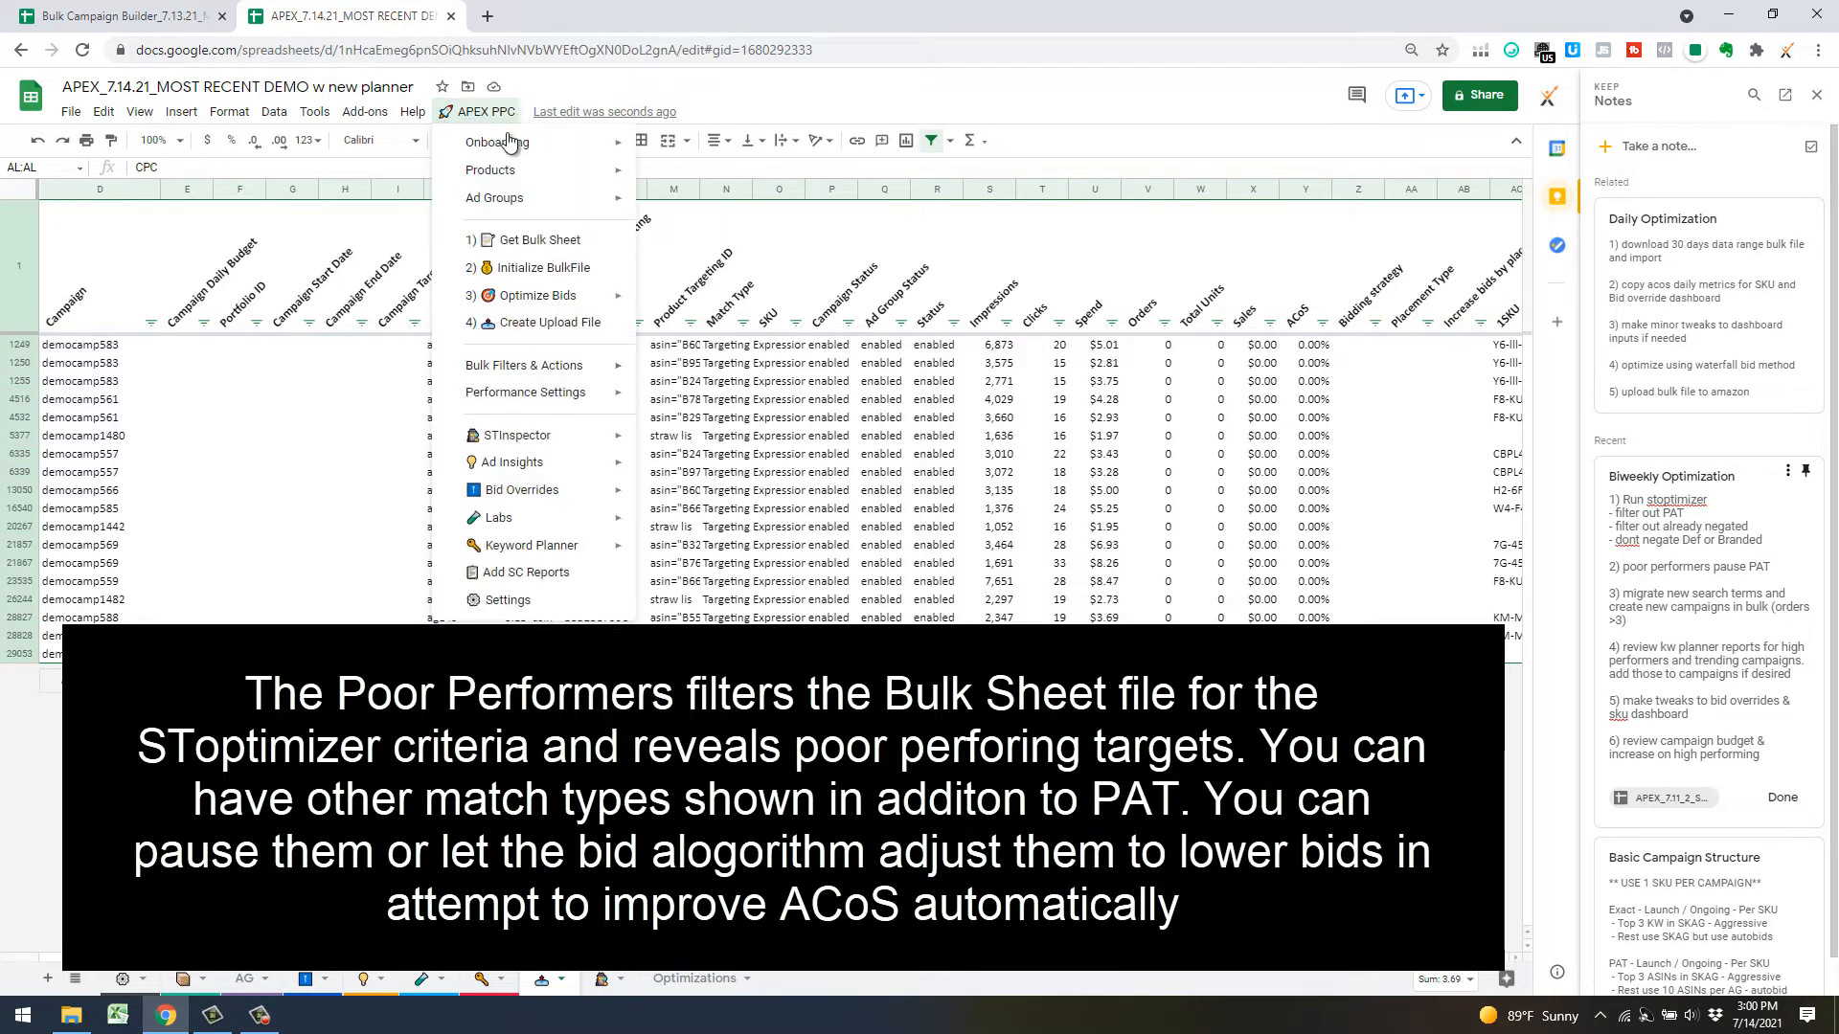
{"action": "left_click", "coordinate": [774, 495]}
{"action": "left_click", "coordinate": [941, 349]}
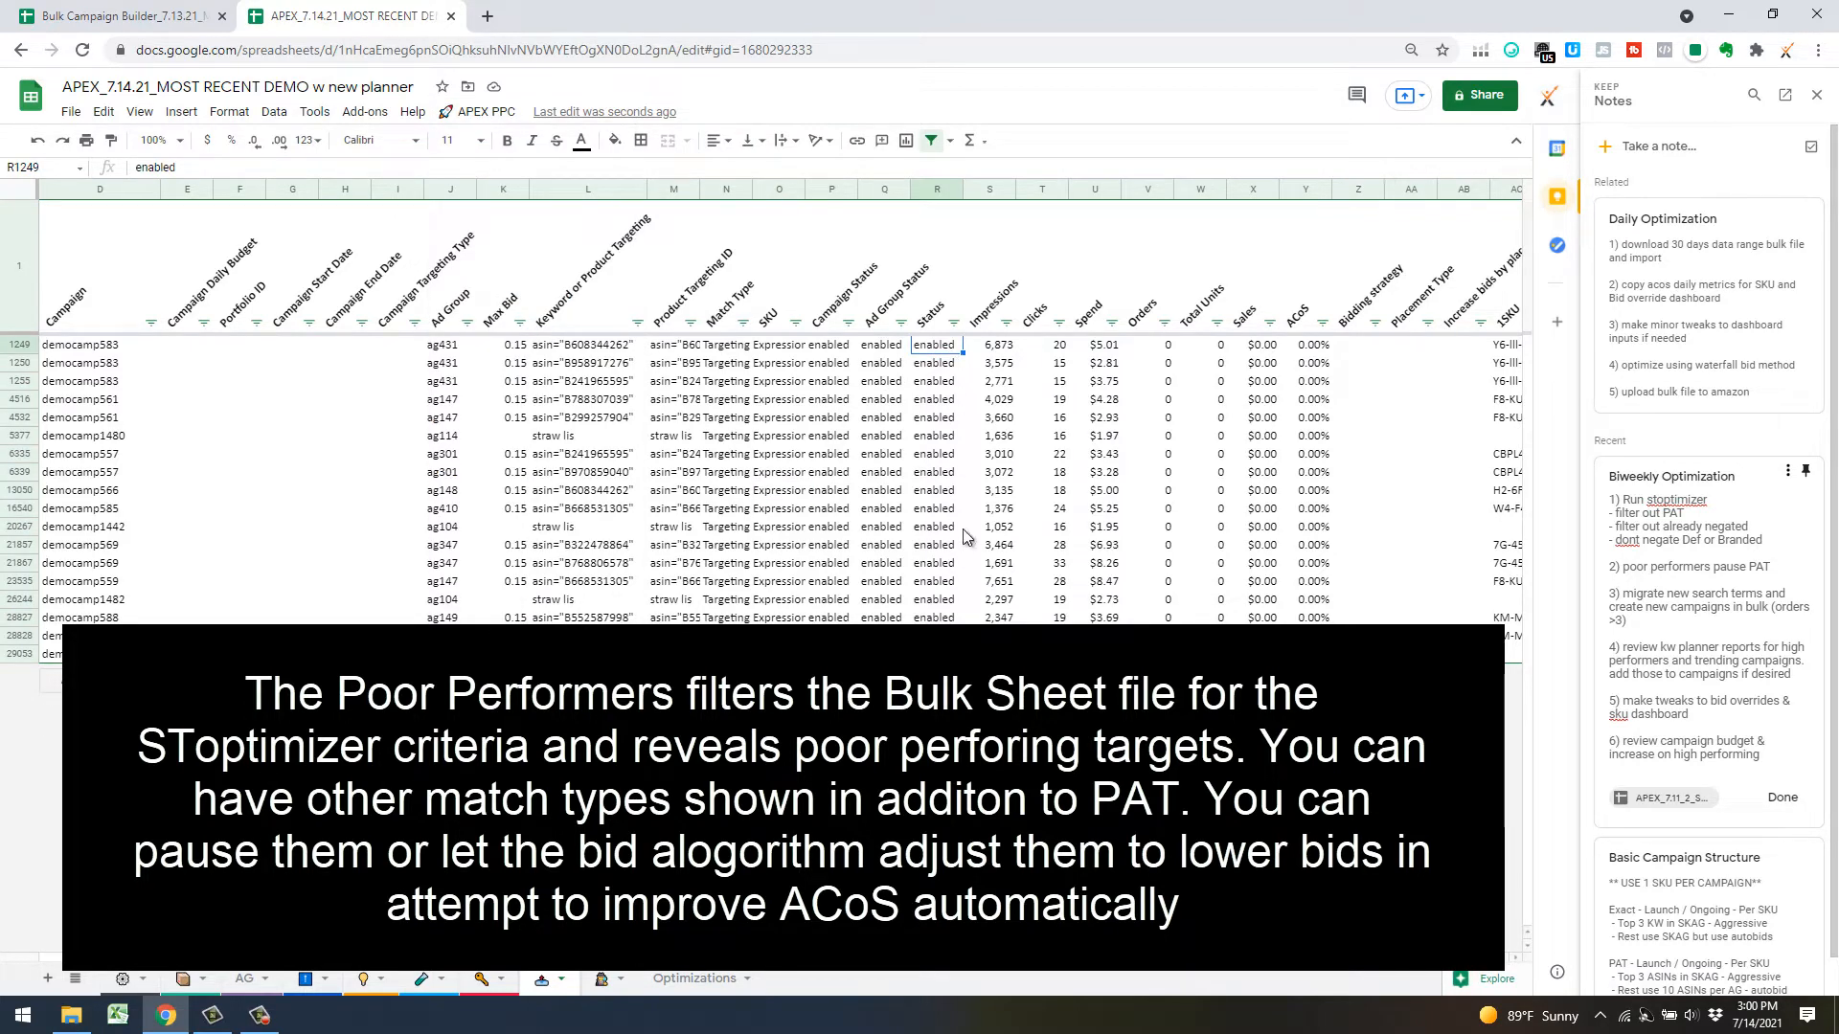
{"action": "left_click", "coordinate": [484, 112]}
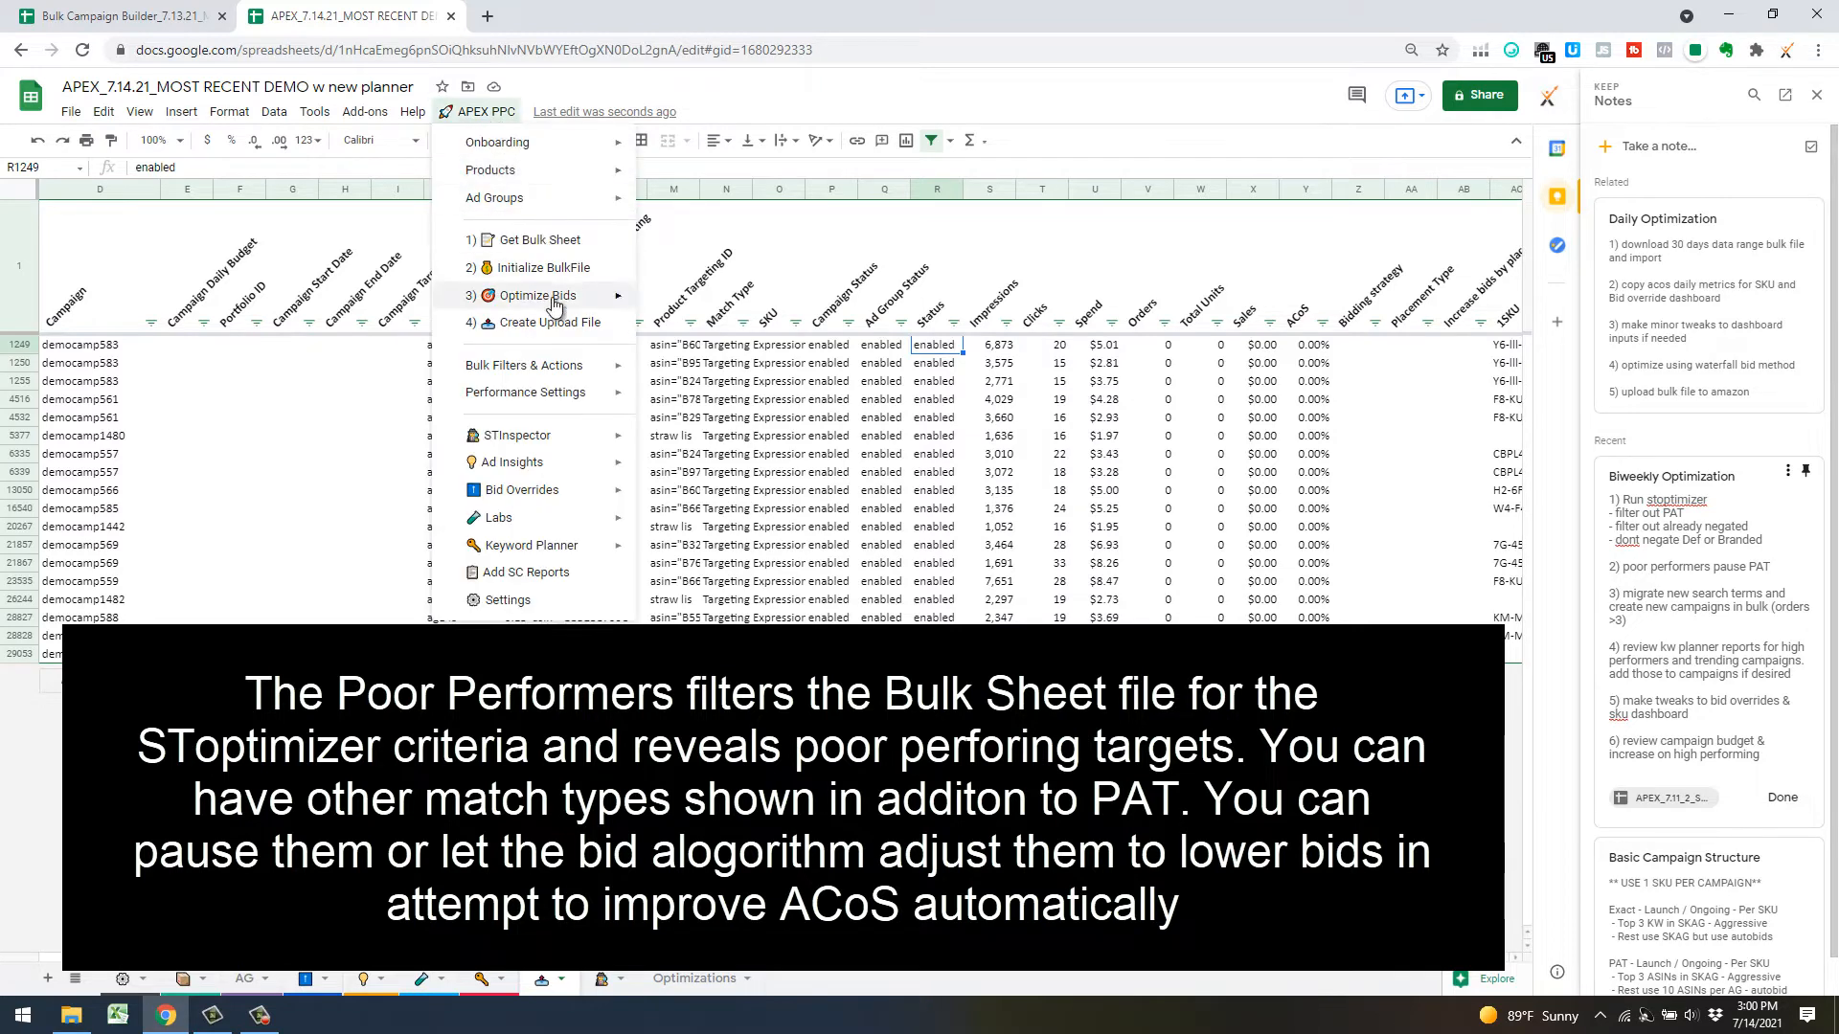
{"action": "mouse_move", "coordinate": [585, 295]}
{"action": "left_click", "coordinate": [718, 383]}
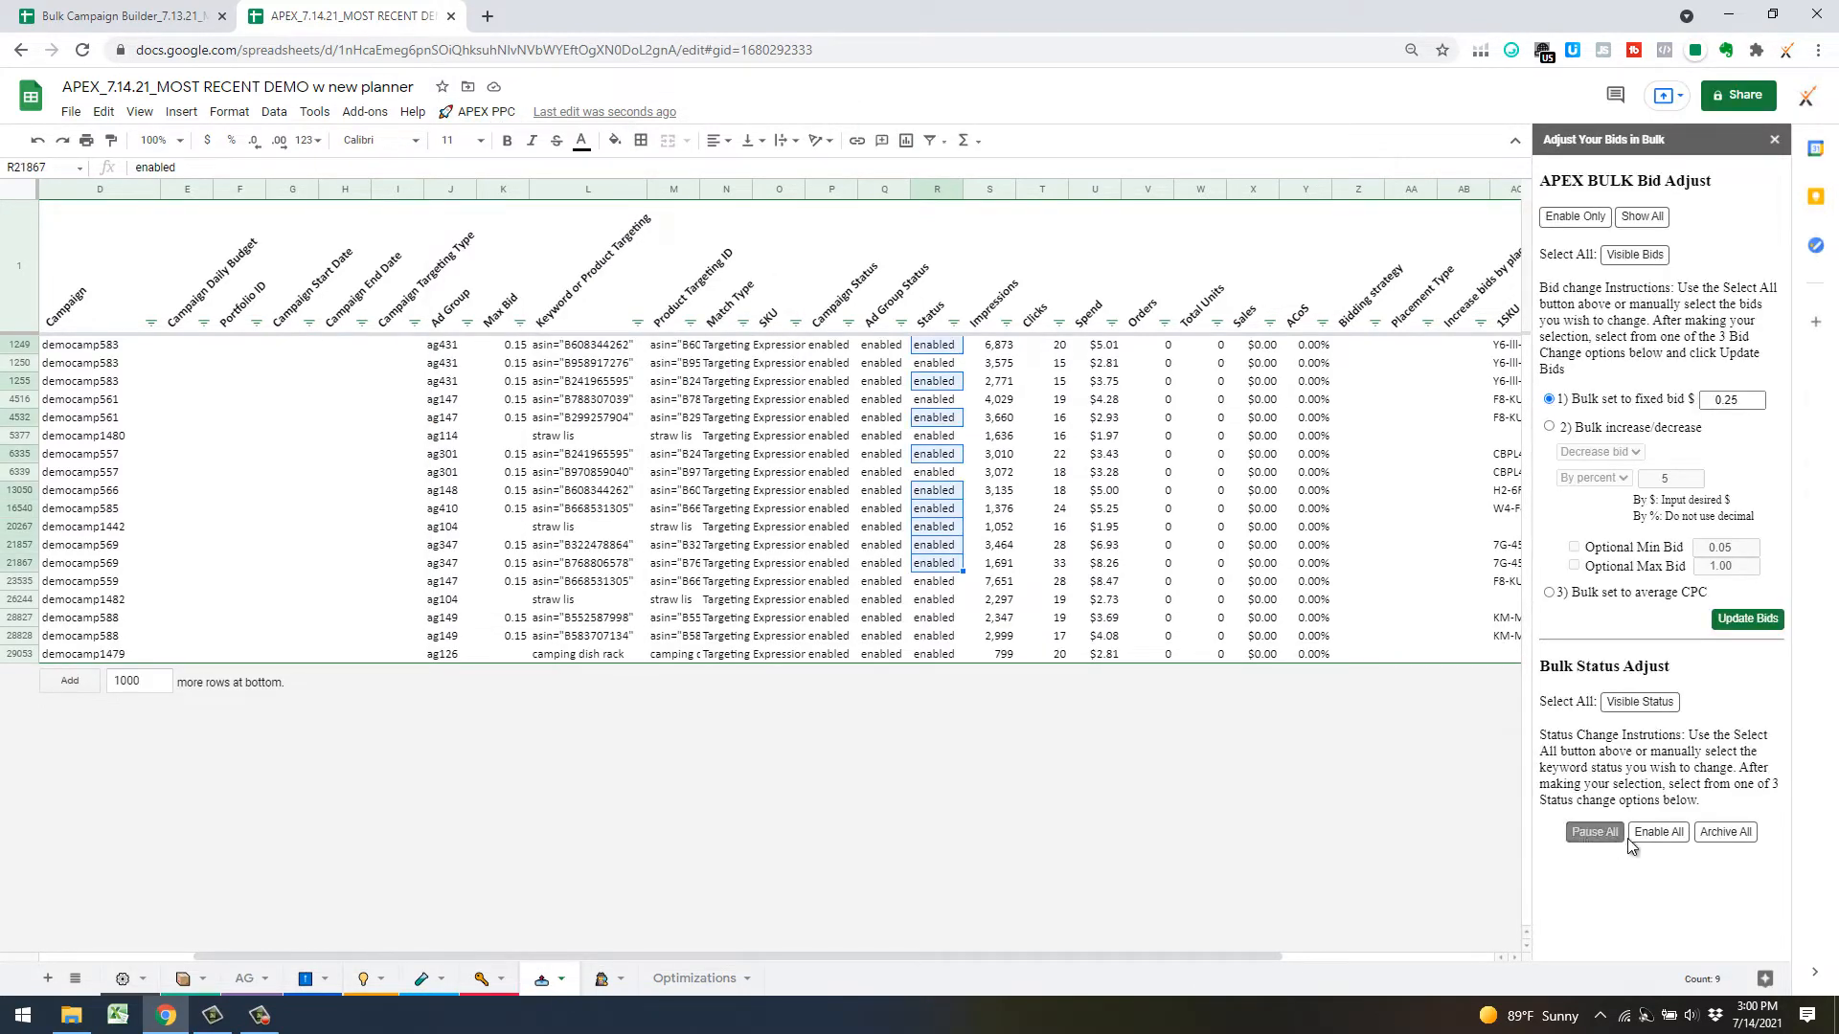
{"action": "left_click", "coordinate": [1591, 837]}
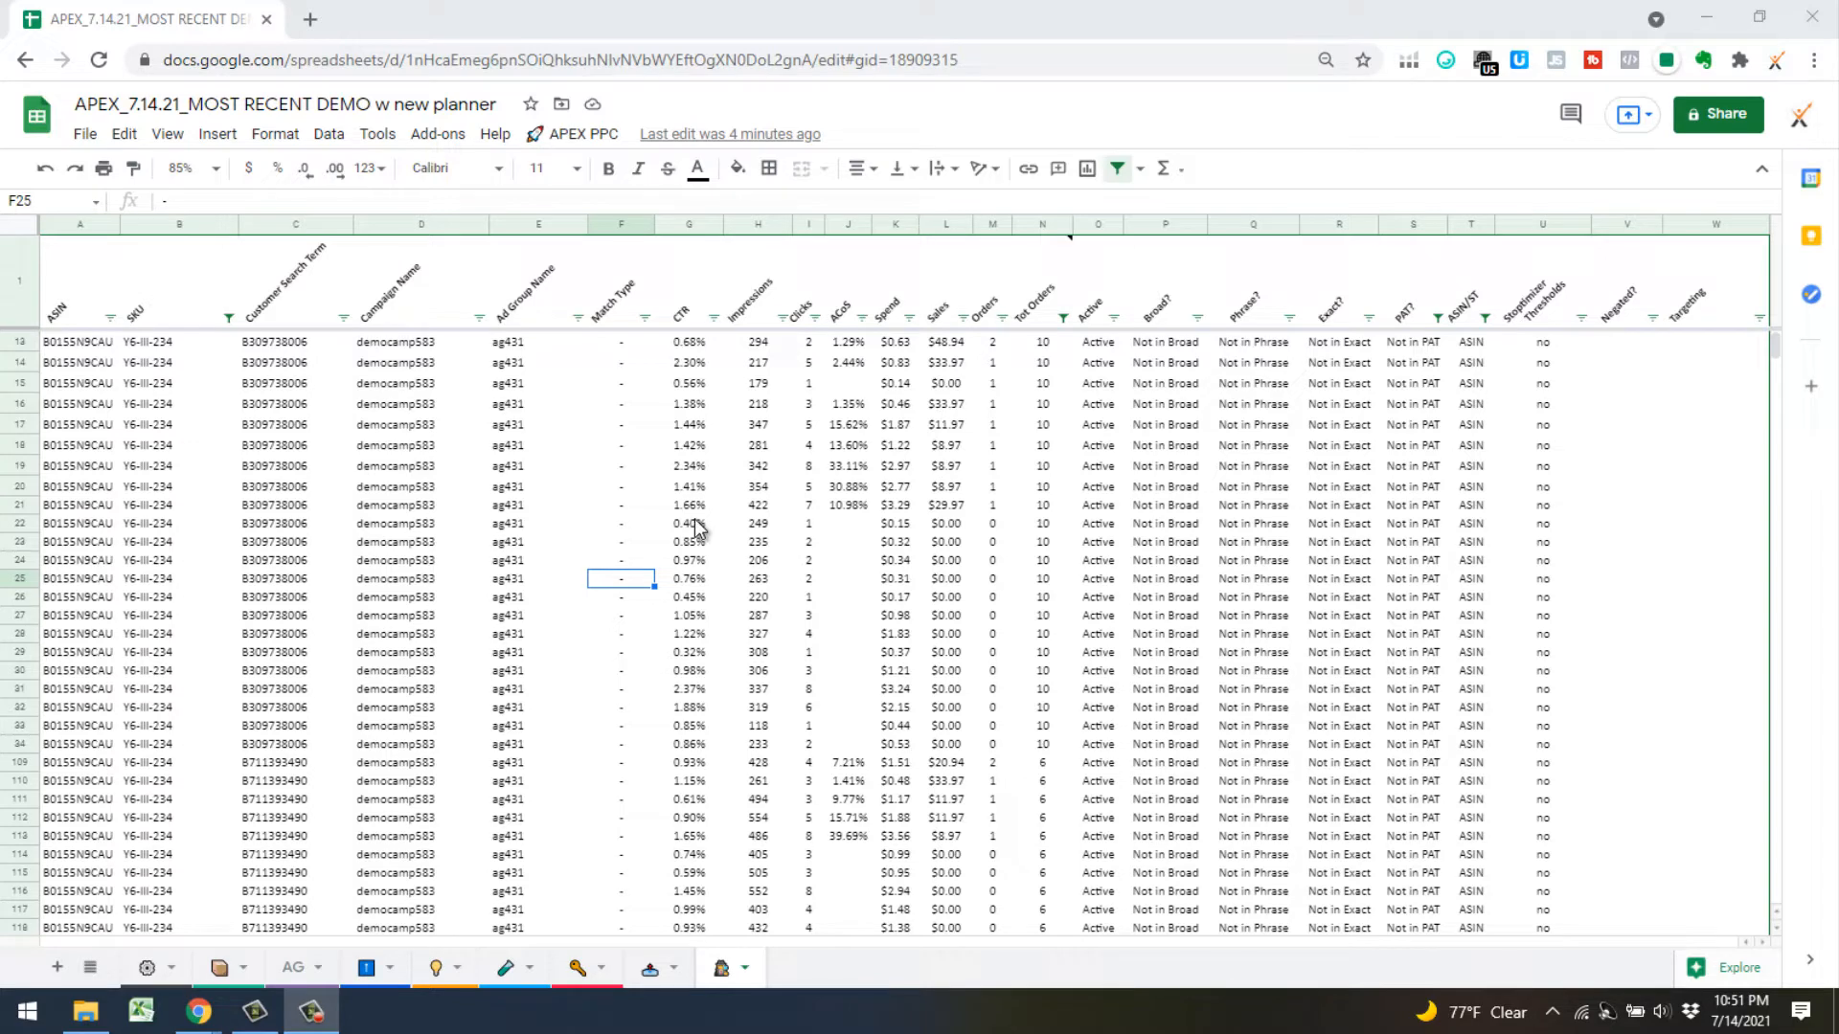
On the STInspector sheet, find search terms using the Orders>0 / Not Already in Exact filter
{"action": "mouse_move", "coordinate": [1040, 239]}
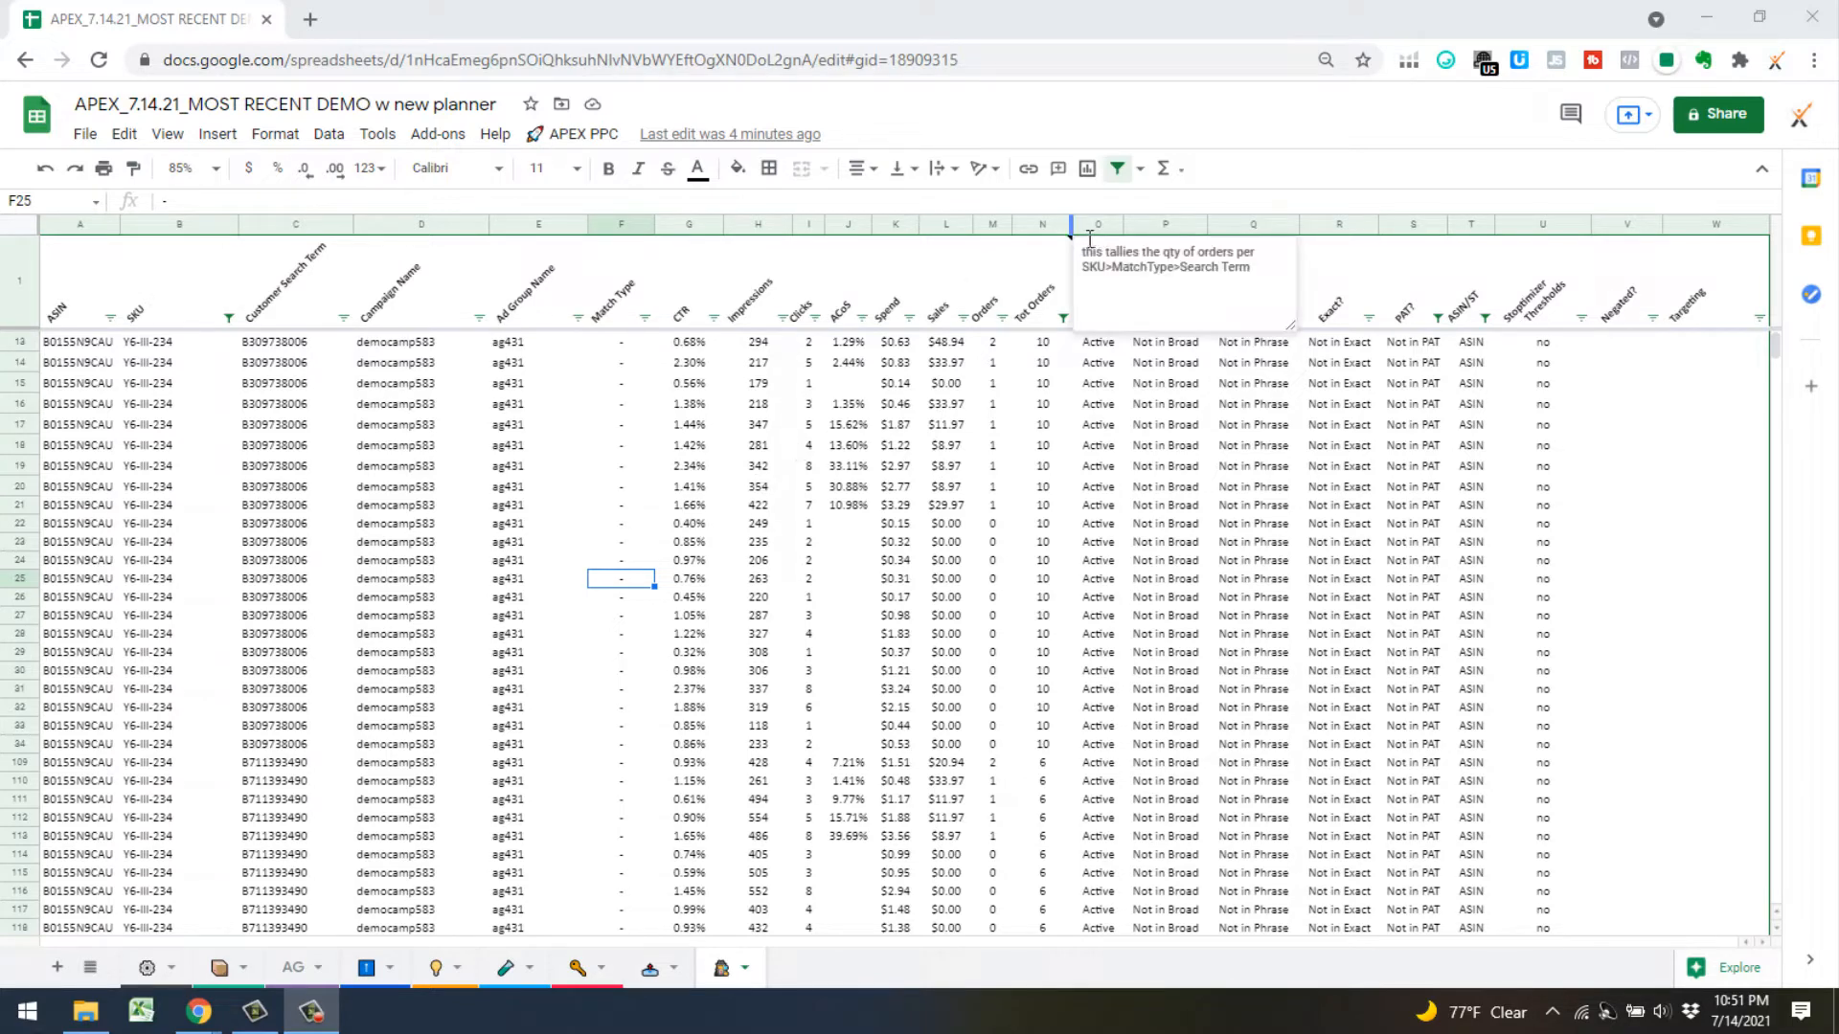
{"action": "left_click", "coordinate": [1362, 542]}
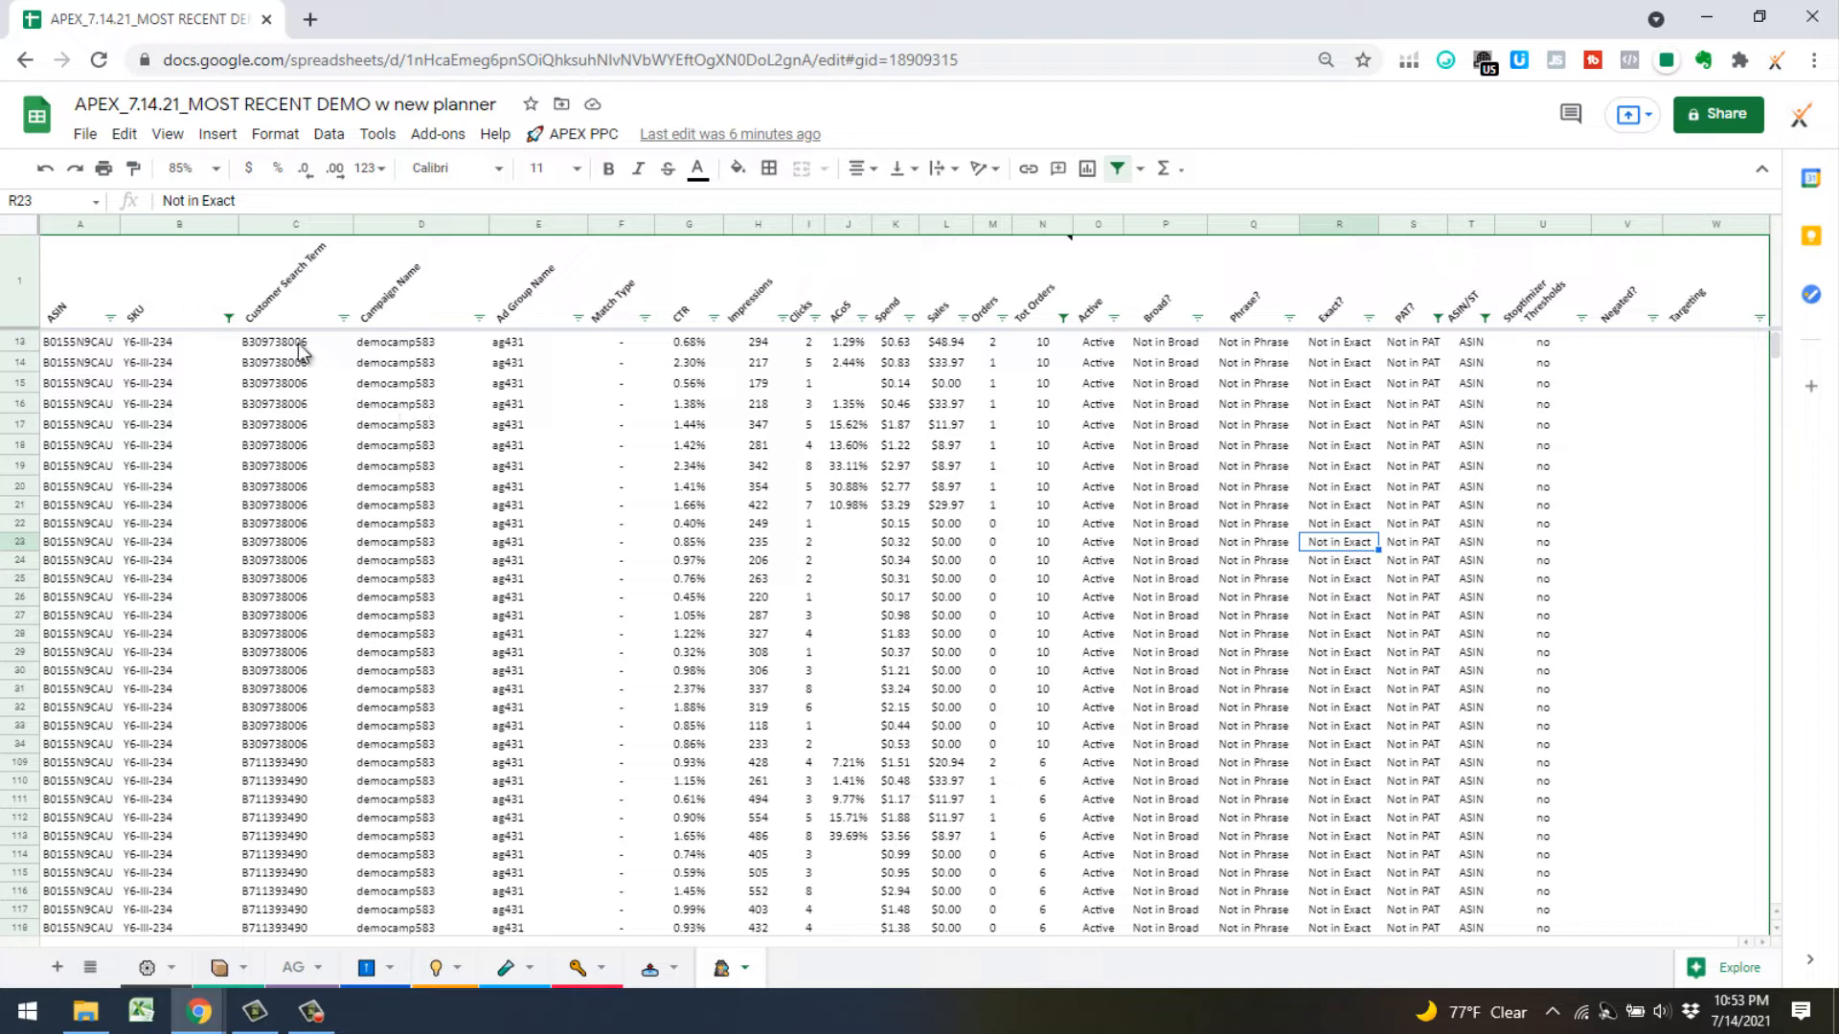
{"action": "scroll", "coordinate": [294, 565], "scroll_direction": "down", "scroll_amount": 2}
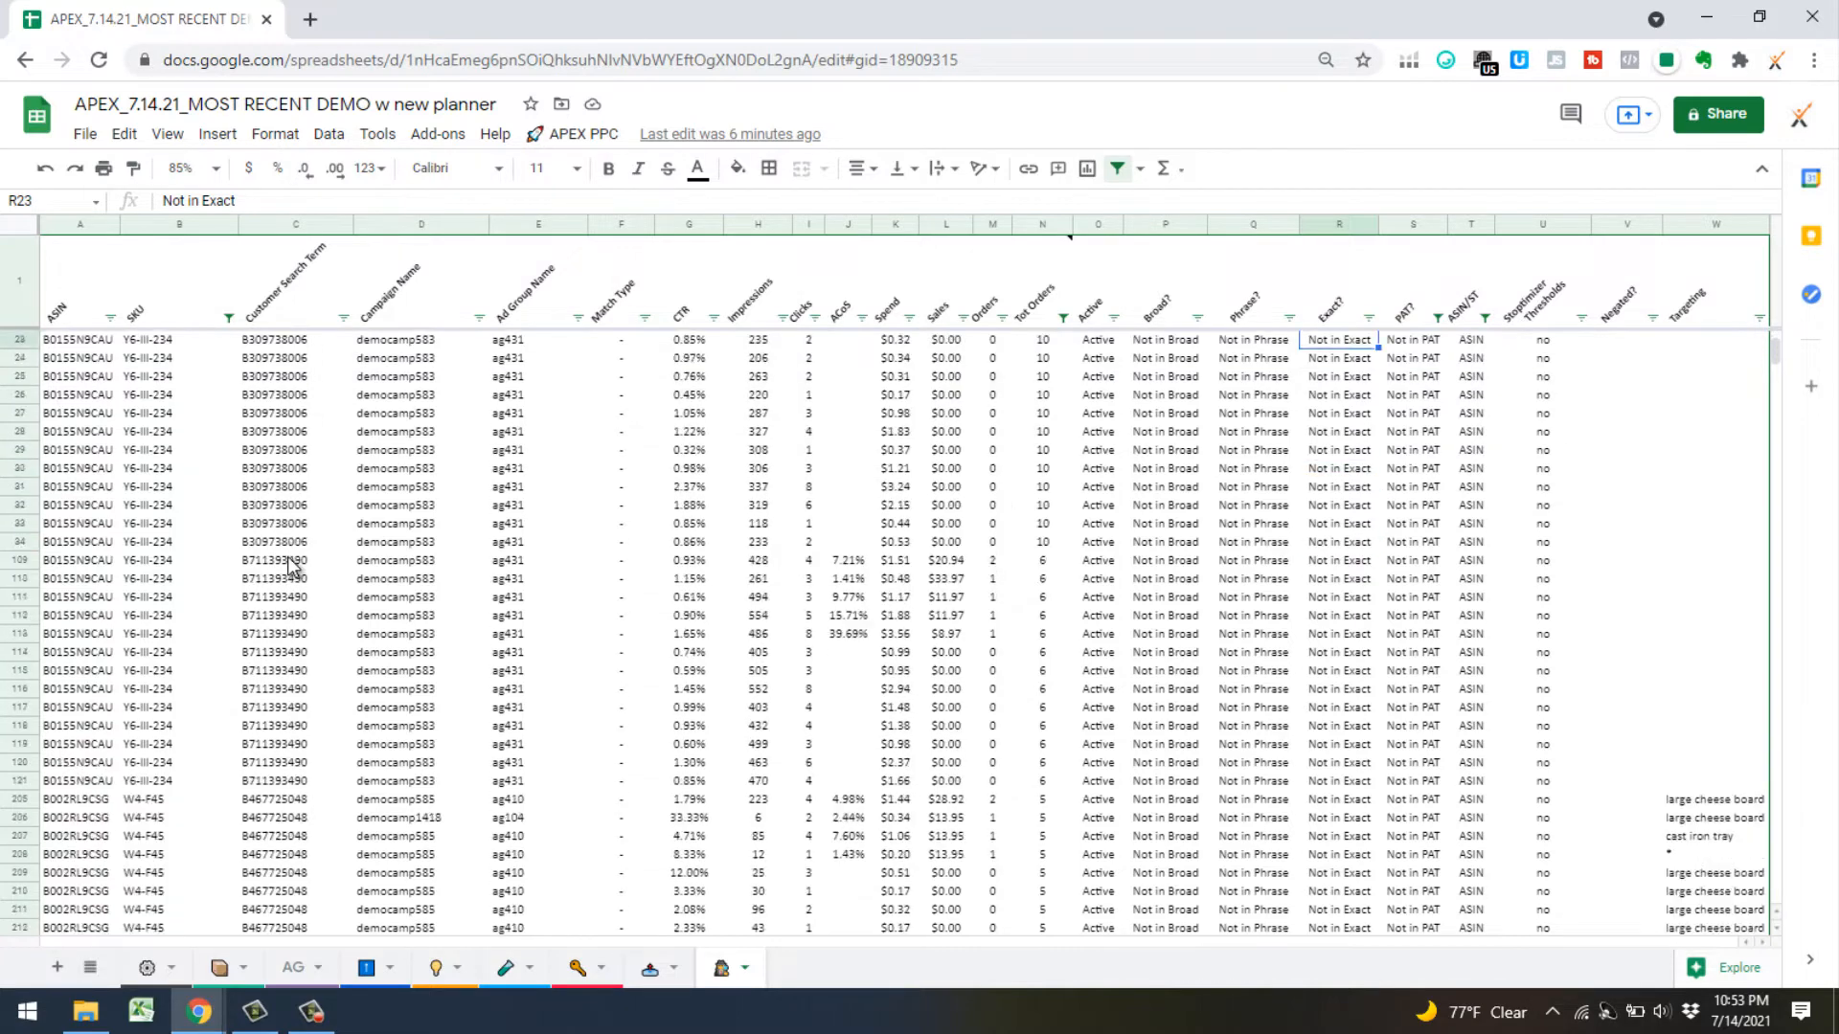
{"action": "scroll", "coordinate": [294, 567], "scroll_direction": "up", "scroll_amount": 2}
{"action": "scroll", "coordinate": [295, 580], "scroll_direction": "down", "scroll_amount": 3}
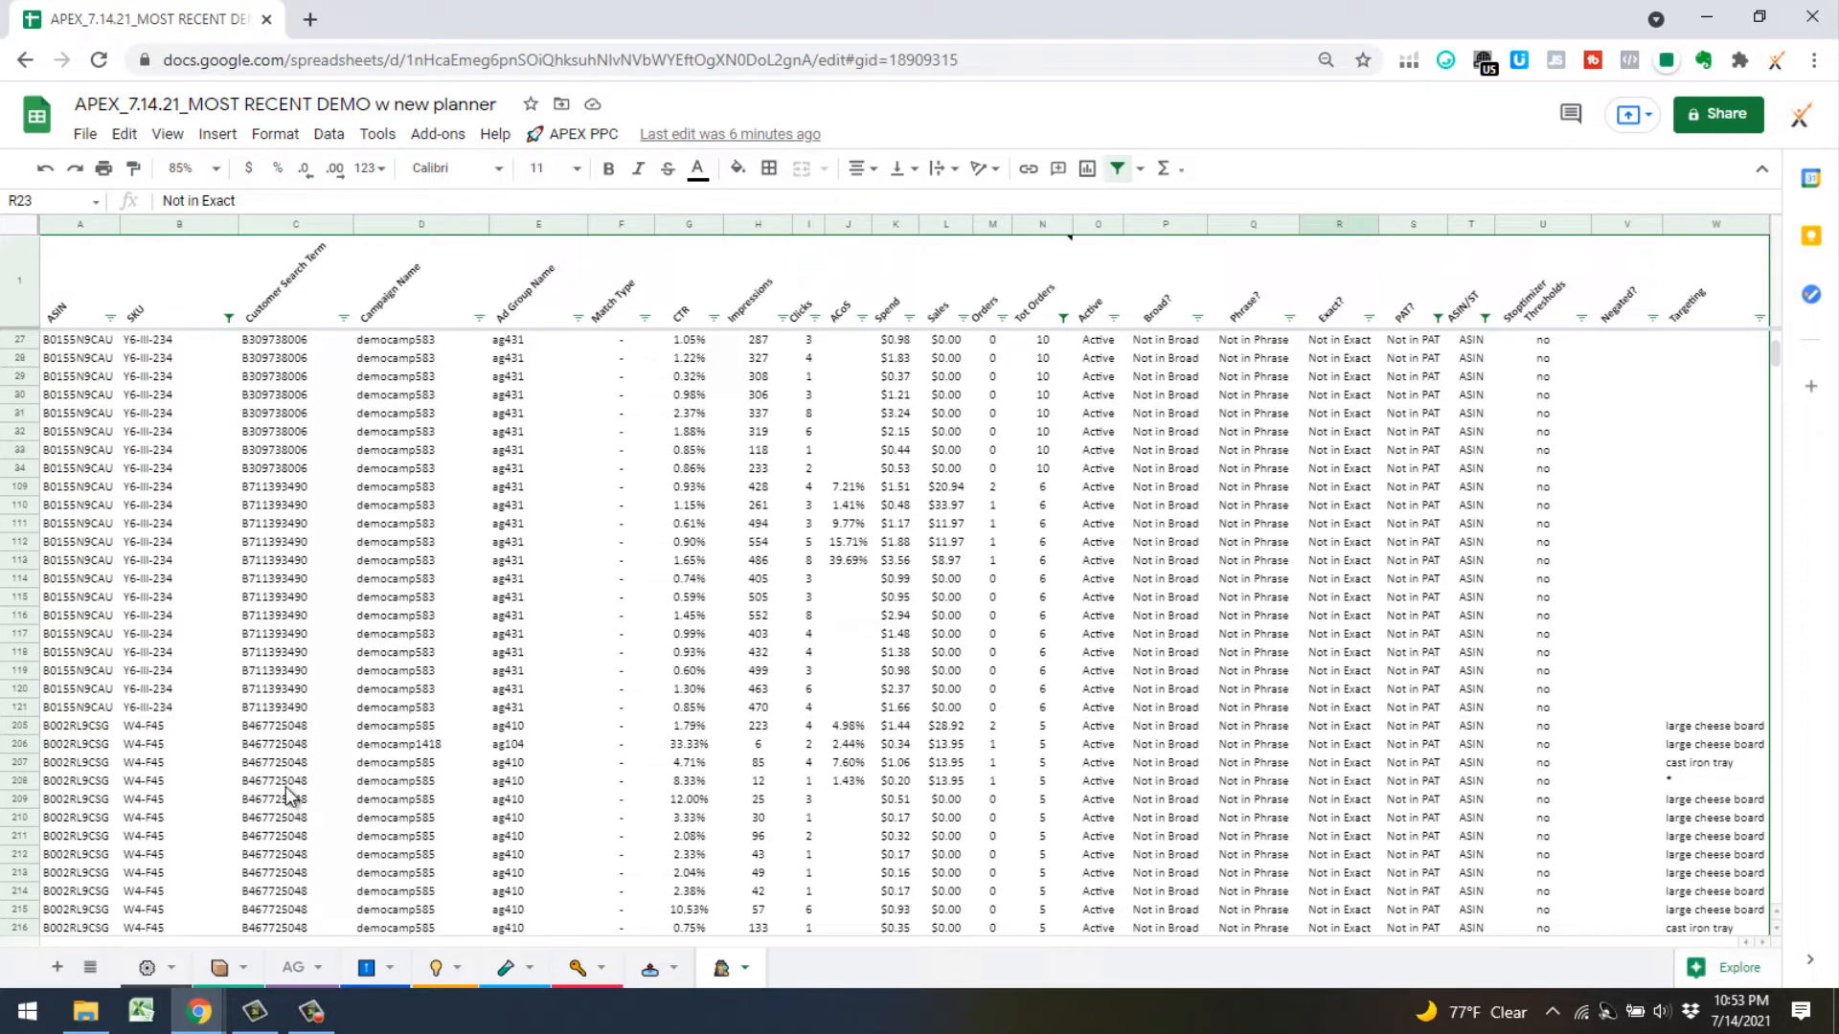
{"action": "left_click", "coordinate": [582, 136]}
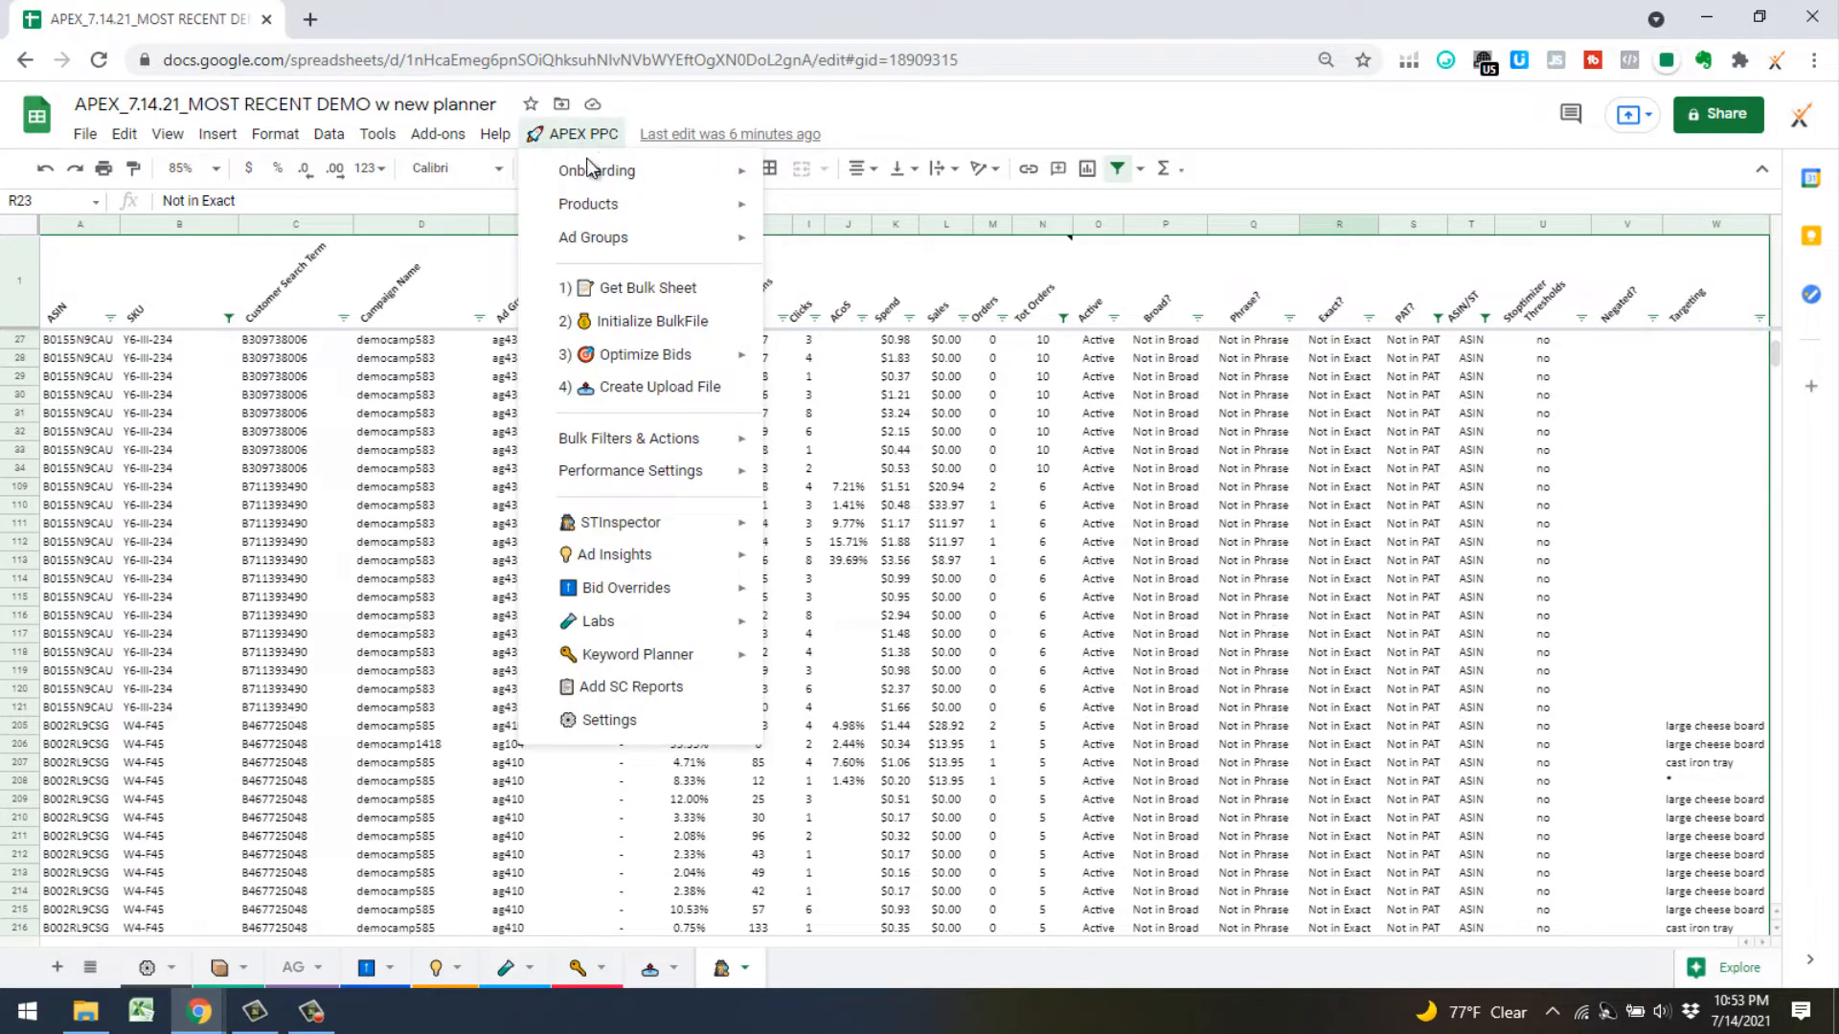
{"action": "mouse_move", "coordinate": [616, 533]}
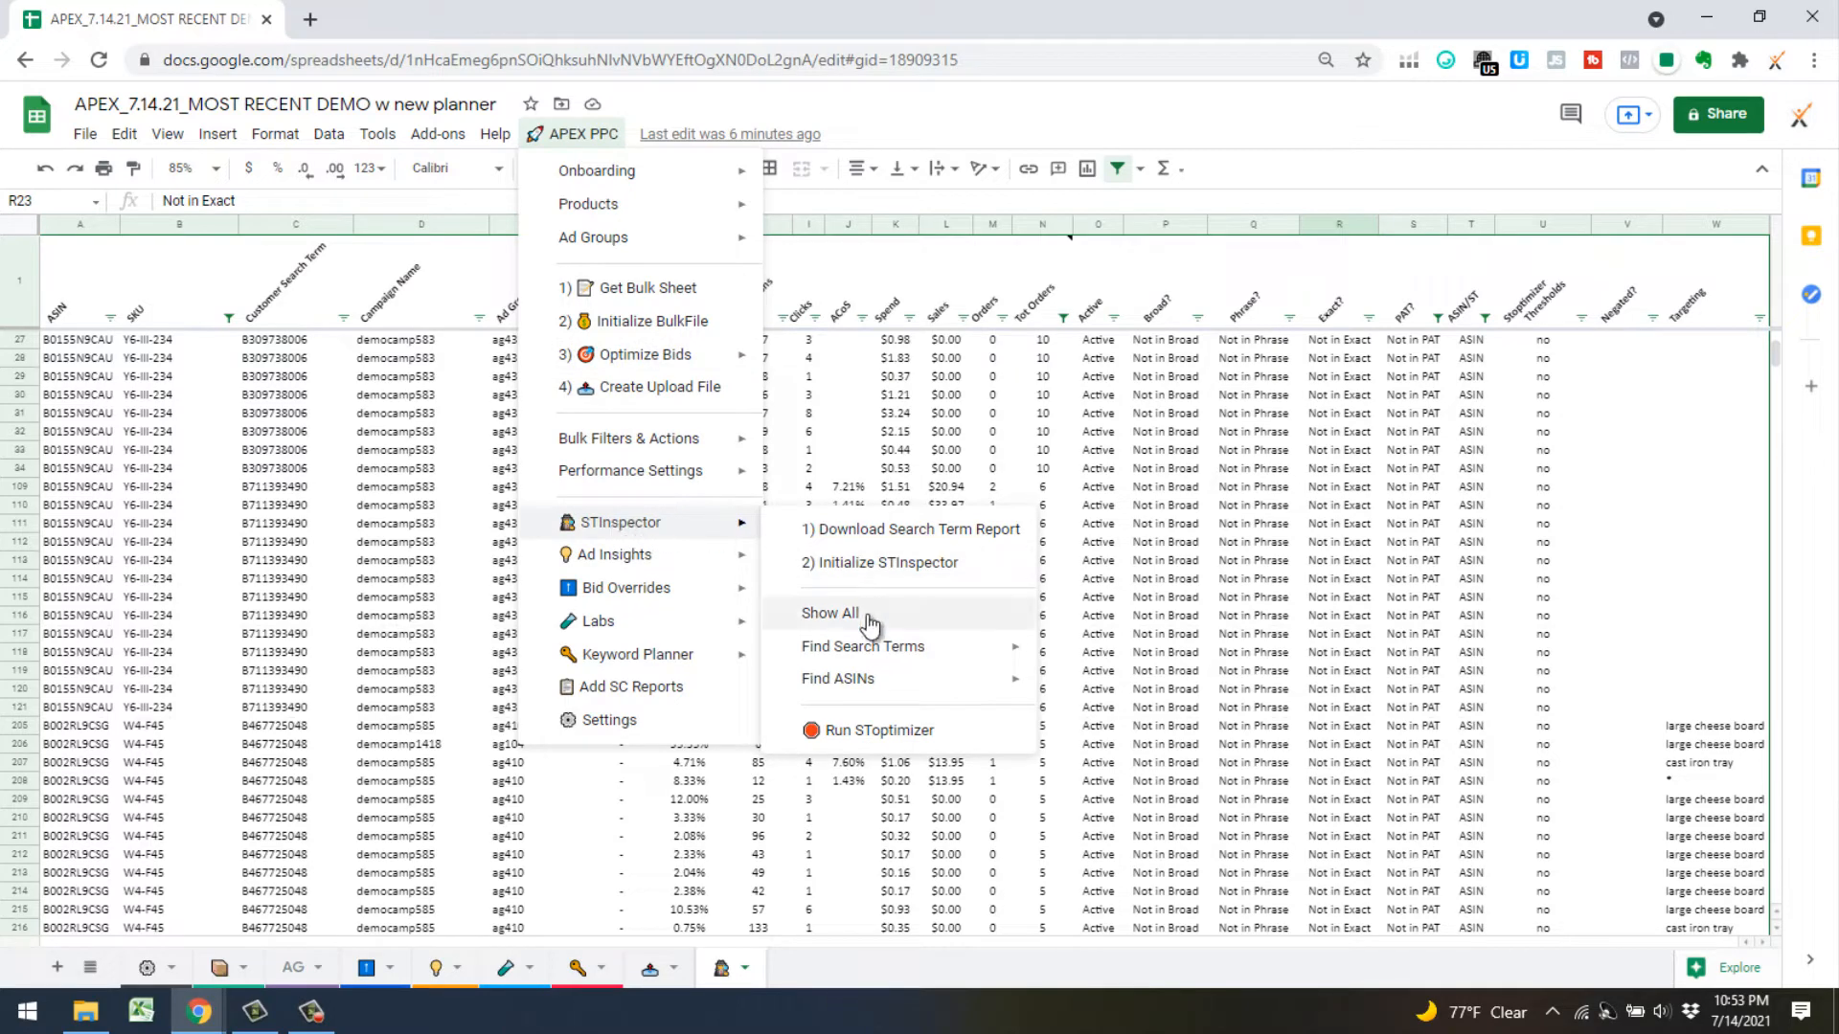
{"action": "mouse_move", "coordinate": [865, 654]}
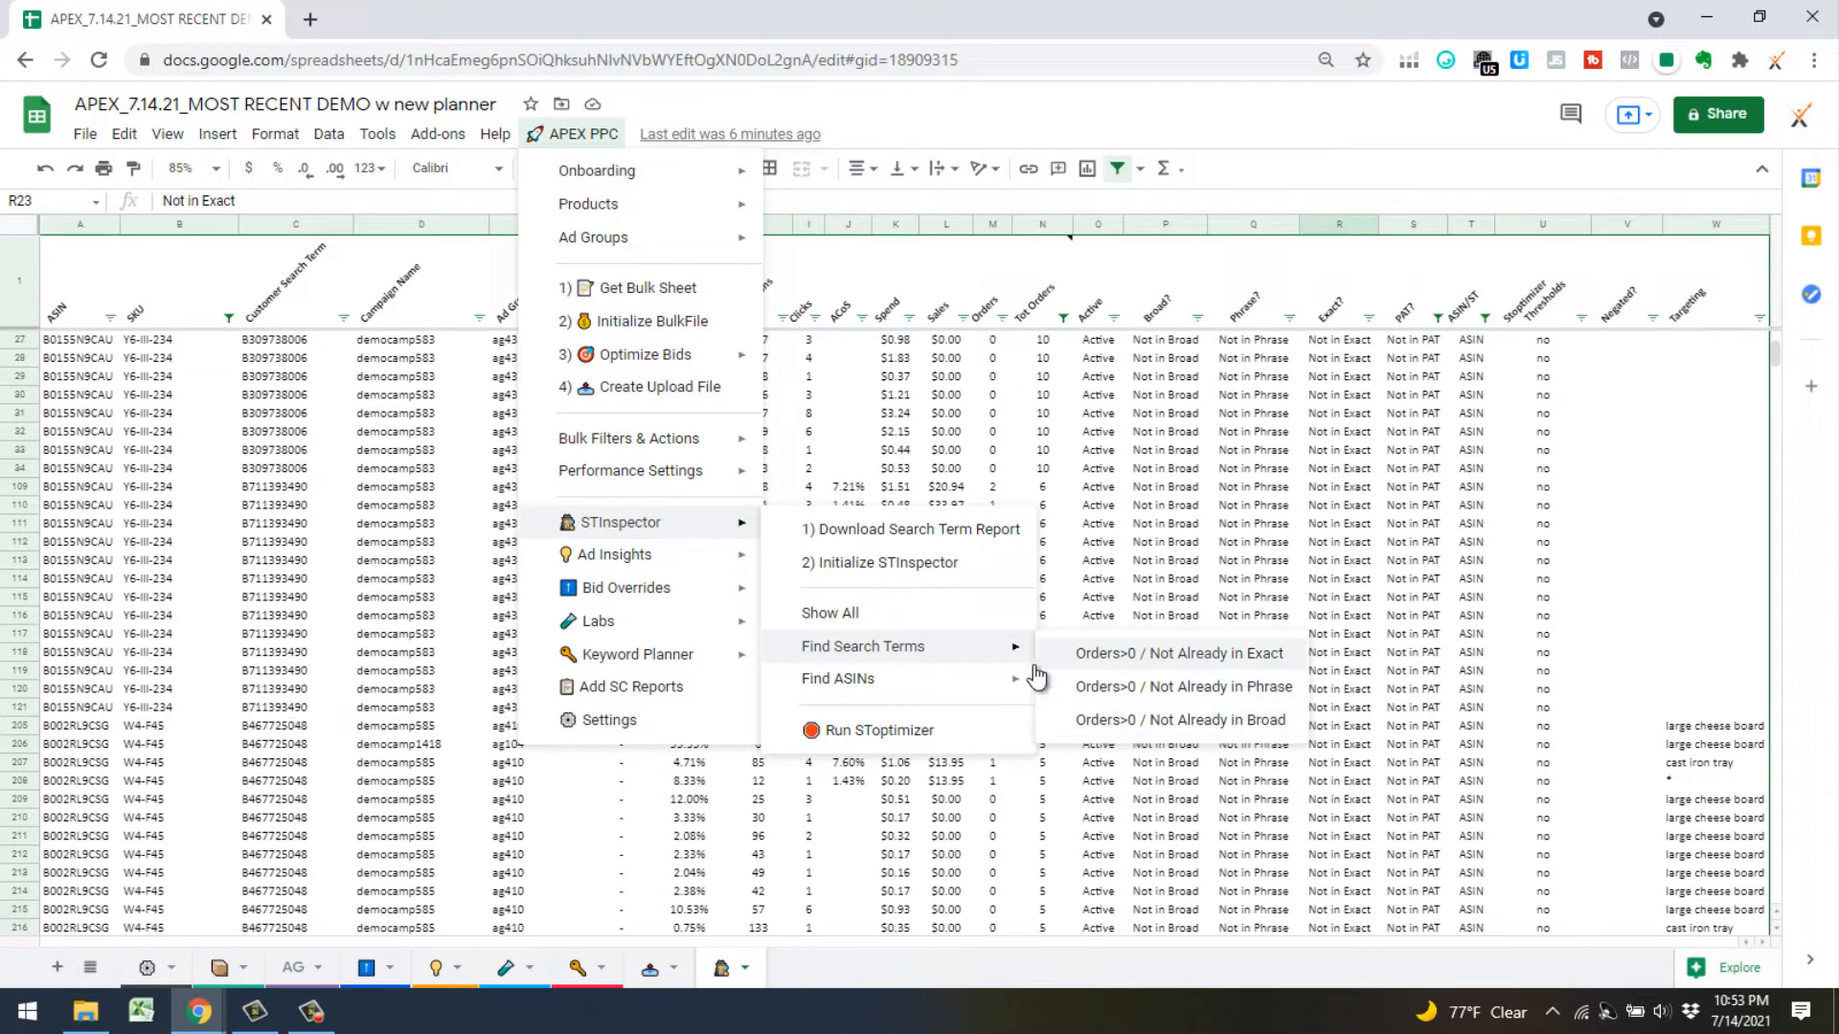
{"action": "mouse_move", "coordinate": [953, 689]}
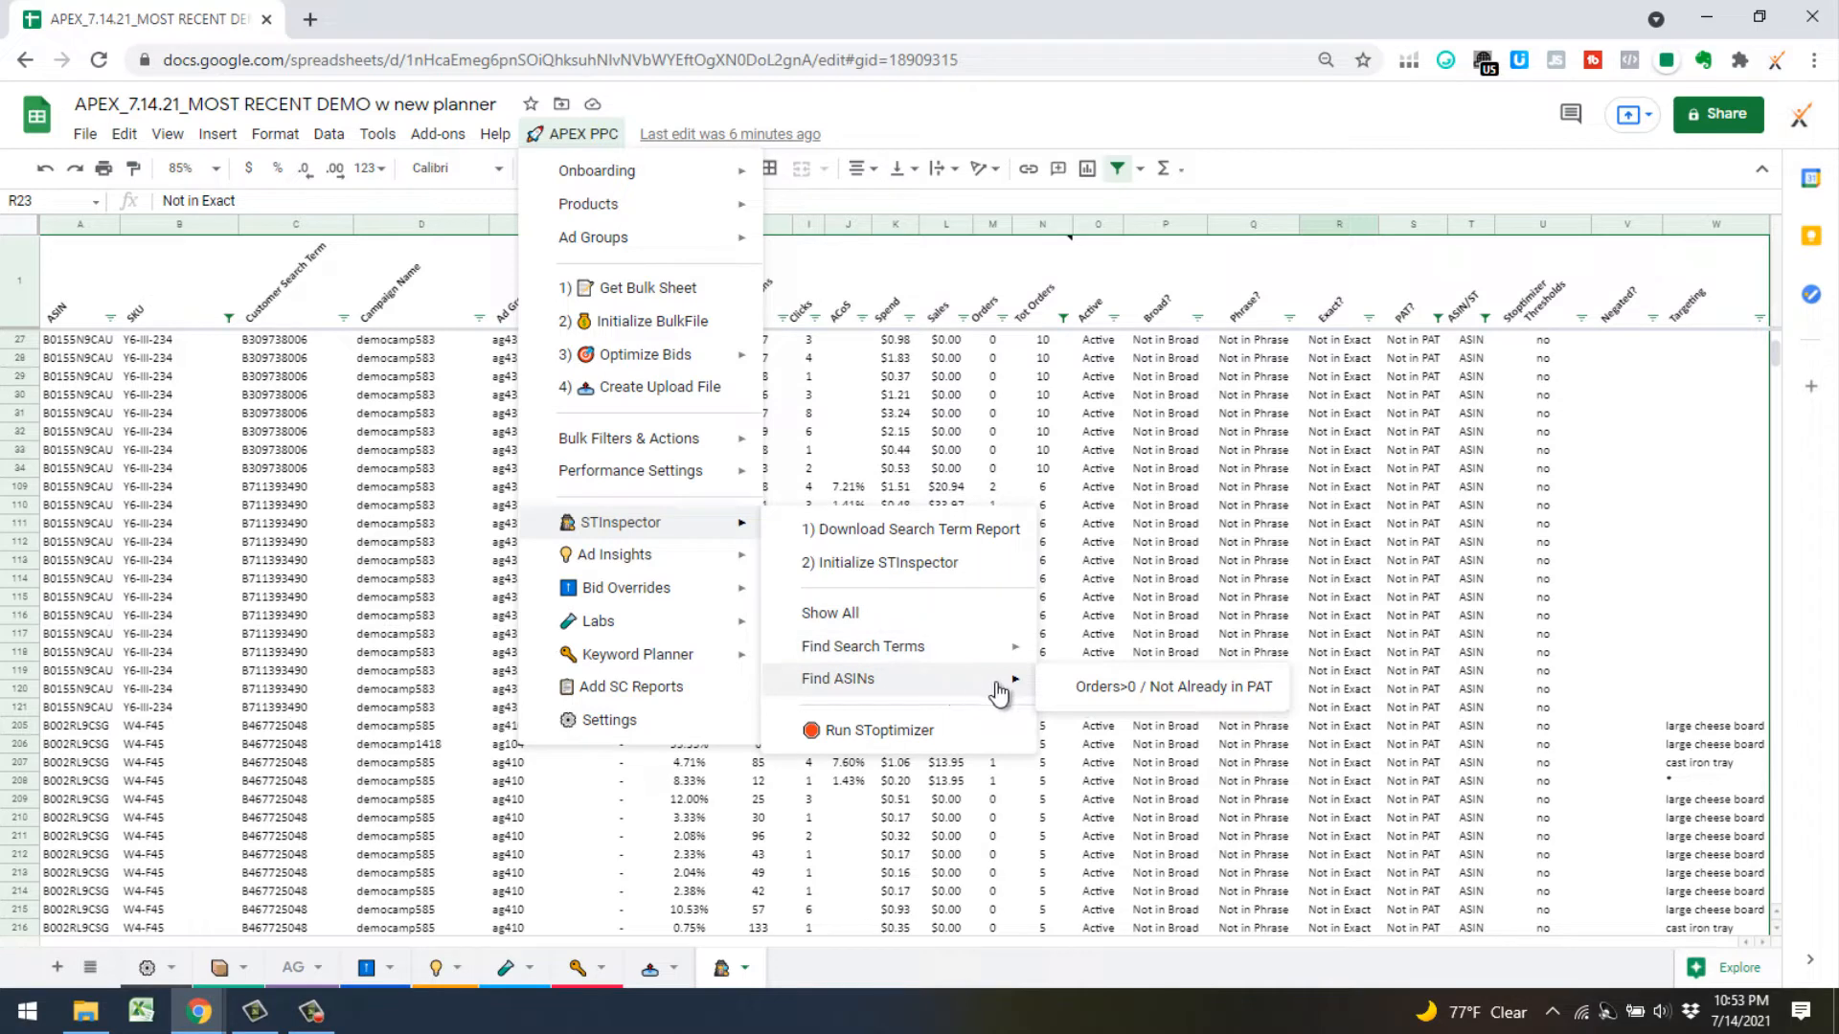
{"action": "mouse_move", "coordinate": [990, 659]}
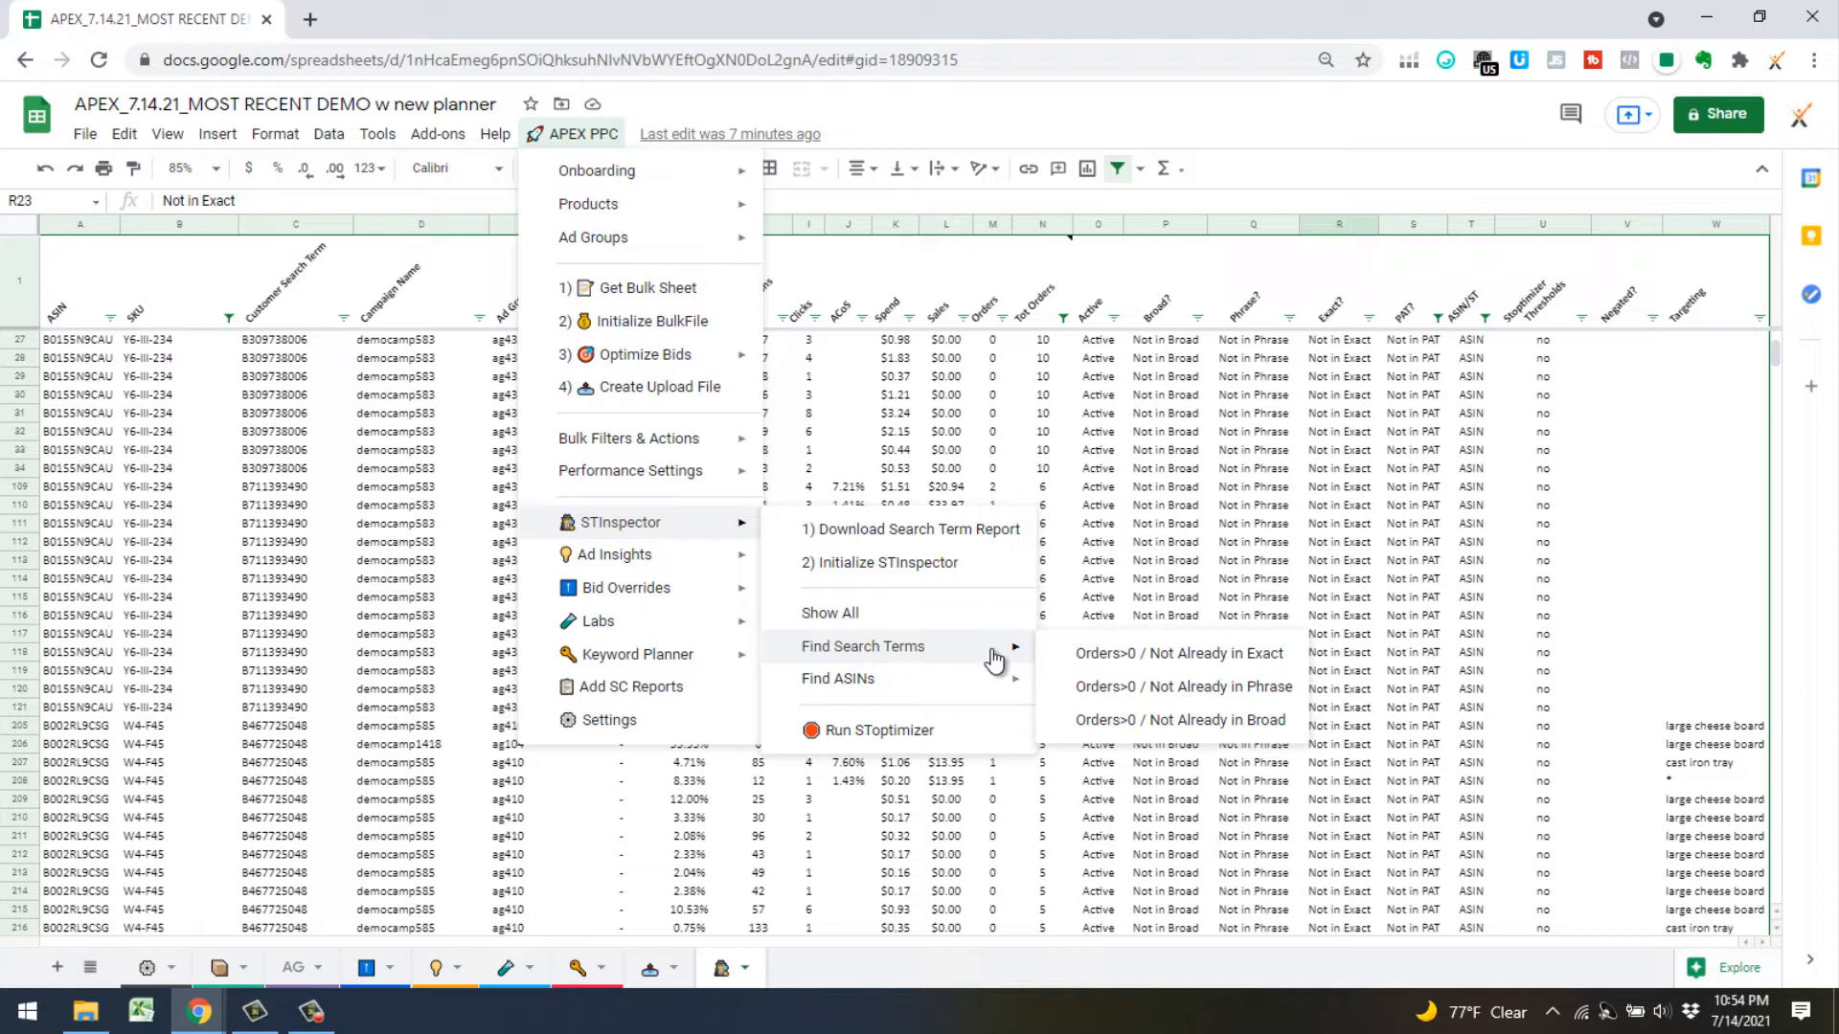
{"action": "left_click", "coordinate": [1150, 655]}
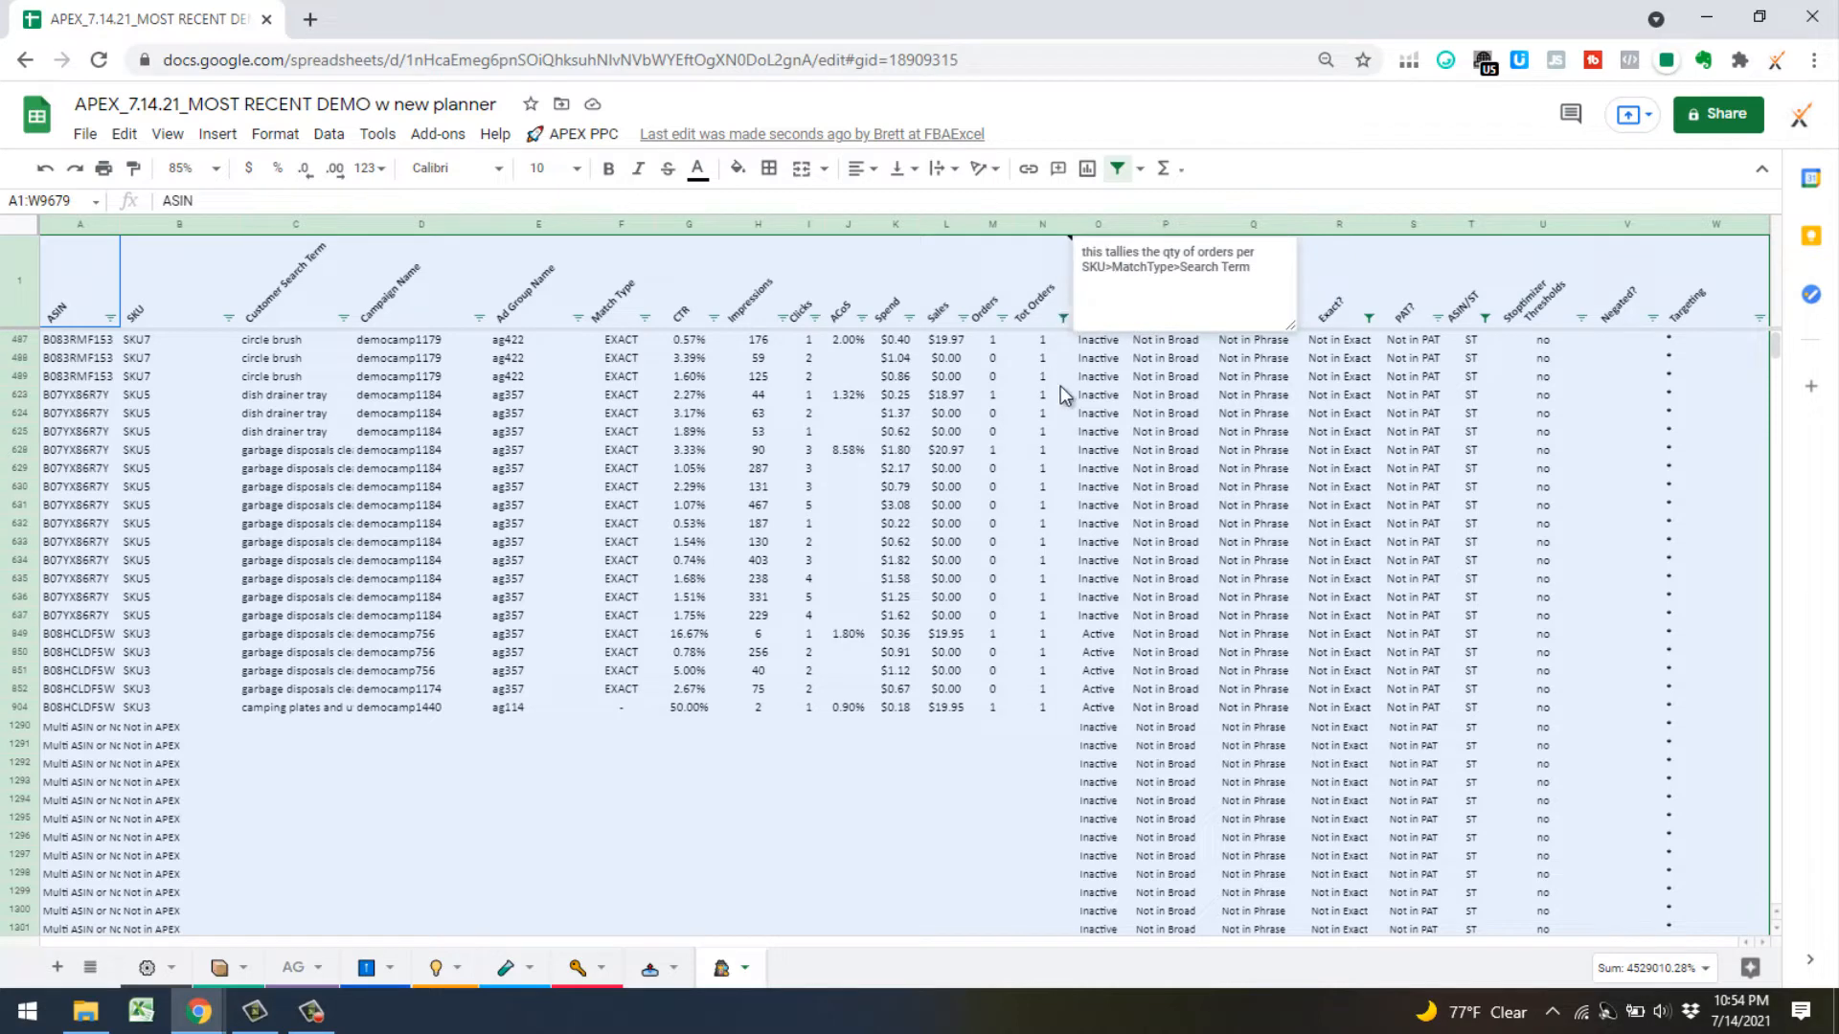
Filter the Tot Orders column to exclude blanks, 1 and 2
{"action": "scroll", "coordinate": [1050, 504], "scroll_direction": "down", "scroll_amount": 3}
{"action": "scroll", "coordinate": [1054, 508], "scroll_direction": "up", "scroll_amount": 3}
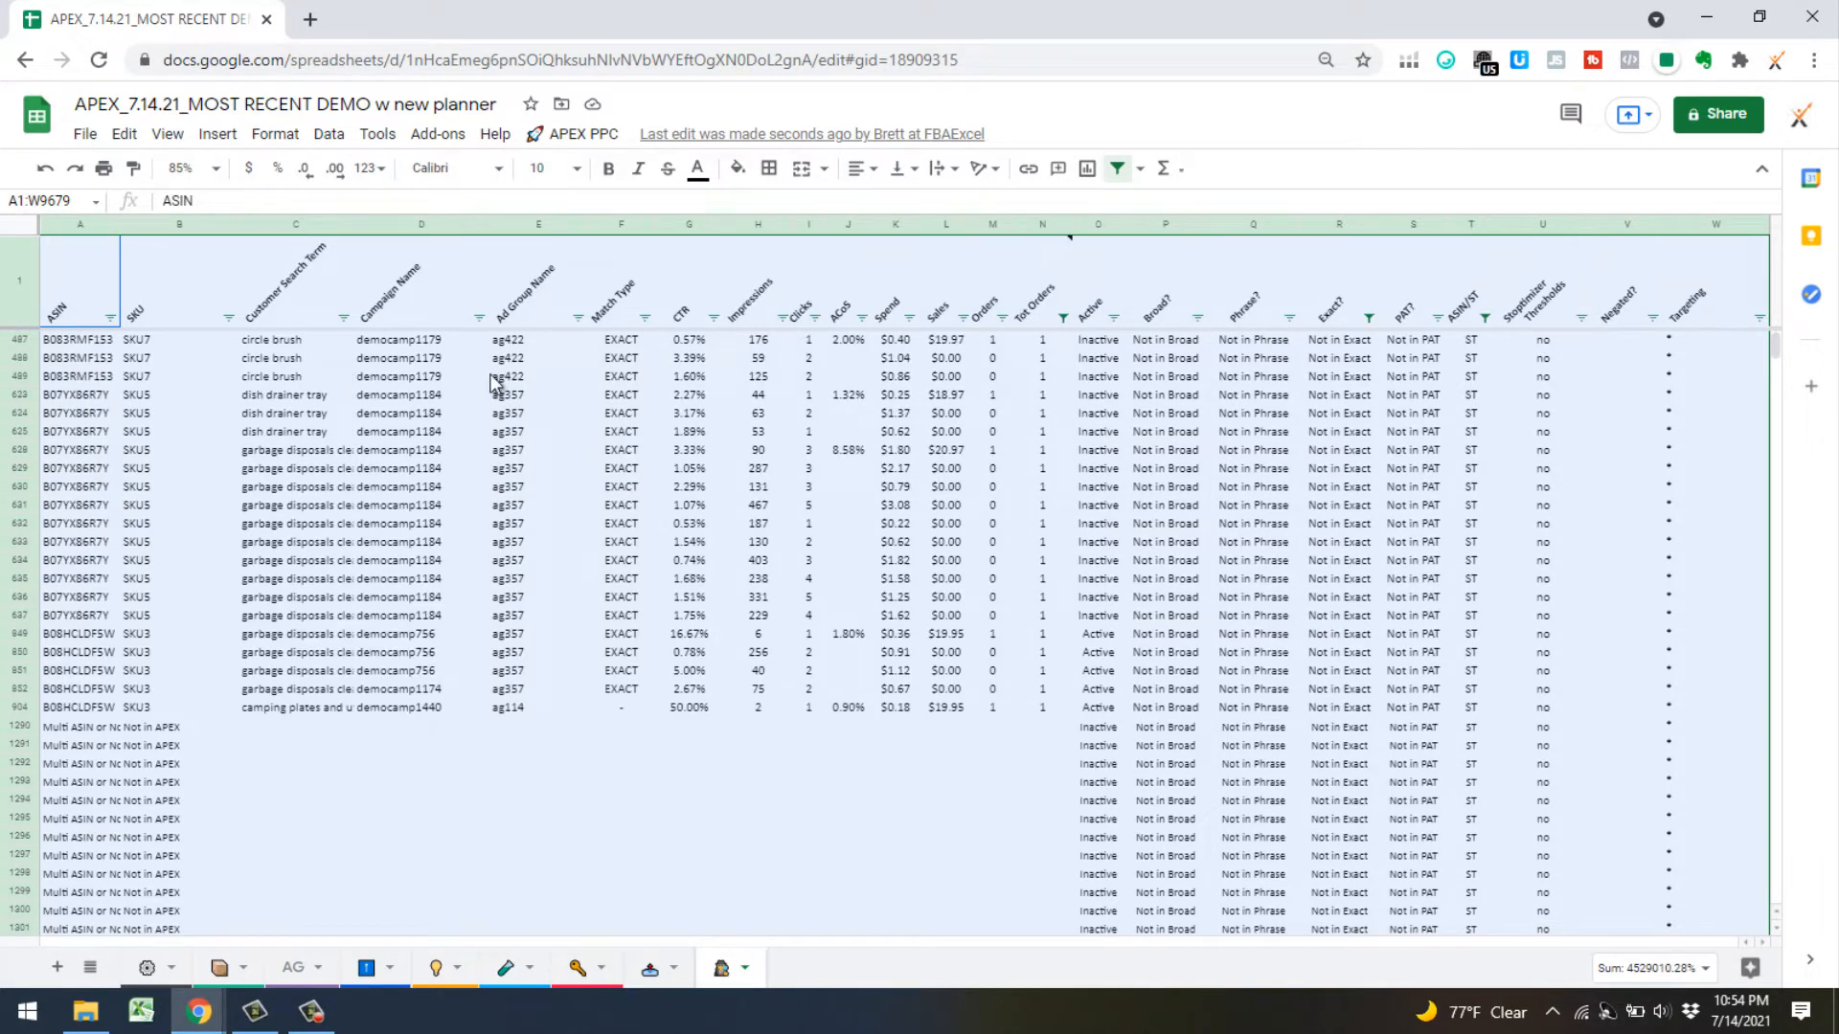
{"action": "left_click", "coordinate": [1043, 451]}
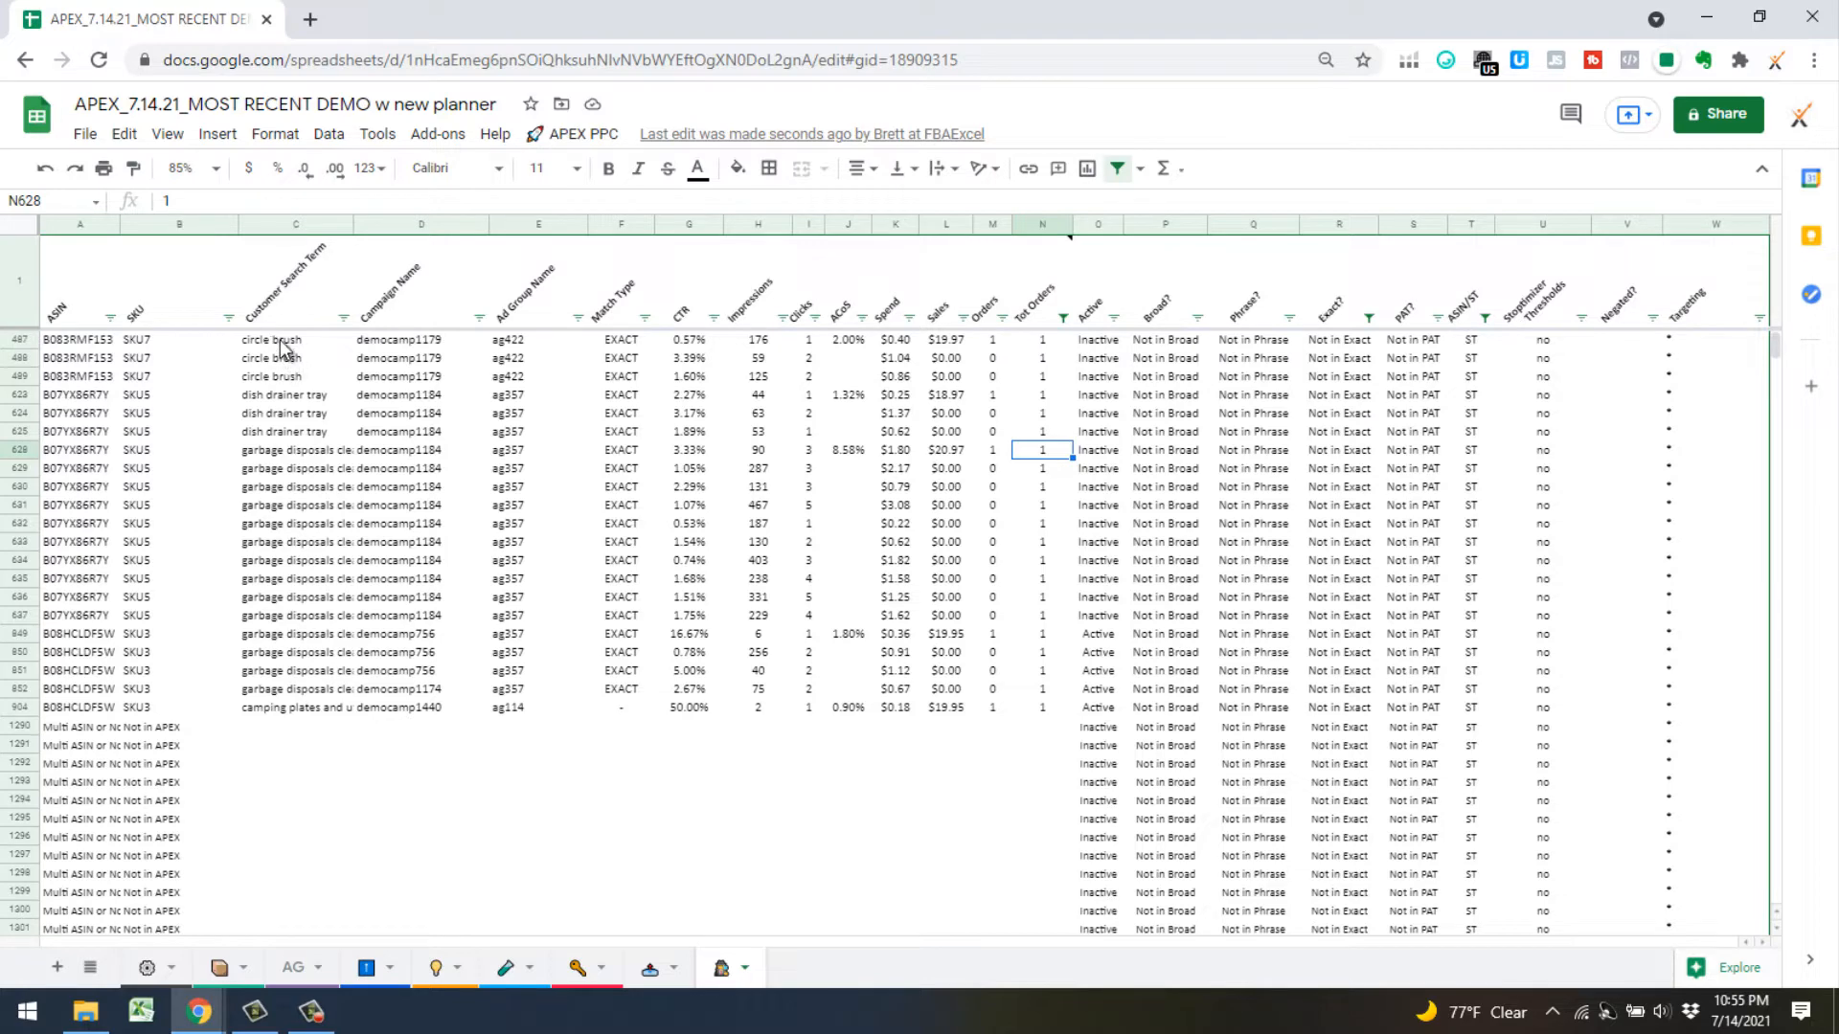
{"action": "left_click", "coordinate": [1063, 318]}
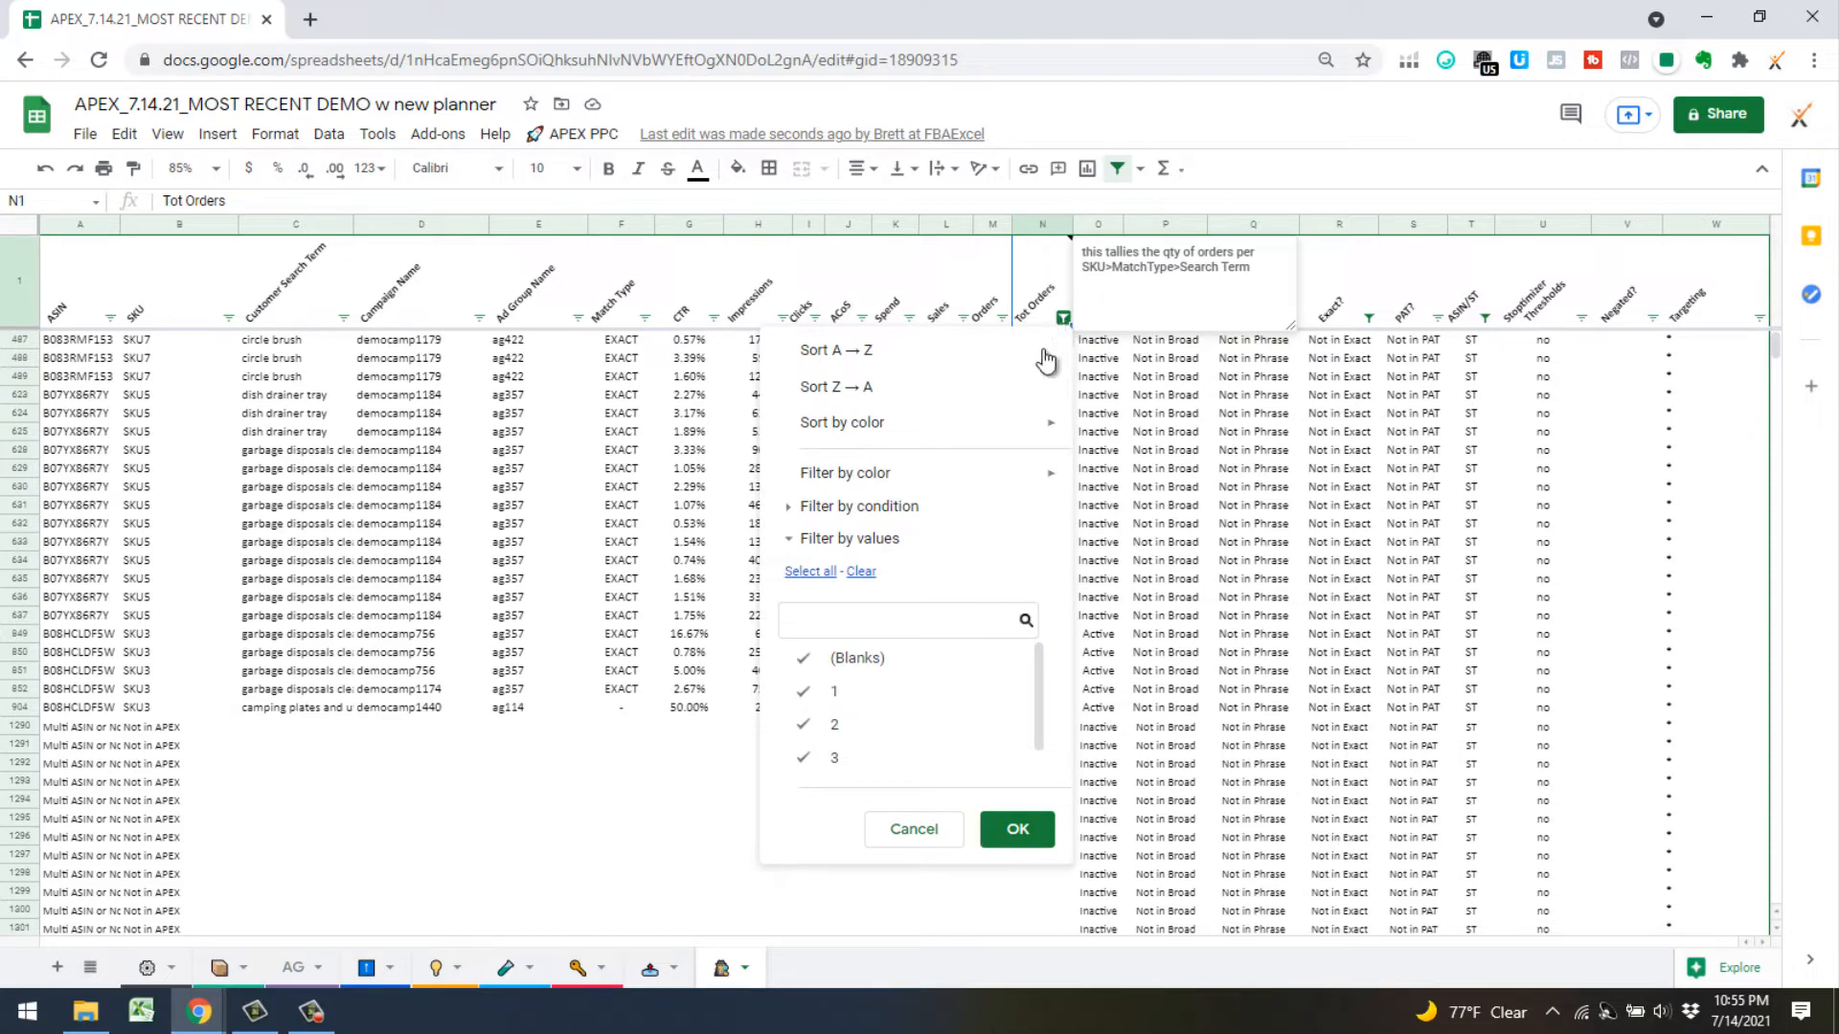
{"action": "left_click", "coordinate": [812, 658]}
{"action": "left_click", "coordinate": [808, 726]}
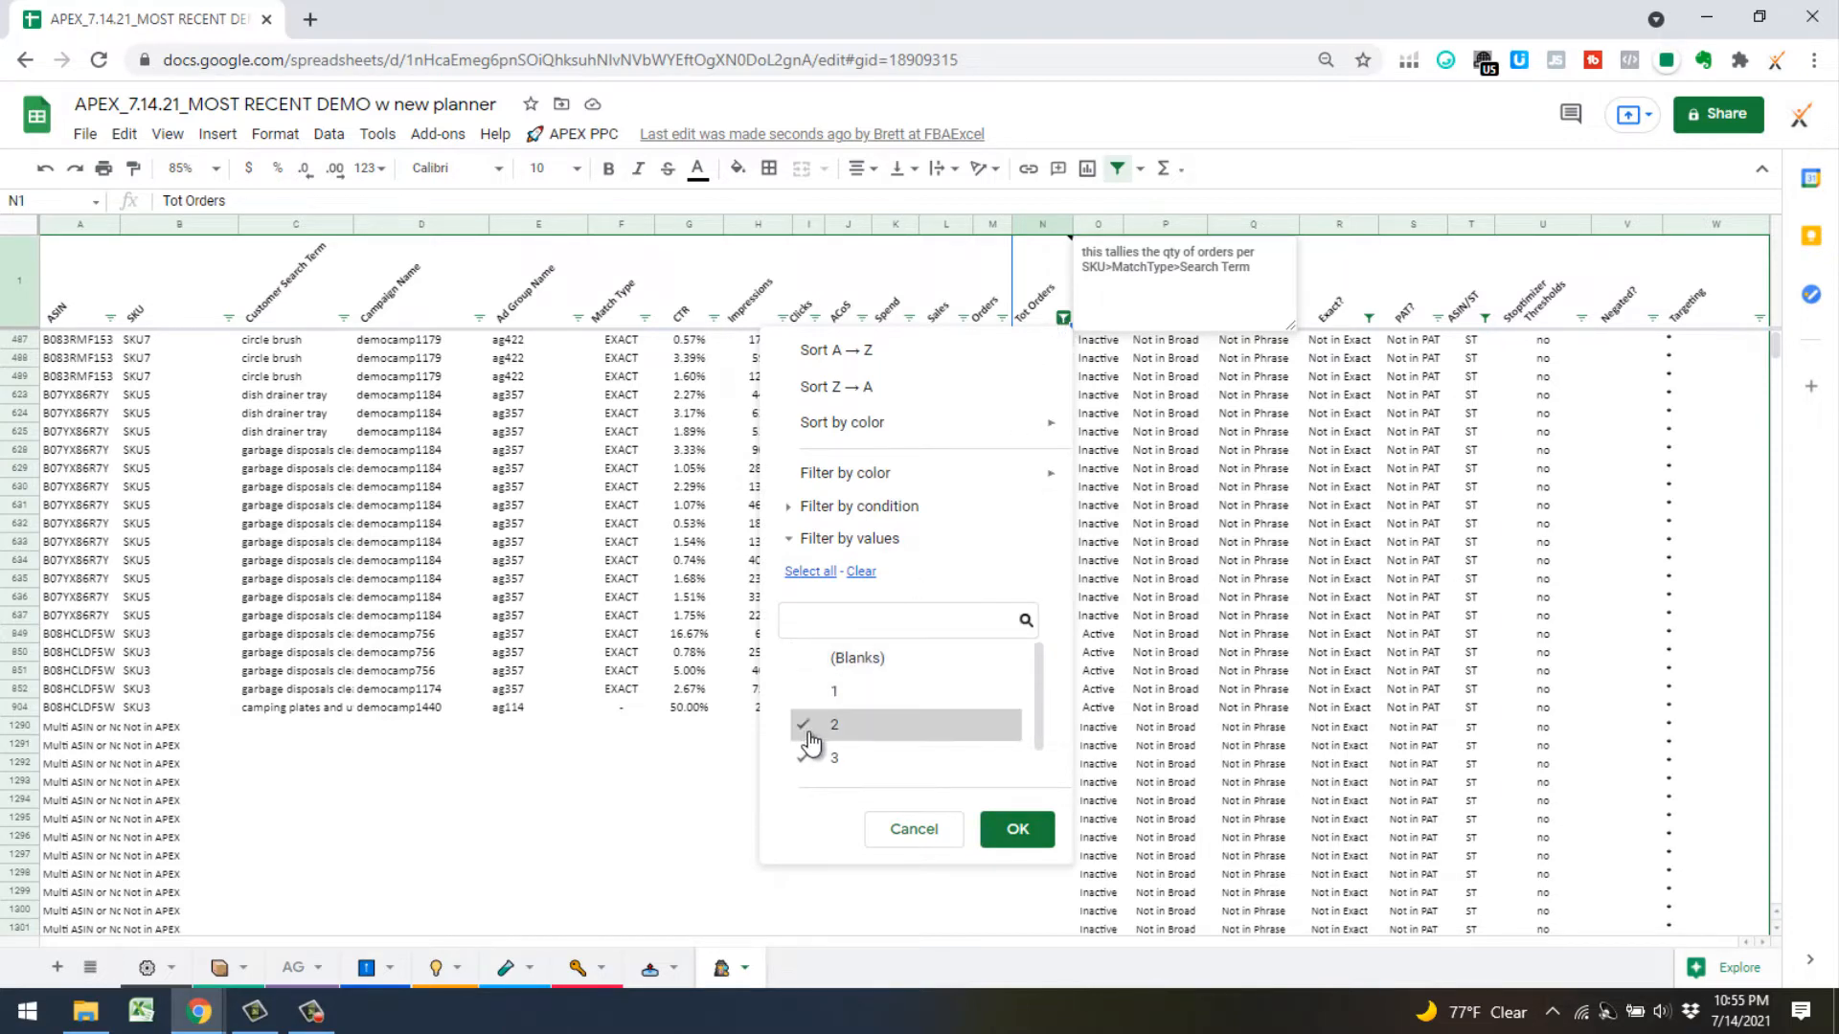
{"action": "left_click", "coordinate": [1022, 831]}
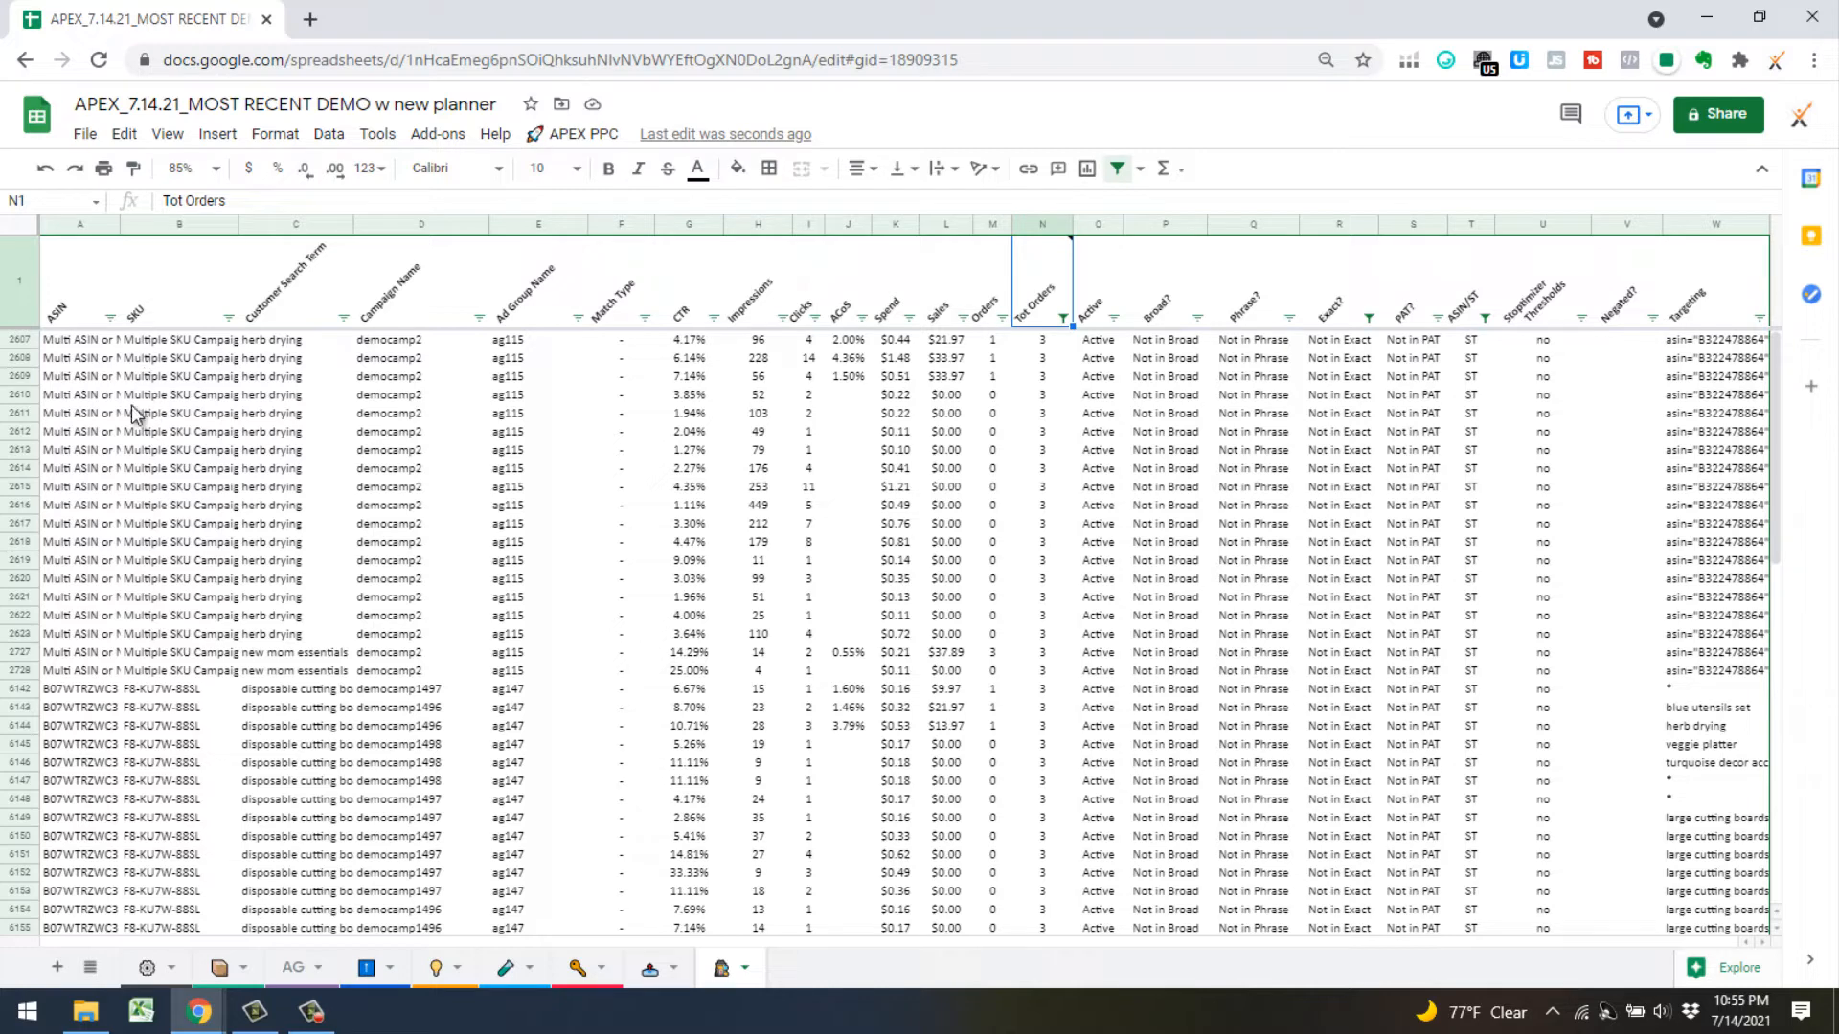
Filter the SKU column to exclude Multiple SKU Campaign
{"action": "left_click", "coordinate": [228, 317]}
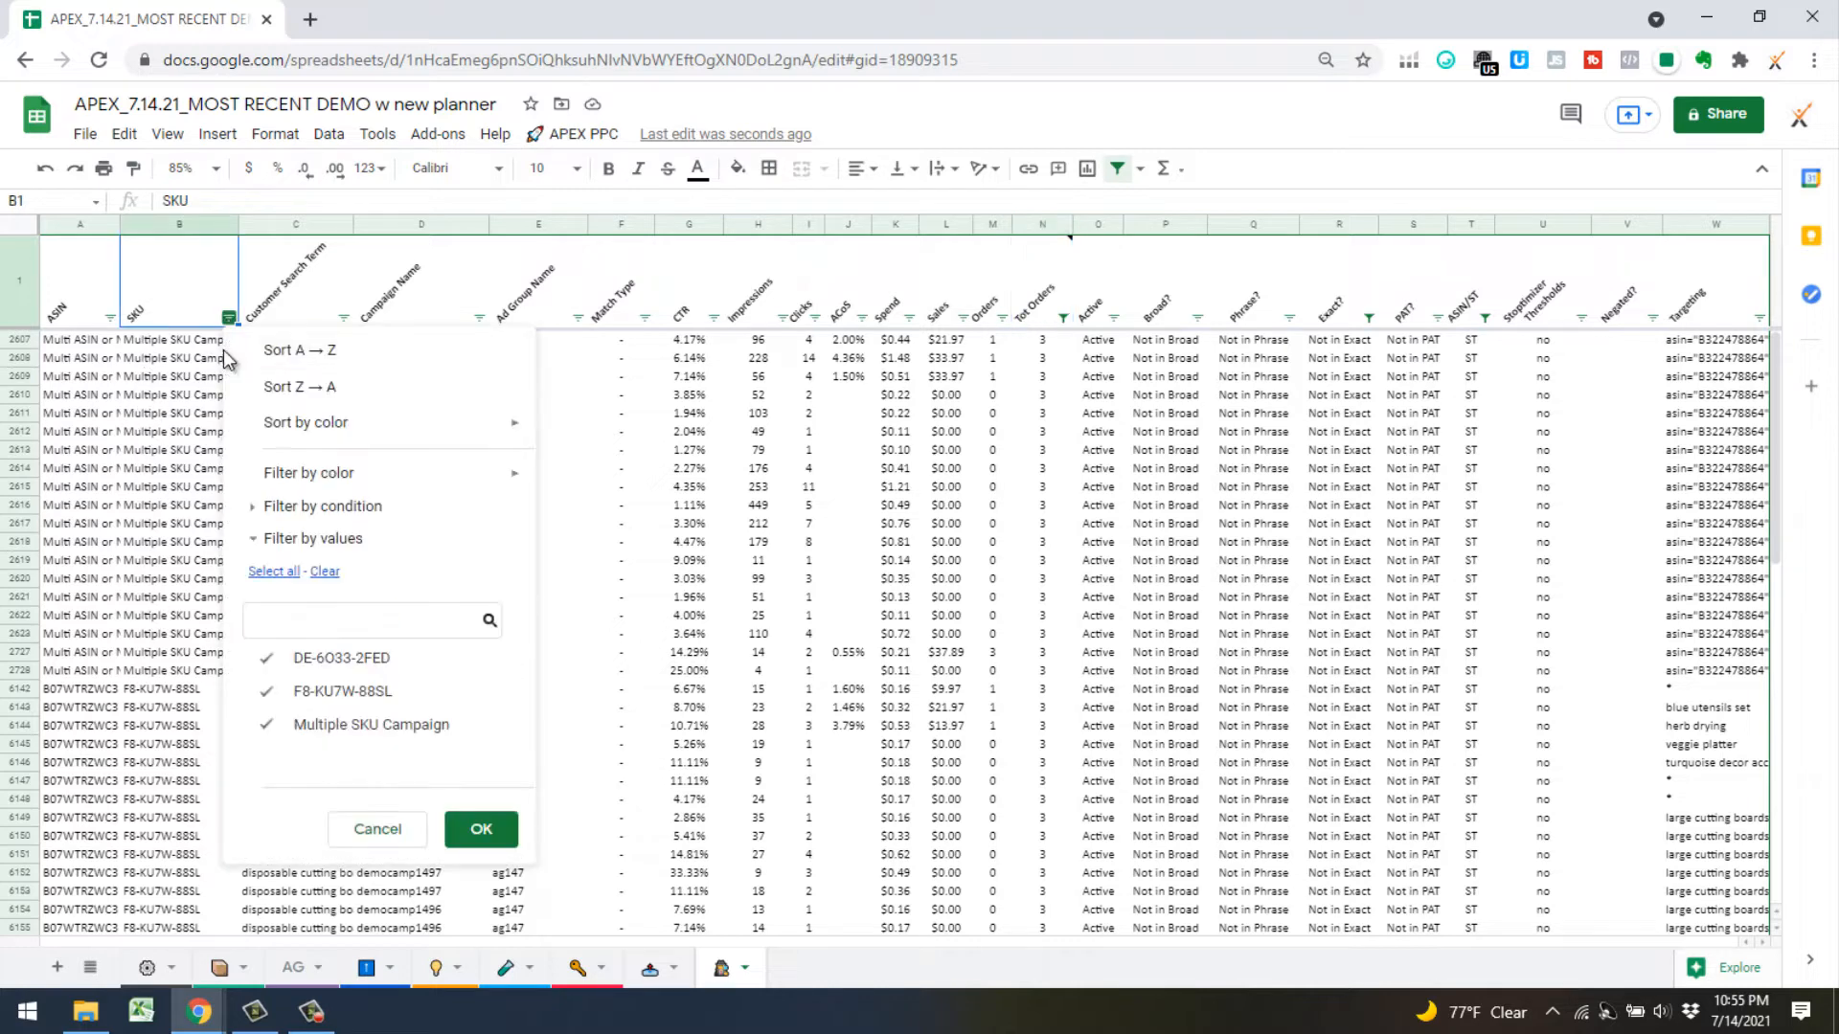
{"action": "left_click", "coordinate": [382, 738]}
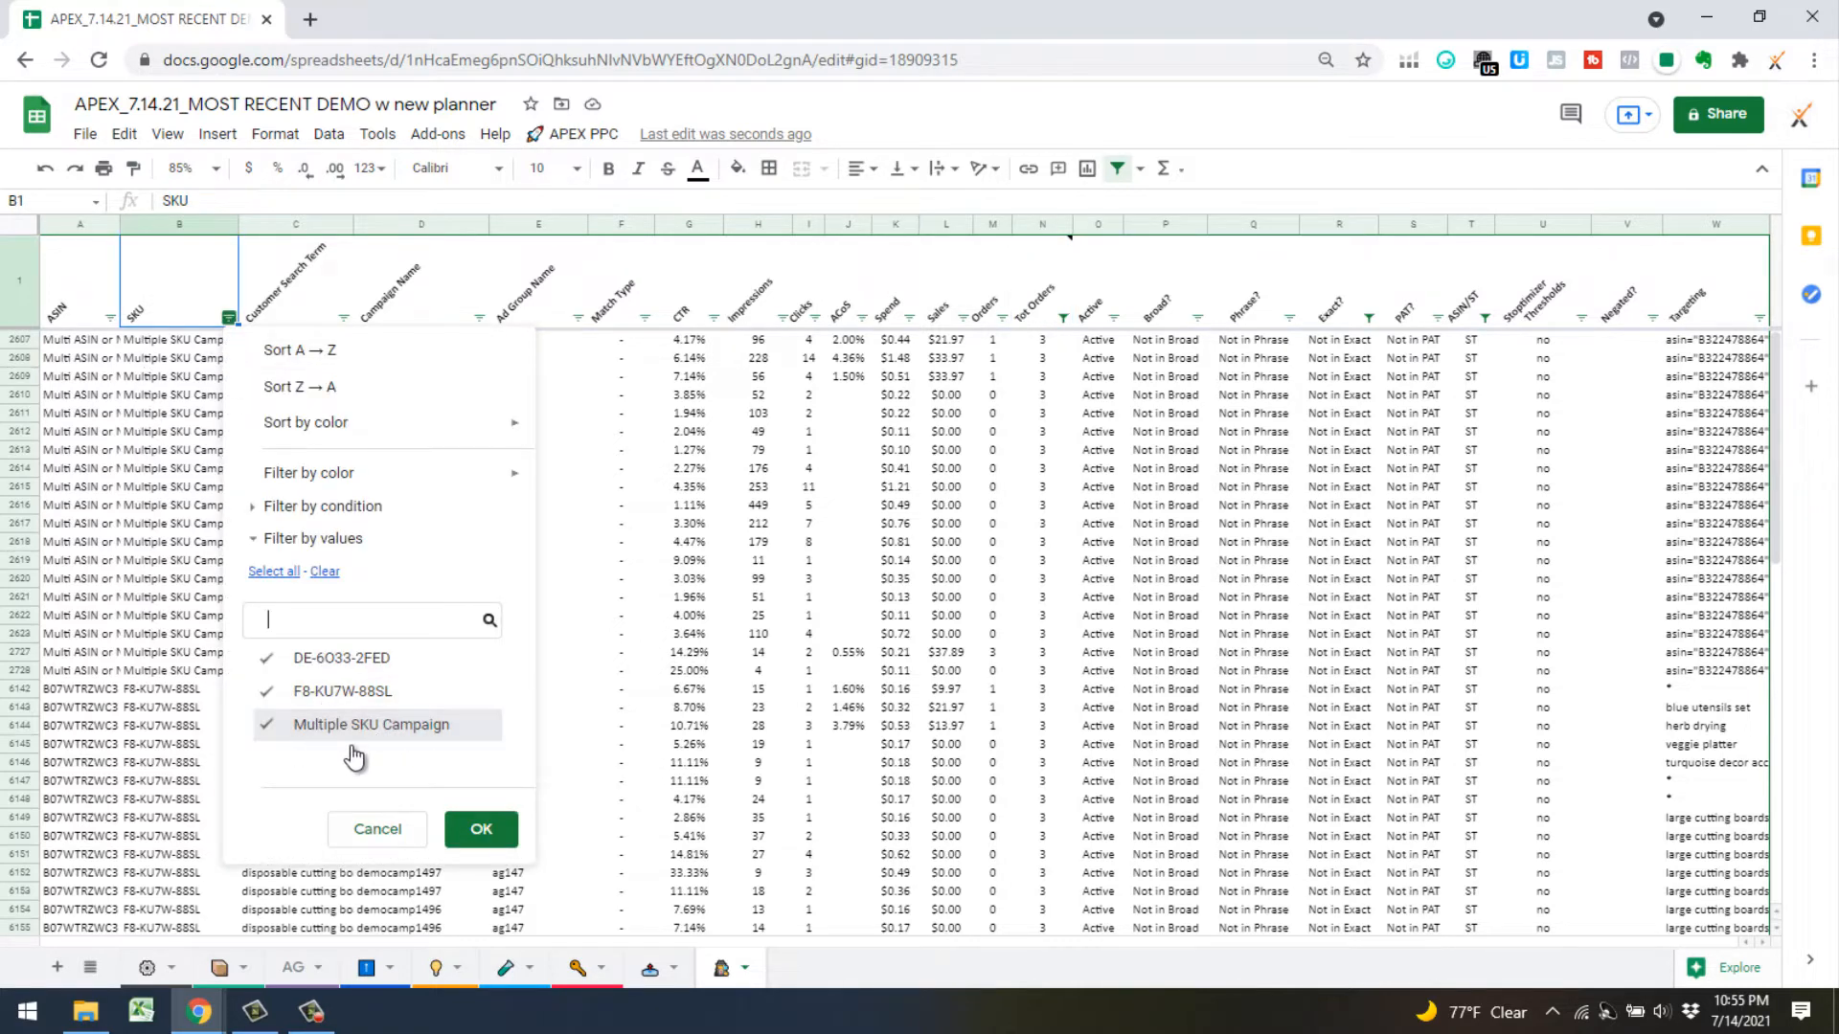
{"action": "left_click", "coordinate": [495, 840]}
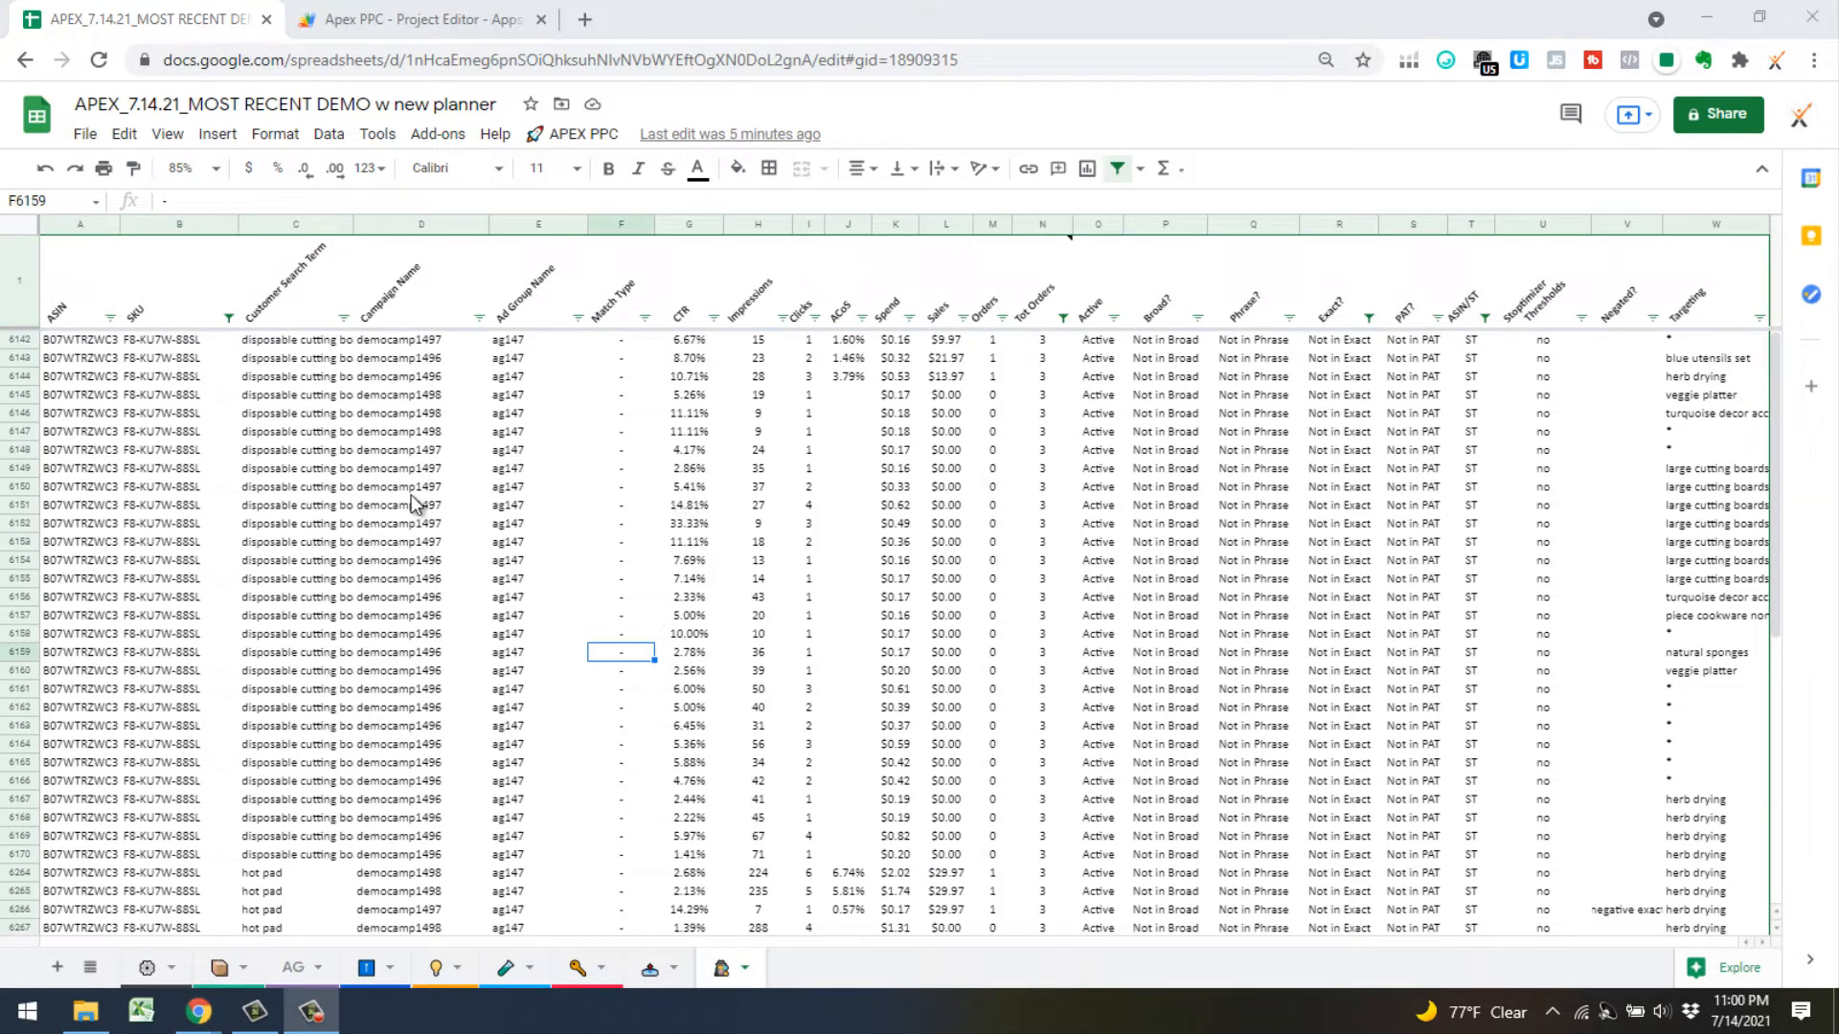
{"action": "left_click", "coordinate": [402, 572]}
{"action": "left_click_drag", "start_coordinate": [412, 601], "coordinate": [417, 779]}
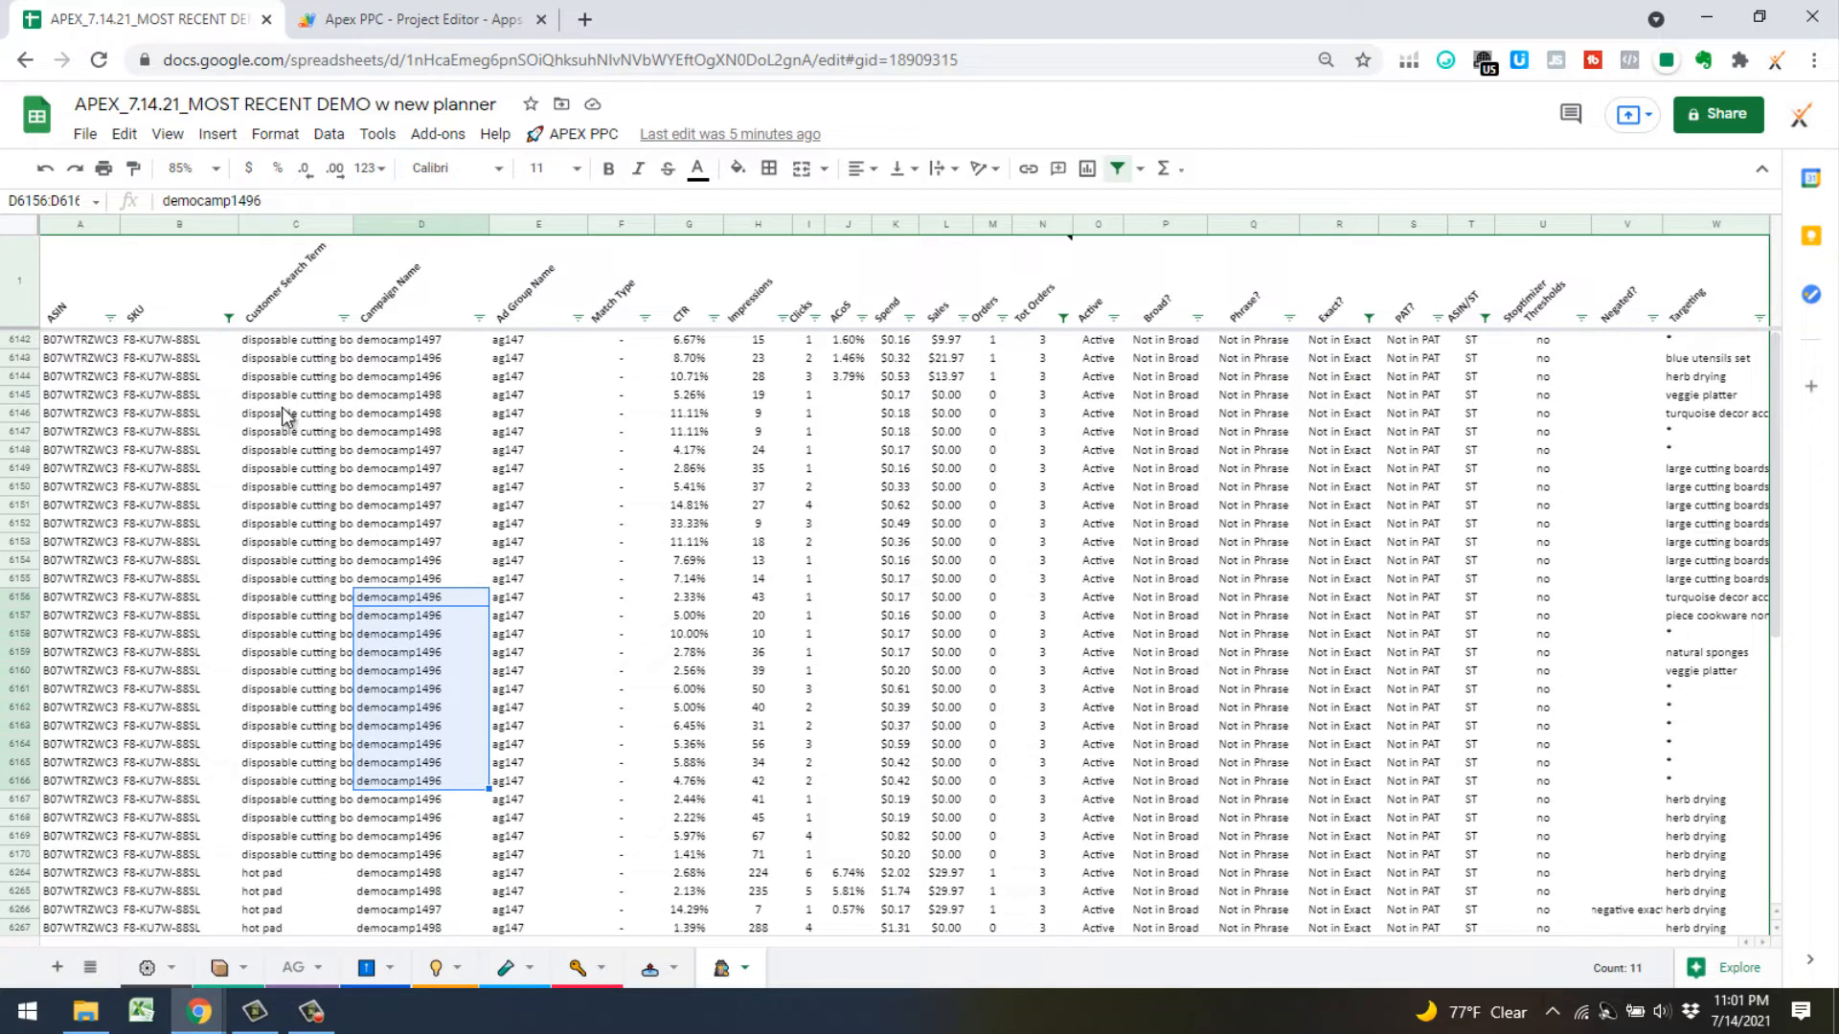
{"action": "left_click", "coordinate": [452, 599]}
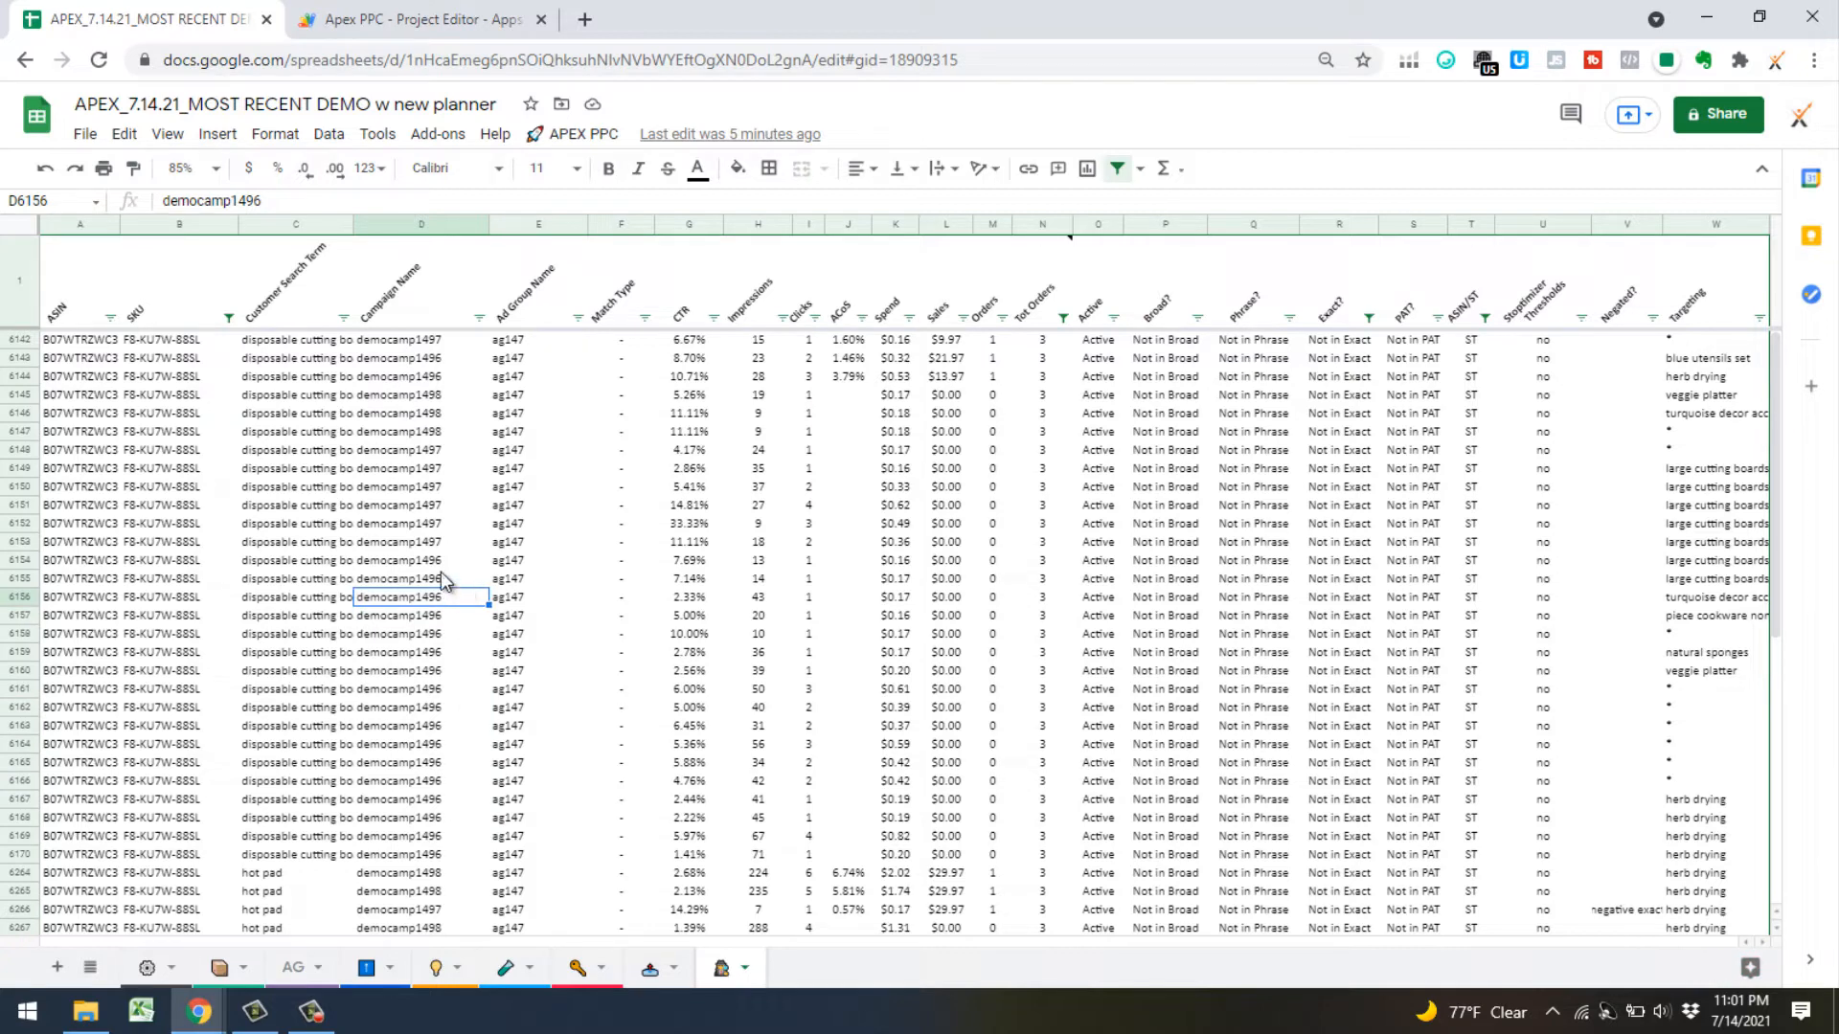
Copy the filtered SKU and Customer Search Term cells from B6142 to C8081
{"action": "left_click", "coordinate": [221, 341]}
{"action": "scroll", "coordinate": [332, 550], "scroll_direction": "down", "scroll_amount": 3}
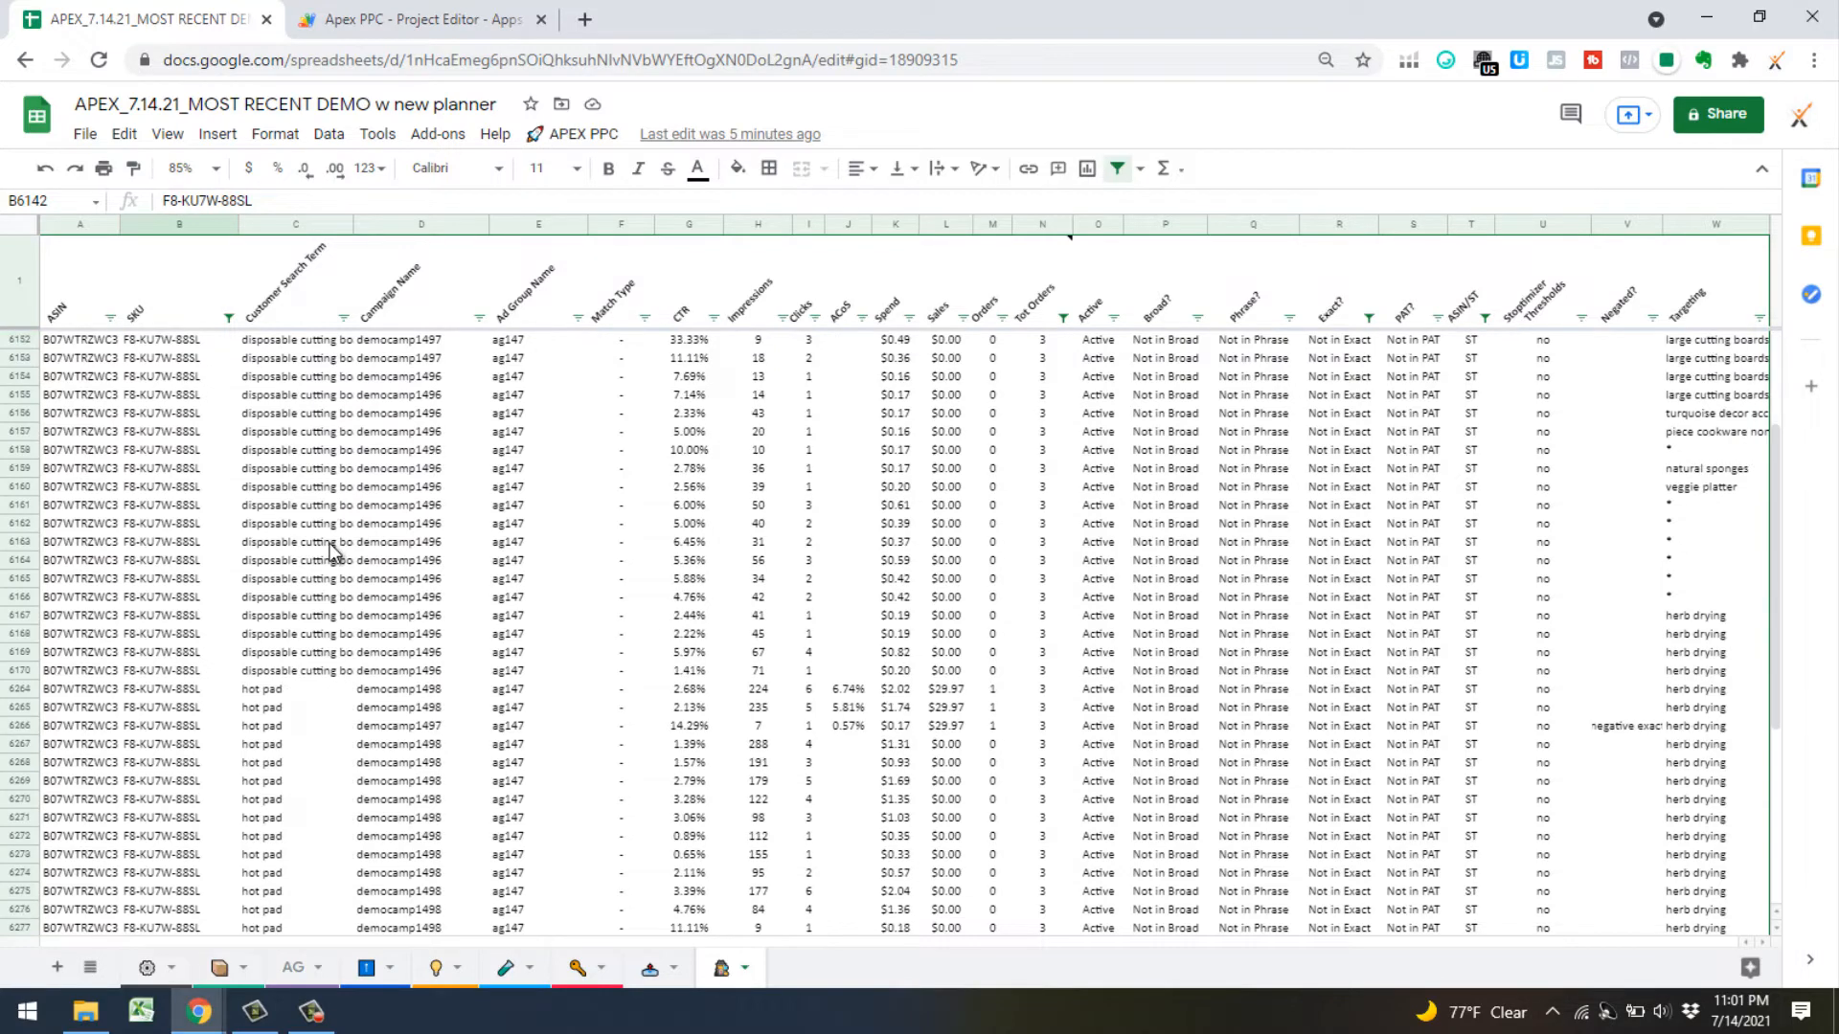
{"action": "scroll", "coordinate": [331, 546], "scroll_direction": "down", "scroll_amount": 6}
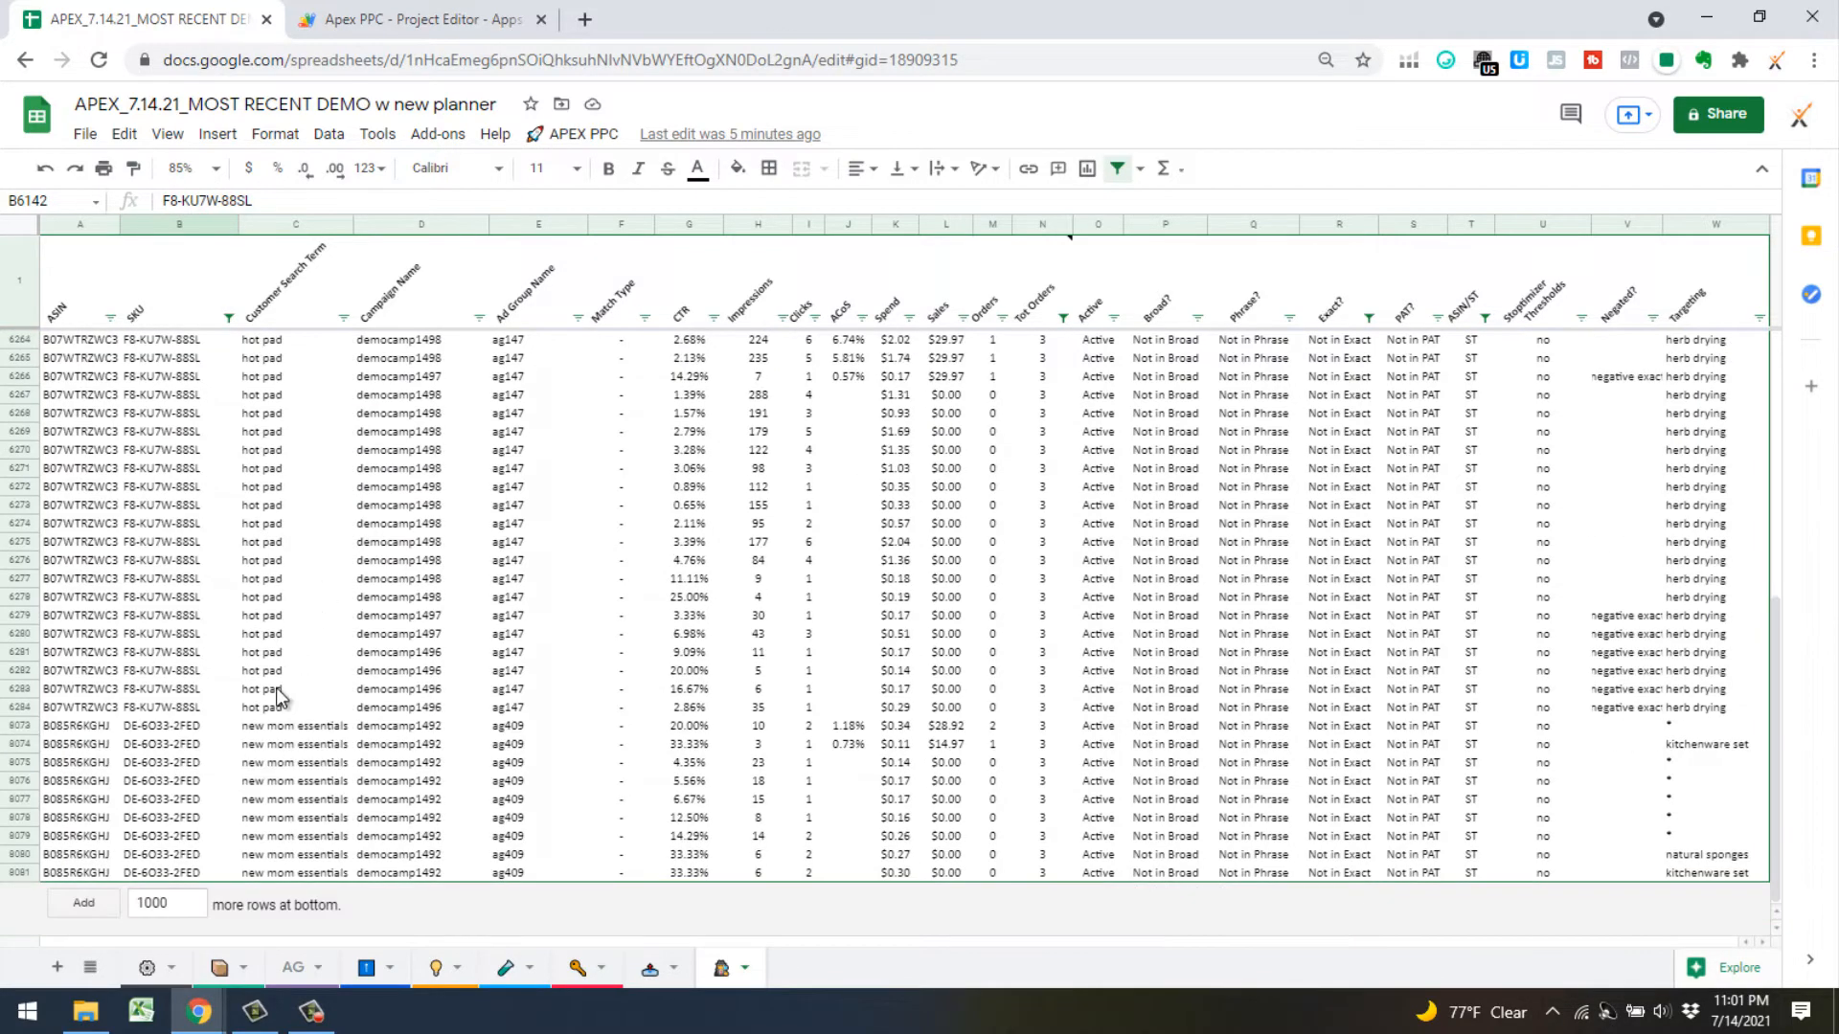
{"action": "left_click", "coordinate": [347, 874], "text": "shift"}
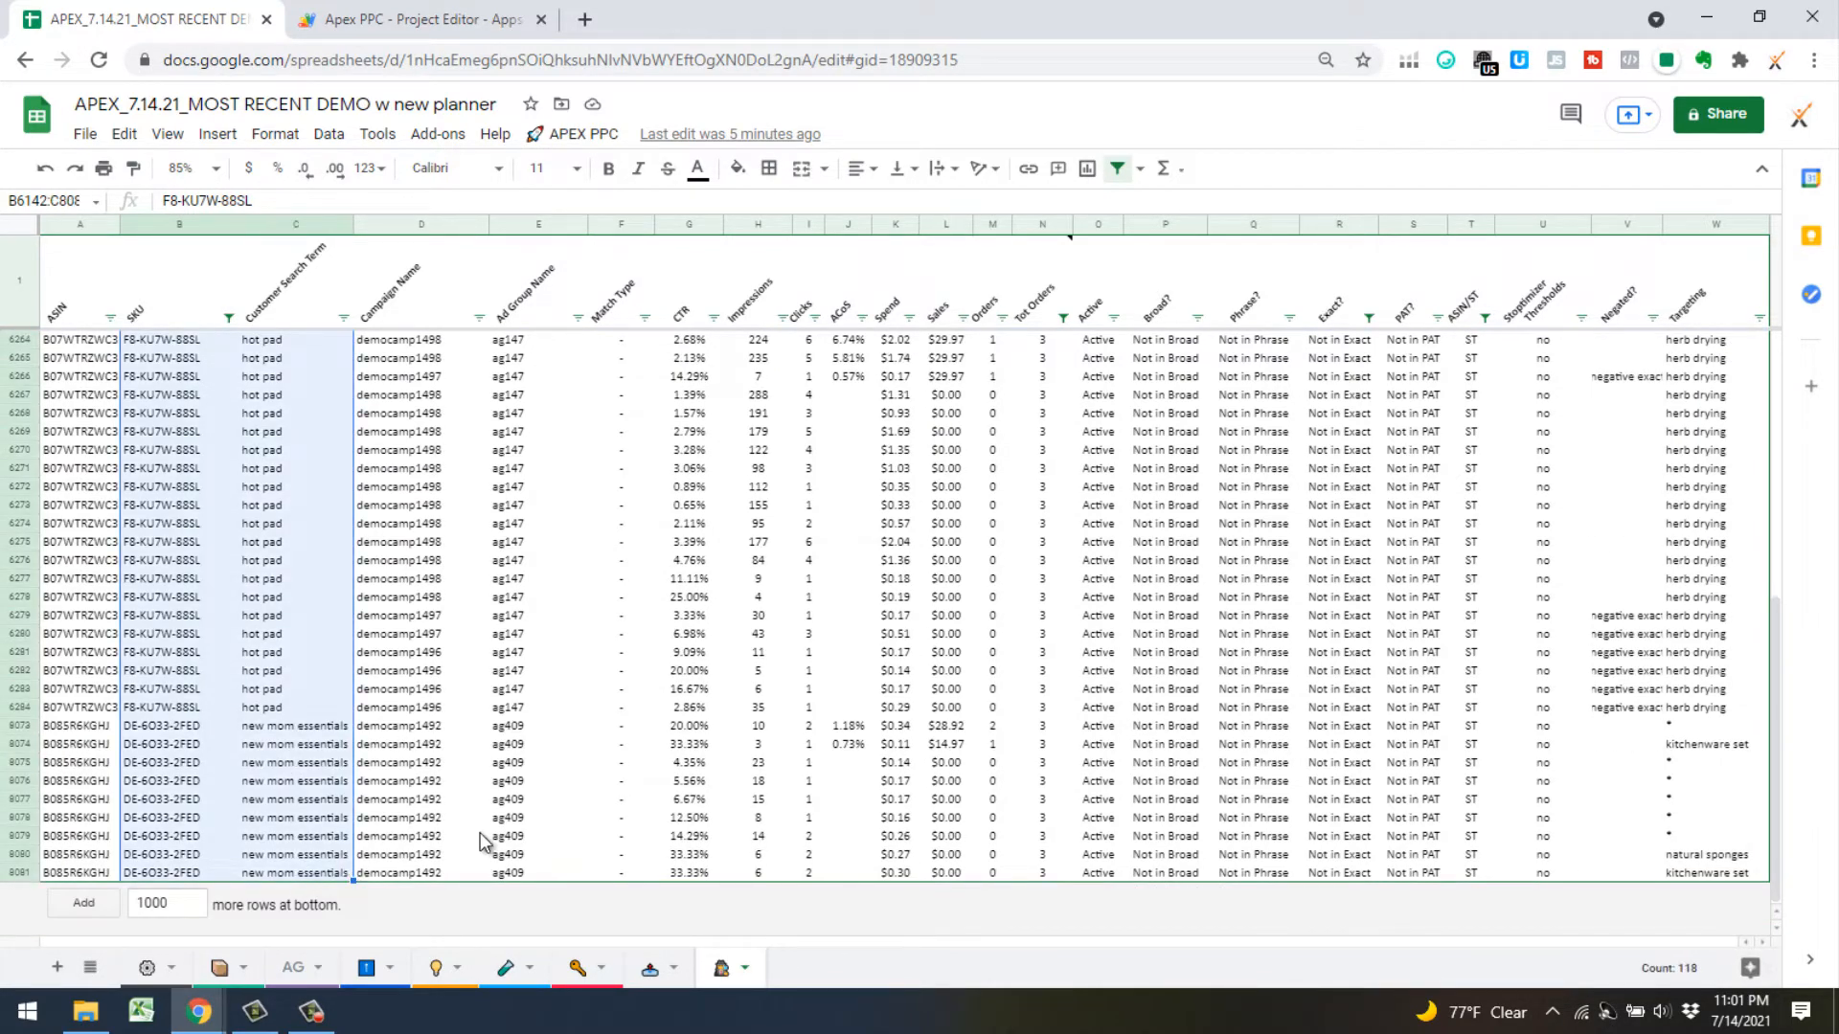
{"action": "key", "text": "ctrl+c"}
Switch to the Bulk Campaign Builder spreadsheet and add a new sheet after NegateHistory
{"action": "mouse_move", "coordinate": [198, 1013]}
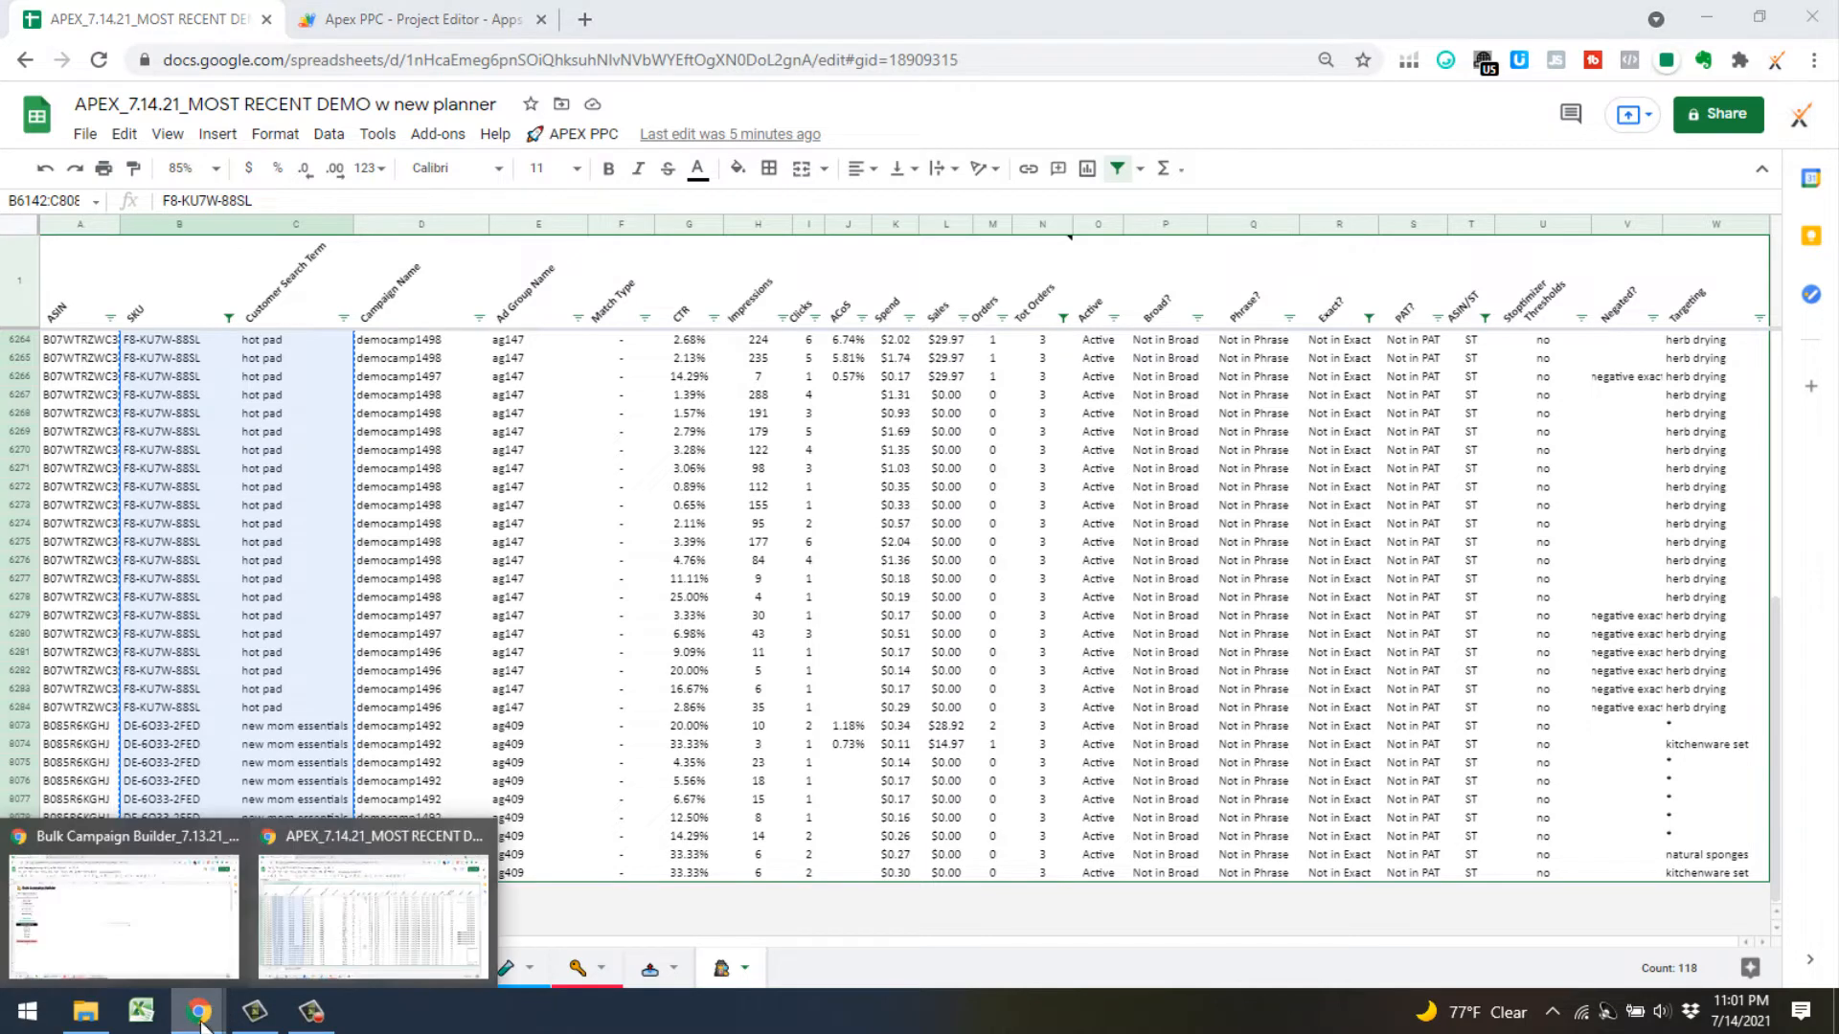
{"action": "left_click", "coordinate": [163, 920]}
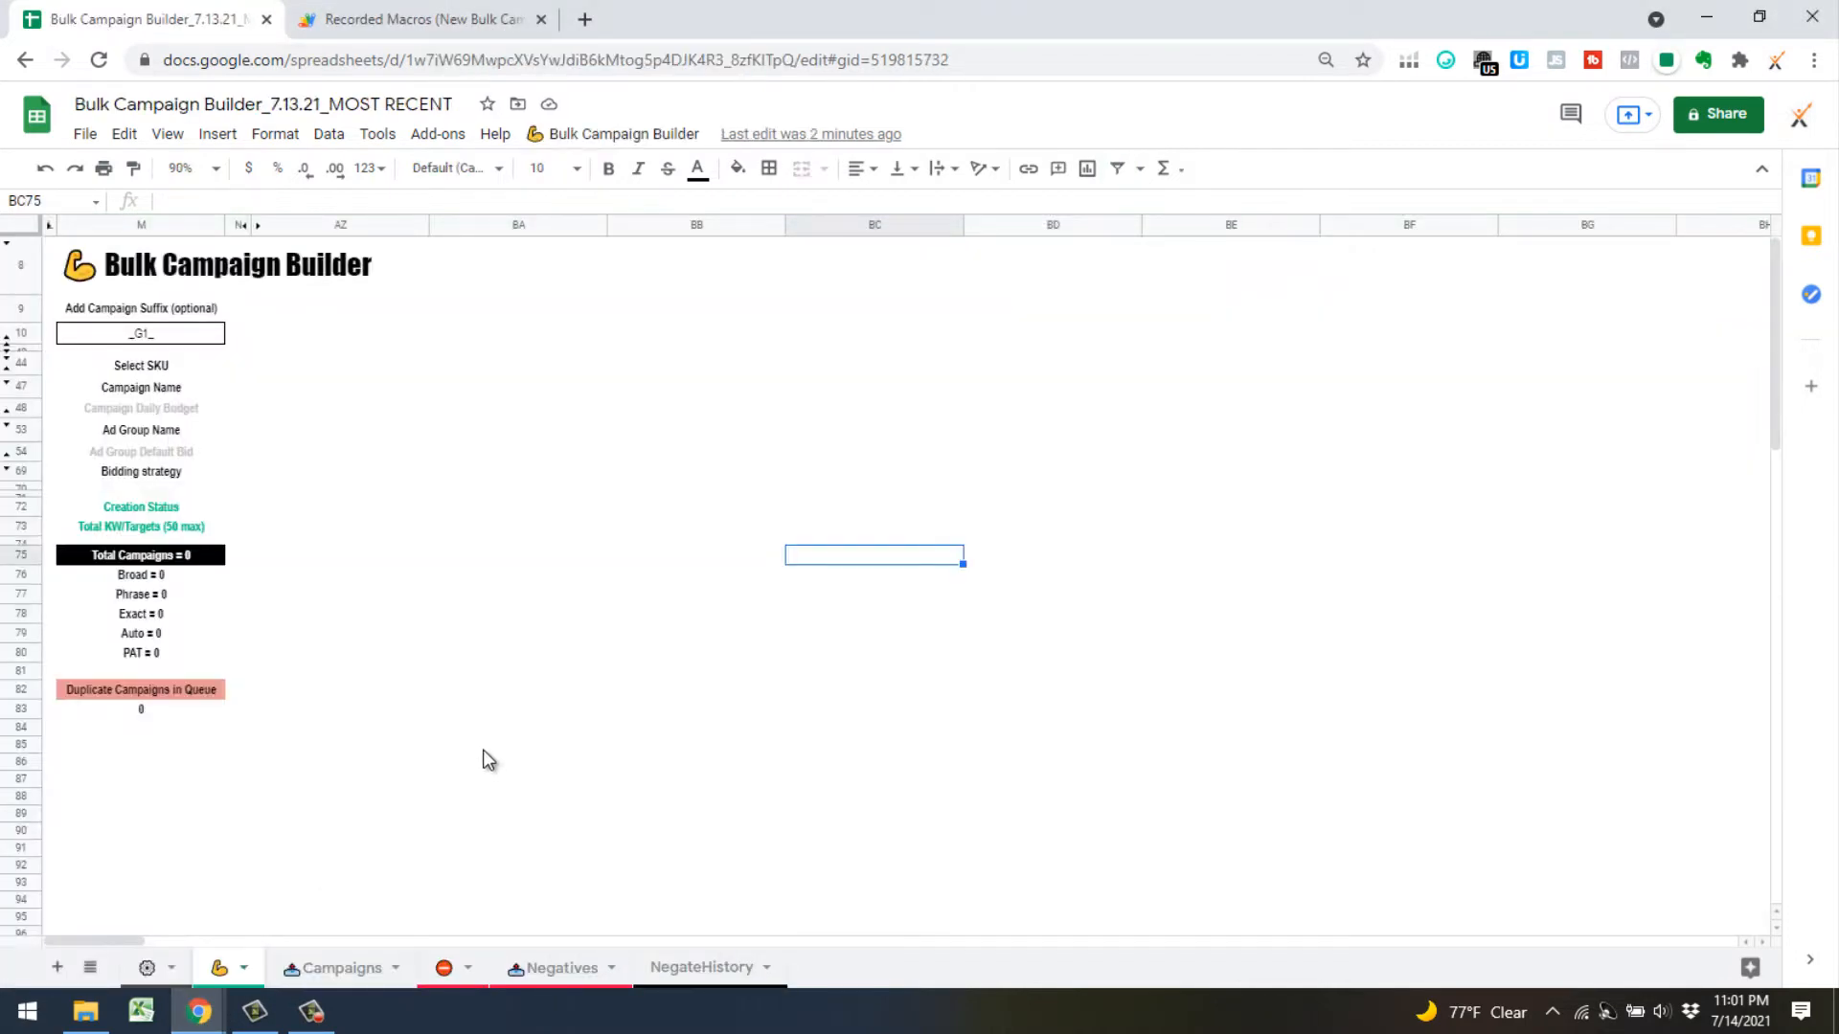
{"action": "left_click", "coordinate": [57, 967]}
{"action": "left_click_drag", "start_coordinate": [319, 979], "coordinate": [881, 982]}
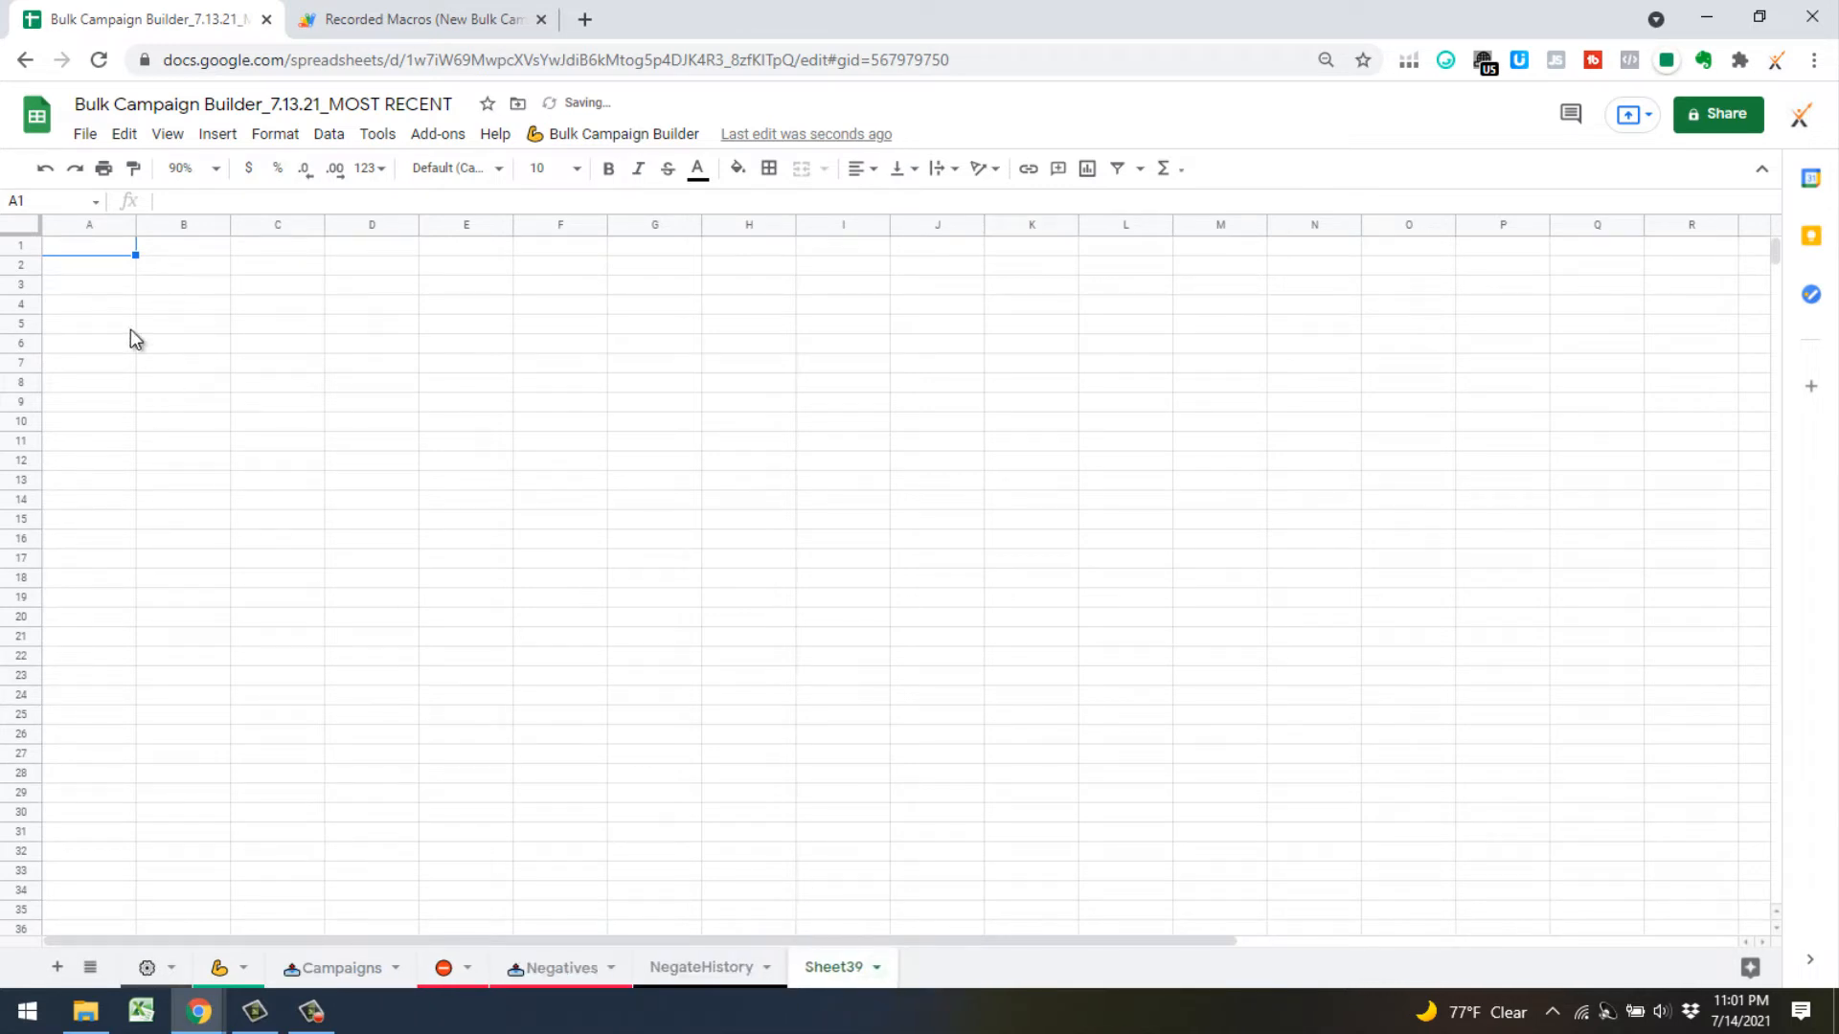
Paste the copied SKUs and search terms as values only starting at B2
{"action": "left_click", "coordinate": [205, 270]}
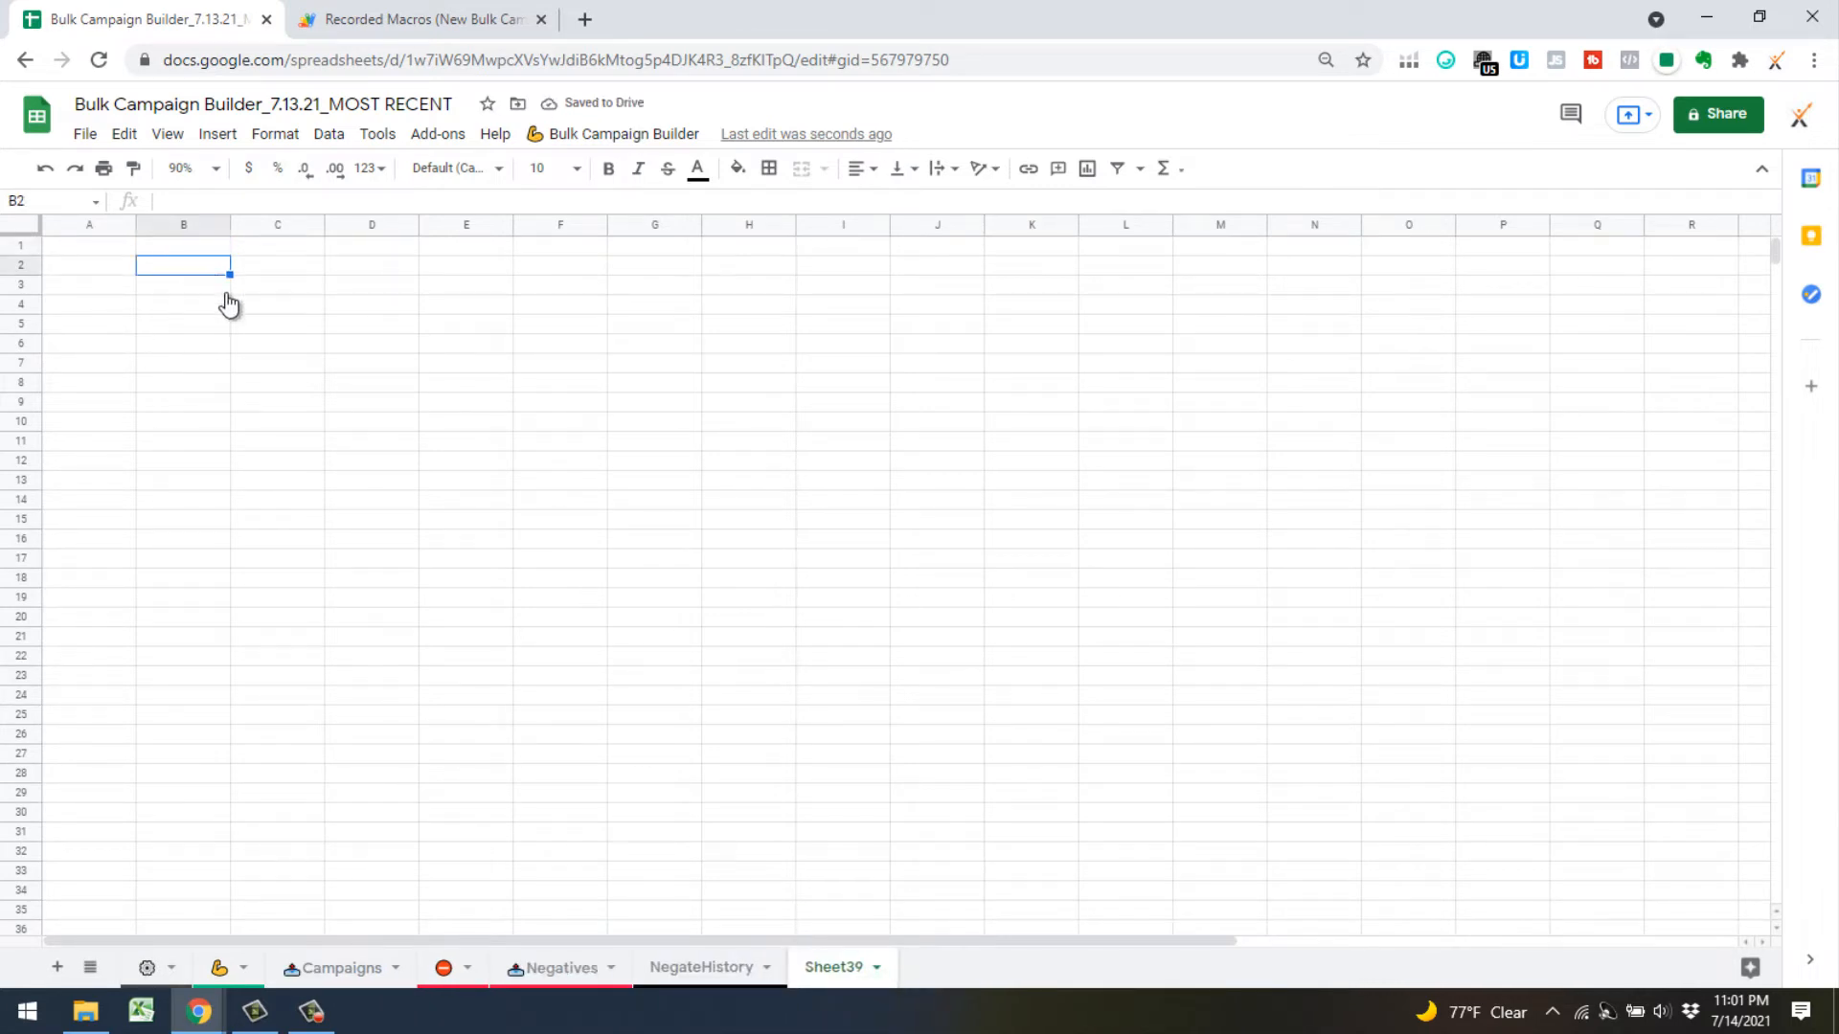
{"action": "right_click", "coordinate": [229, 302]}
{"action": "mouse_move", "coordinate": [297, 350]}
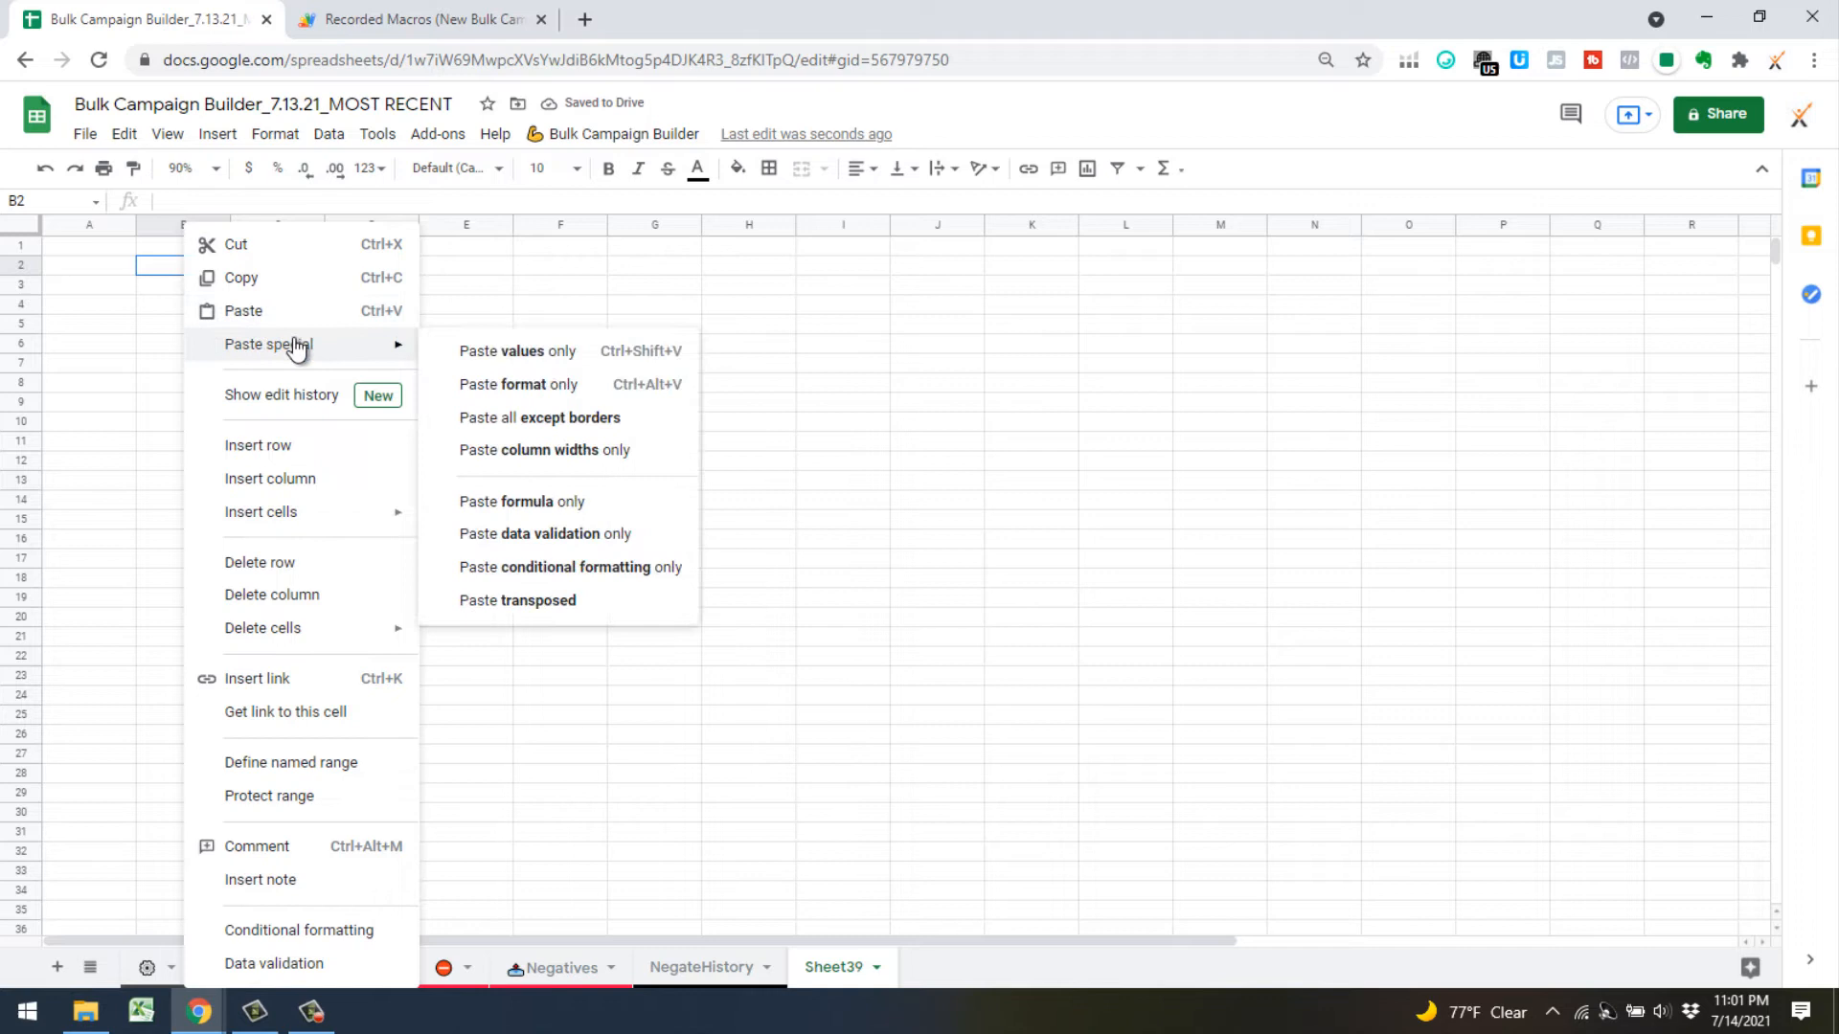
{"action": "left_click", "coordinate": [522, 354]}
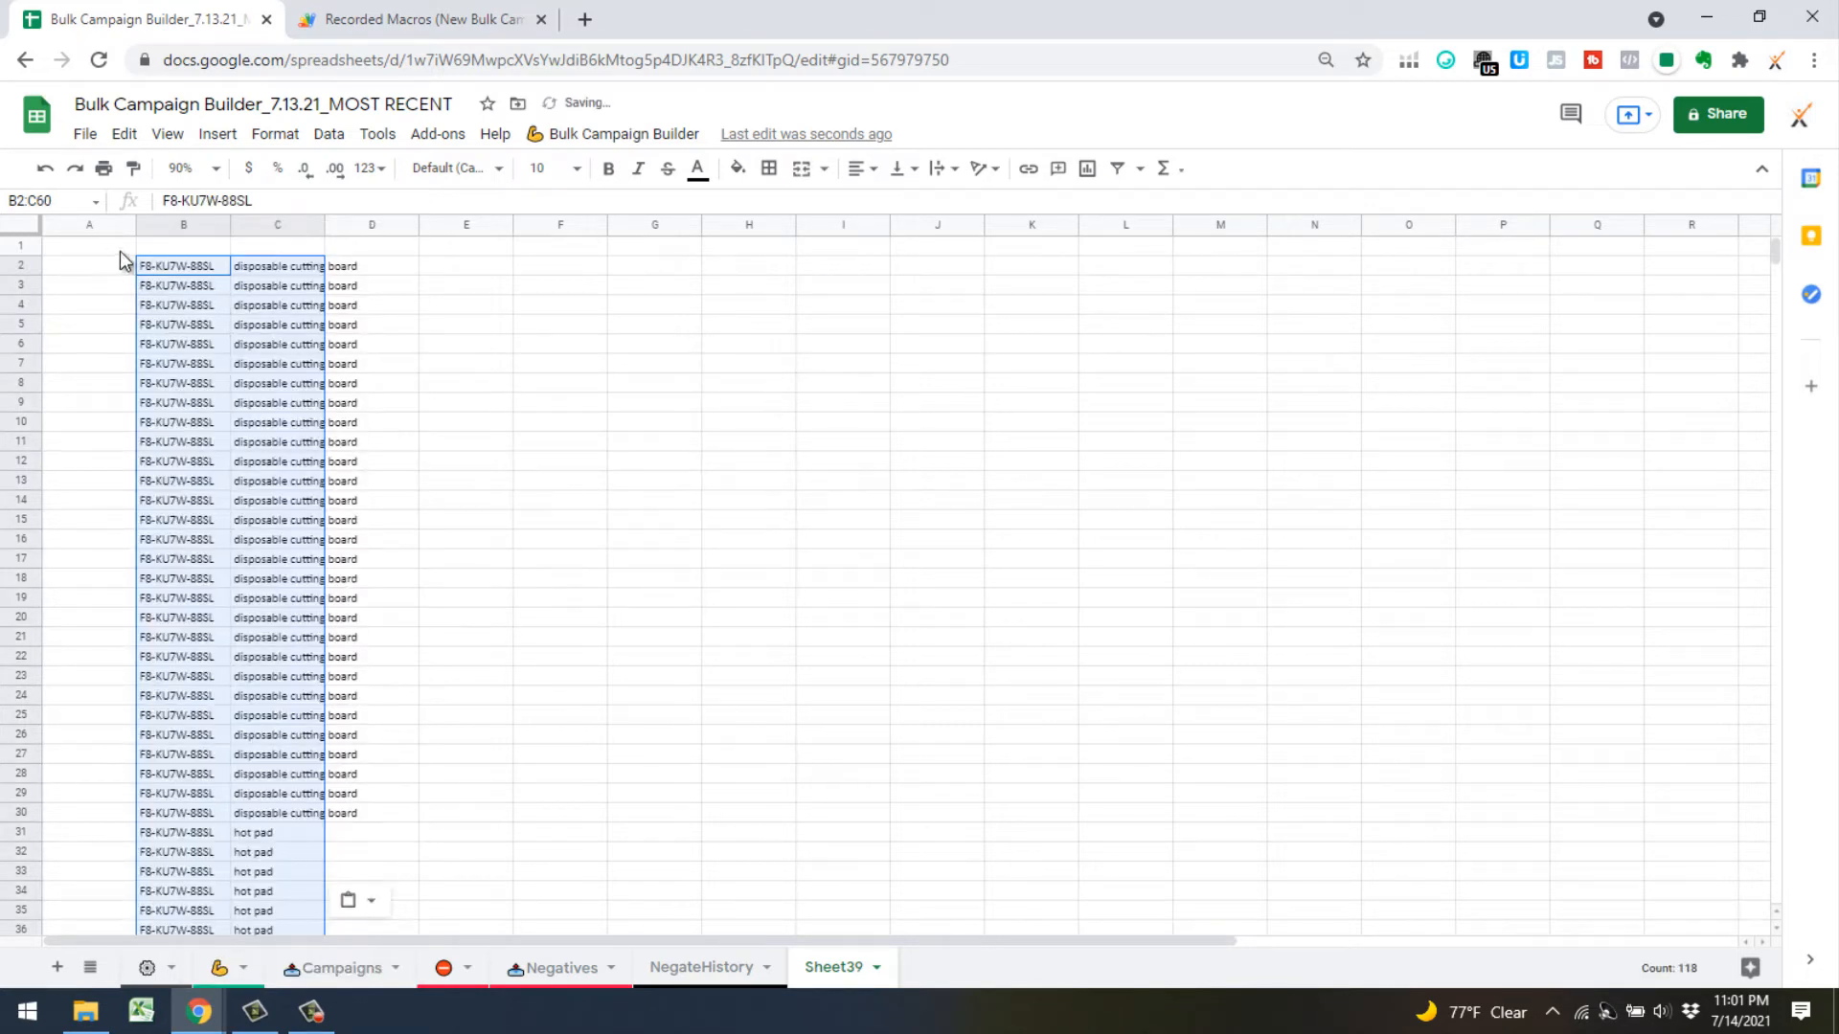
Label the pasted list "exact" in cell B1
{"action": "left_click", "coordinate": [182, 245]}
{"action": "type", "text": "exact"}
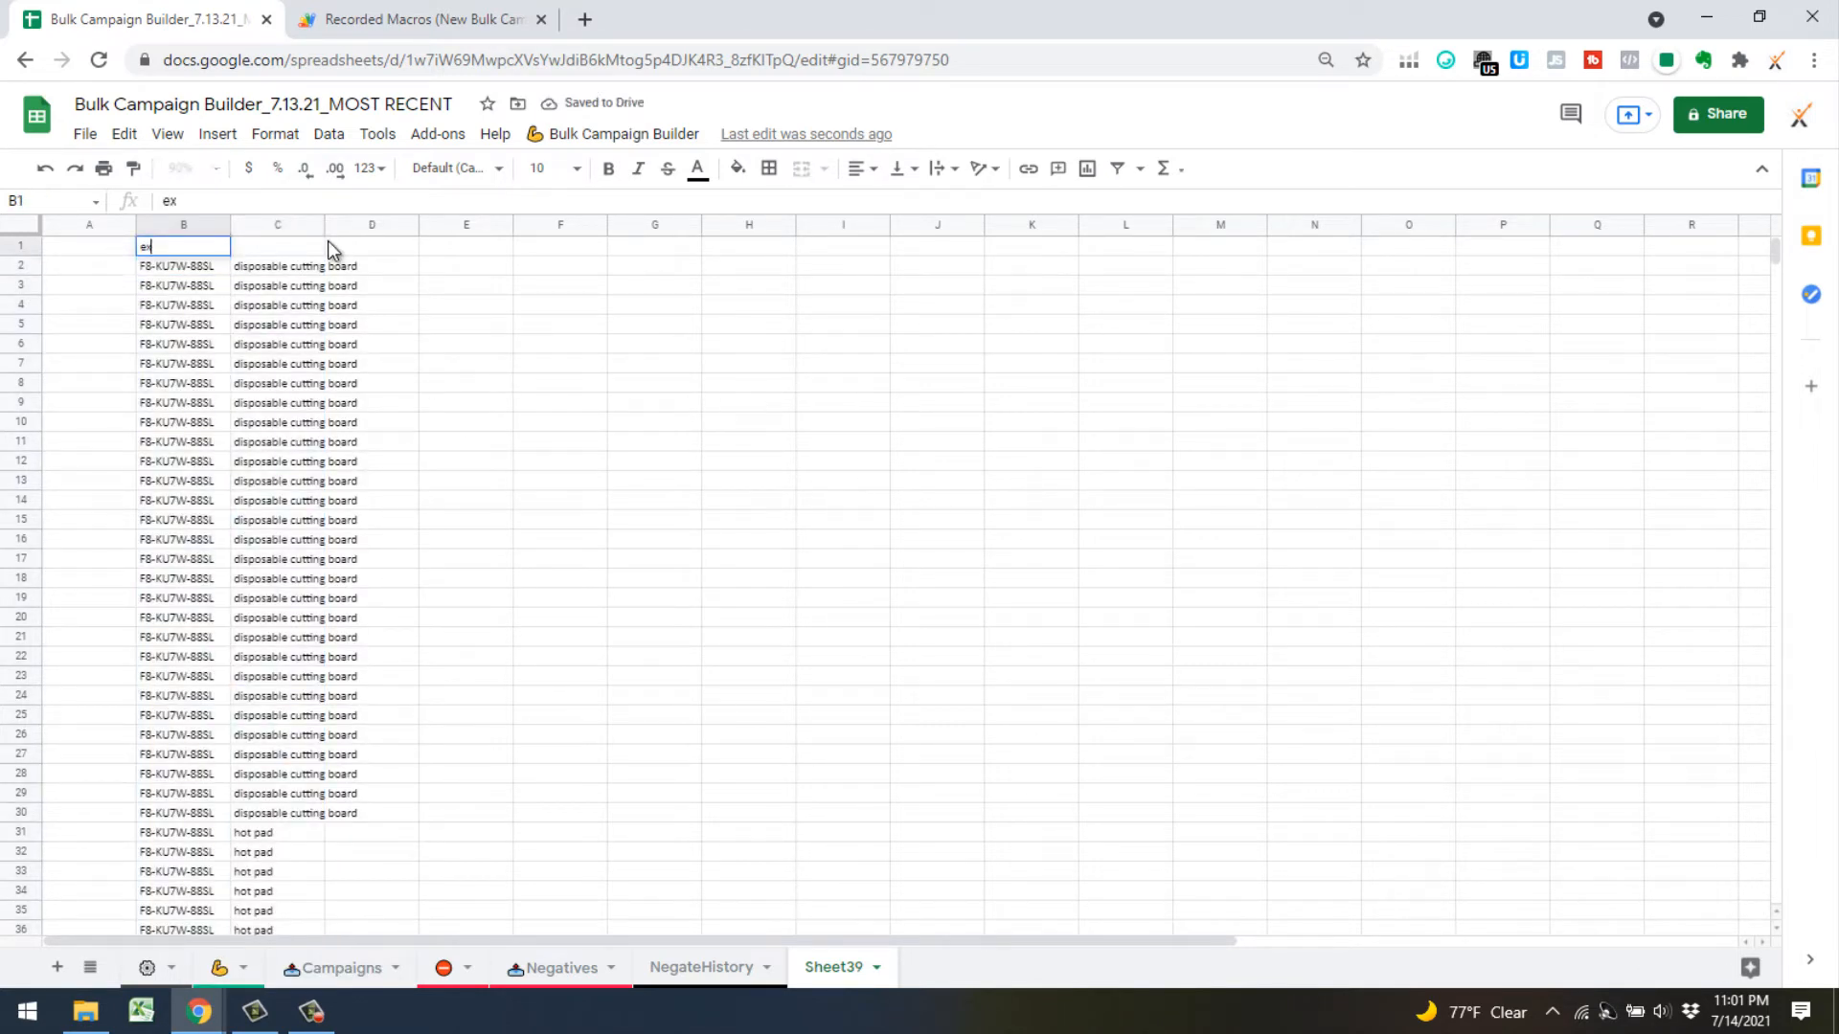
{"action": "left_click", "coordinate": [451, 400]}
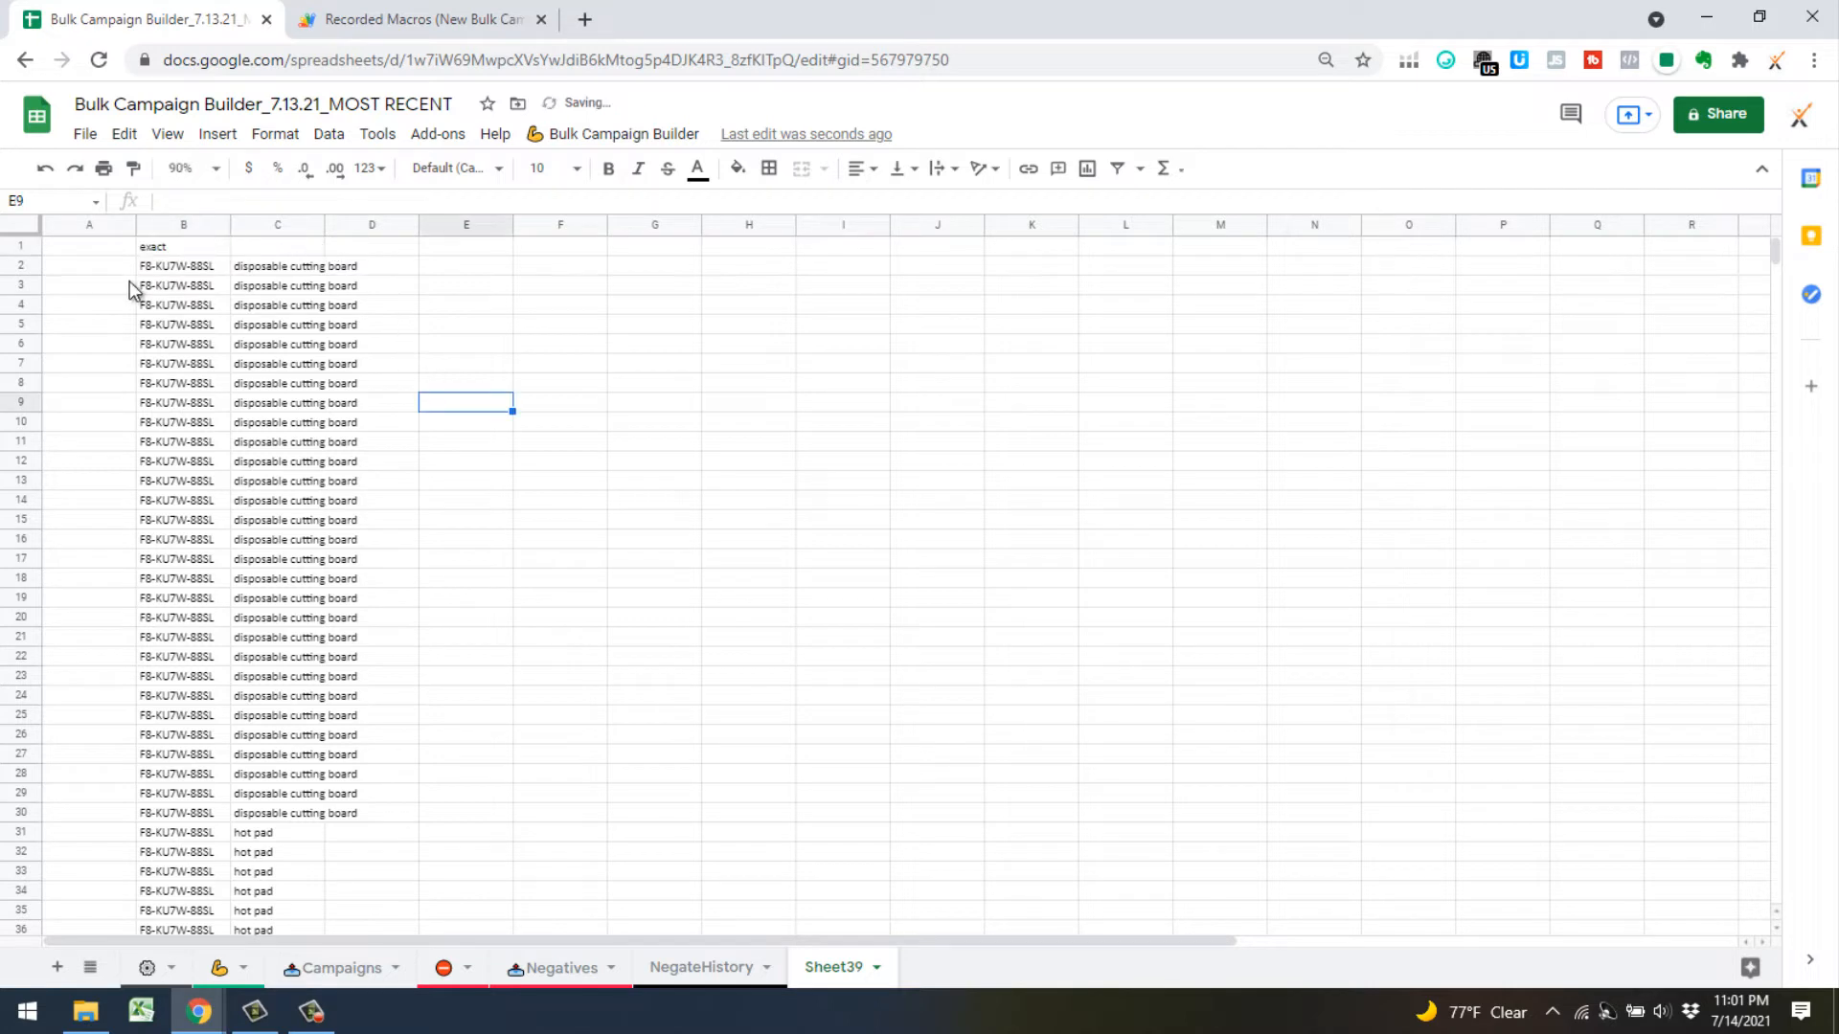
{"action": "left_click", "coordinate": [84, 270]}
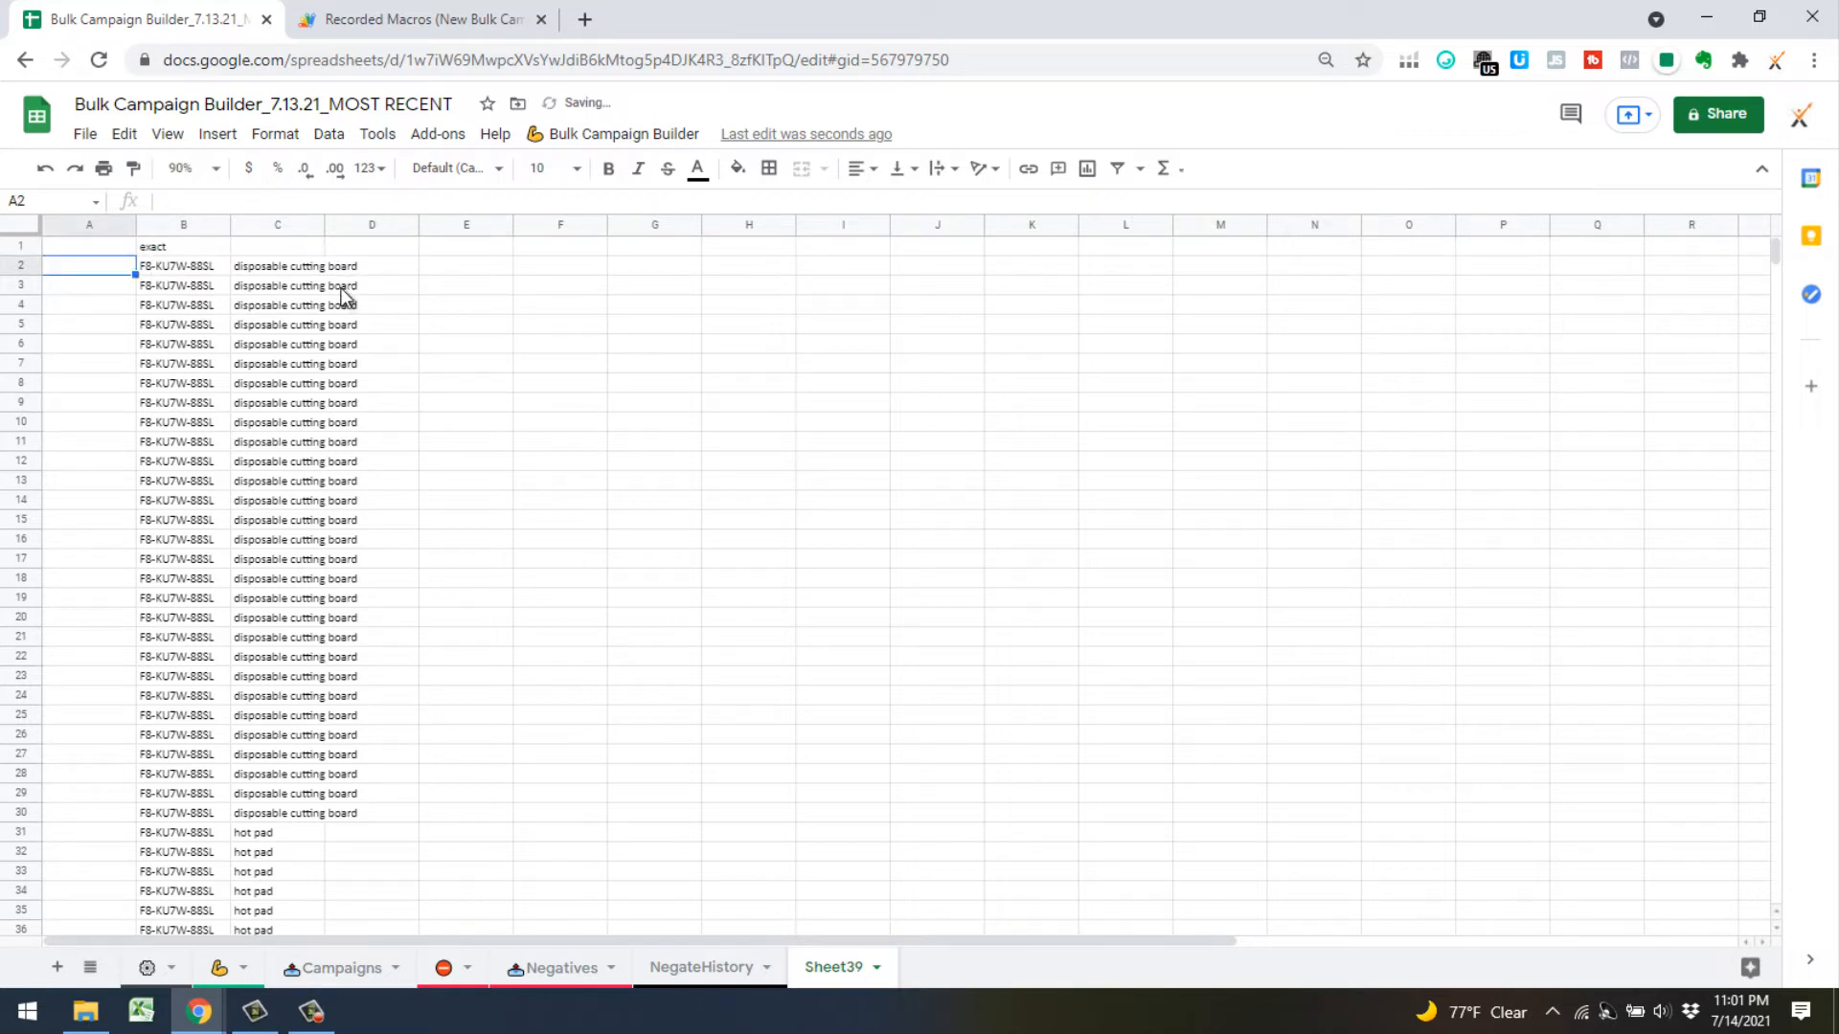
Remove the duplicate SKU and search term rows from B2:C60 with the spreadsheet's macro
{"action": "left_click_drag", "start_coordinate": [210, 275], "coordinate": [308, 283]}
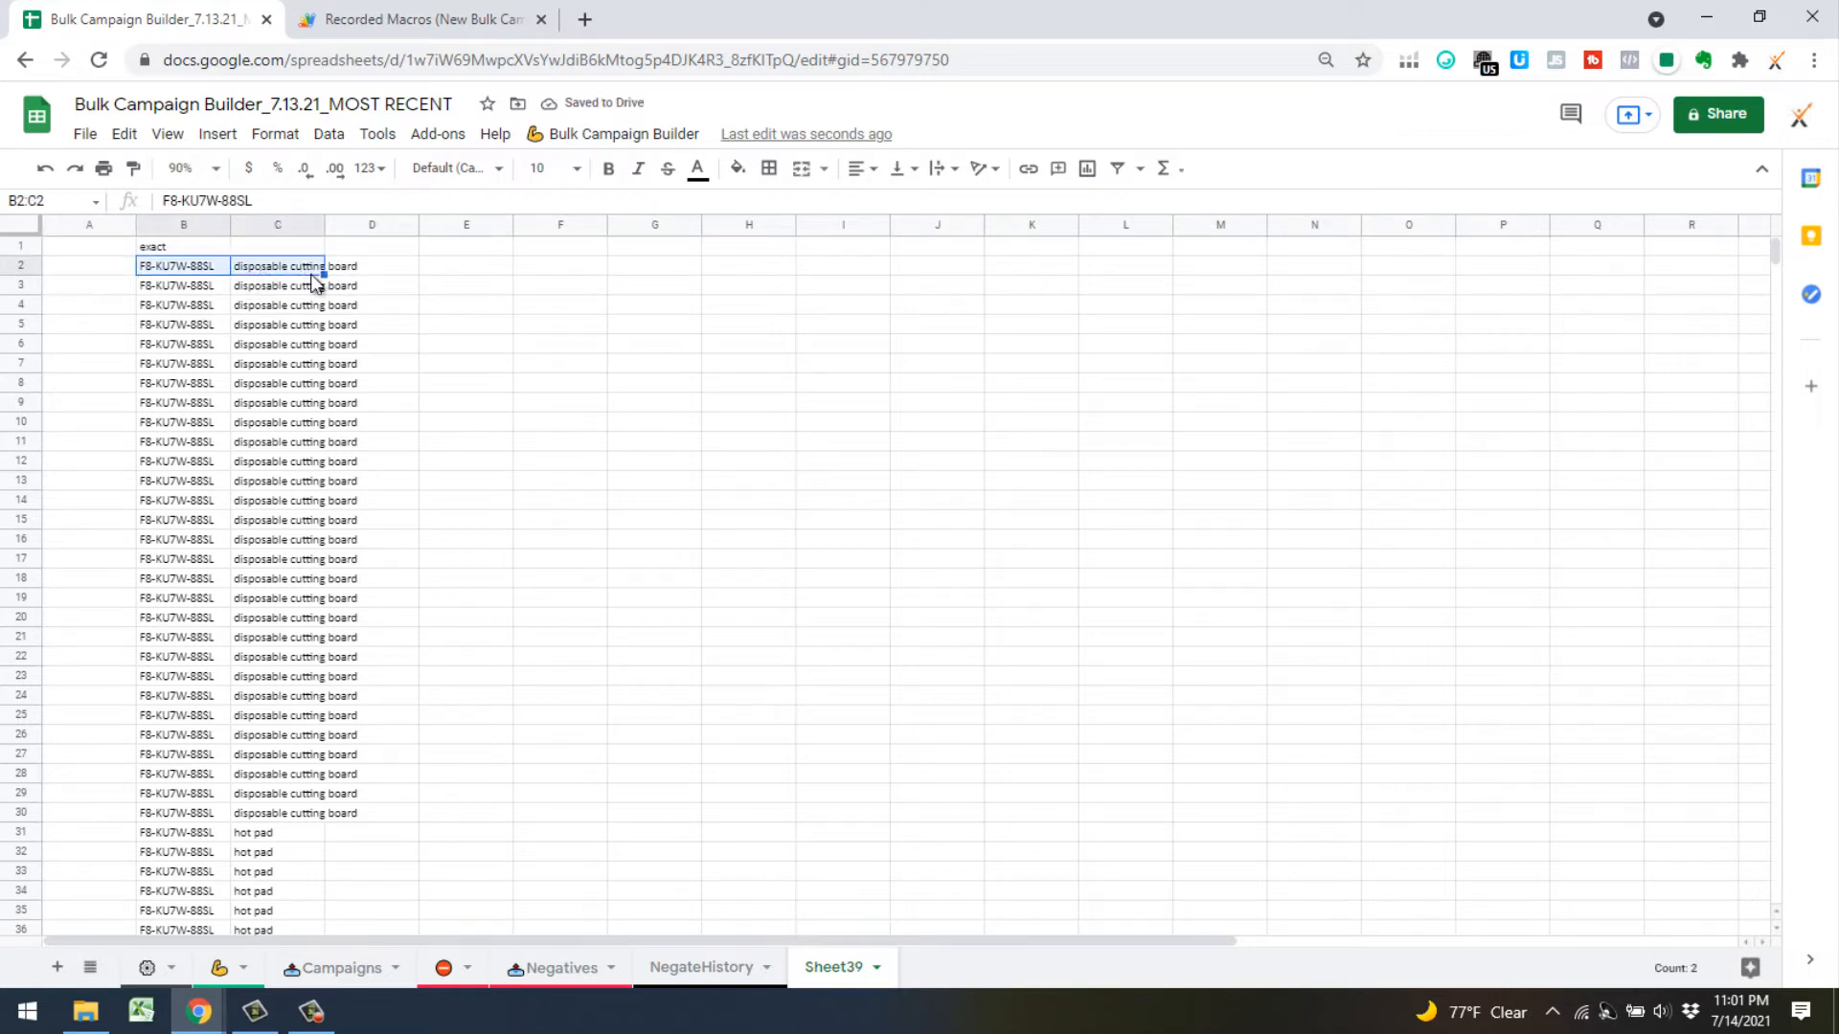
{"action": "key", "text": "ctrl+shift+Down"}
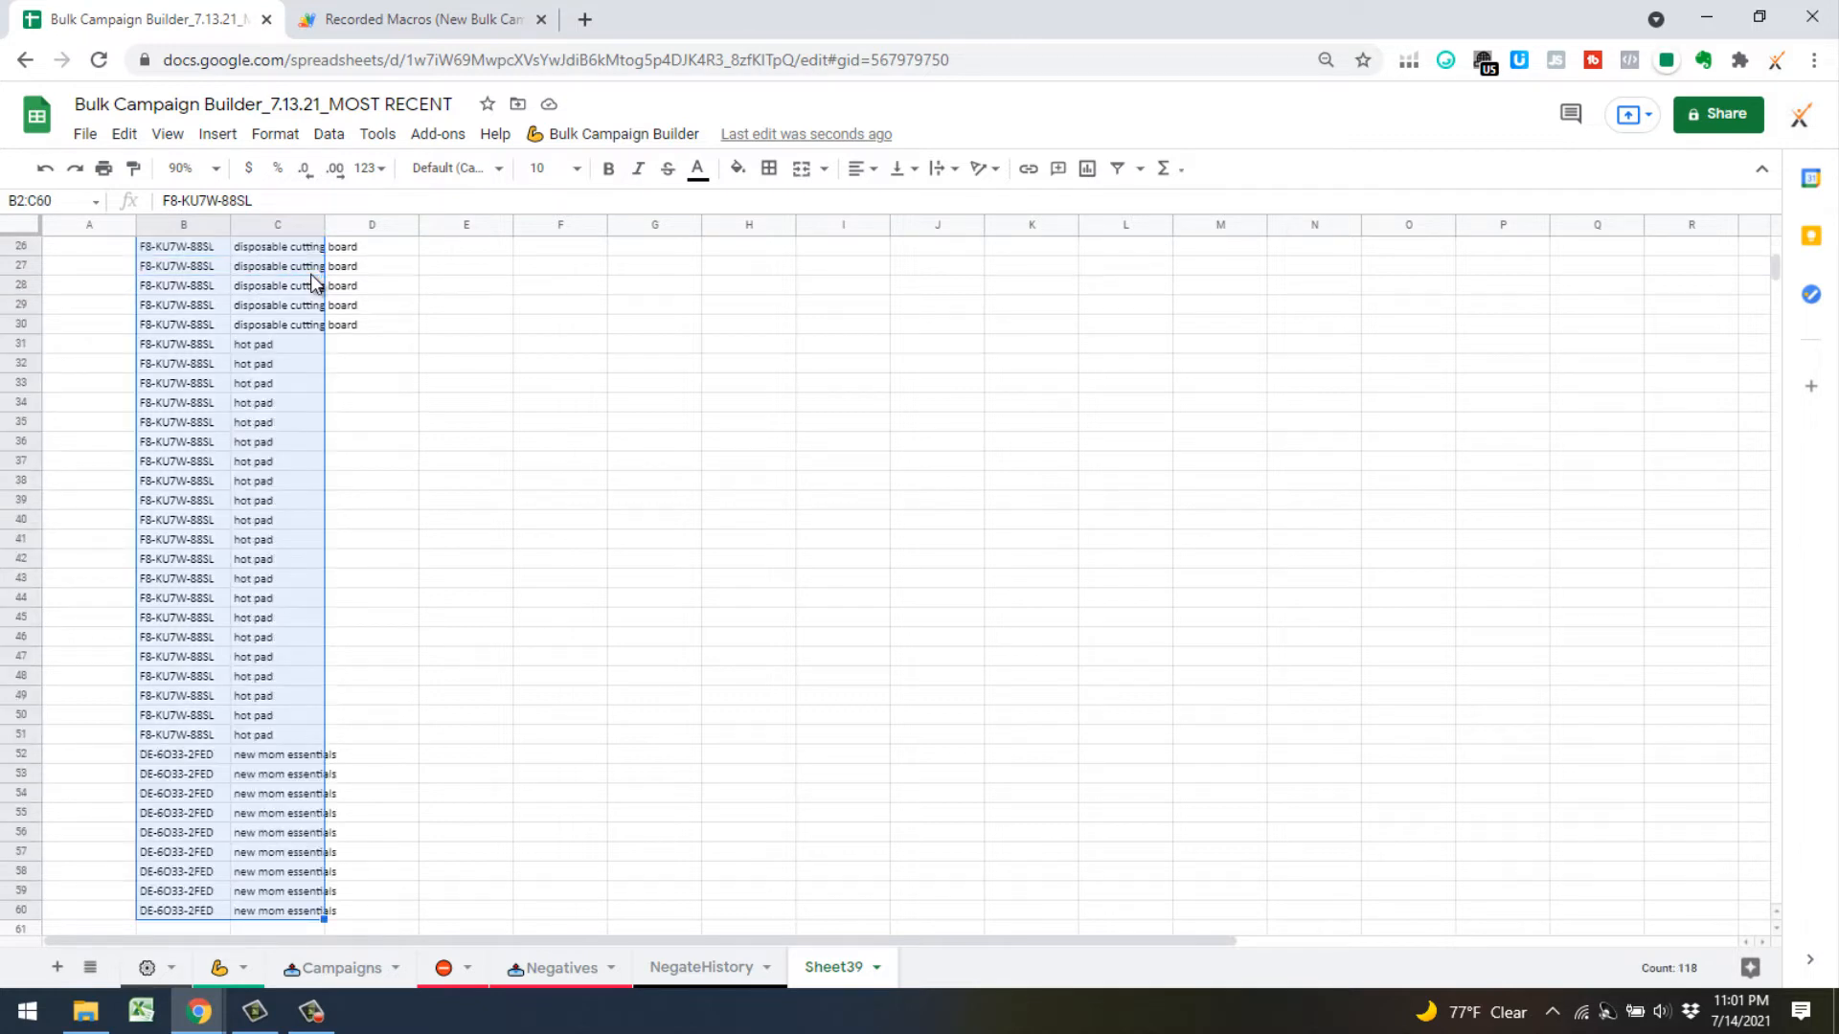
{"action": "key", "text": "ctrl+alt+shift+1"}
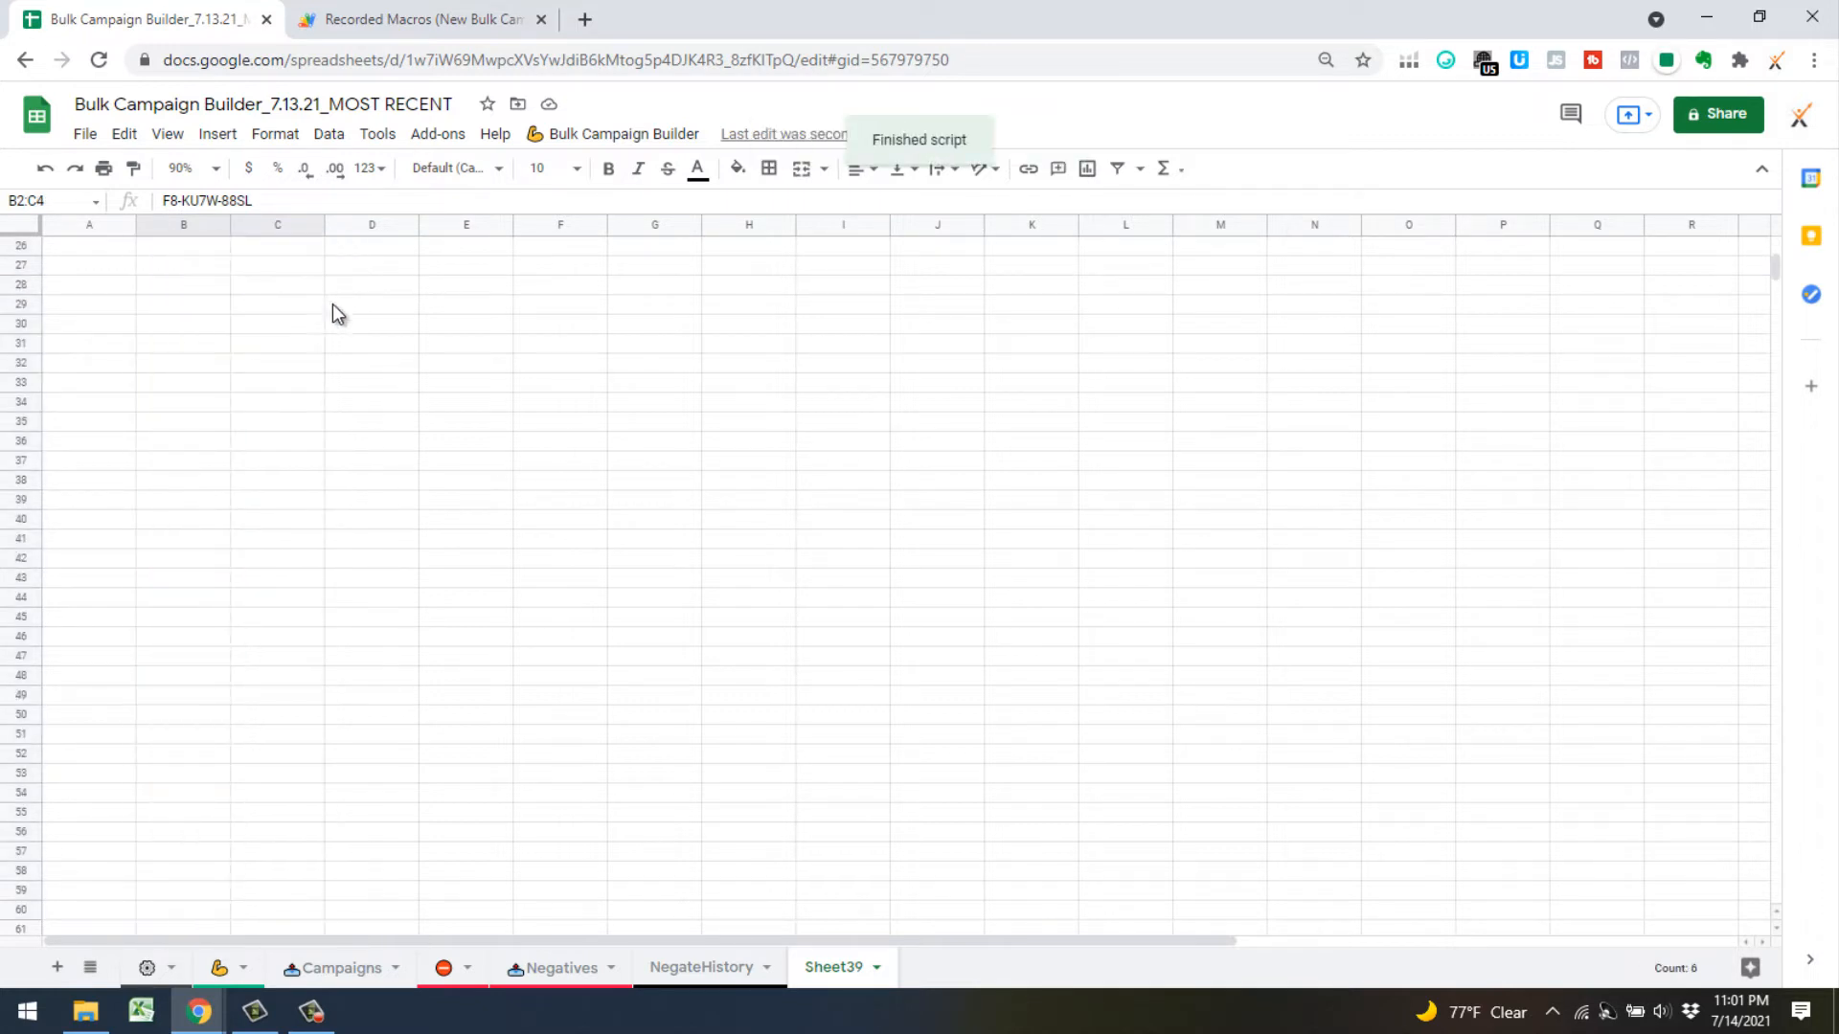
{"action": "scroll", "coordinate": [420, 471], "scroll_direction": "up", "scroll_amount": 8}
{"action": "left_click", "coordinate": [324, 440]}
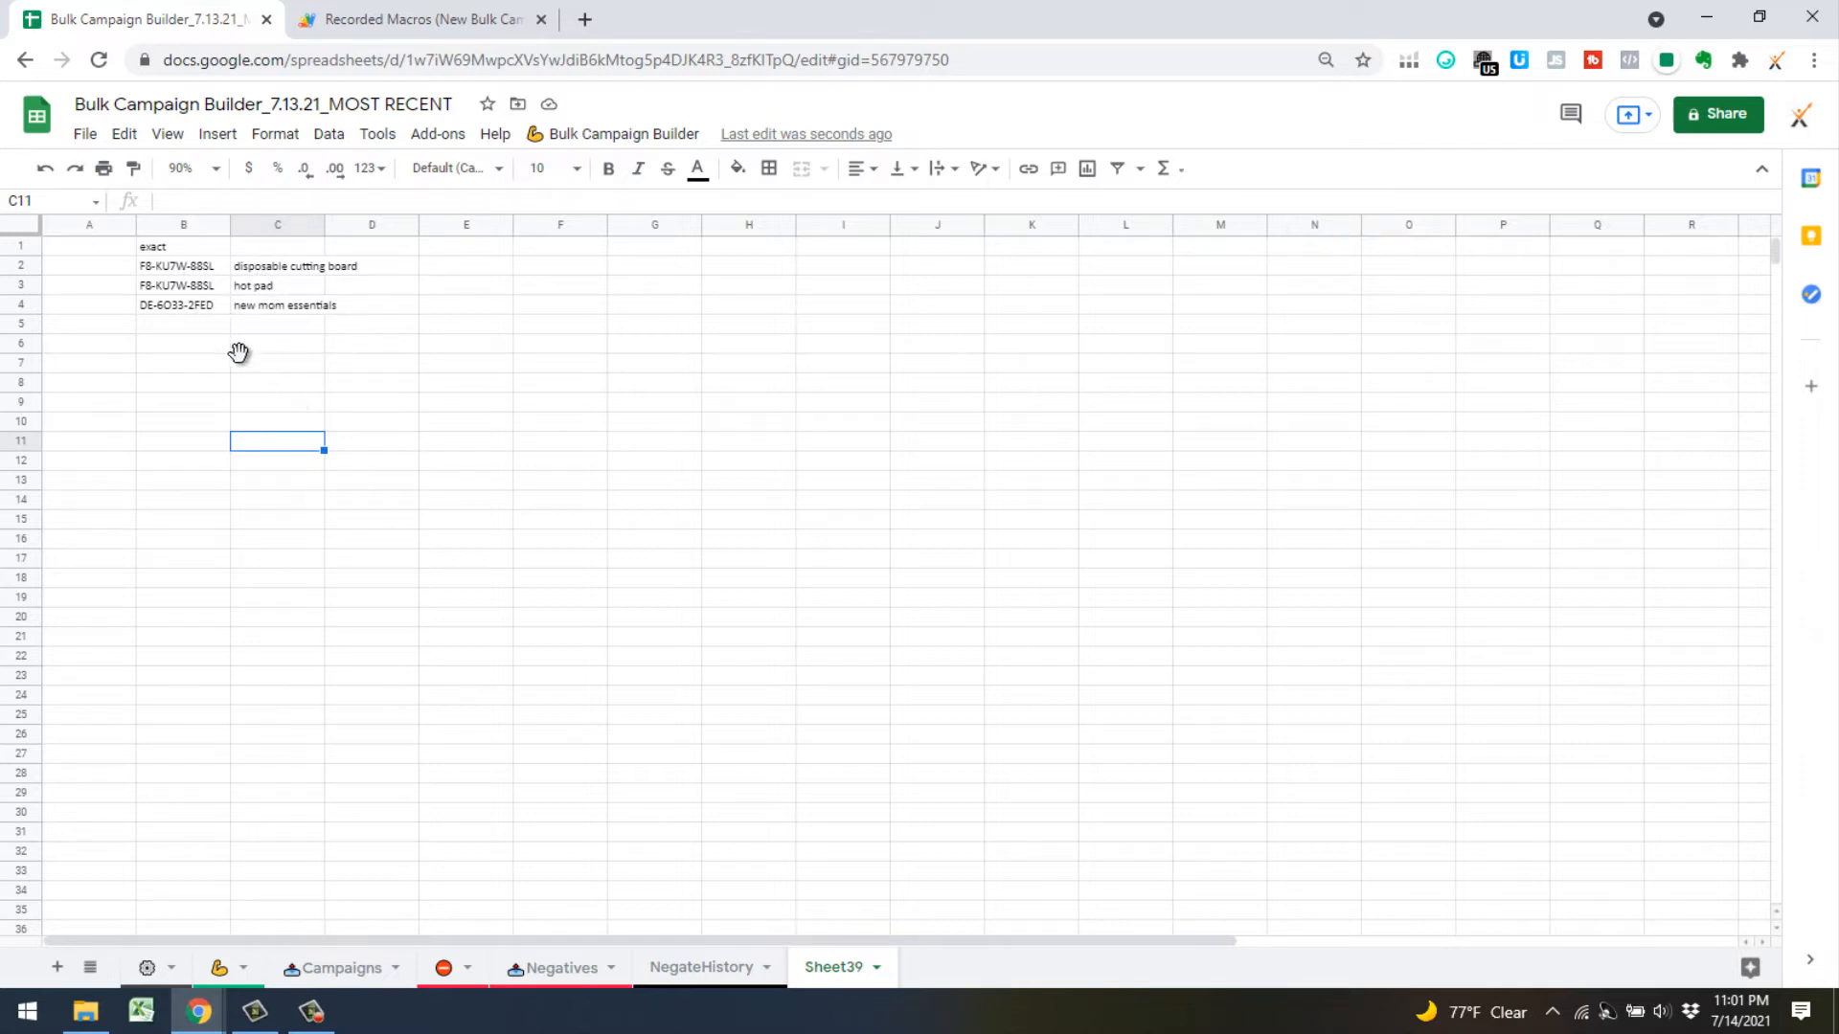
{"action": "left_click", "coordinate": [191, 478]}
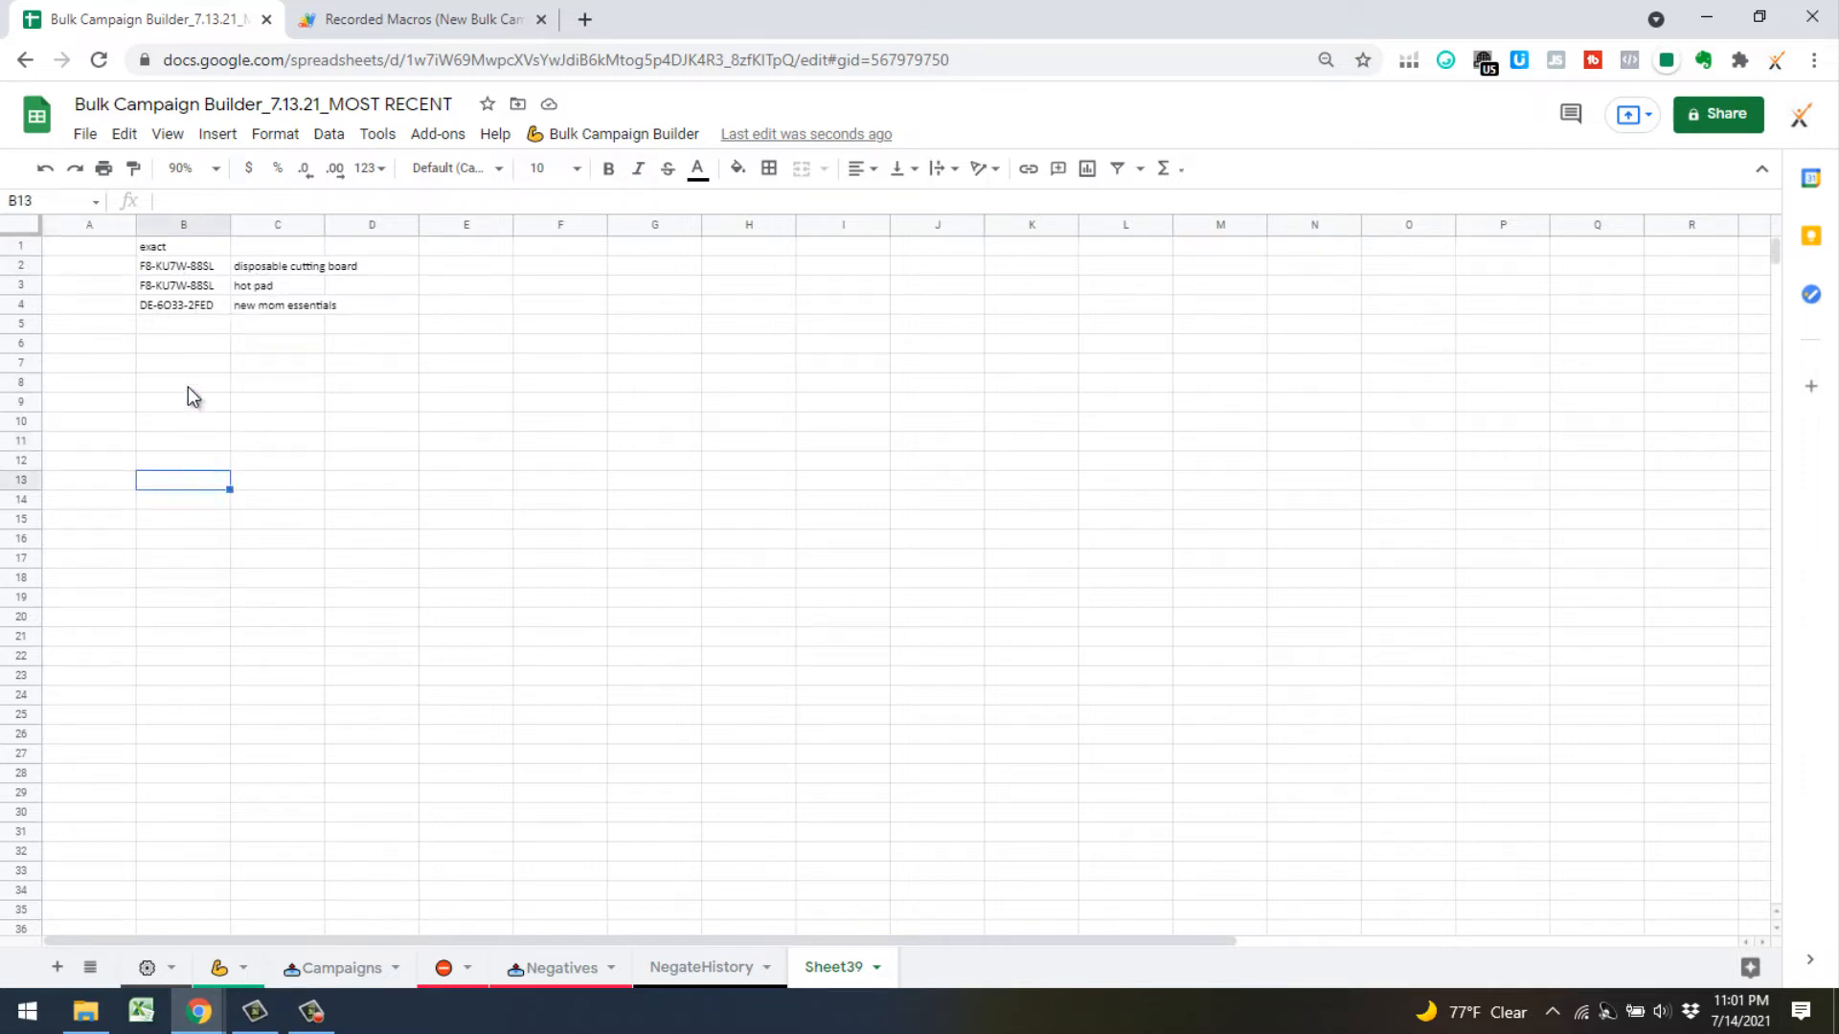
{"action": "left_click", "coordinate": [190, 346]}
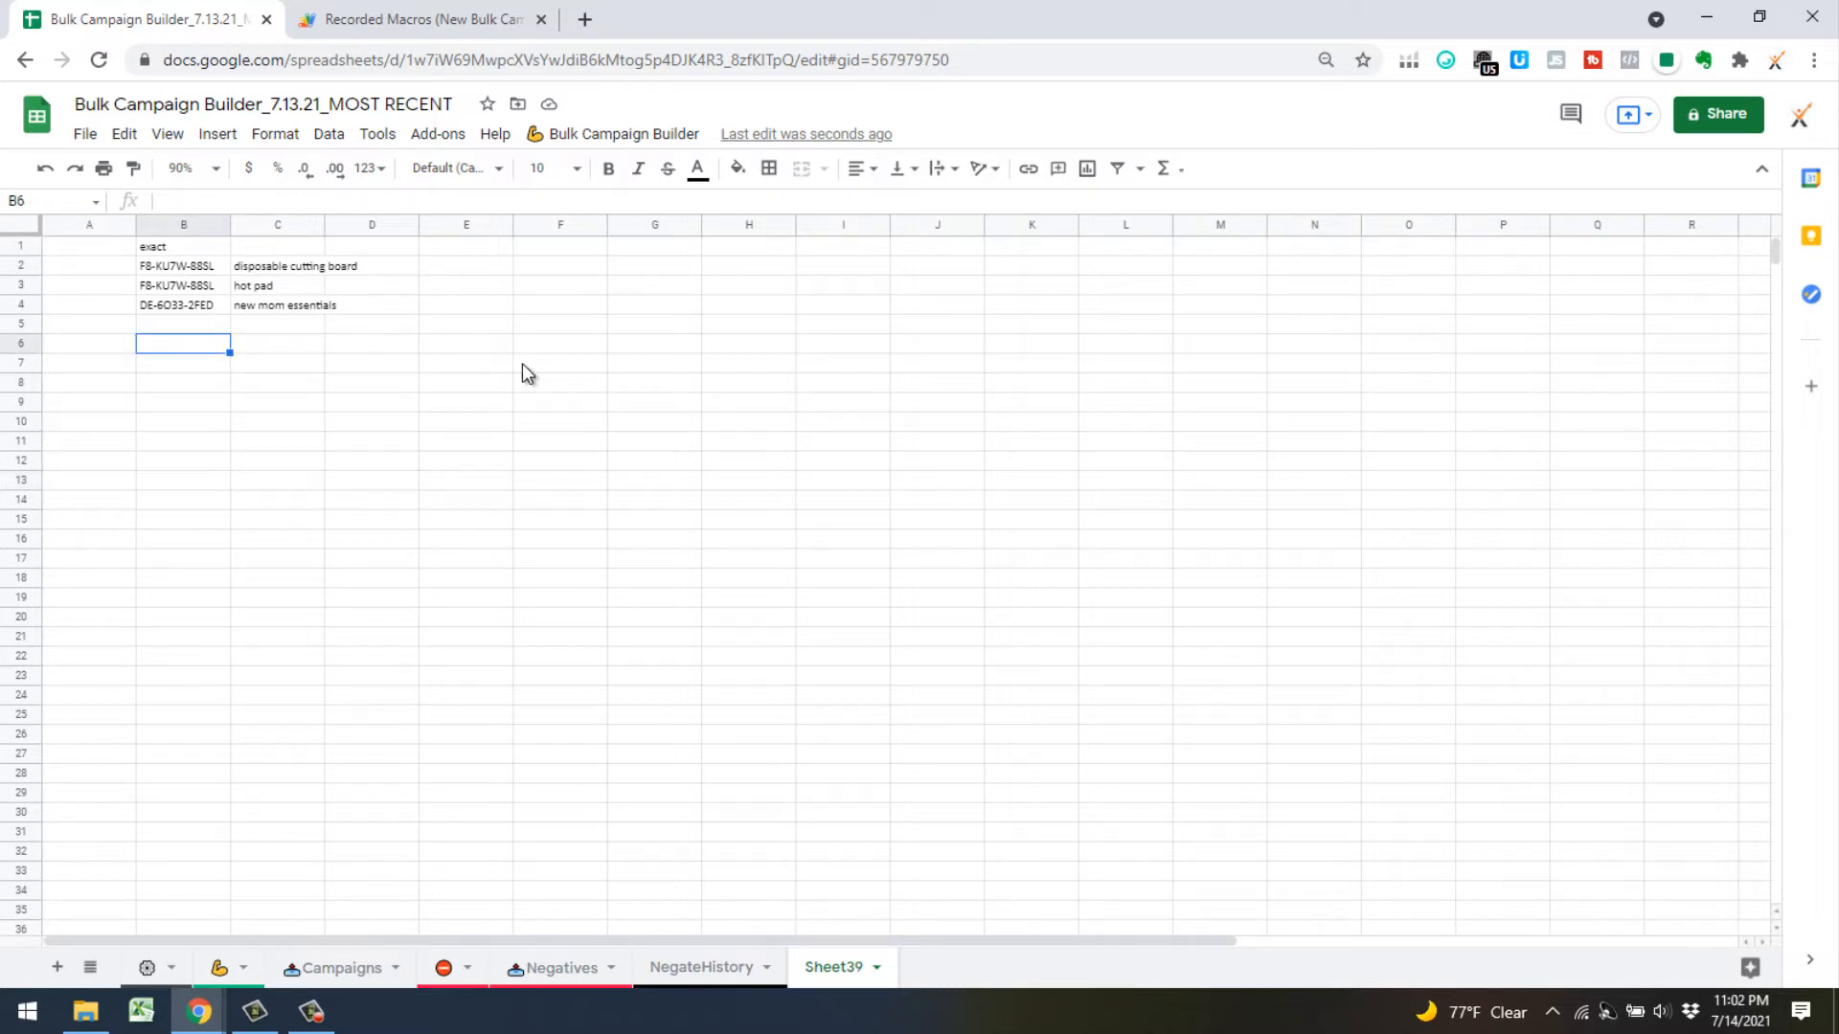
Switch to the APEX spreadsheet and find search terms using the Orders>0 / Not Already in Phrase filter
{"action": "left_click", "coordinate": [203, 1013]}
{"action": "left_click", "coordinate": [383, 903]}
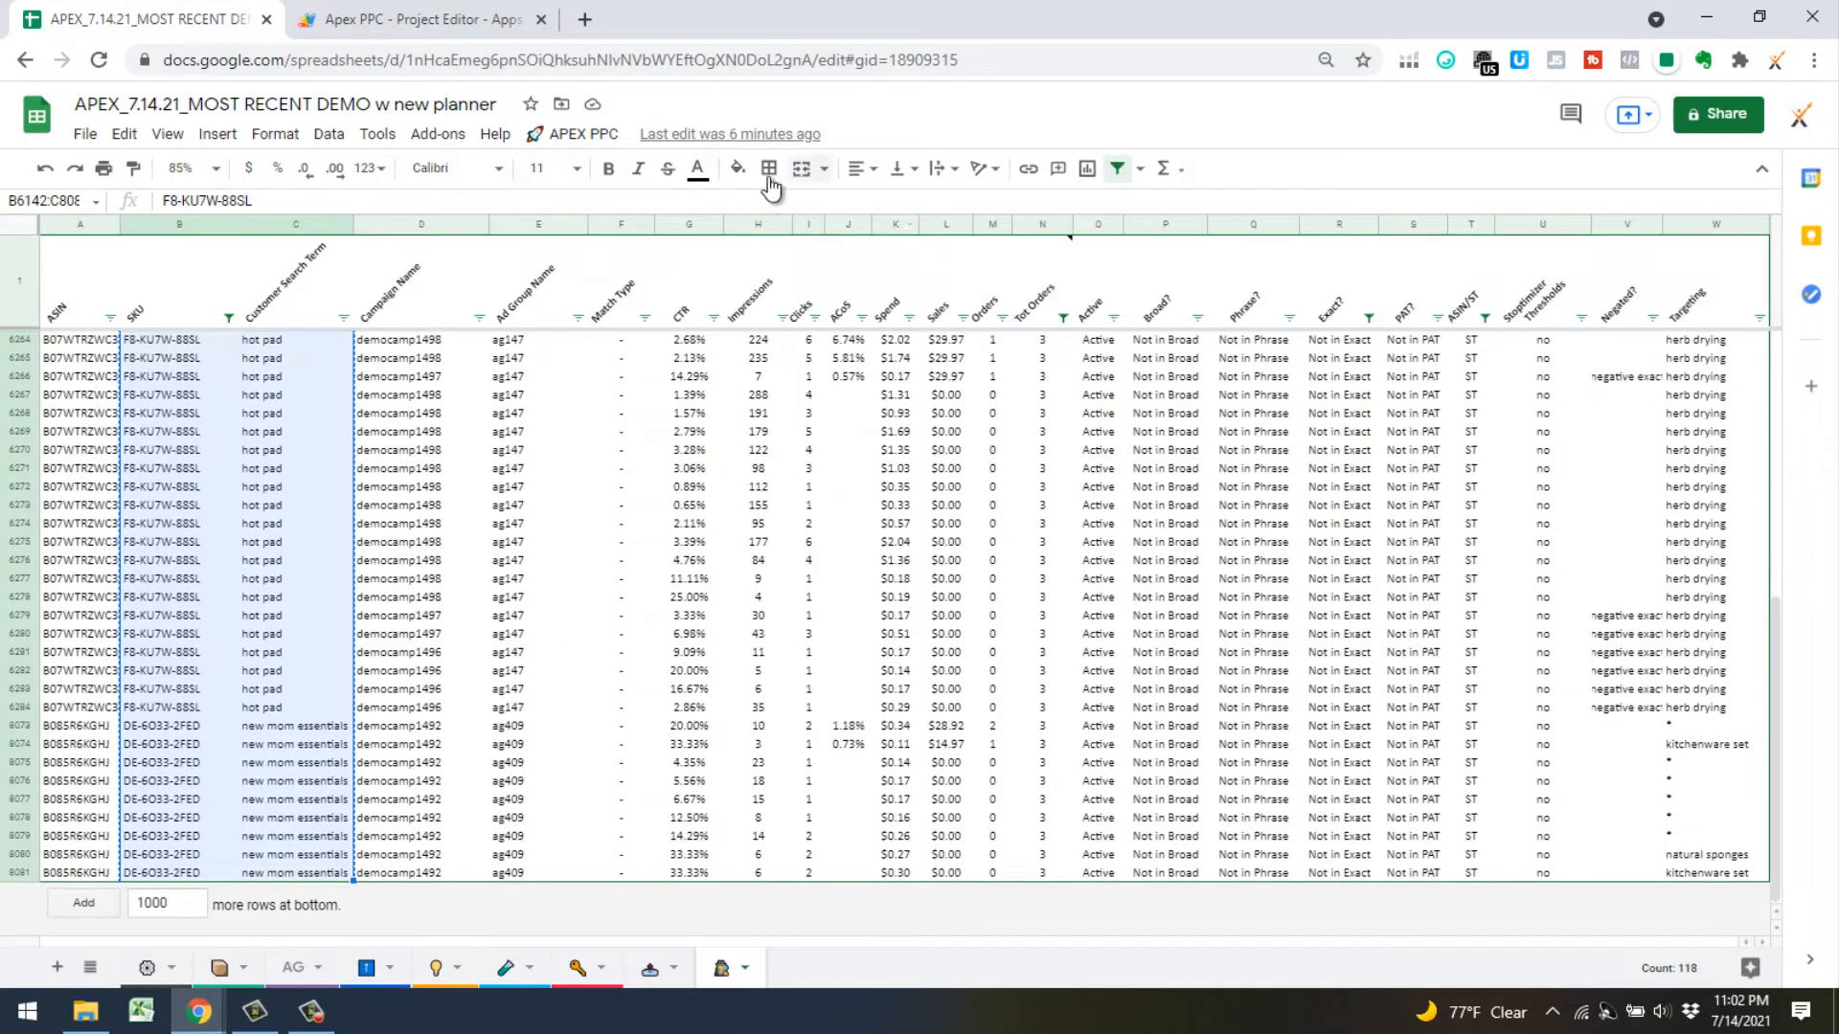
{"action": "left_click", "coordinate": [568, 136]}
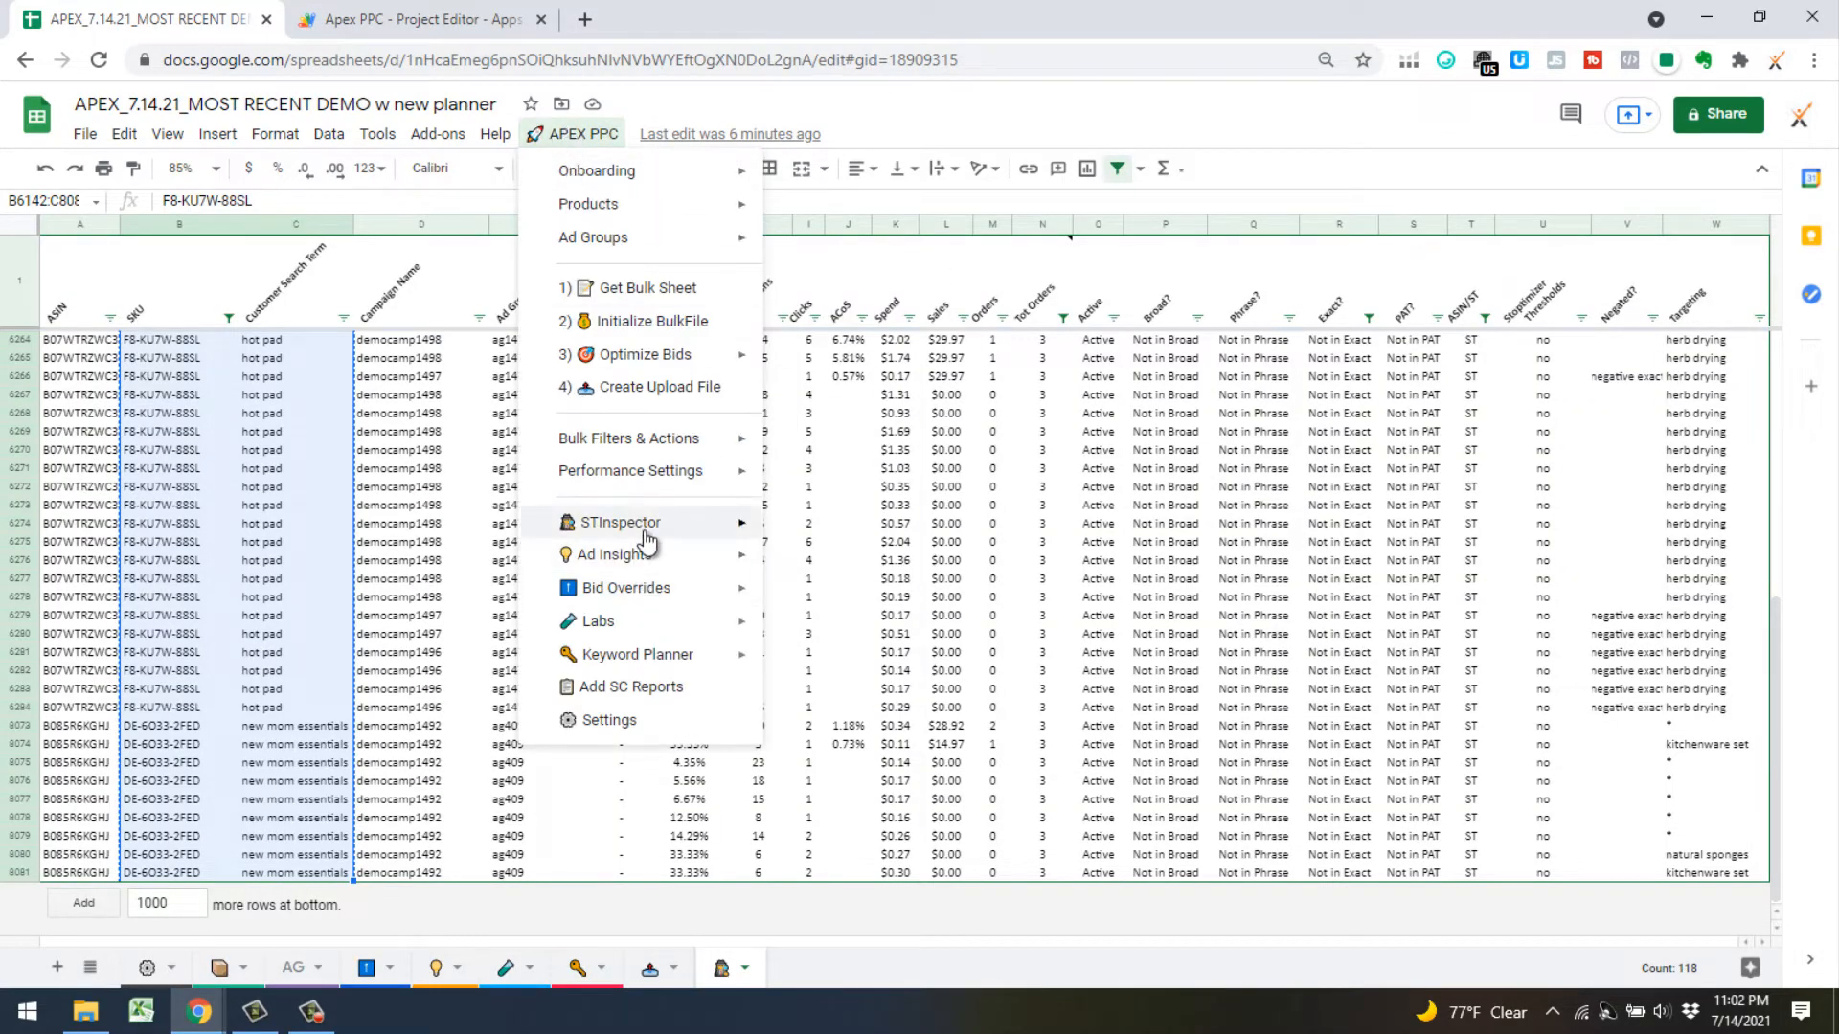
{"action": "mouse_move", "coordinate": [637, 527]}
{"action": "mouse_move", "coordinate": [903, 644]}
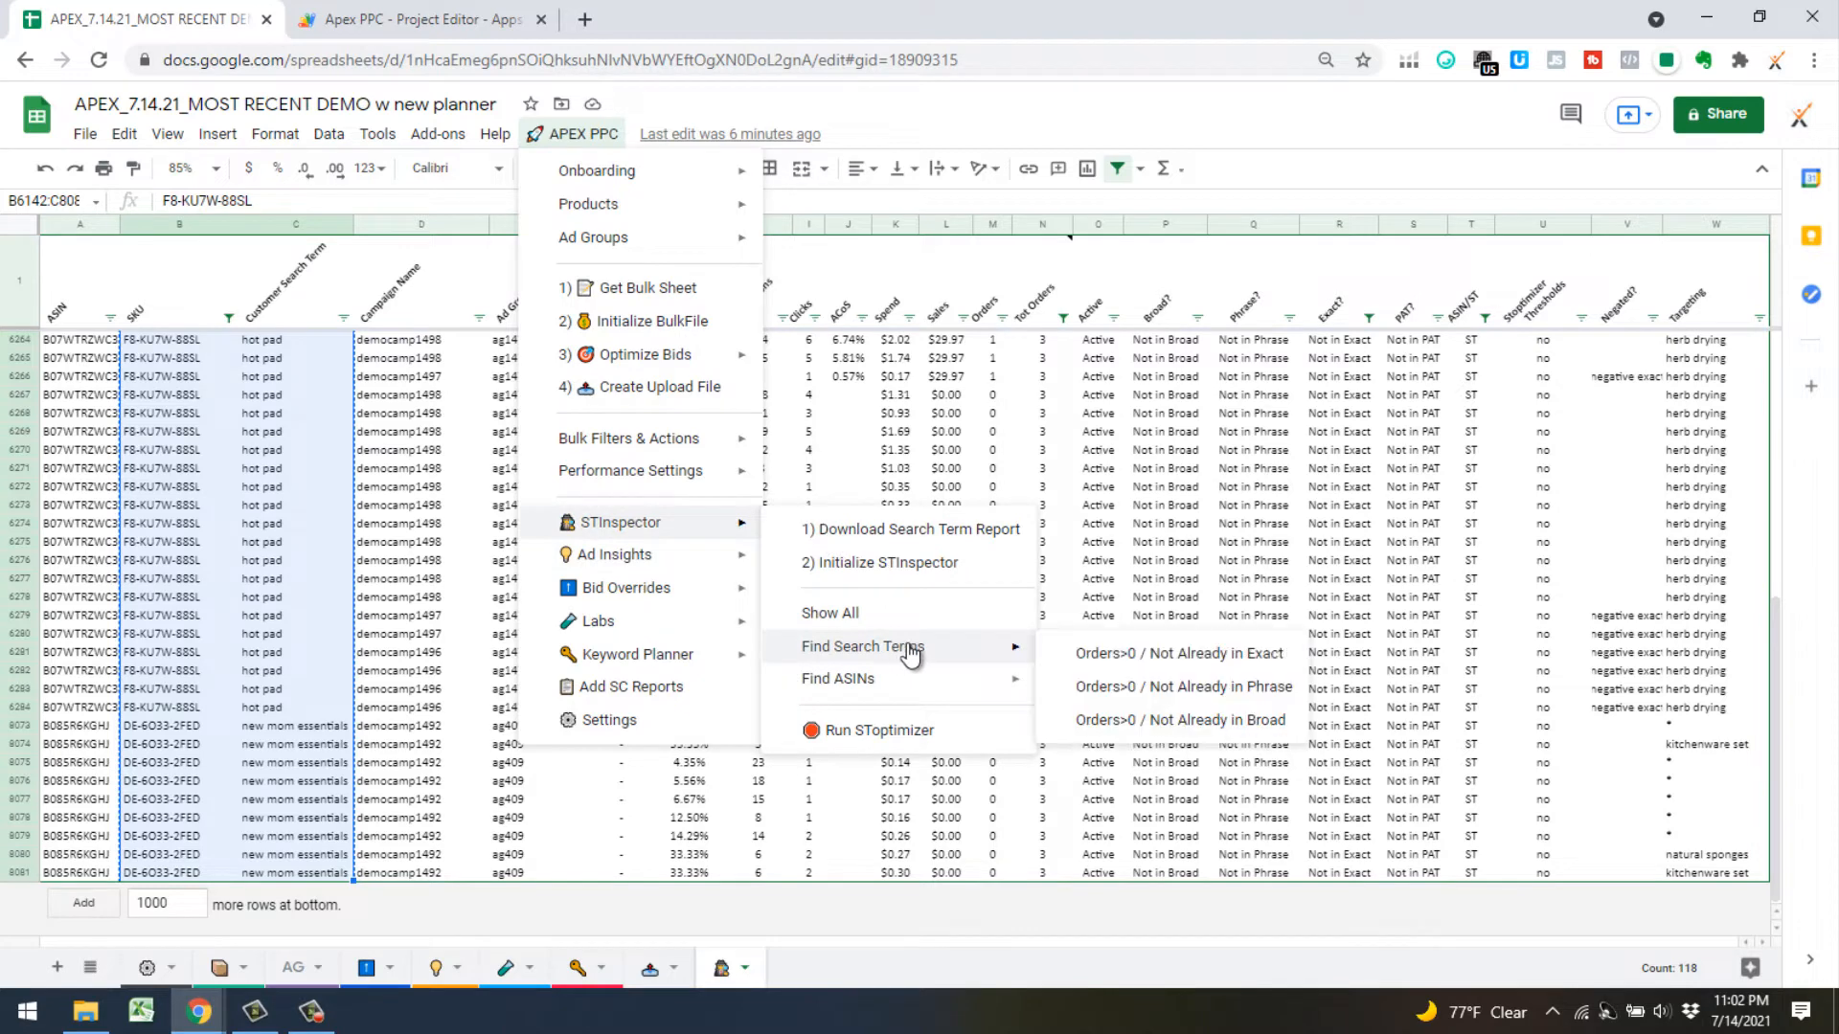
{"action": "left_click", "coordinate": [1211, 694]}
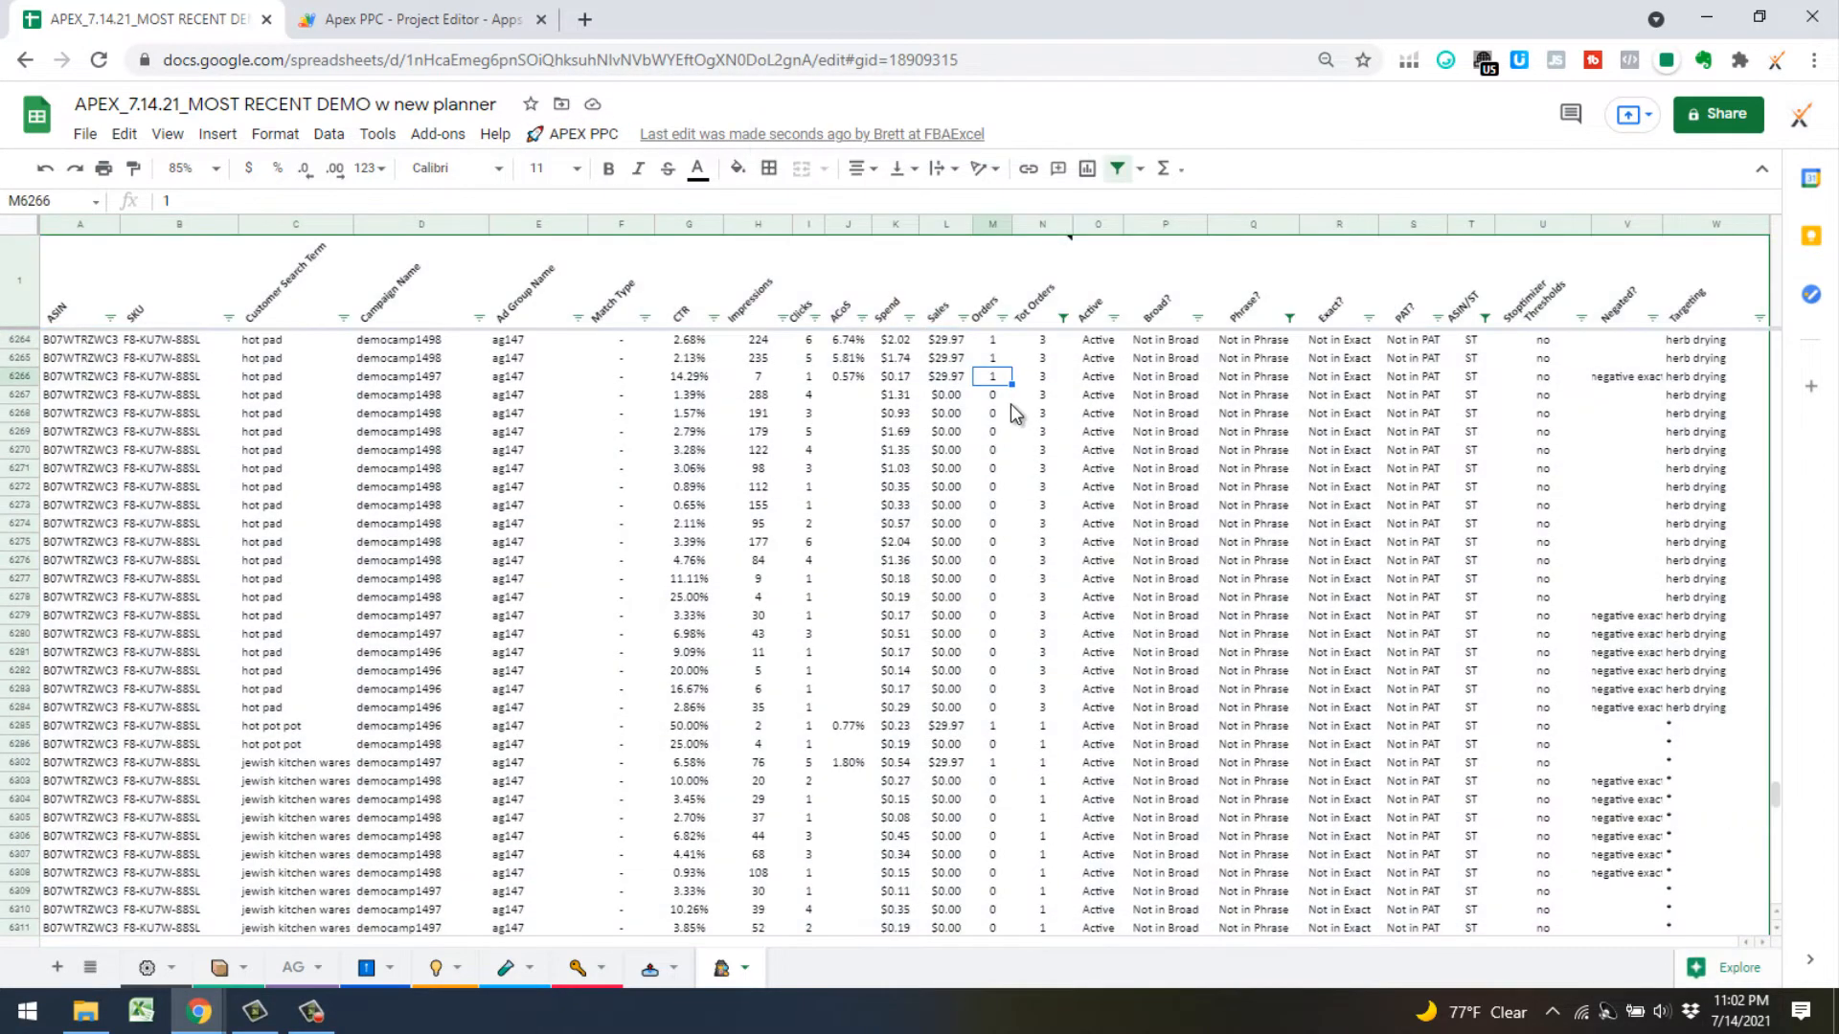
Filter Tot Orders to exclude blanks, 1 and 2, and keep Multiple SKU Campaign excluded from the SKU column
{"action": "left_click", "coordinate": [1063, 318]}
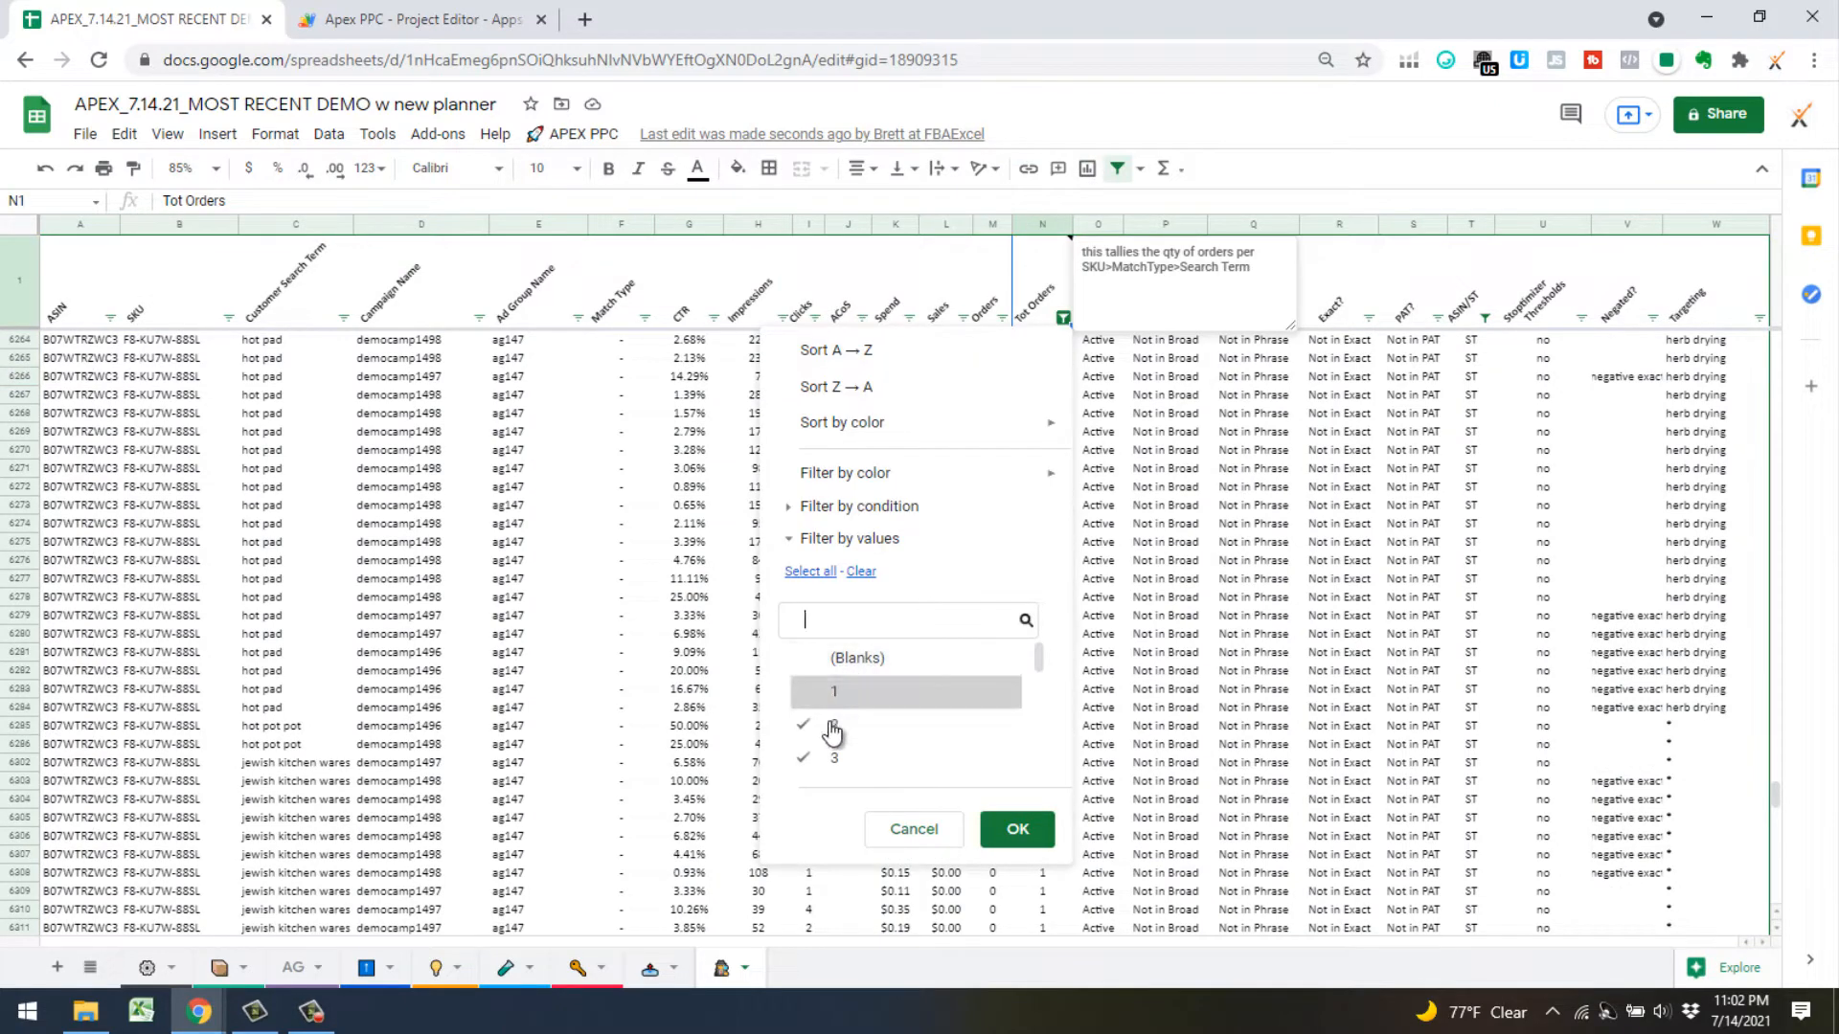
{"action": "left_click", "coordinate": [1004, 825]}
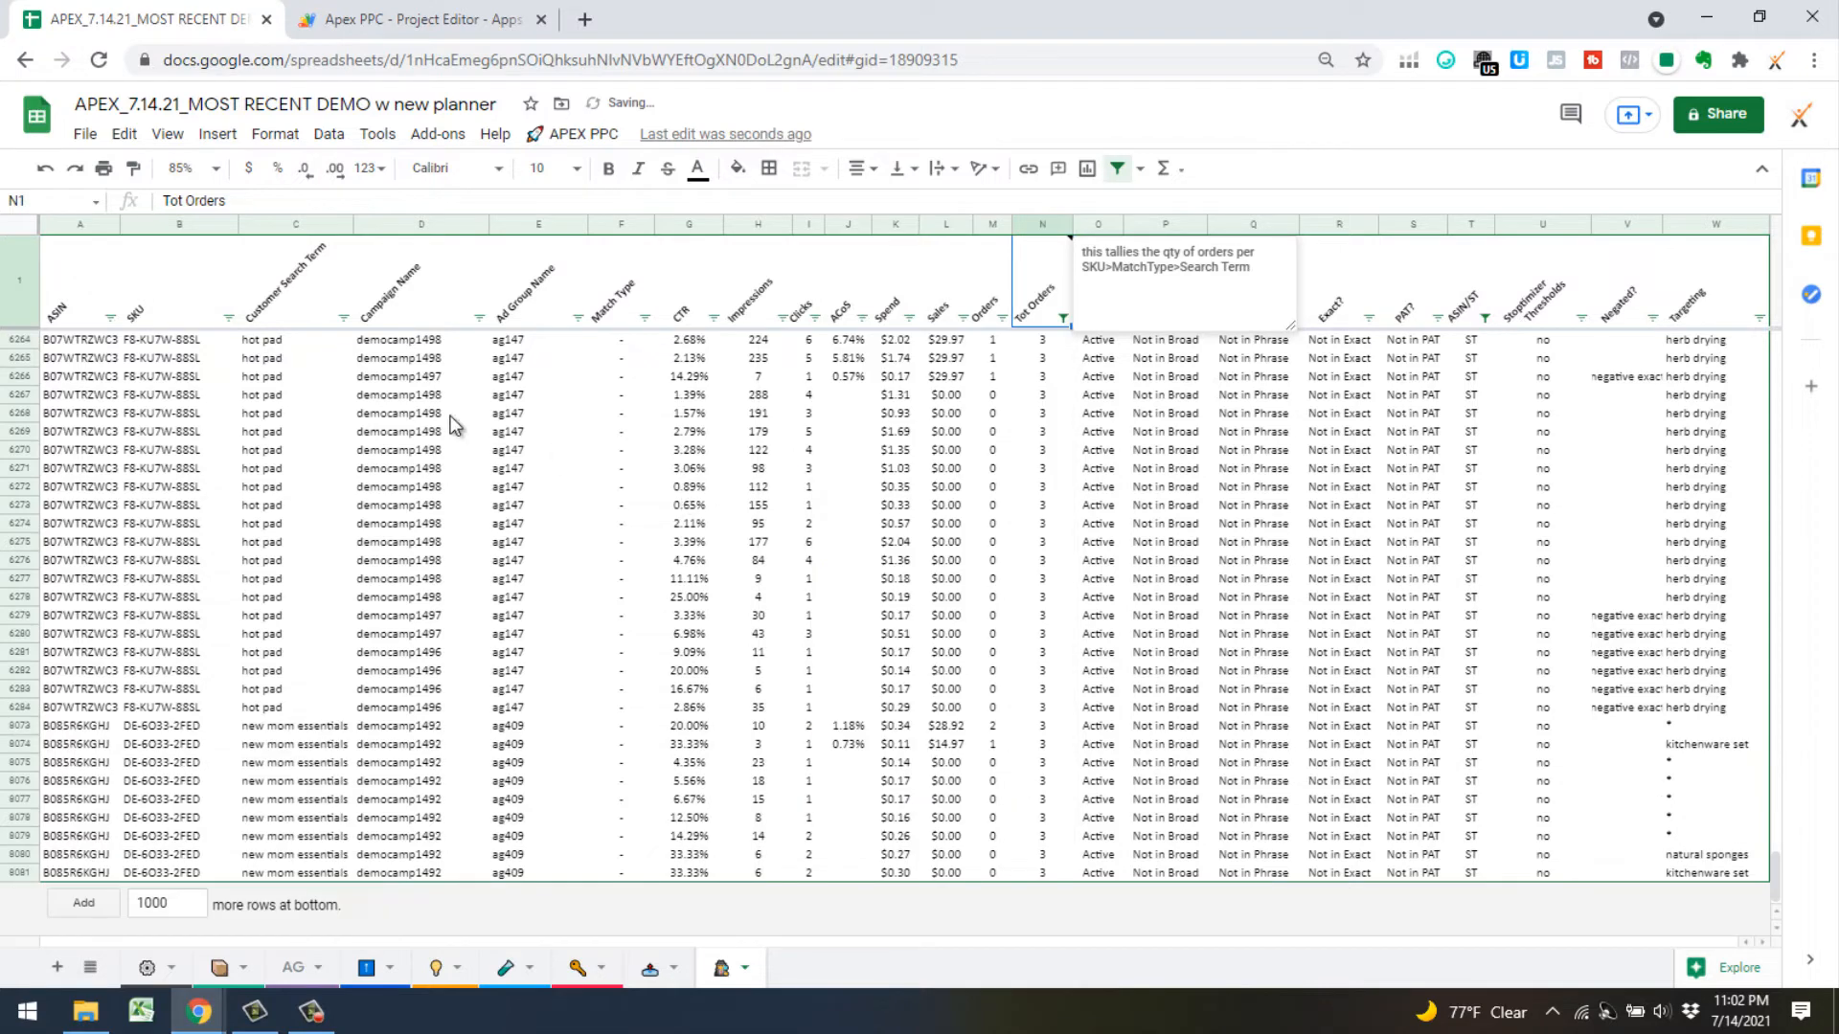
{"action": "left_click", "coordinate": [228, 317]}
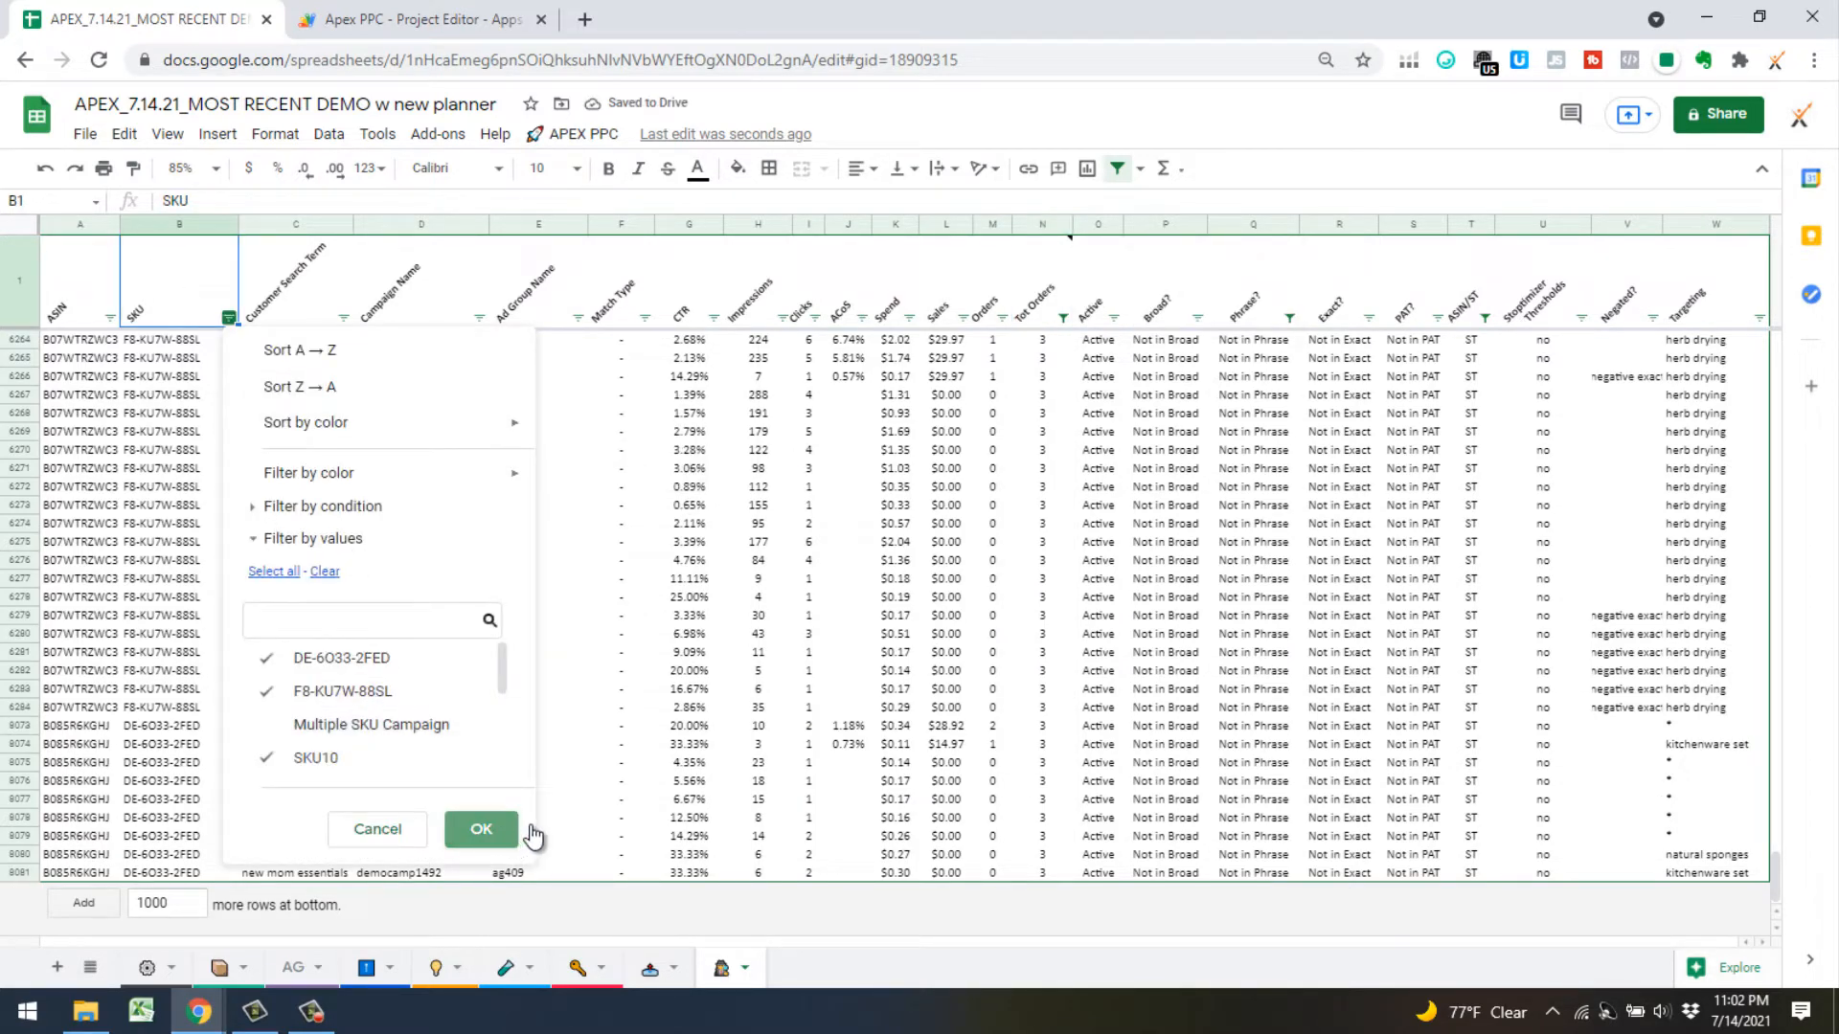
{"action": "left_click", "coordinate": [478, 830]}
Copy the filtered SKU and Customer Search Term cells from B291 to C8081
{"action": "scroll", "coordinate": [340, 618], "scroll_direction": "up", "scroll_amount": 15}
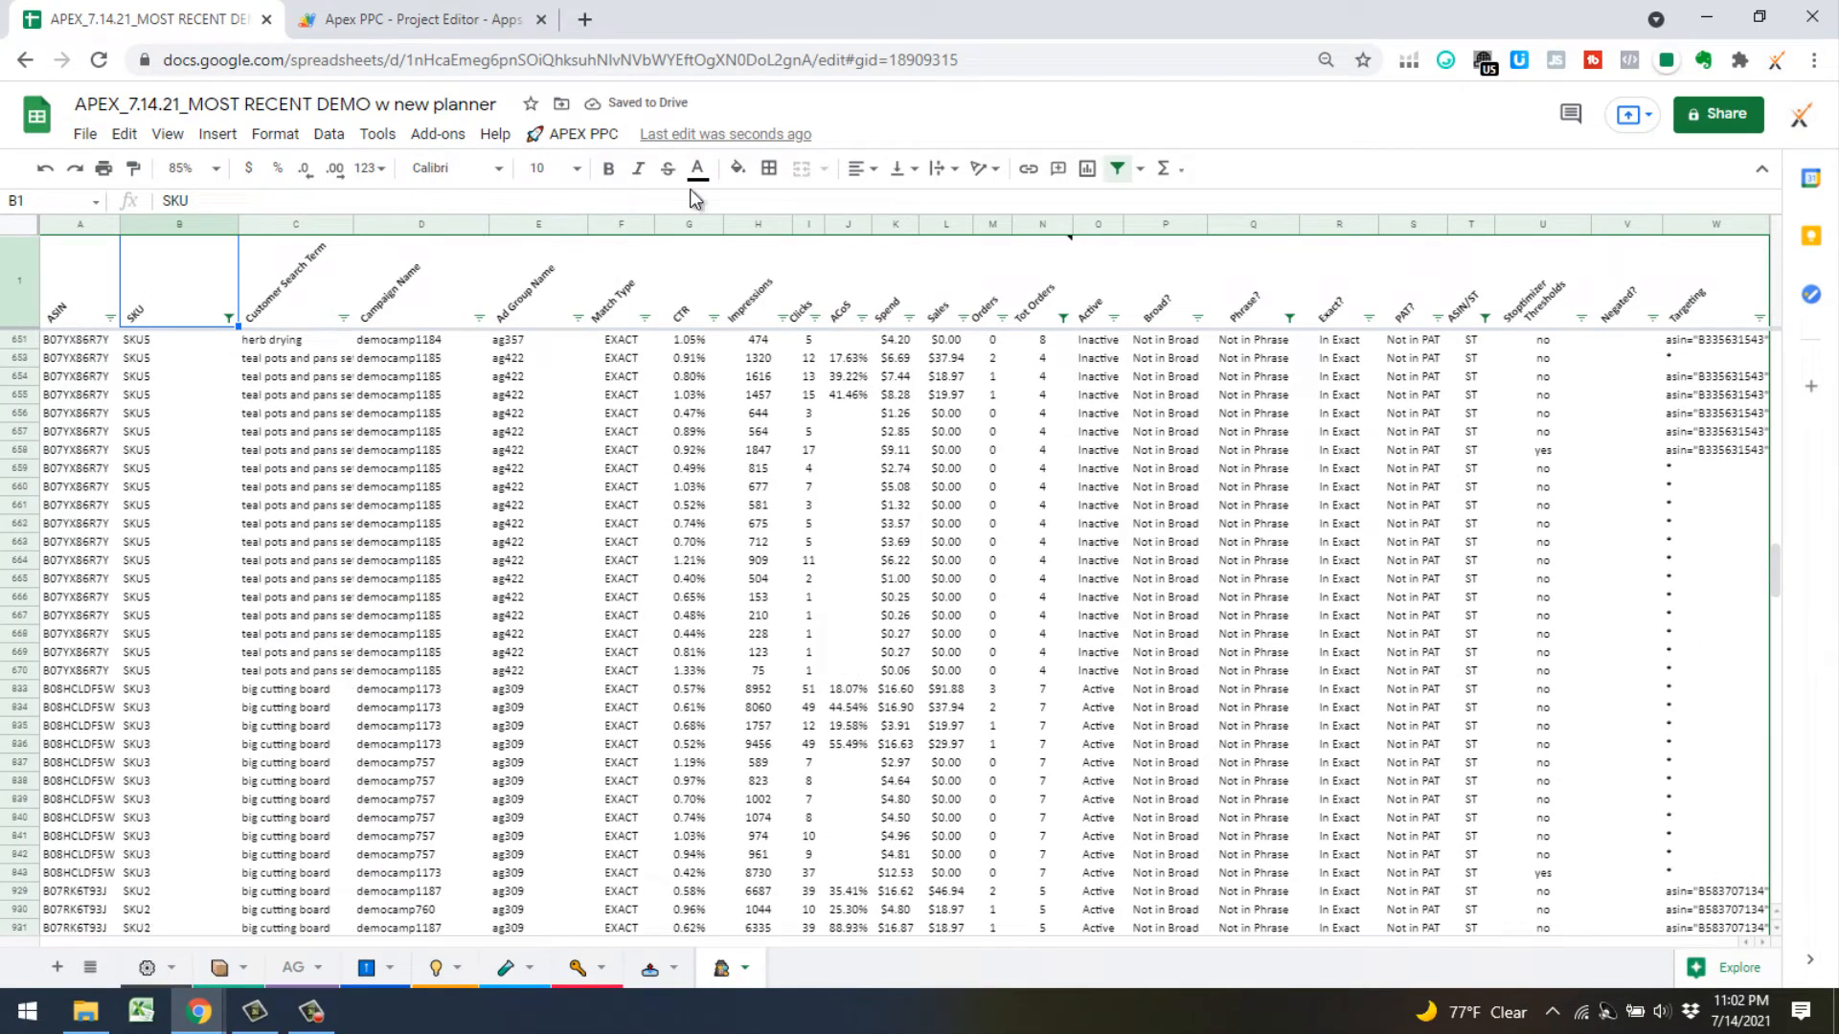
{"action": "key", "text": "Down"}
{"action": "left_click", "coordinate": [269, 348], "text": "shift"}
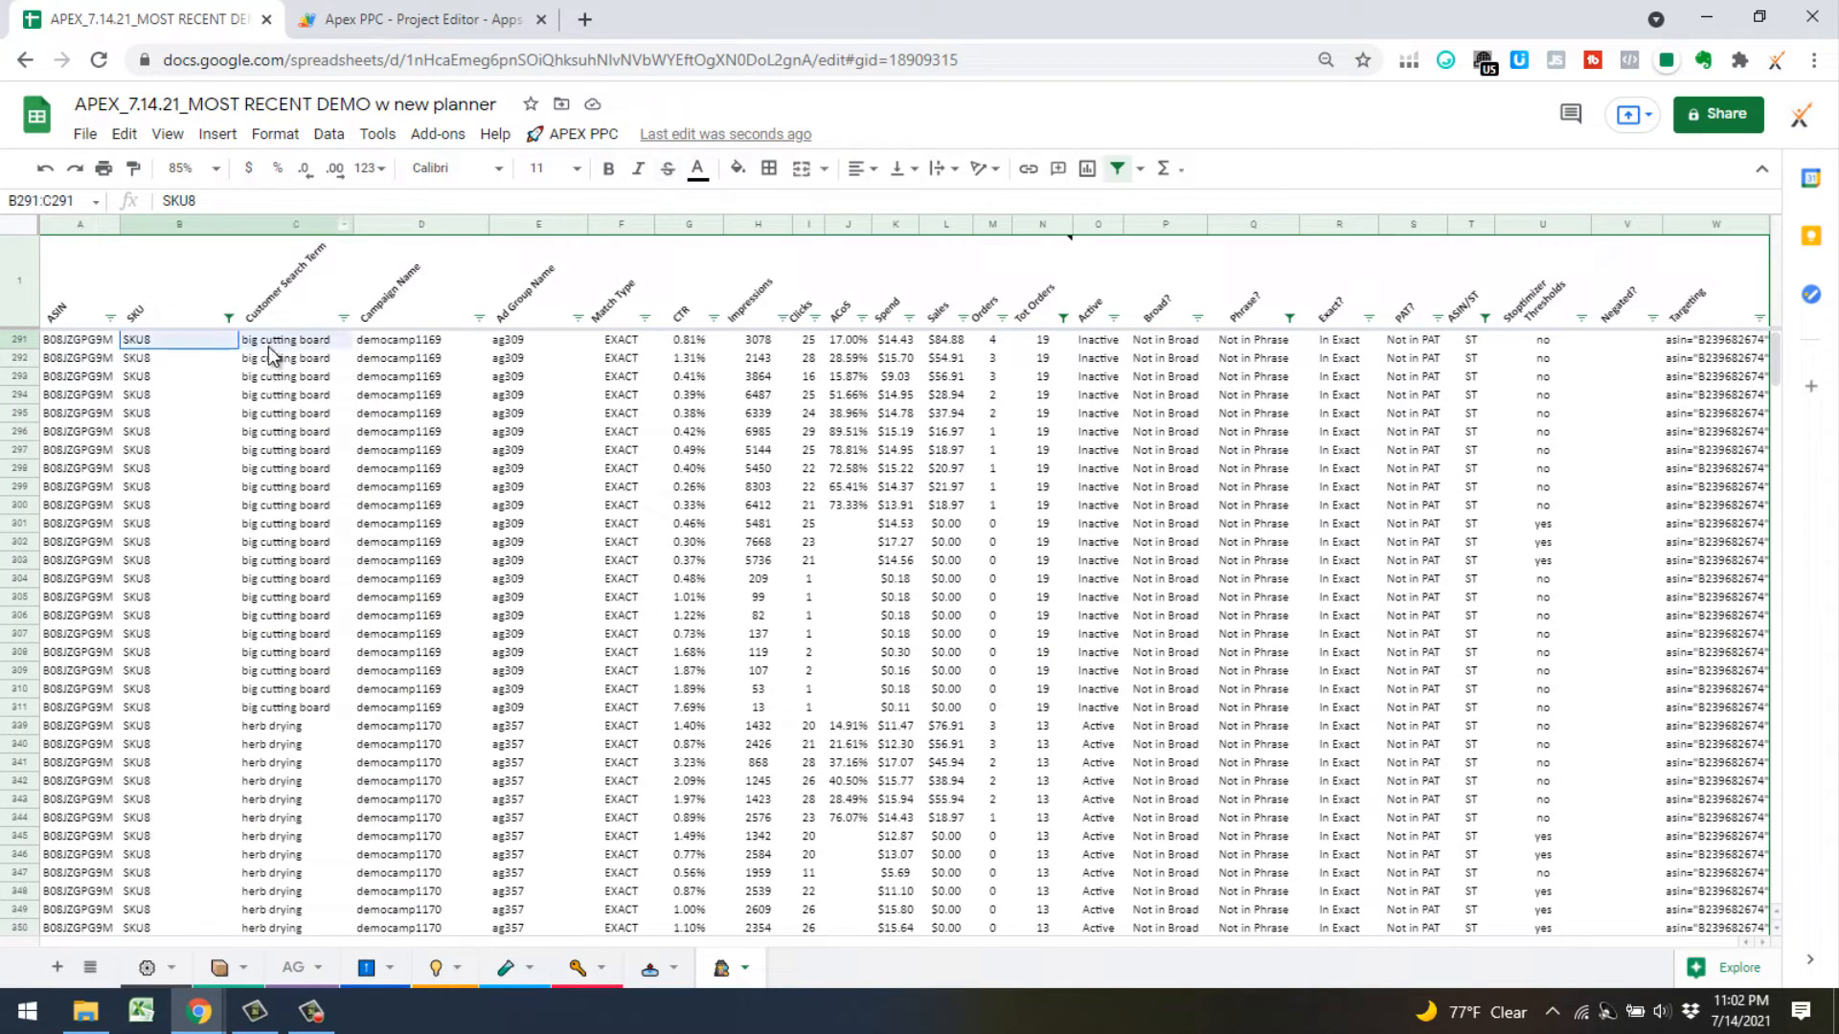
{"action": "key", "text": "ctrl+shift+Down"}
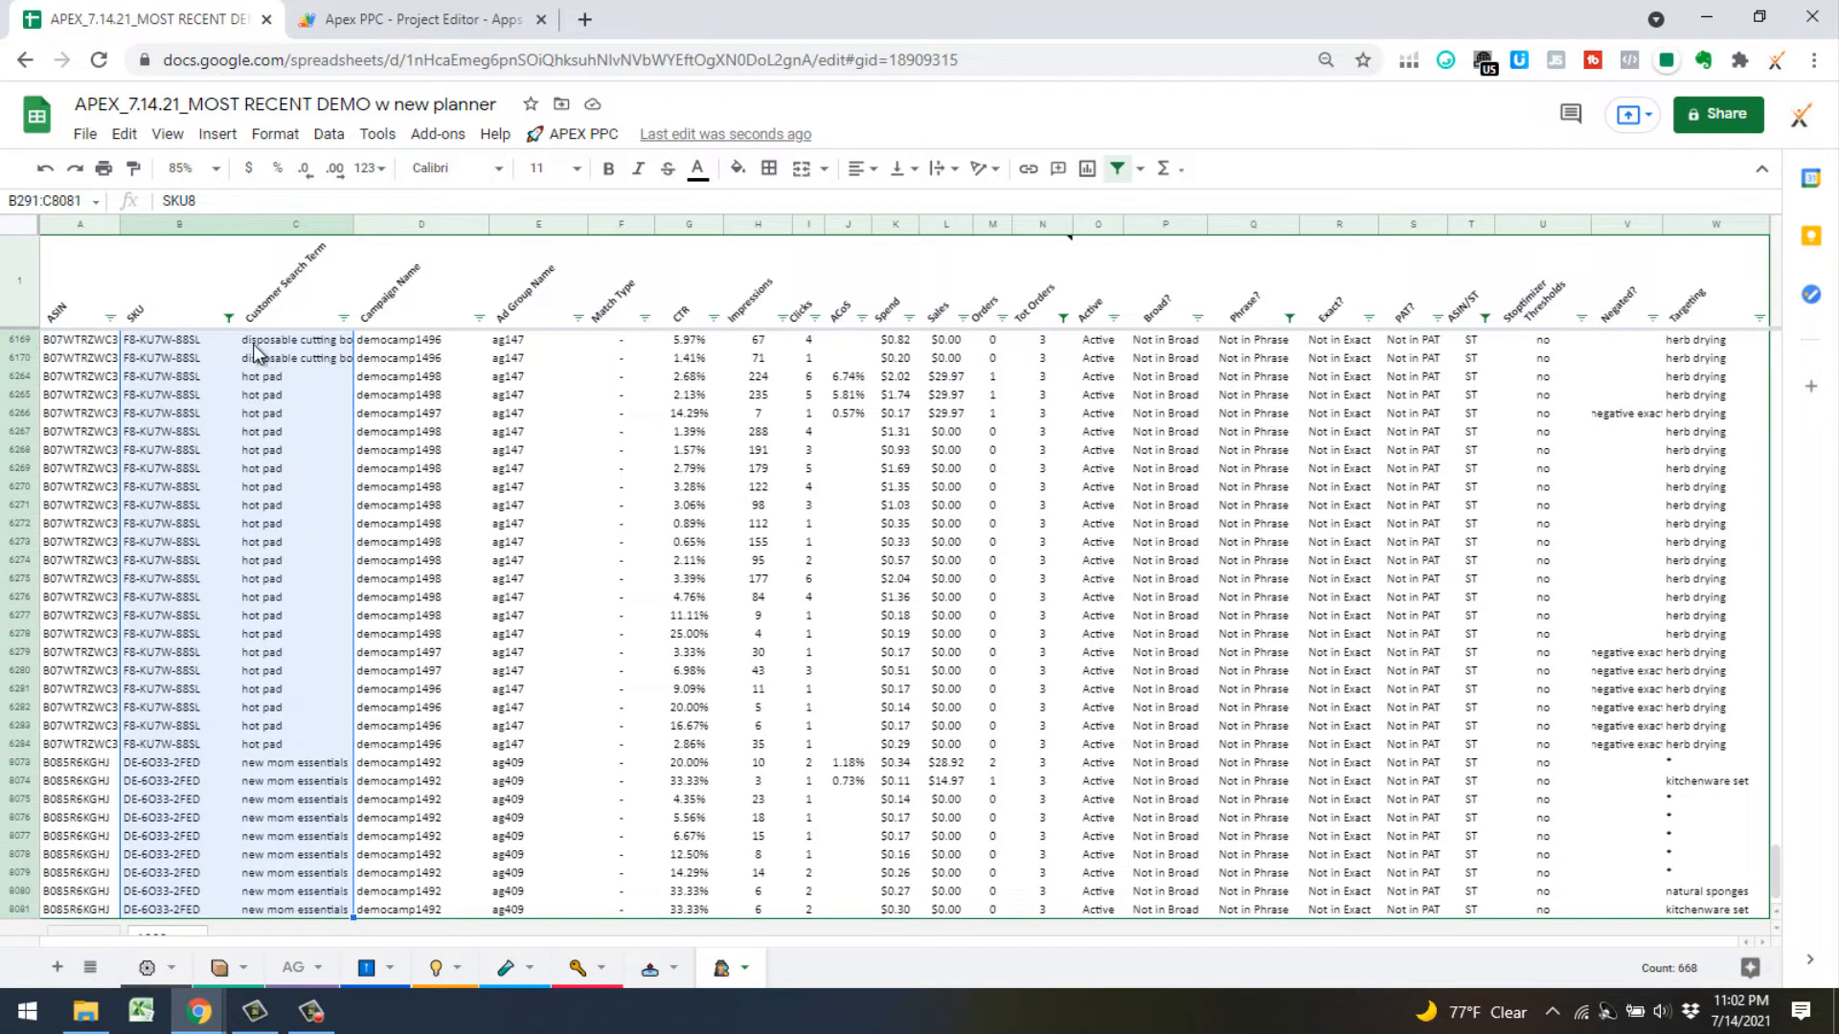
{"action": "key", "text": "ctrl+c"}
Switch to the Bulk Campaign Builder spreadsheet, paste the copied SKUs and search terms at B7, and remove duplicate rows with the macro
{"action": "left_click", "coordinate": [191, 1016]}
{"action": "left_click", "coordinate": [206, 950]}
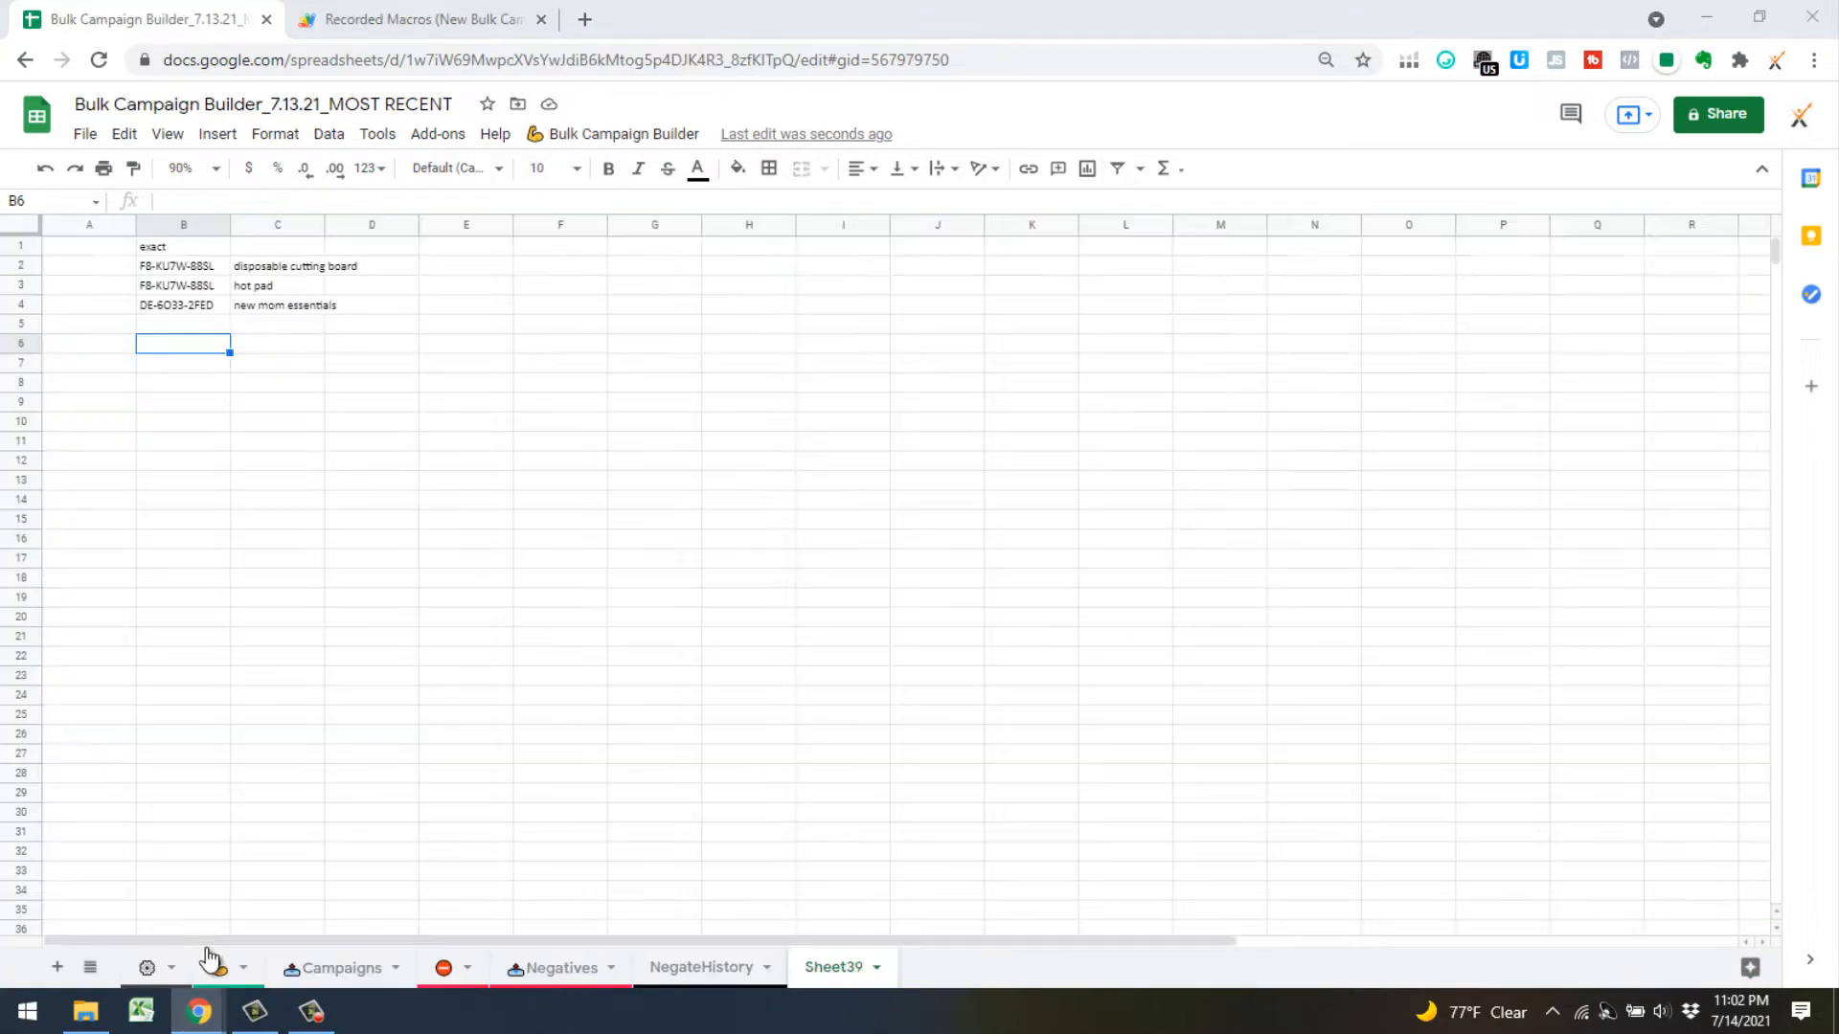
{"action": "left_click", "coordinate": [182, 364]}
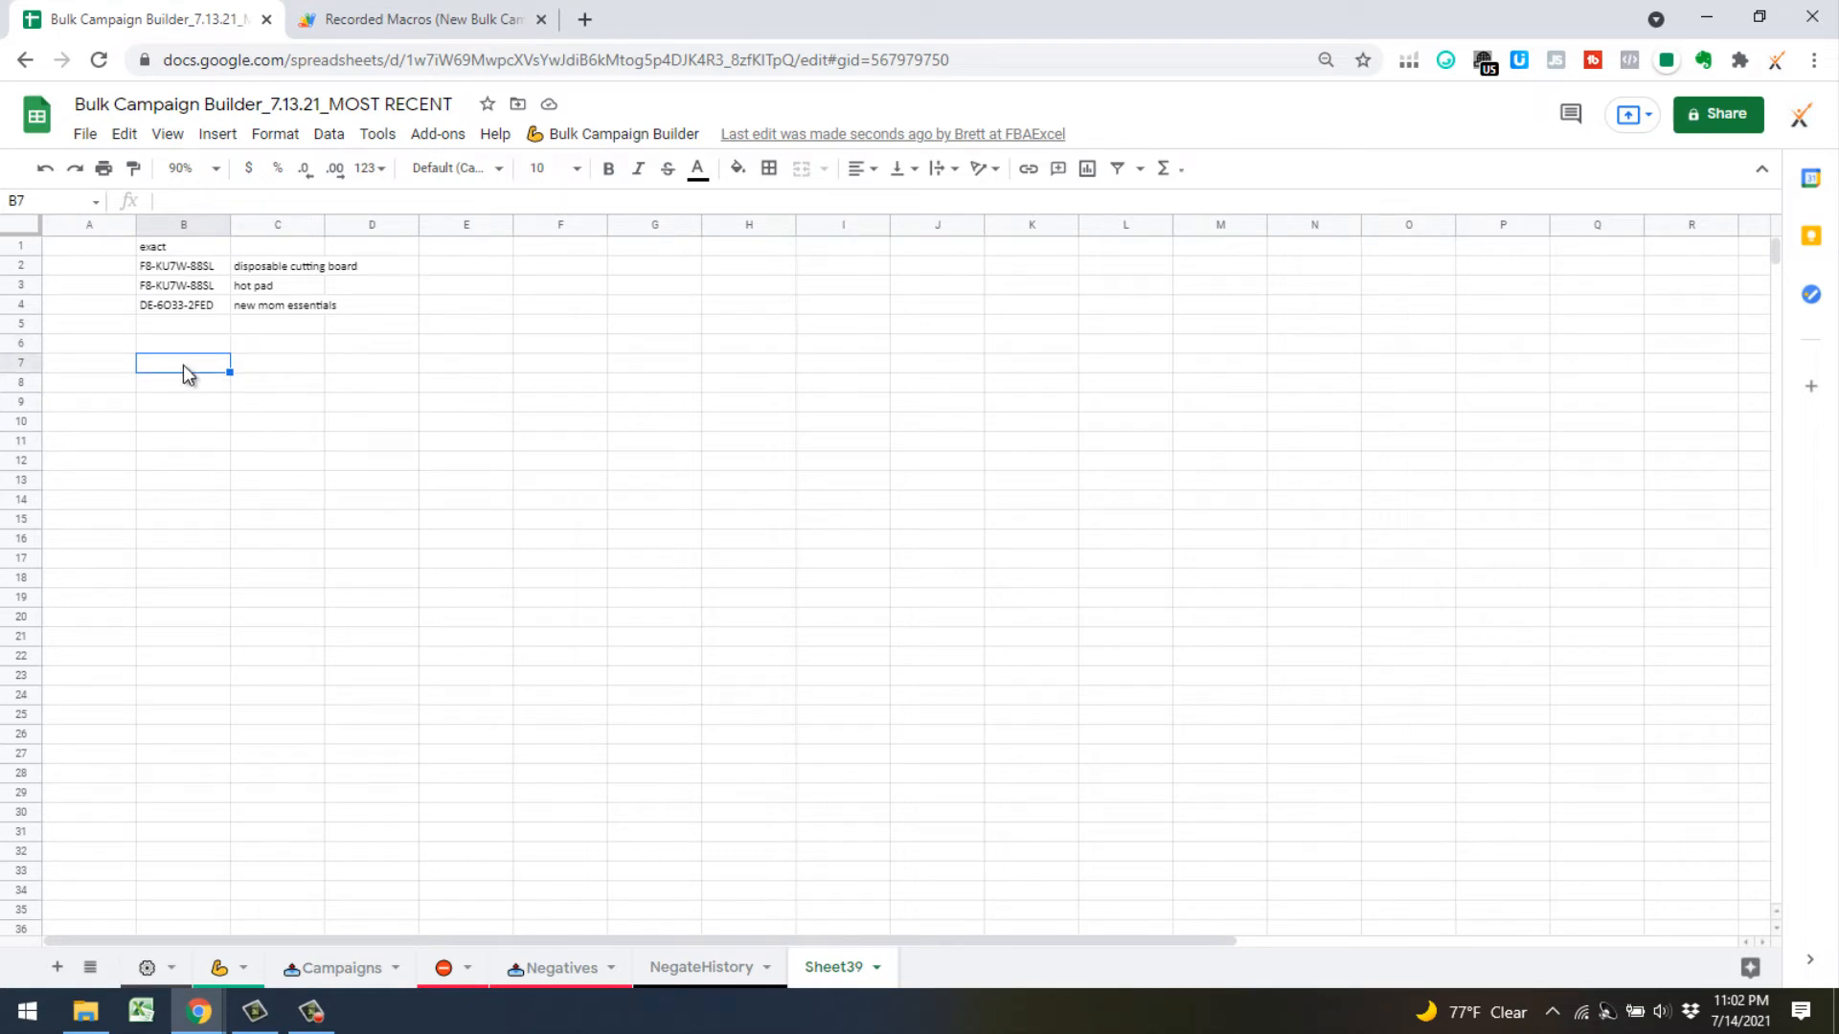
{"action": "key", "text": "ctrl+v"}
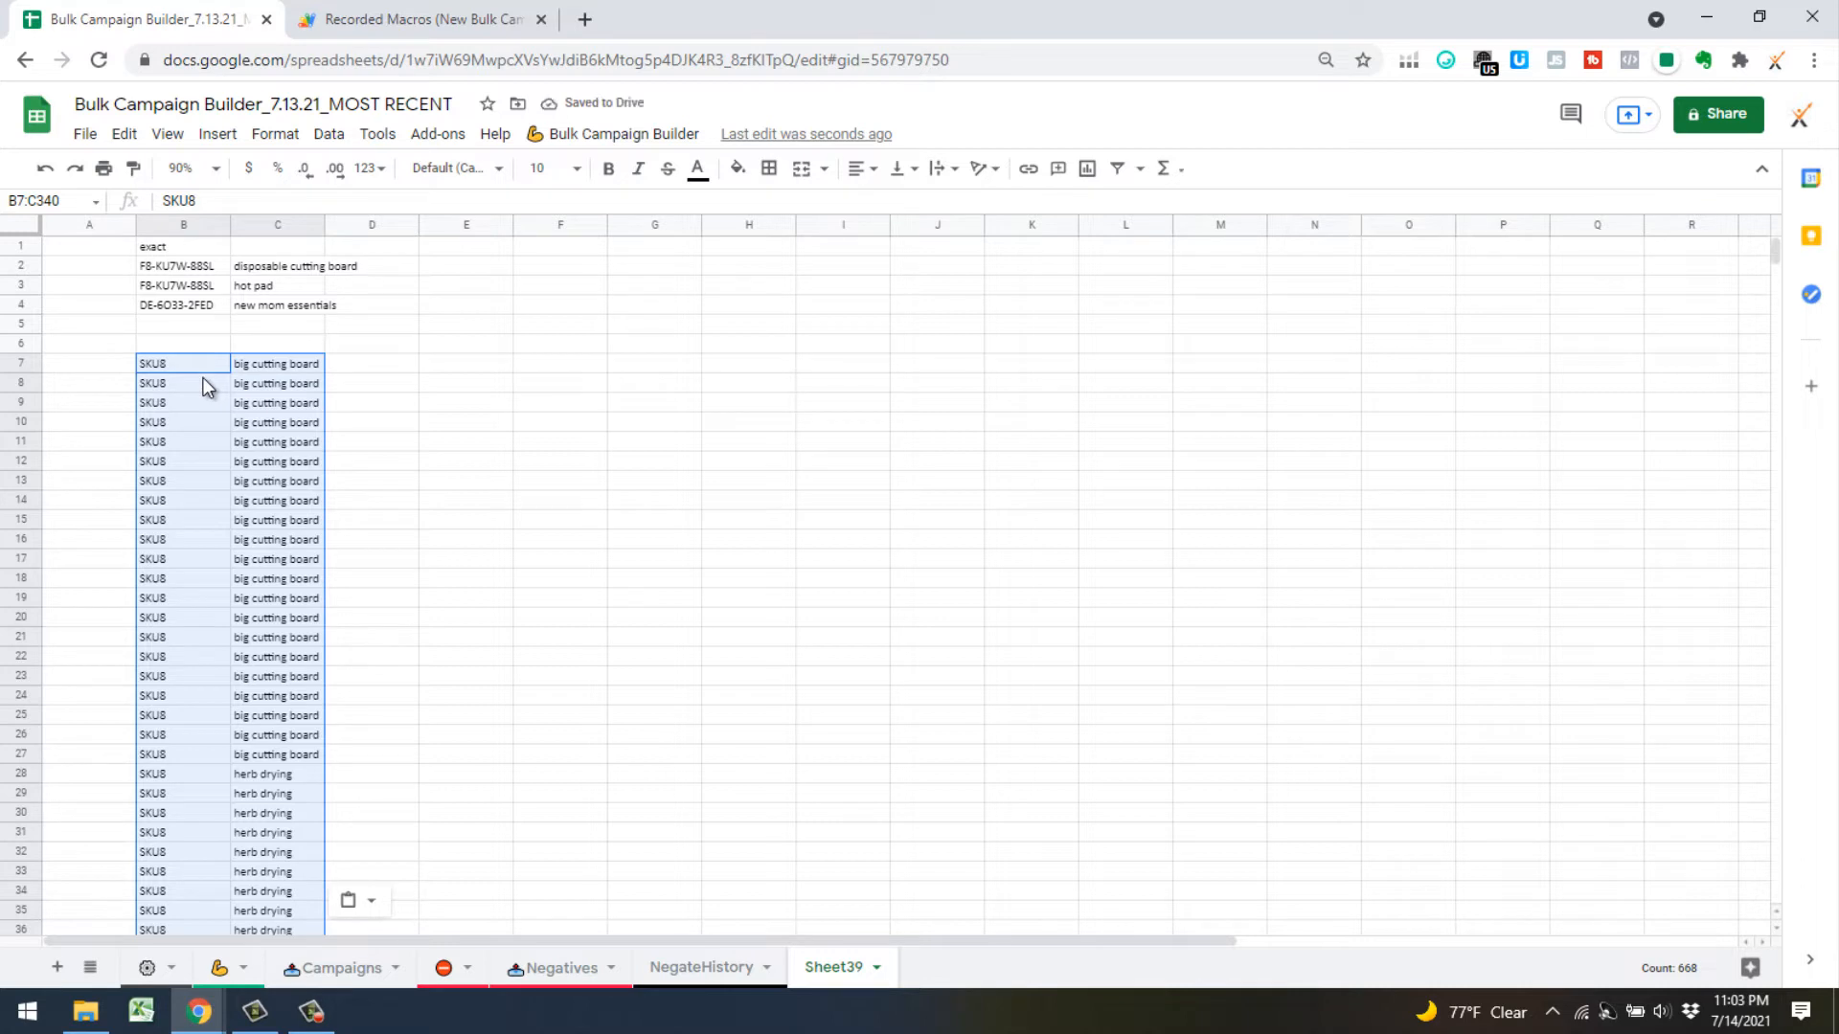
{"action": "key", "text": "ctrl+alt+shift+1"}
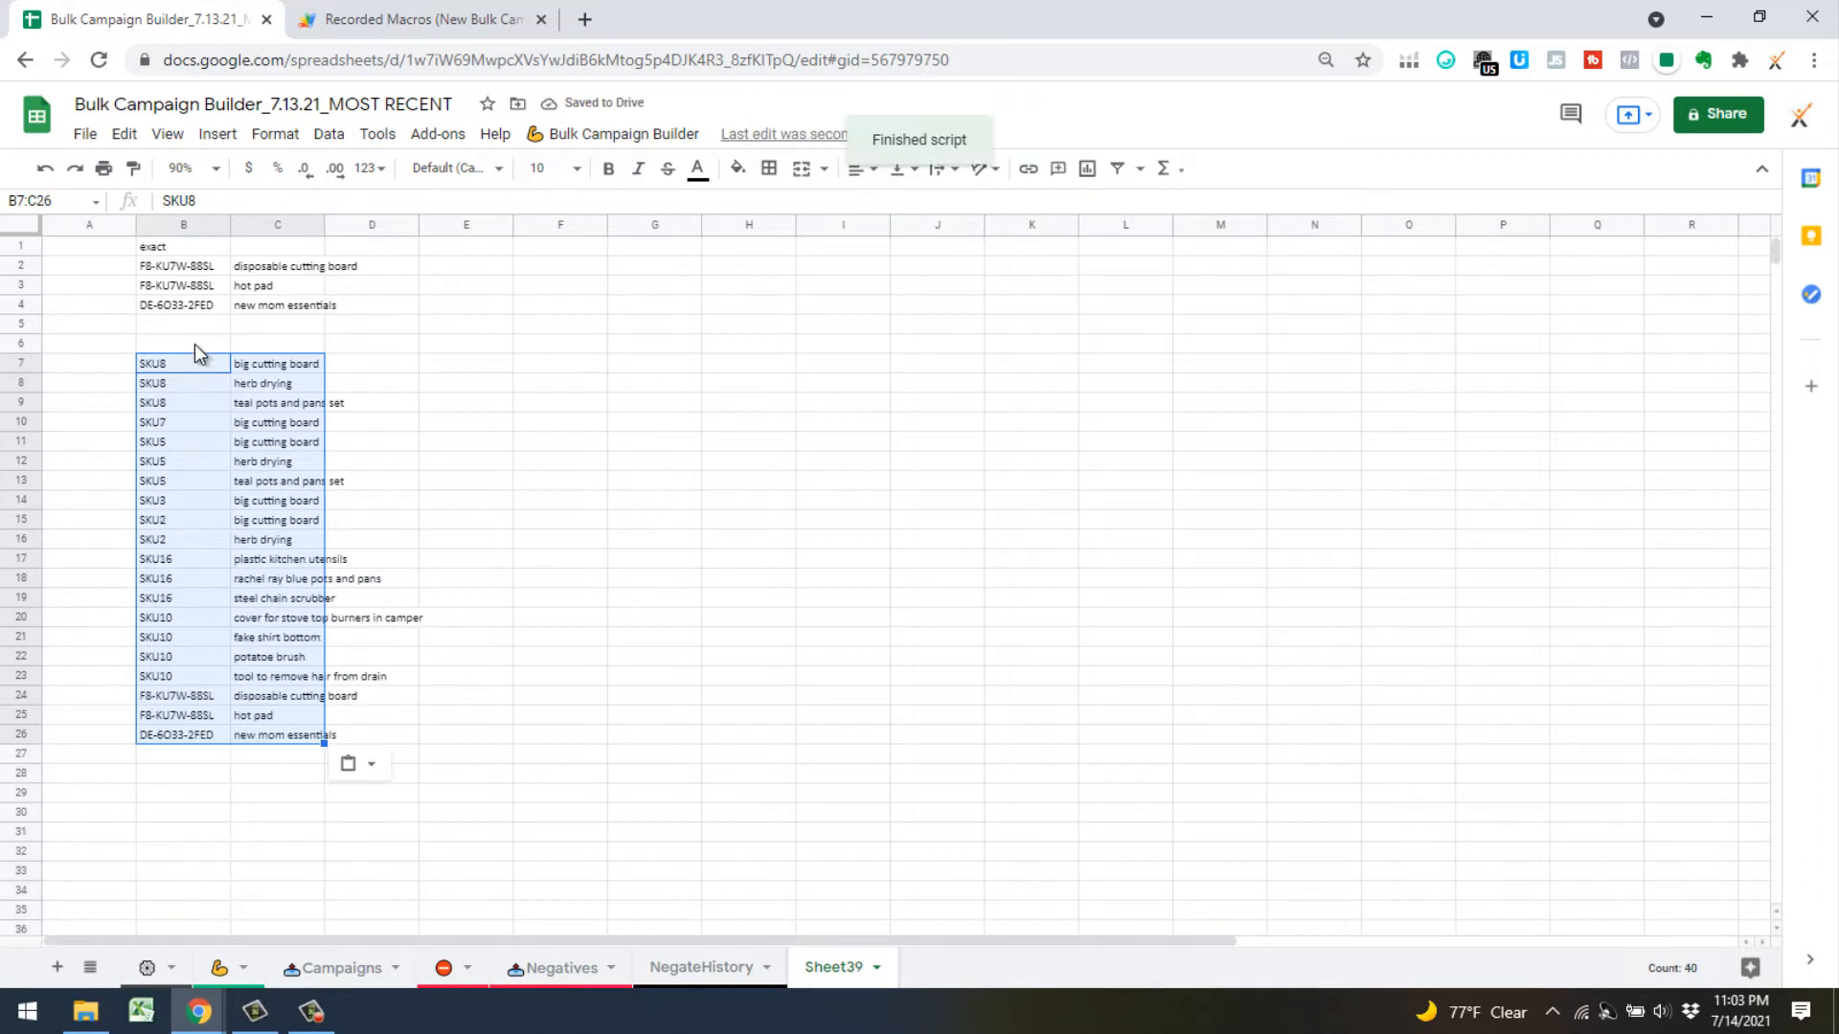
Enter the label "phrase" in cell B6 above the deduplicated SKU and search term list
{"action": "left_click", "coordinate": [195, 345]}
{"action": "type", "text": "phrase"}
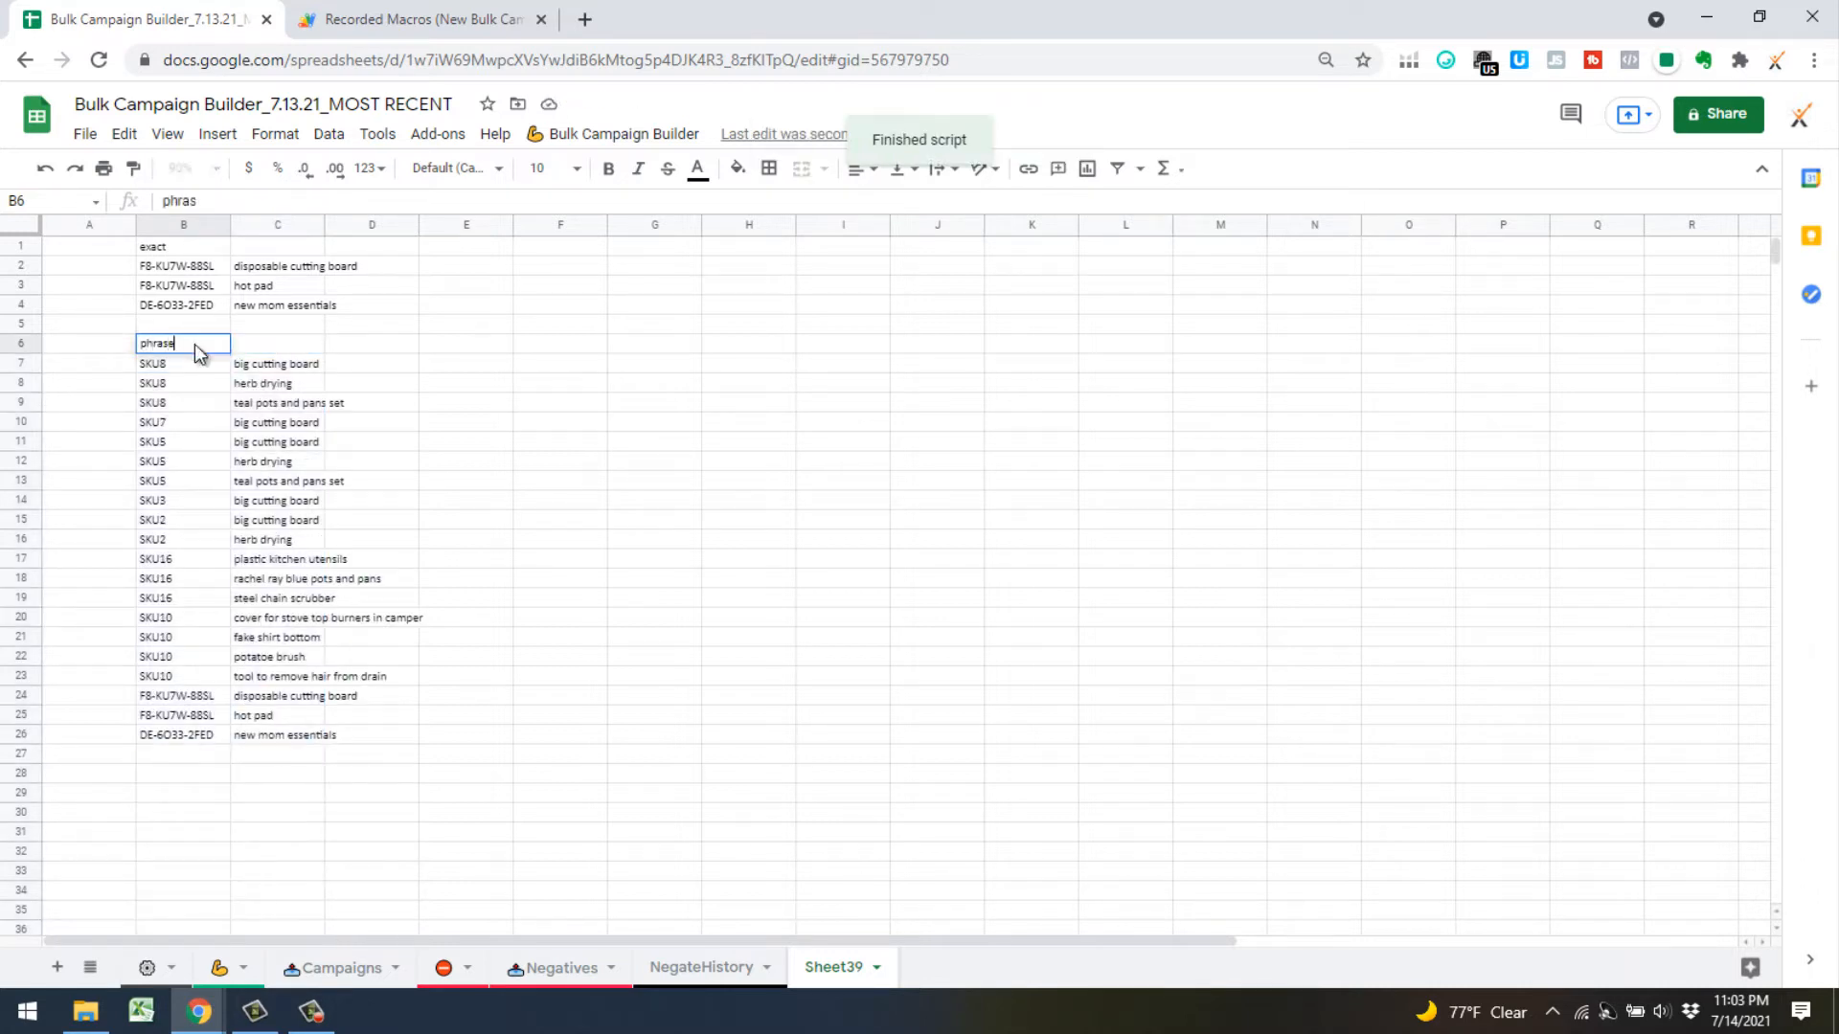
{"action": "key", "text": "Return"}
Switch to the APEX spreadsheet, find search terms using Orders>0 / Not Already in Broad, and open the Tot Orders filter
{"action": "mouse_move", "coordinate": [191, 1023]}
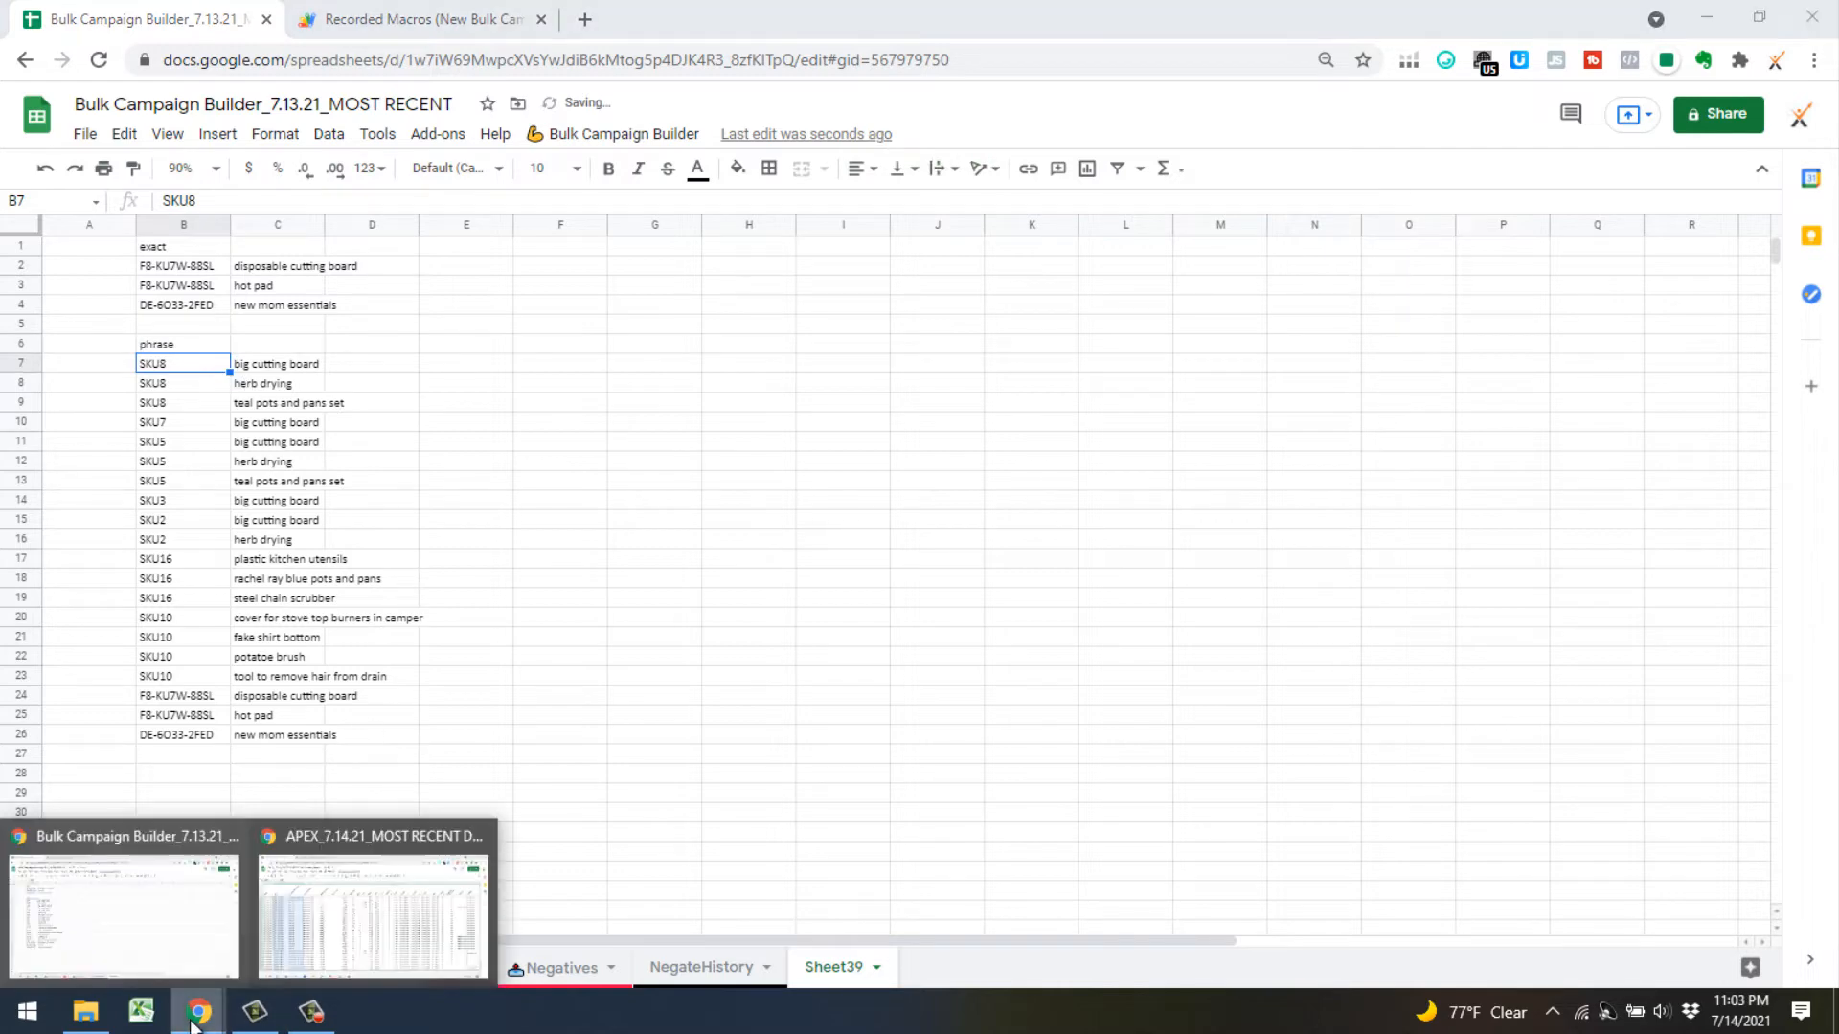
{"action": "left_click", "coordinate": [328, 929]}
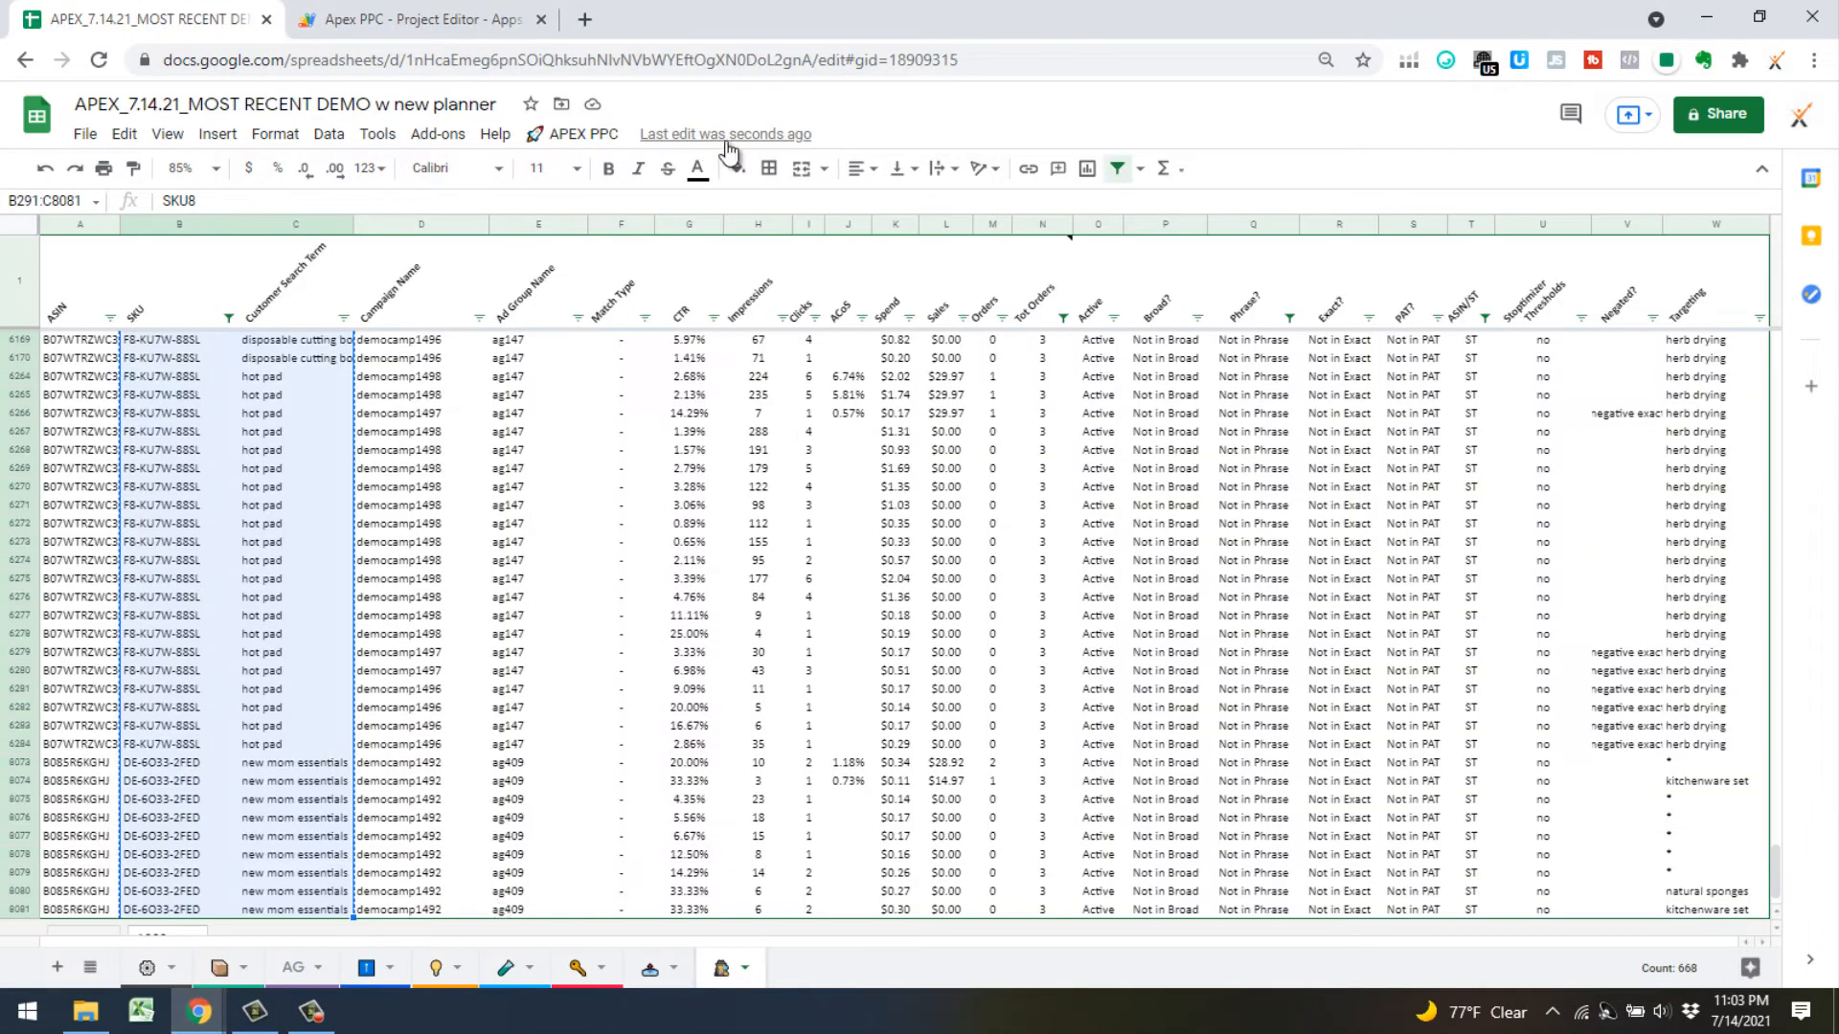
{"action": "left_click", "coordinate": [584, 135]}
{"action": "mouse_move", "coordinate": [630, 527]}
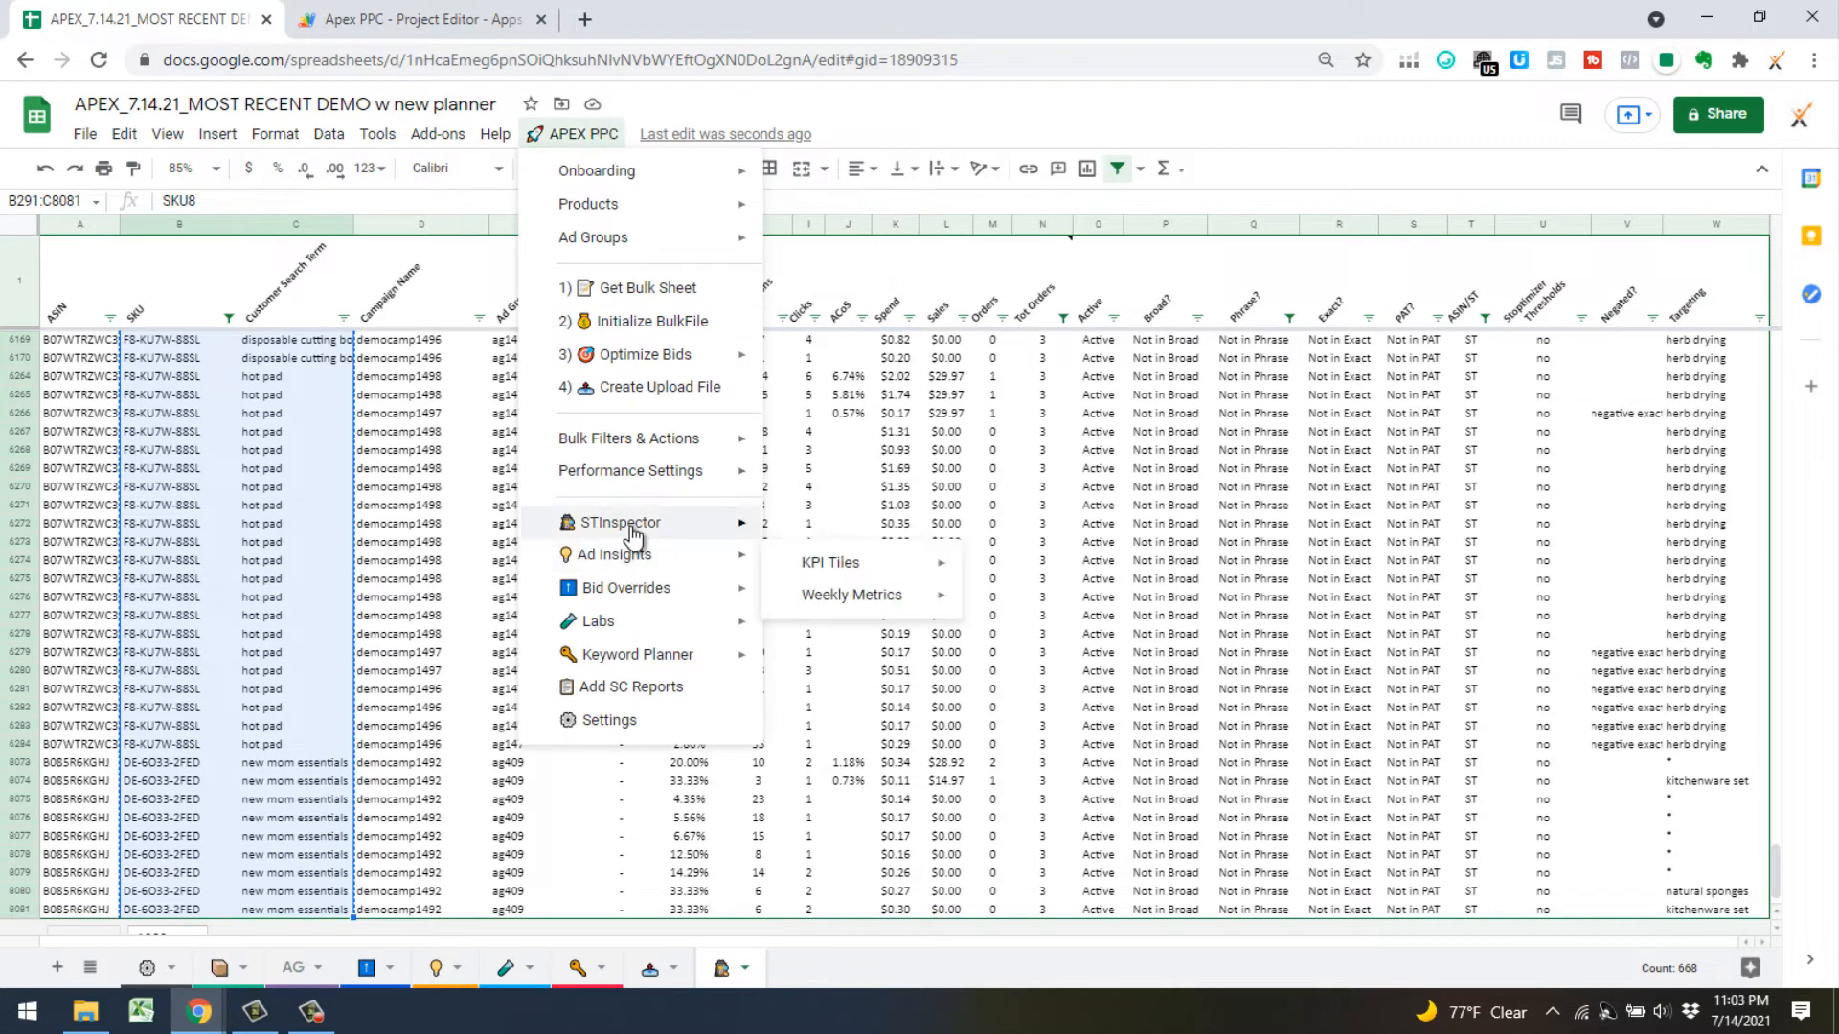
{"action": "mouse_move", "coordinate": [876, 646]}
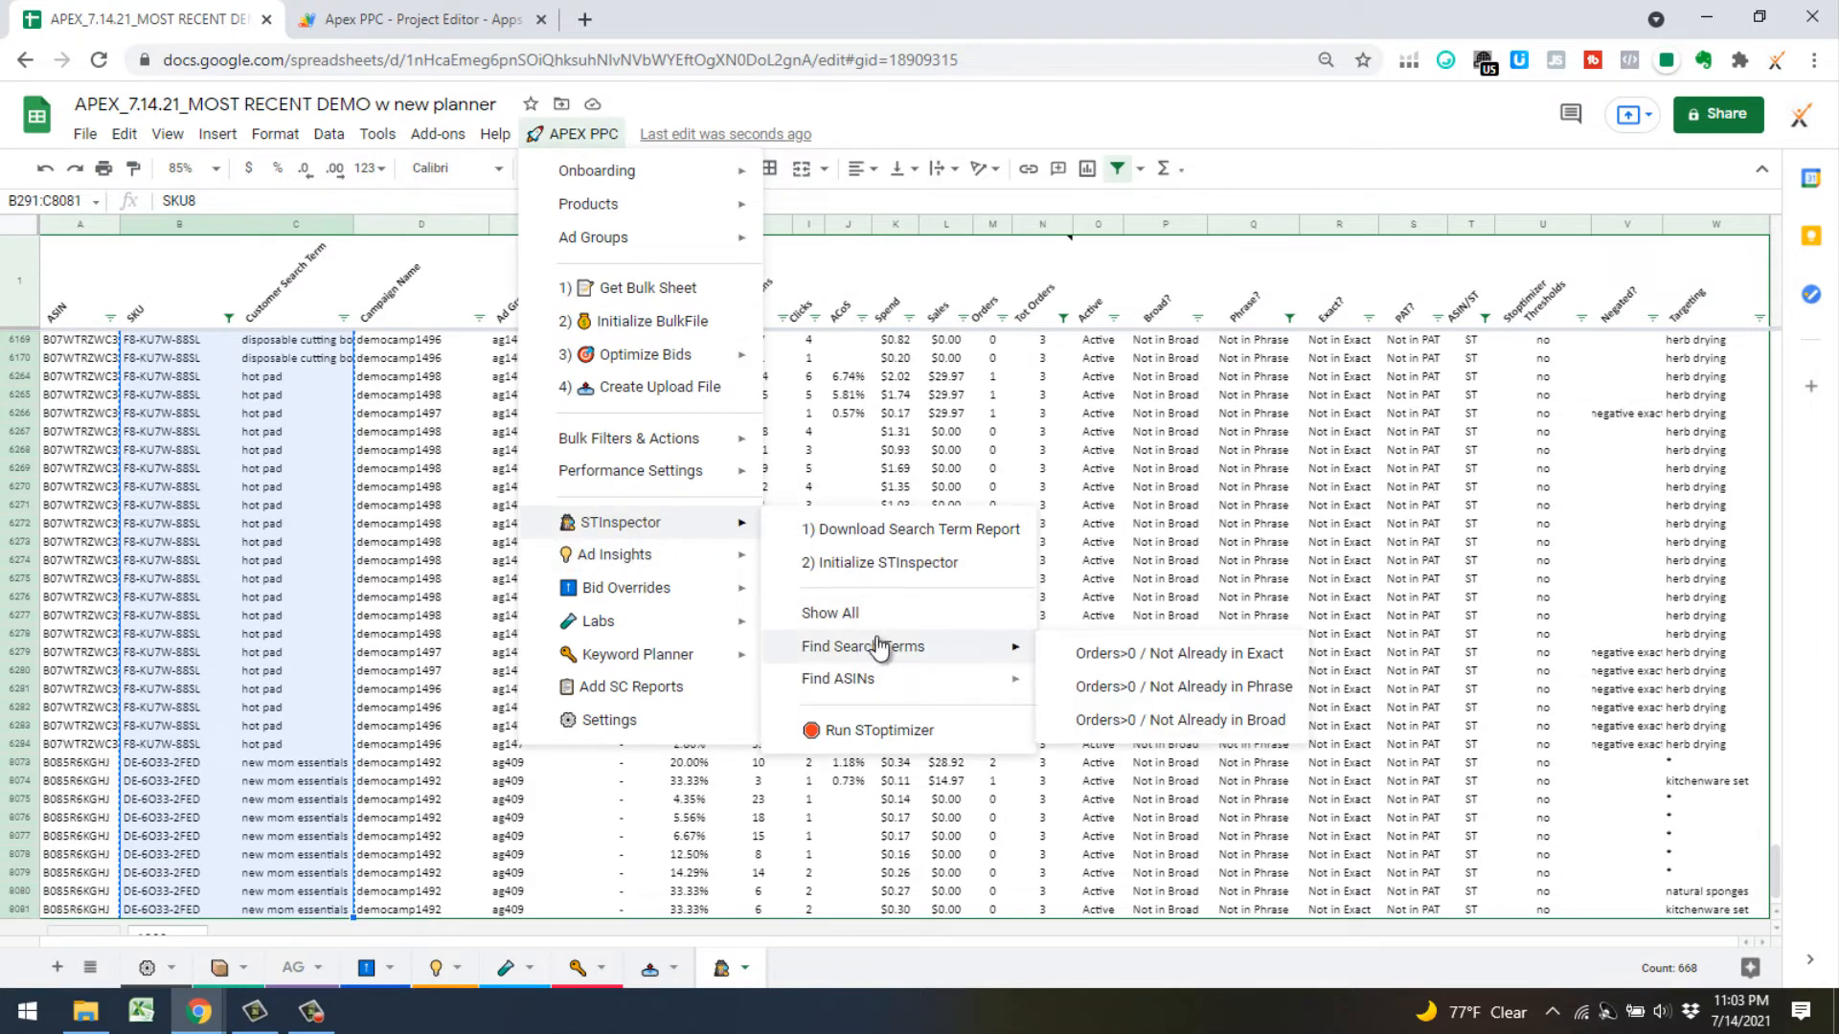
{"action": "left_click", "coordinate": [1172, 725]}
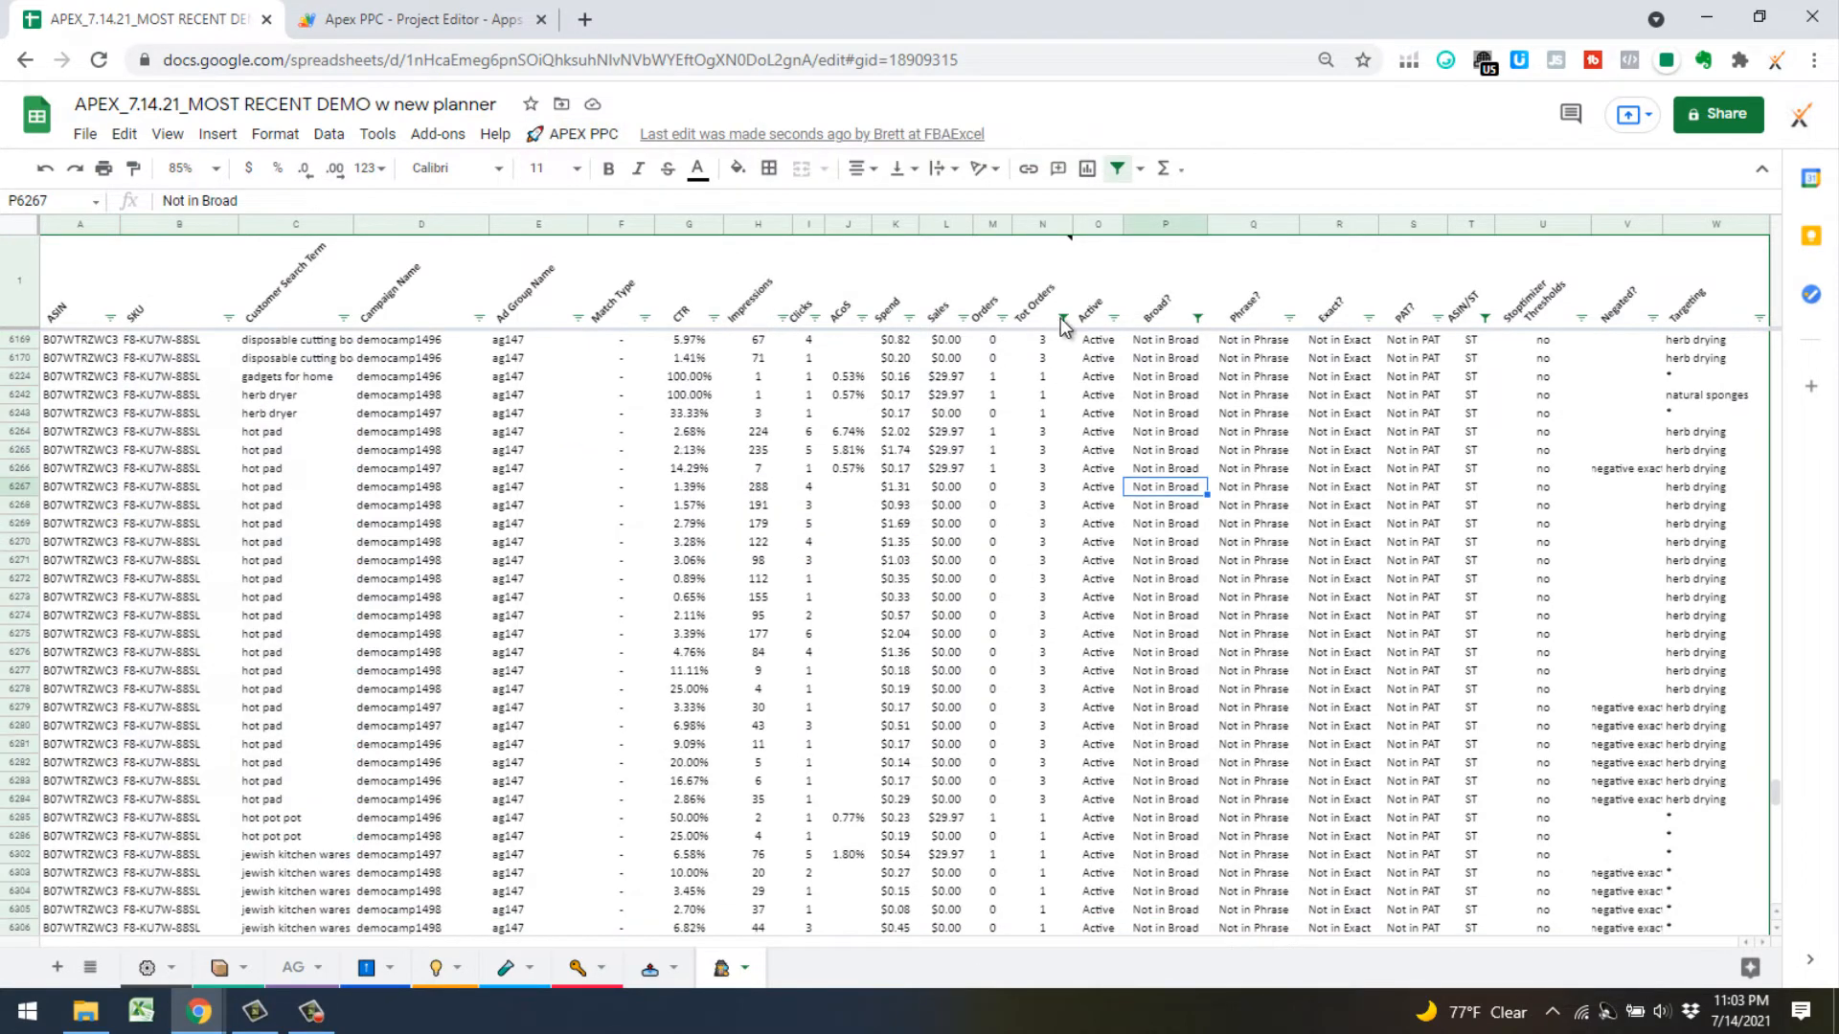
{"action": "left_click", "coordinate": [1063, 318]}
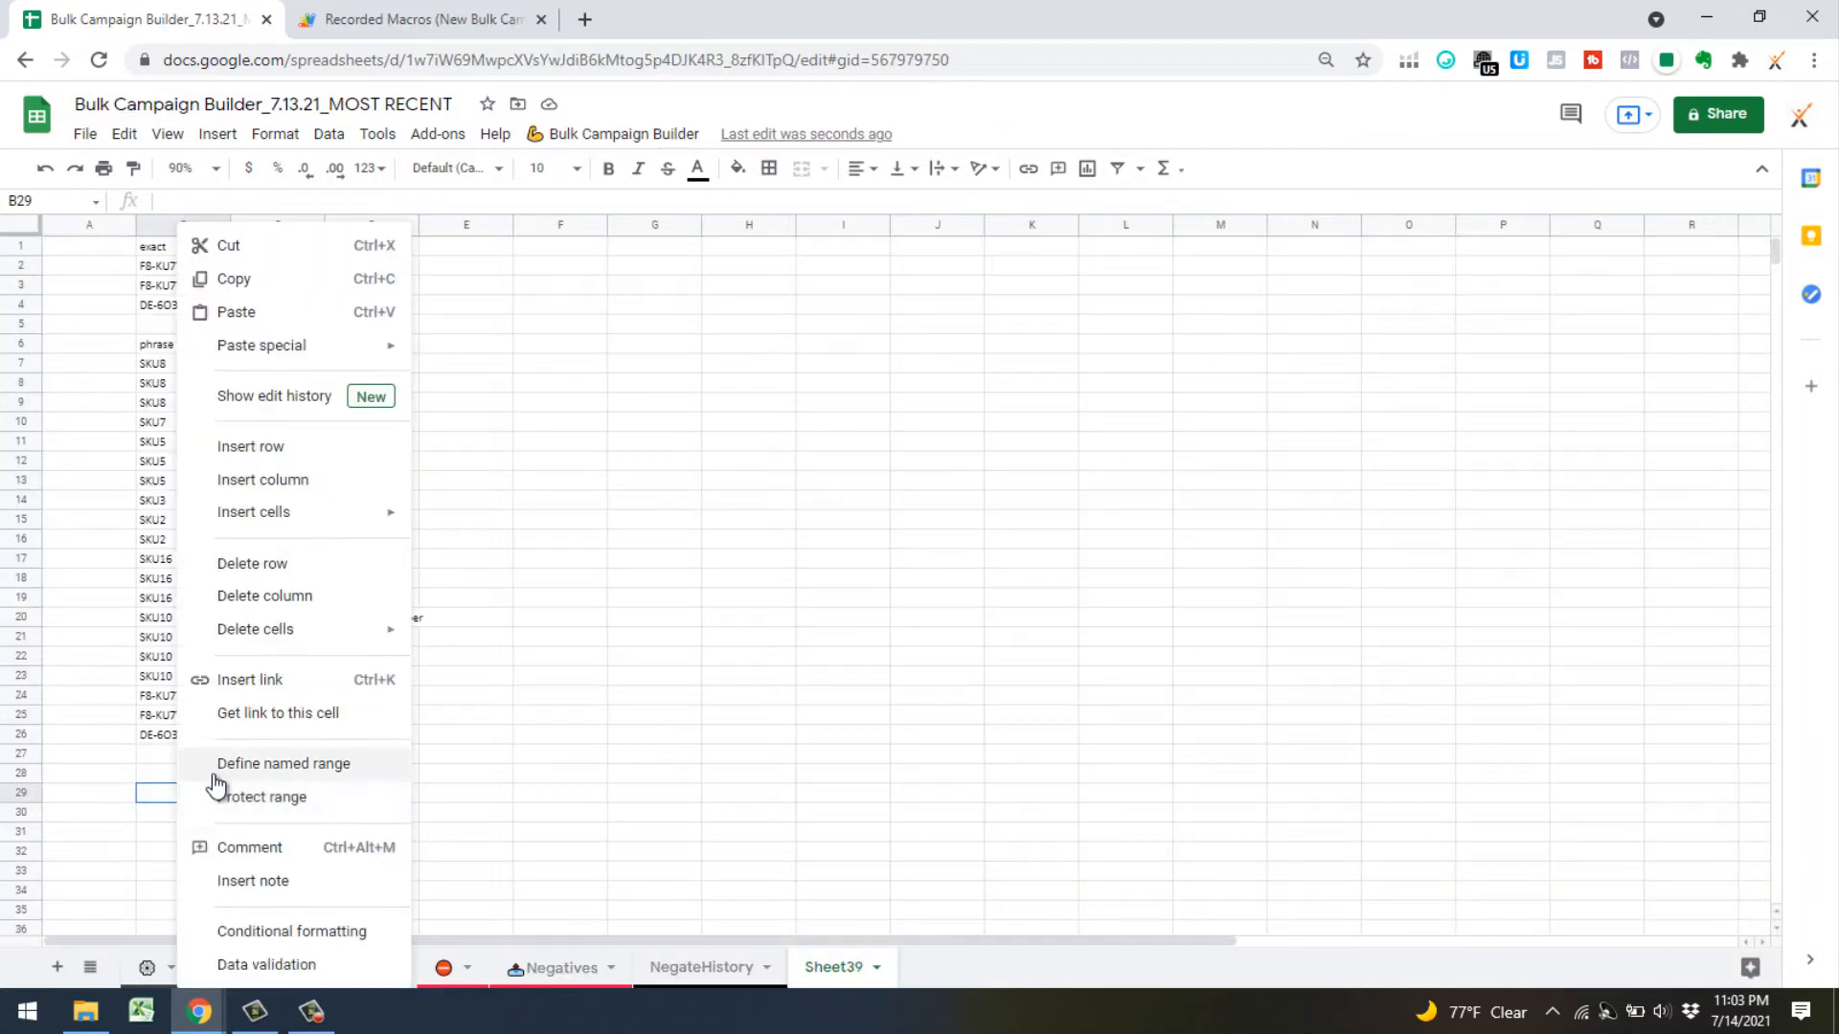
Paste the copied SKUs and search terms at B29 in Bulk Campaign Builder, remove duplicate rows, and label B28 "broad"
{"action": "left_click", "coordinate": [159, 797]}
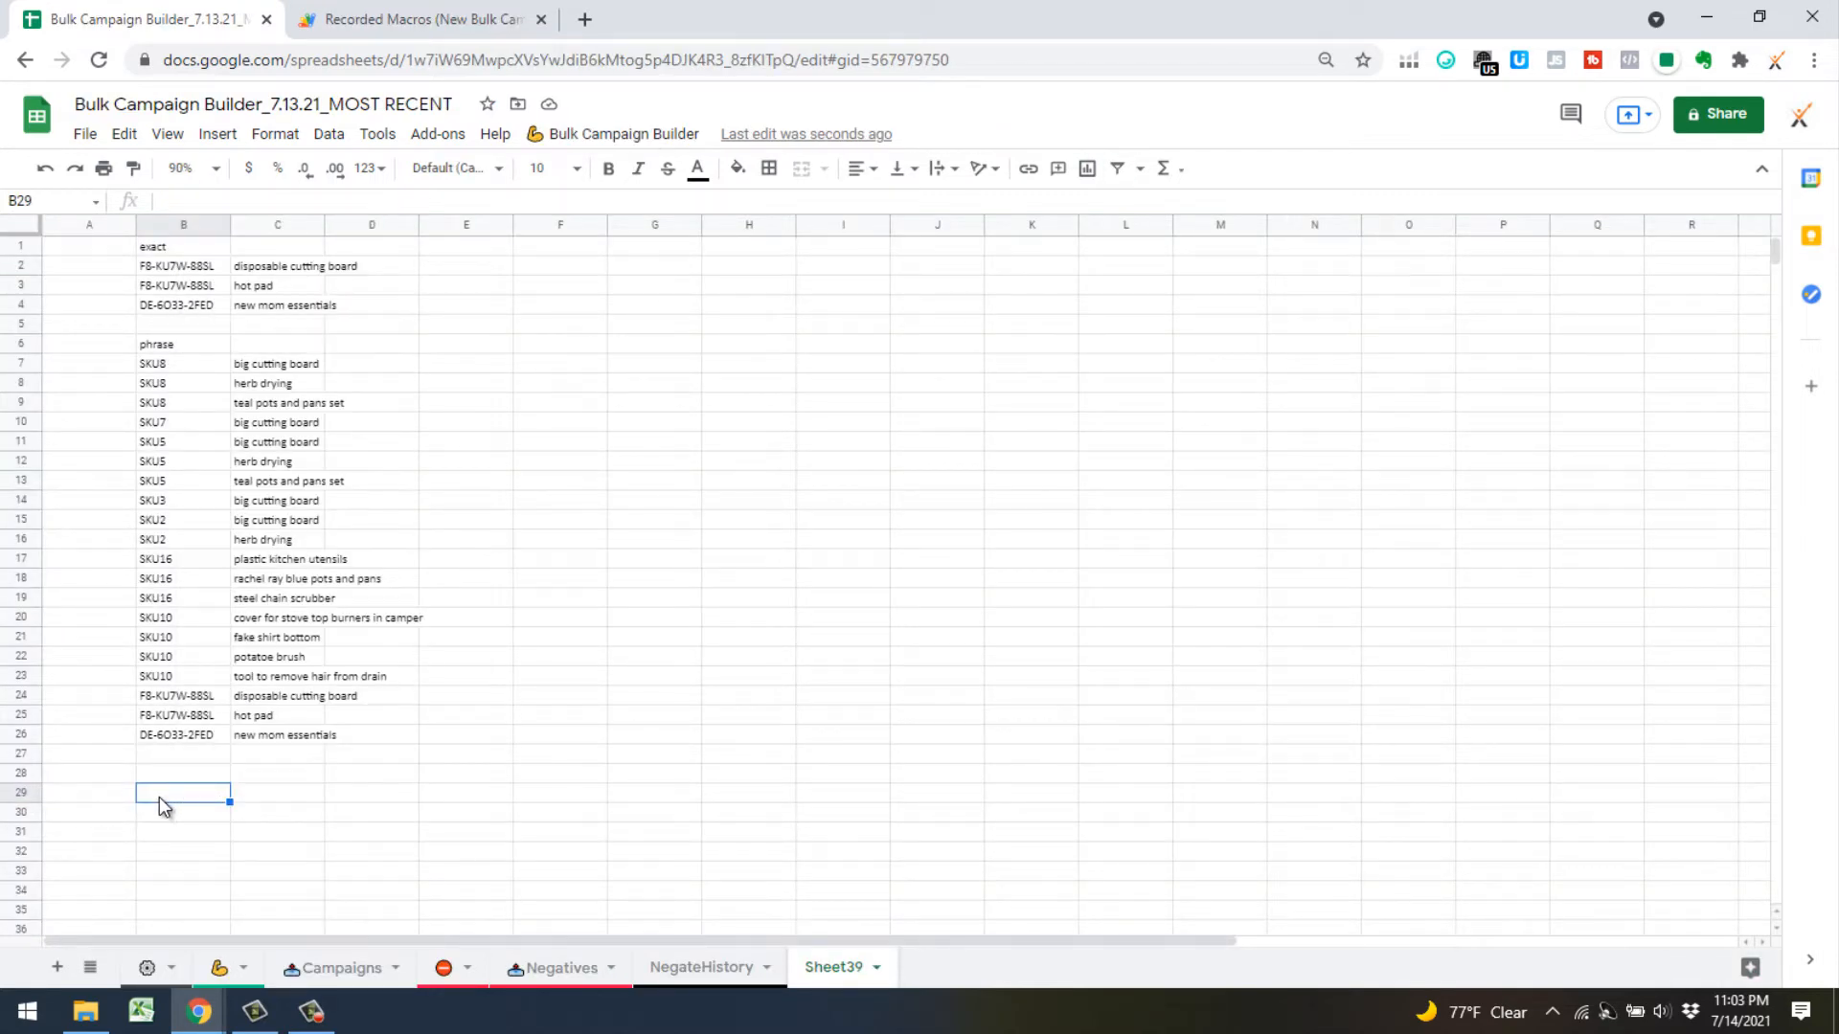
{"action": "key", "text": "ctrl+v"}
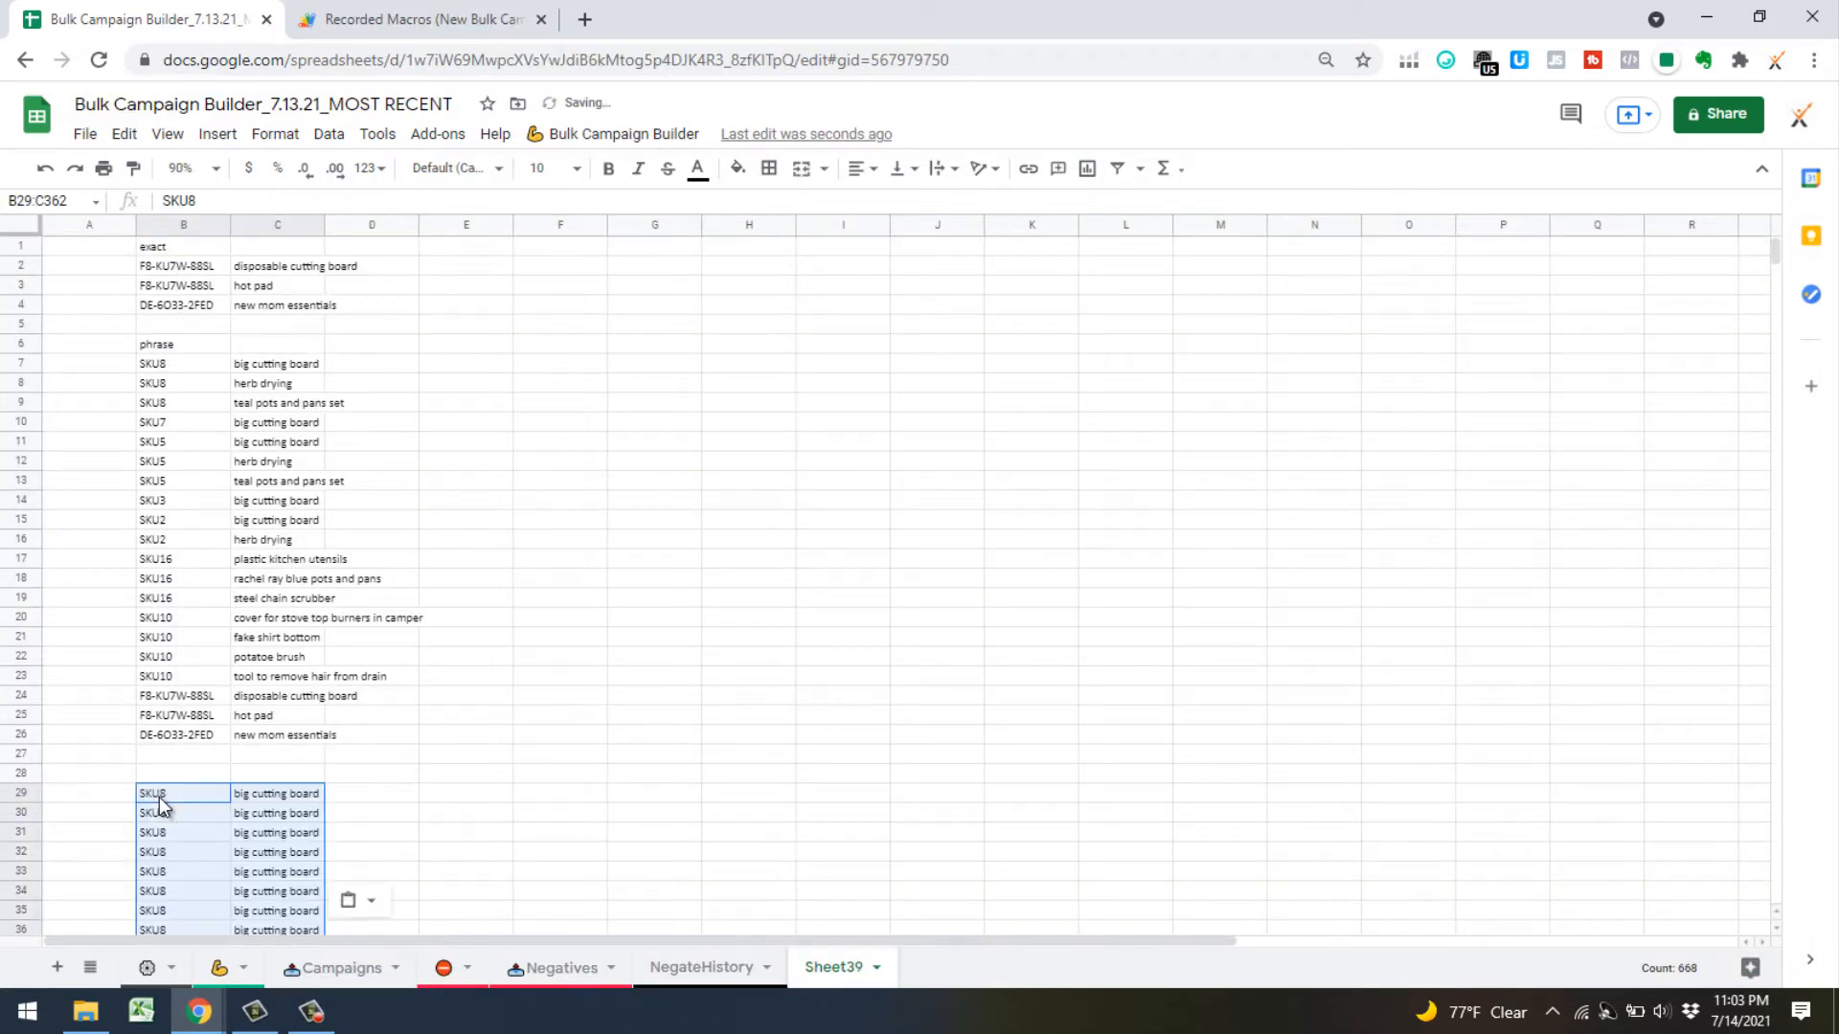
{"action": "key", "text": "Up"}
{"action": "type", "text": "broad"}
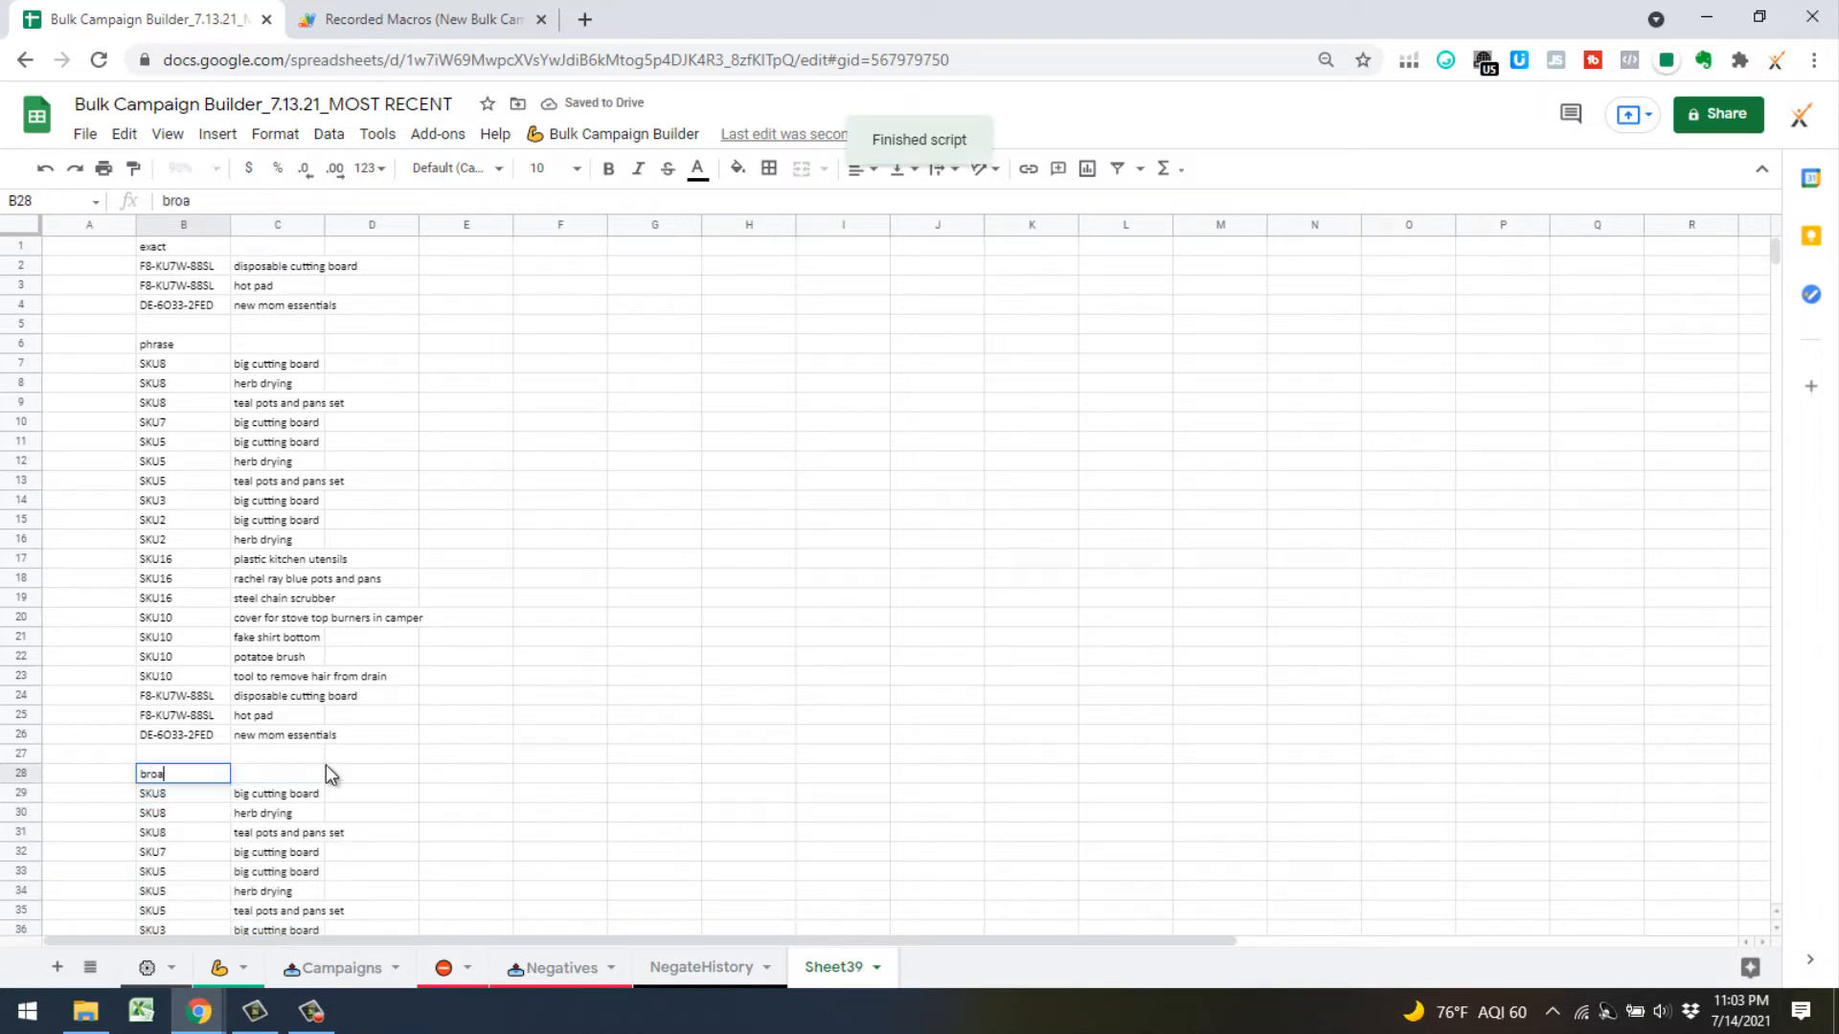
{"action": "key", "text": "Return"}
{"action": "scroll", "coordinate": [354, 718], "scroll_direction": "down", "scroll_amount": 1}
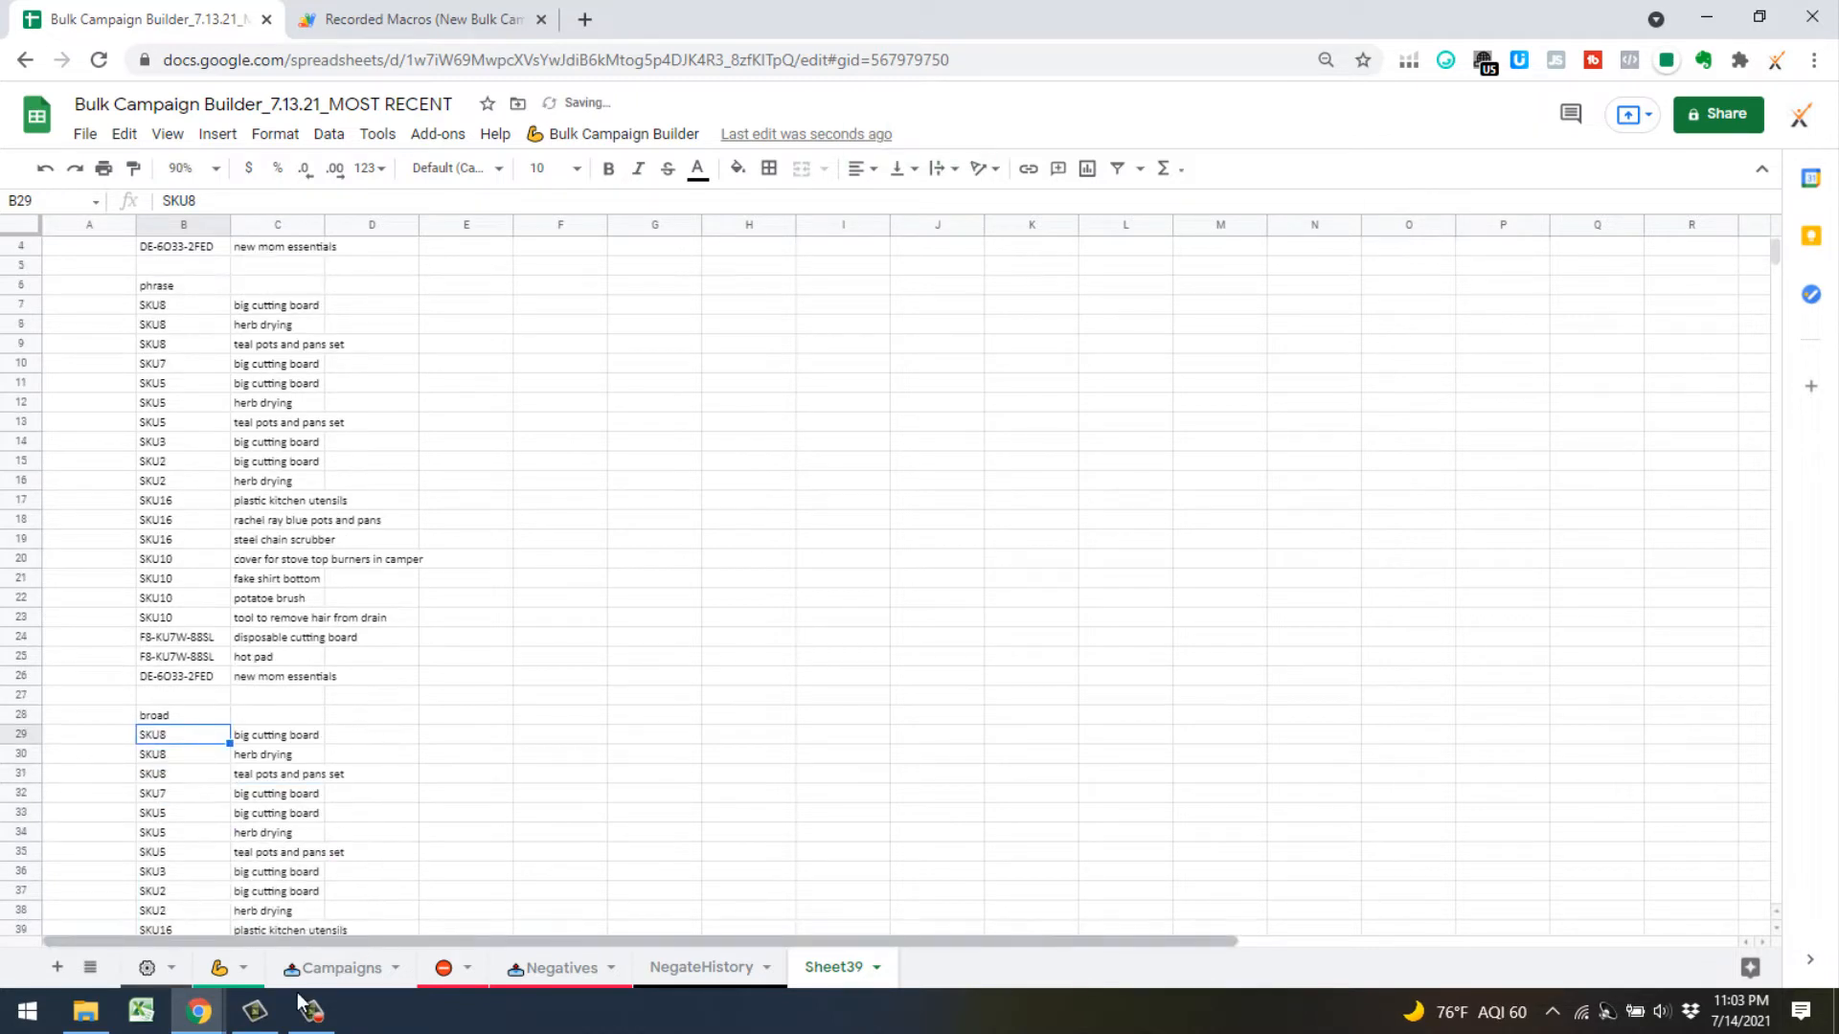
Return to Bulk Campaign Builder after visiting the APEX spreadsheet and enter the label "pat" in B50 above the ASIN rows
{"action": "mouse_move", "coordinate": [198, 1007]}
{"action": "left_click", "coordinate": [320, 933]}
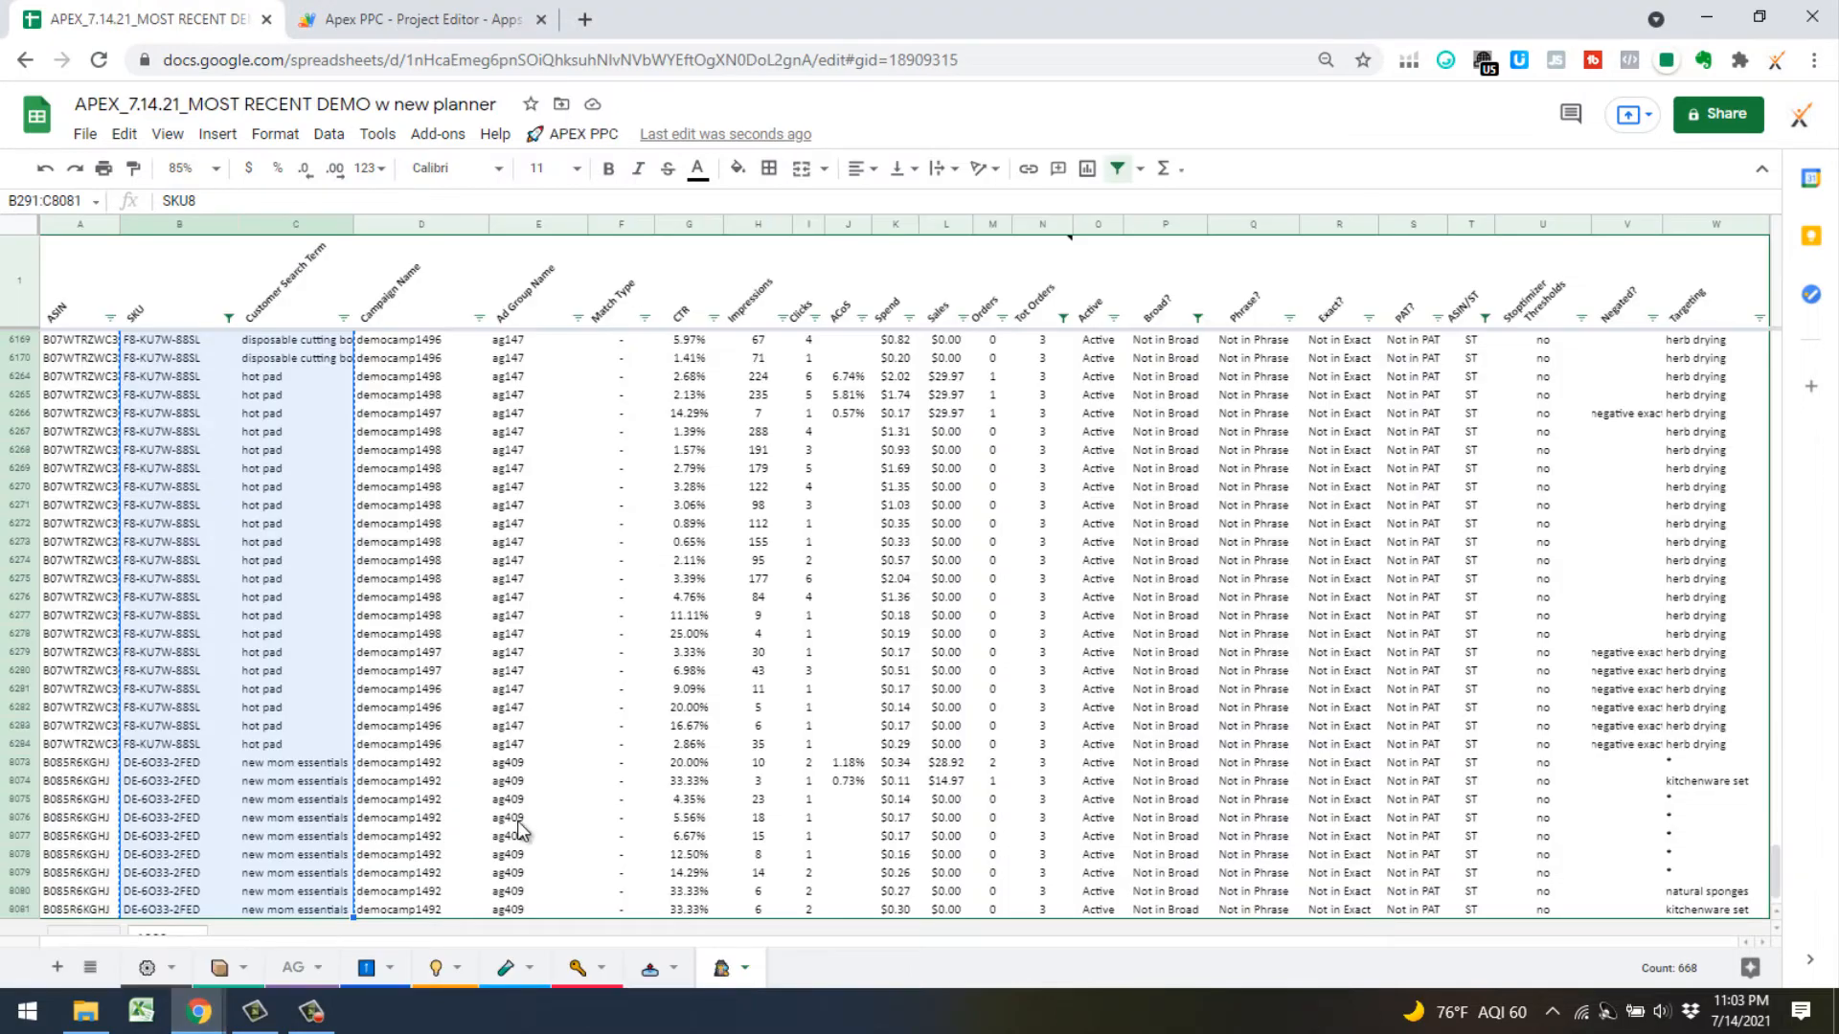
{"action": "key", "text": "alt+Tab"}
{"action": "left_click", "coordinate": [201, 734]}
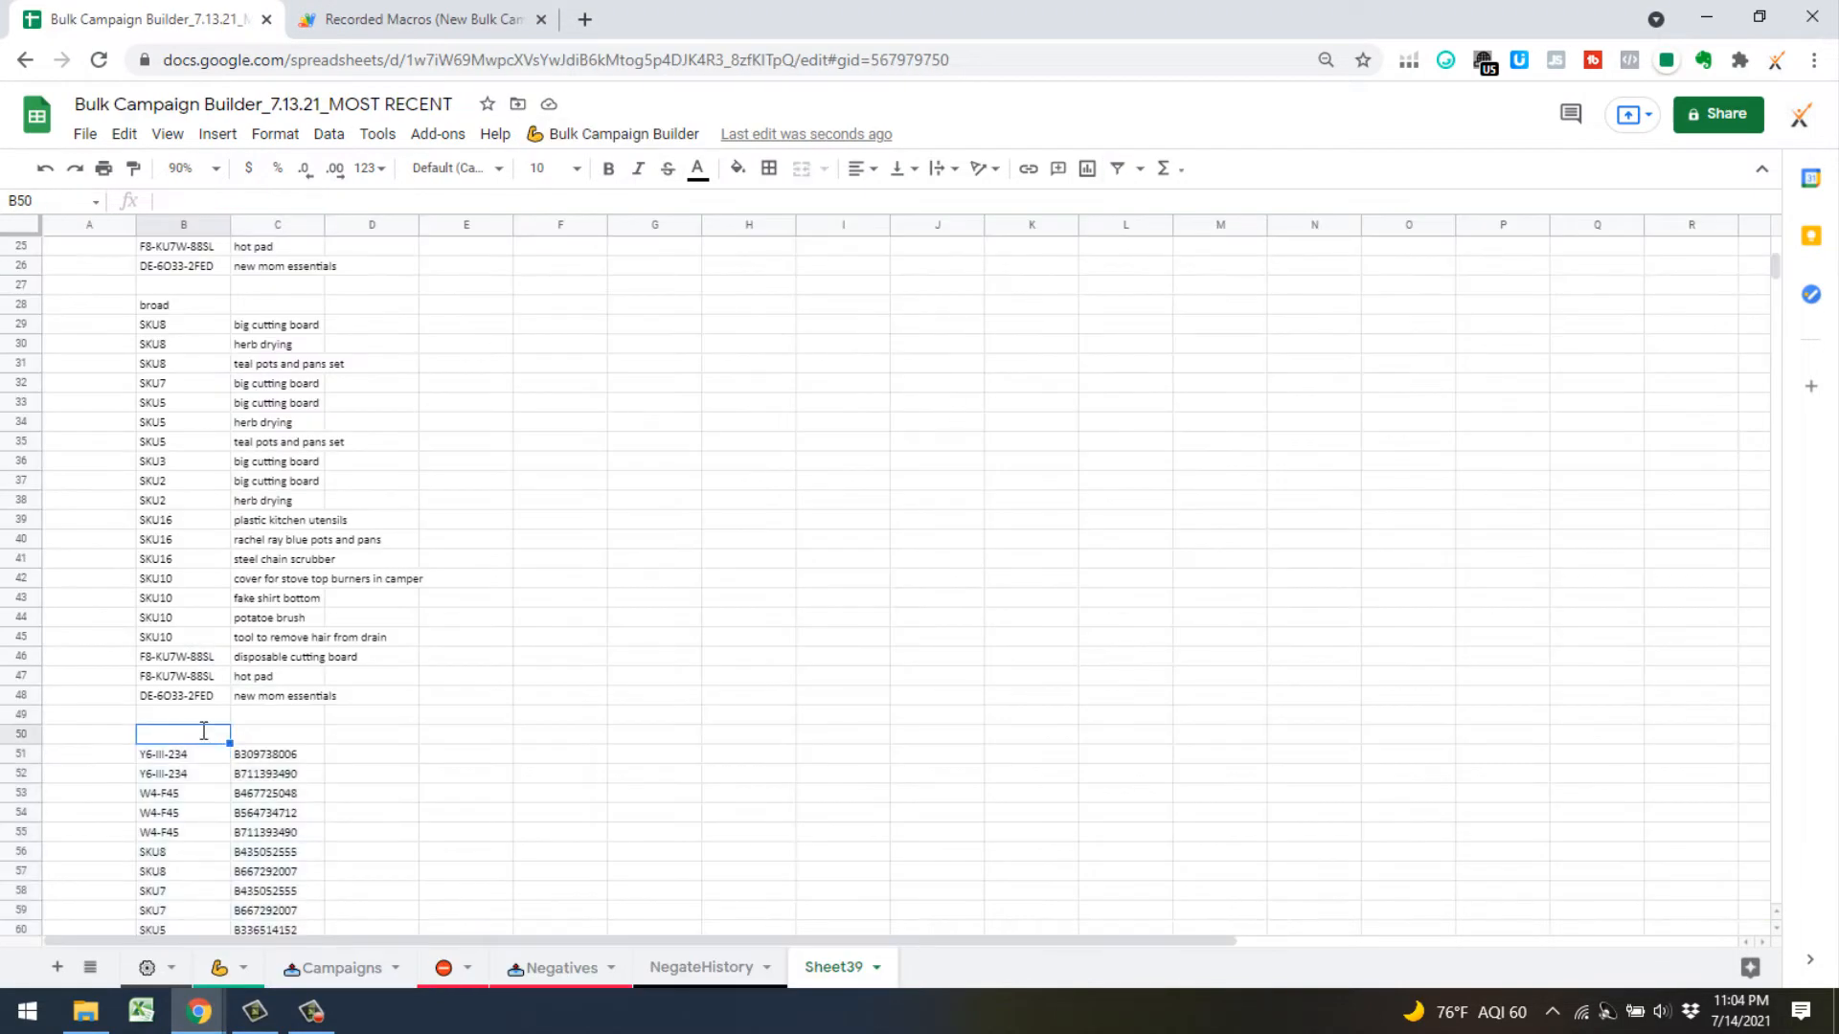
{"action": "type", "text": "pat"}
{"action": "key", "text": "Return"}
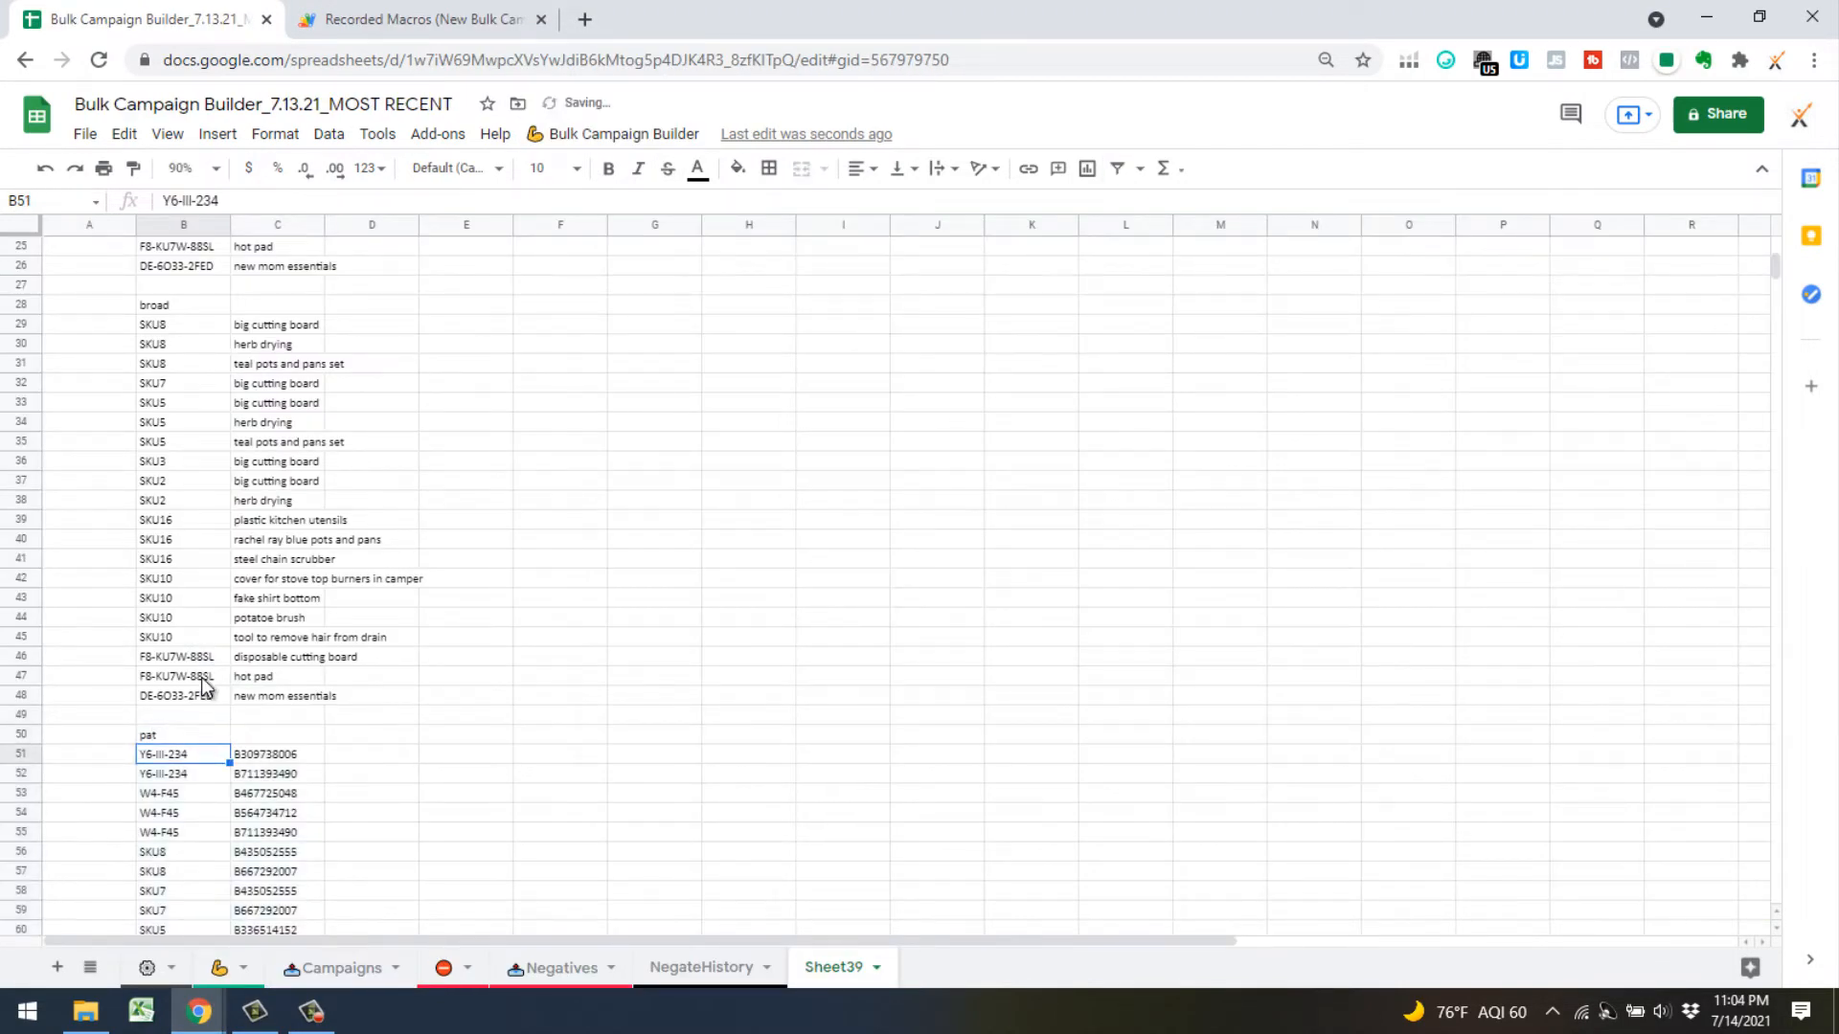
Review the exact, phrase, broad and pat lists of SKUs and targets on Sheet39
{"action": "scroll", "coordinate": [181, 675], "scroll_direction": "up", "scroll_amount": 6}
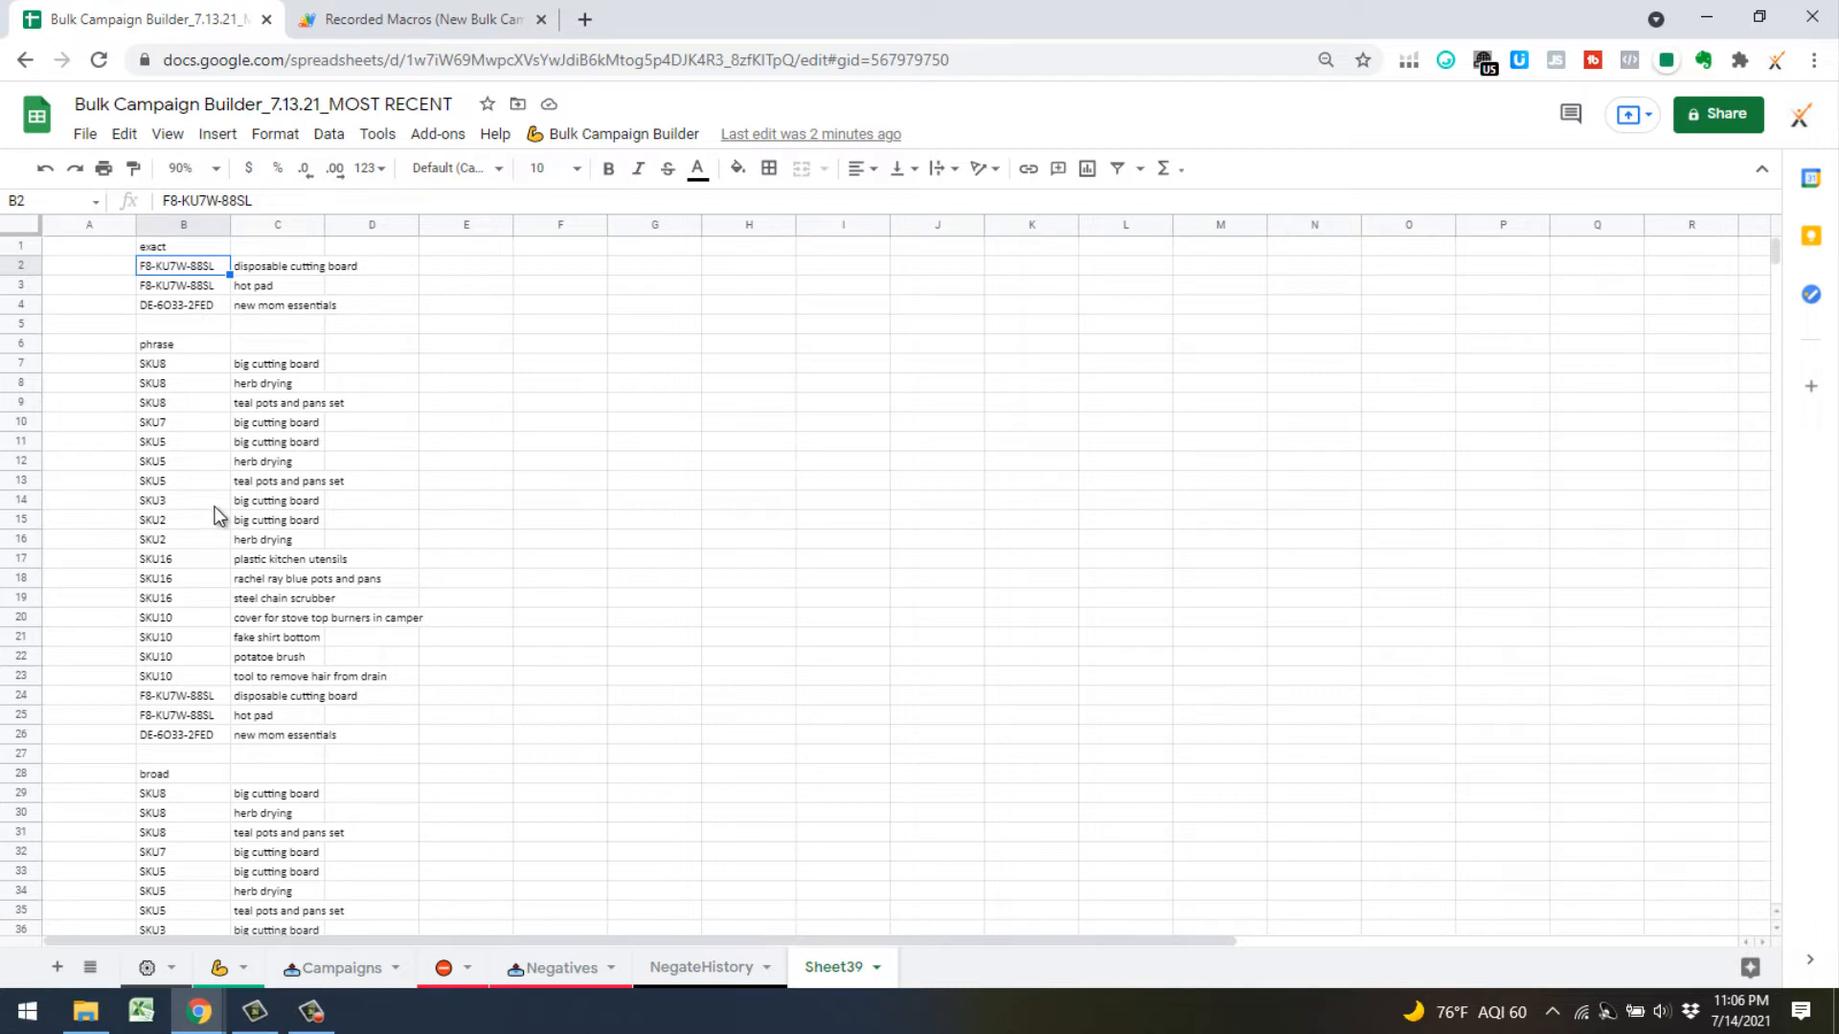
{"action": "scroll", "coordinate": [463, 534], "scroll_direction": "down", "scroll_amount": 3}
{"action": "scroll", "coordinate": [460, 536], "scroll_direction": "down", "scroll_amount": 3}
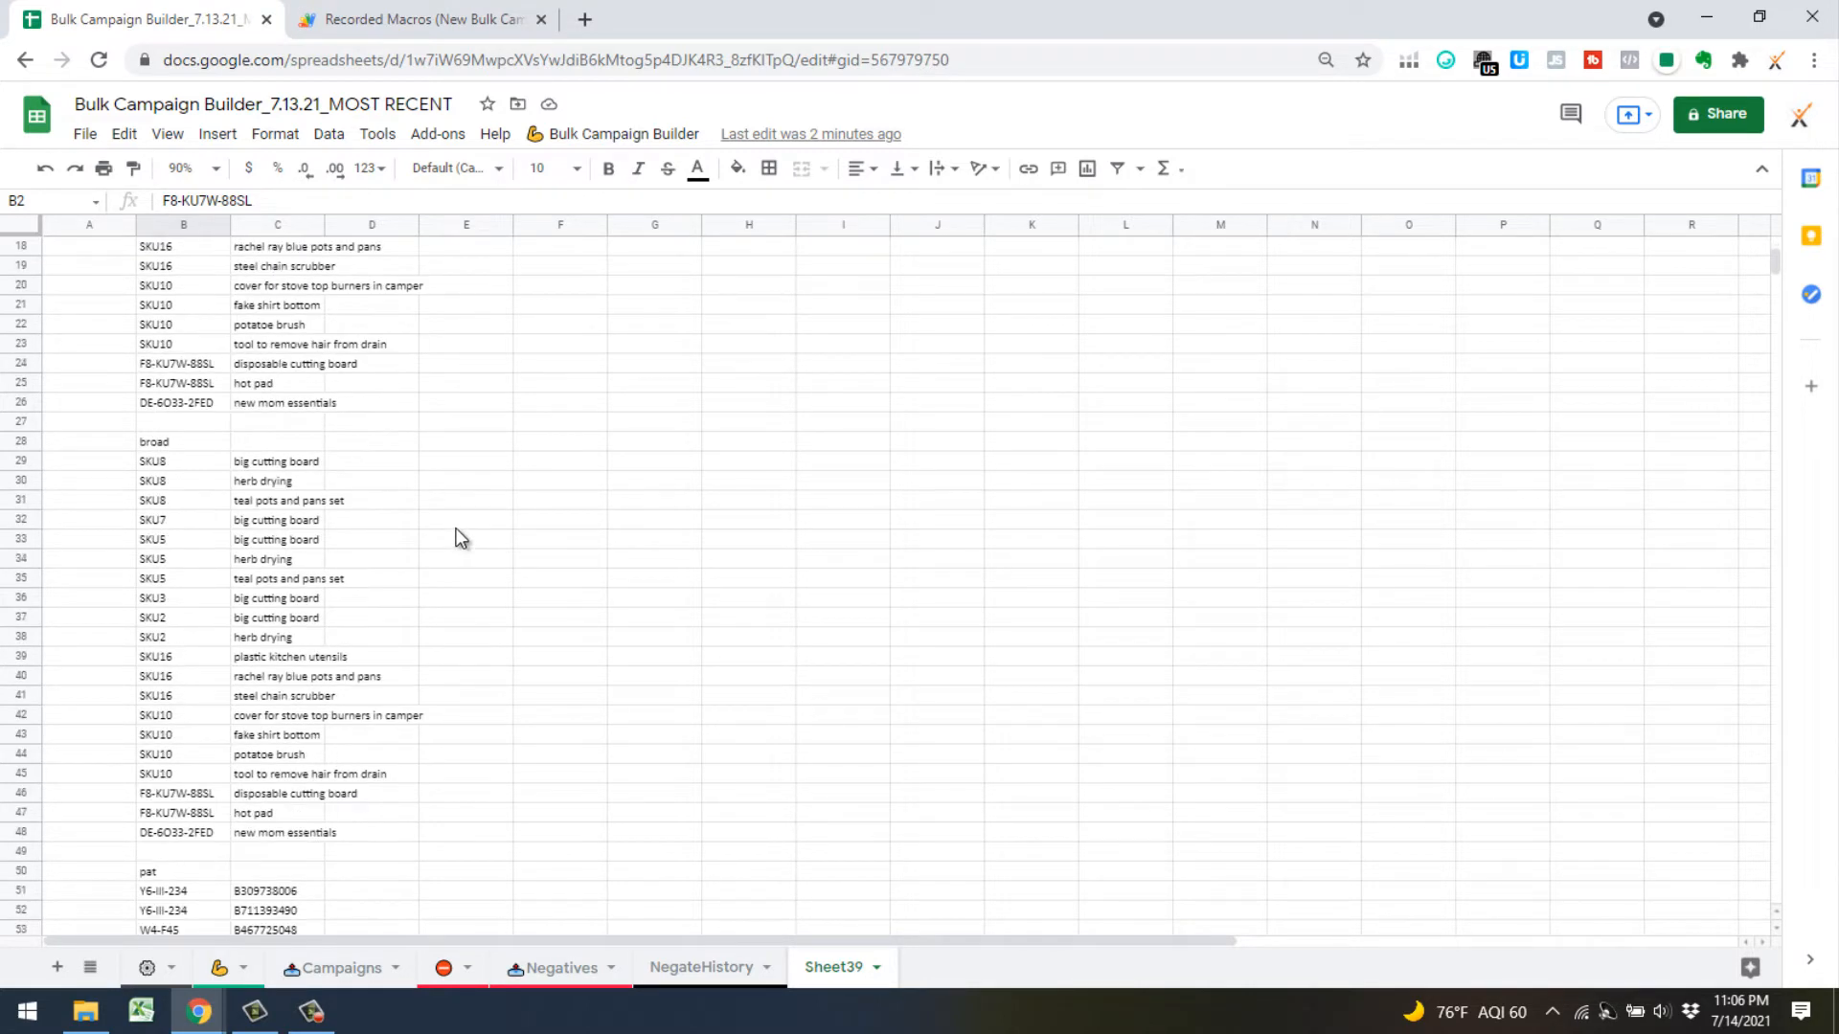
{"action": "scroll", "coordinate": [235, 637], "scroll_direction": "down", "scroll_amount": 4}
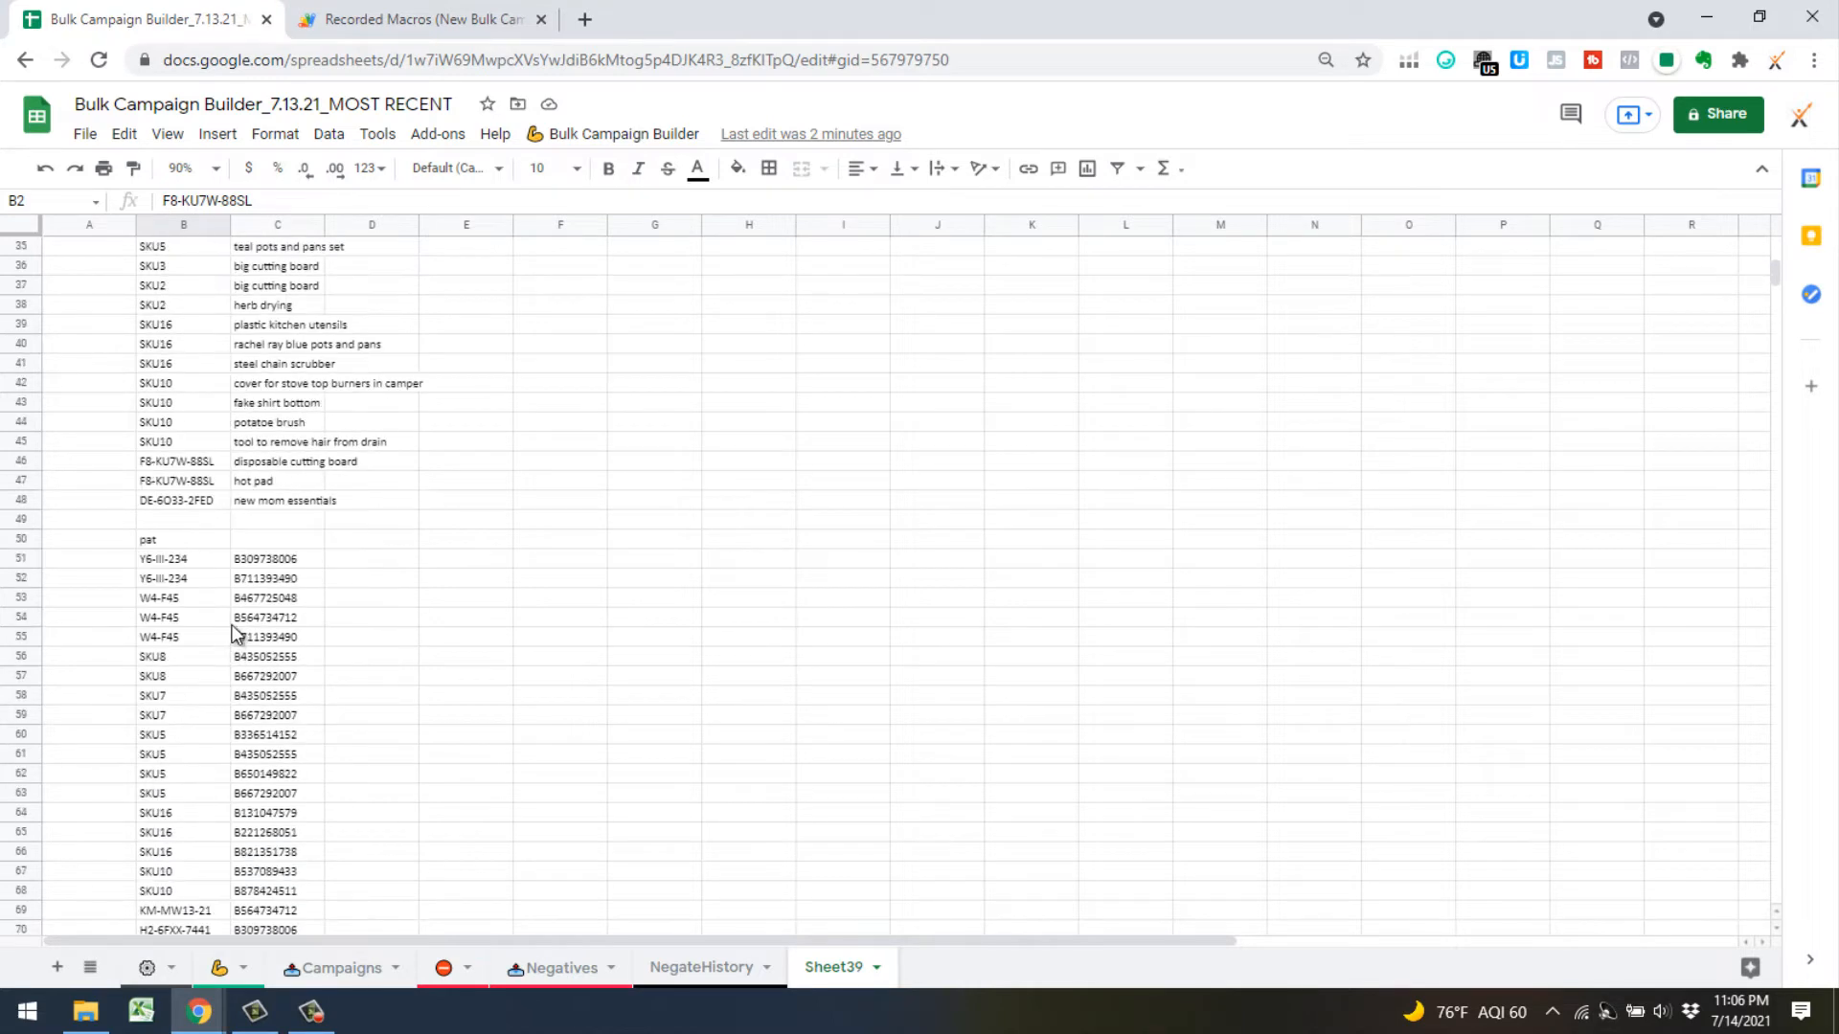
{"action": "scroll", "coordinate": [239, 613], "scroll_direction": "down", "scroll_amount": 1}
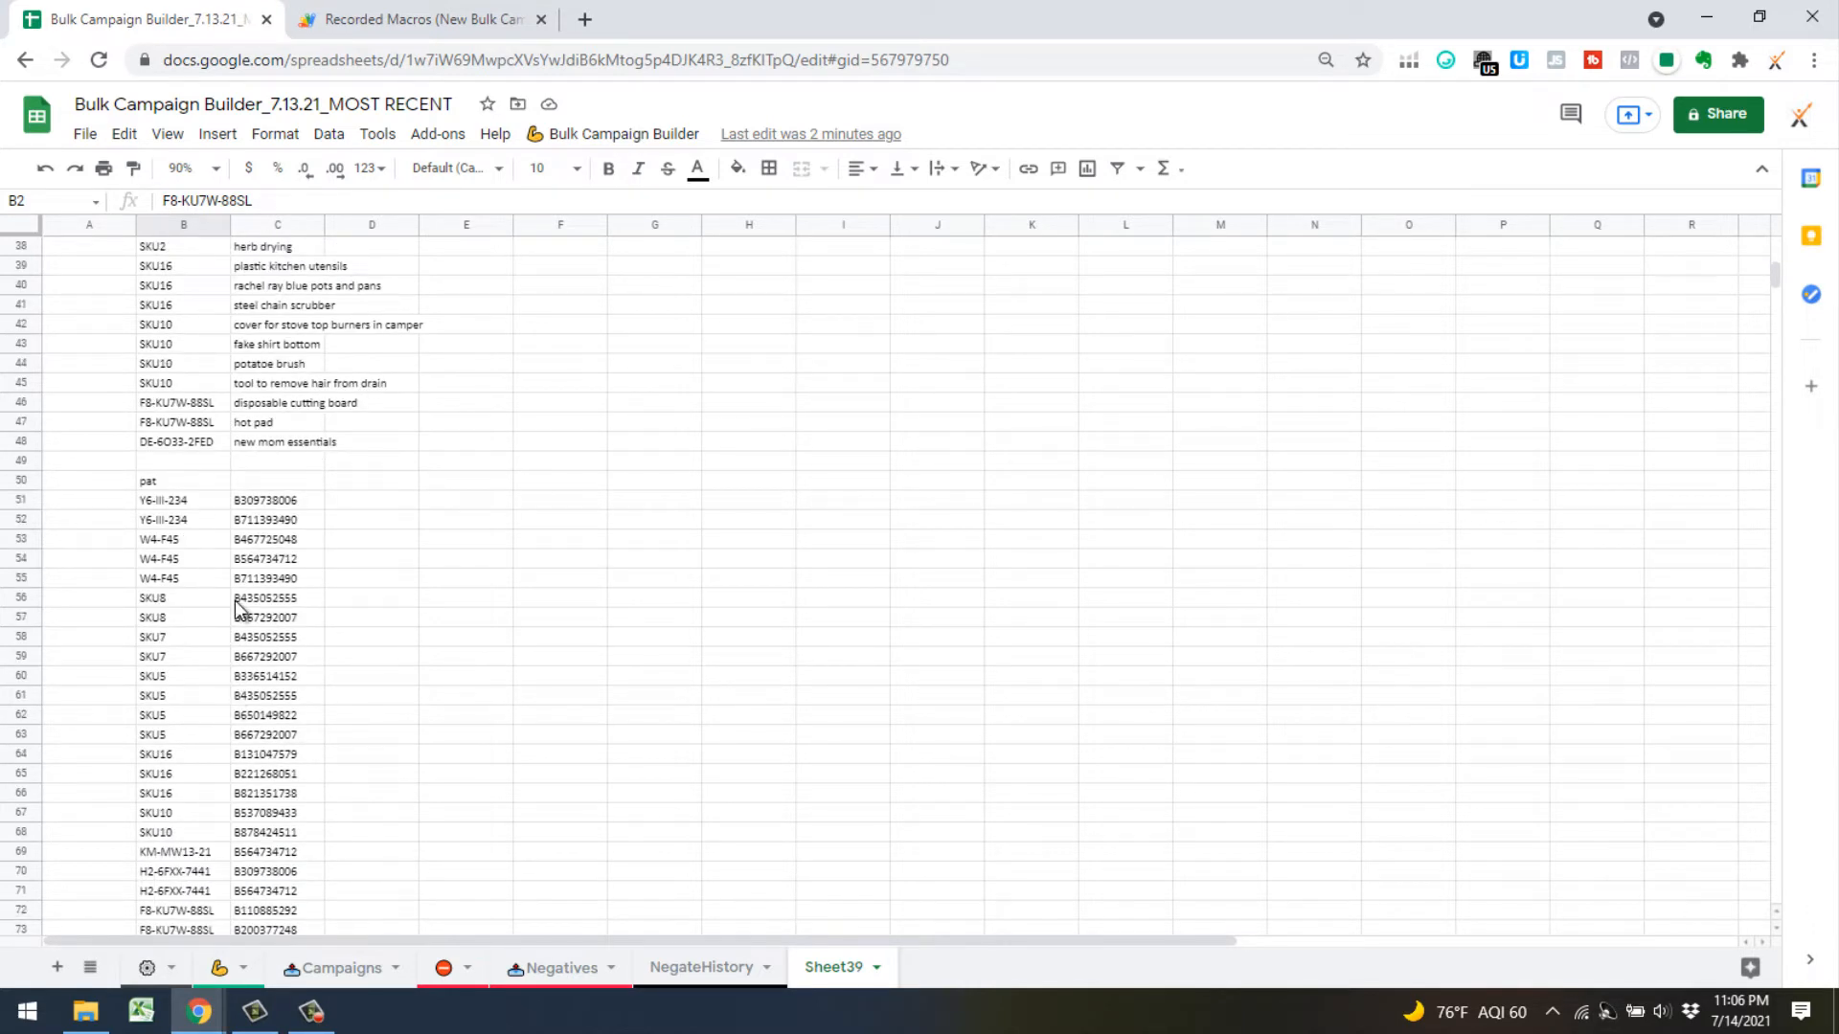
{"action": "scroll", "coordinate": [382, 555], "scroll_direction": "up", "scroll_amount": 8}
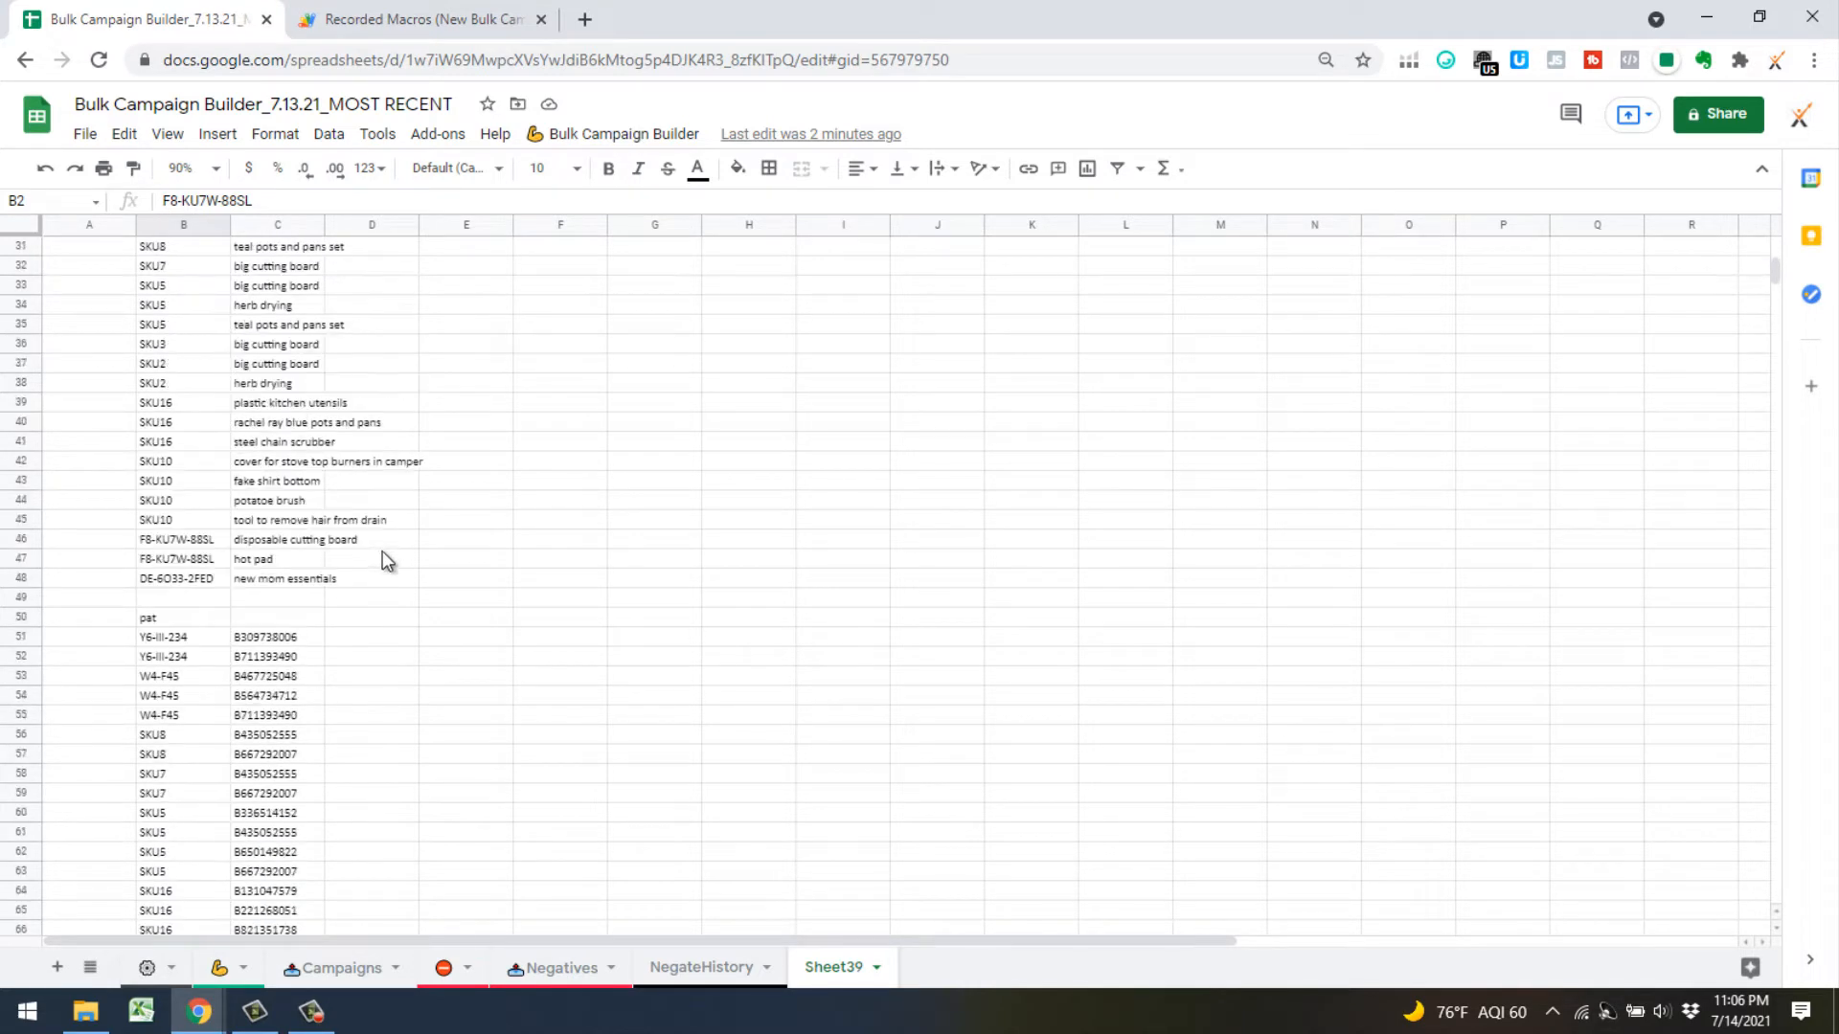
{"action": "scroll", "coordinate": [382, 562], "scroll_direction": "up", "scroll_amount": 3}
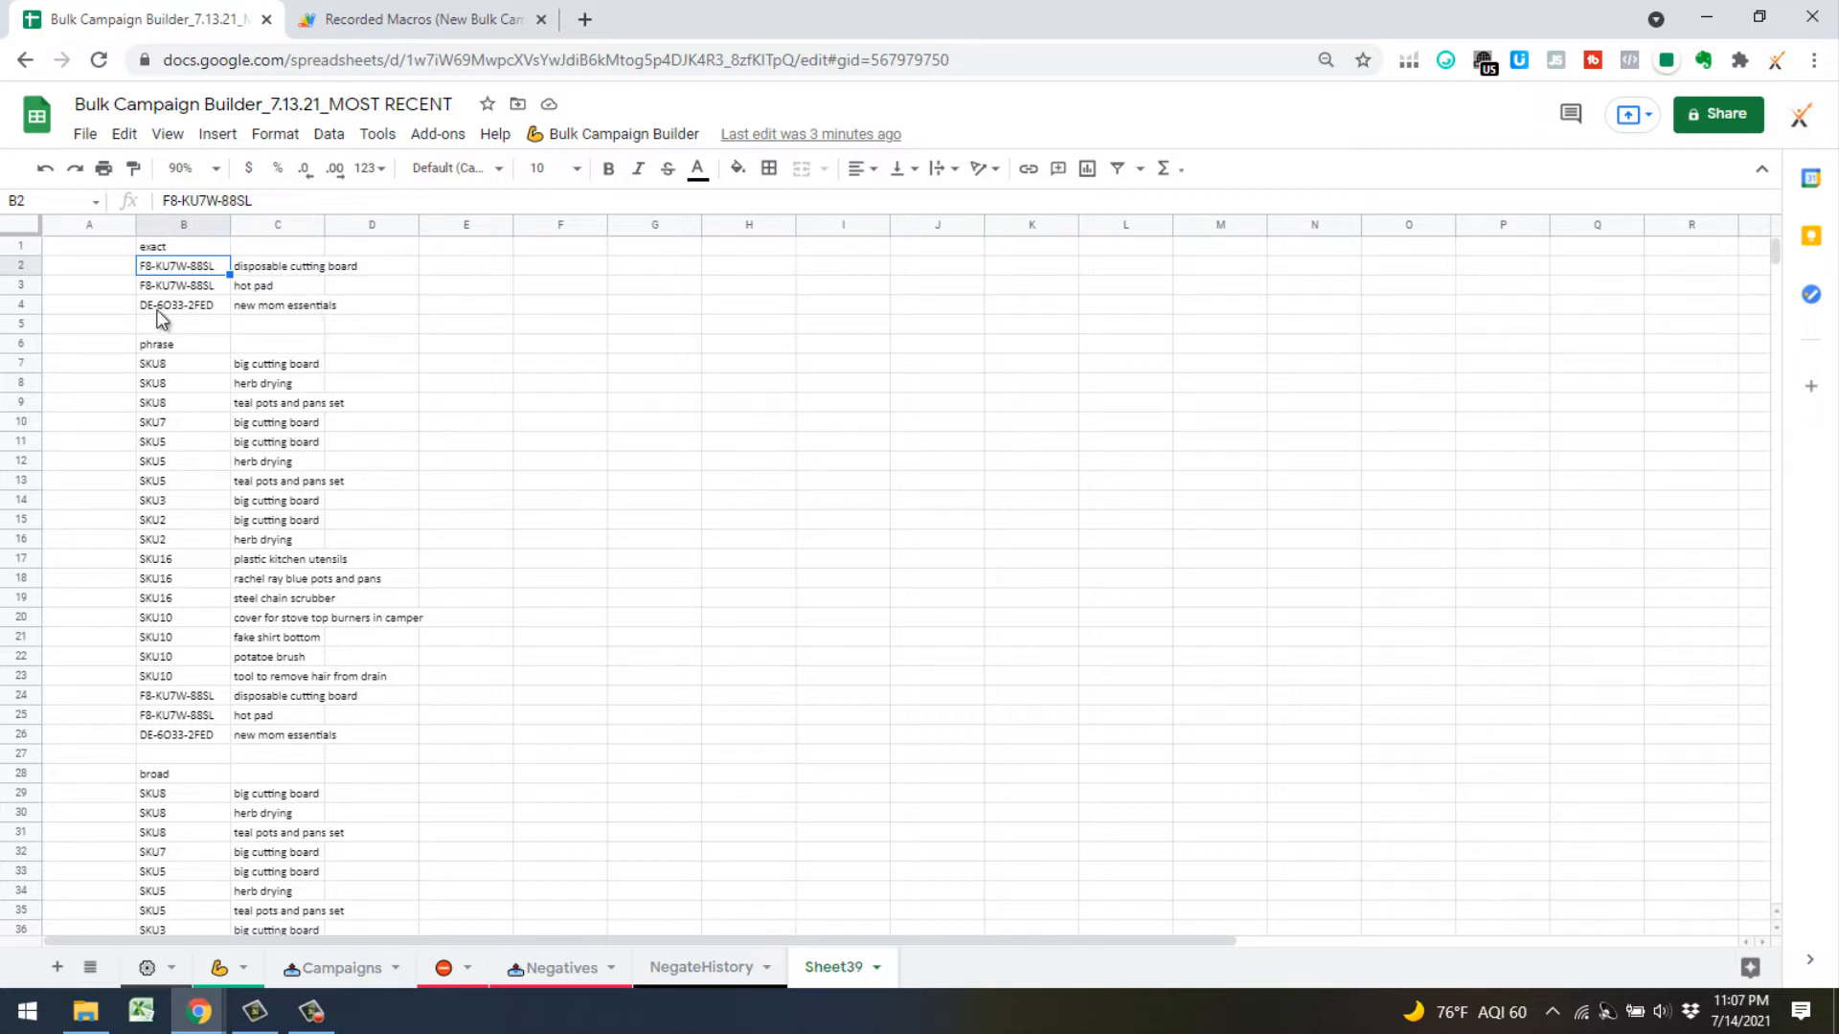
Enter 1 in cells A2, A3 and A4 beside the three exact search terms
{"action": "key", "text": "Left"}
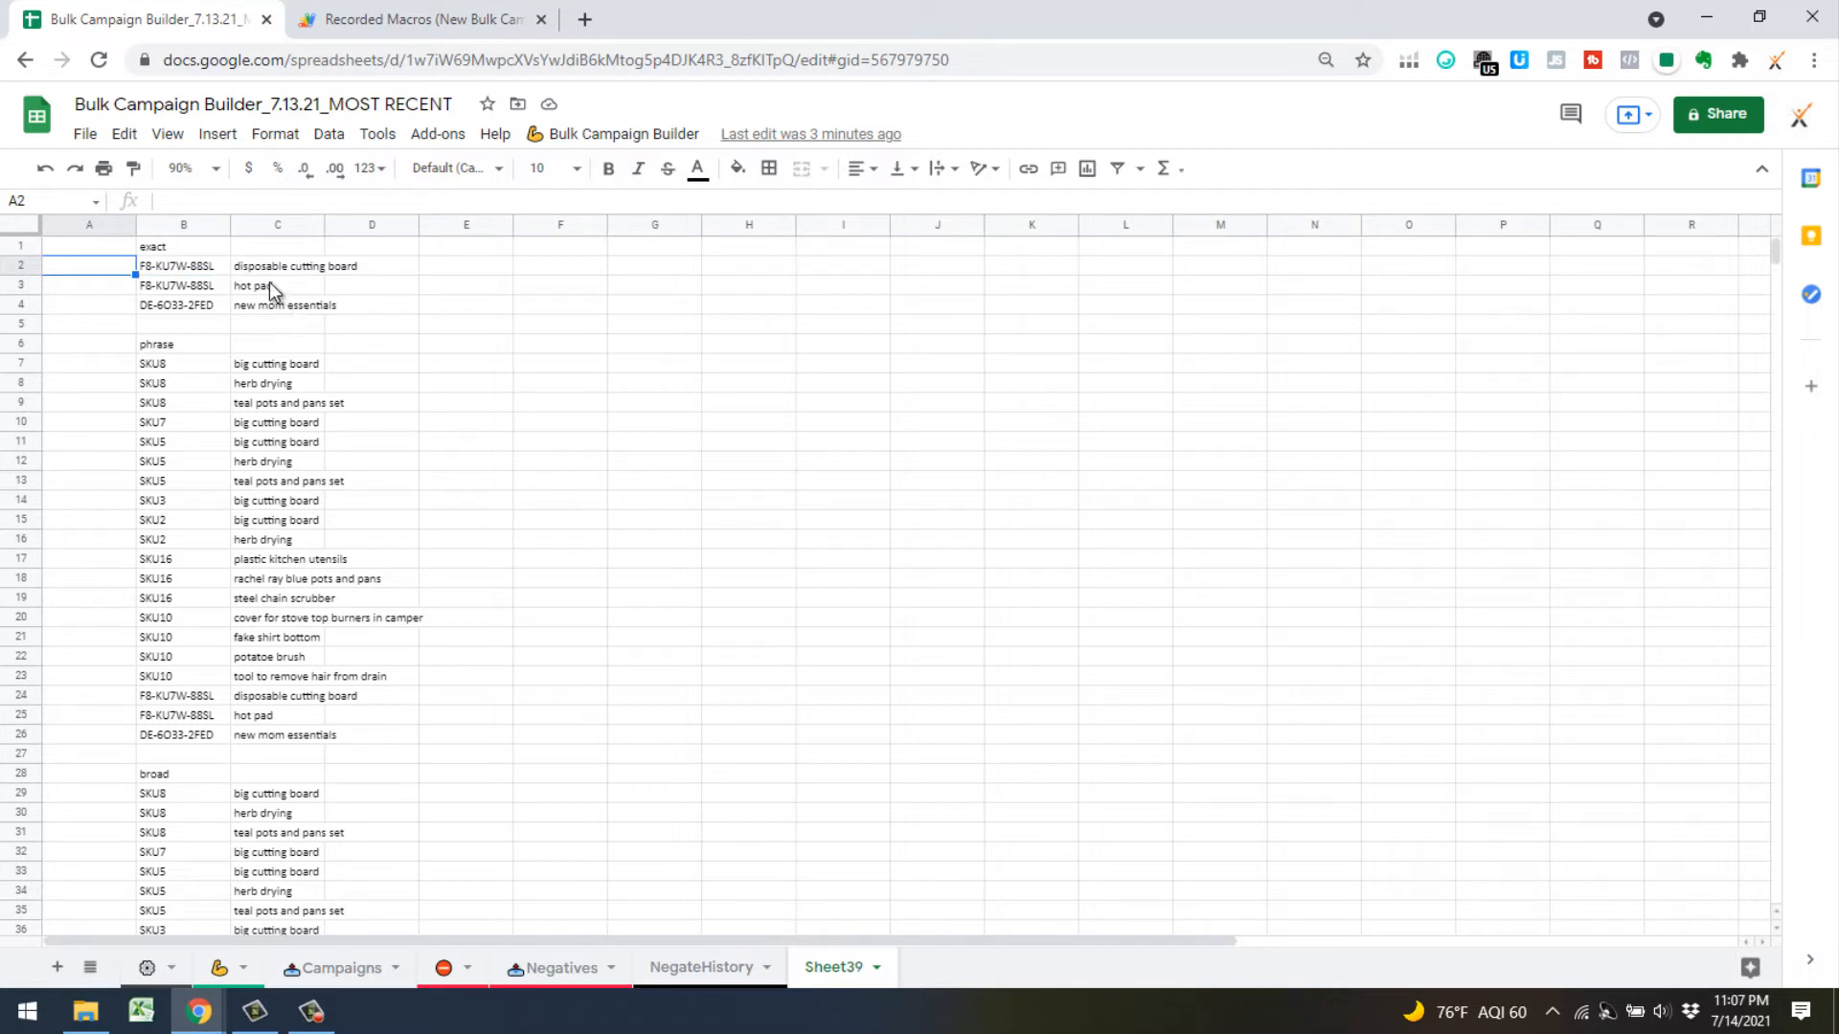
{"action": "type", "text": "1"}
{"action": "key", "text": "Return"}
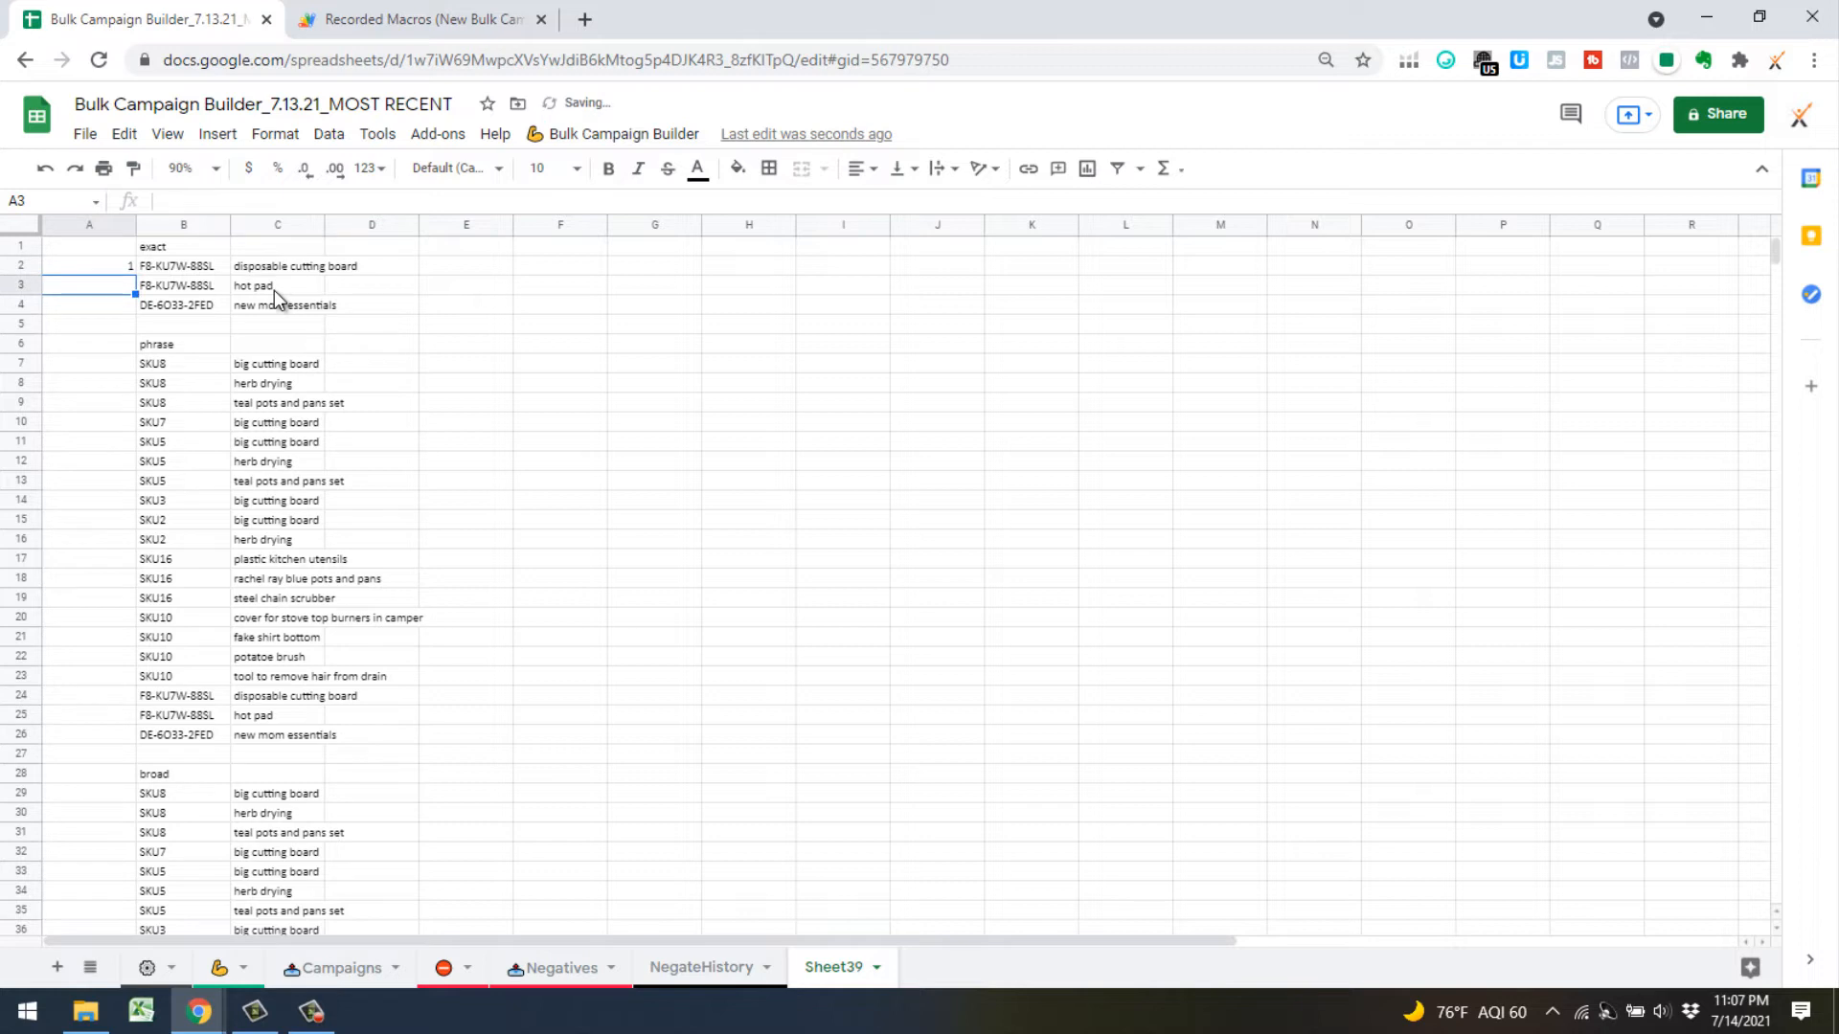
{"action": "type", "text": "1"}
{"action": "key", "text": "Return"}
{"action": "type", "text": "1"}
{"action": "key", "text": "Return"}
Mark selected phrase rows with 1 in cells A7, A10, A11, A14, A15, A17, A20, A24 and A26, where each SKU first appears
{"action": "key", "text": "Down"}
{"action": "key", "text": "Down"}
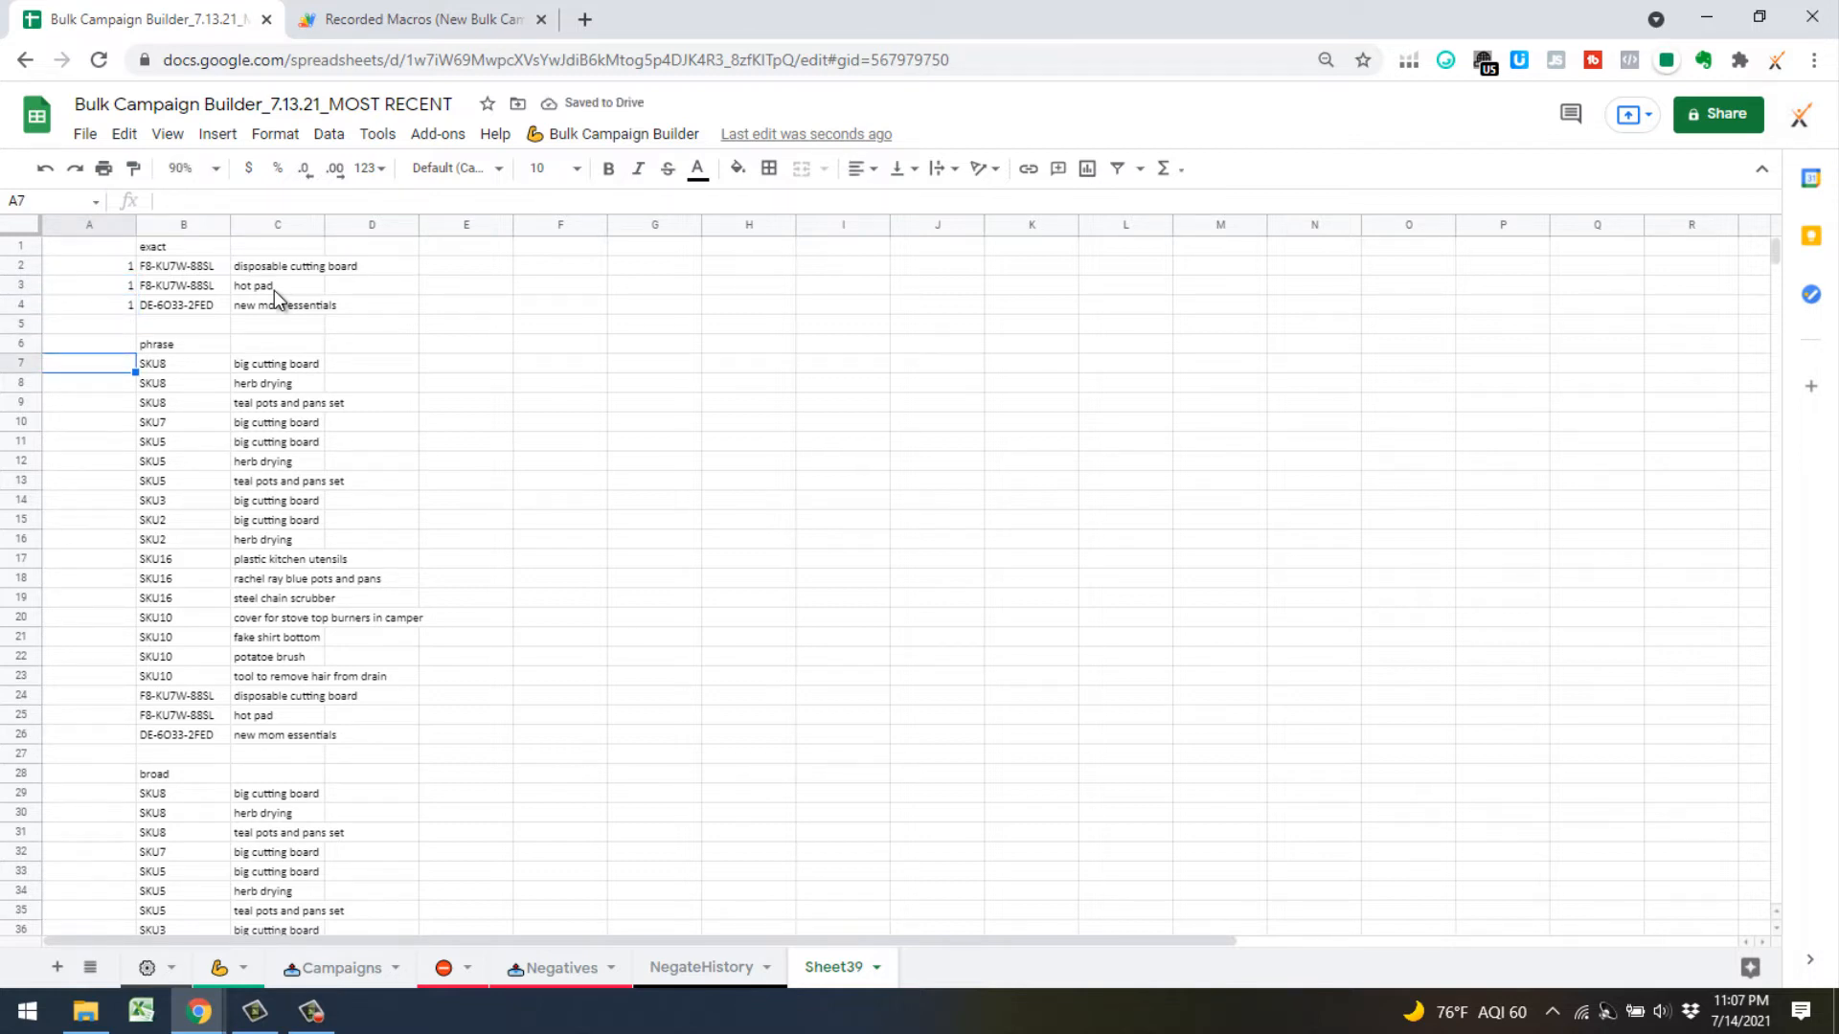
{"action": "type", "text": "1"}
{"action": "key", "text": "Return"}
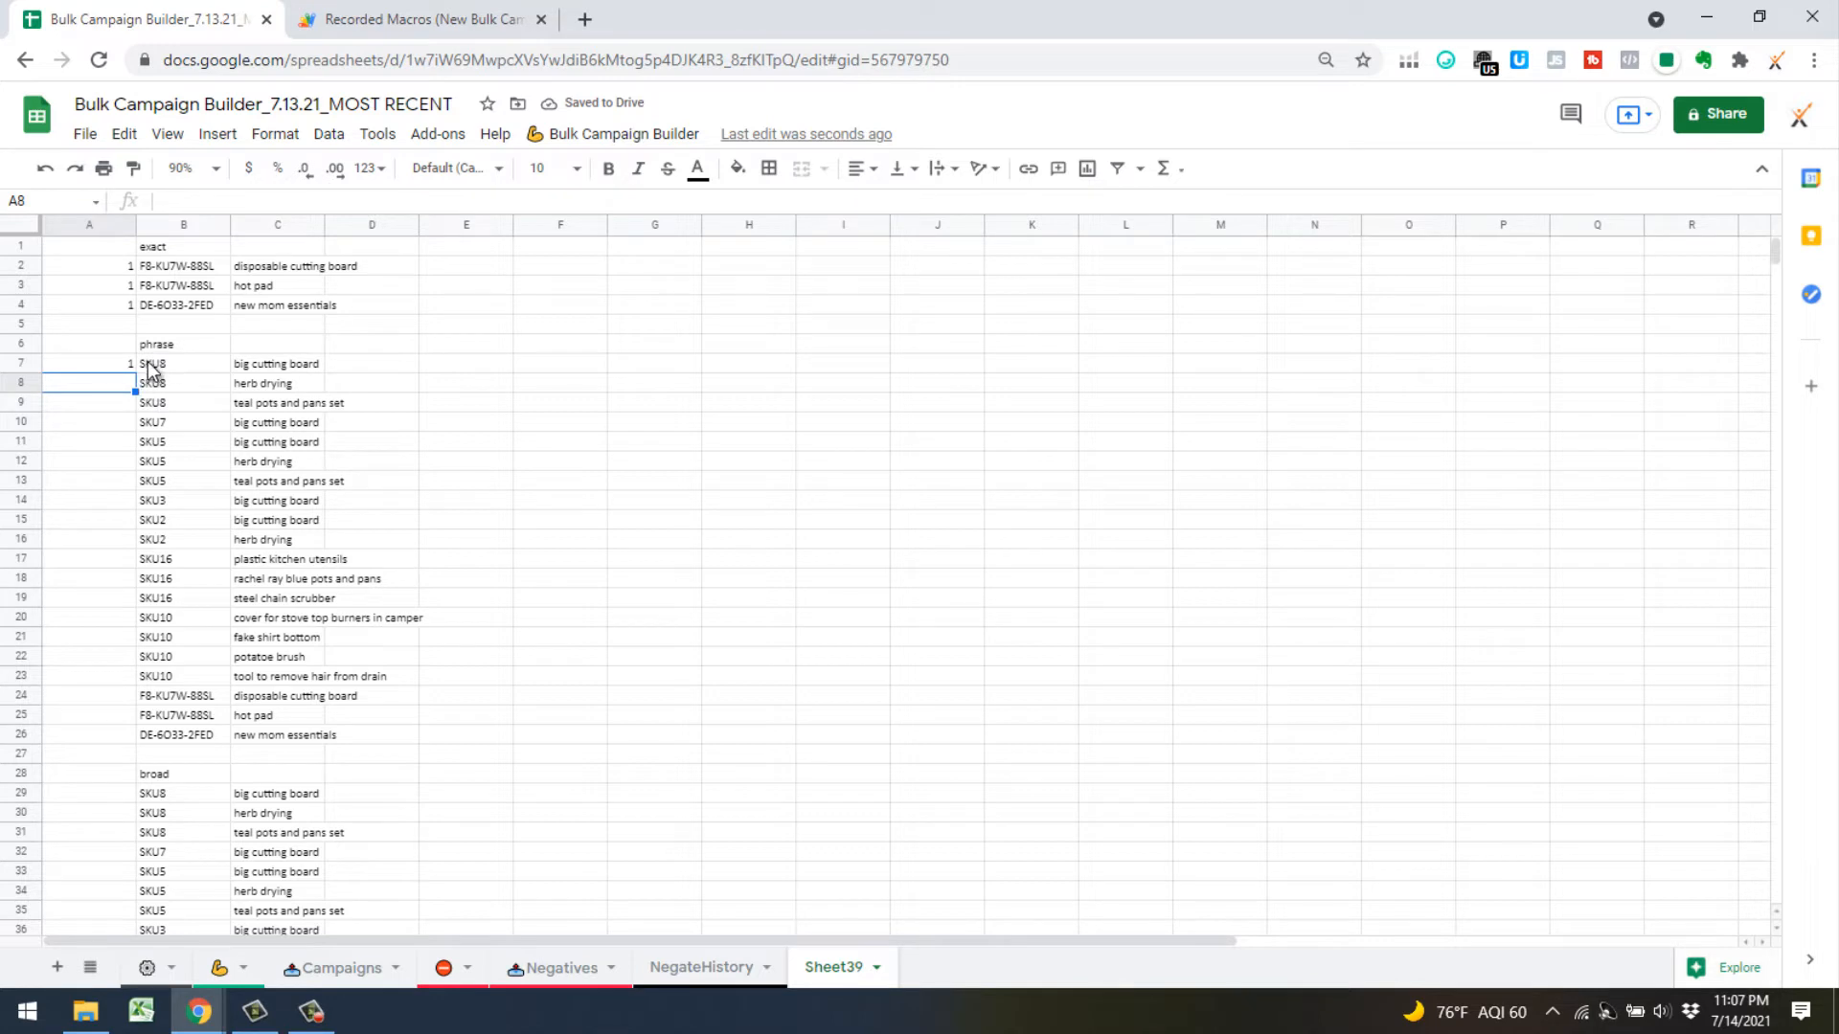
{"action": "left_click", "coordinate": [128, 428]}
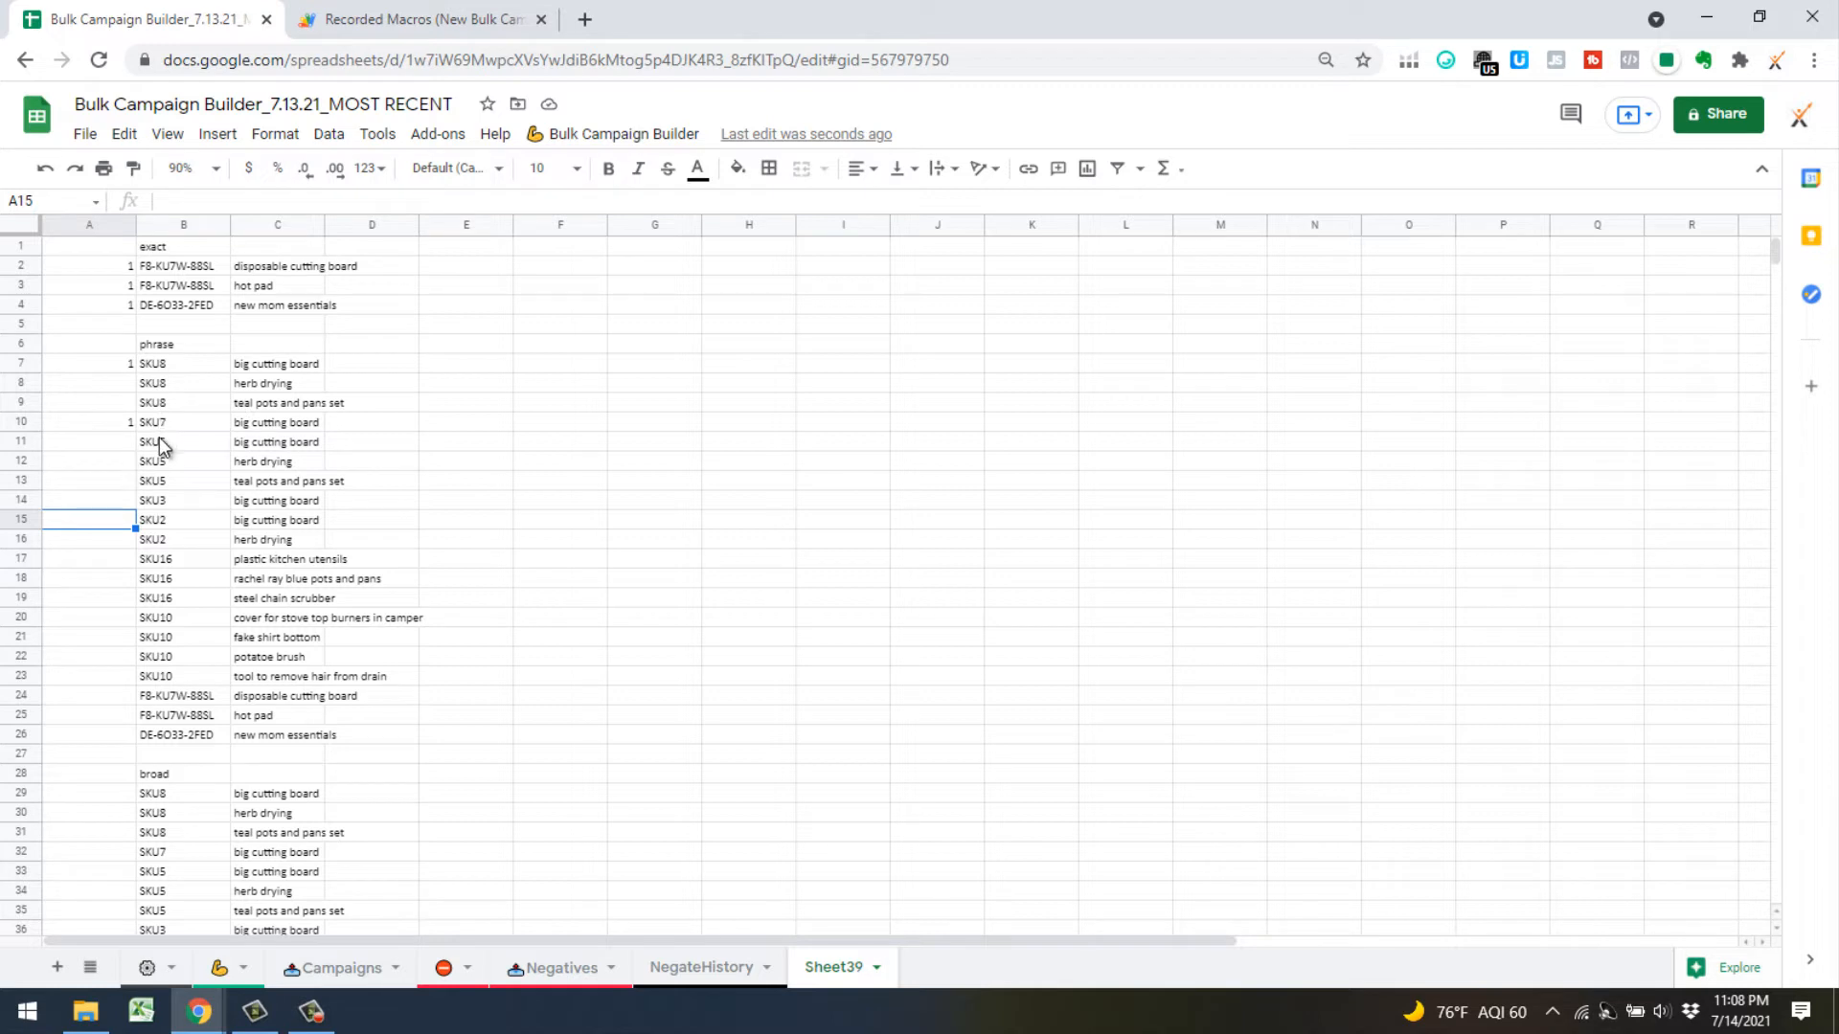
{"action": "left_click", "coordinate": [132, 442]}
{"action": "type", "text": "1"}
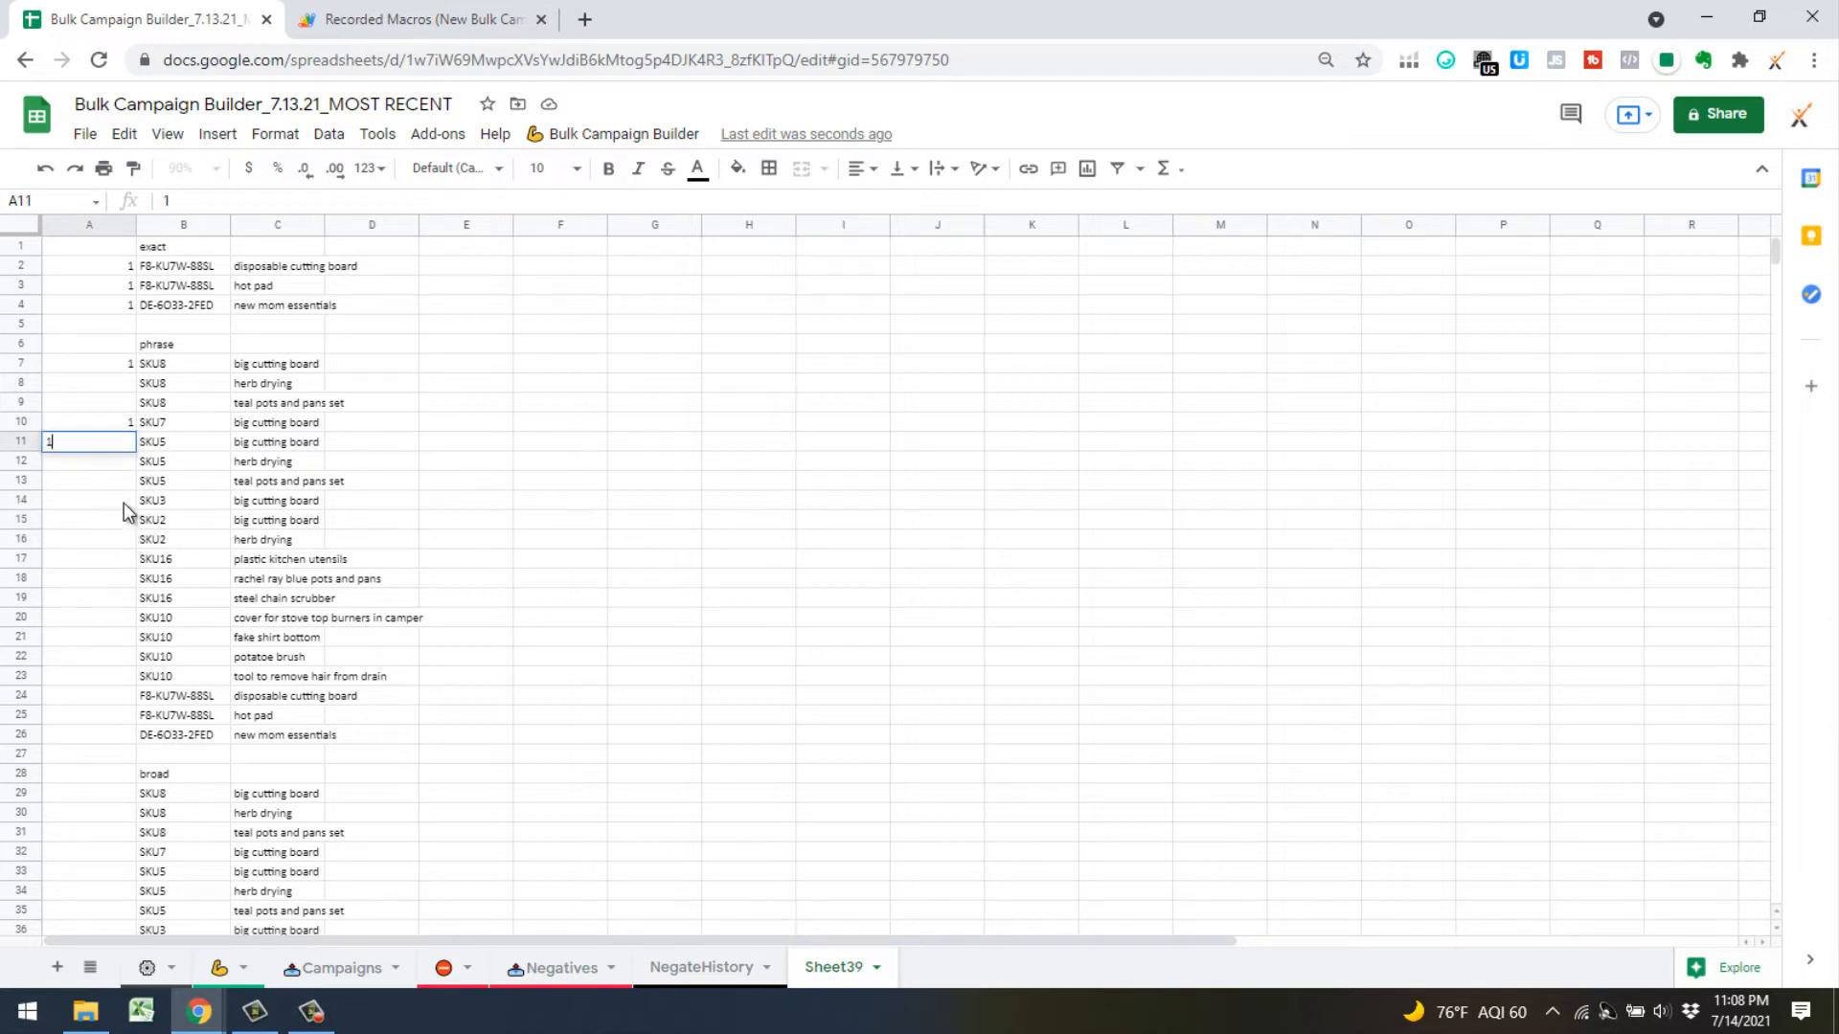
{"action": "left_click", "coordinate": [123, 503]}
{"action": "type", "text": "1"}
{"action": "left_click", "coordinate": [127, 519]}
{"action": "type", "text": "1"}
{"action": "left_click", "coordinate": [125, 563]}
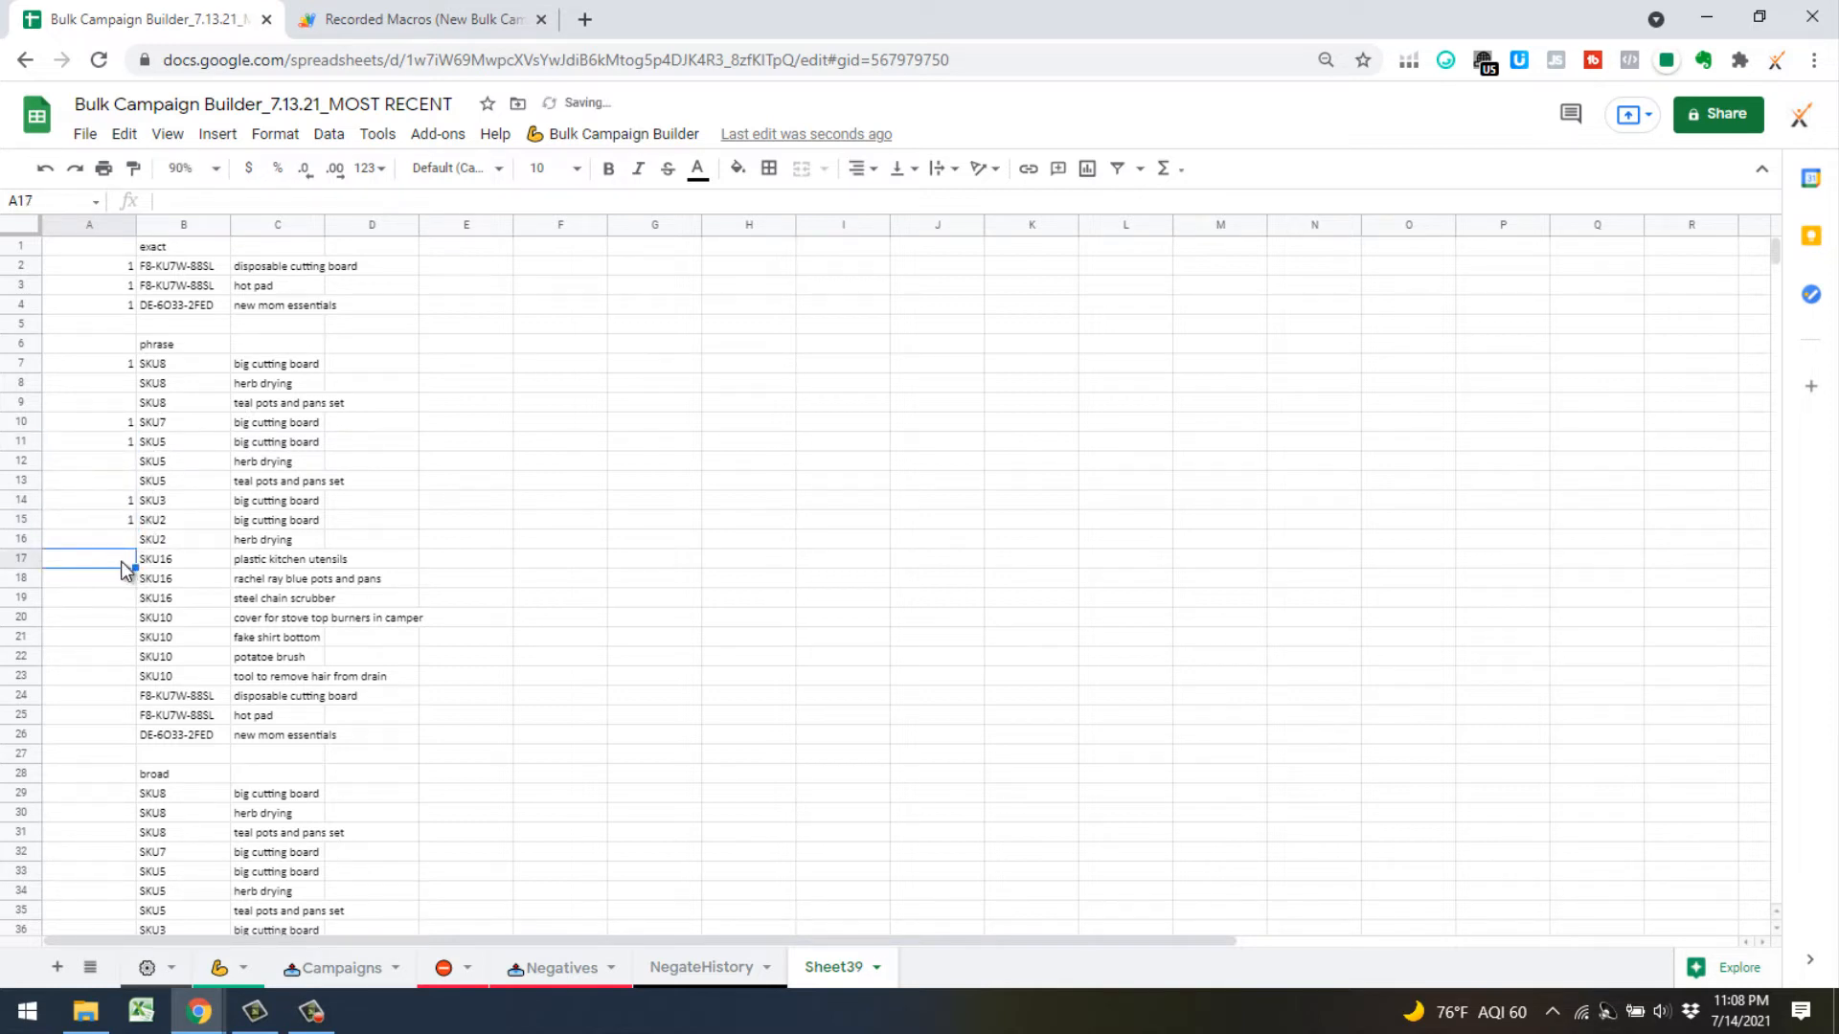
{"action": "type", "text": "1"}
{"action": "left_click", "coordinate": [123, 617]}
{"action": "type", "text": "1"}
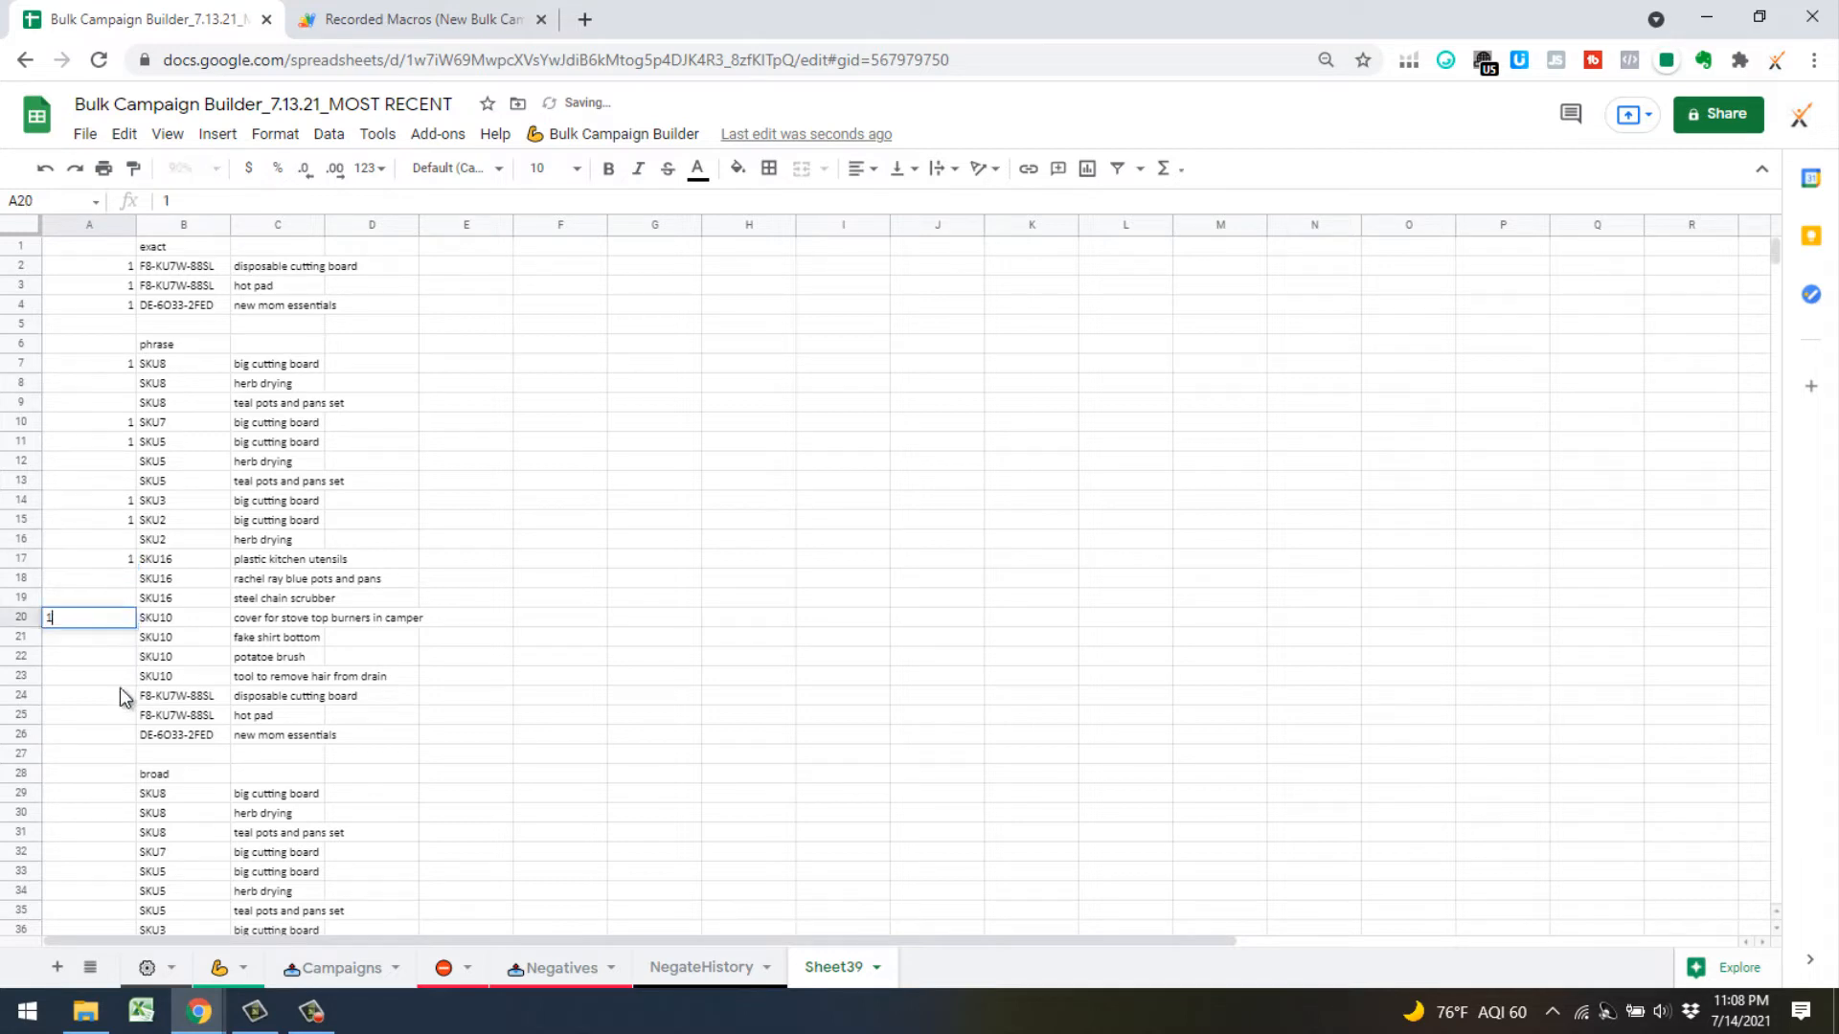
{"action": "left_click", "coordinate": [118, 698]}
{"action": "type", "text": "1"}
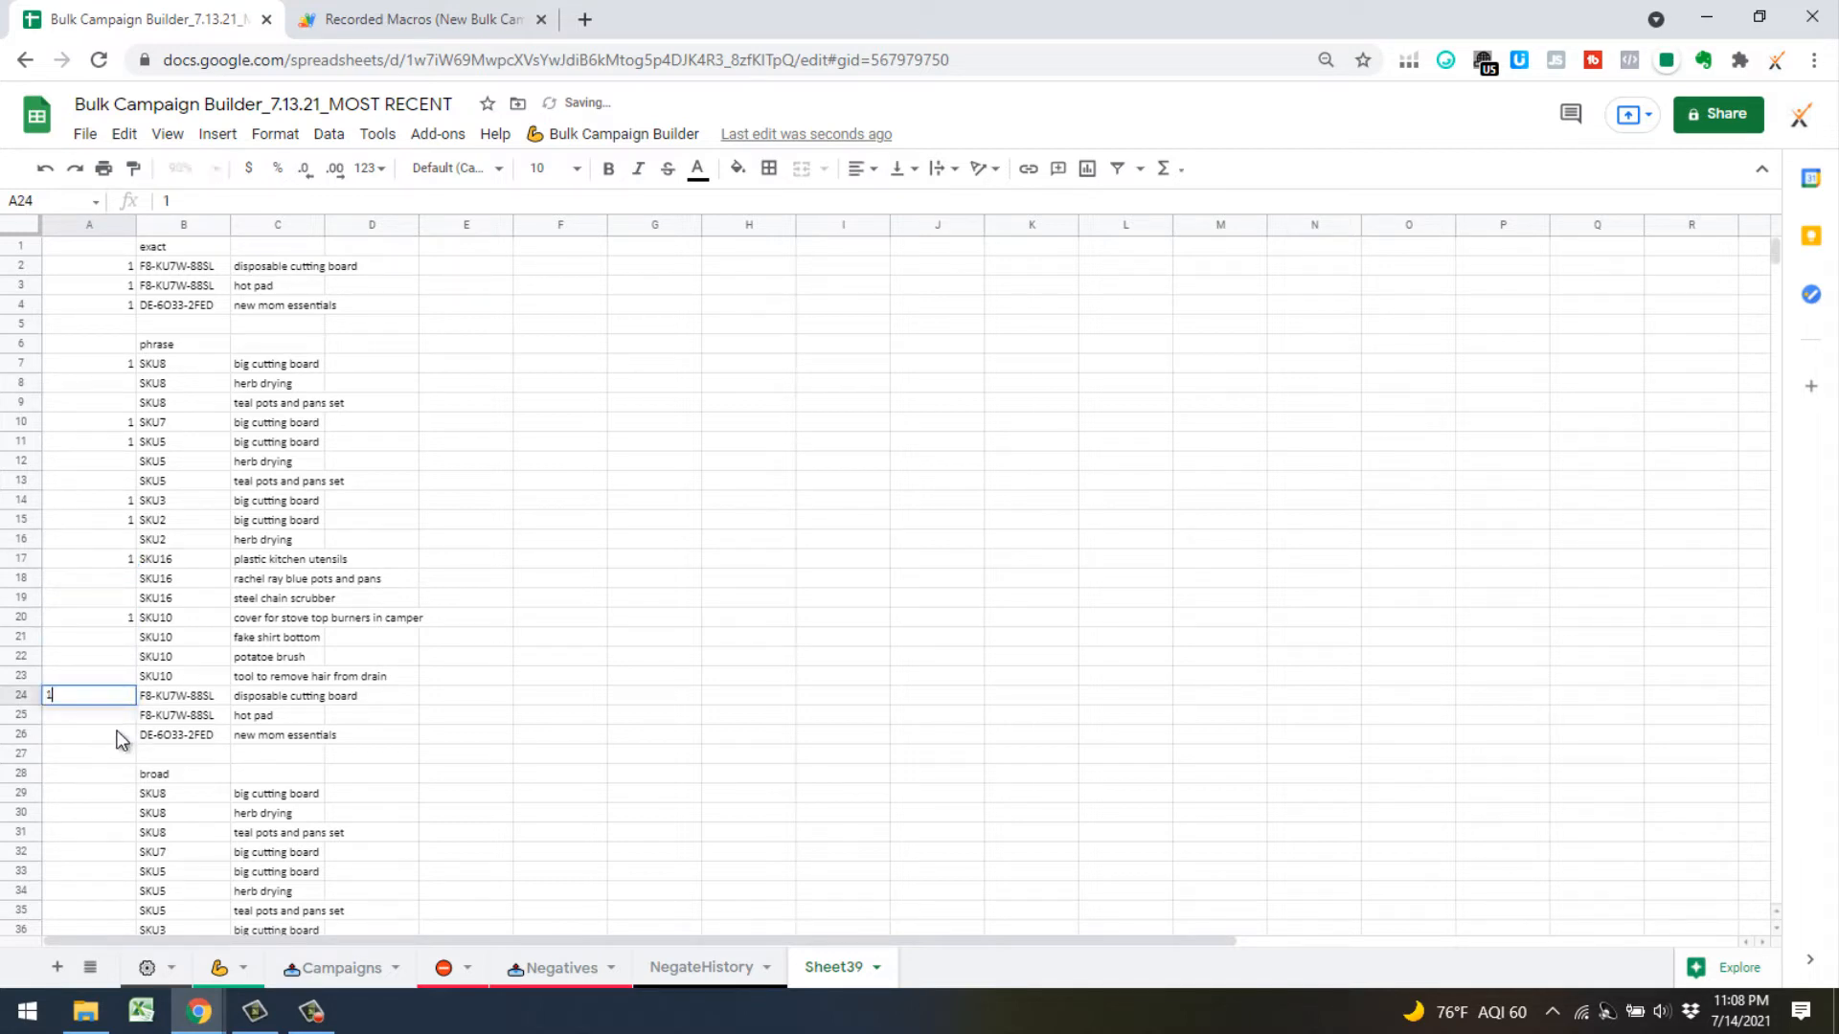
{"action": "left_click", "coordinate": [123, 740]}
{"action": "type", "text": "1"}
Mark the first row of SKU8, SKU7, SKU5 and SKU3 in the broad list with 1 in cells A29, A32, A33 and A36
{"action": "scroll", "coordinate": [267, 687], "scroll_direction": "down", "scroll_amount": 5}
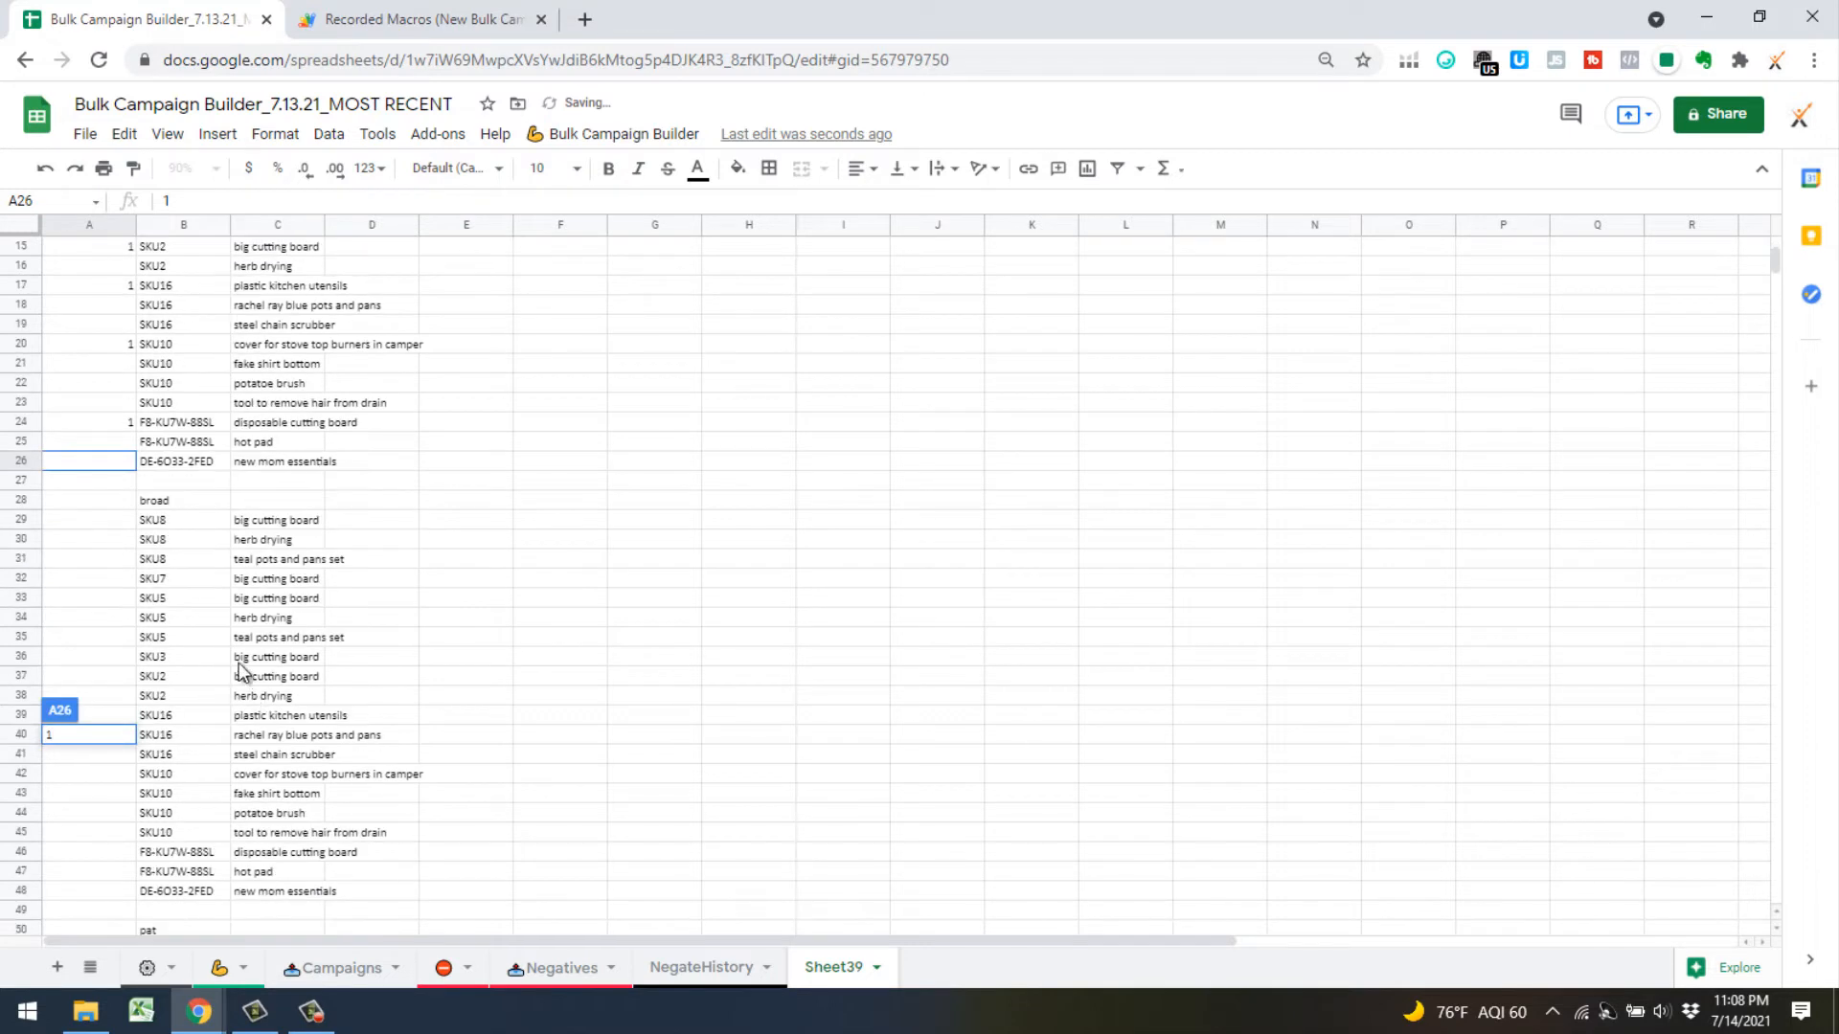
{"action": "left_click", "coordinate": [108, 519]}
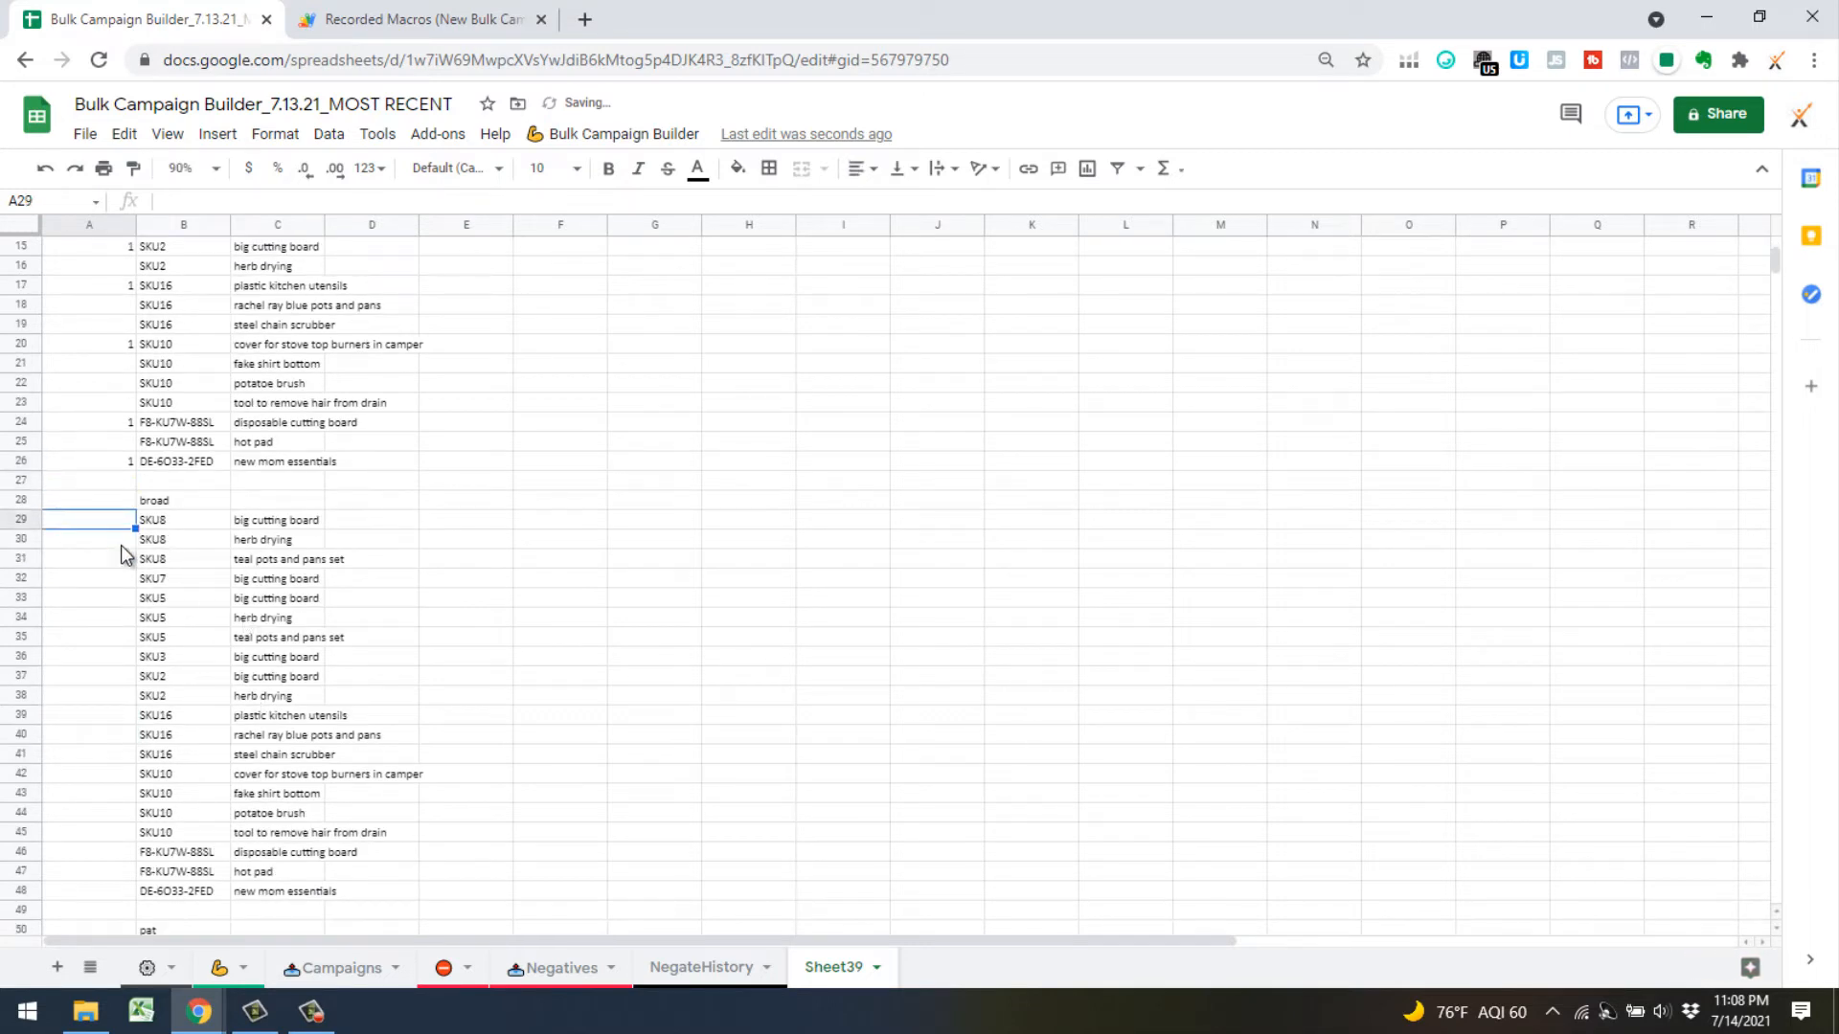
{"action": "type", "text": "1"}
{"action": "left_click", "coordinate": [121, 584]}
{"action": "type", "text": "1"}
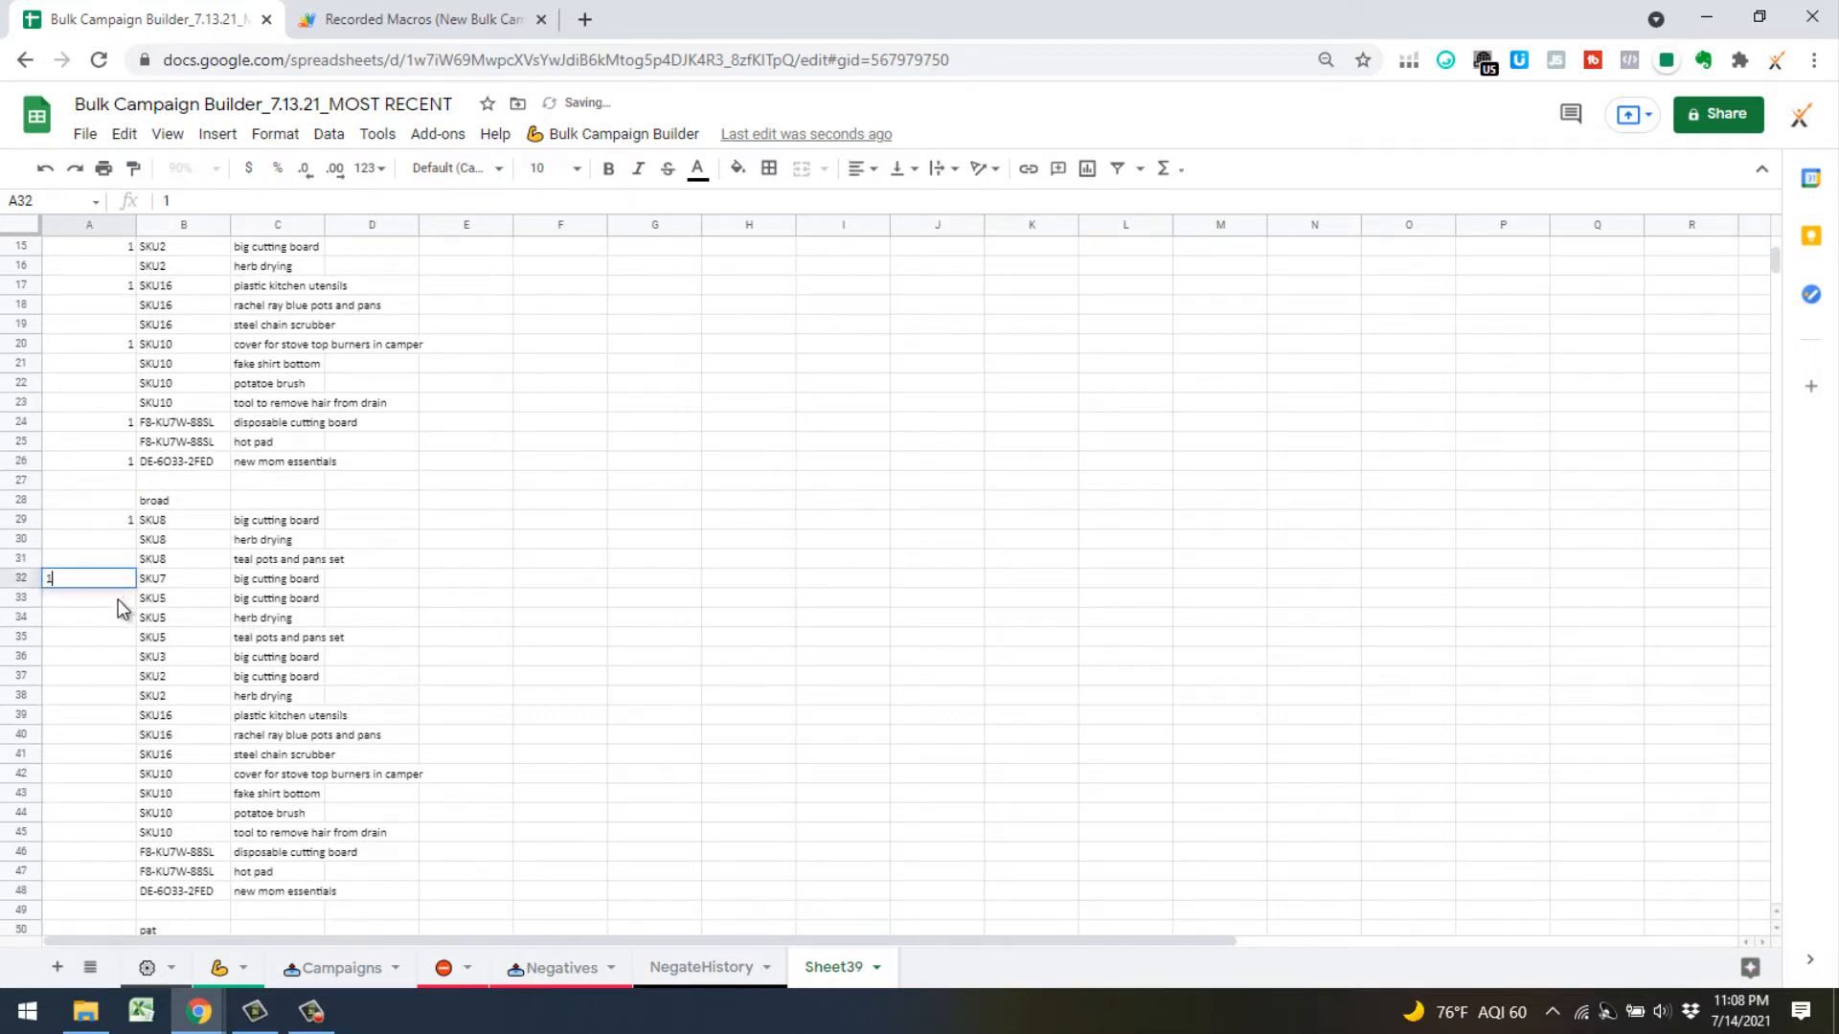
{"action": "left_click", "coordinate": [118, 599]}
{"action": "type", "text": "1"}
{"action": "left_click", "coordinate": [118, 653]}
{"action": "type", "text": "1"}
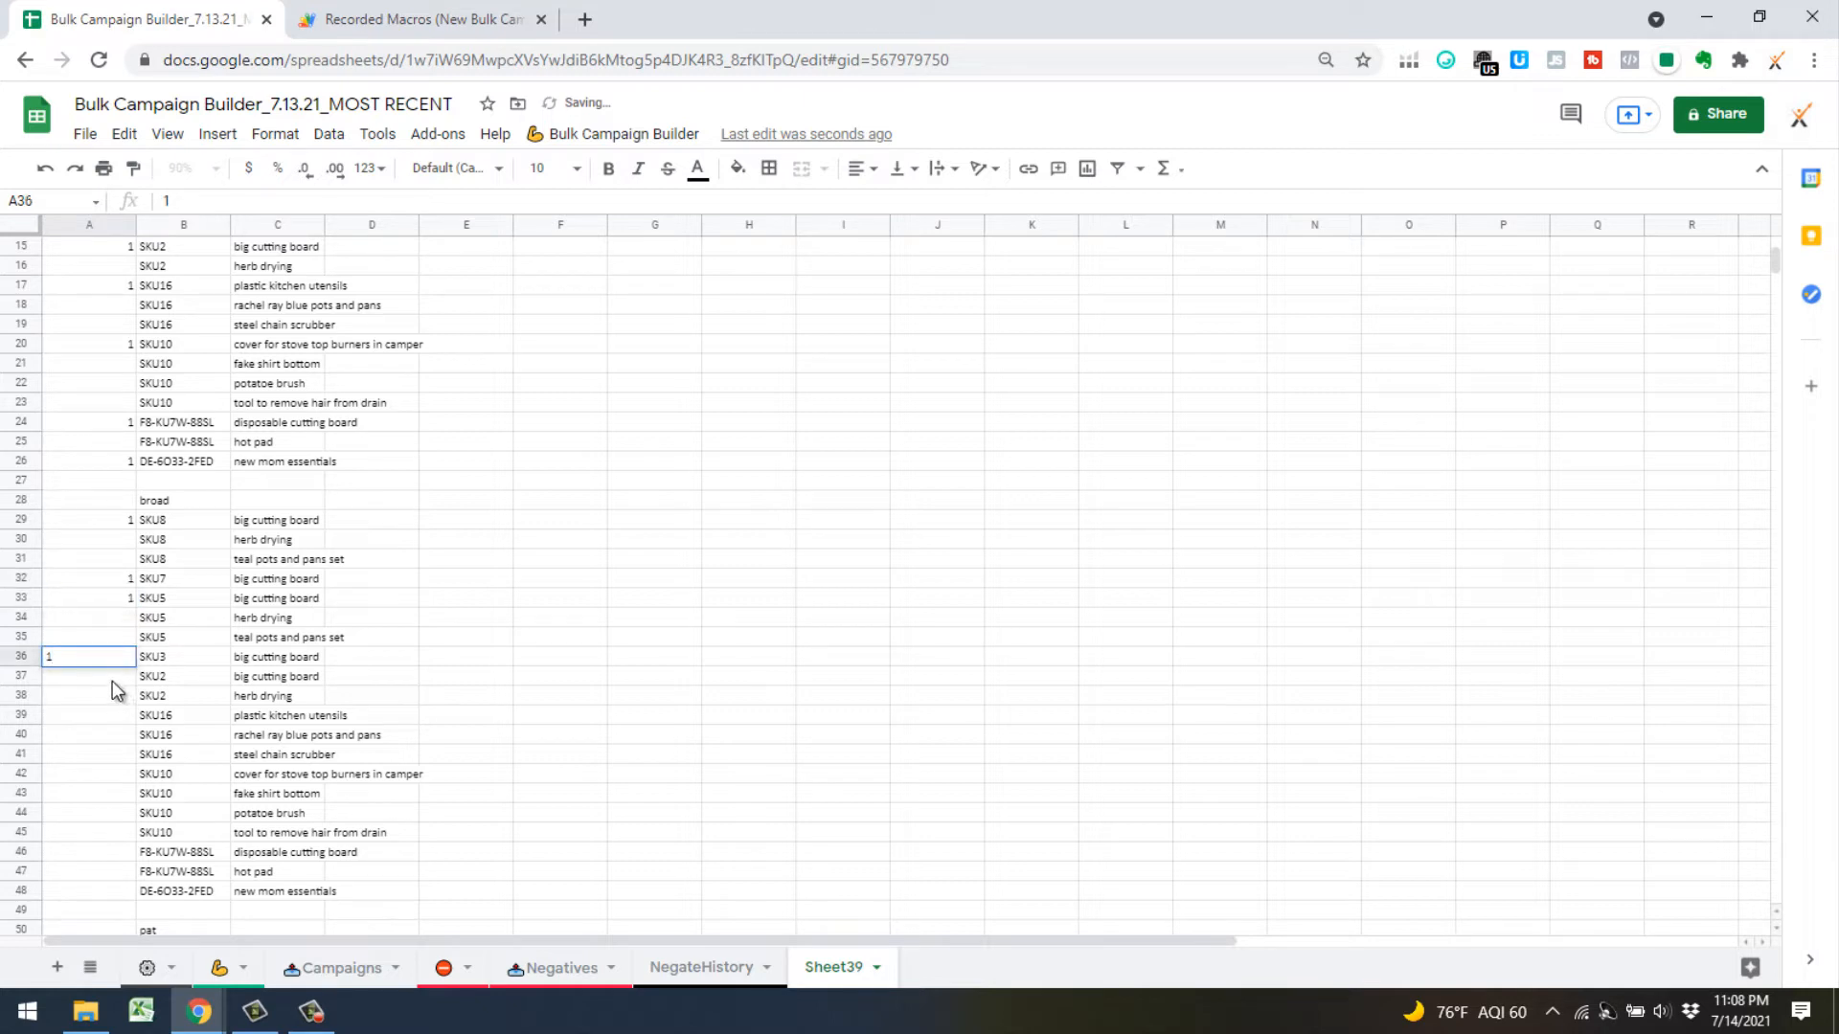
{"action": "scroll", "coordinate": [479, 536], "scroll_direction": "down", "scroll_amount": 10}
Center-align the number markers in column A of Sheet39
{"action": "scroll", "coordinate": [479, 536], "scroll_direction": "up", "scroll_amount": 15}
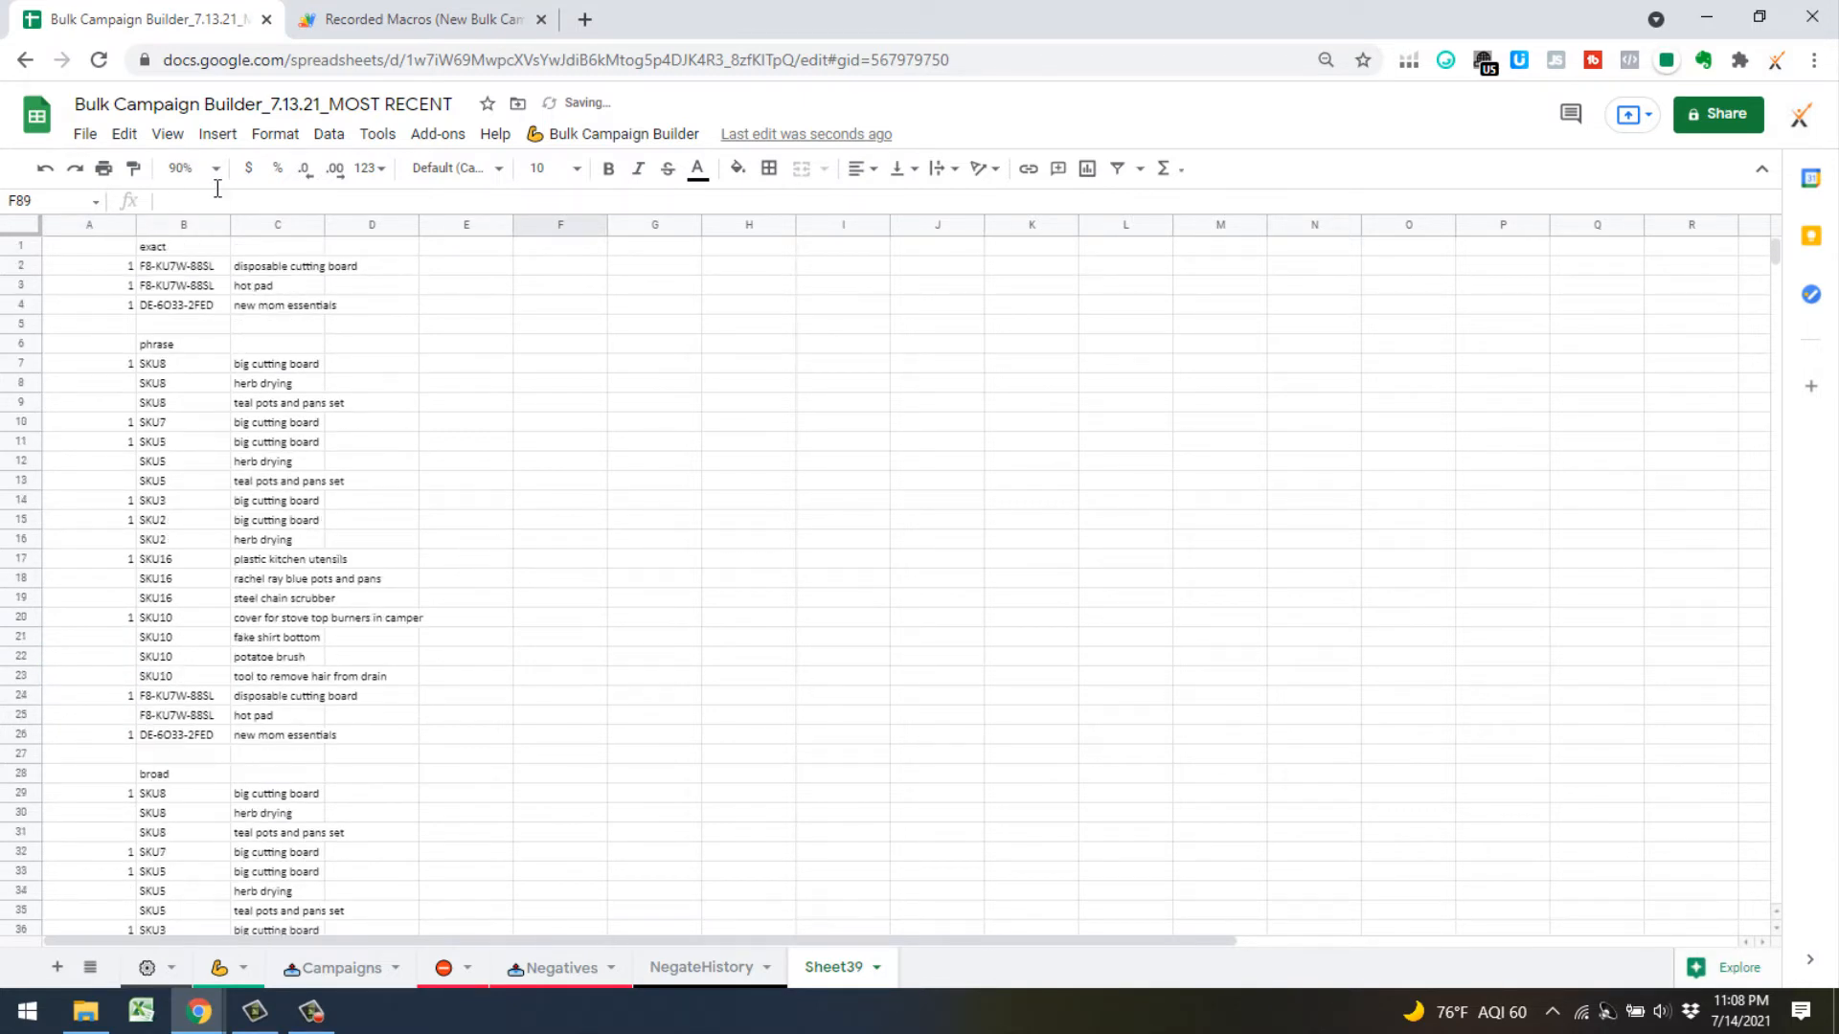
{"action": "left_click", "coordinate": [120, 226]}
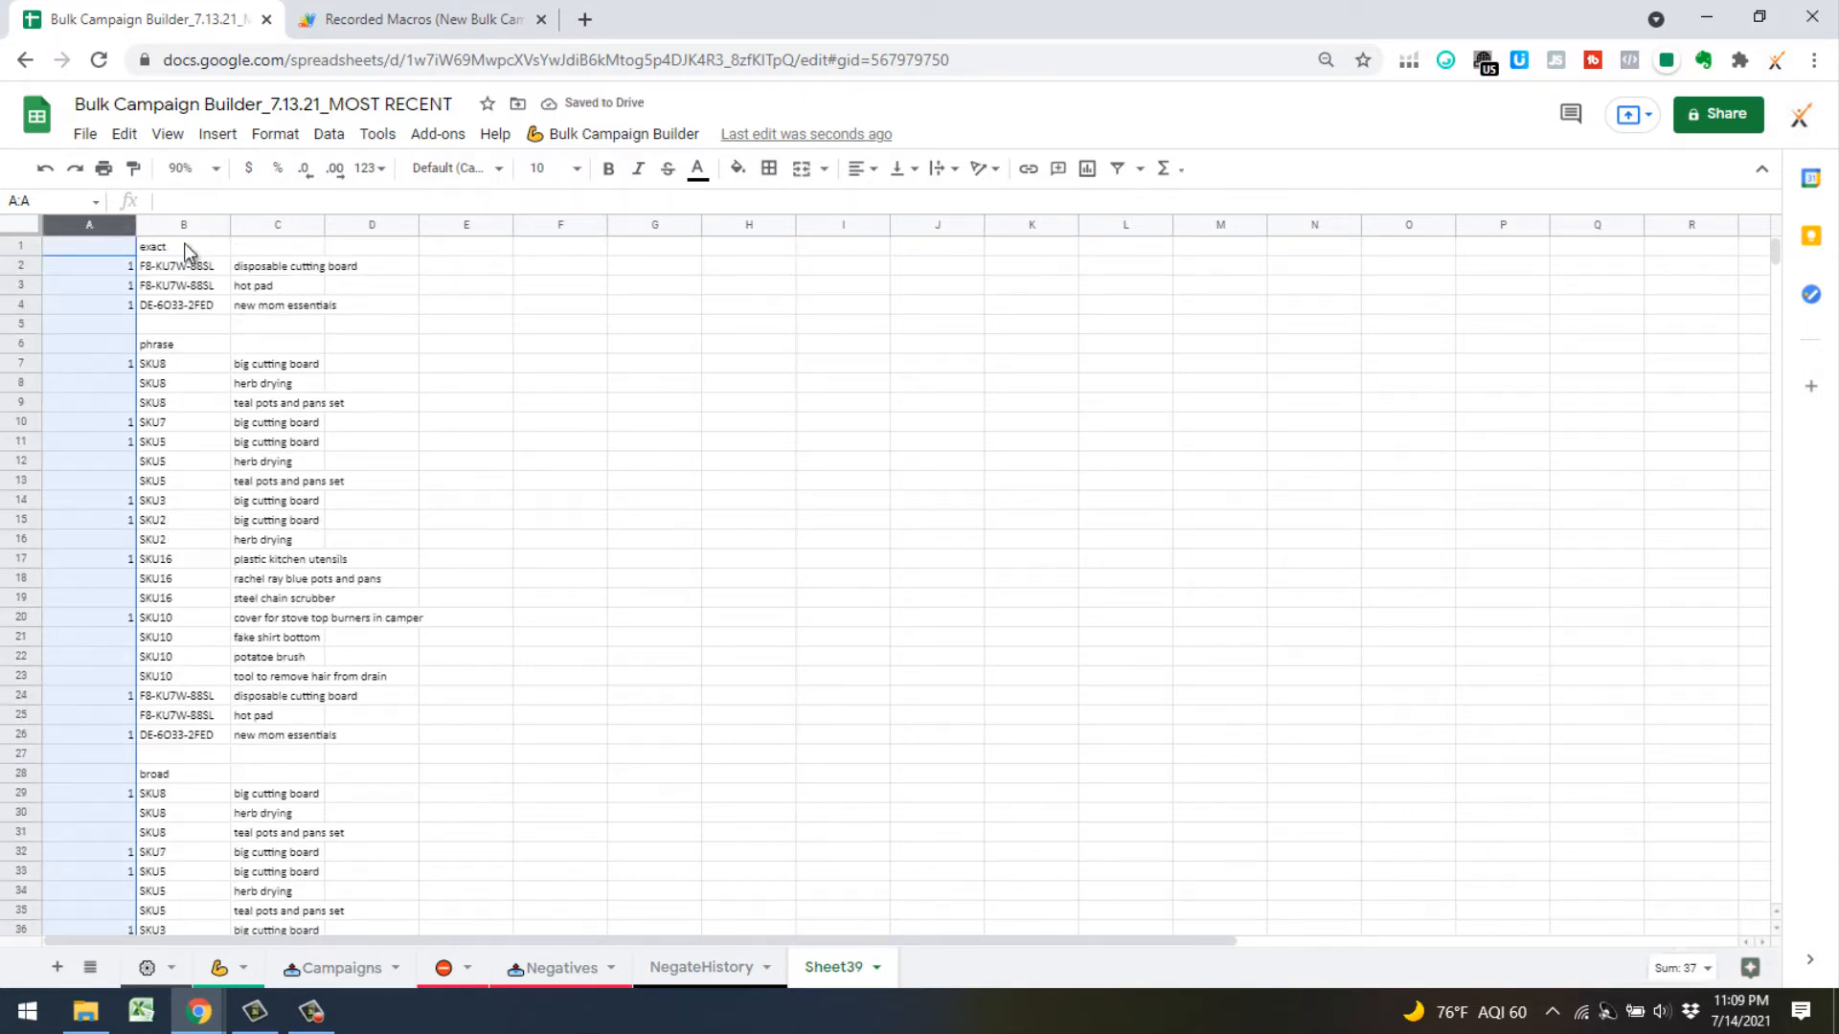
{"action": "left_click", "coordinate": [510, 387]}
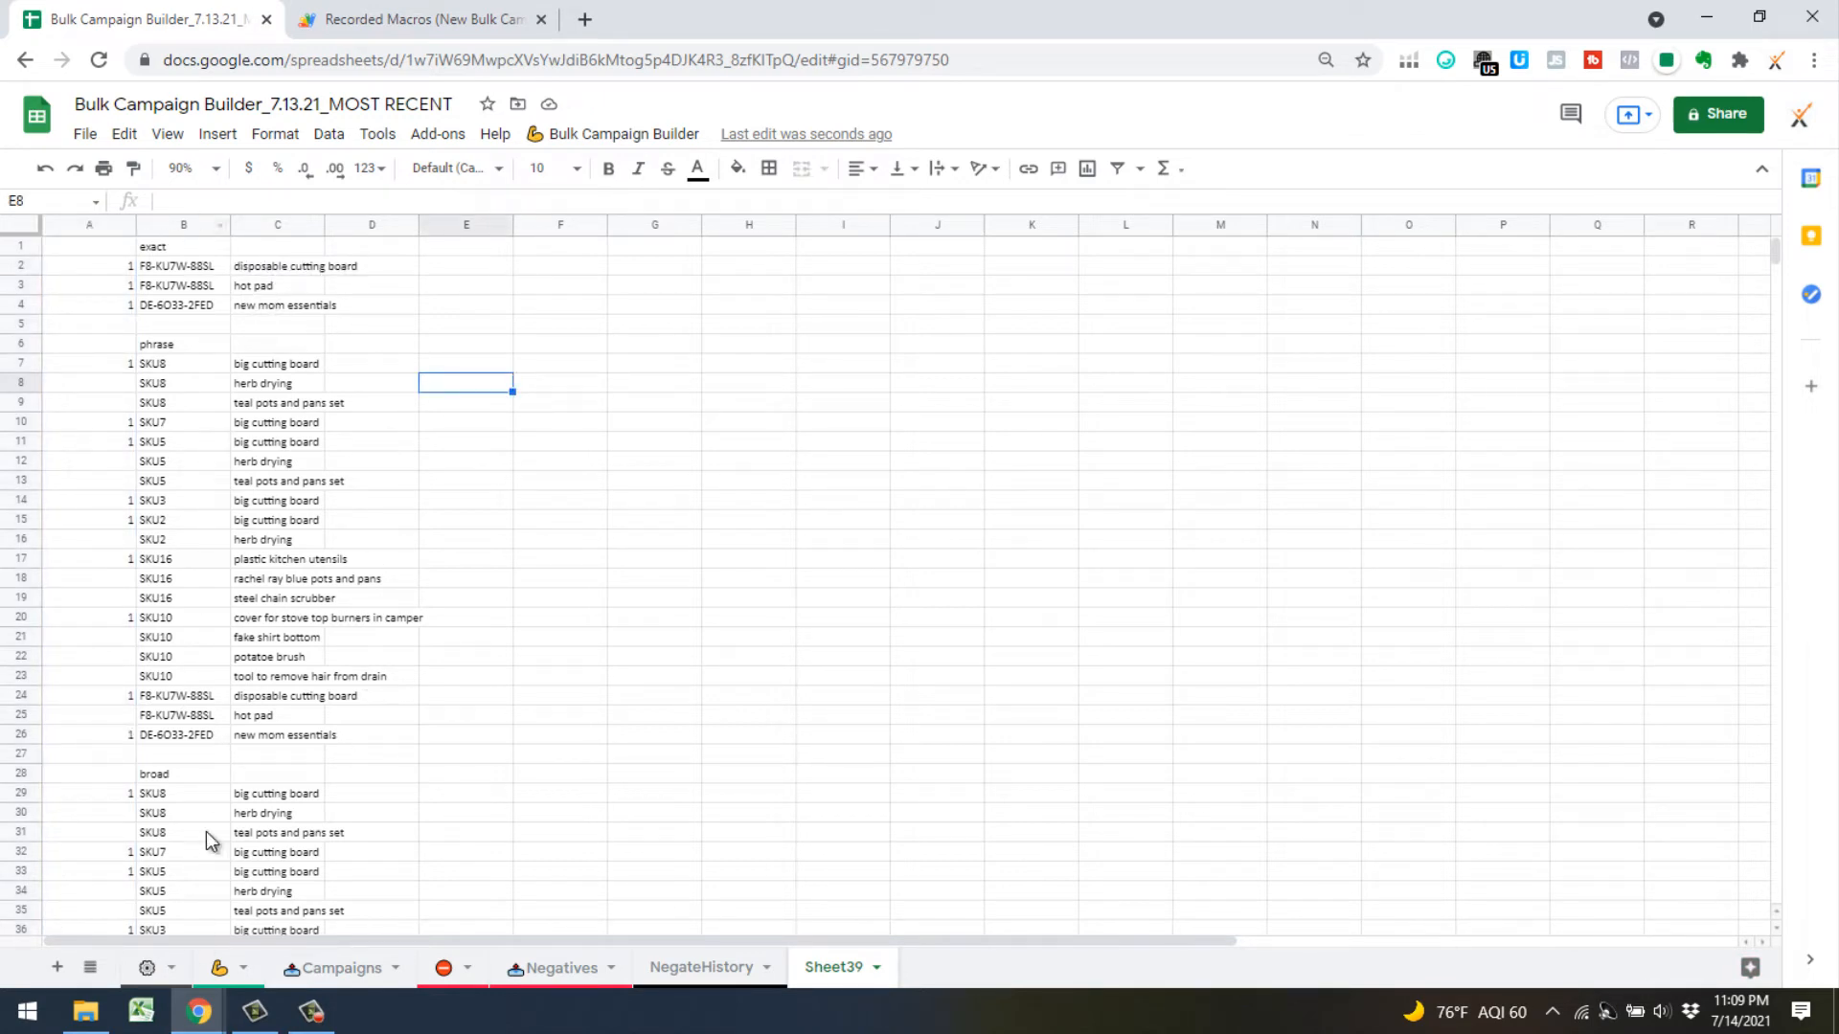
{"action": "left_click", "coordinate": [90, 224]}
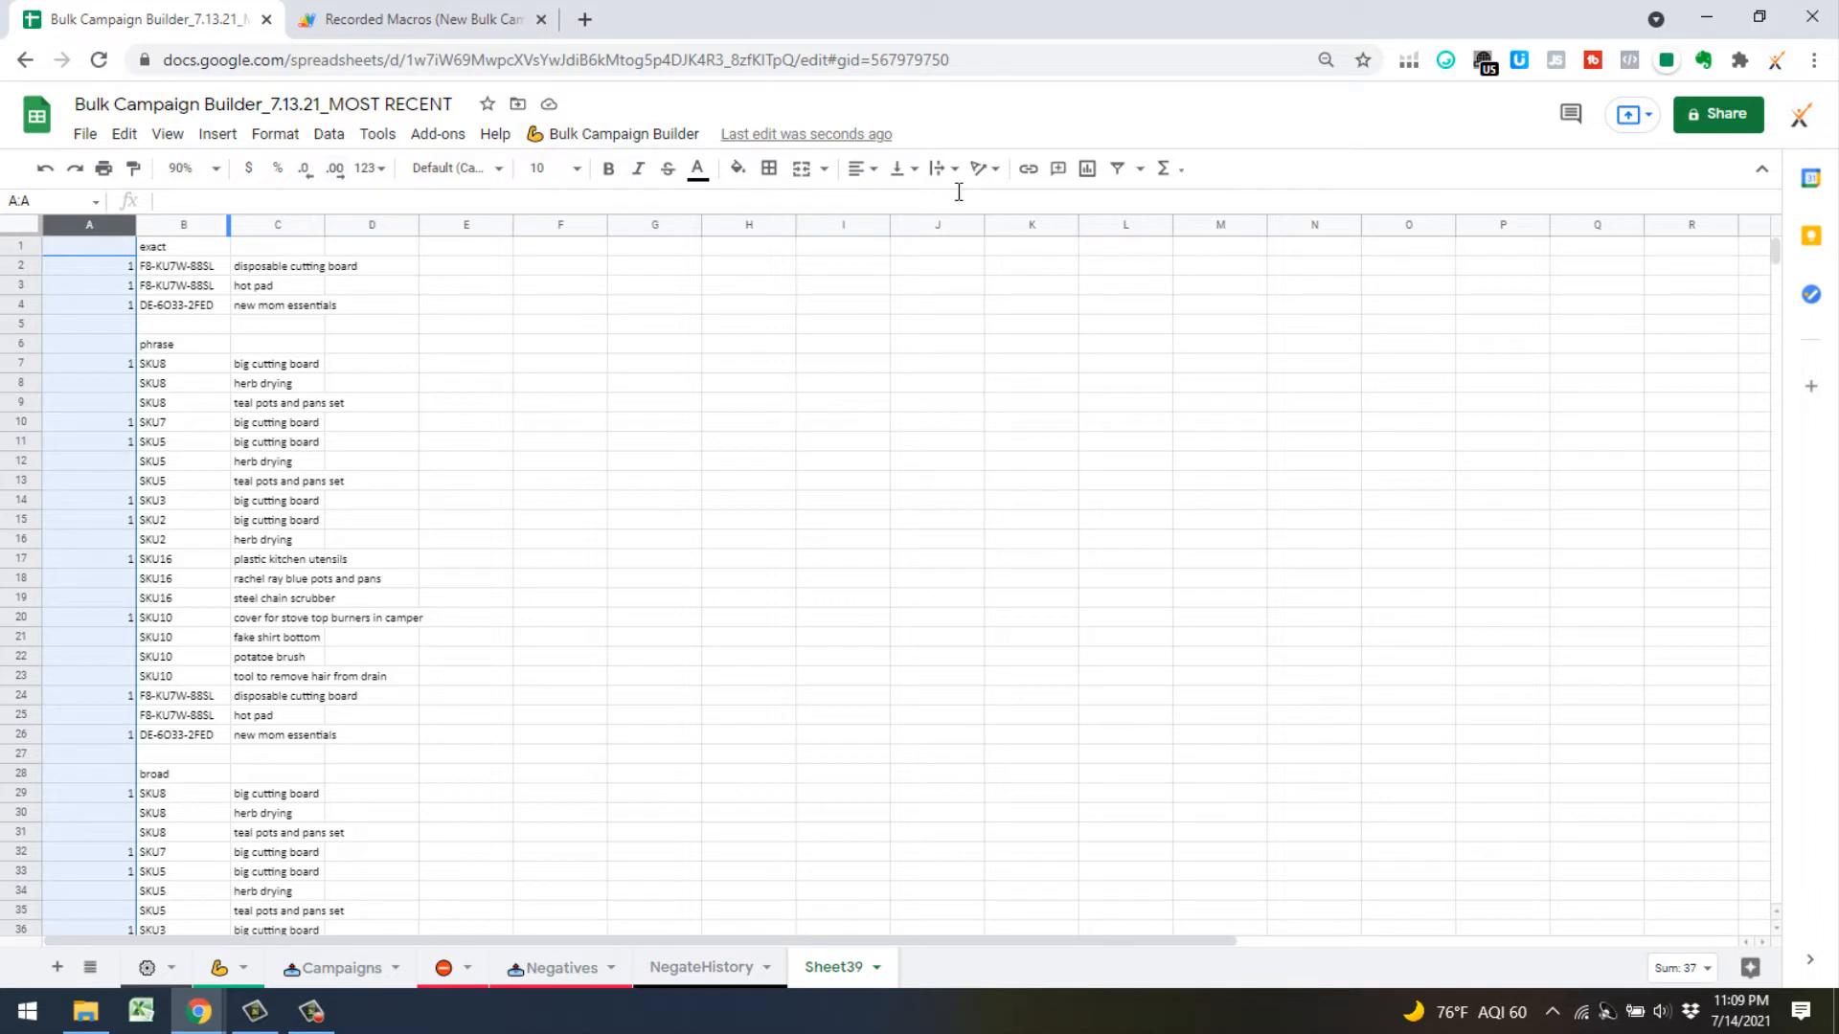
{"action": "left_click", "coordinate": [863, 170]}
{"action": "left_click", "coordinate": [884, 203]}
{"action": "left_click", "coordinate": [562, 520]}
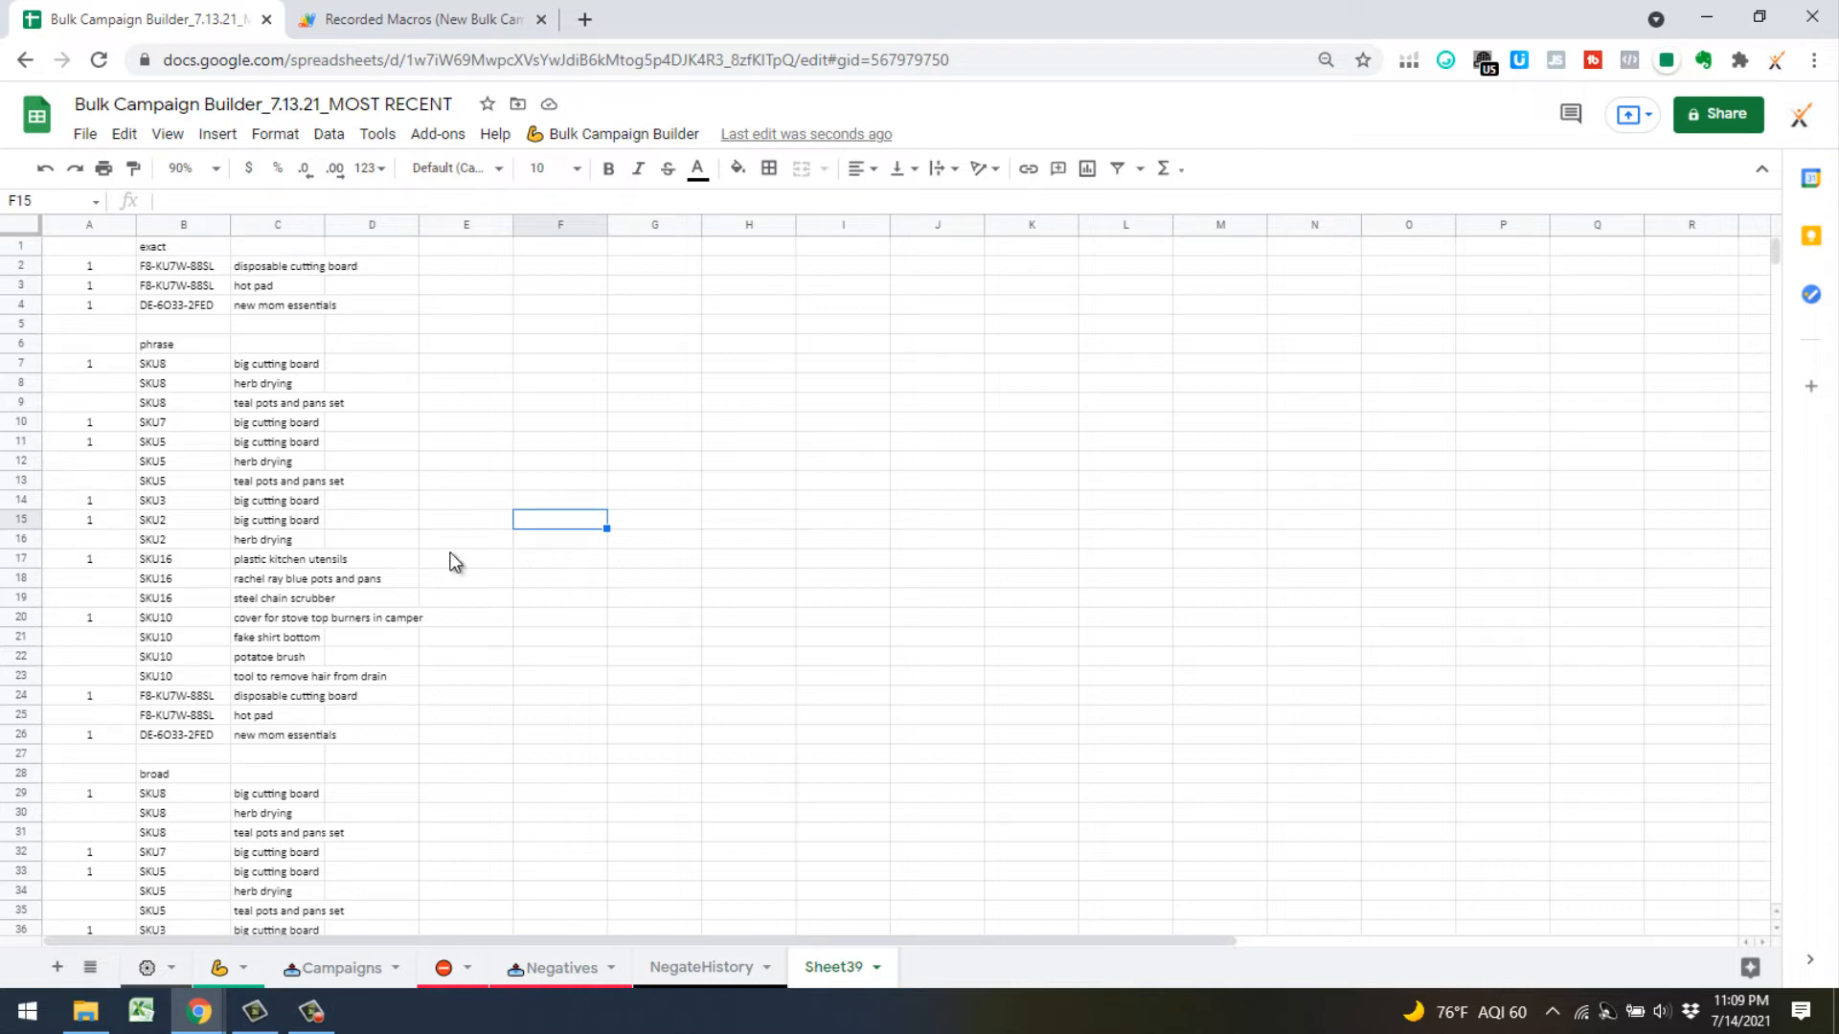
Examine the Bulk Campaign Builder sheet and its campaign creation commands, and return to Sheet39
{"action": "left_click", "coordinate": [217, 963]}
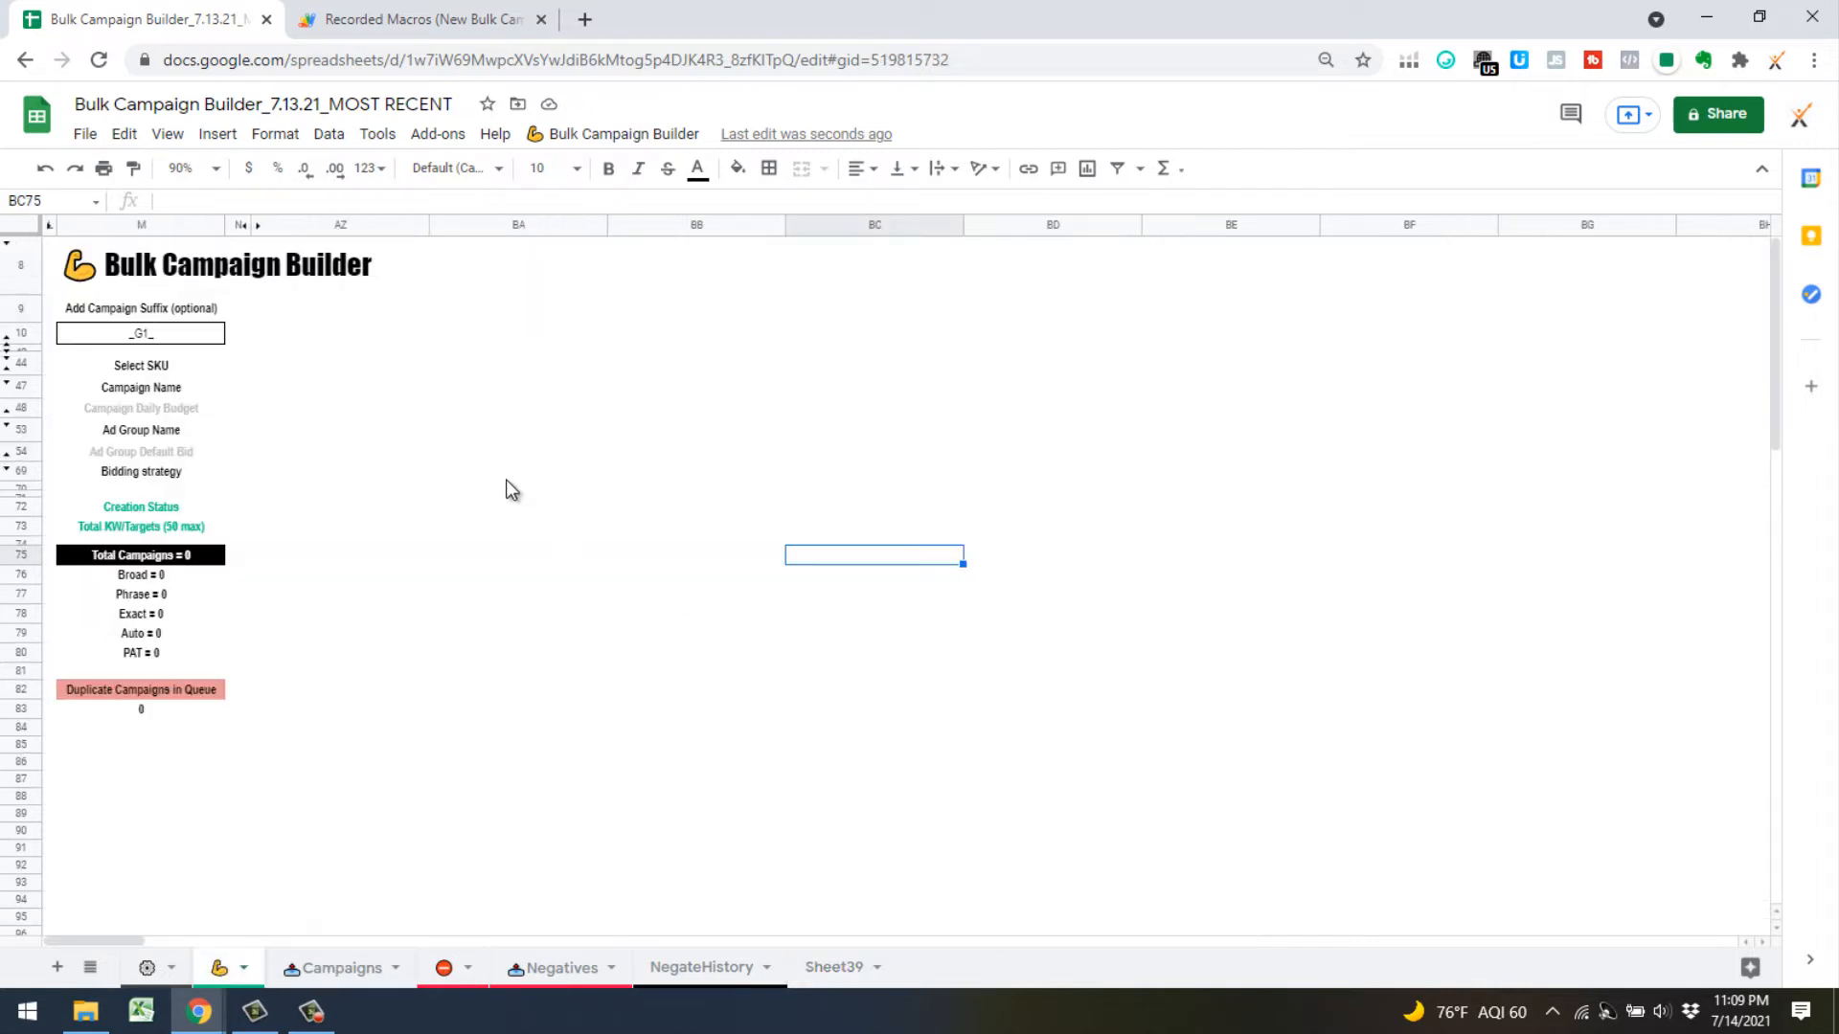
{"action": "left_click", "coordinate": [603, 134]}
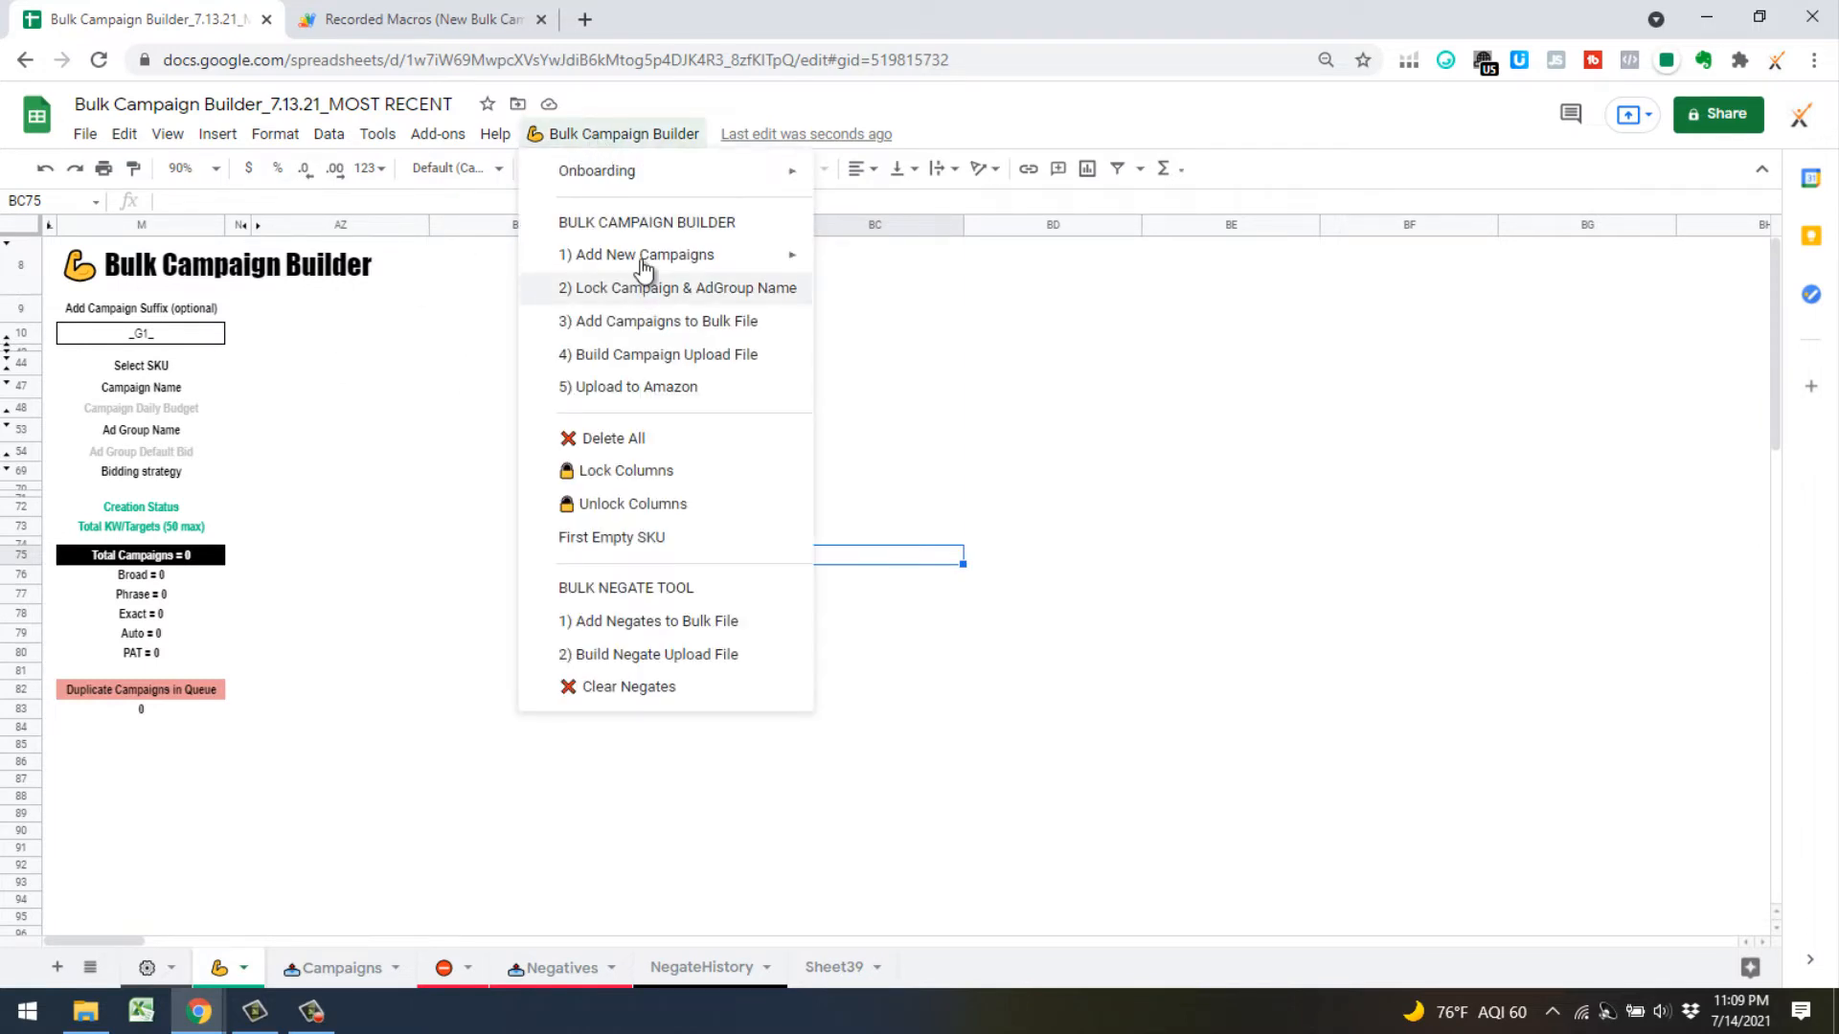
{"action": "mouse_move", "coordinate": [646, 255]}
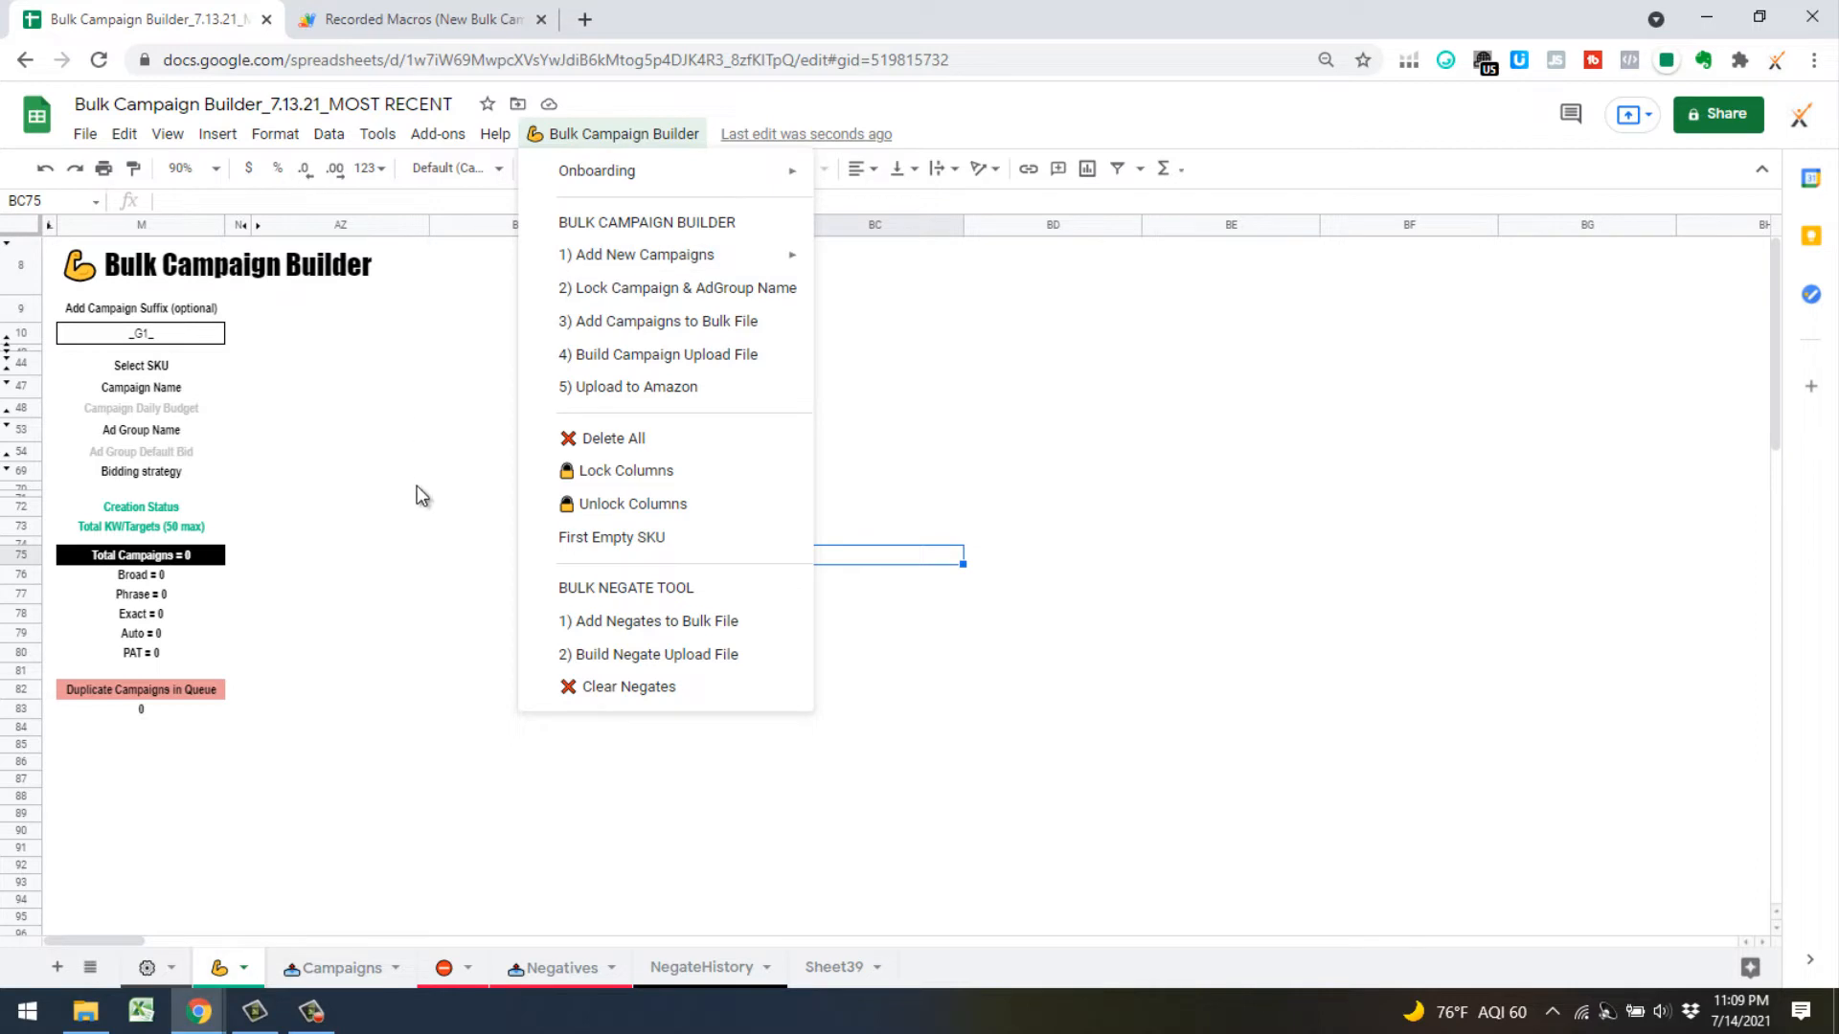
{"action": "left_click", "coordinate": [420, 388]}
{"action": "left_click", "coordinate": [833, 967]}
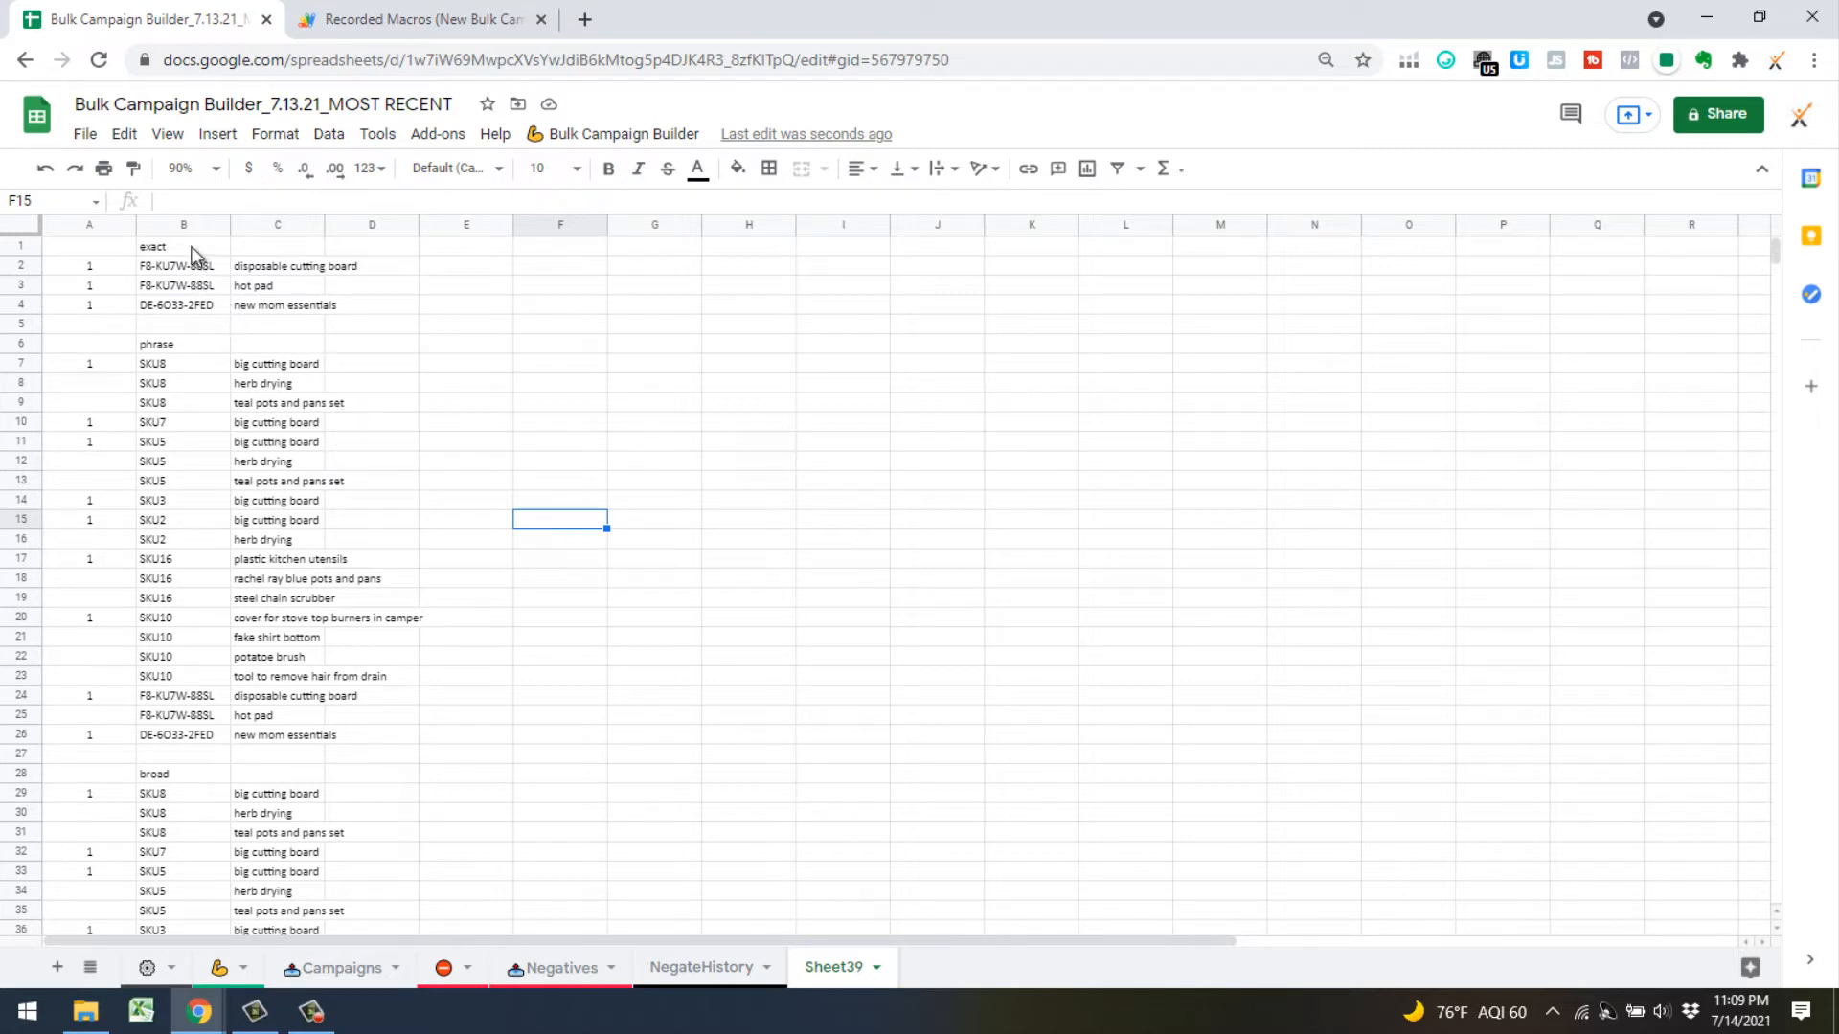
Copy the markers, SKUs and targets in A1:C96 and paste them transposed starting at E1
{"action": "left_click", "coordinate": [100, 245]}
{"action": "left_click", "coordinate": [292, 245], "text": "shift"}
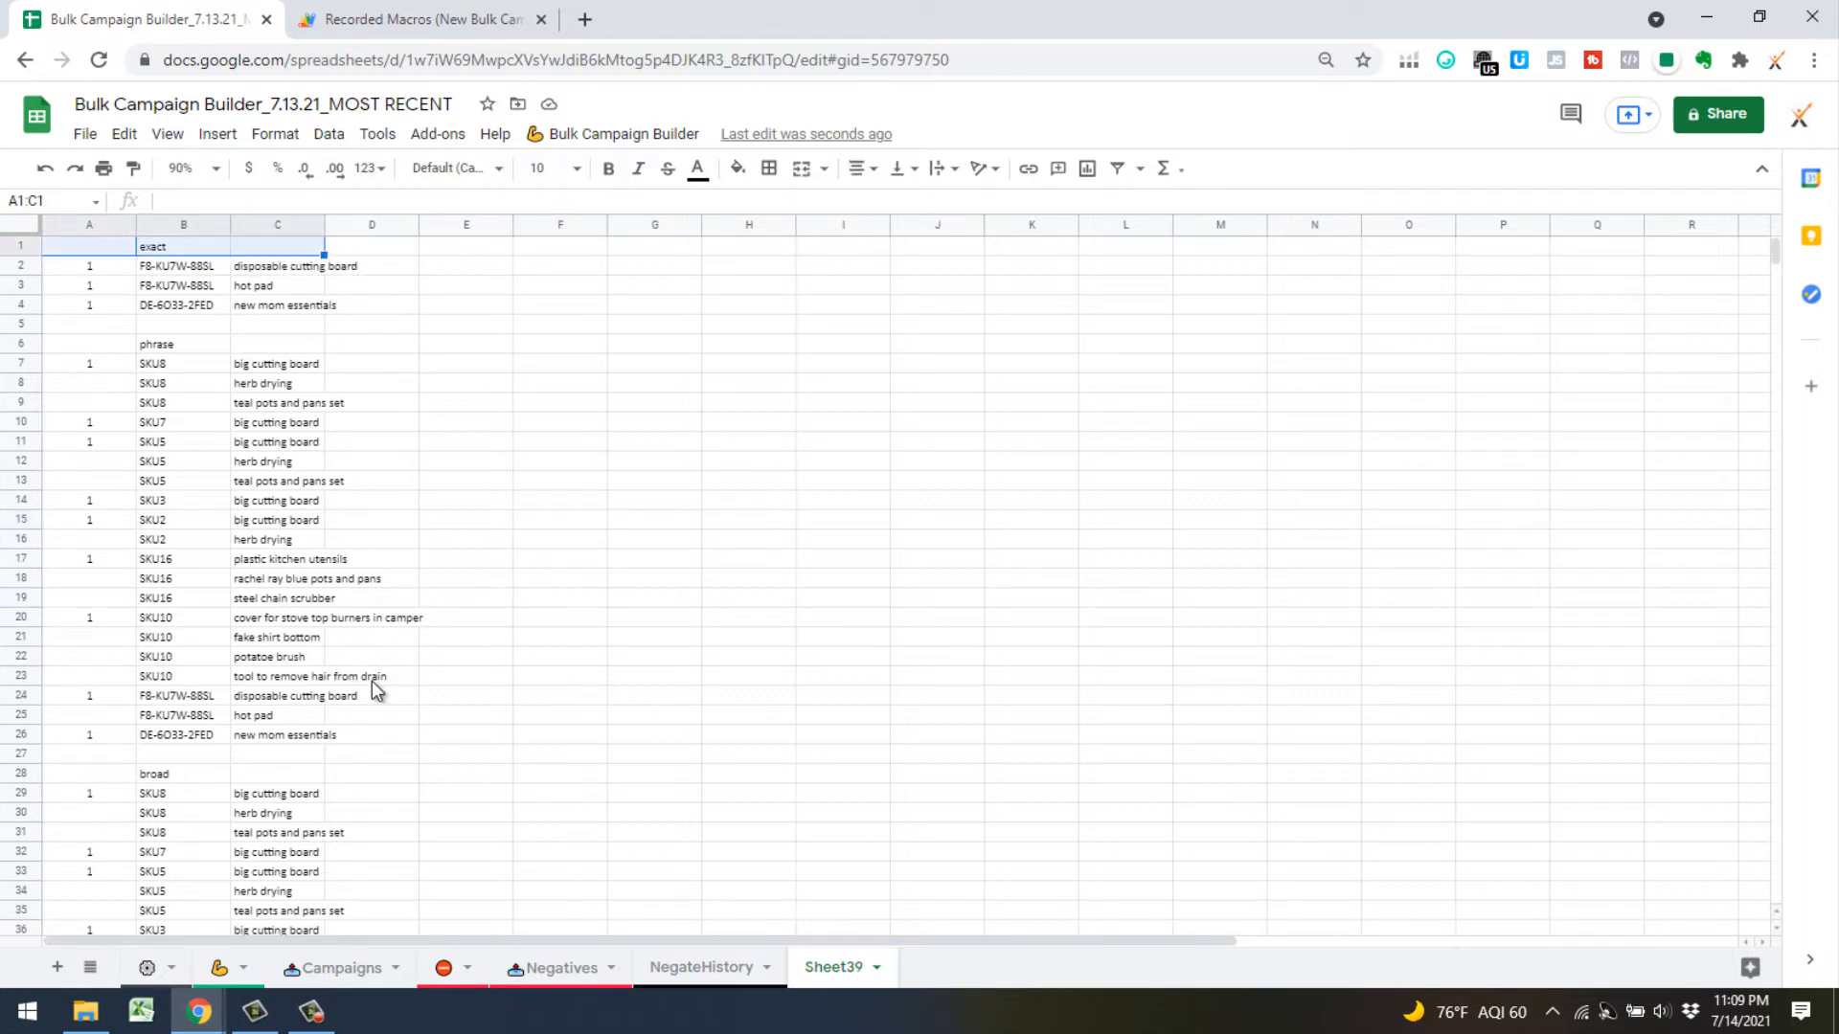
{"action": "key", "text": "shift+Down"}
{"action": "key", "text": "shift+Down"}
{"action": "key", "text": "shift+Down"}
{"action": "key", "text": "shift+Down"}
{"action": "key", "text": "shift+Down"}
{"action": "key", "text": "shift+Down"}
{"action": "key", "text": "shift+Down"}
{"action": "key", "text": "shift+Down"}
{"action": "key", "text": "shift+Down"}
{"action": "key", "text": "shift+Down"}
{"action": "key", "text": "shift+Down"}
{"action": "key", "text": "shift+Down"}
{"action": "key", "text": "shift+Down"}
{"action": "key", "text": "shift+Down"}
{"action": "key", "text": "shift+Down"}
{"action": "key", "text": "shift+Down"}
{"action": "key", "text": "shift+Down"}
{"action": "key", "text": "shift+Down"}
{"action": "key", "text": "shift+Down"}
{"action": "key", "text": "shift+Down"}
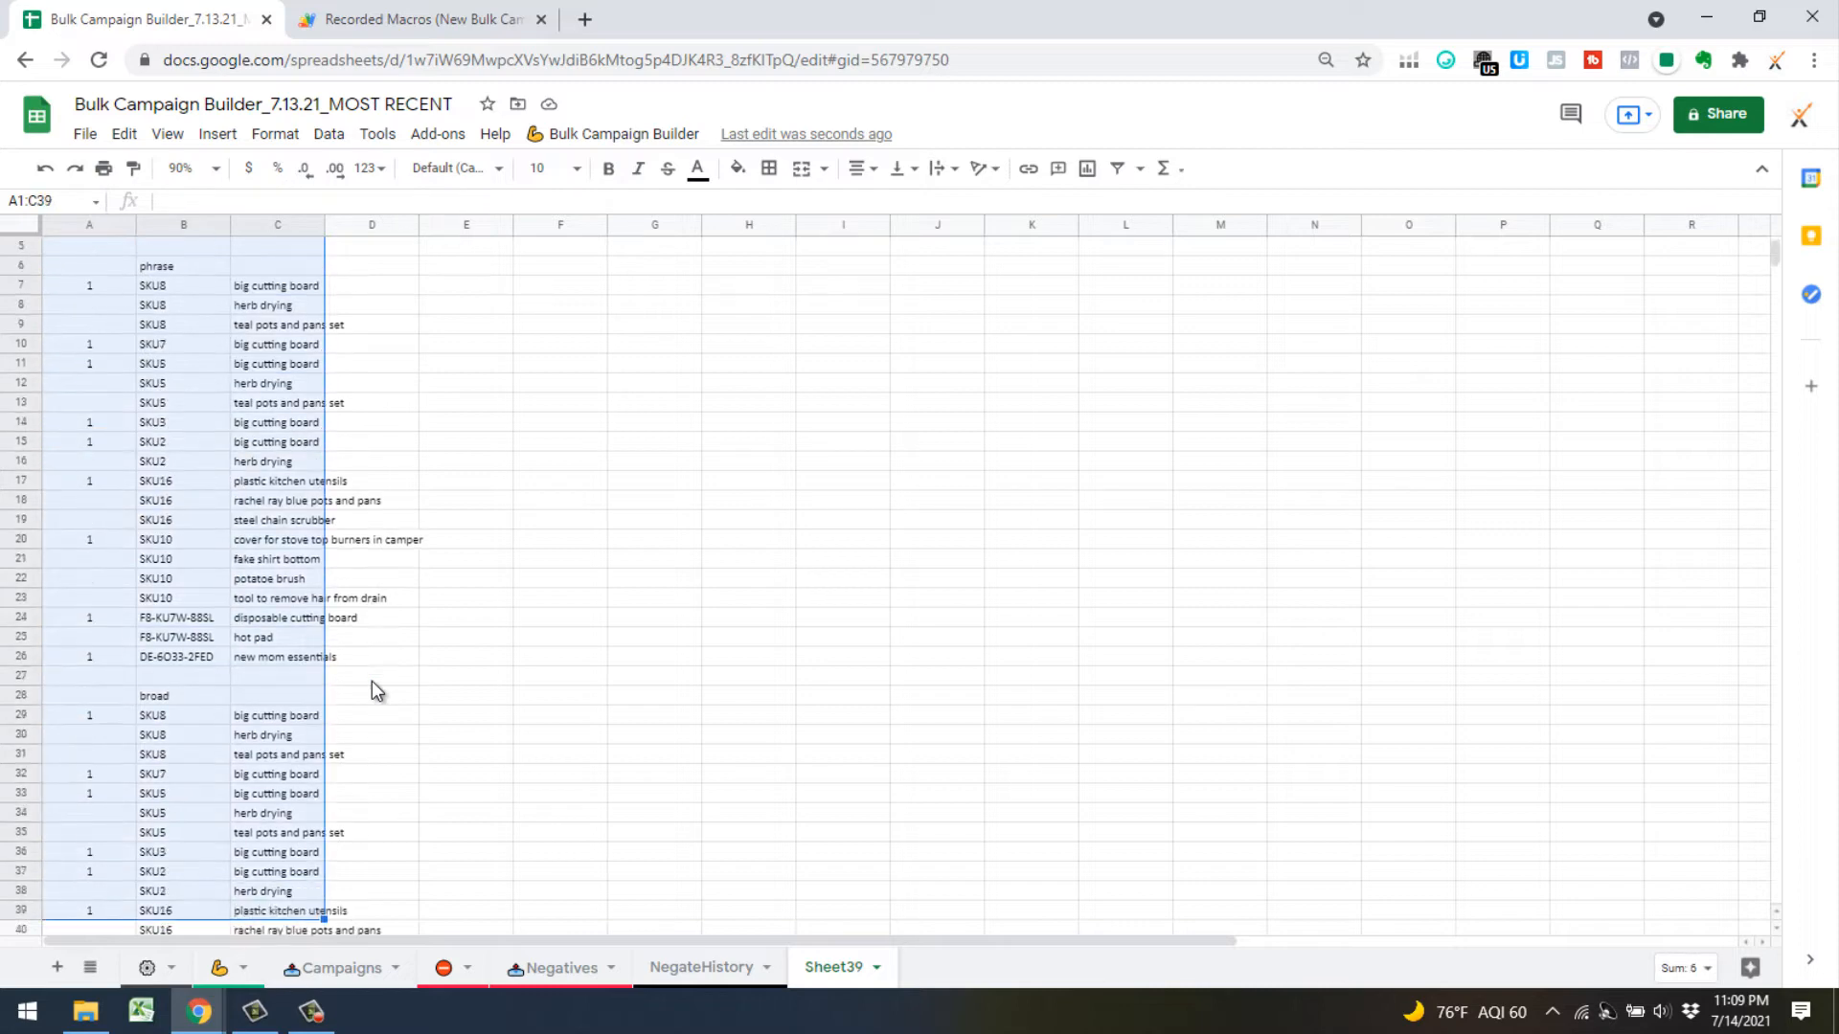
{"action": "key", "text": "shift+Down"}
{"action": "key", "text": "shift+Down"}
{"action": "key", "text": "shift+Down"}
{"action": "key", "text": "shift+Down"}
{"action": "key", "text": "shift+Down"}
{"action": "key", "text": "shift+Down"}
{"action": "key", "text": "shift+Down"}
{"action": "key", "text": "shift+Down"}
{"action": "key", "text": "shift+Down"}
{"action": "key", "text": "shift+Down"}
{"action": "key", "text": "shift+Down"}
{"action": "key", "text": "shift+Down"}
{"action": "key", "text": "shift+Down"}
{"action": "key", "text": "shift+Down"}
{"action": "key", "text": "shift+Down"}
{"action": "key", "text": "shift+Down"}
{"action": "key", "text": "shift+Down"}
{"action": "key", "text": "shift+Down"}
{"action": "key", "text": "shift+Down"}
{"action": "key", "text": "shift+Down"}
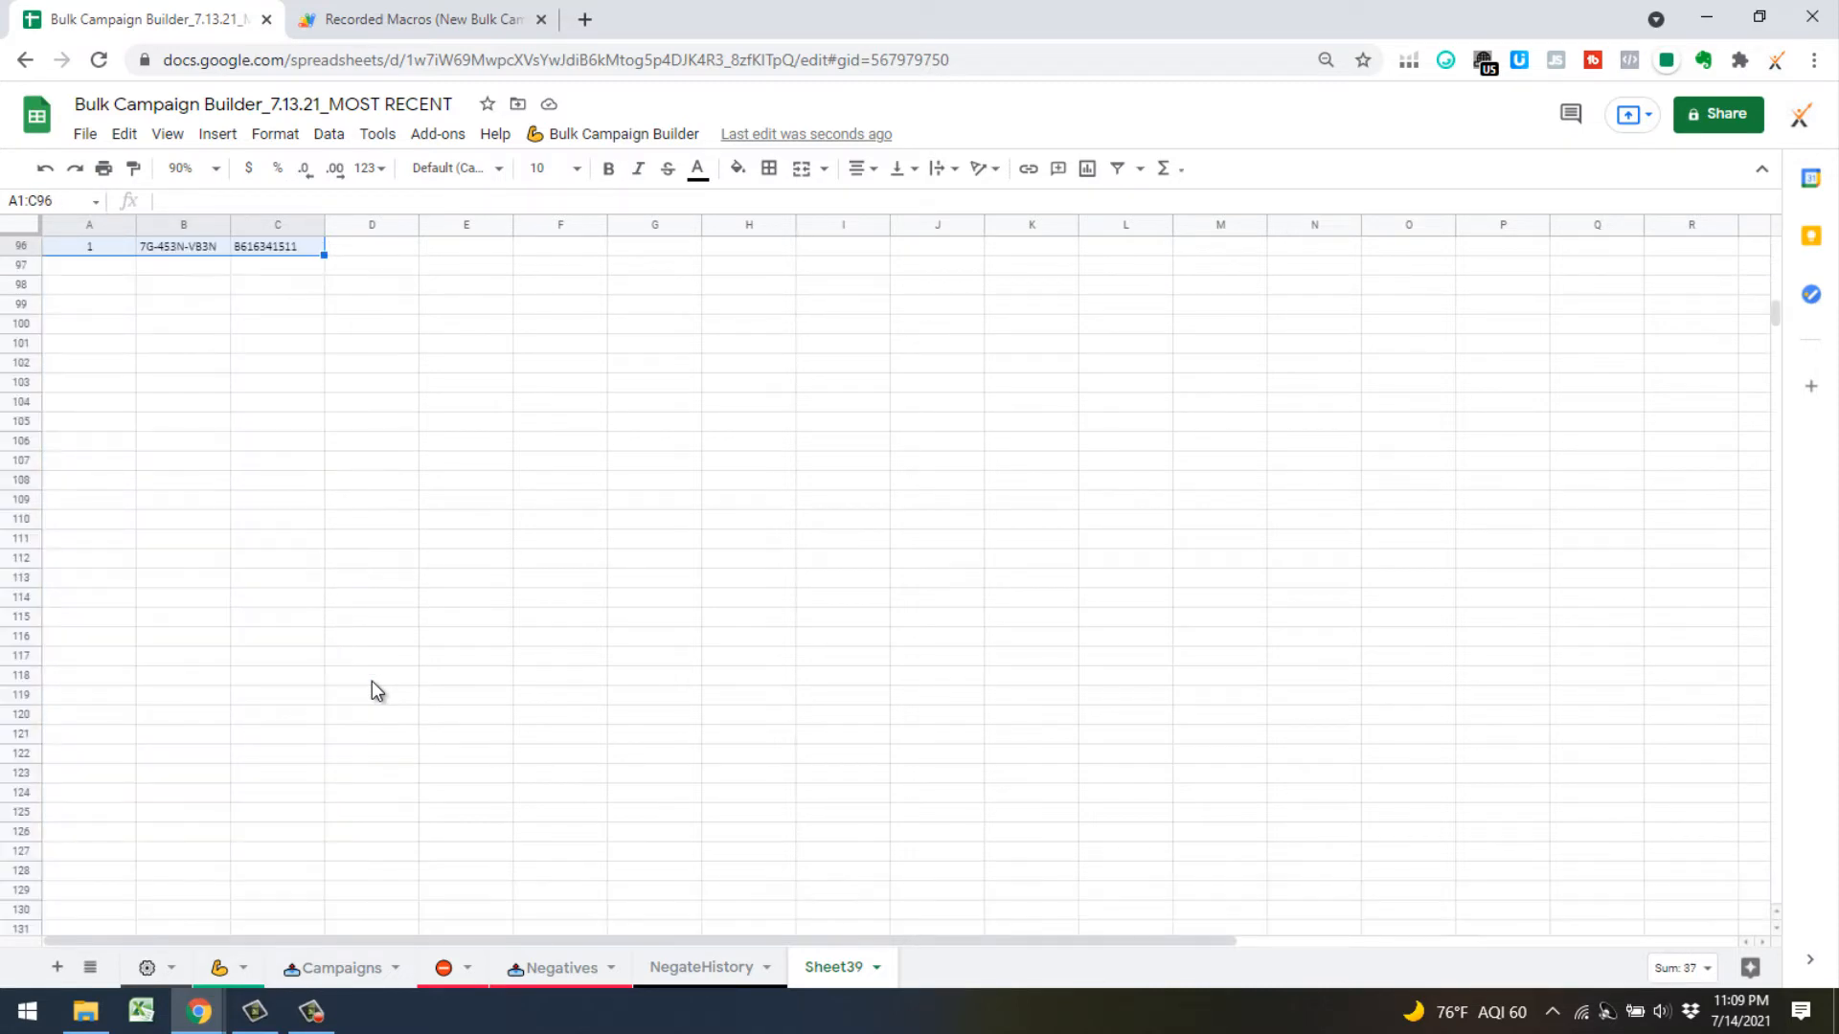
{"action": "key", "text": "ctrl+c"}
{"action": "left_click_drag", "start_coordinate": [1776, 311], "coordinate": [1776, 247]}
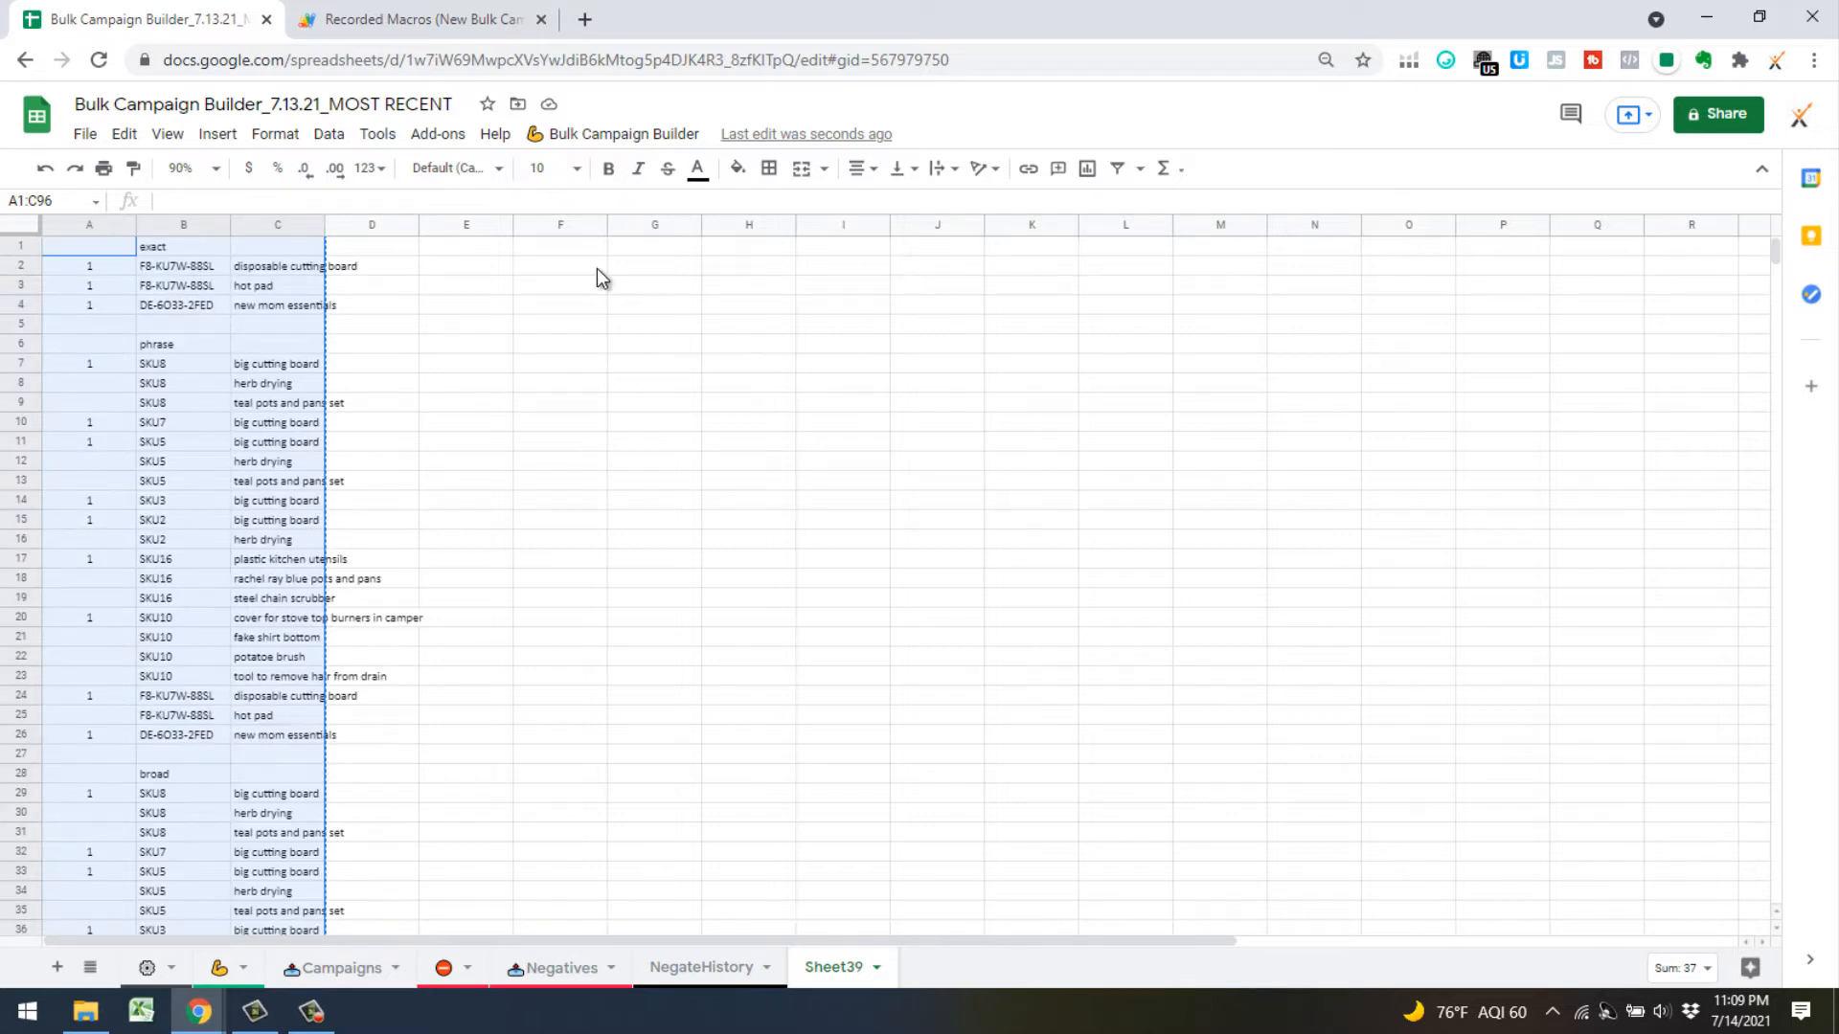
{"action": "left_click", "coordinate": [491, 250]}
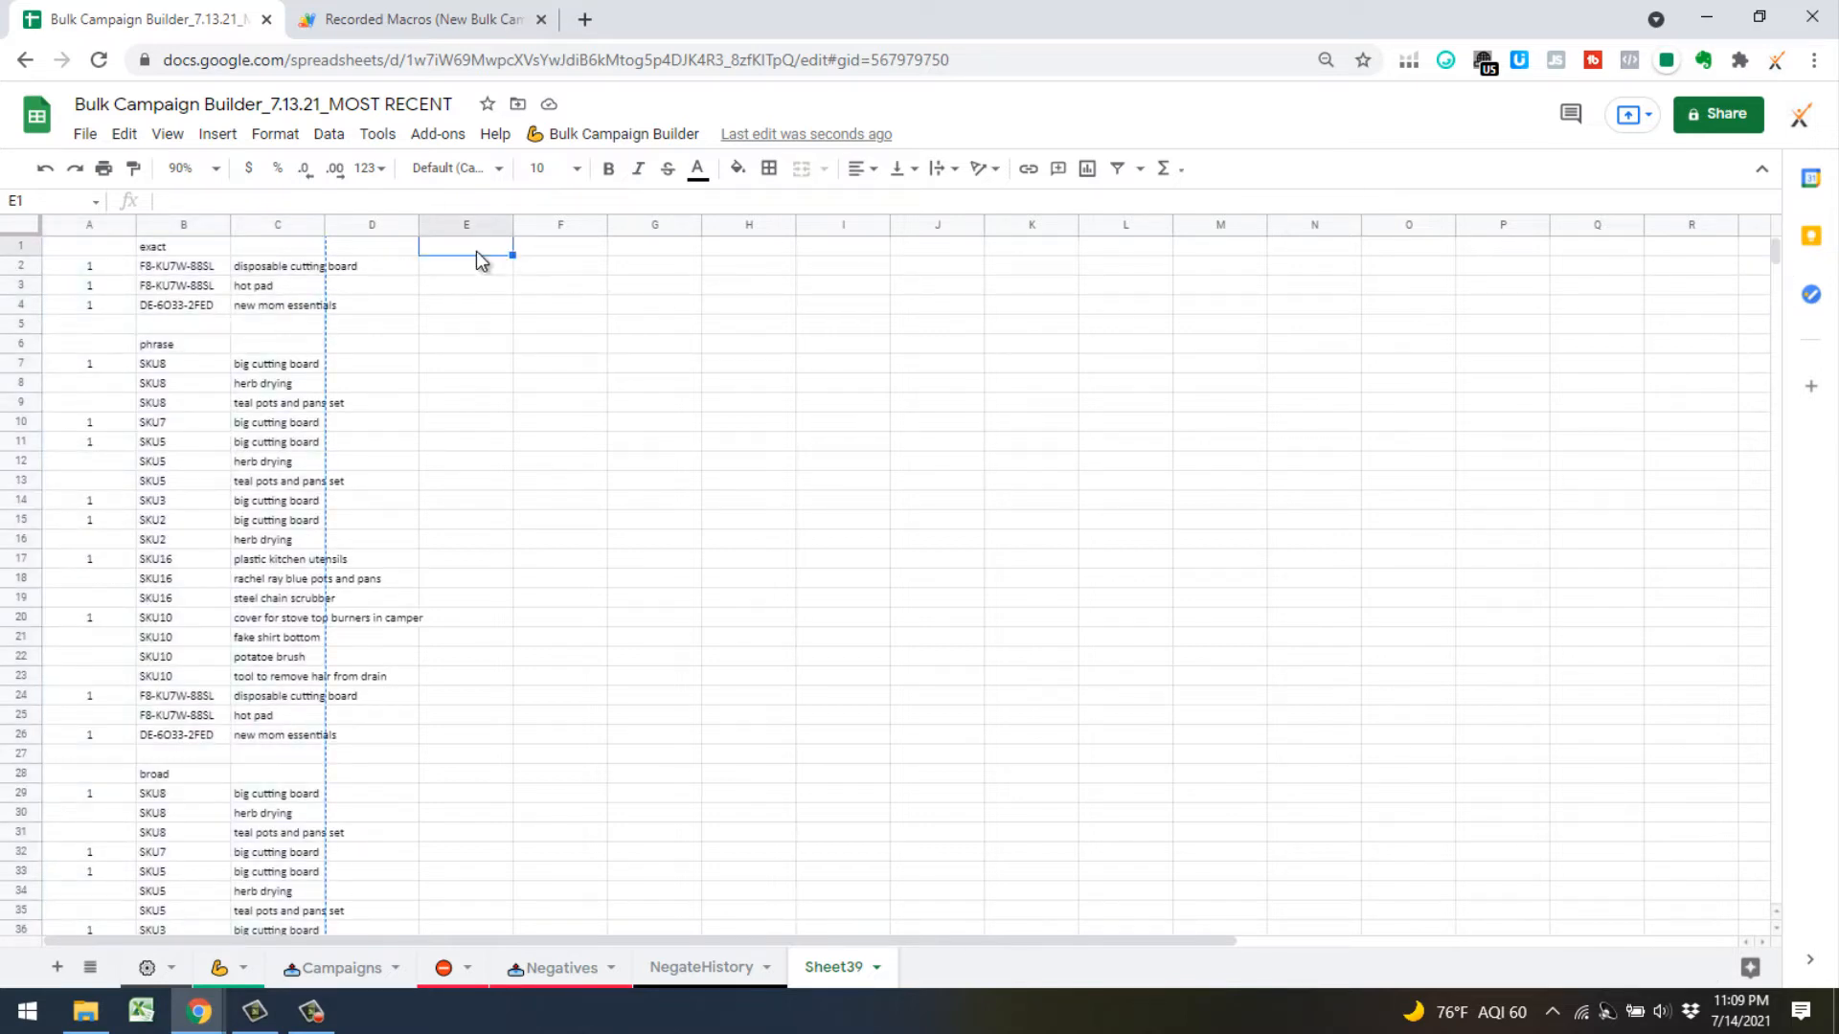
{"action": "right_click", "coordinate": [477, 245]}
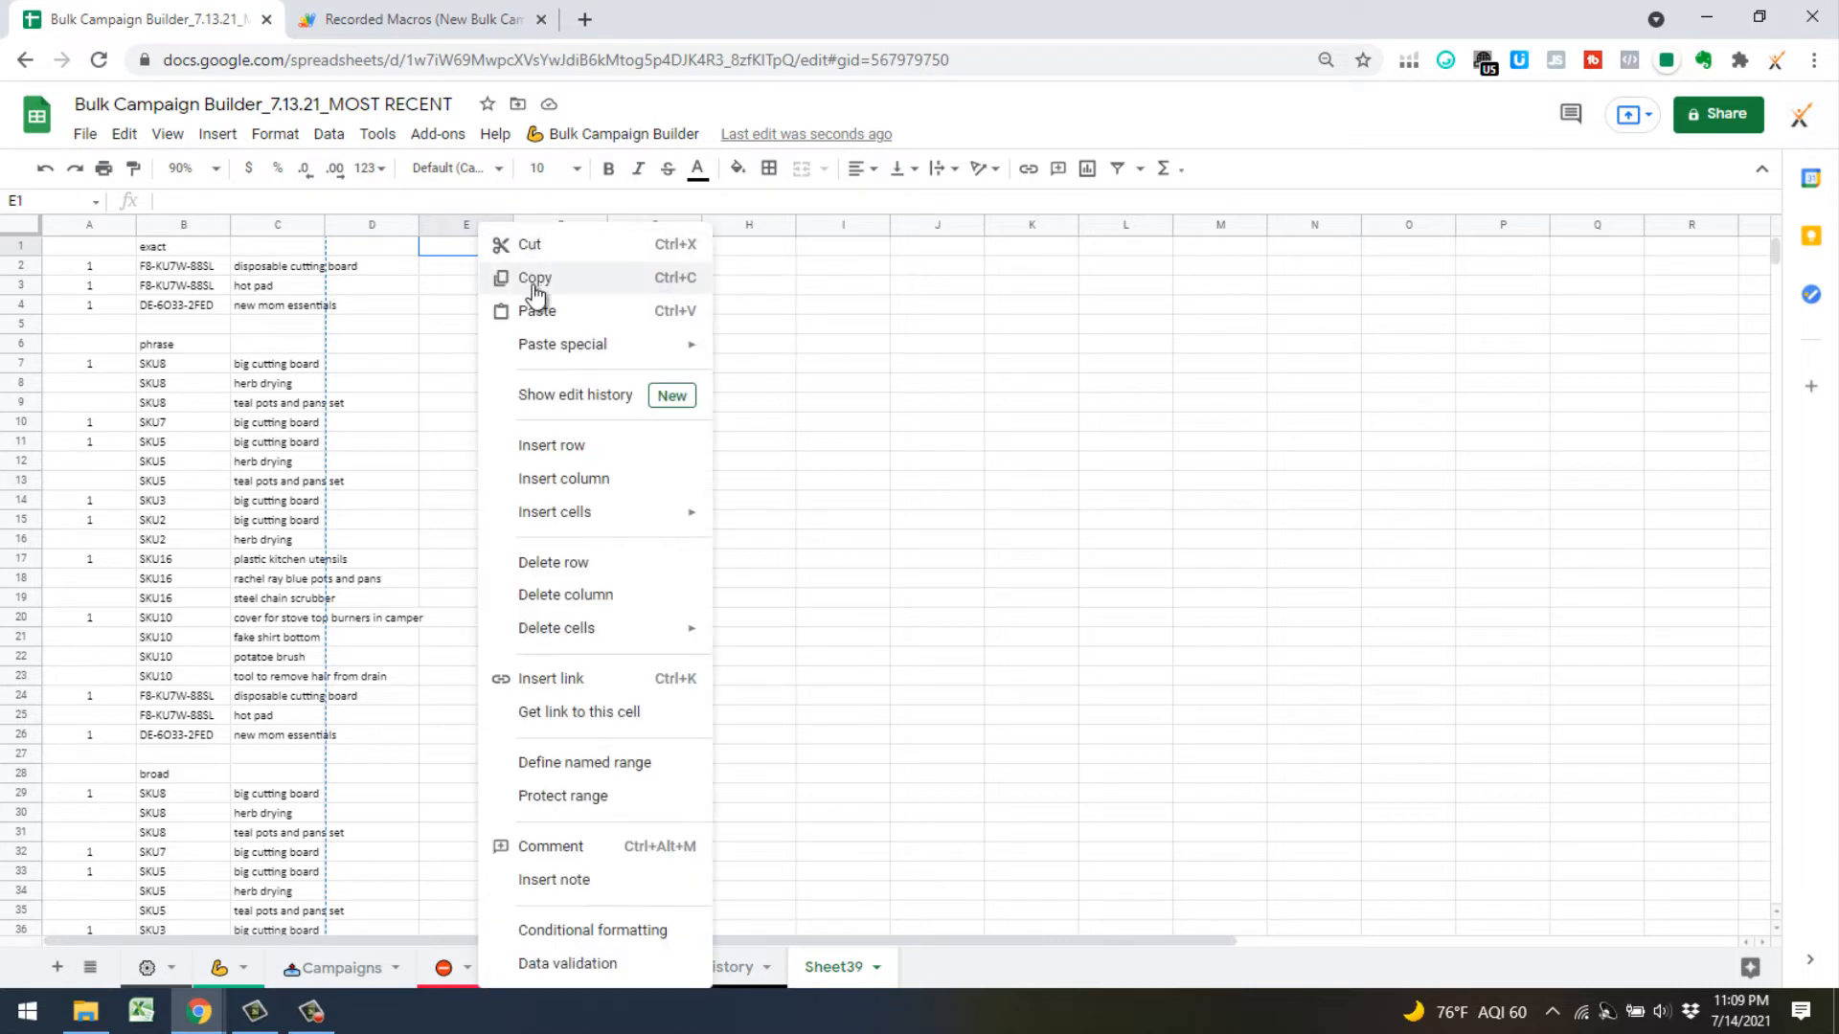
{"action": "mouse_move", "coordinate": [595, 346]}
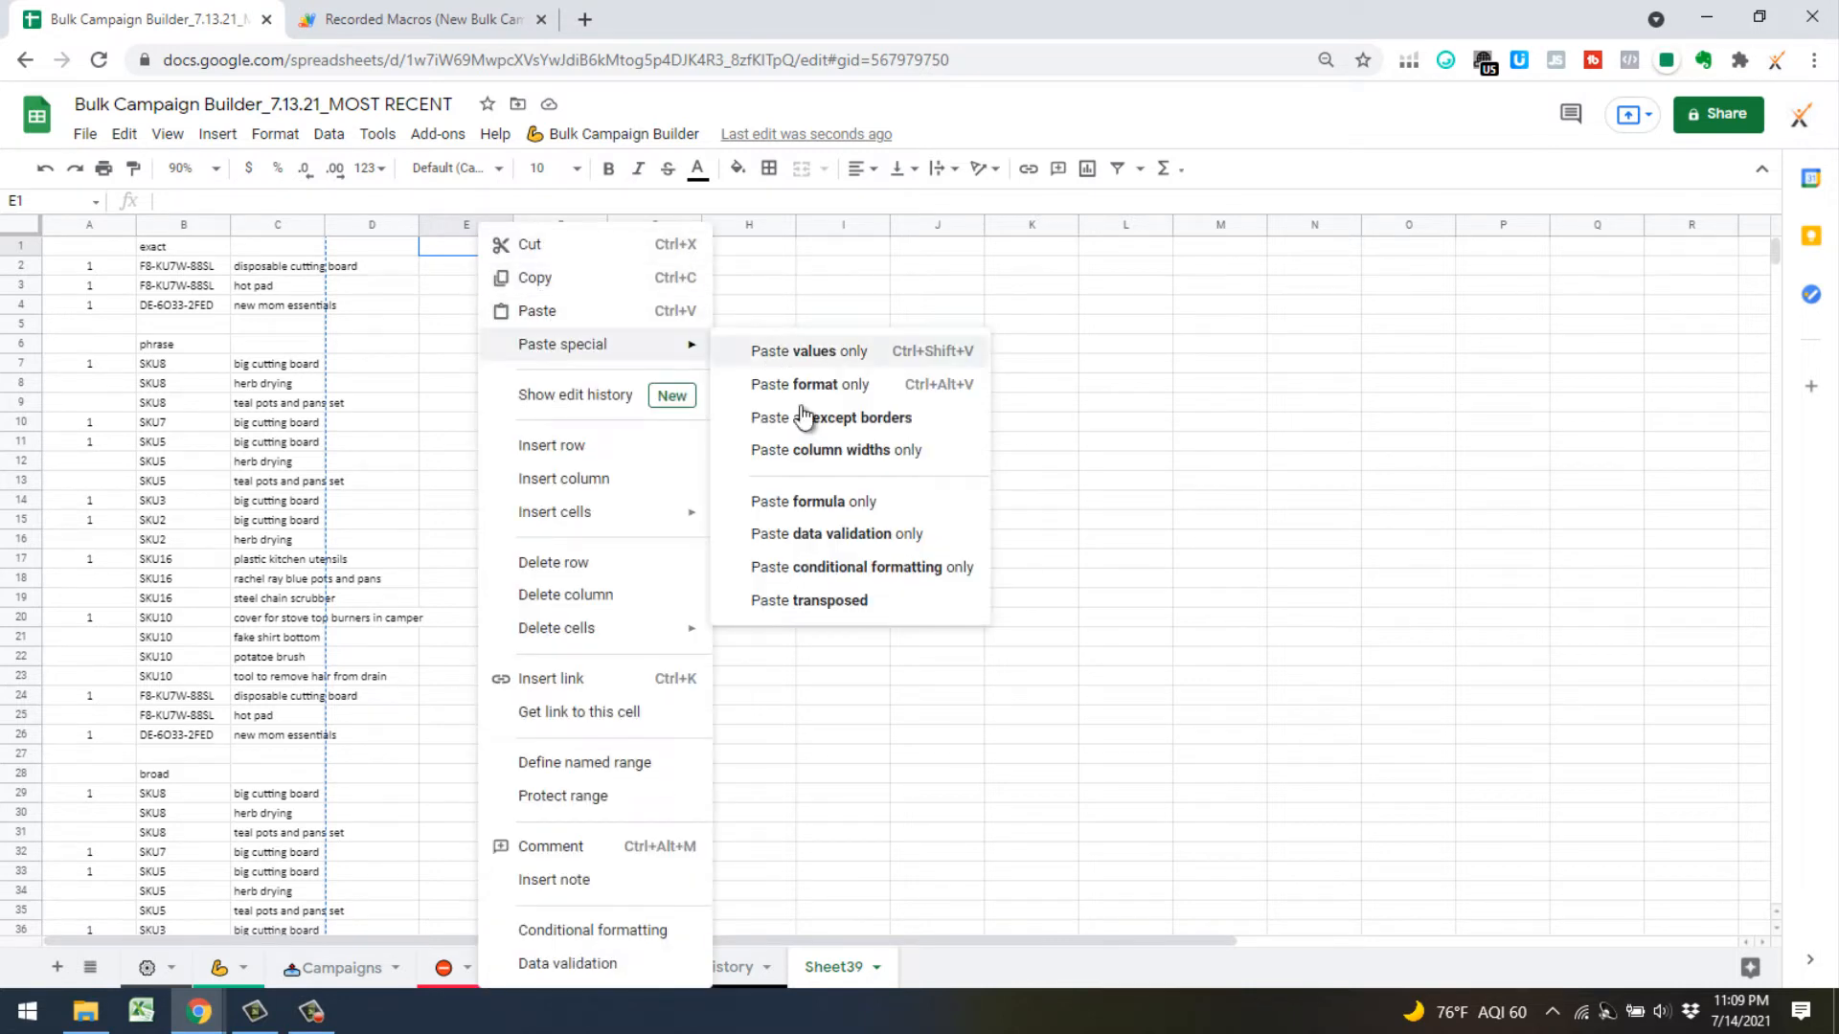
{"action": "left_click", "coordinate": [851, 602]}
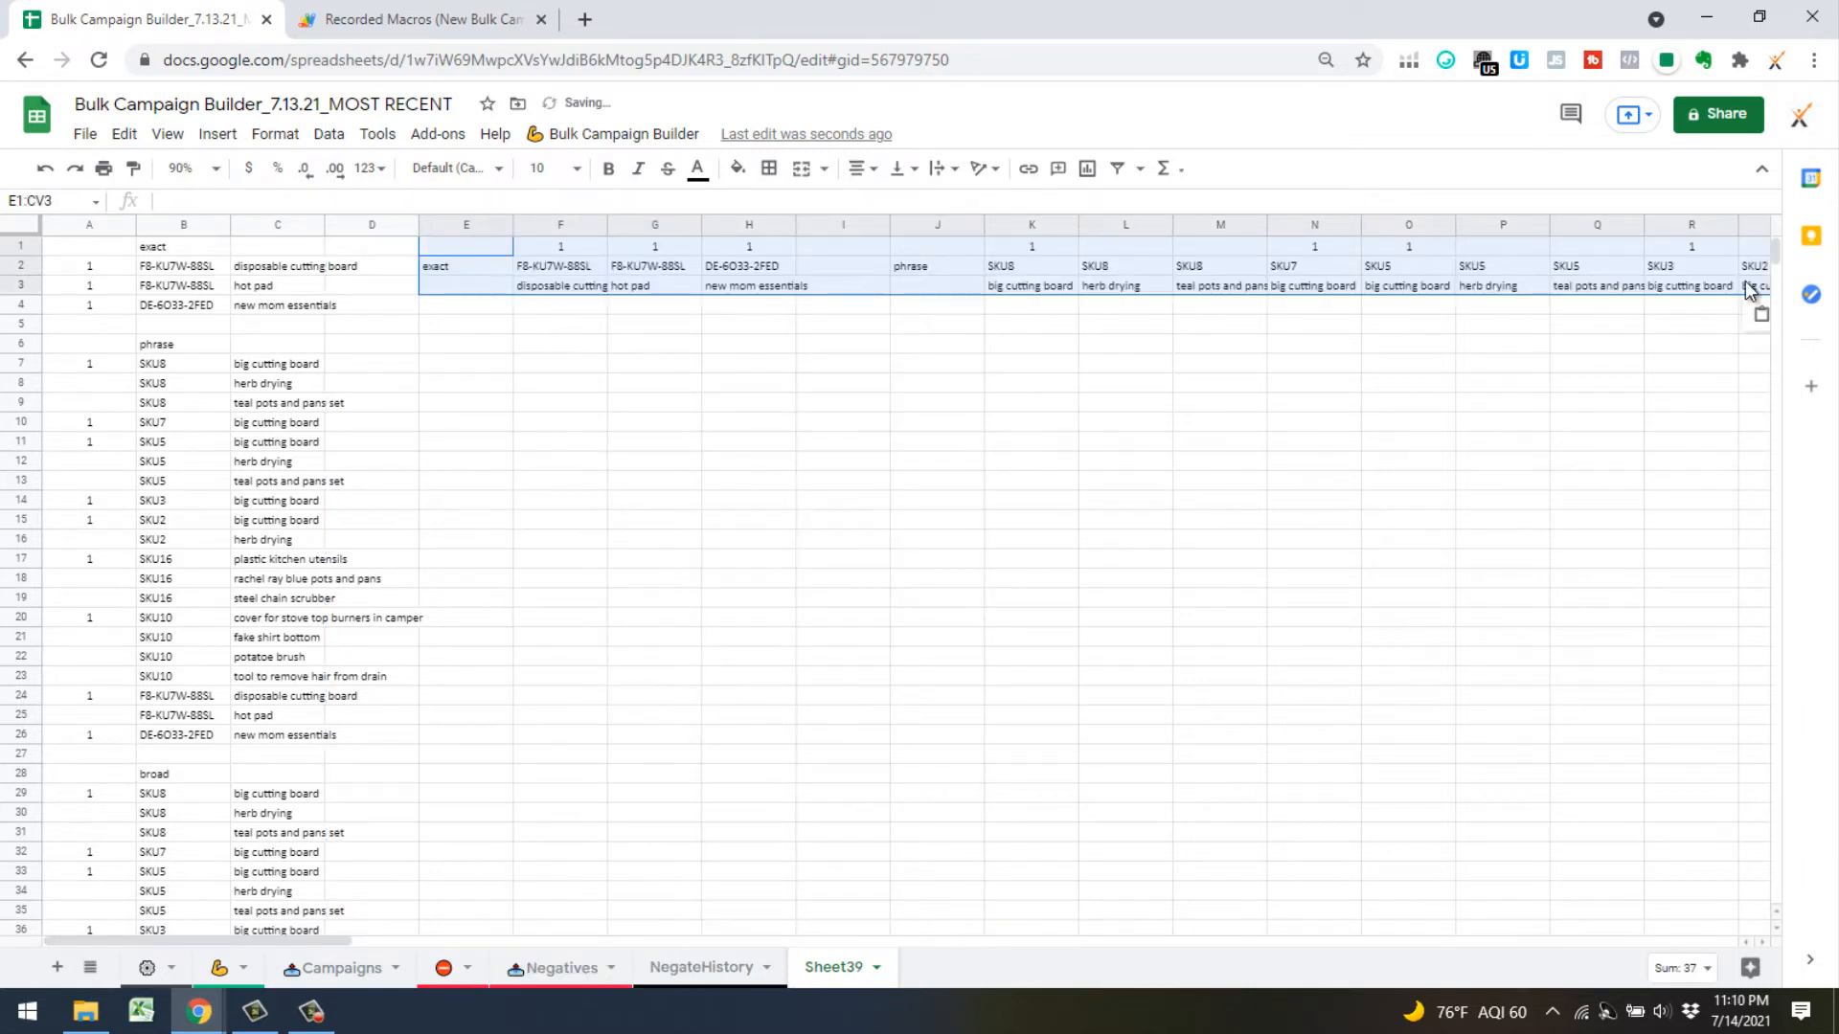
{"action": "left_click", "coordinate": [803, 369]}
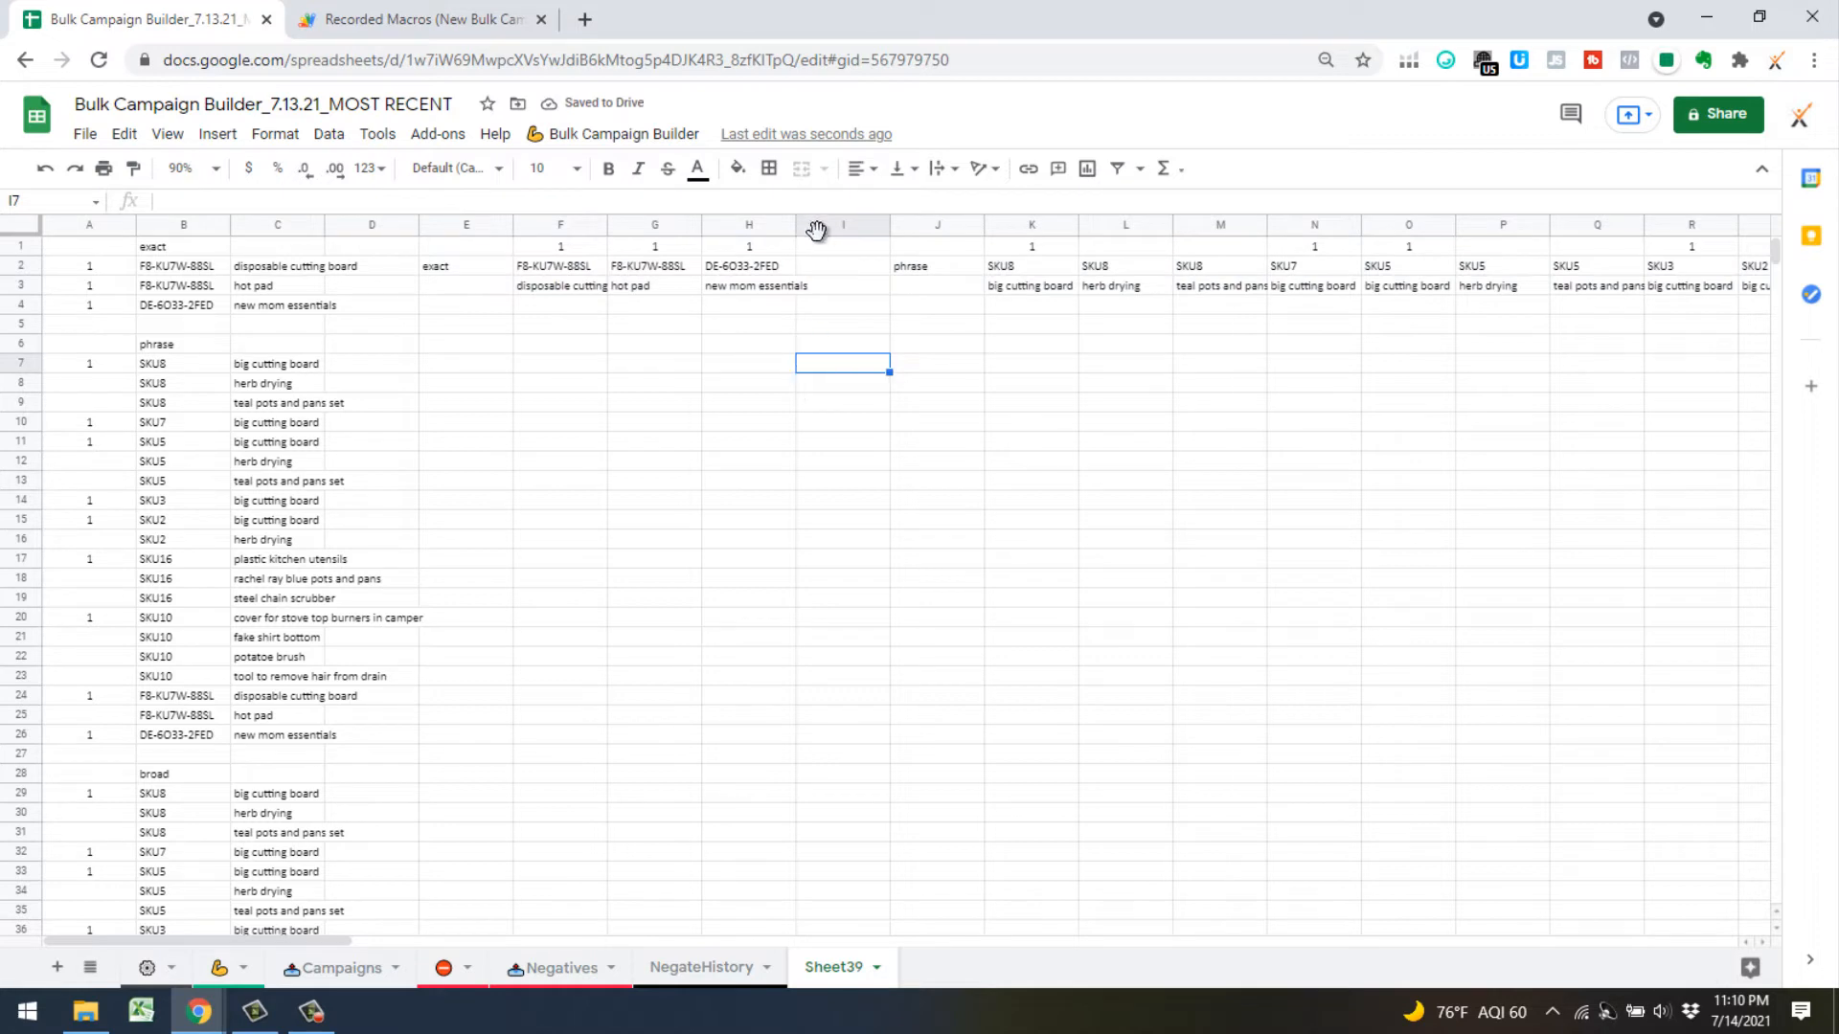
Examine the SKUs and search terms in the transposed exact columns F to H and the phrase columns for SKU8
{"action": "left_click", "coordinate": [572, 272]}
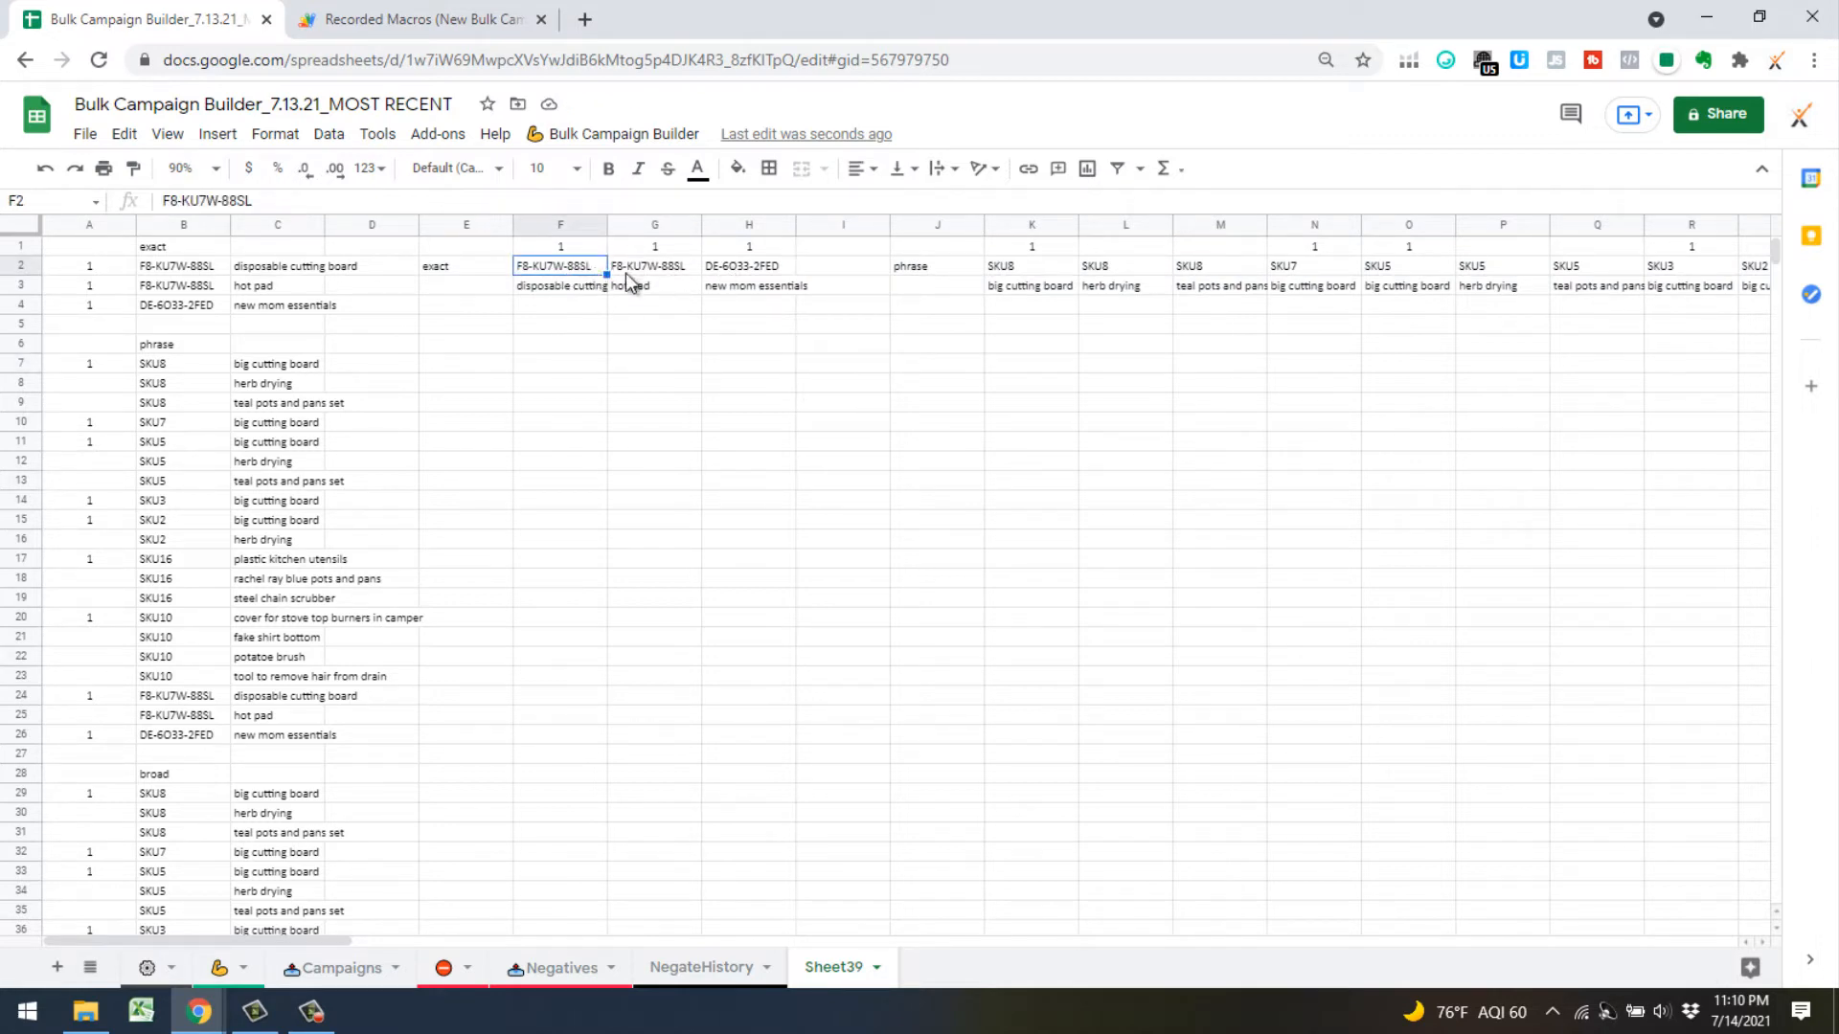
{"action": "left_click", "coordinate": [573, 287]}
{"action": "left_click", "coordinate": [618, 287]}
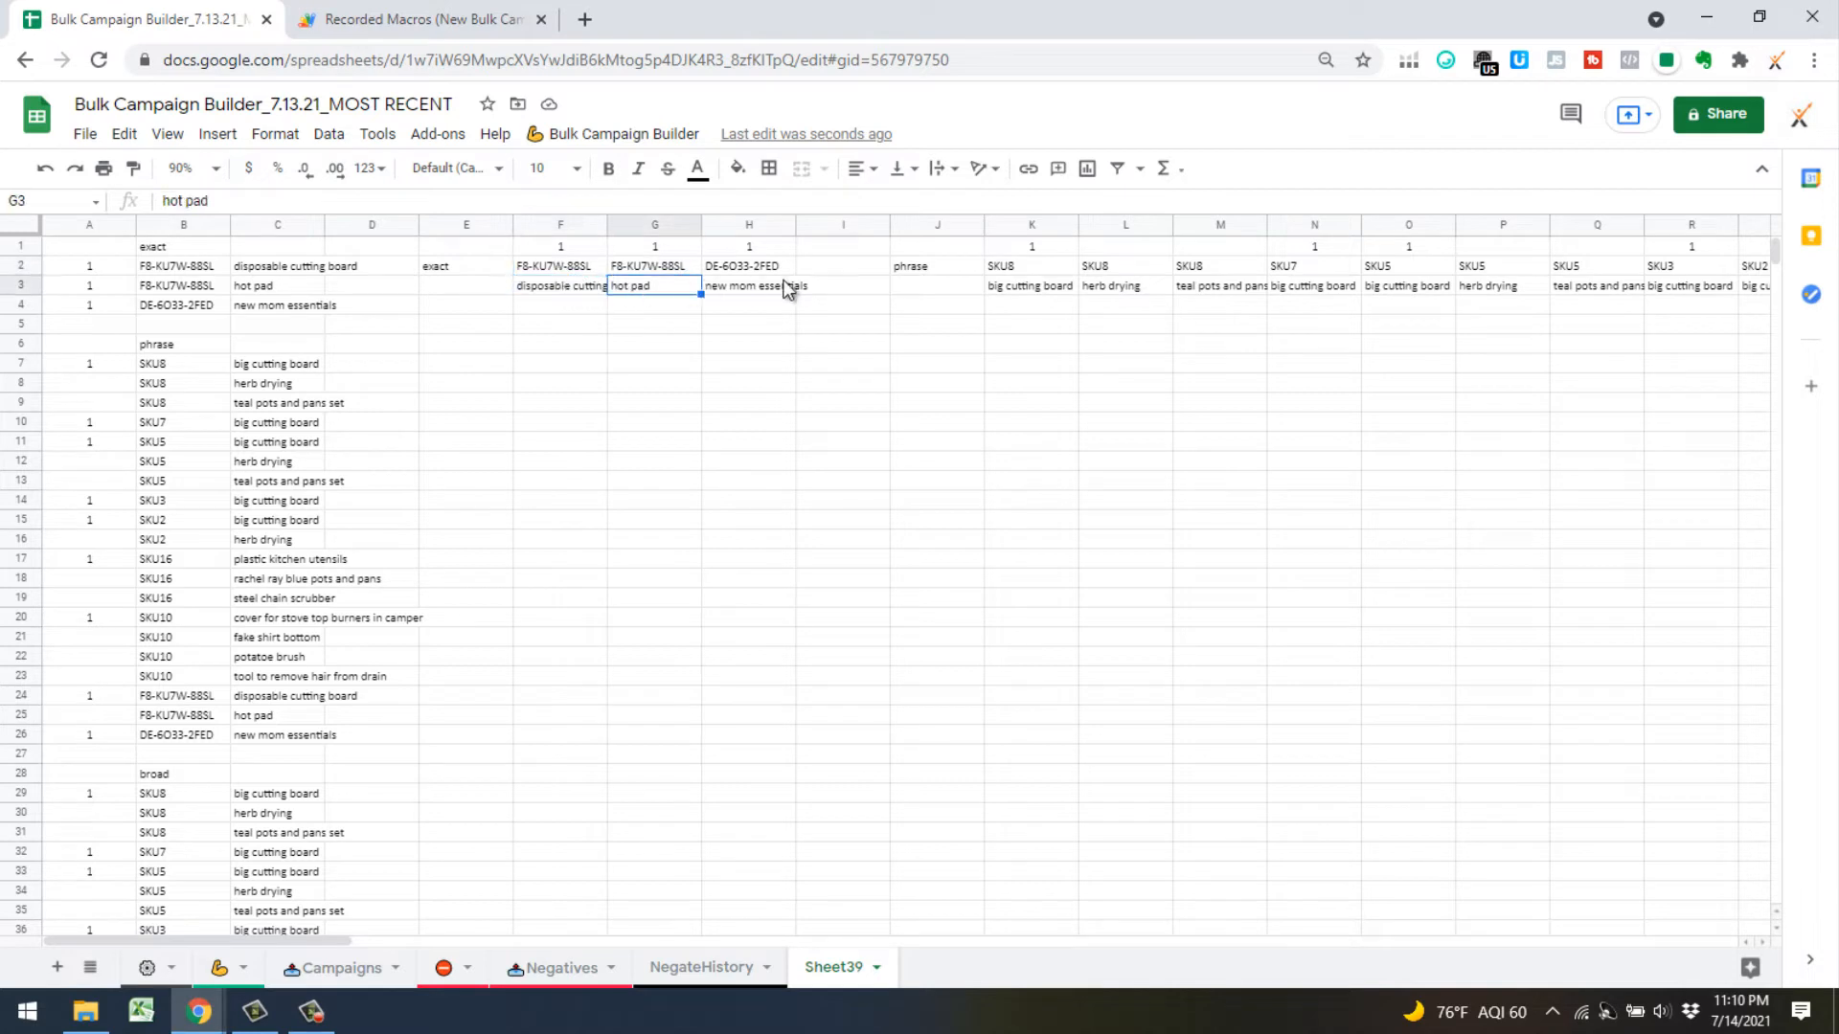
{"action": "left_click", "coordinate": [756, 269]}
{"action": "left_click", "coordinate": [769, 287]}
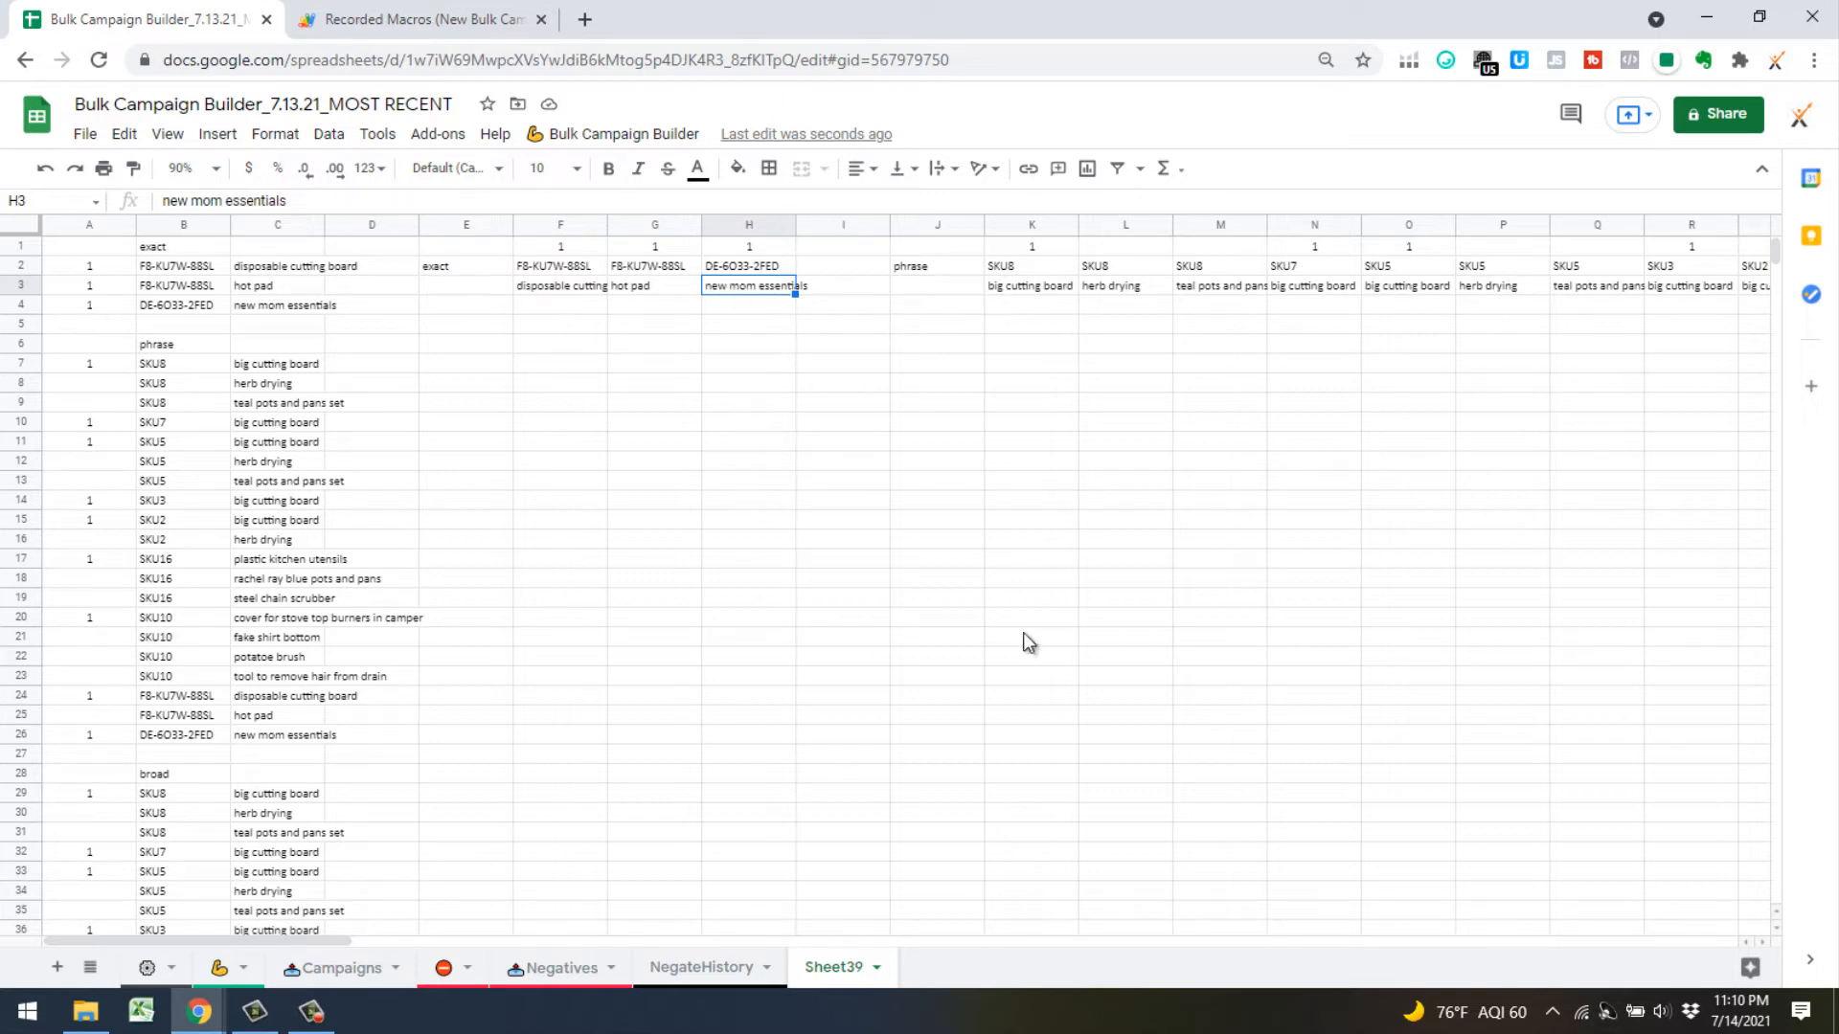
{"action": "left_click_drag", "start_coordinate": [339, 945], "coordinate": [461, 944]}
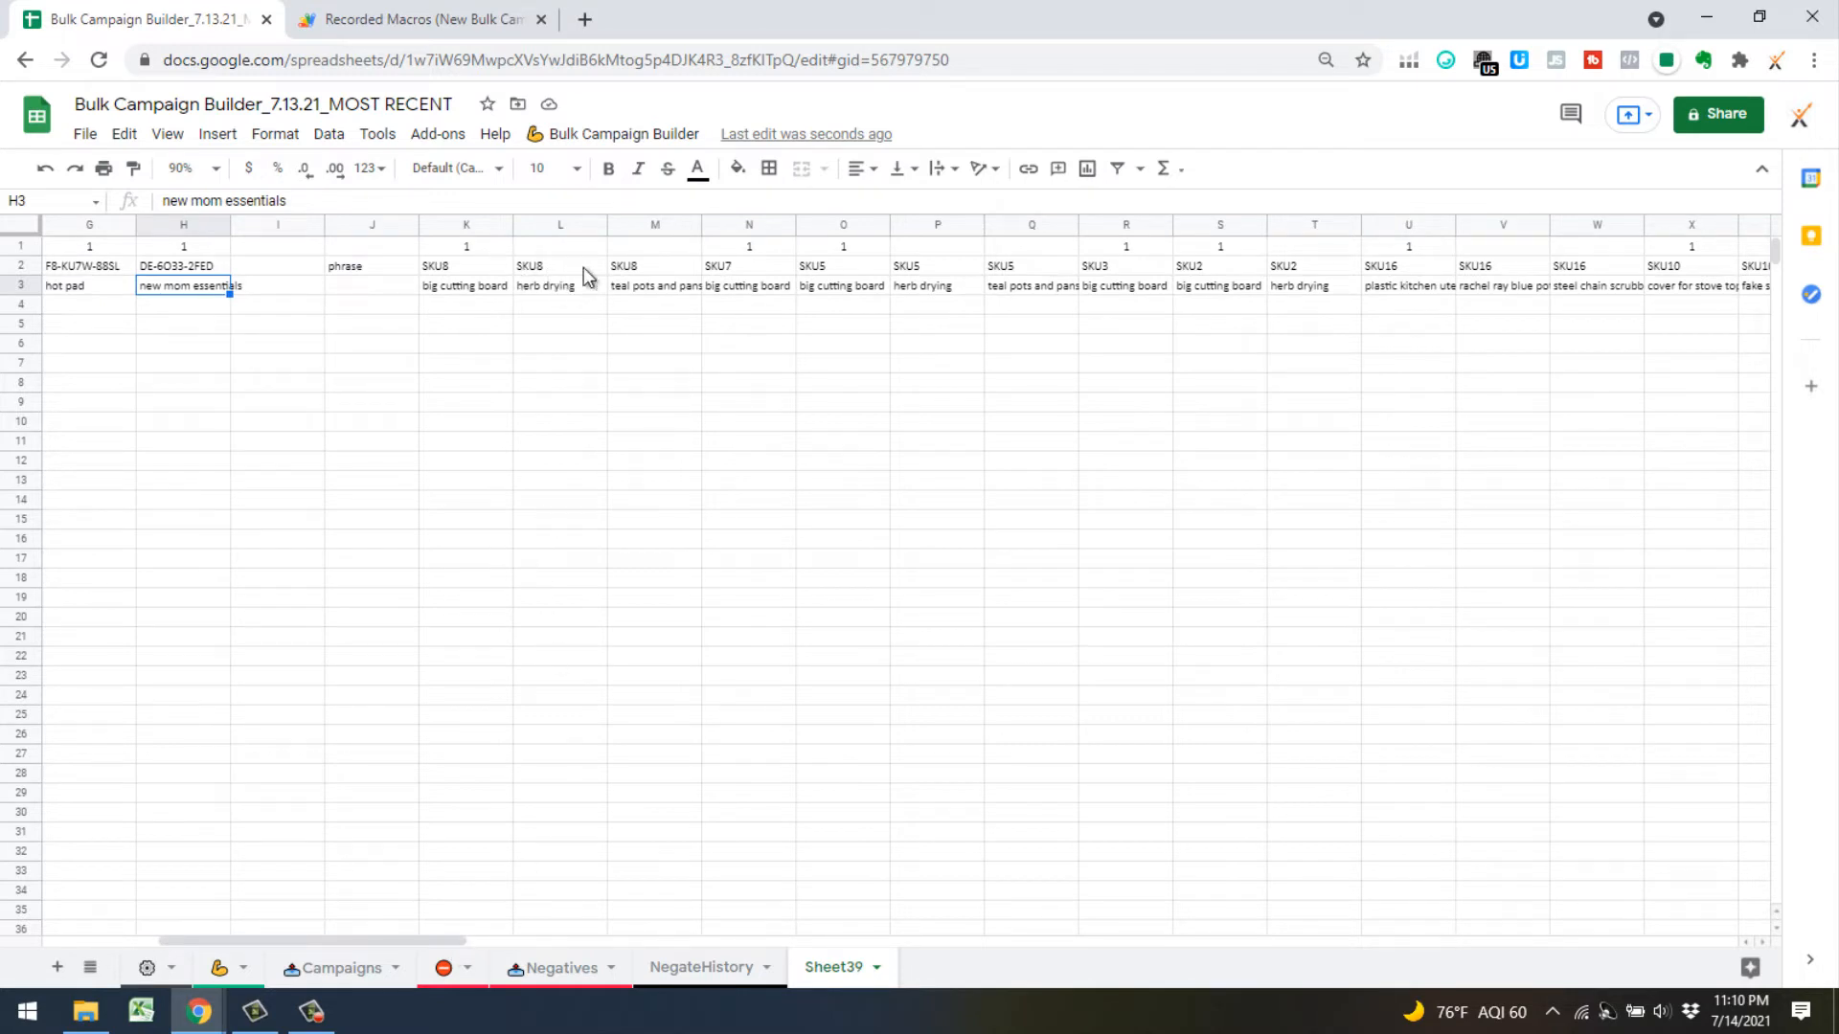
{"action": "left_click", "coordinate": [637, 287]}
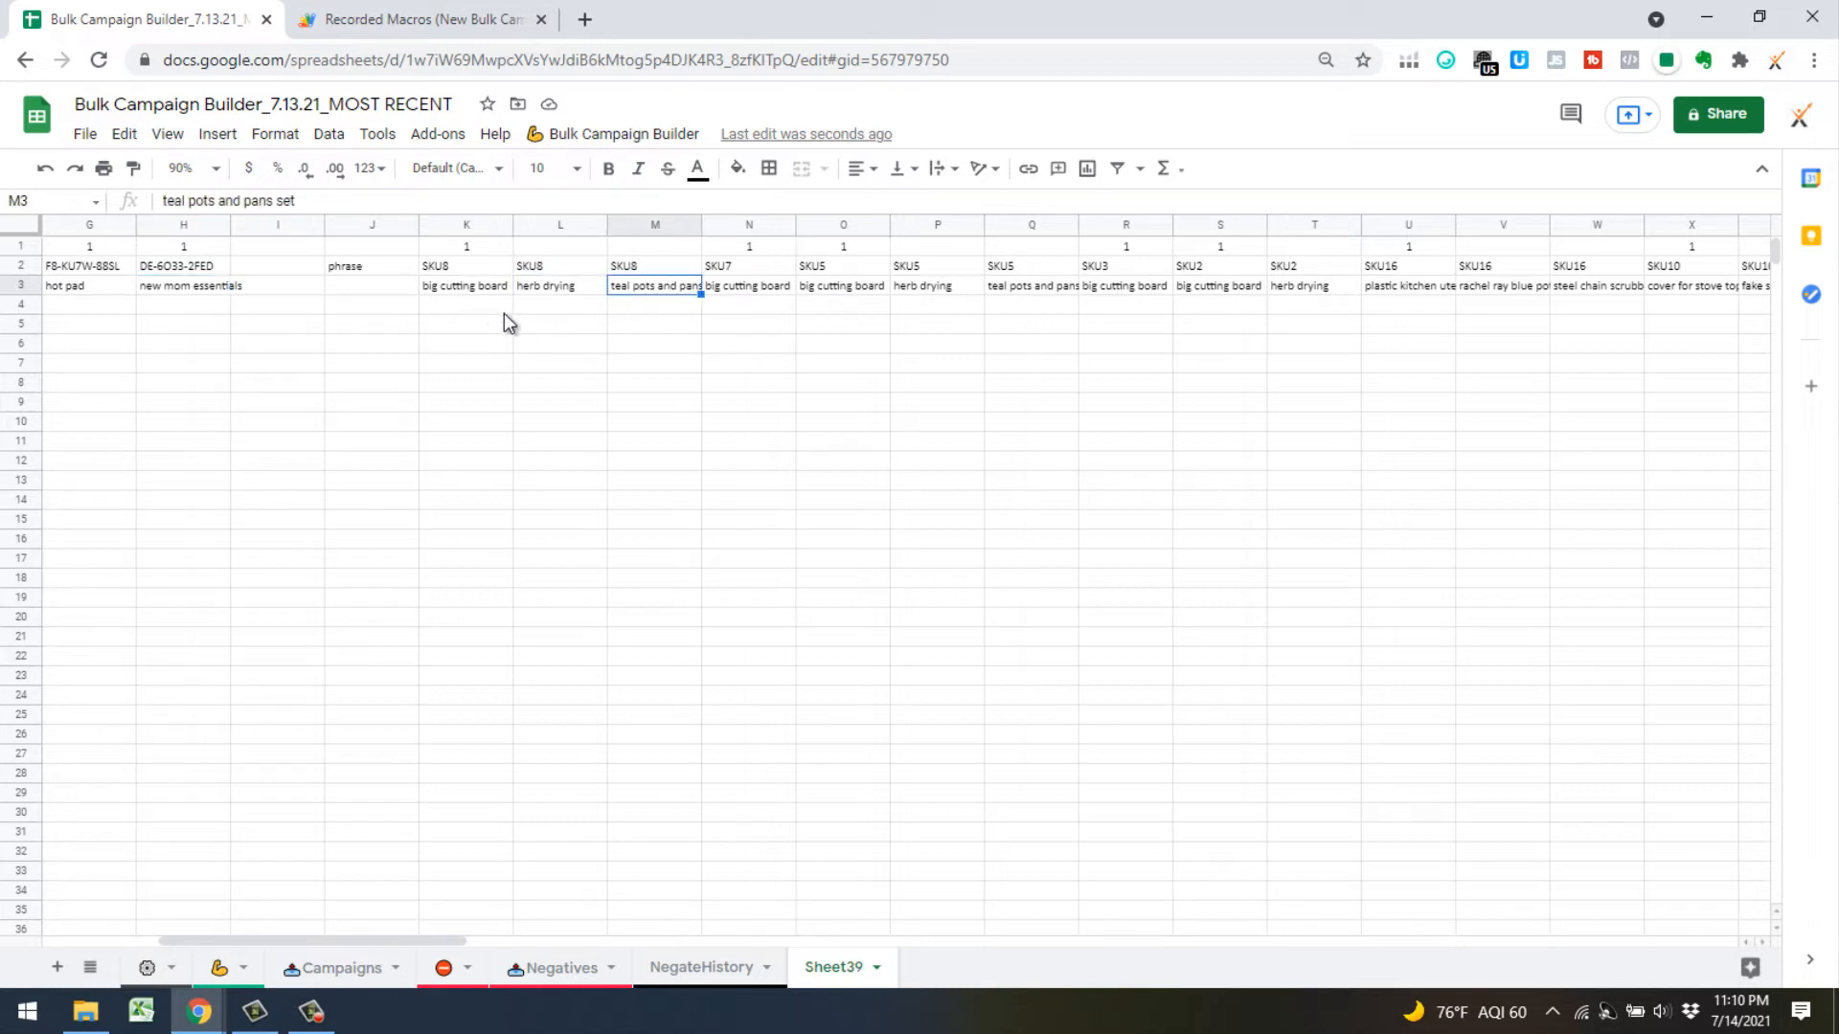
Copy SKU8's extra phrase terms in L3:M3 and paste them transposed into K4, below "big cutting board"
{"action": "left_click_drag", "start_coordinate": [569, 283], "coordinate": [649, 289]}
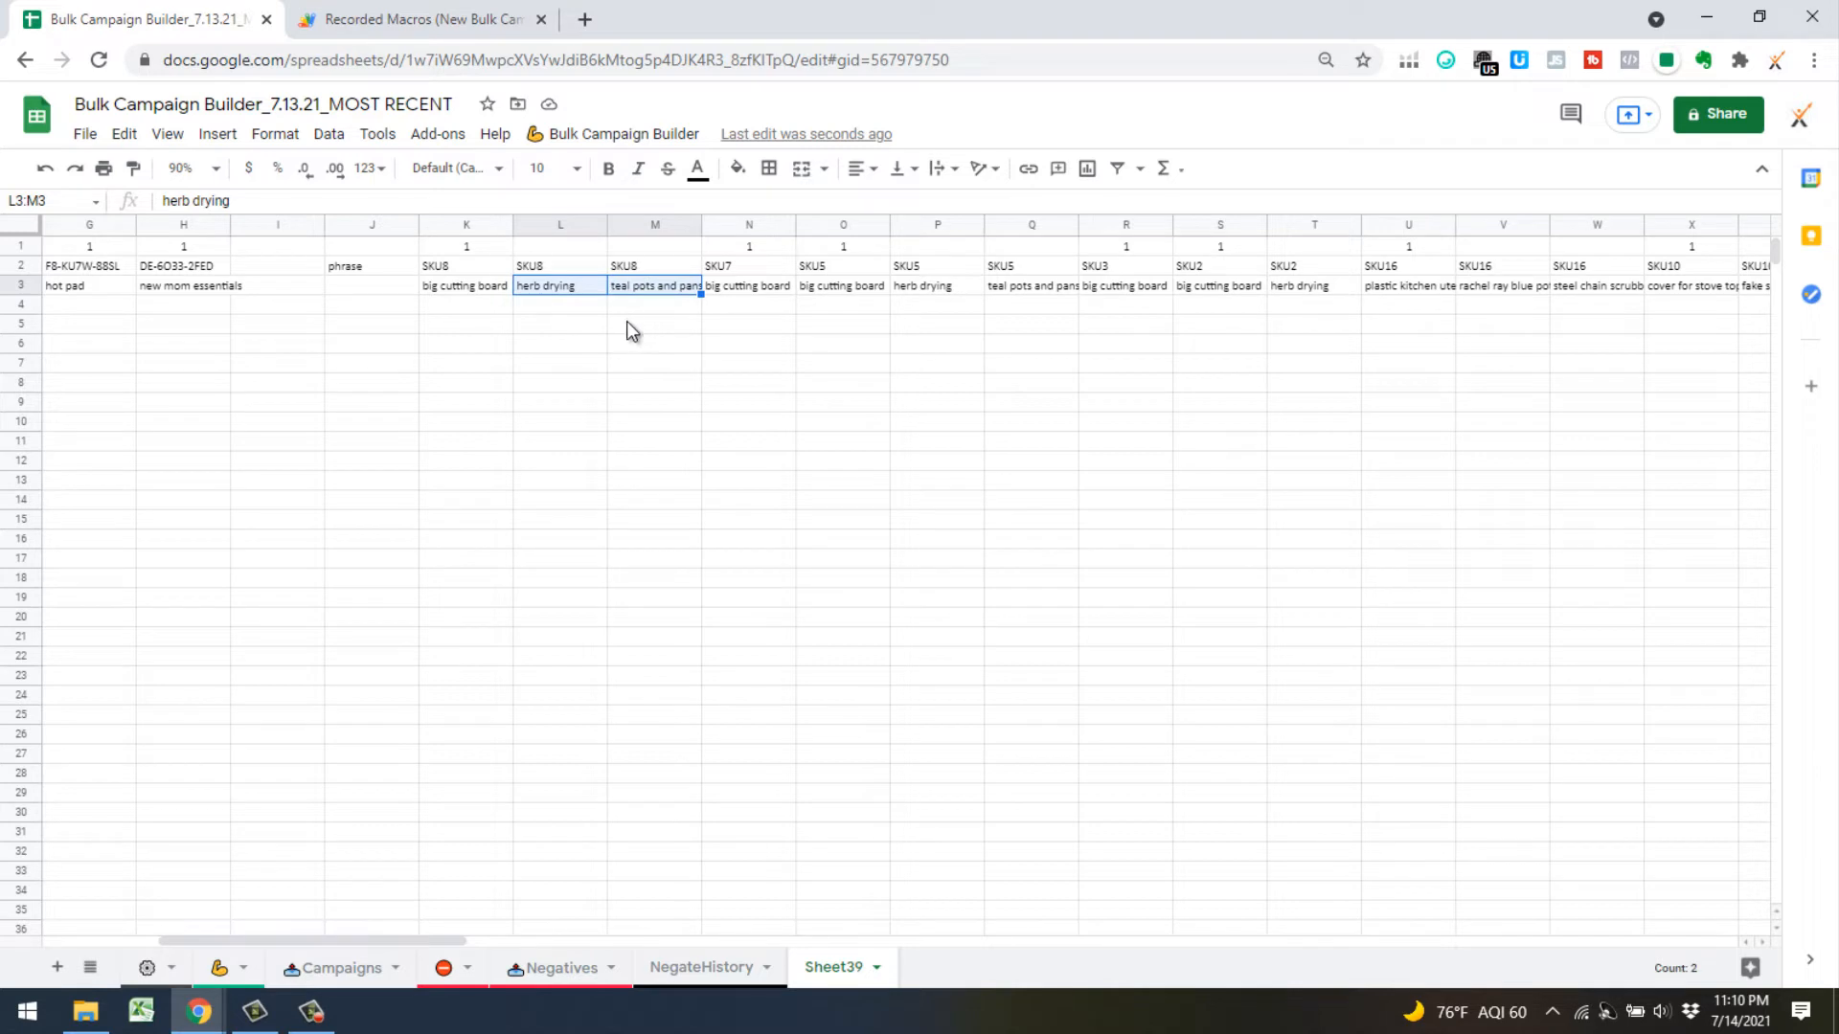
{"action": "key", "text": "ctrl+c"}
{"action": "left_click", "coordinate": [484, 290]}
{"action": "left_click", "coordinate": [486, 307]}
{"action": "right_click", "coordinate": [485, 318]}
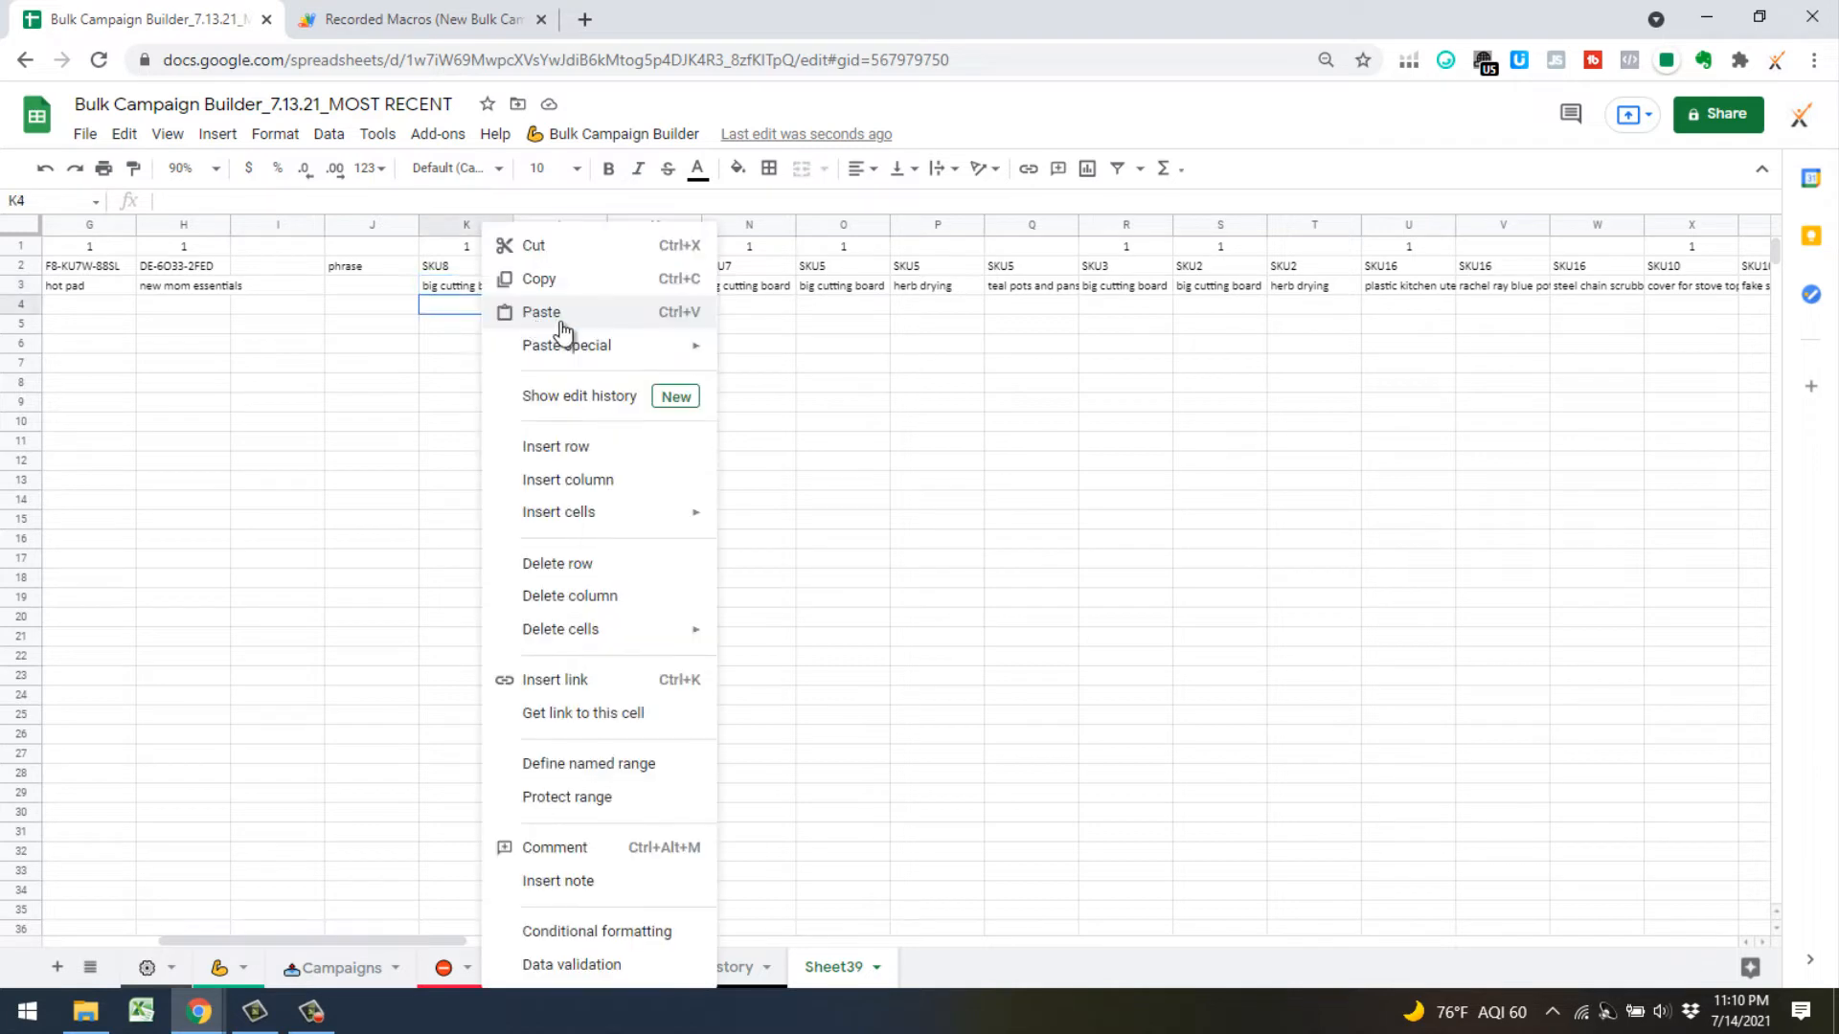
{"action": "mouse_move", "coordinate": [613, 347]}
{"action": "left_click", "coordinate": [816, 602]}
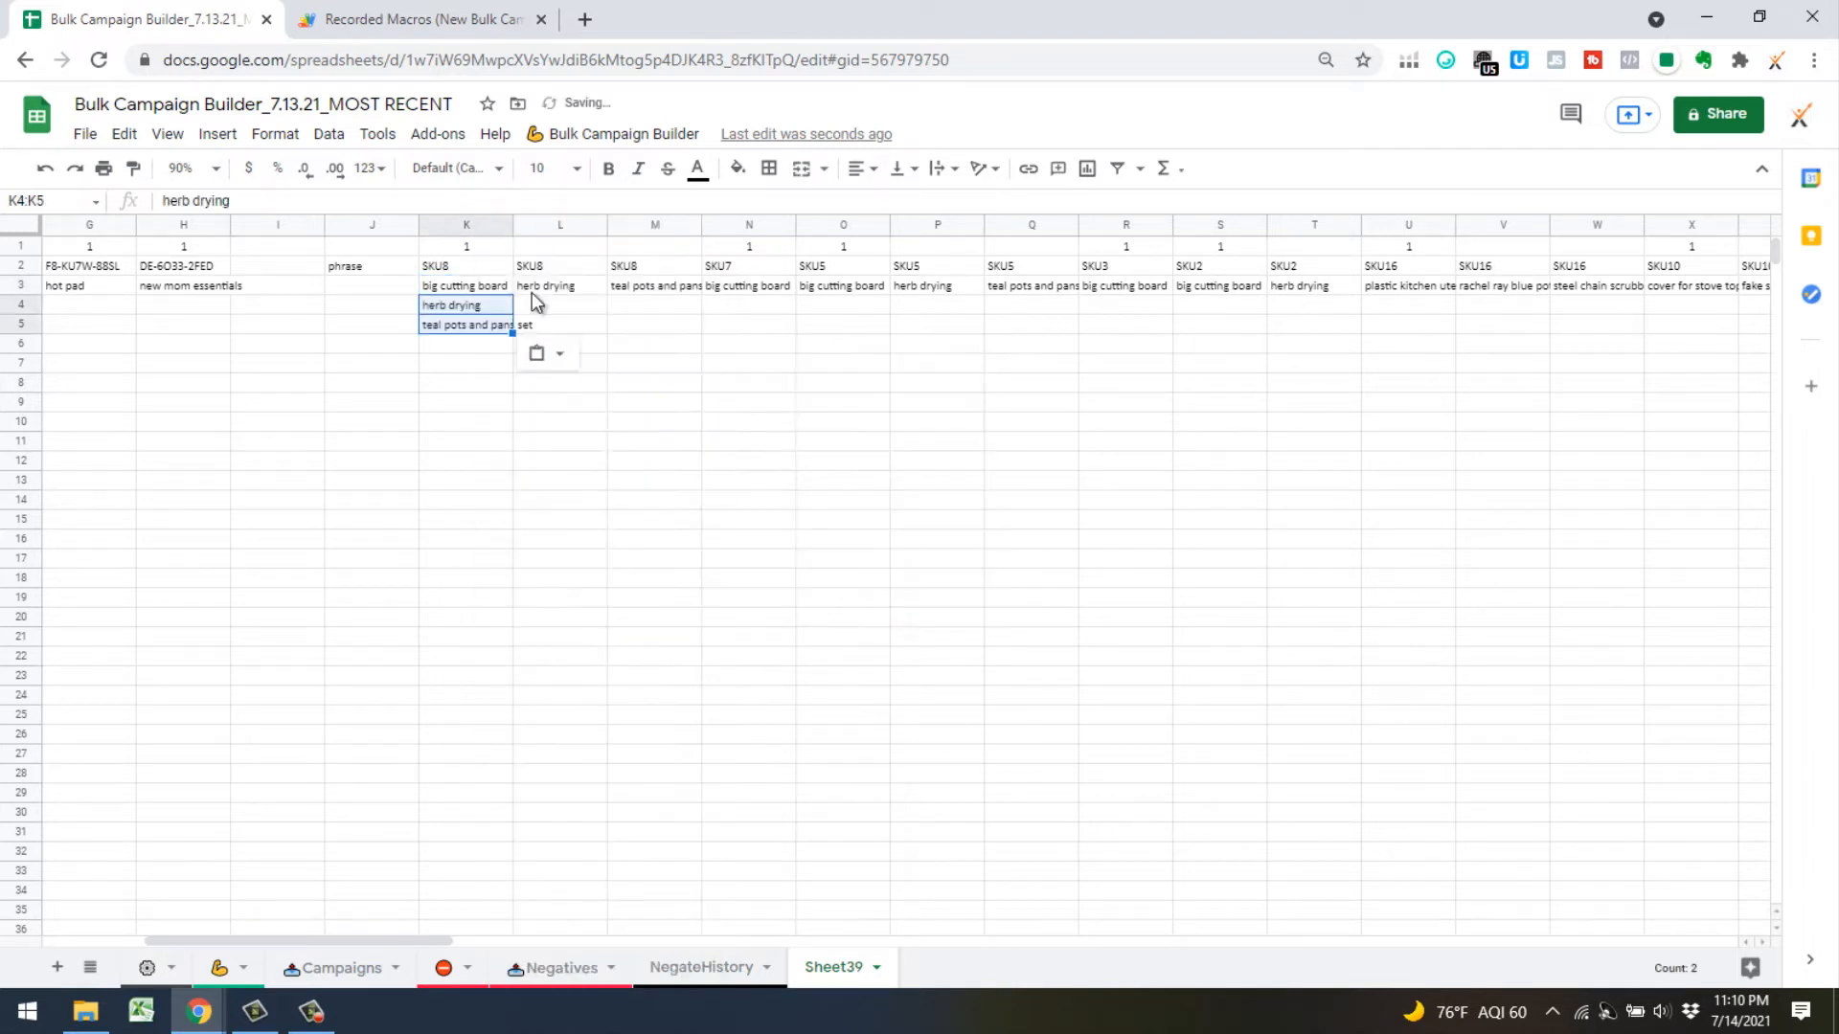
Delete the redundant SKU8 columns L to M
{"action": "left_click_drag", "start_coordinate": [573, 220], "coordinate": [649, 226]}
{"action": "right_click", "coordinate": [649, 226]}
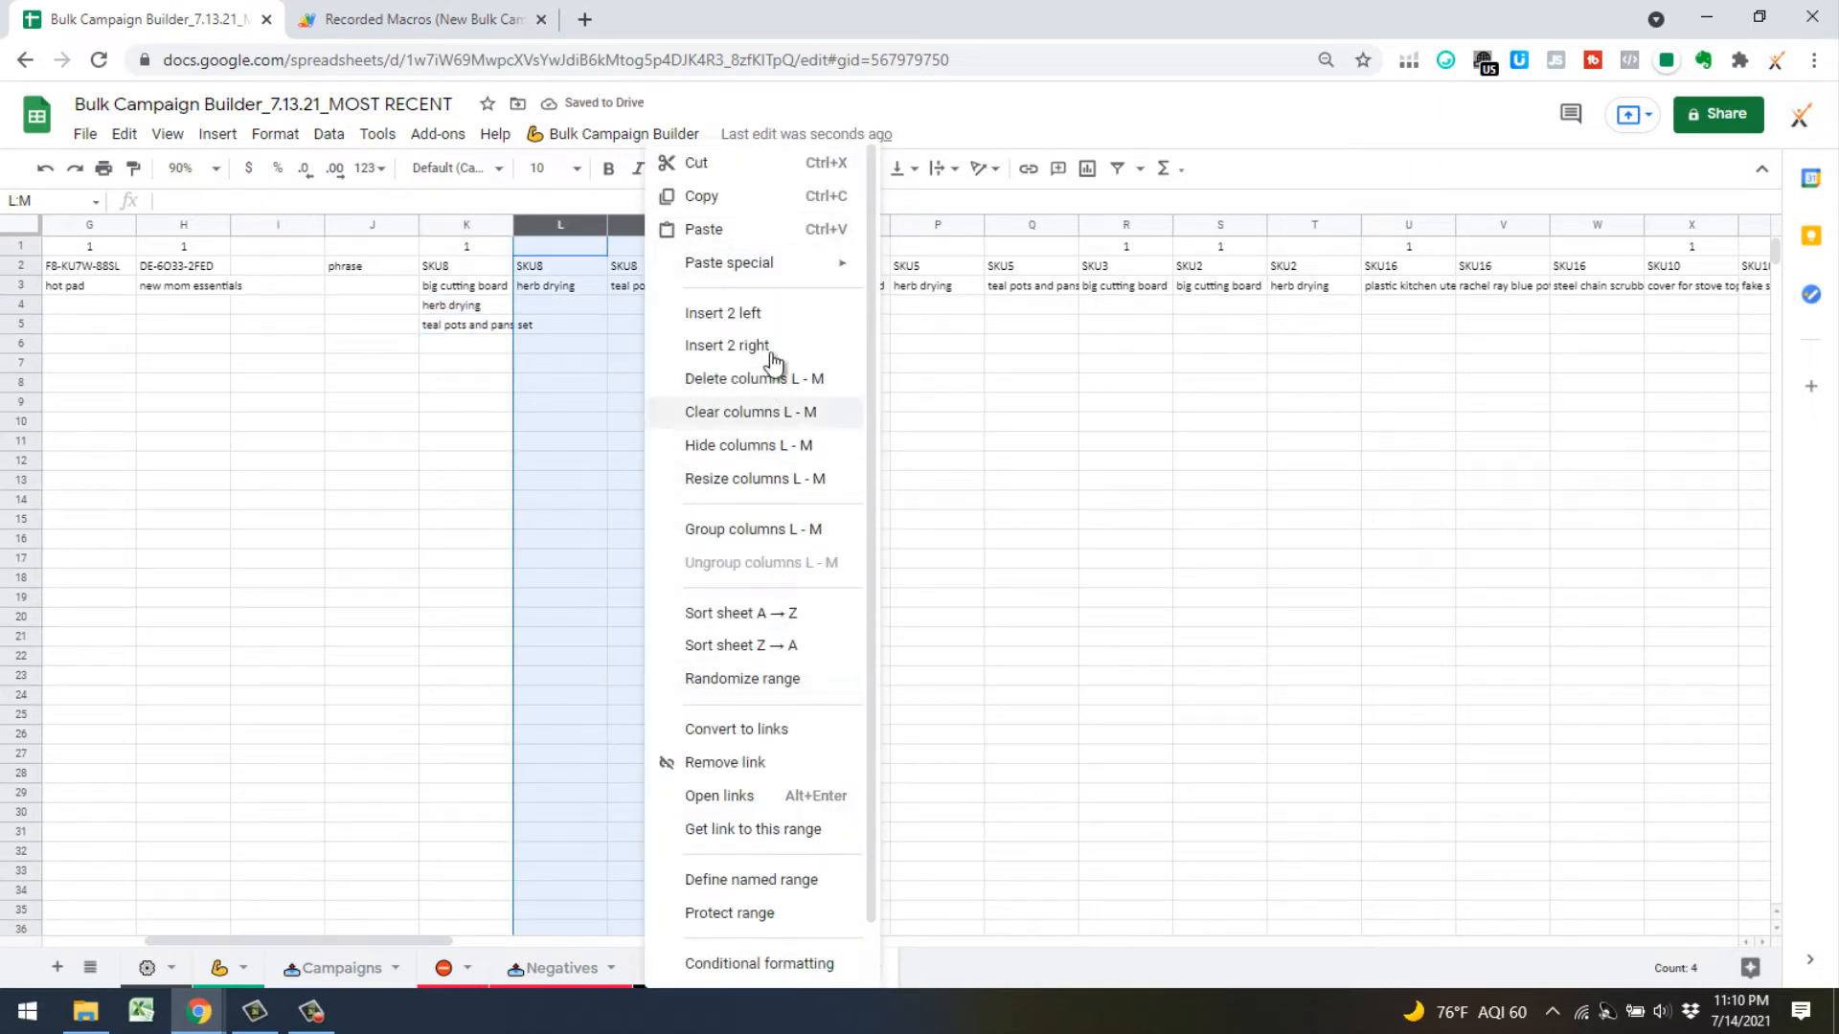
{"action": "left_click", "coordinate": [776, 383]}
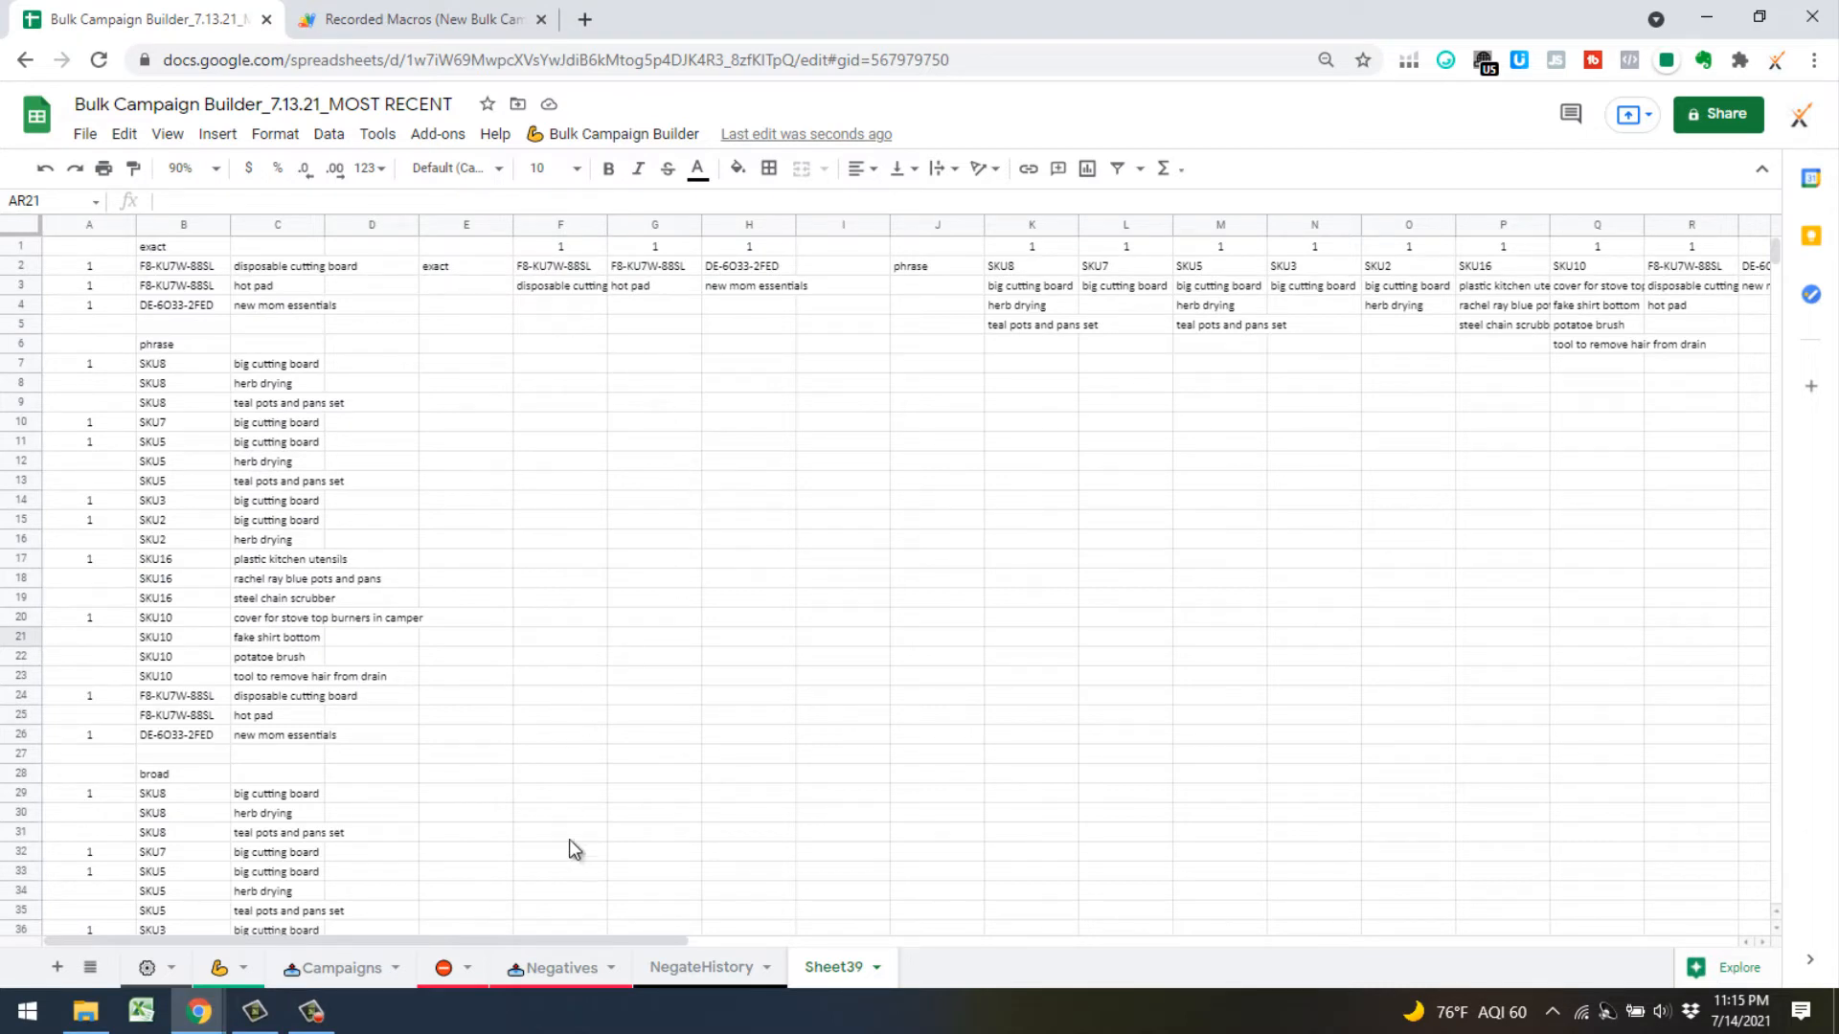
Duplicate the spreadsheet tab and arrange the Bulk Campaign Builder sheet and Sheet39 in two stacked windows
{"action": "left_click_drag", "start_coordinate": [563, 942], "coordinate": [679, 935]}
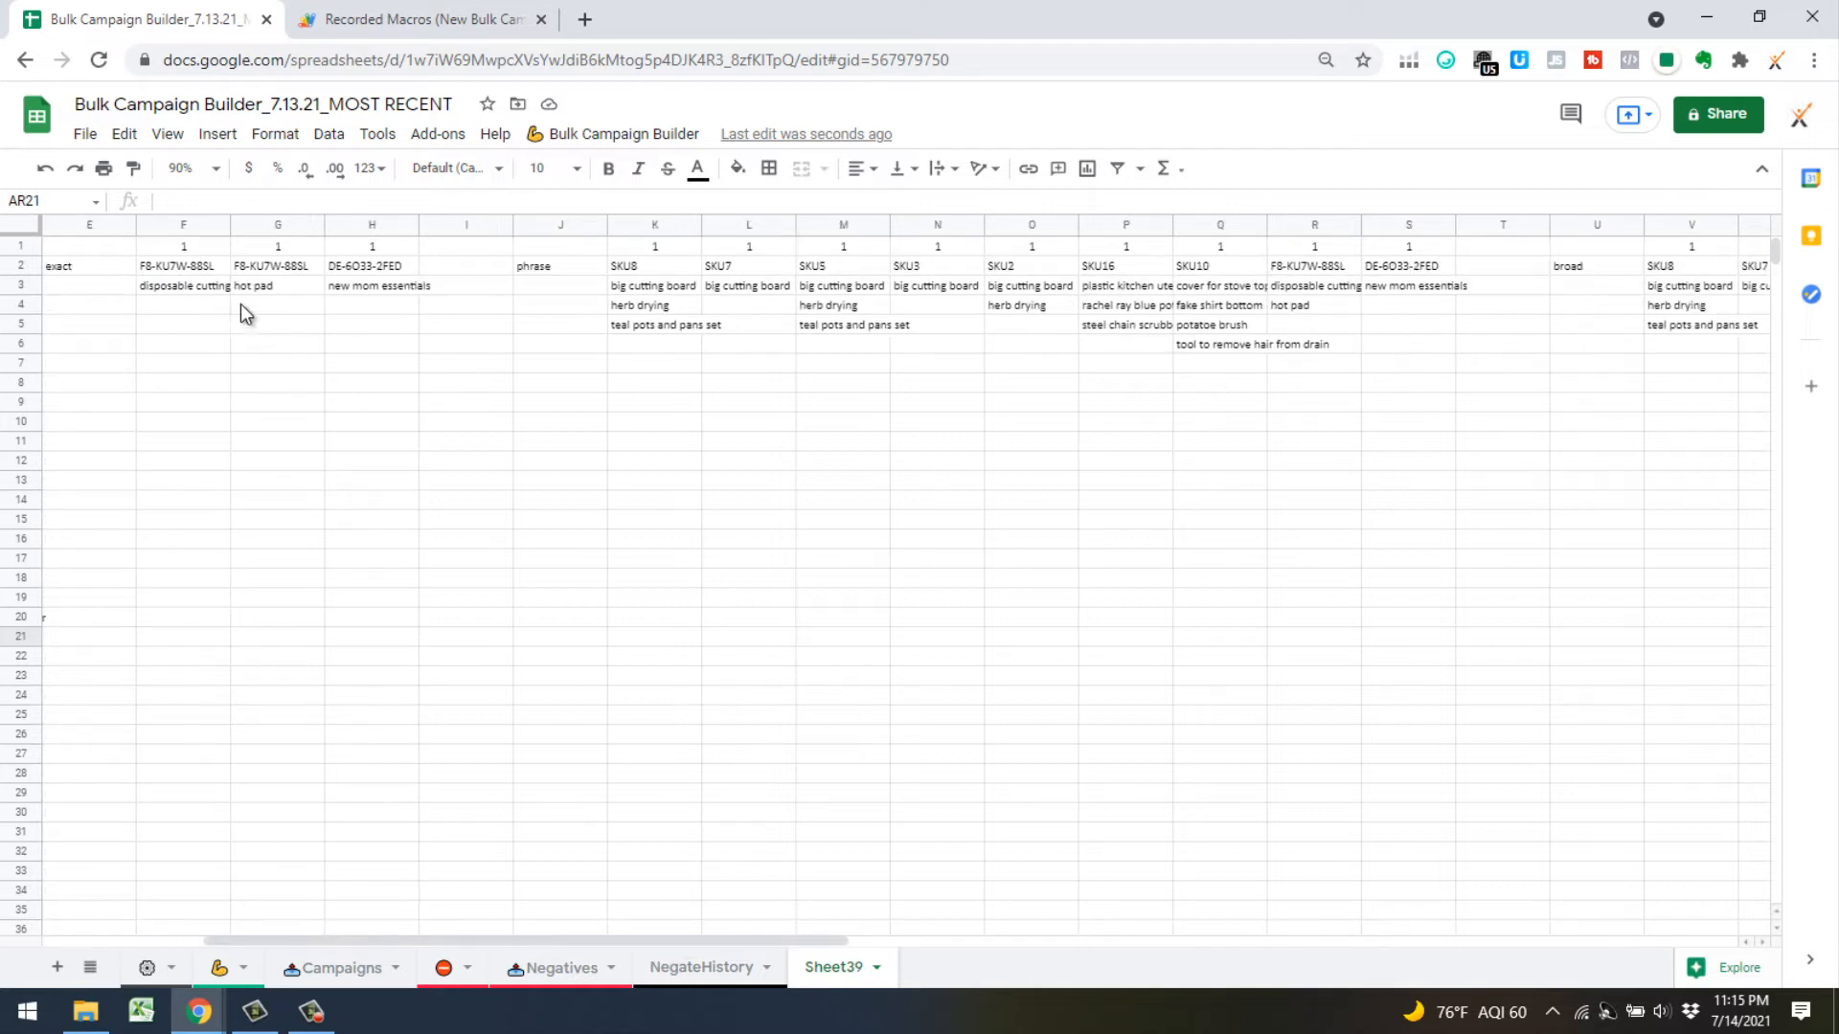
{"action": "left_click_drag", "start_coordinate": [609, 940], "coordinate": [470, 860]}
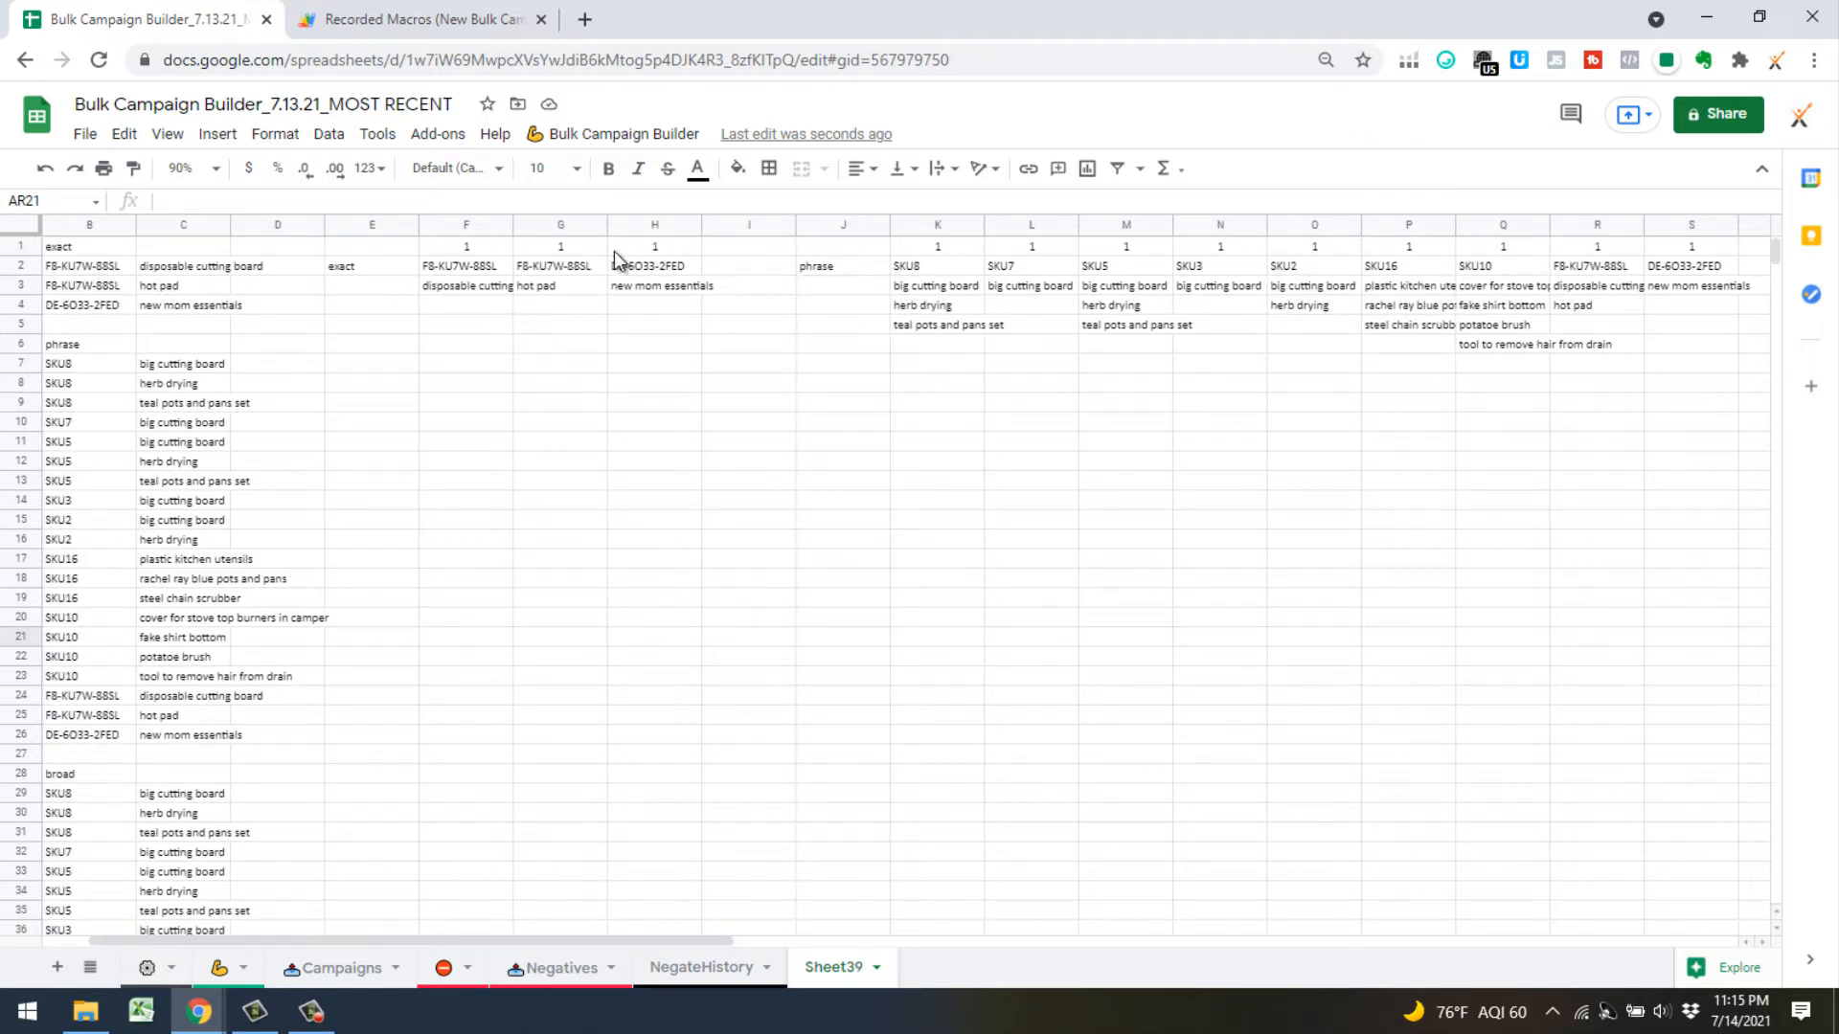
{"action": "right_click", "coordinate": [200, 27]}
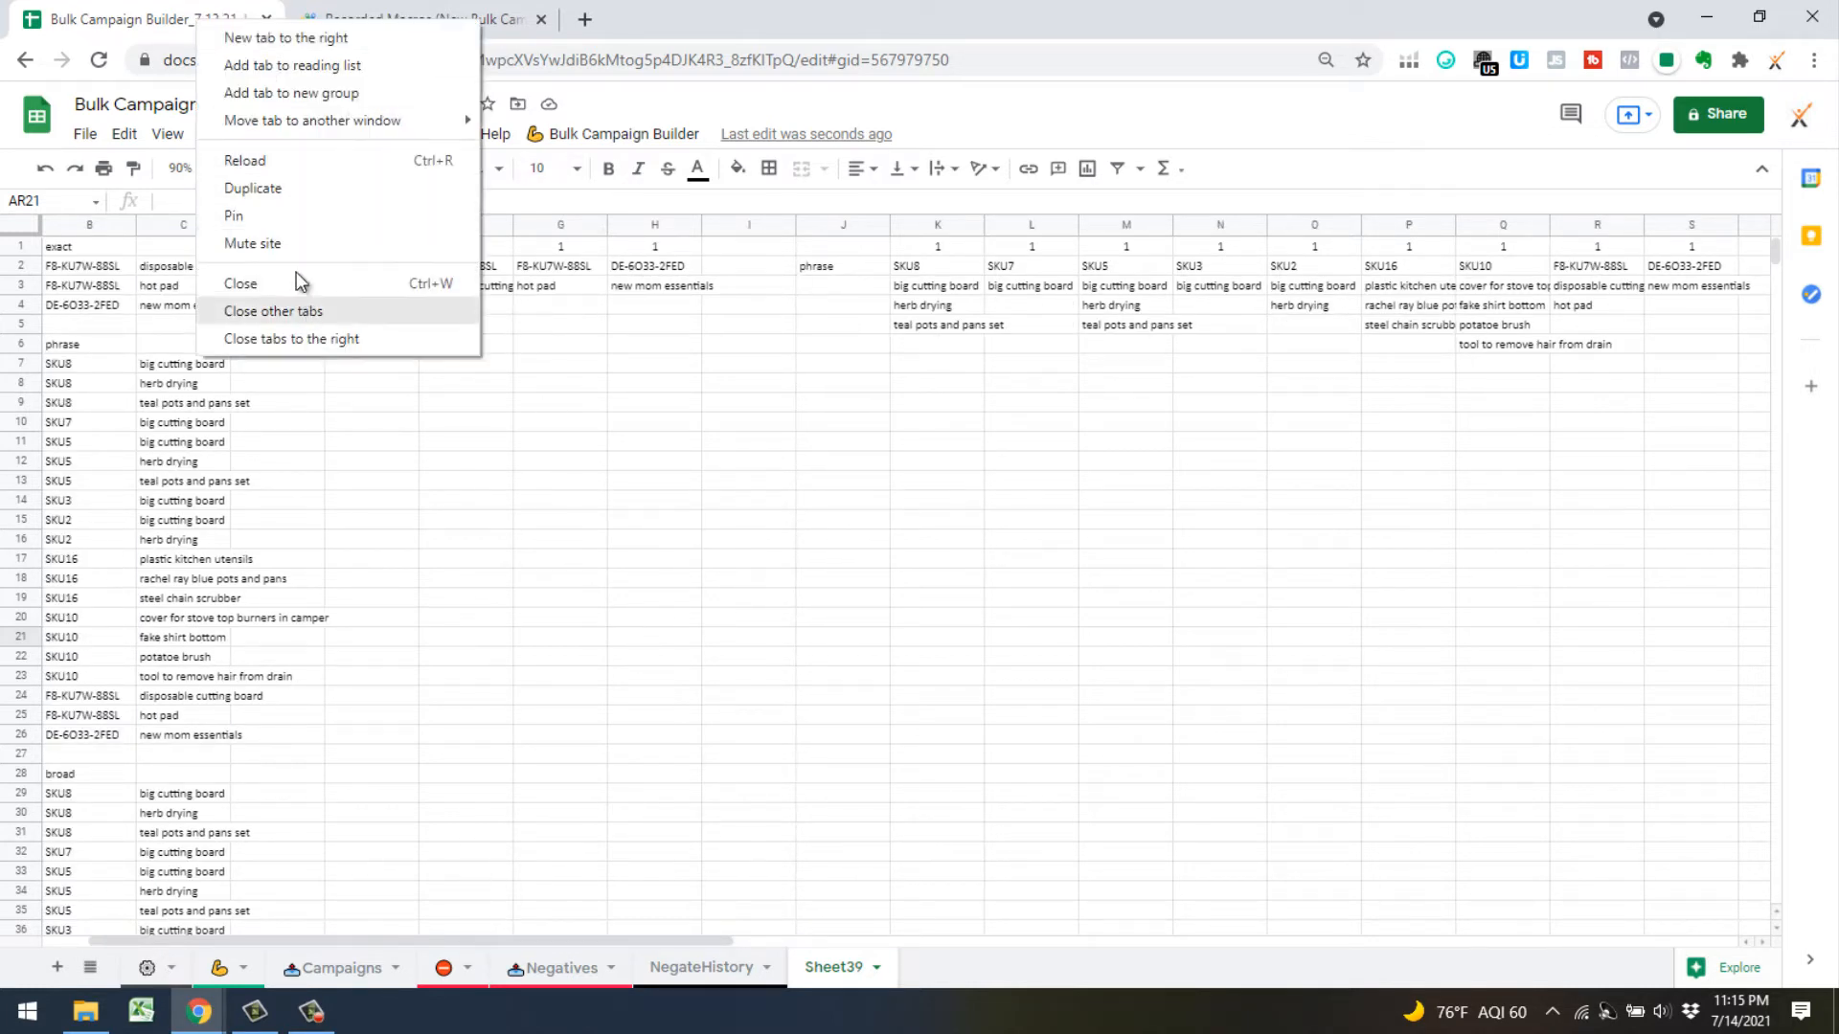
{"action": "left_click", "coordinate": [259, 185]}
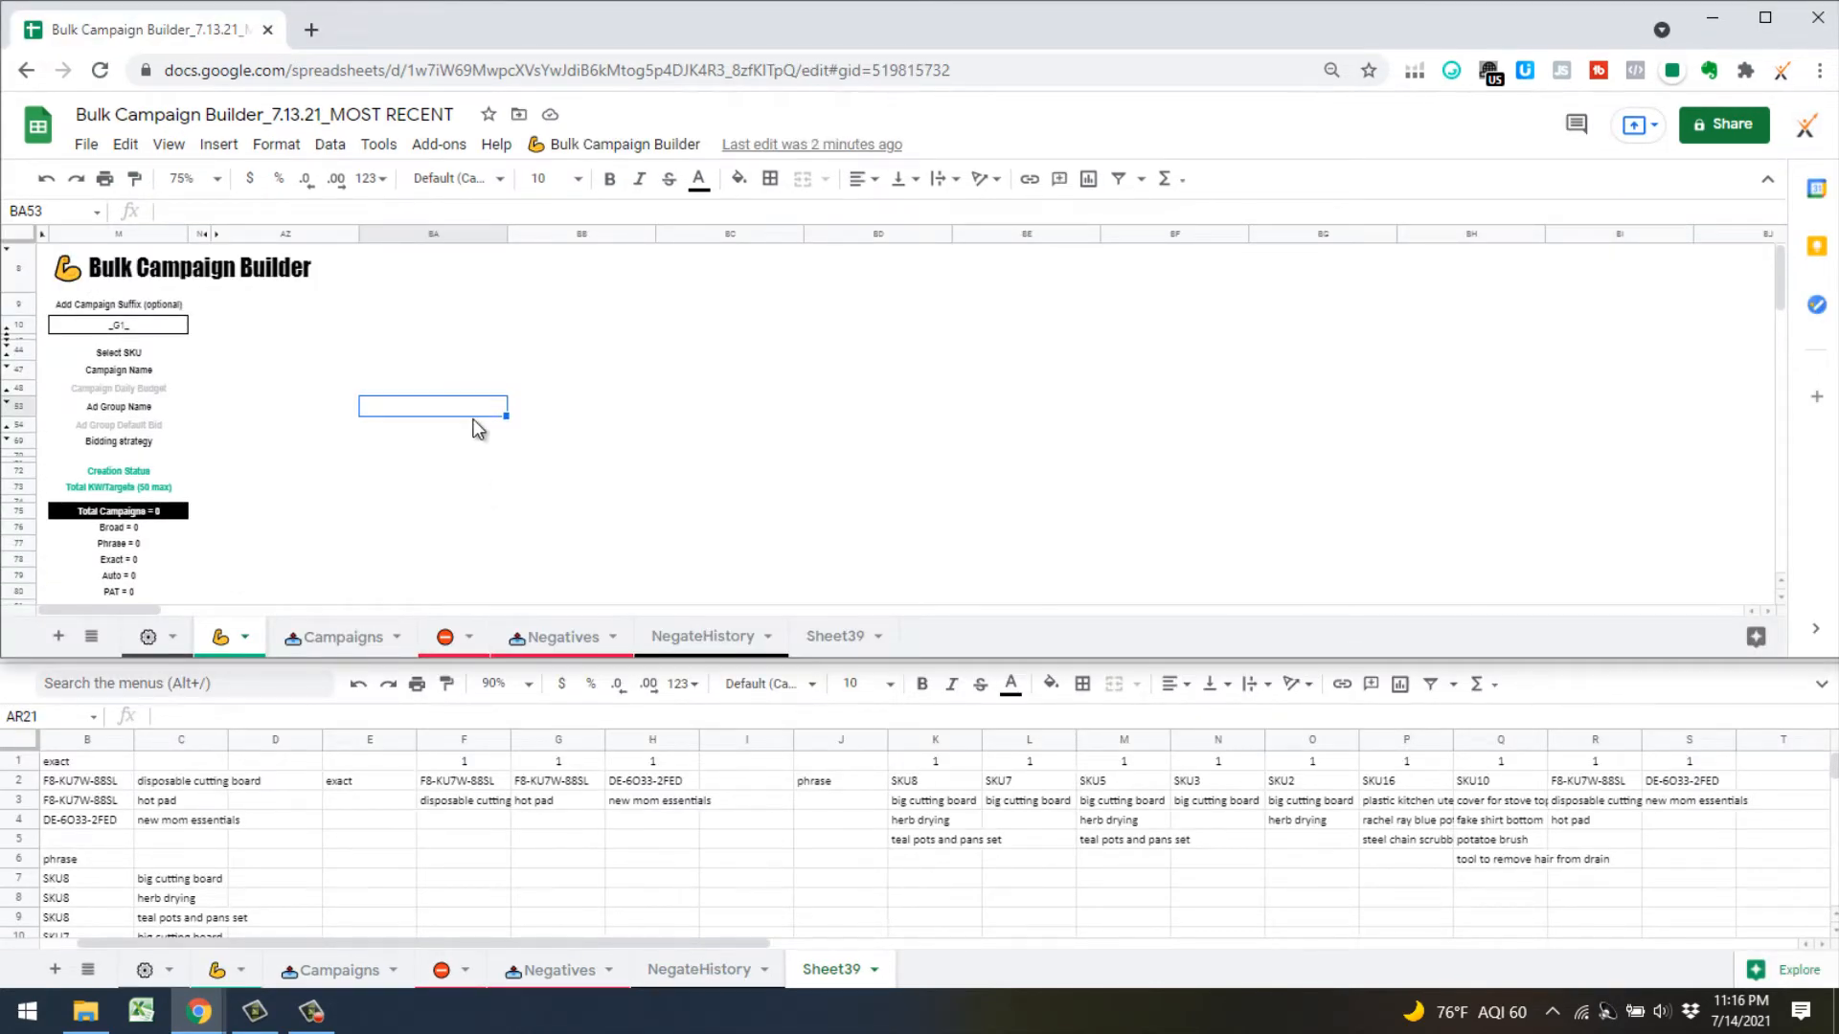
{"action": "left_click", "coordinate": [625, 876]}
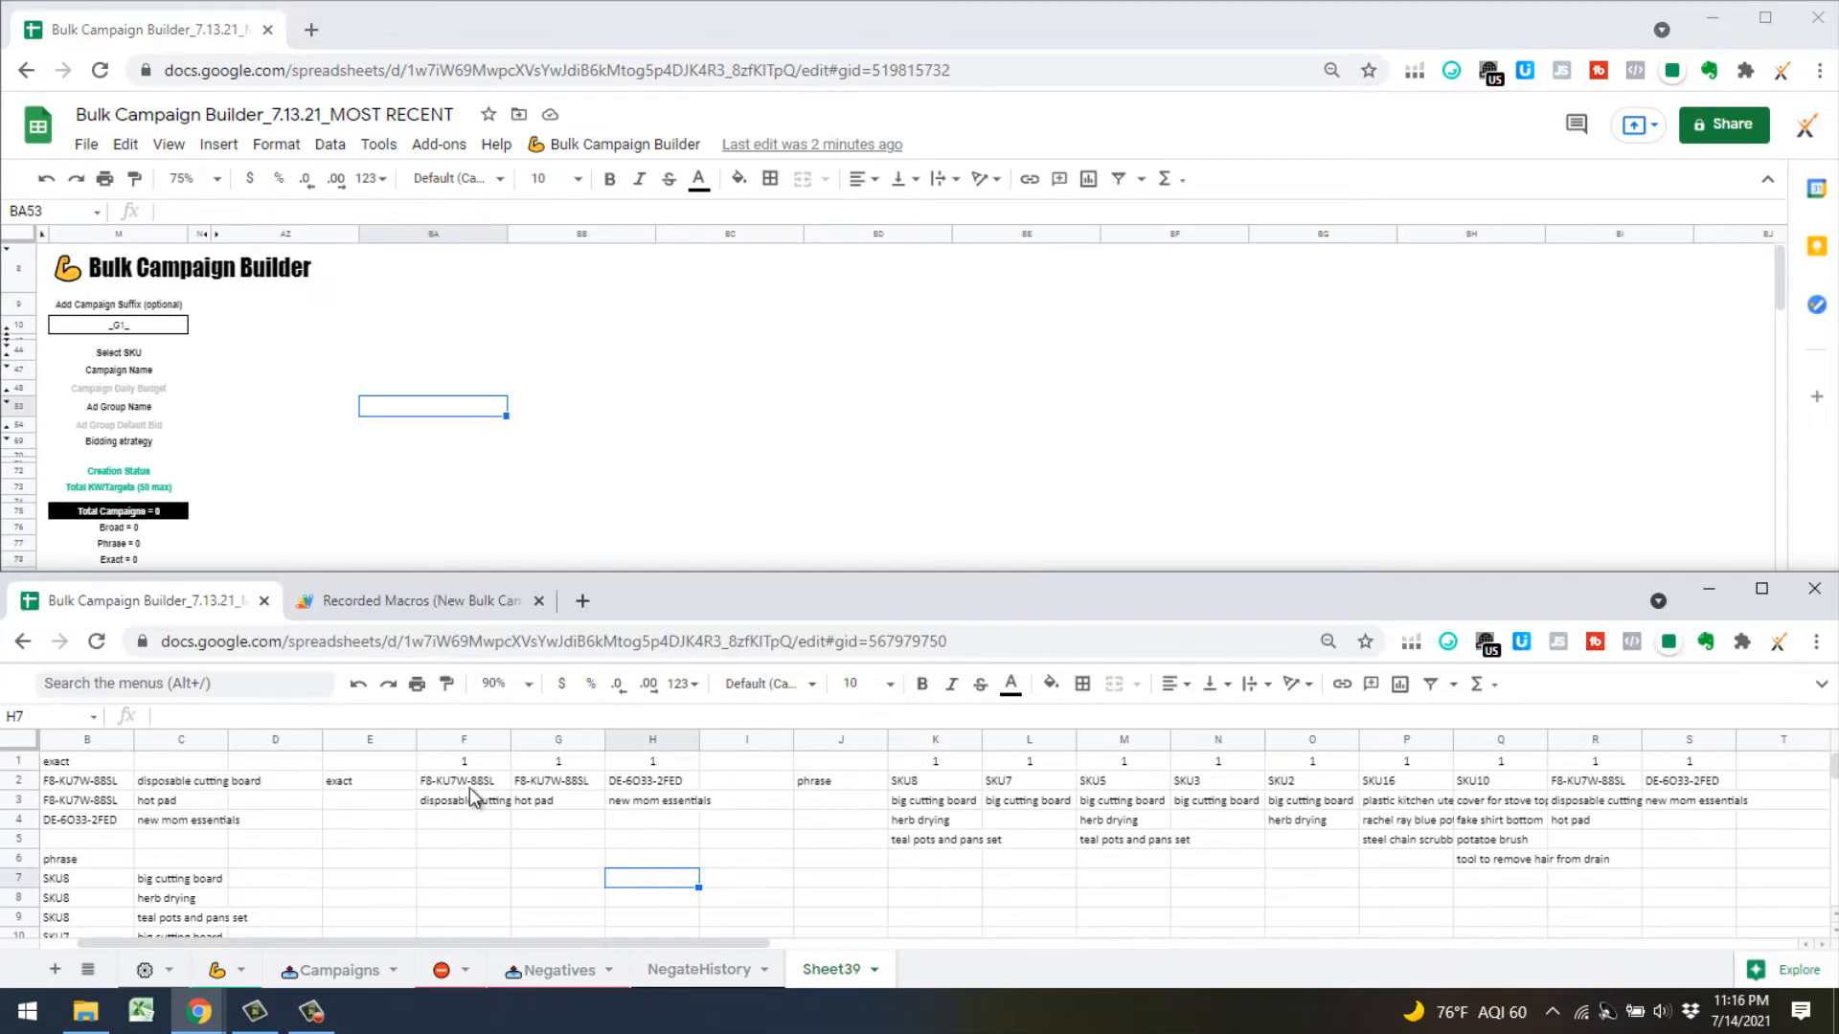
{"action": "left_click", "coordinate": [634, 303]}
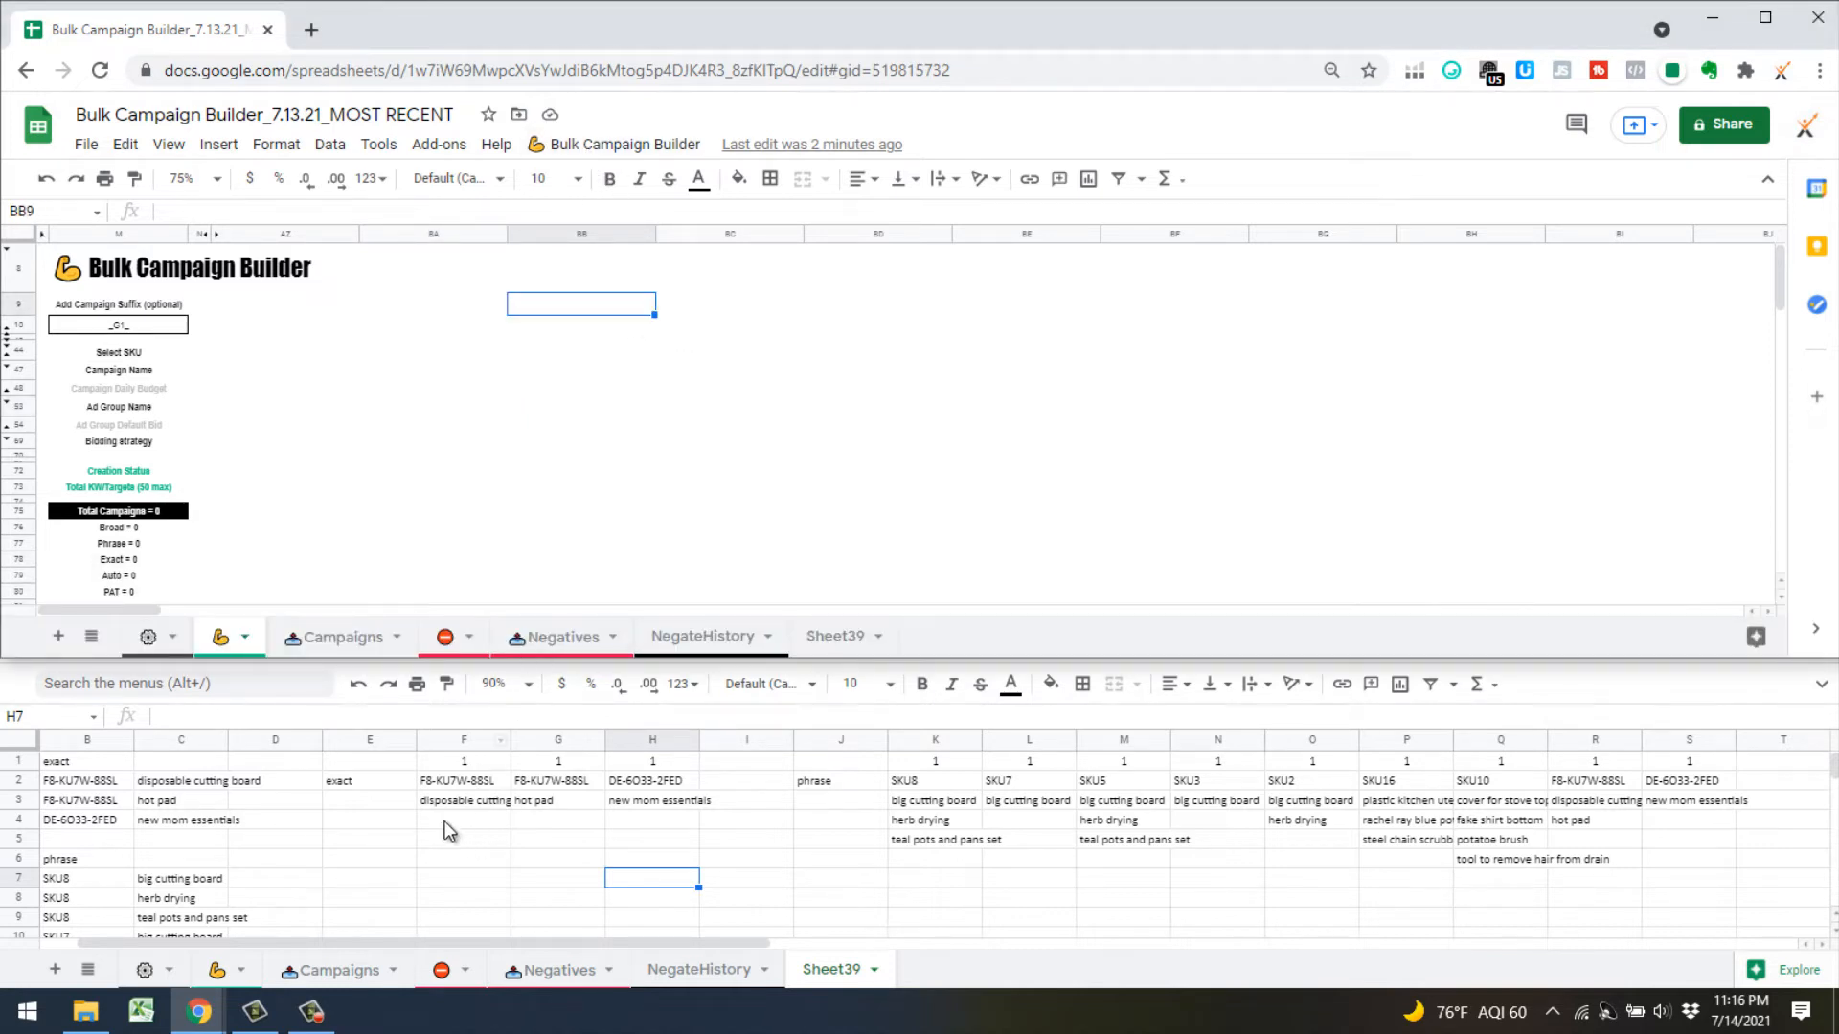
Total the exact markers in F1:H1 of Sheet39 and add 3 new exact campaigns to the Bulk Campaign Builder sheet
{"action": "left_click_drag", "start_coordinate": [469, 759], "coordinate": [653, 760]}
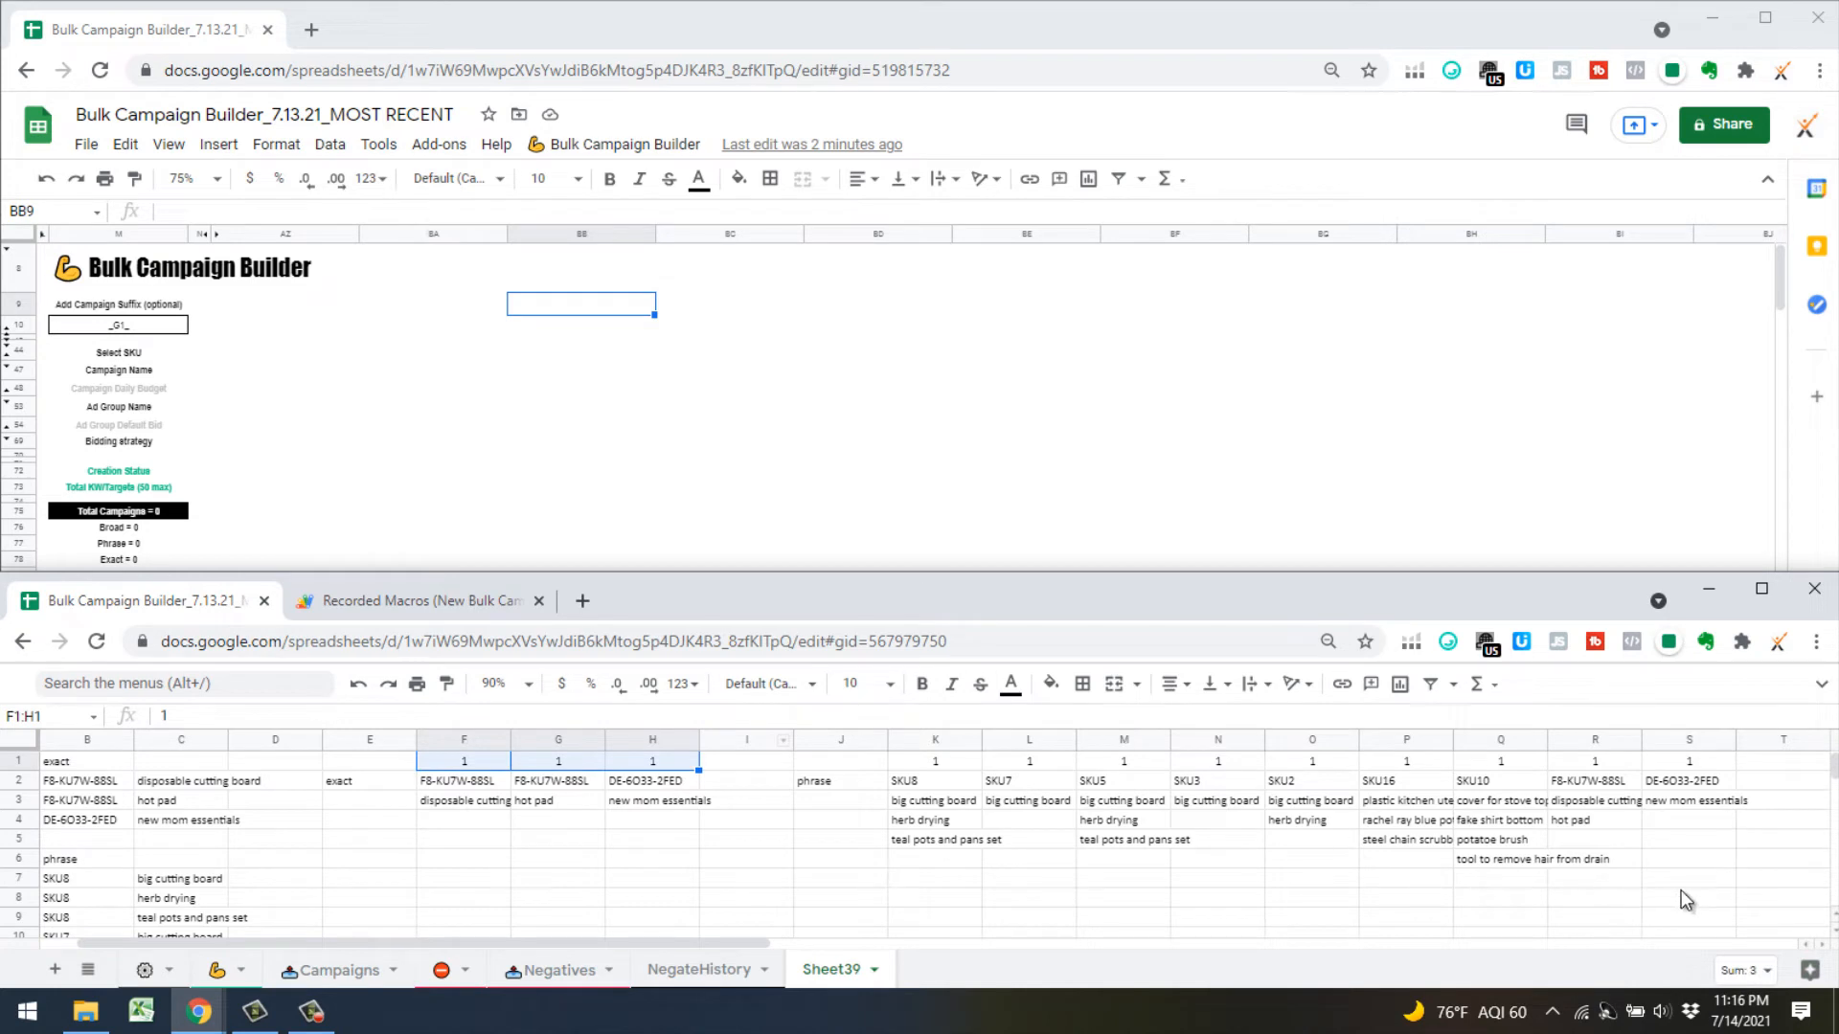
{"action": "left_click", "coordinate": [568, 153]}
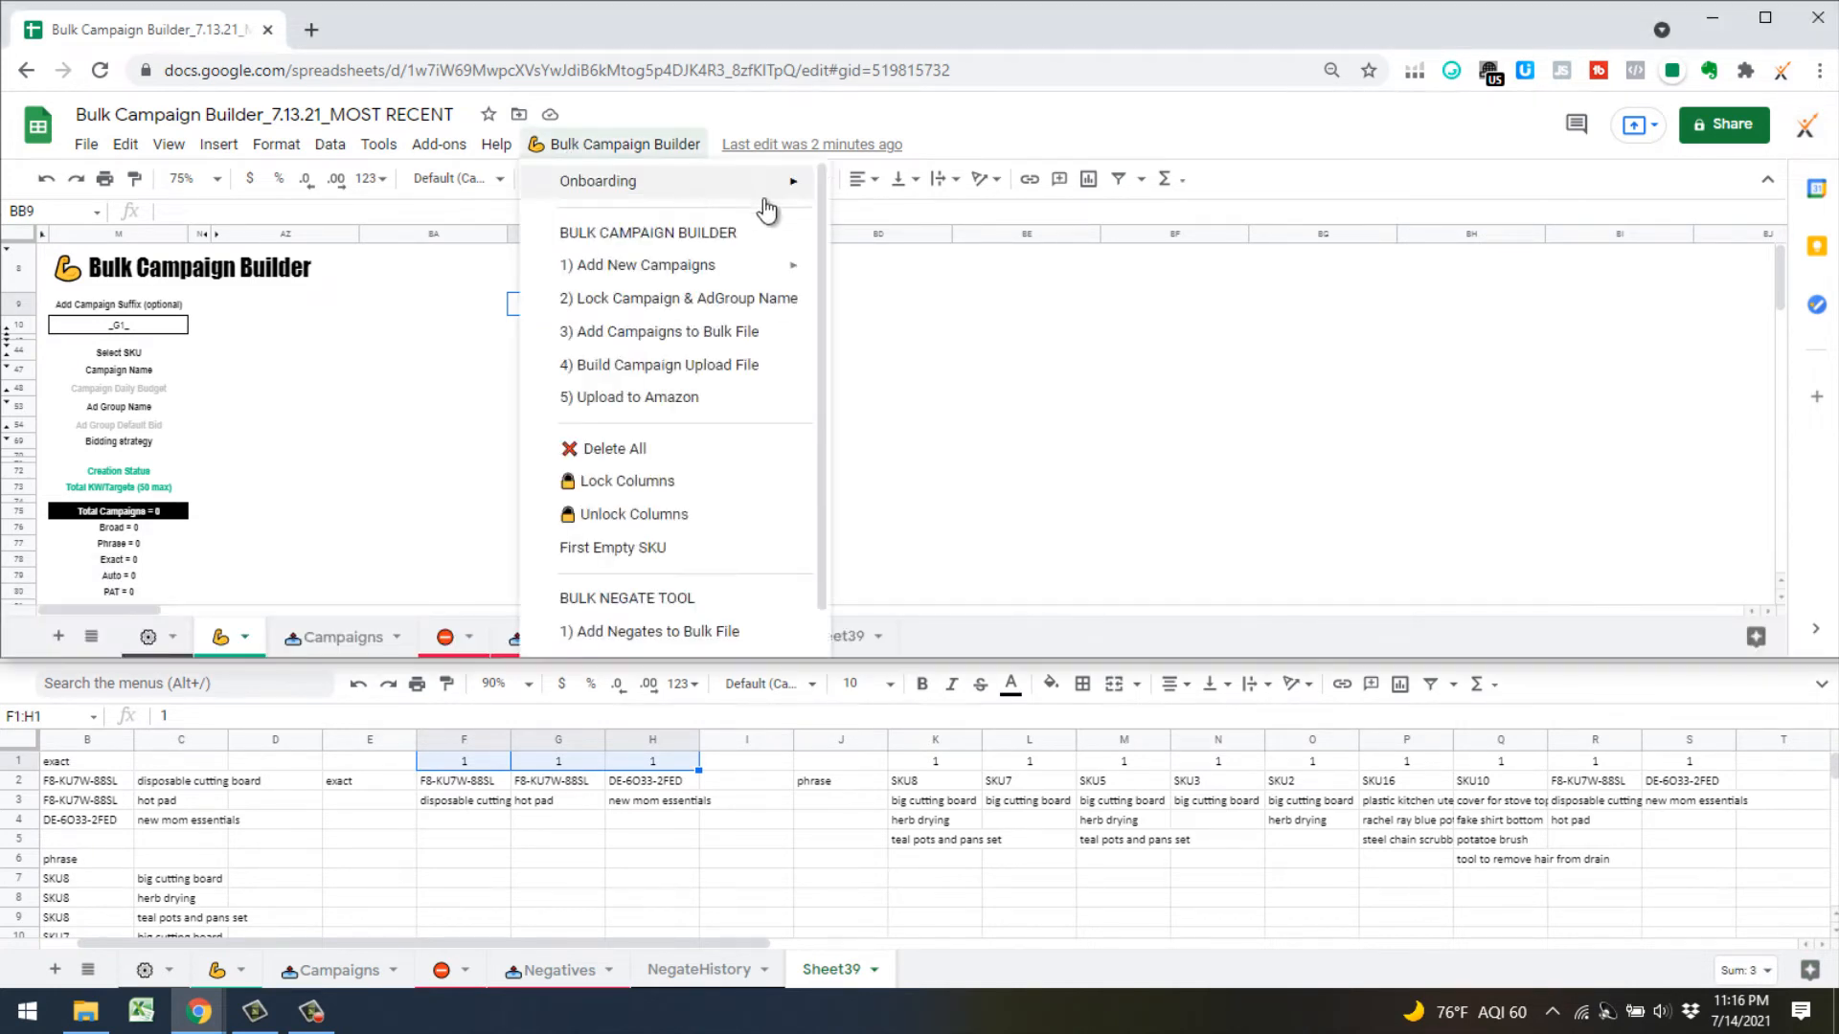
{"action": "mouse_move", "coordinate": [702, 264]}
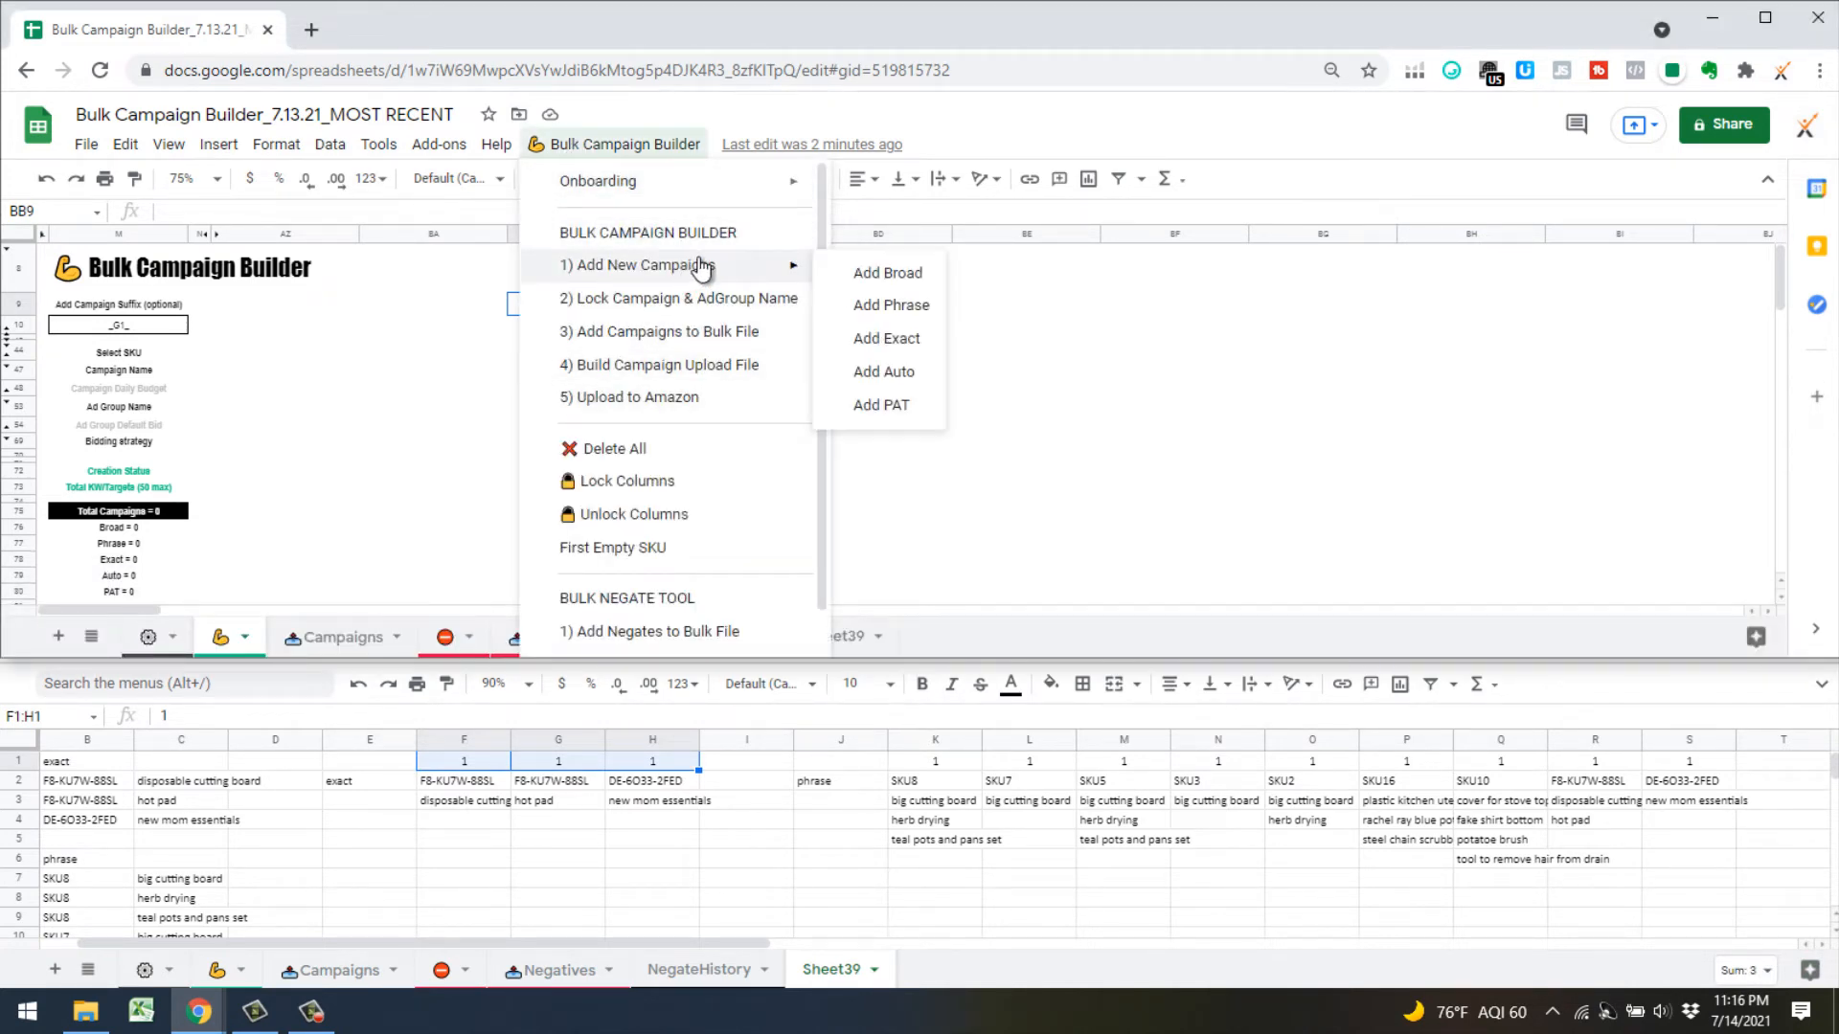
{"action": "left_click", "coordinate": [912, 356]}
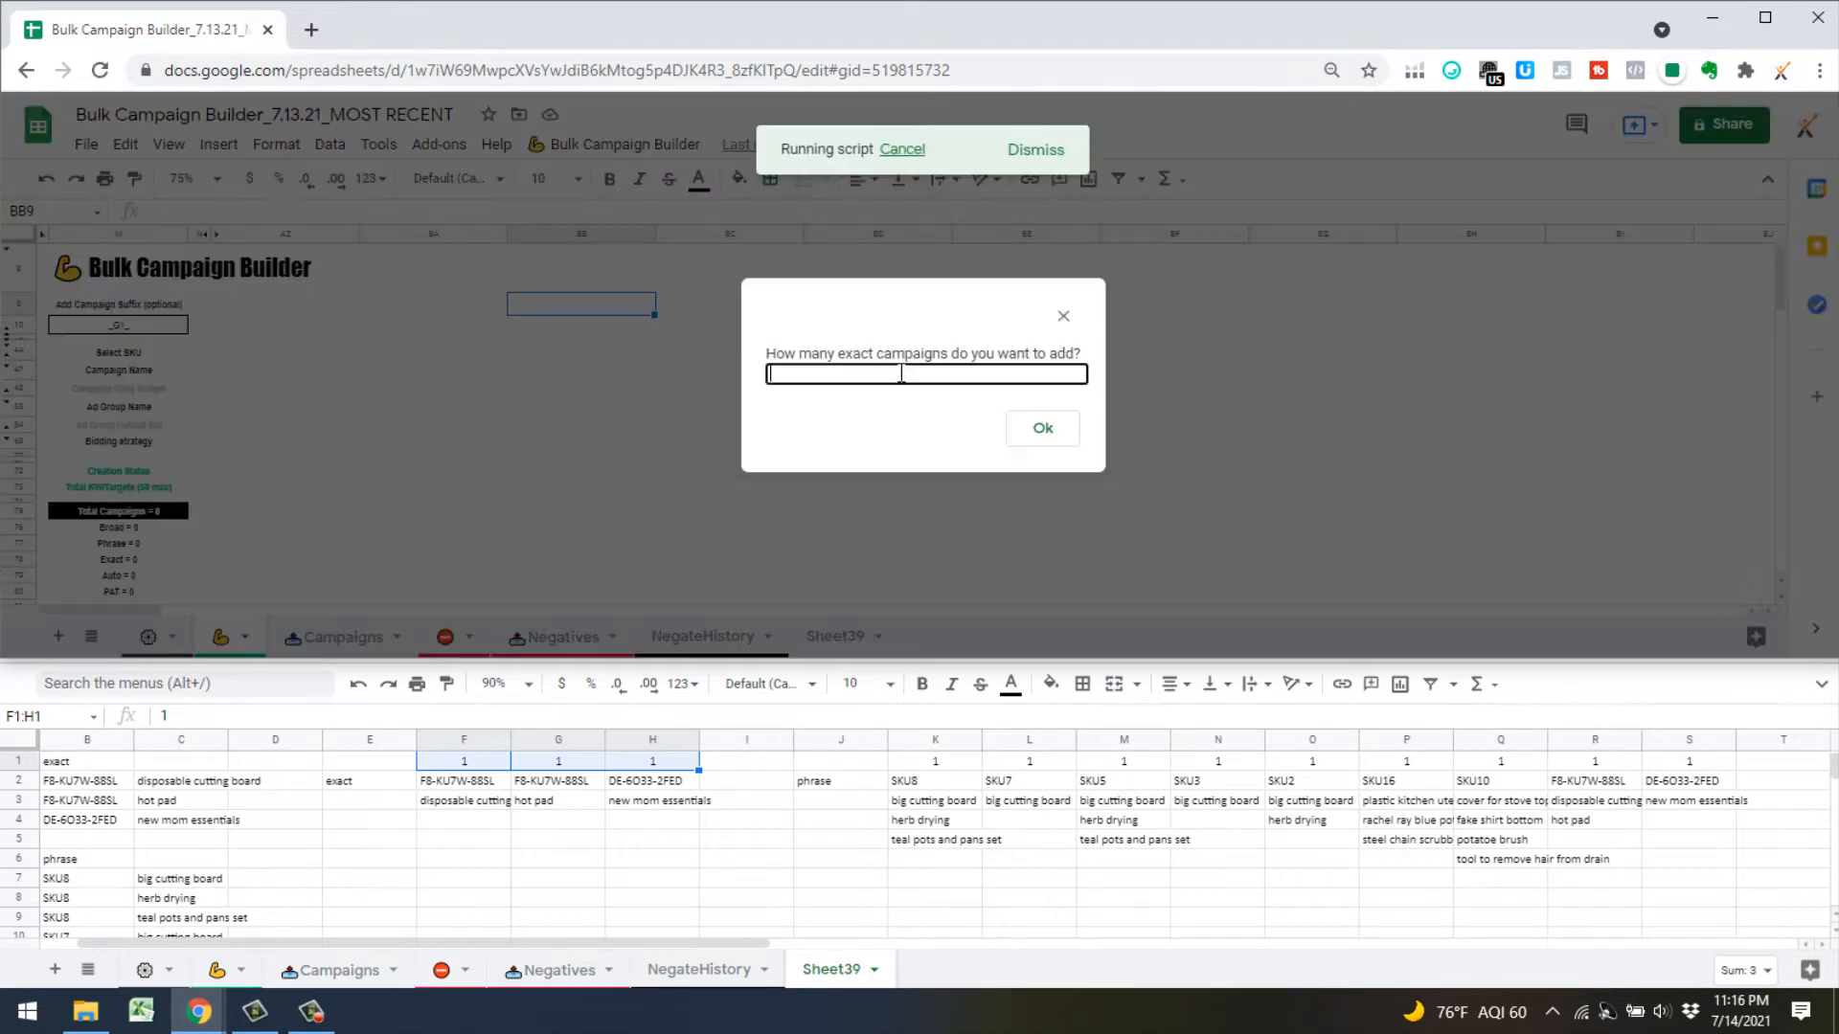
{"action": "type", "text": "3"}
{"action": "left_click", "coordinate": [1042, 430]}
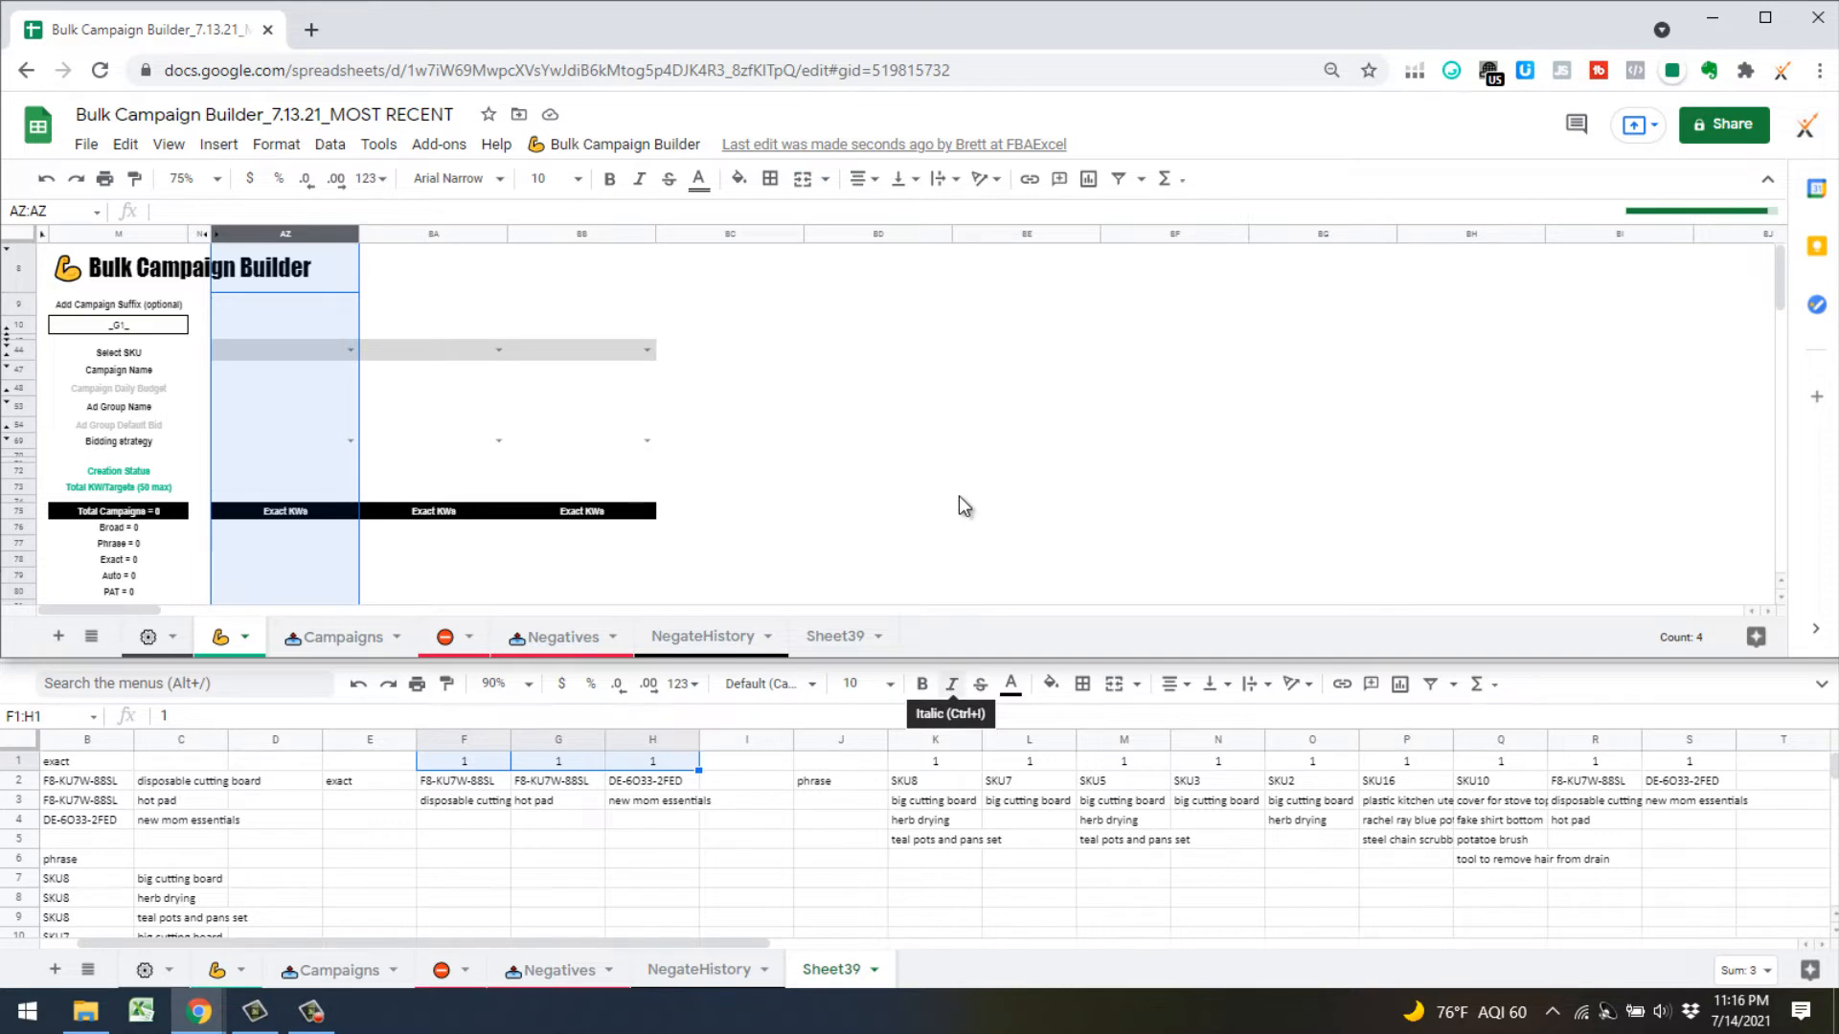
{"action": "left_click", "coordinate": [876, 370]}
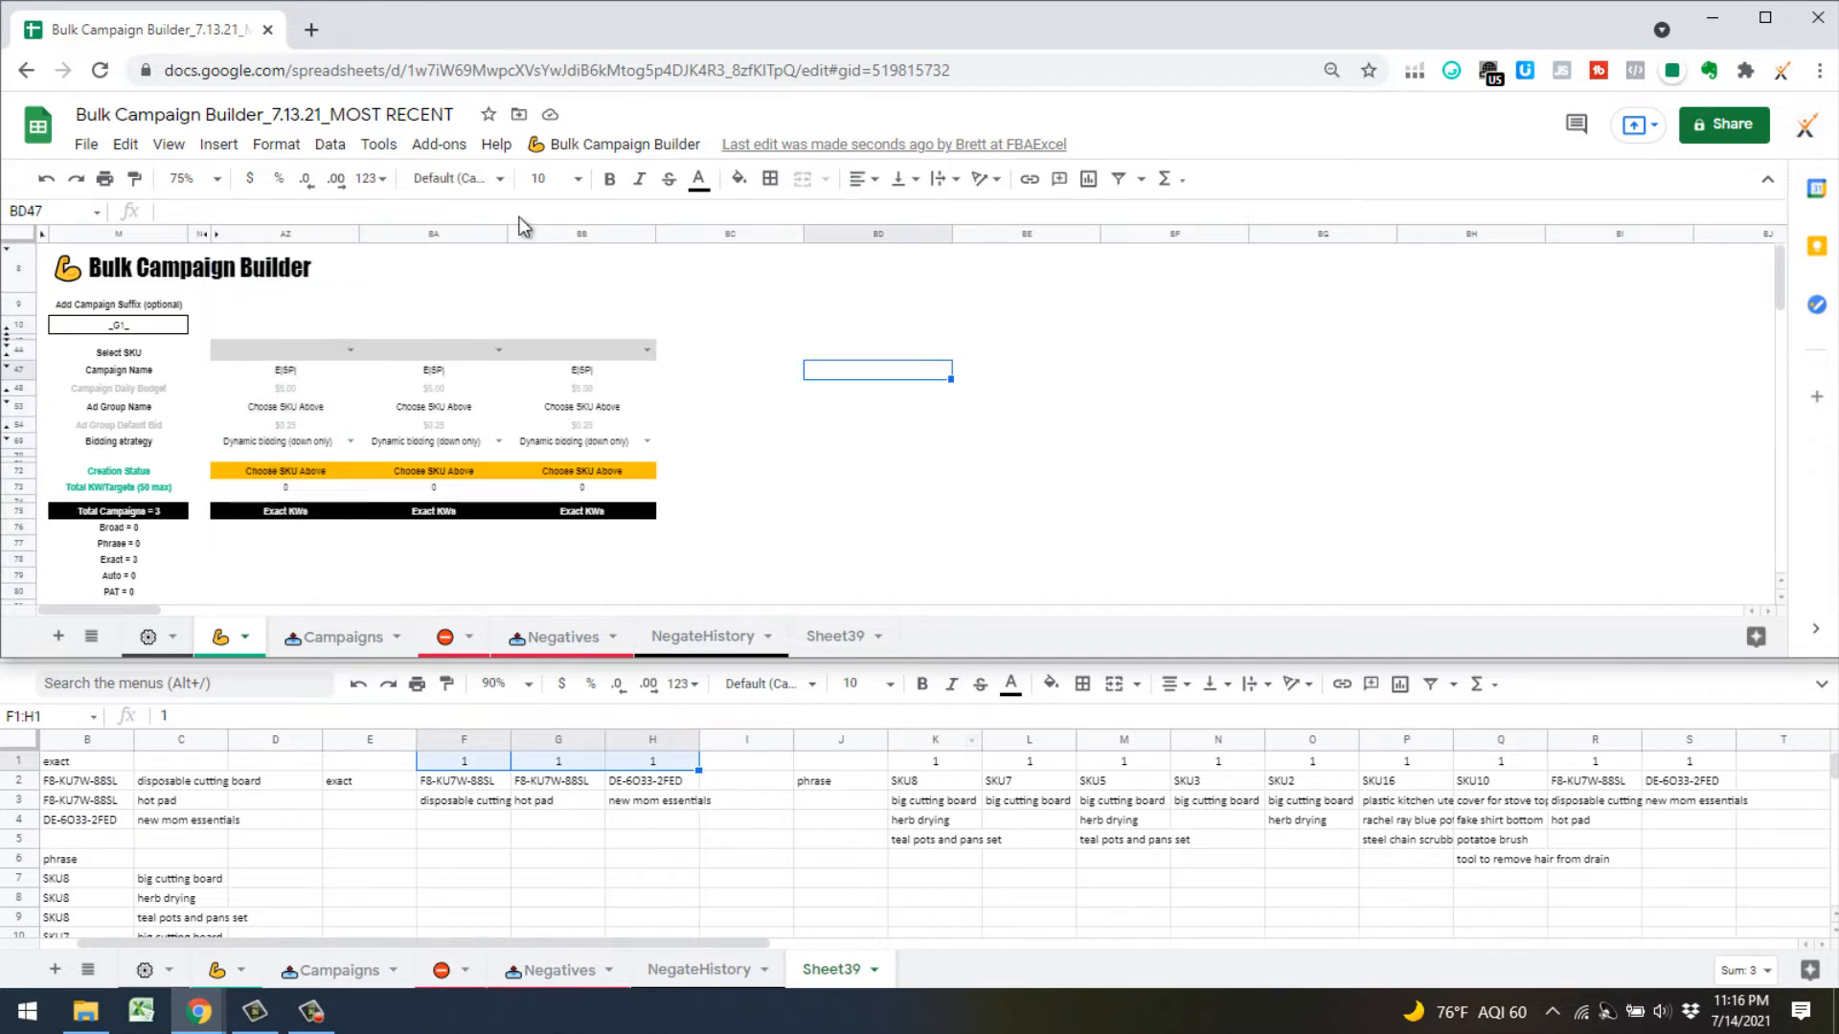
Total the phrase markers in K1:S1 of Sheet39 and add 9 new phrase campaigns to the builder sheet
{"action": "left_click", "coordinate": [921, 764]}
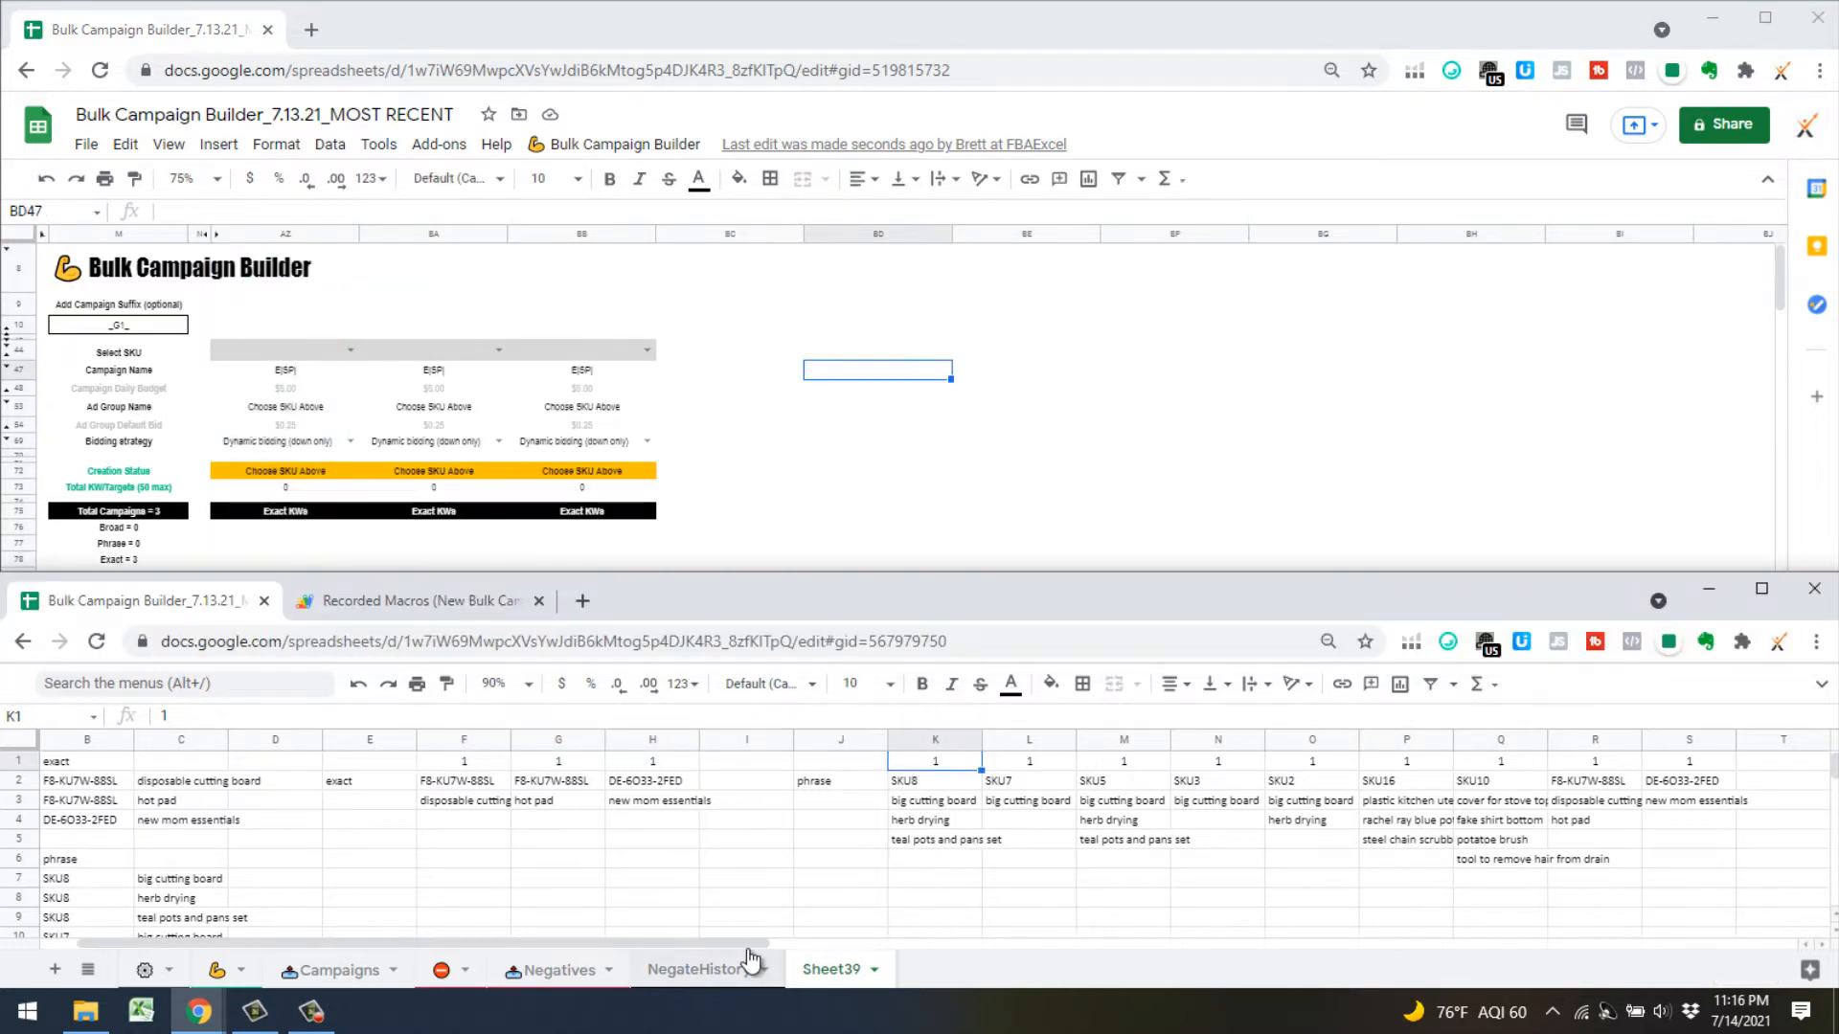
{"action": "left_click_drag", "start_coordinate": [791, 946], "coordinate": [965, 944]}
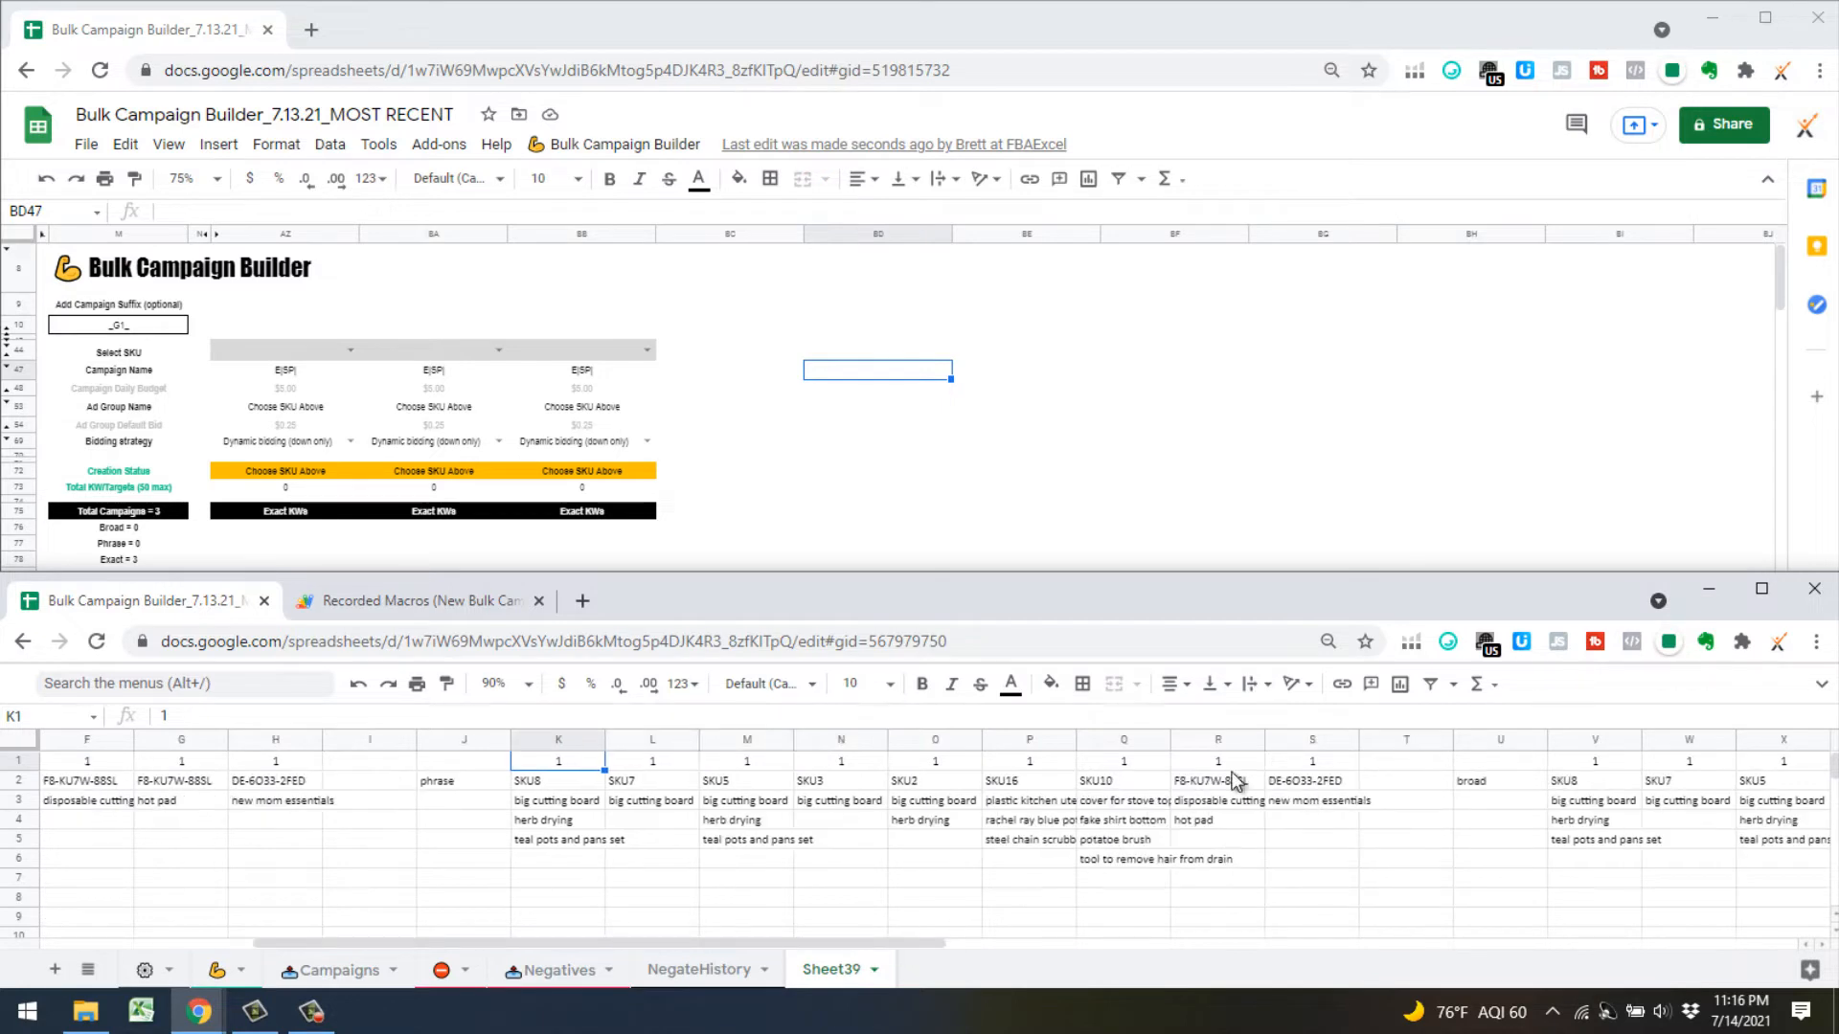
{"action": "left_click", "coordinate": [1309, 763], "text": "shift"}
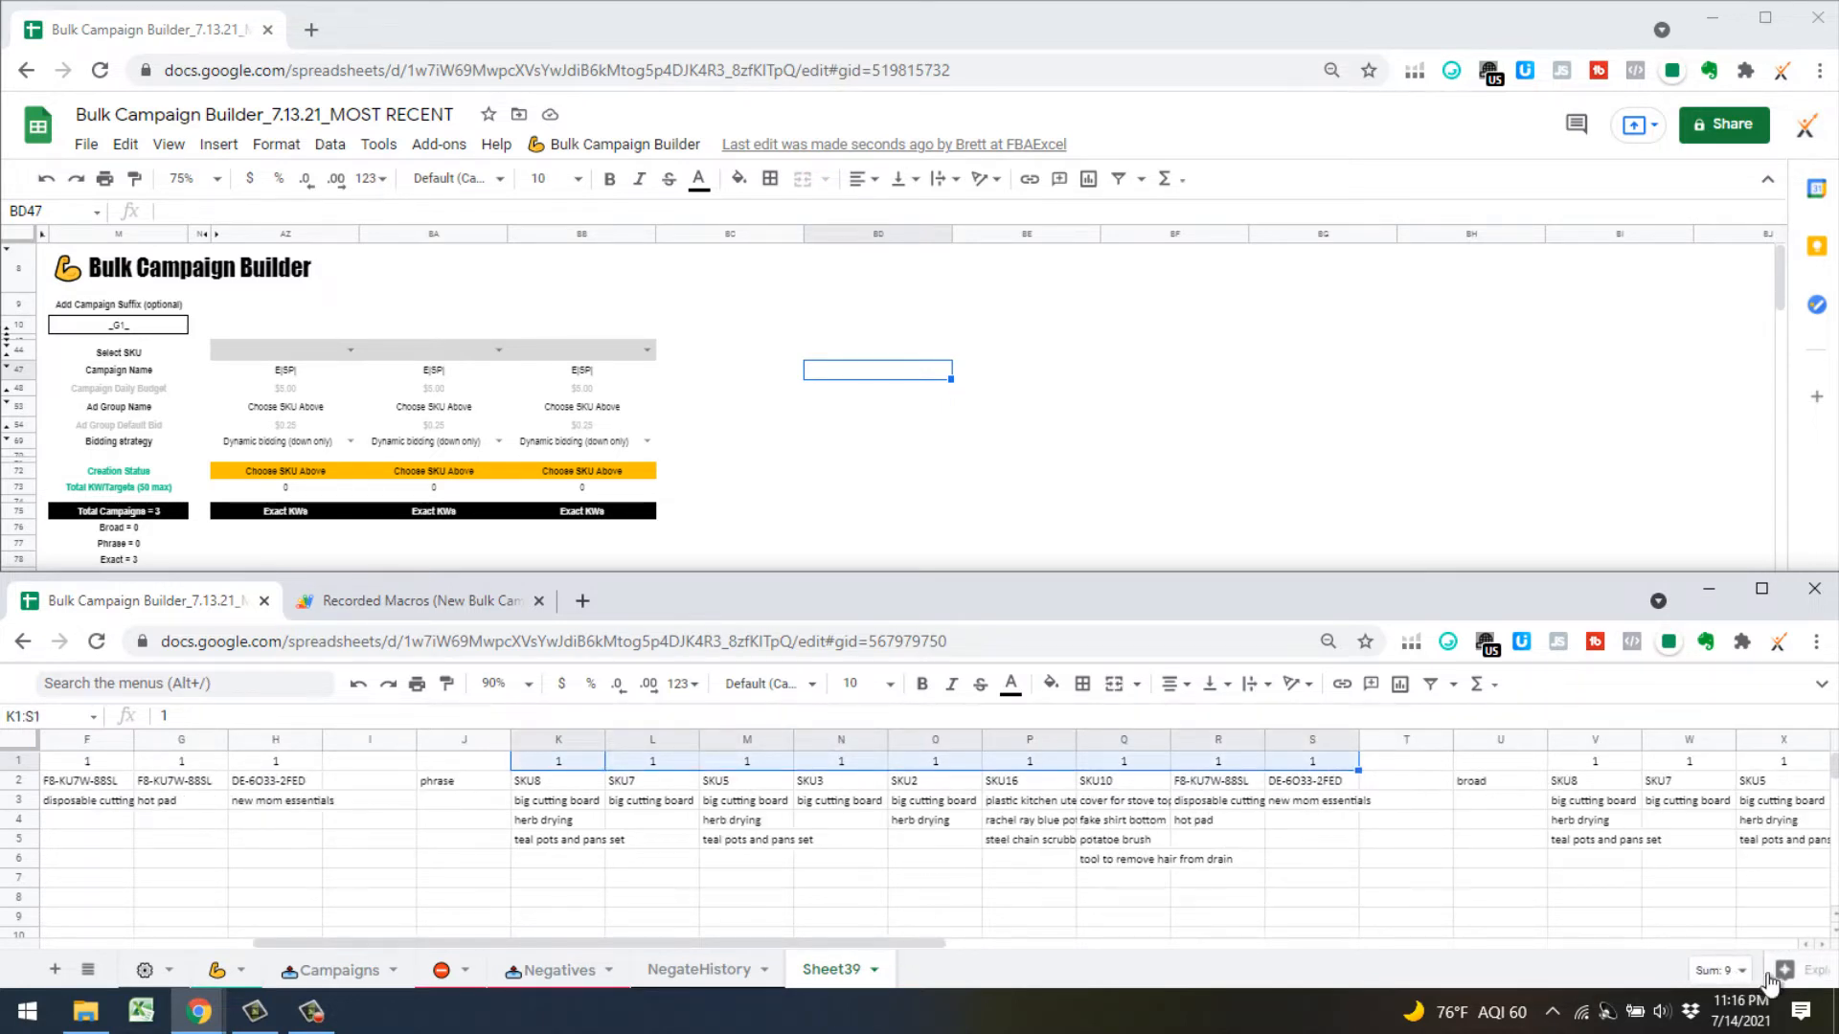
{"action": "left_click", "coordinate": [617, 145]}
{"action": "mouse_move", "coordinate": [761, 264]}
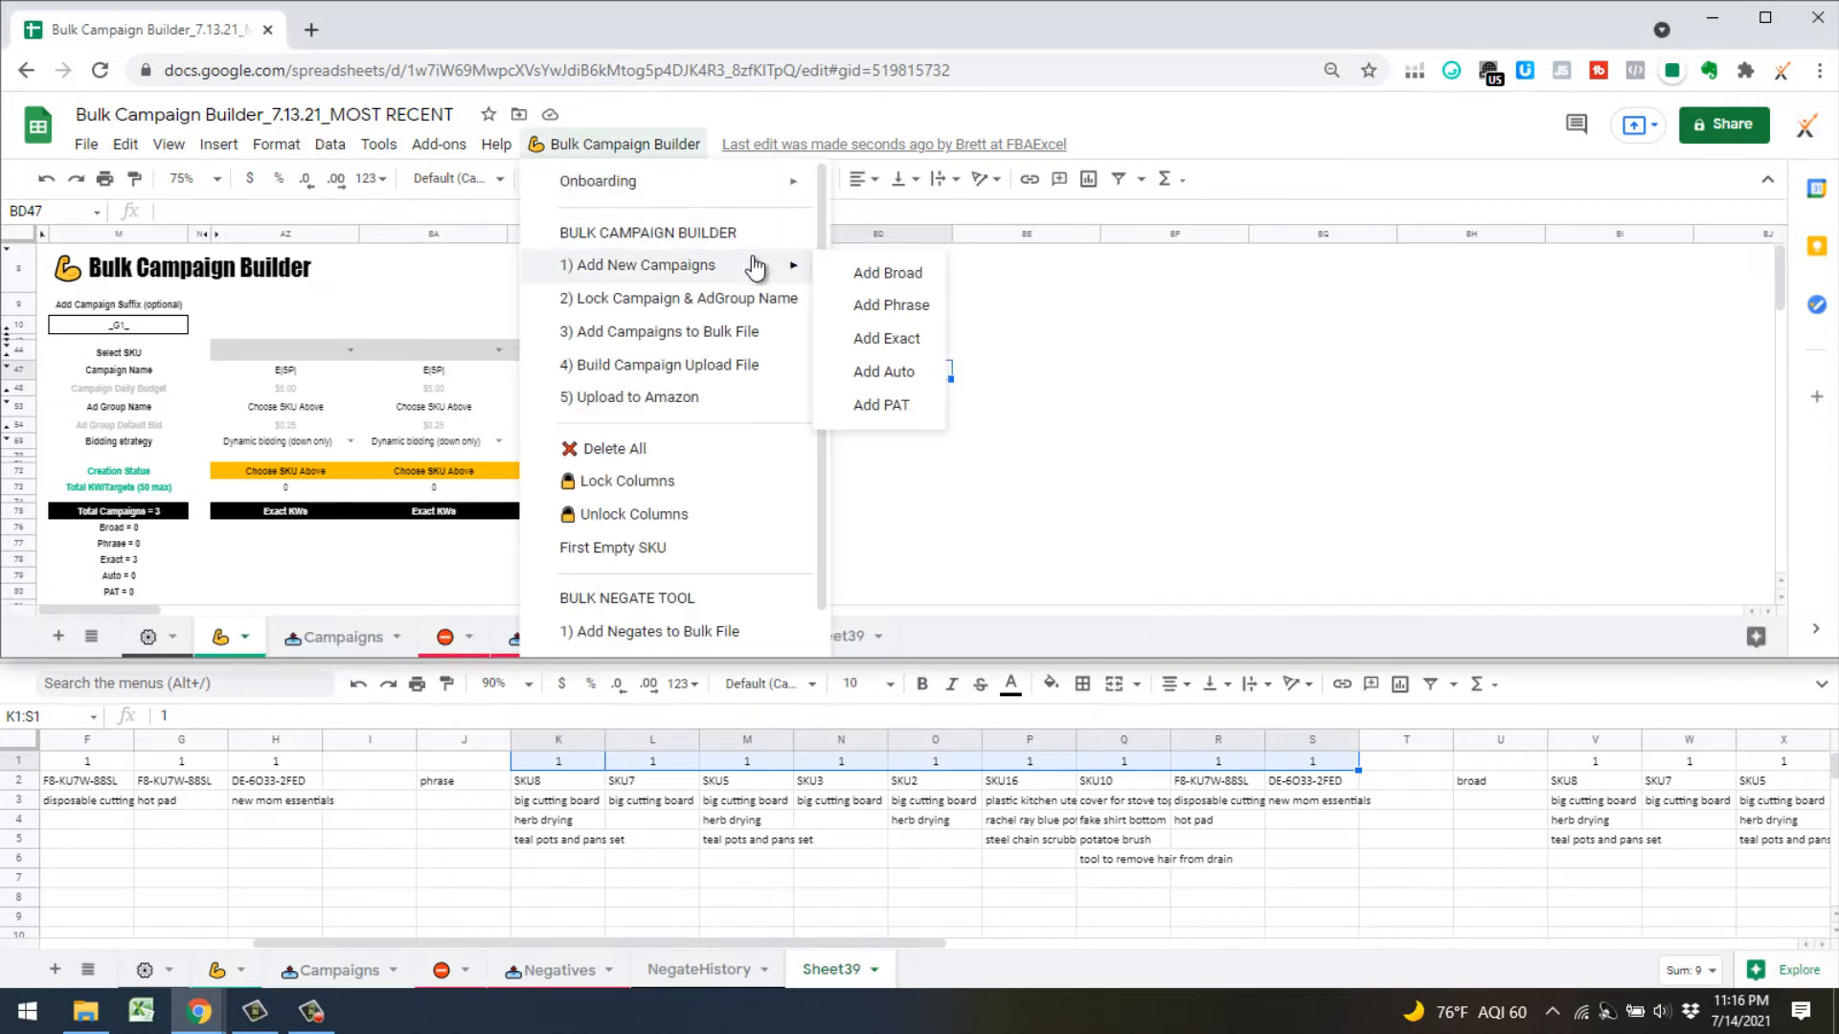
{"action": "left_click", "coordinate": [889, 304]}
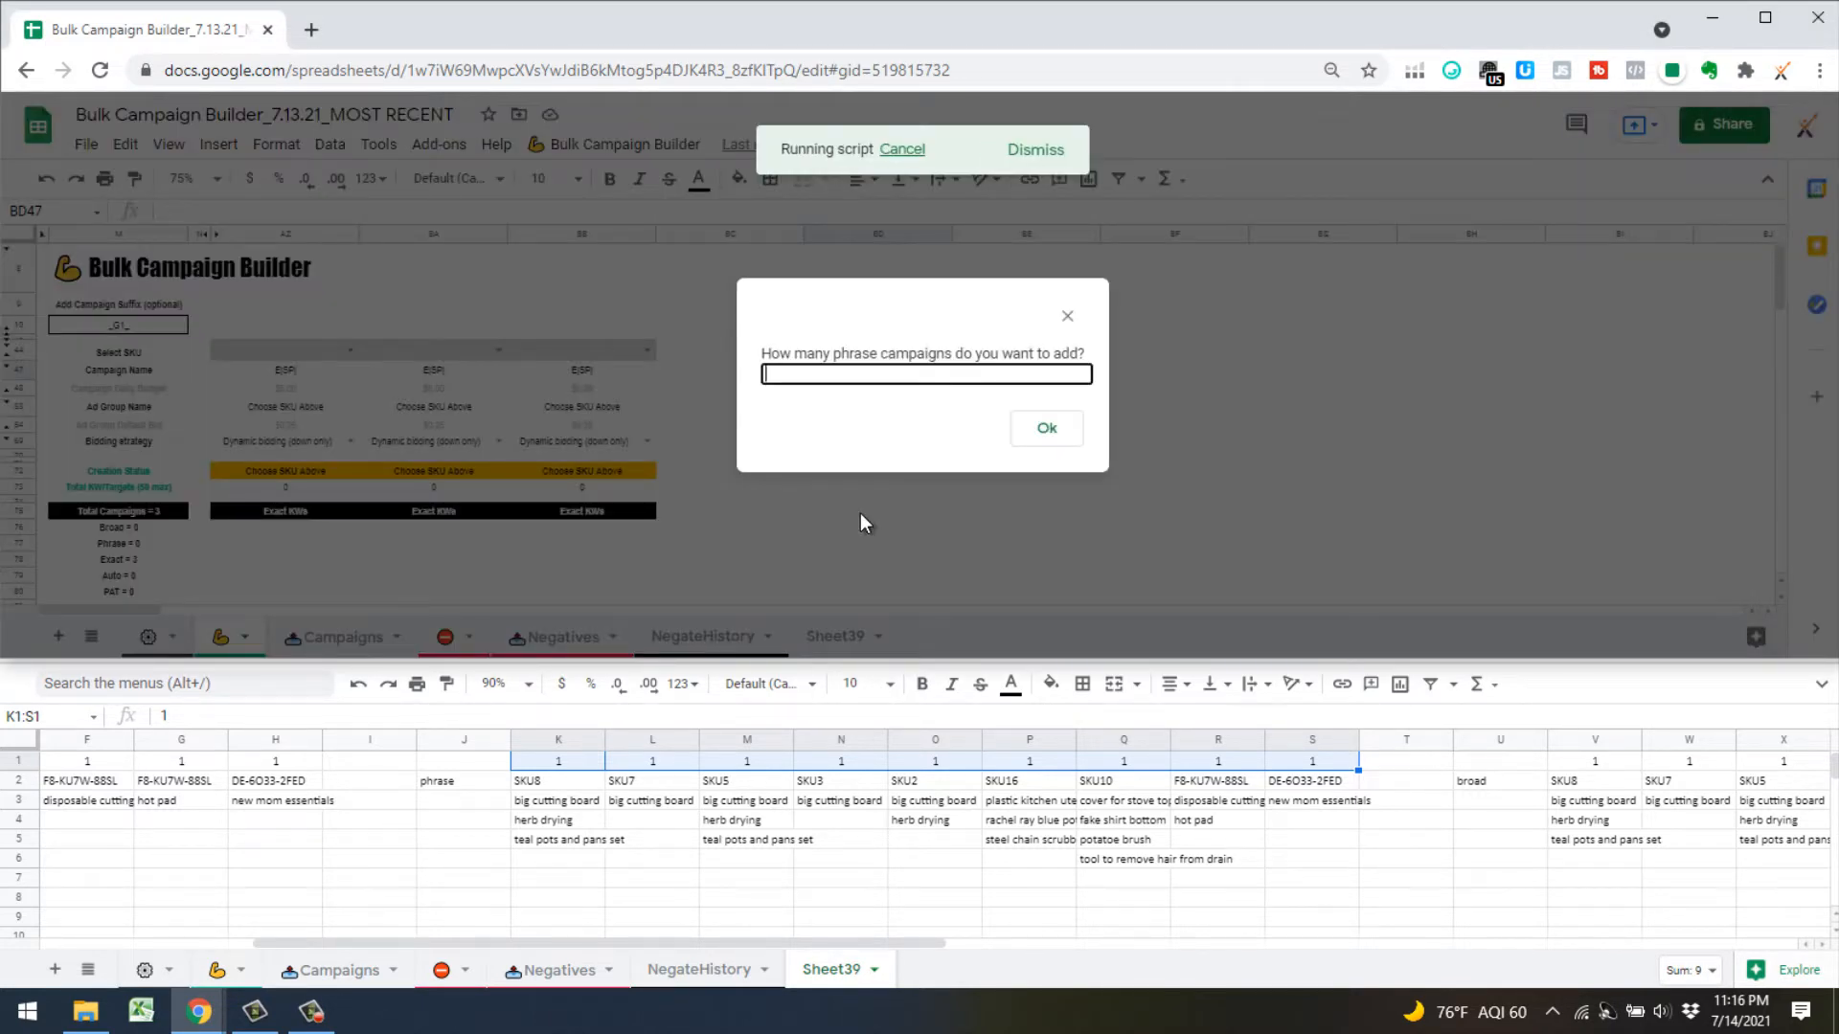
{"action": "type", "text": "9"}
{"action": "left_click", "coordinate": [1044, 431]}
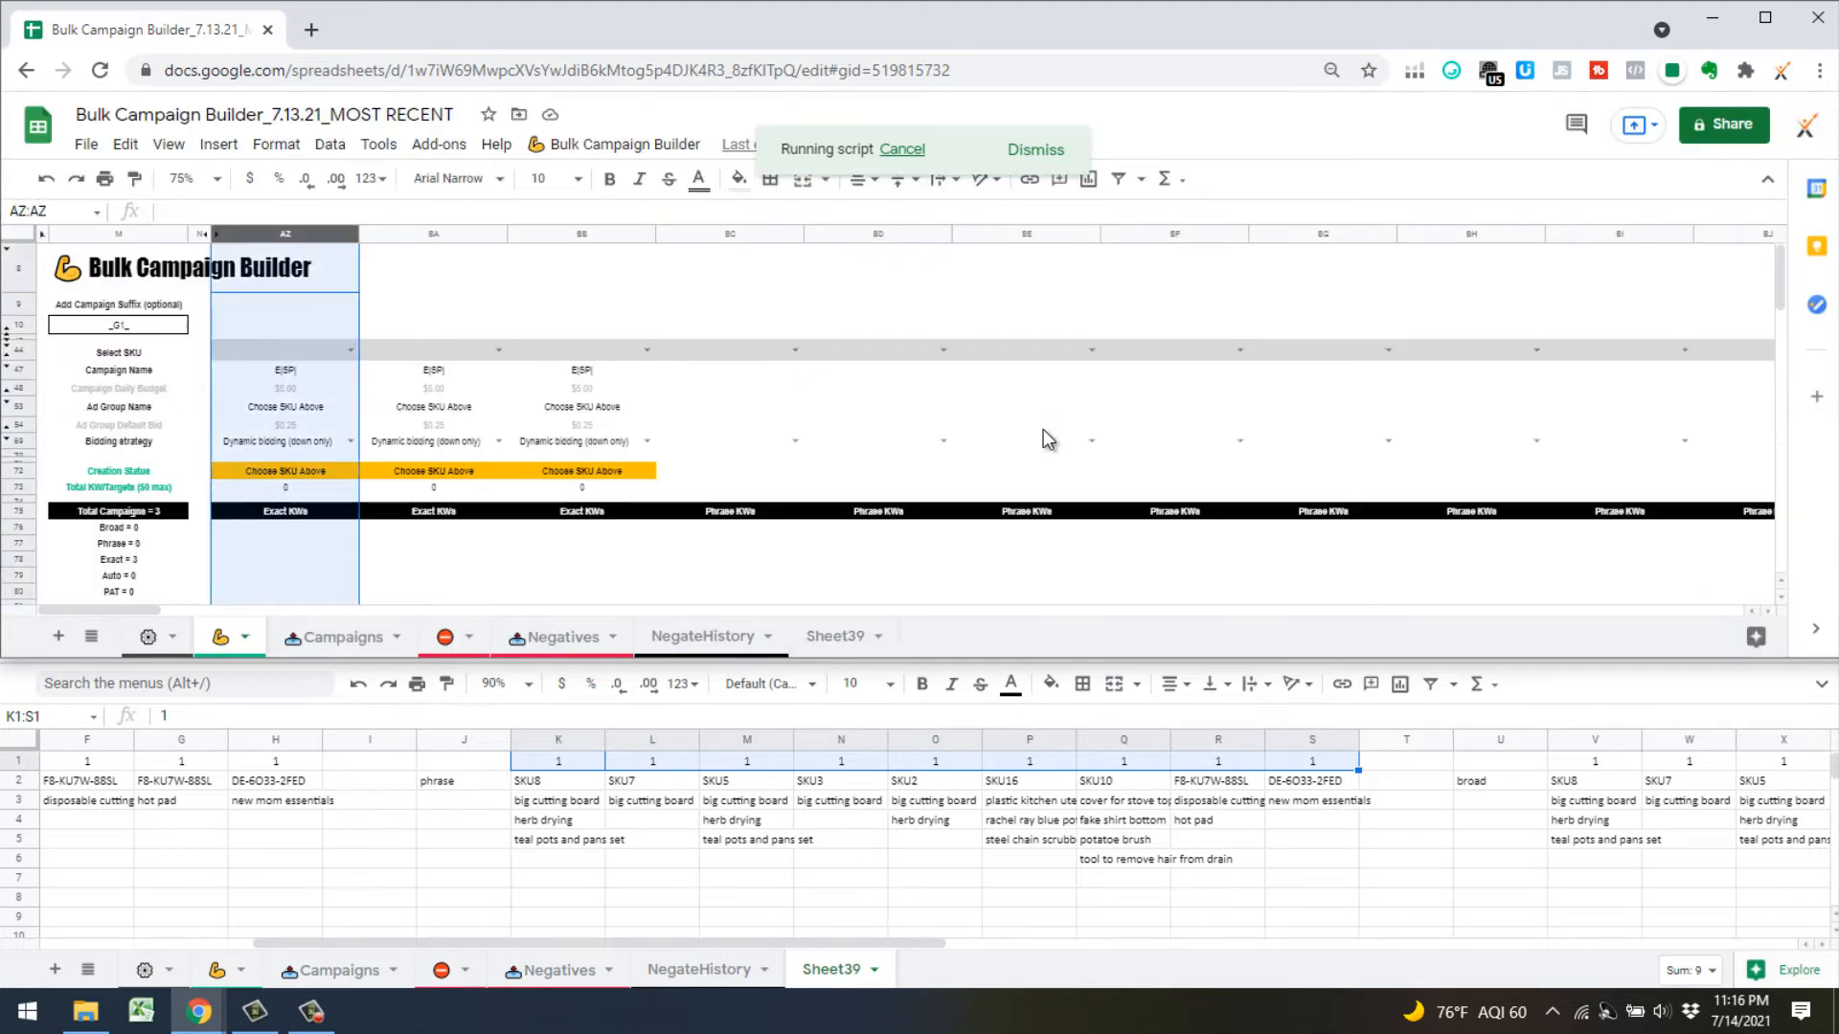
Total the broad markers in V1:AD1 of Sheet39 and add 9 new broad campaigns to the builder sheet
{"action": "left_click", "coordinate": [1400, 943]}
{"action": "left_click_drag", "start_coordinate": [877, 946], "coordinate": [1222, 925]}
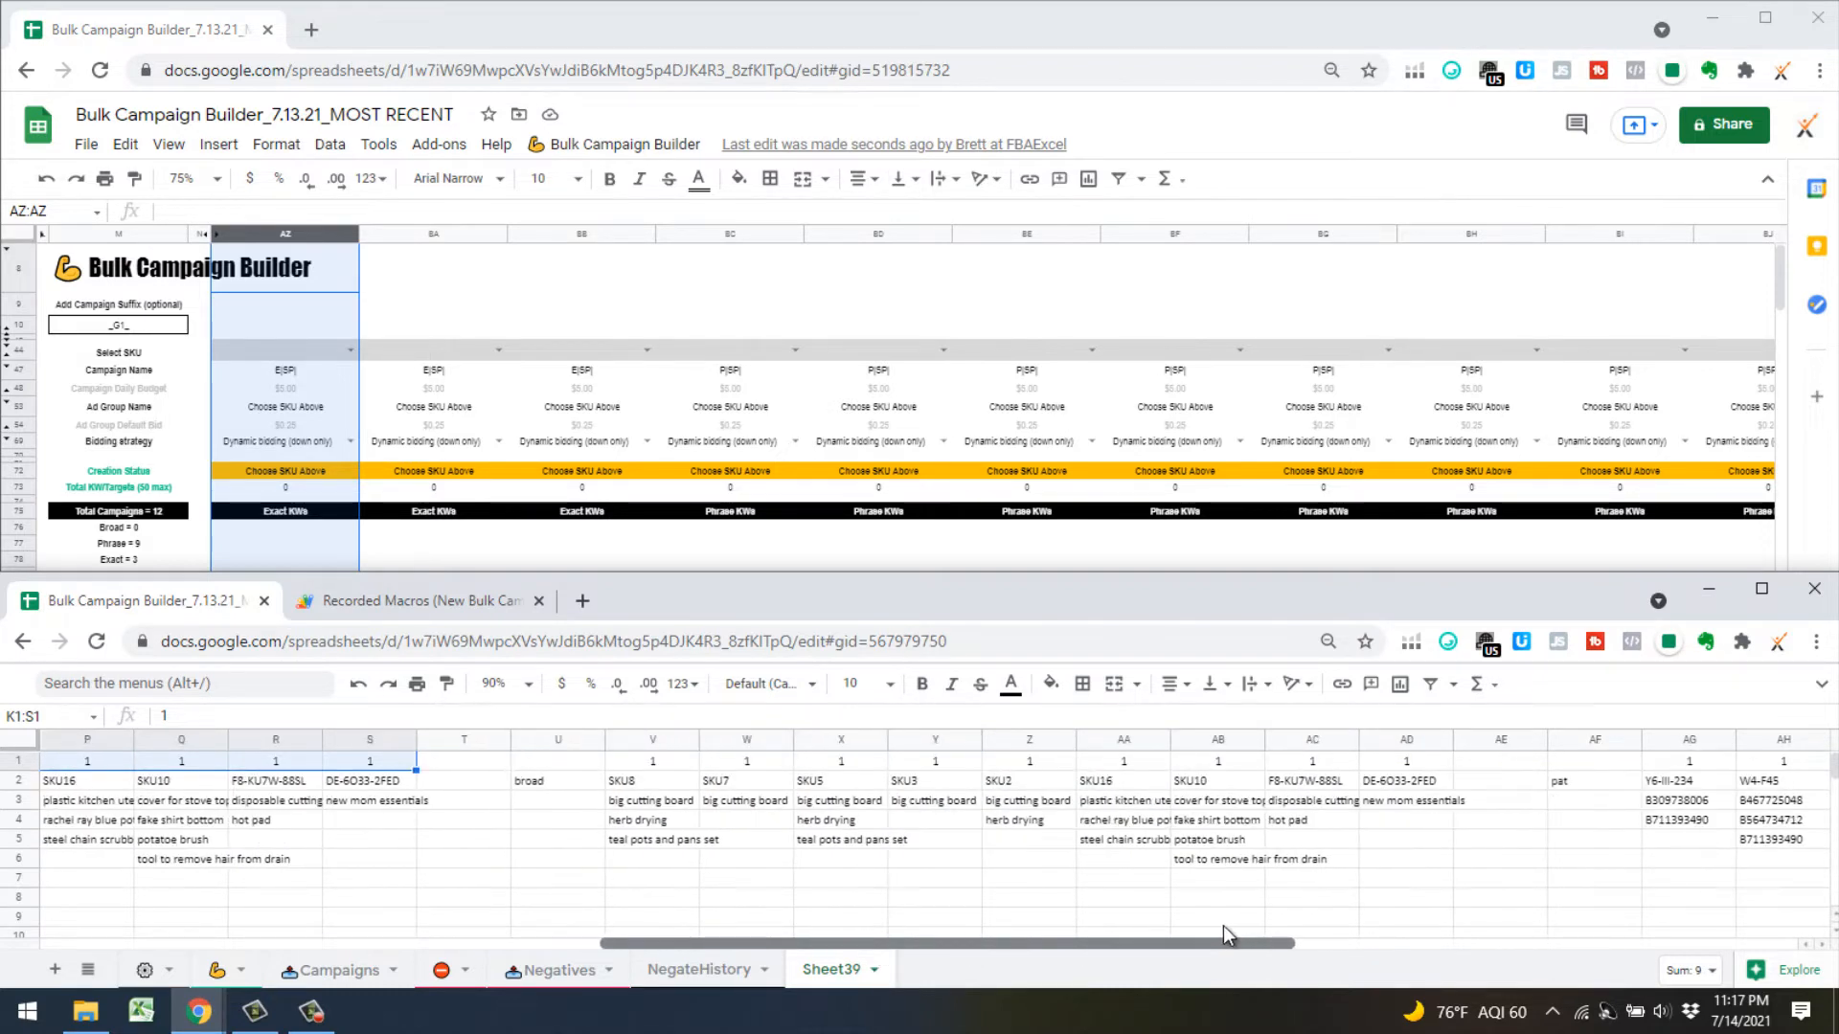
{"action": "left_click", "coordinate": [659, 766]}
{"action": "left_click", "coordinate": [1416, 766], "text": "shift"}
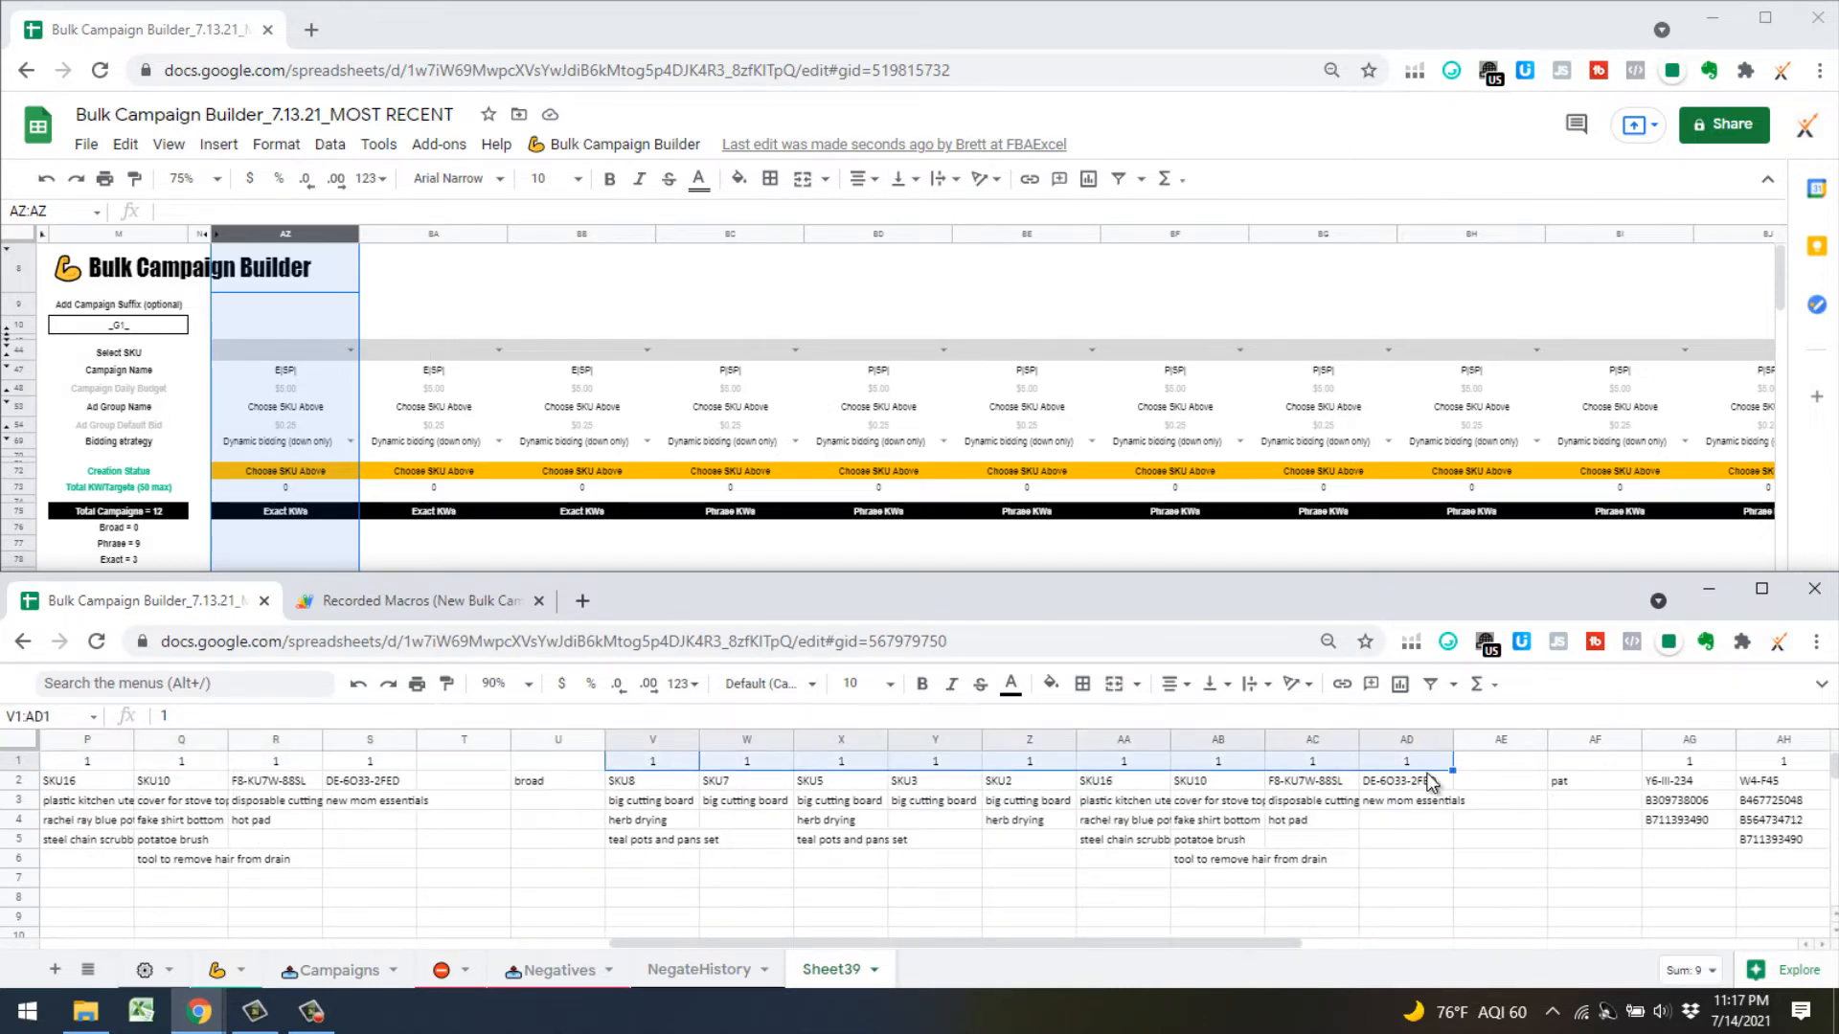
{"action": "left_click", "coordinate": [625, 144]}
{"action": "mouse_move", "coordinate": [683, 281]}
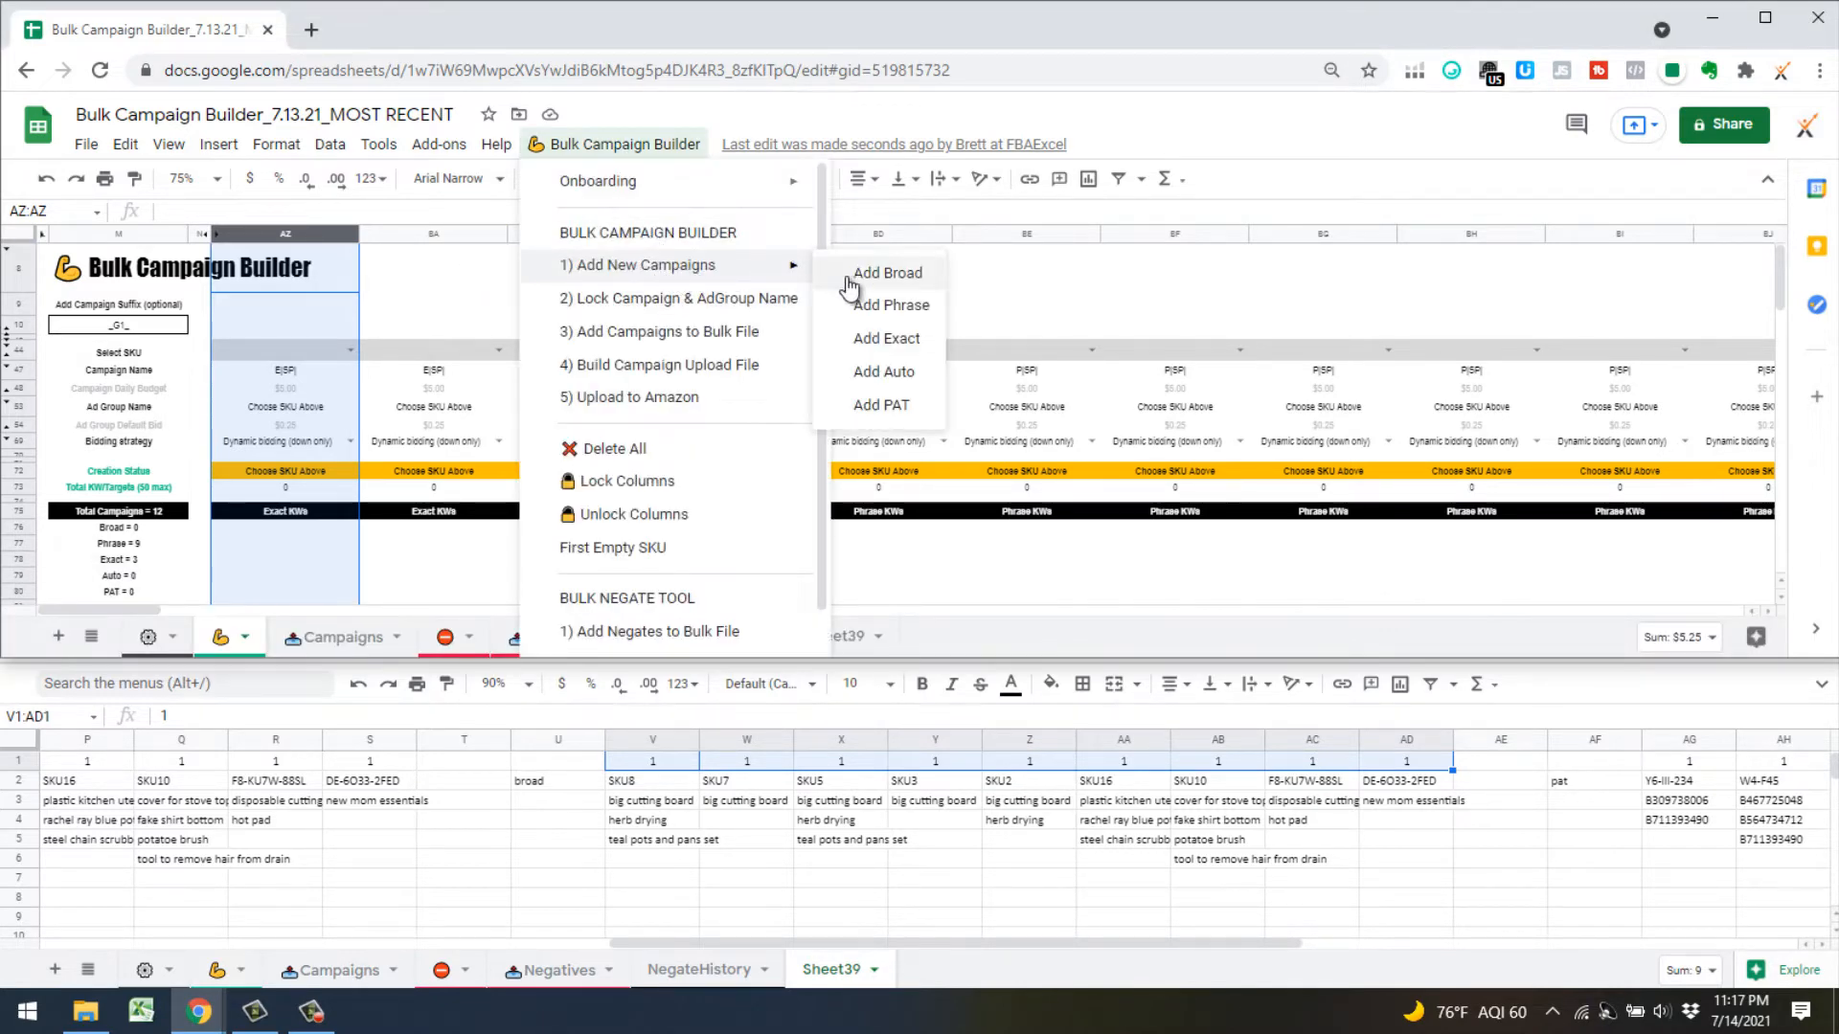
{"action": "left_click", "coordinate": [886, 282]}
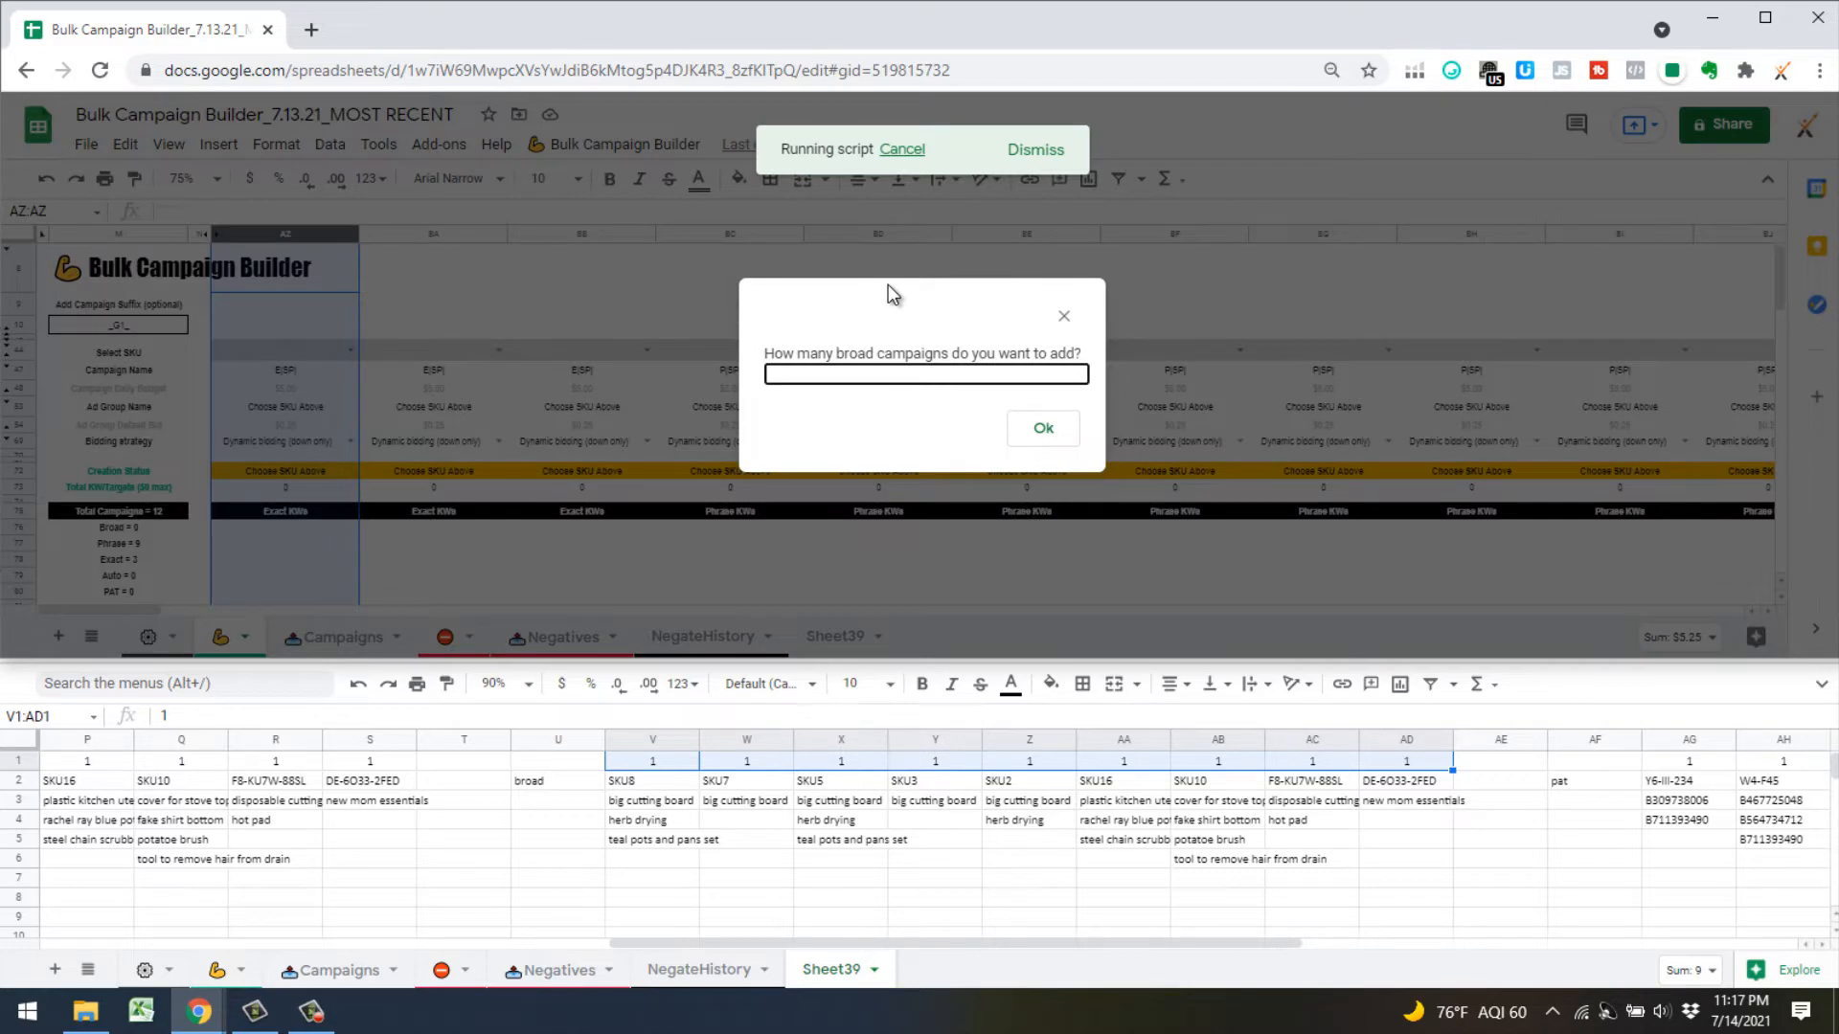
{"action": "type", "text": "9"}
{"action": "left_click", "coordinate": [1045, 431]}
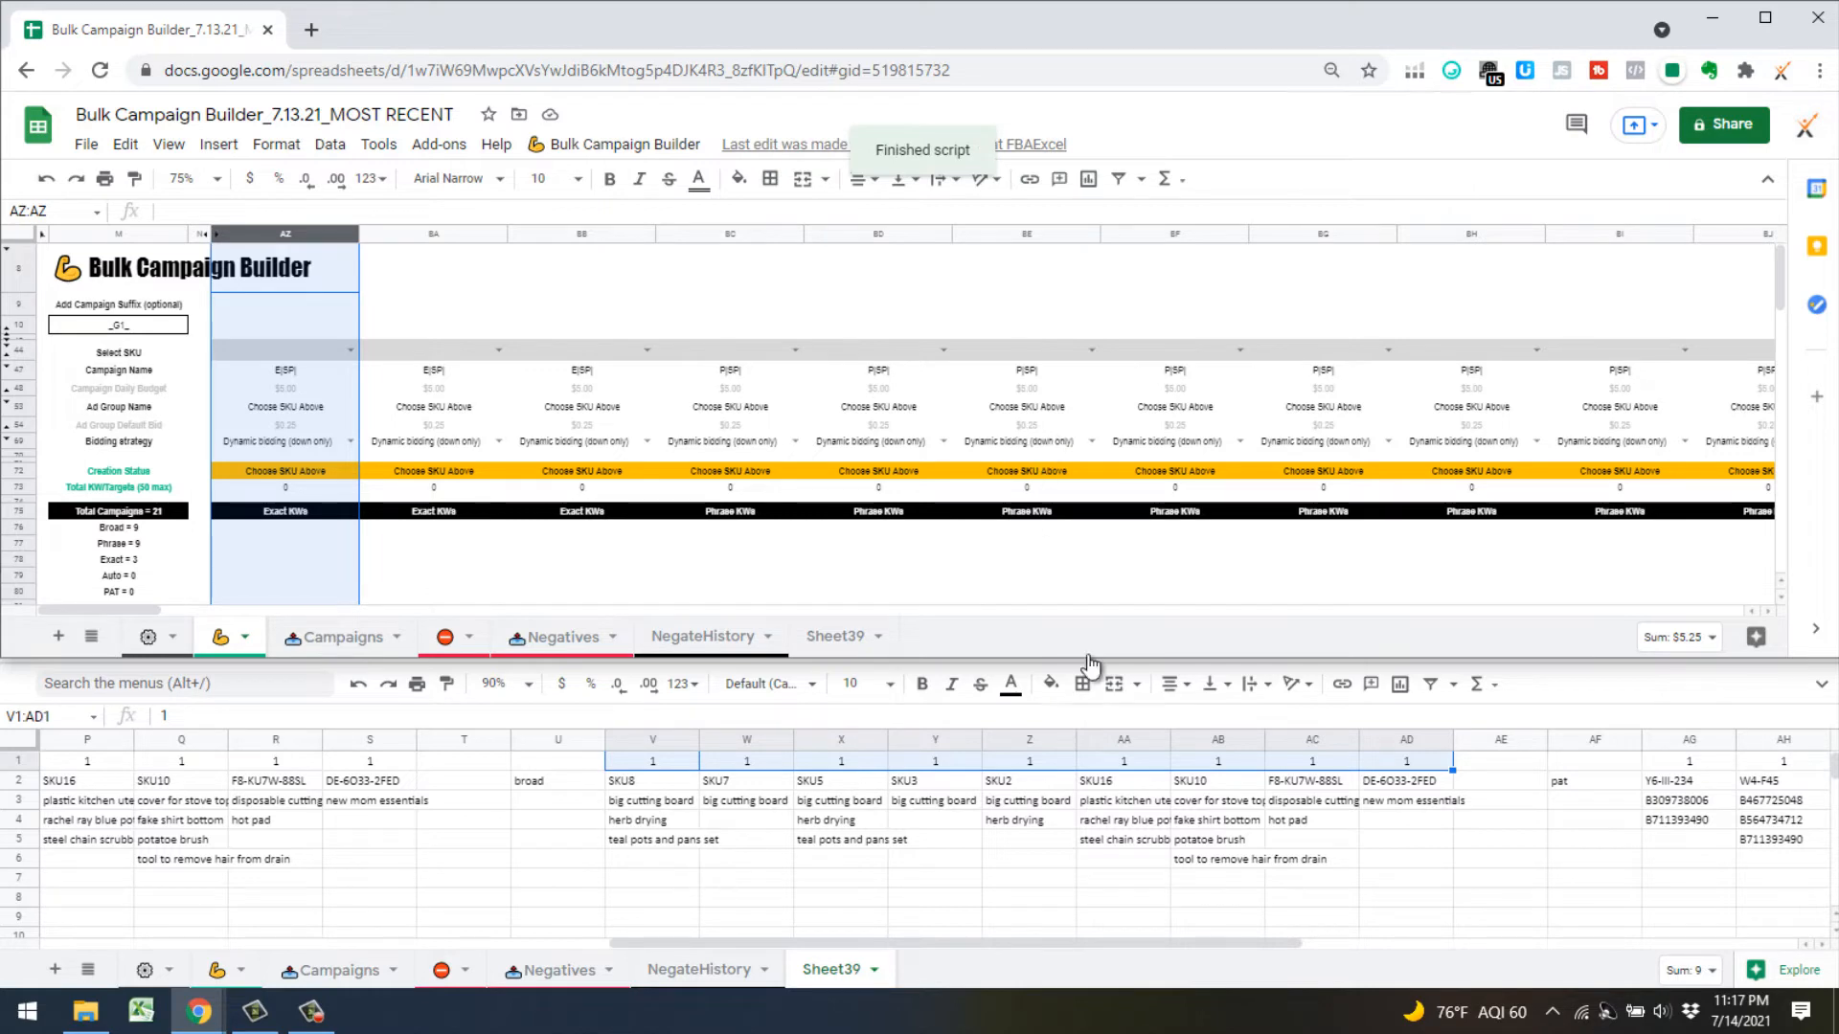
Total the PAT markers in AG1:AV1 of Sheet39 and add 16 new PAT campaigns to the builder sheet
{"action": "left_click", "coordinate": [1212, 900]}
{"action": "left_click_drag", "start_coordinate": [1244, 944], "coordinate": [1741, 915]}
{"action": "left_click", "coordinate": [285, 764]}
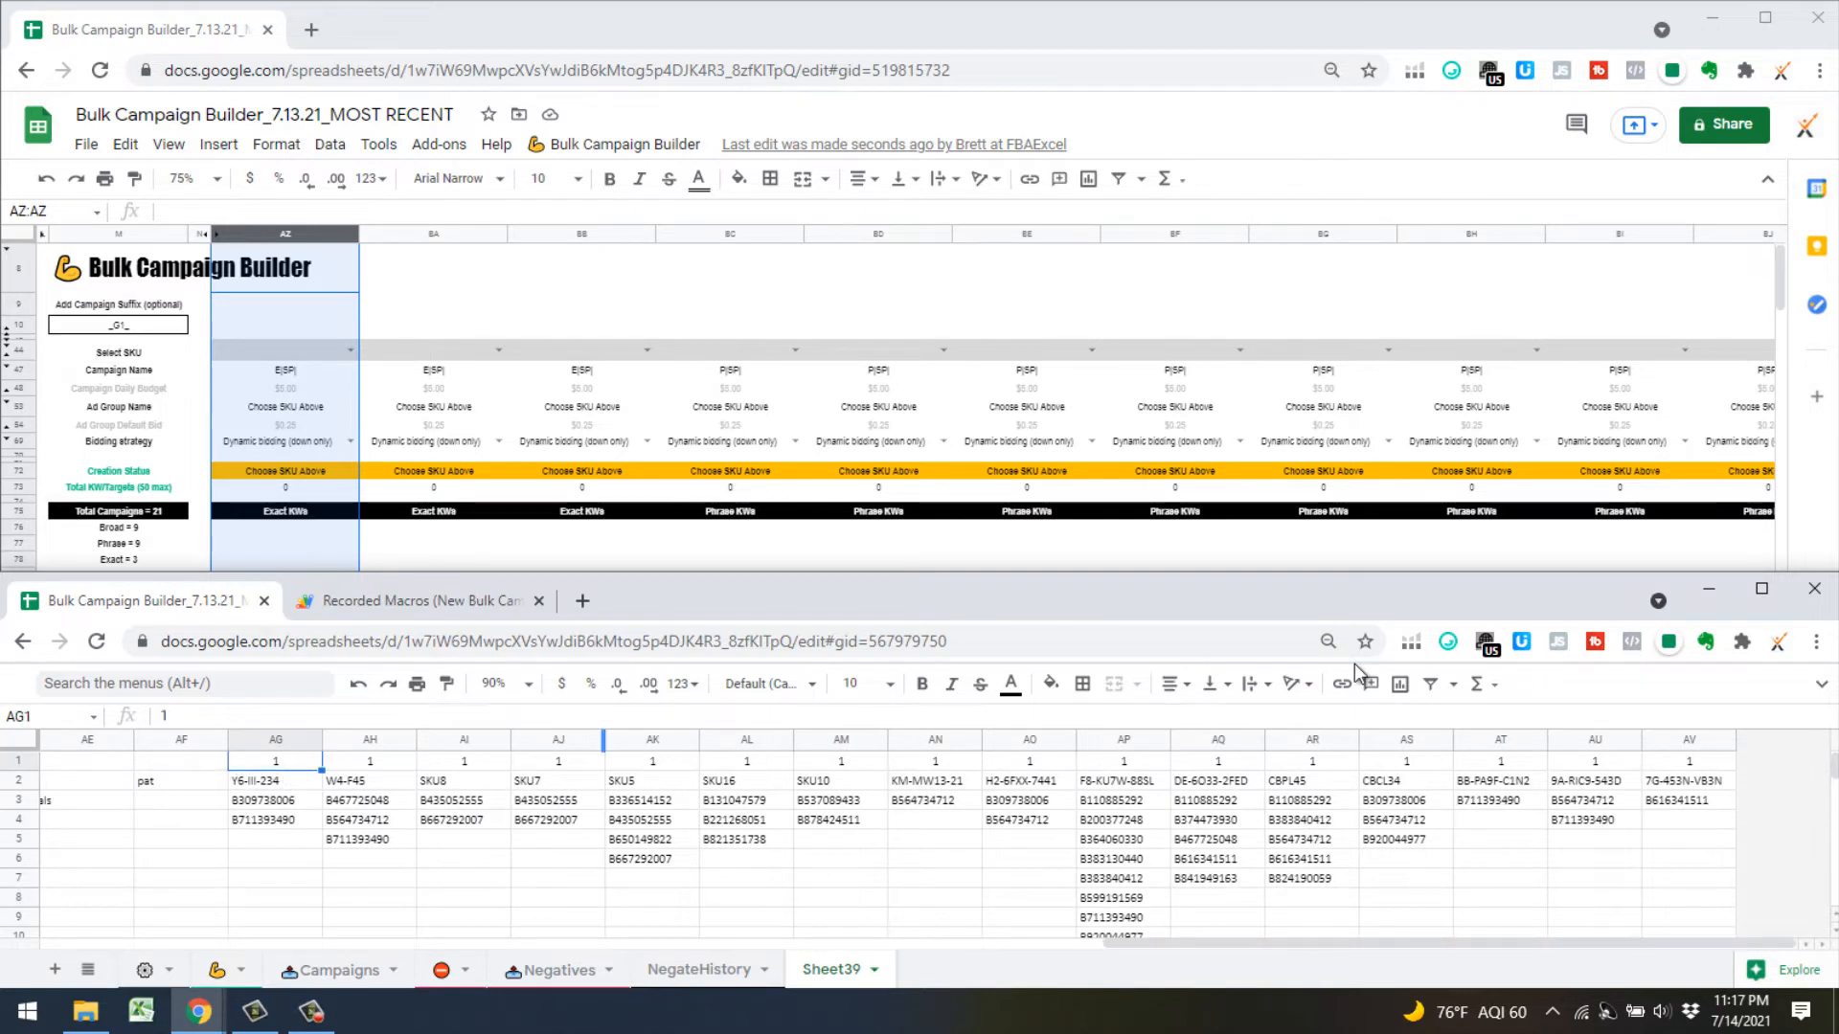
{"action": "left_click", "coordinate": [1683, 766], "text": "shift"}
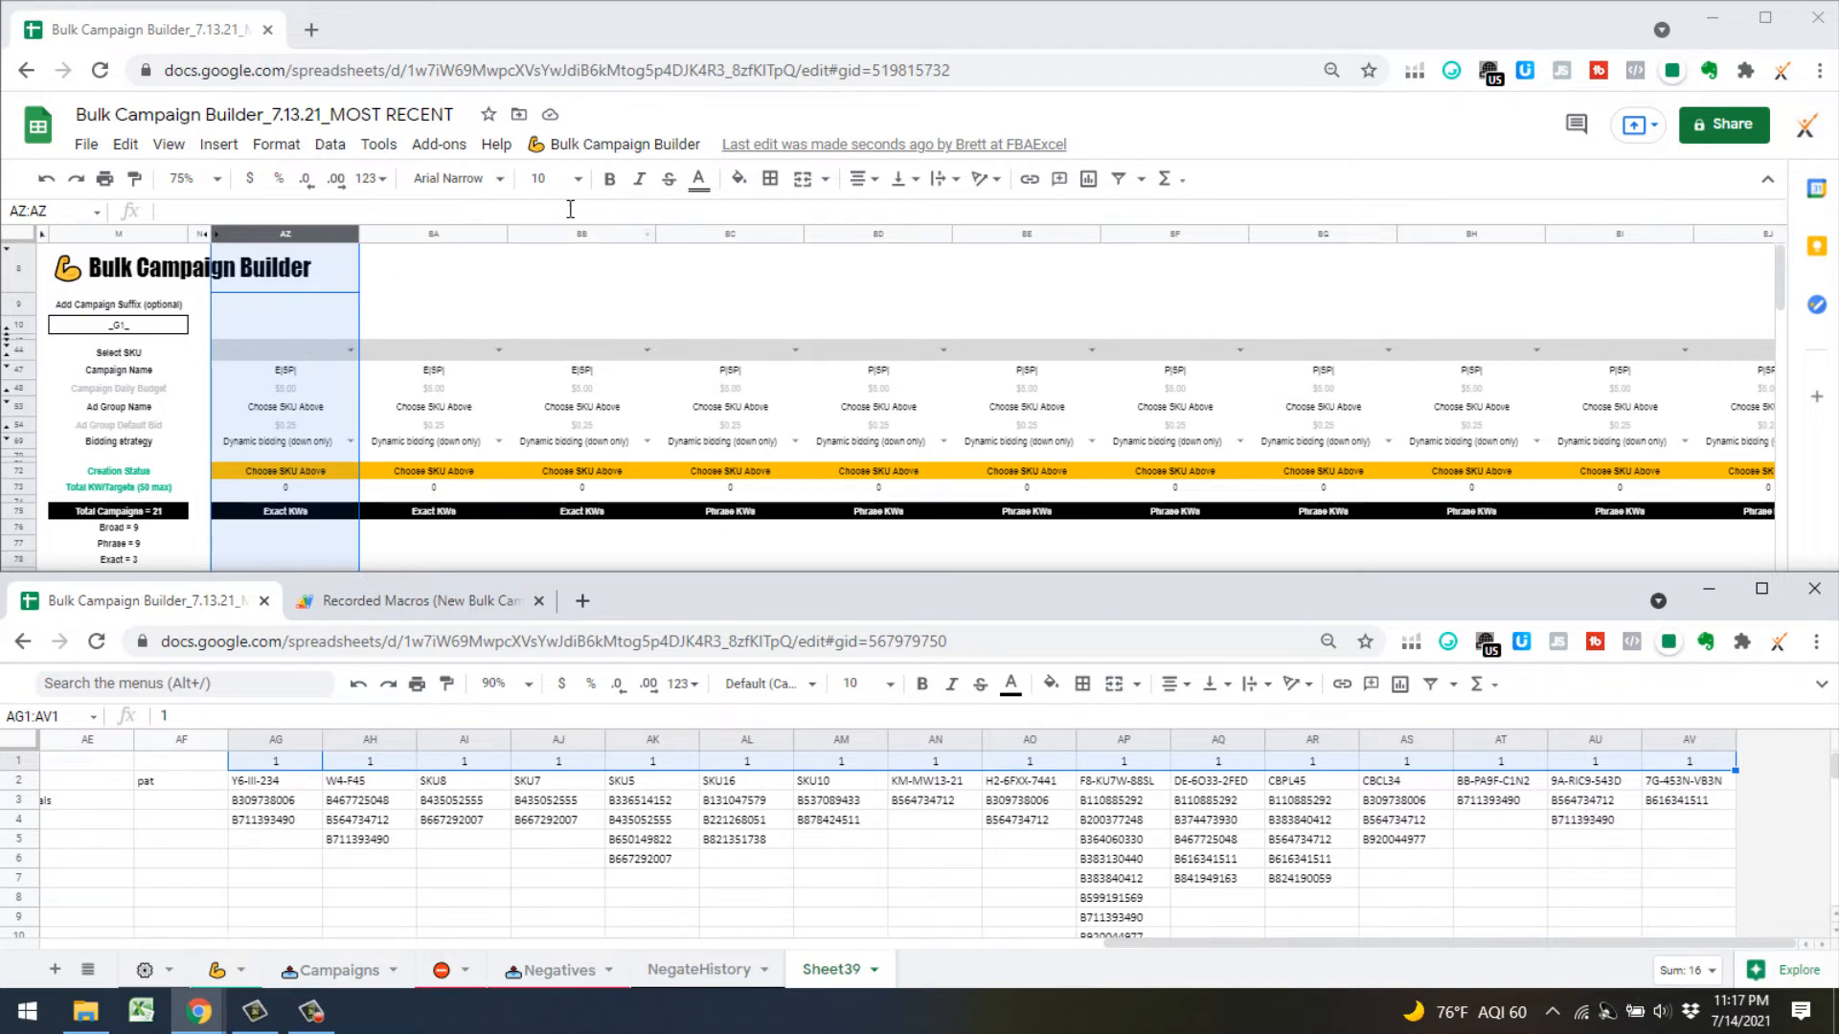
{"action": "left_click", "coordinate": [617, 145]}
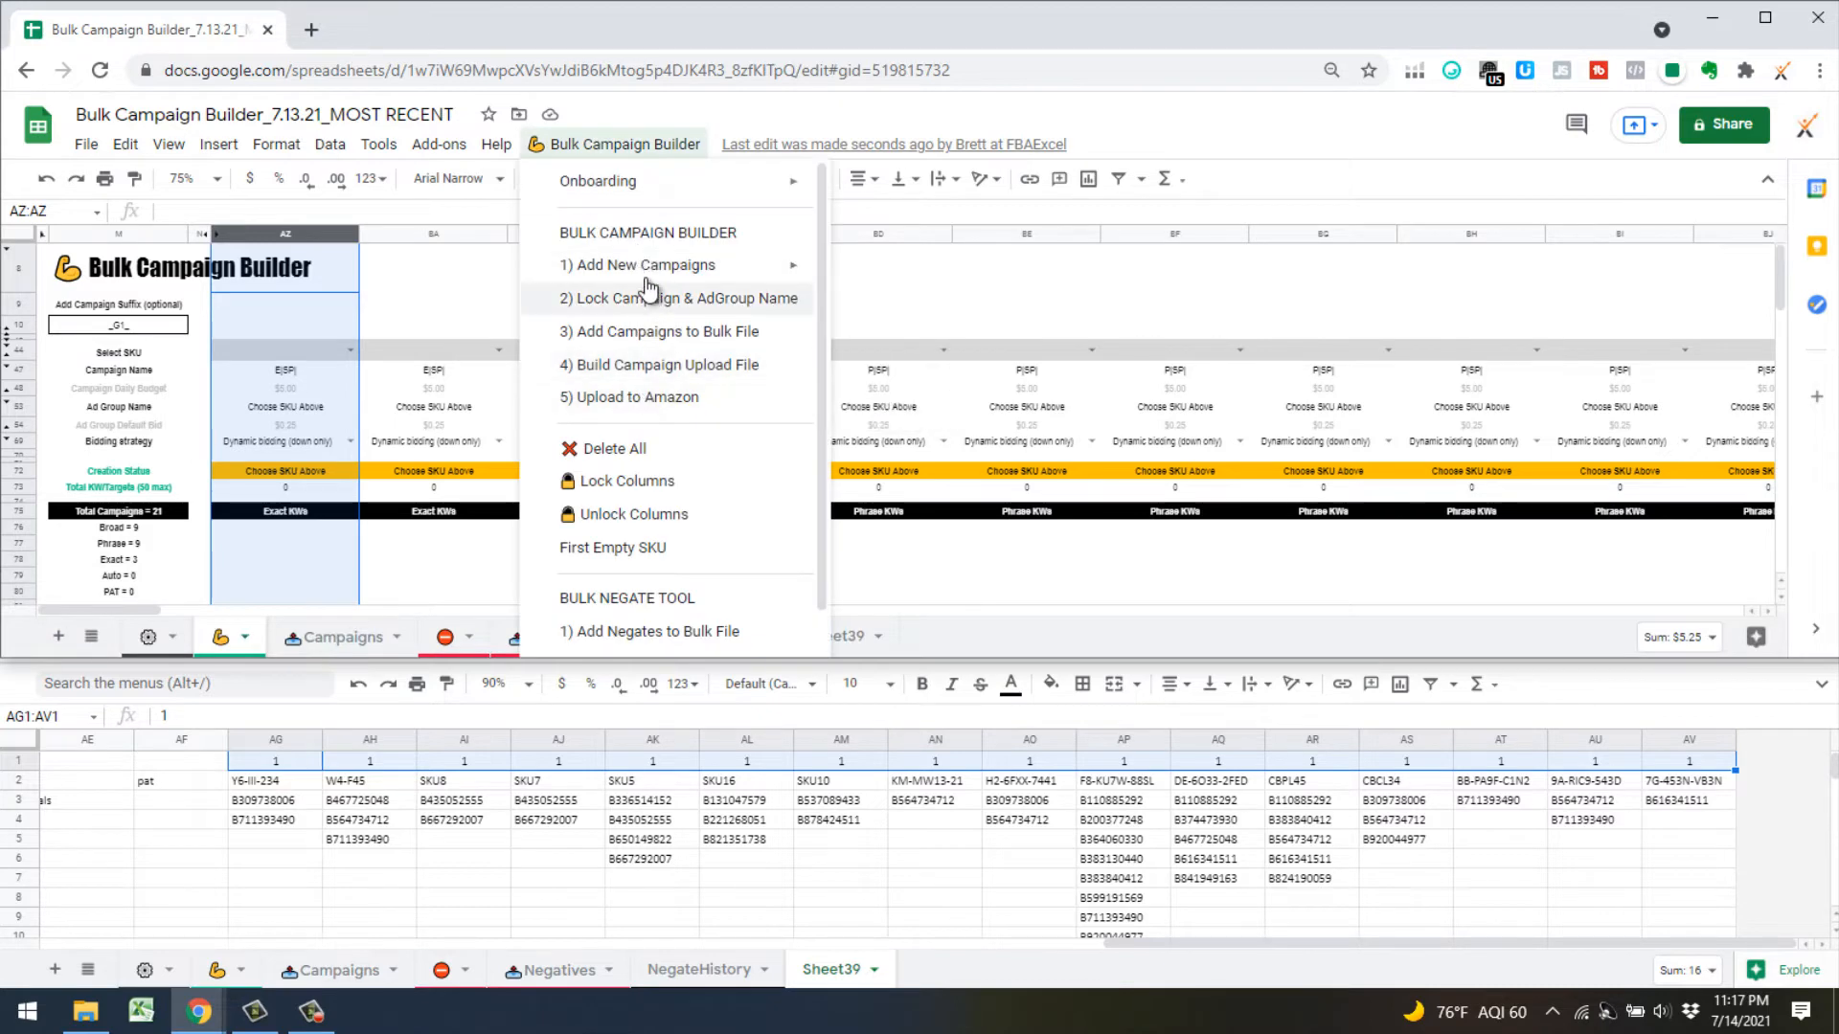
{"action": "mouse_move", "coordinate": [647, 273]}
{"action": "left_click", "coordinate": [922, 408]}
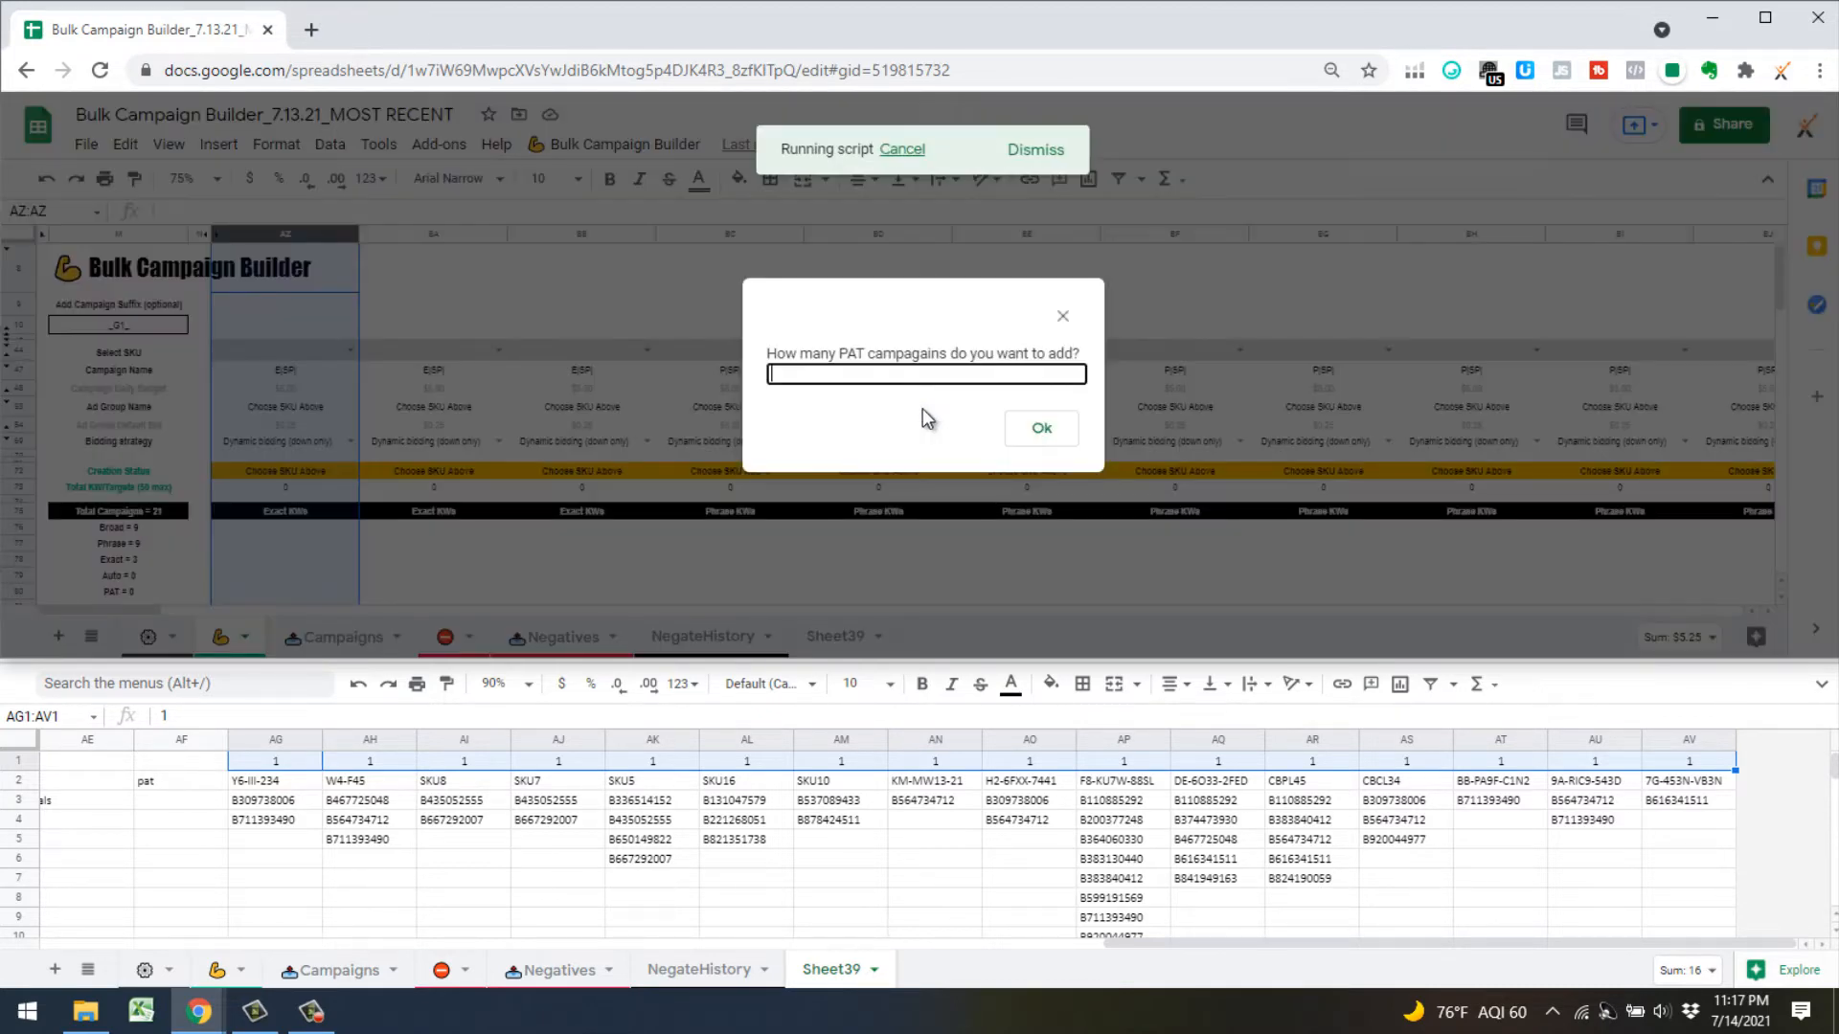
{"action": "type", "text": "16"}
{"action": "left_click", "coordinate": [1024, 424]}
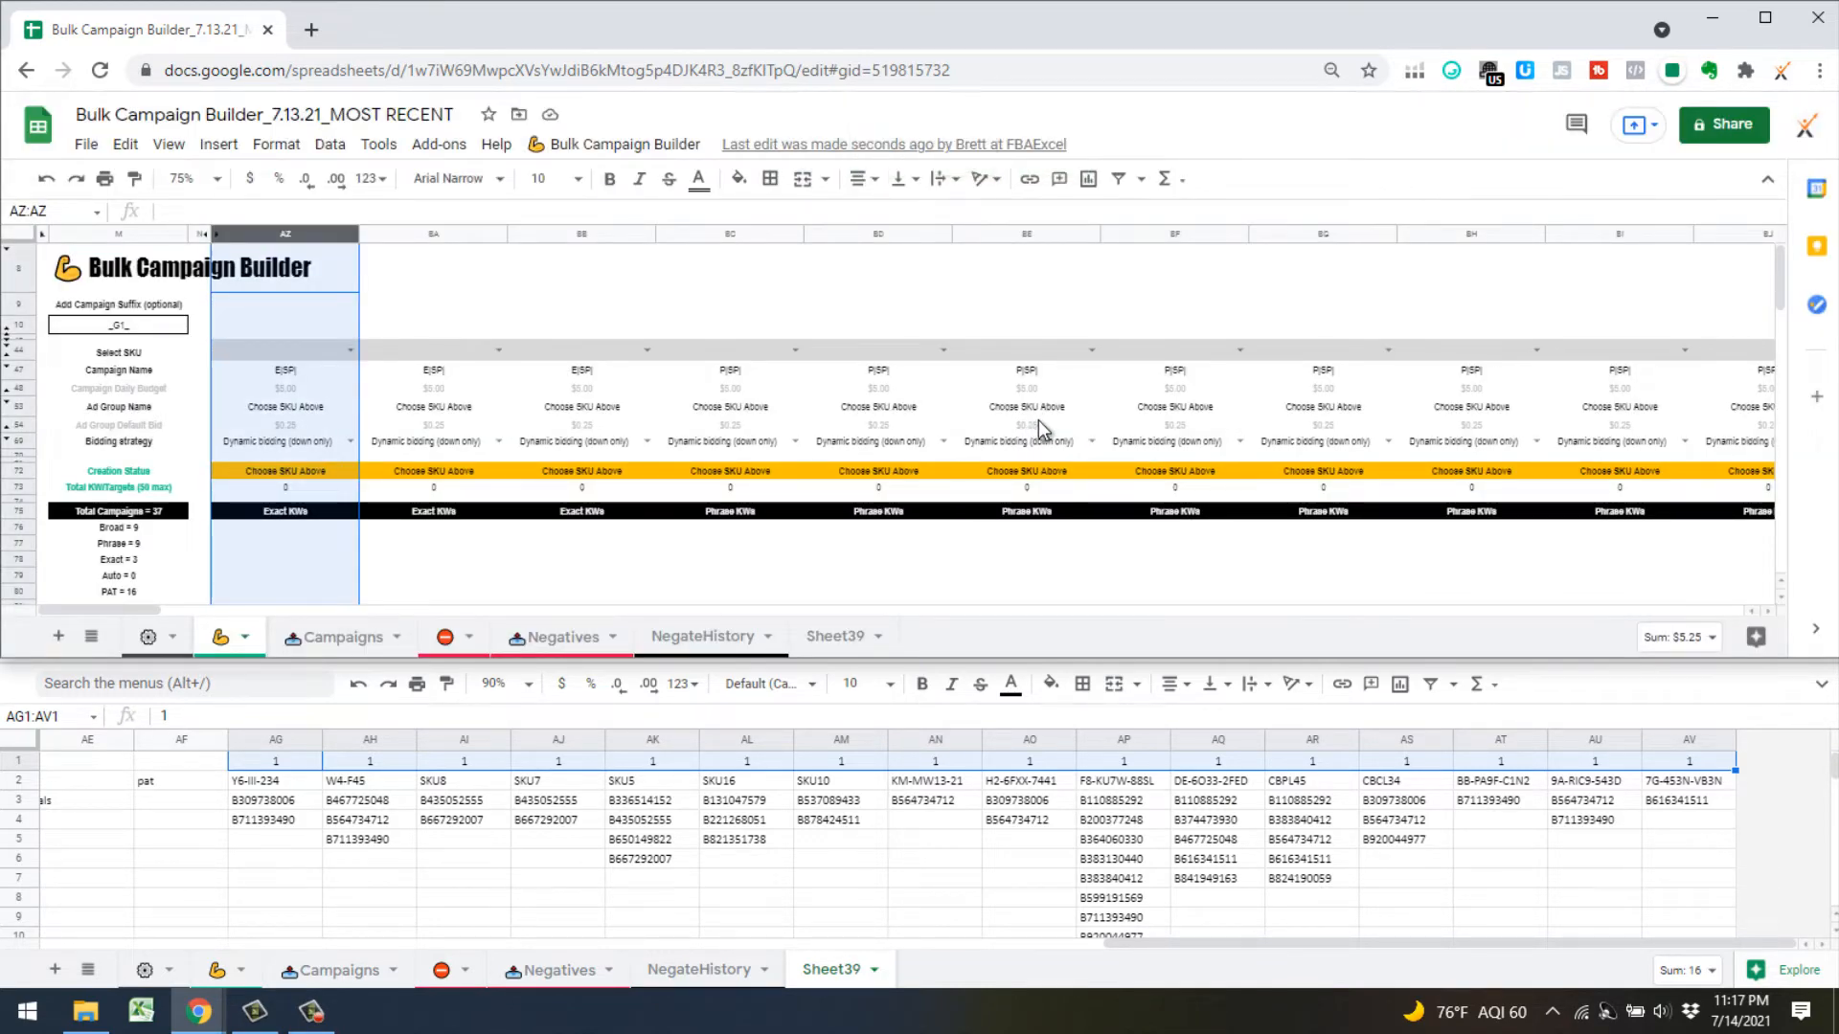
{"action": "left_click", "coordinate": [623, 308]}
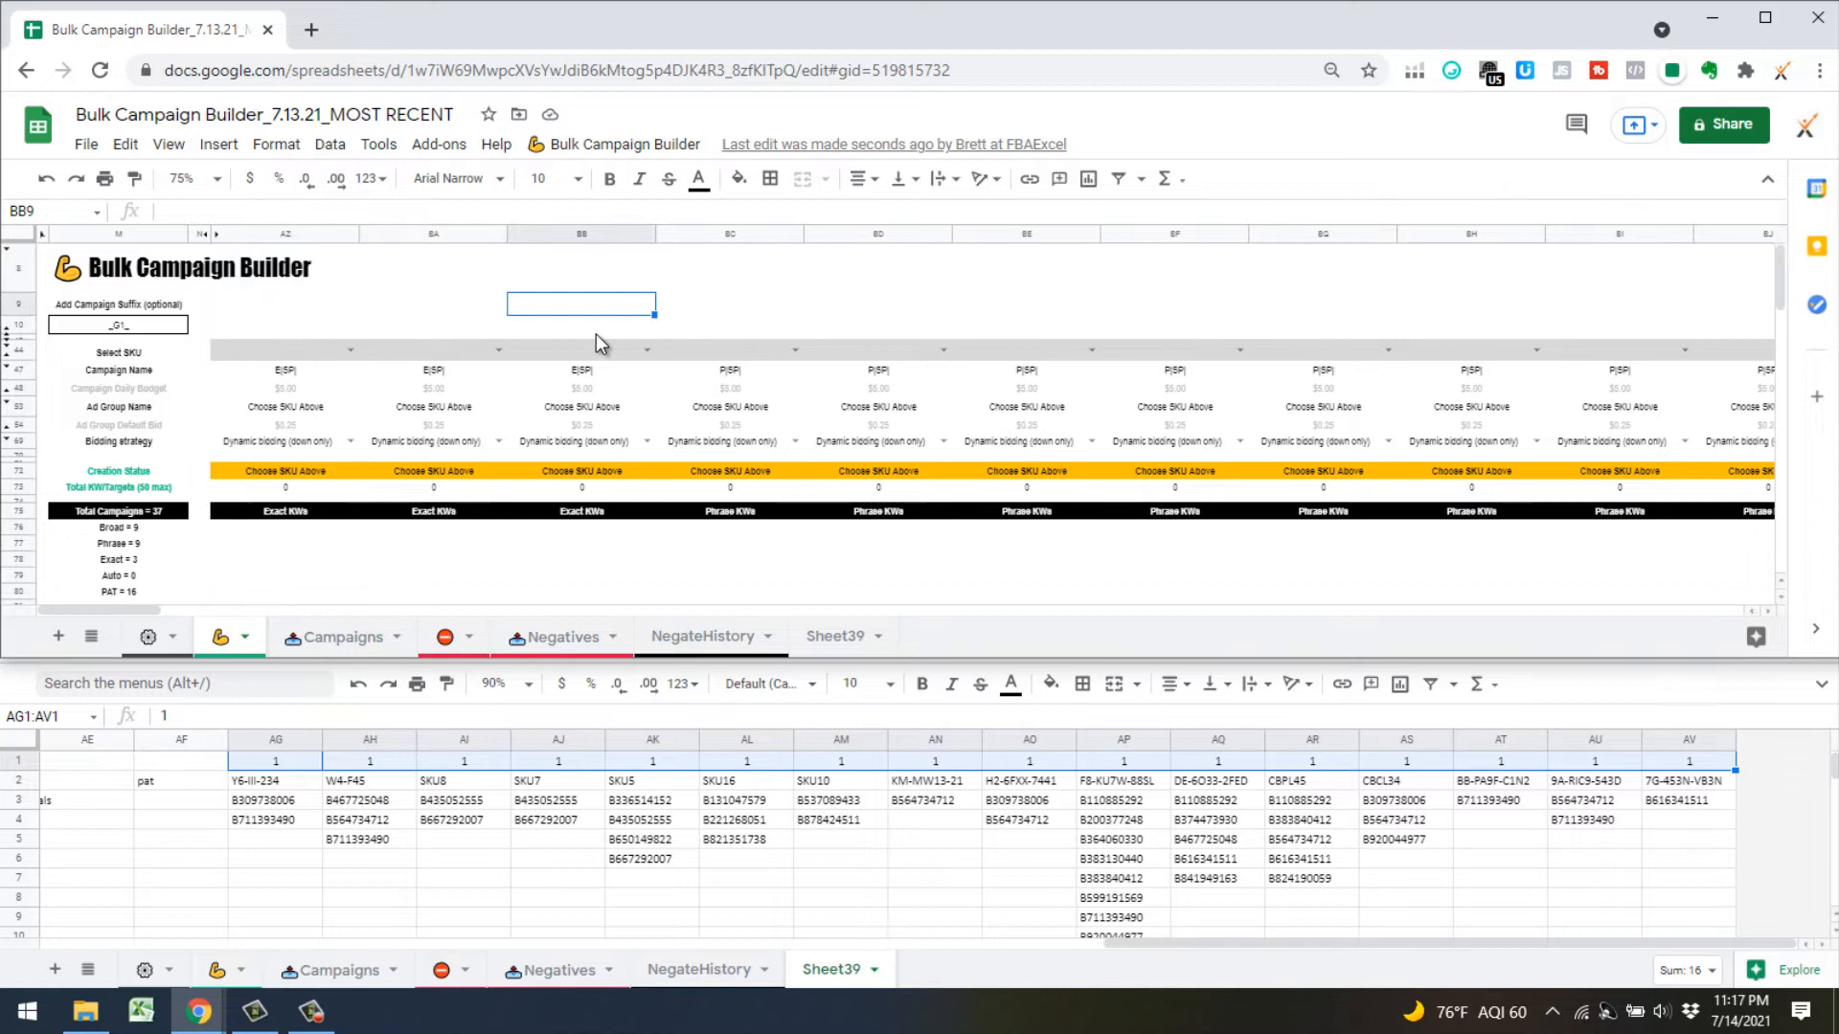
Copy the exact SKUs from F2:H2 of Sheet39 into the Select SKU row of the three exact campaigns, starting at AZ44
{"action": "left_click", "coordinate": [682, 877]}
{"action": "left_click_drag", "start_coordinate": [802, 958], "coordinate": [255, 955]}
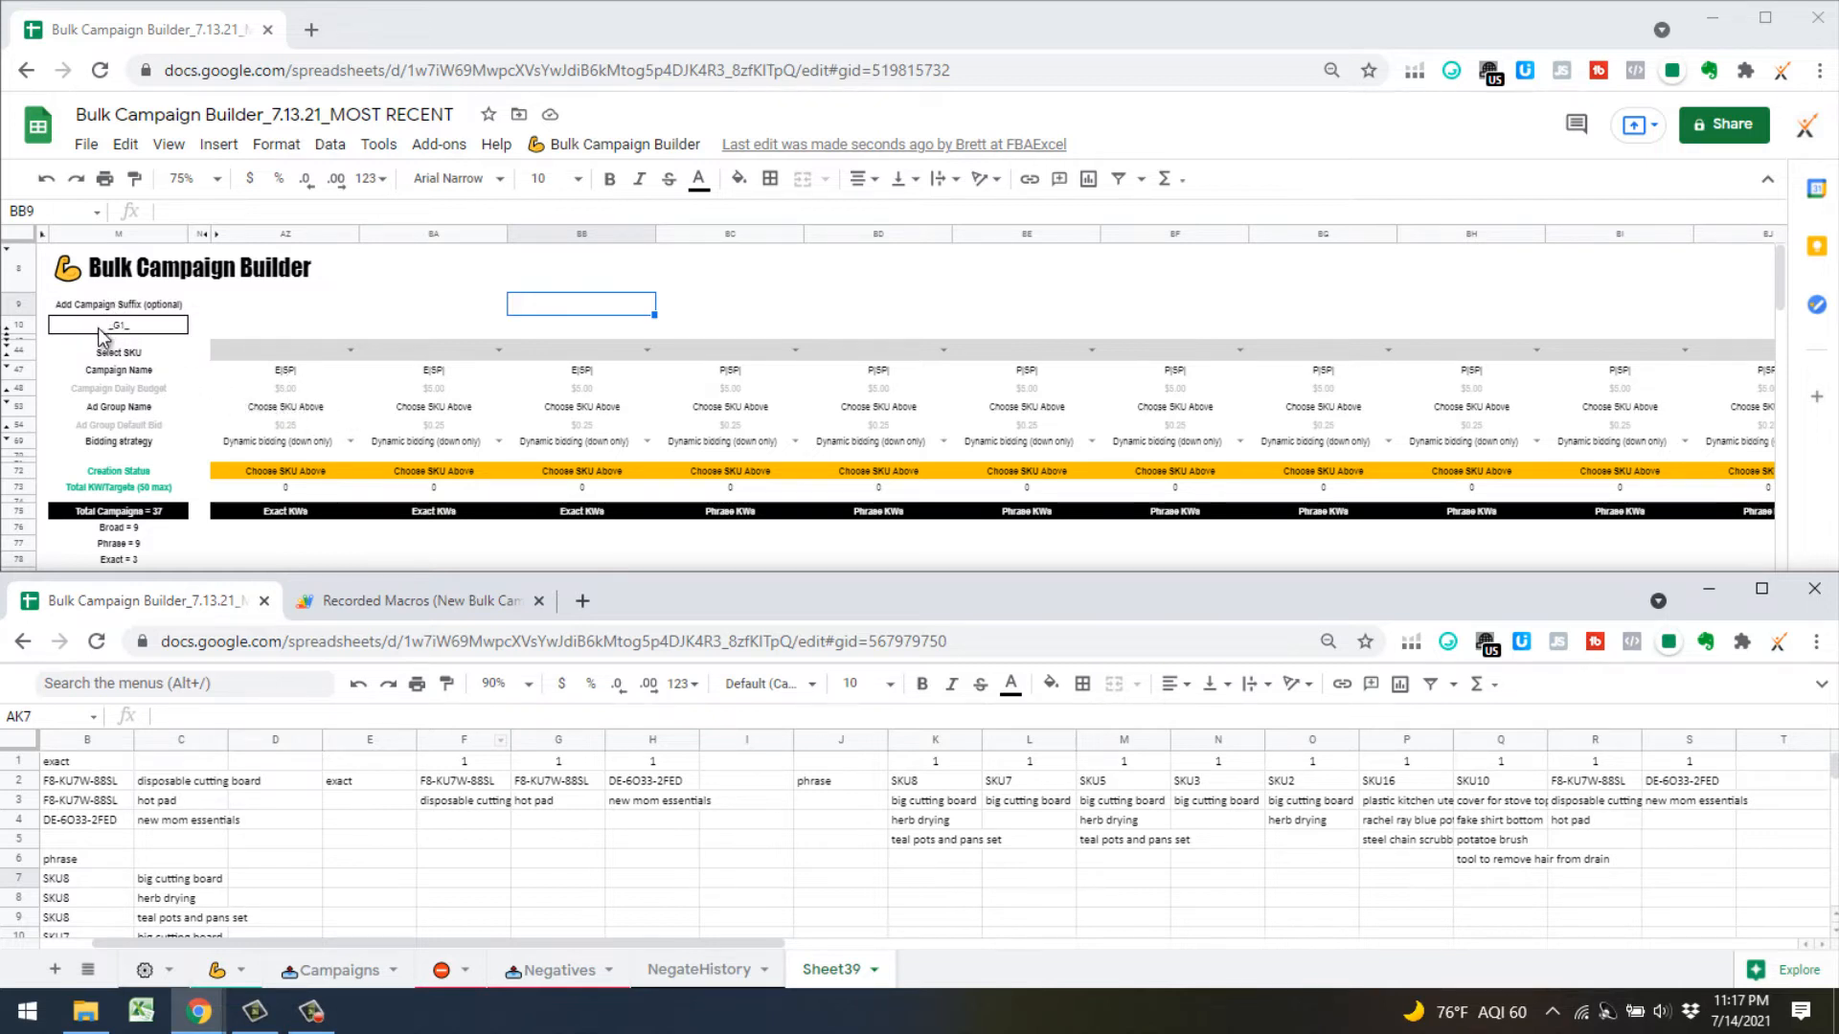
{"action": "left_click", "coordinate": [450, 883]}
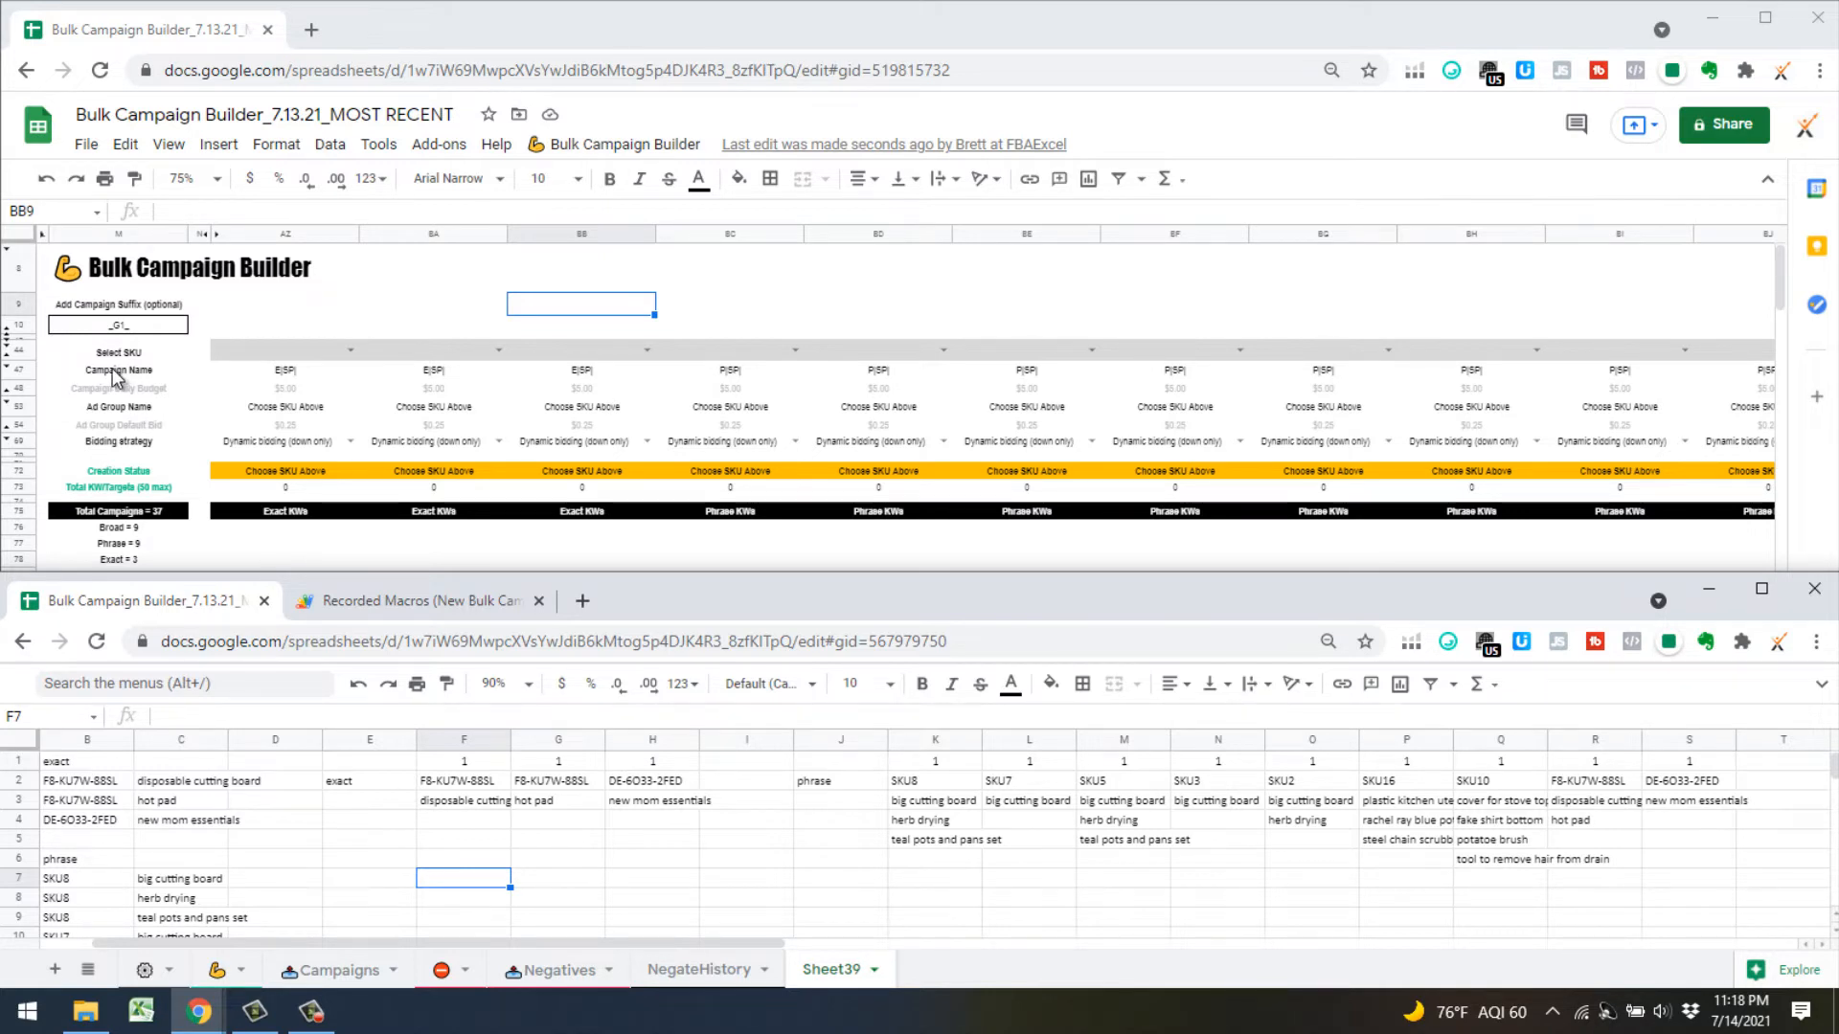
{"action": "left_click", "coordinate": [145, 324]}
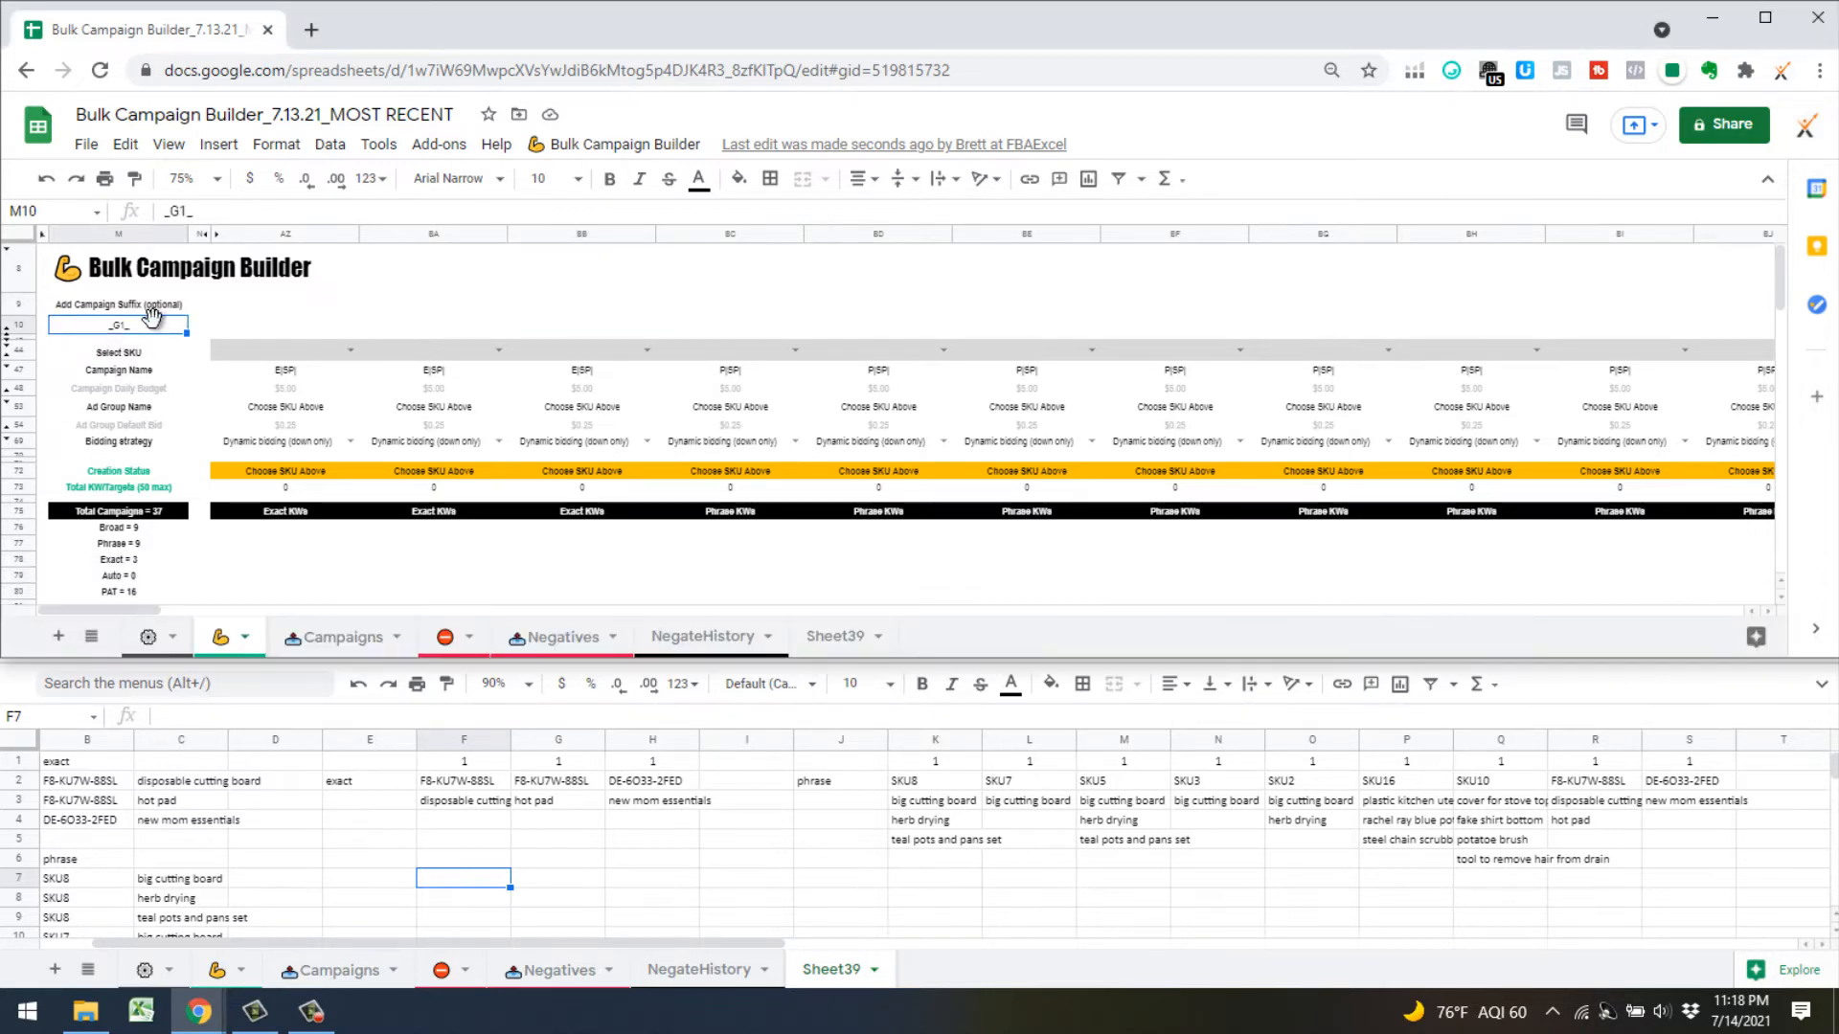
{"action": "left_click", "coordinate": [337, 860]}
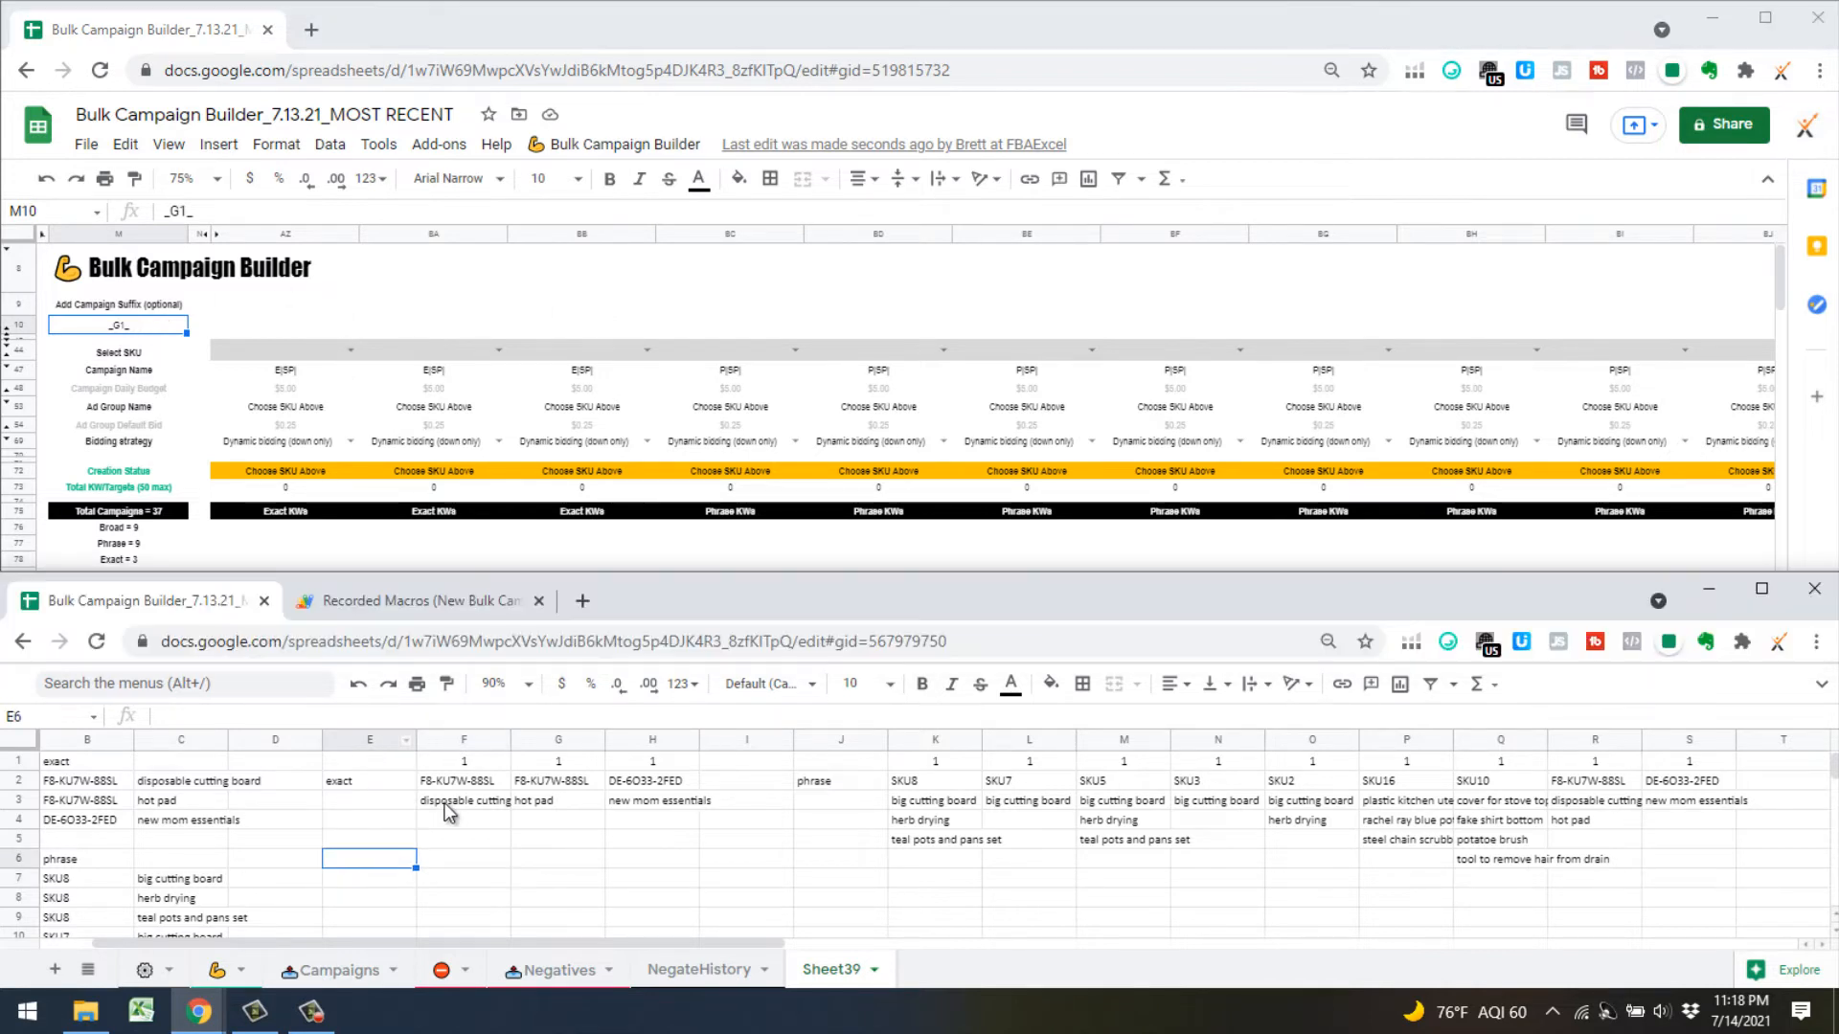
{"action": "left_click_drag", "start_coordinate": [469, 787], "coordinate": [658, 788]}
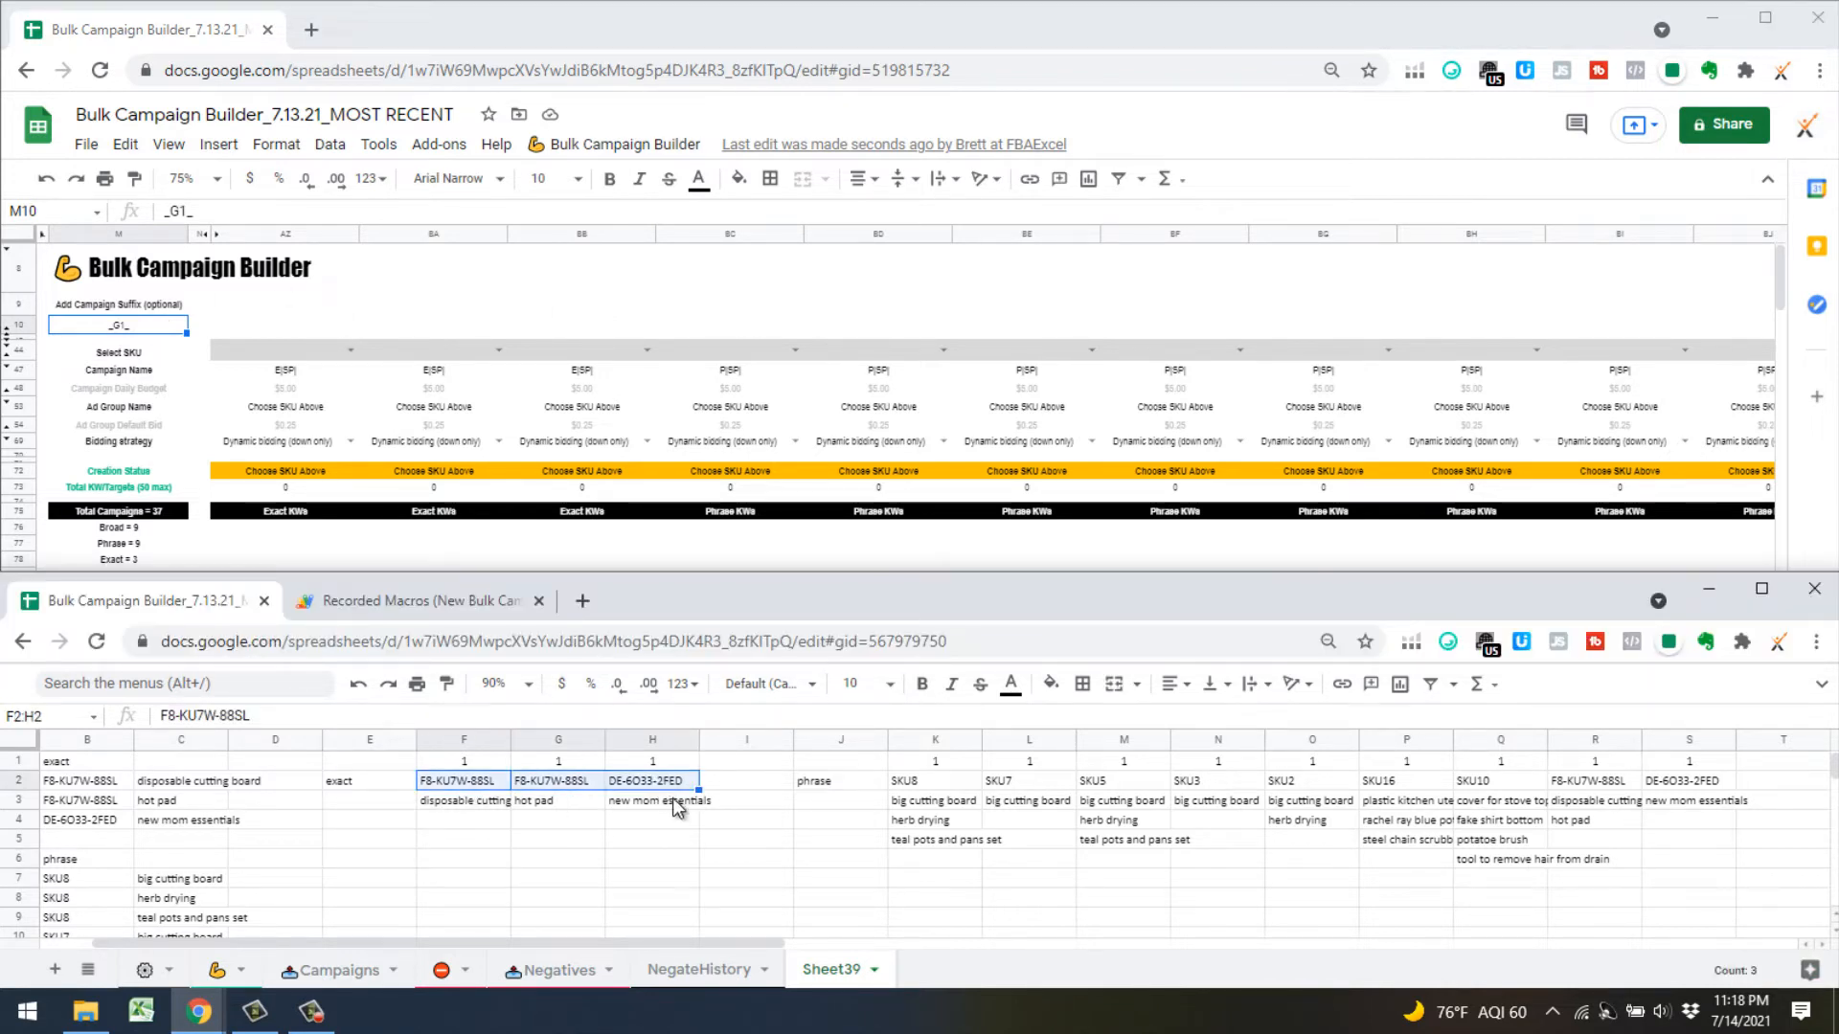
{"action": "key", "text": "ctrl+c"}
{"action": "left_click", "coordinate": [350, 370]}
{"action": "left_click", "coordinate": [307, 352]}
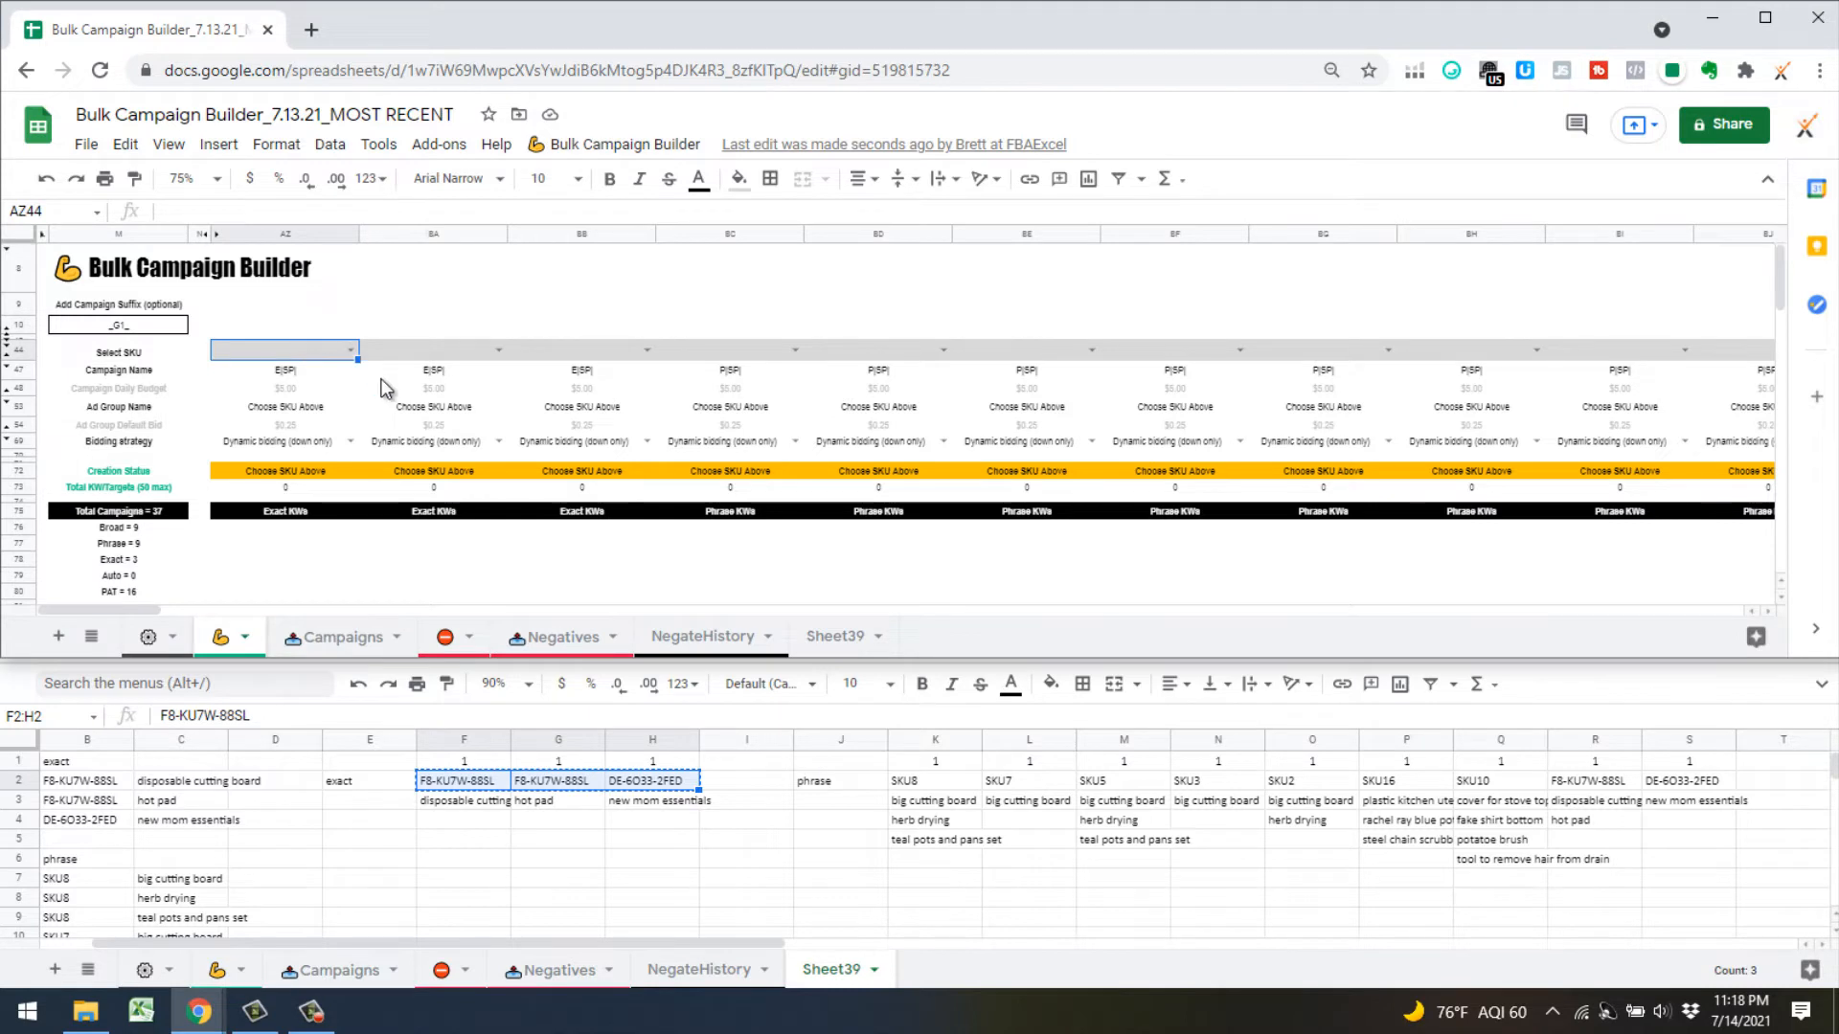
{"action": "key", "text": "ctrl+v"}
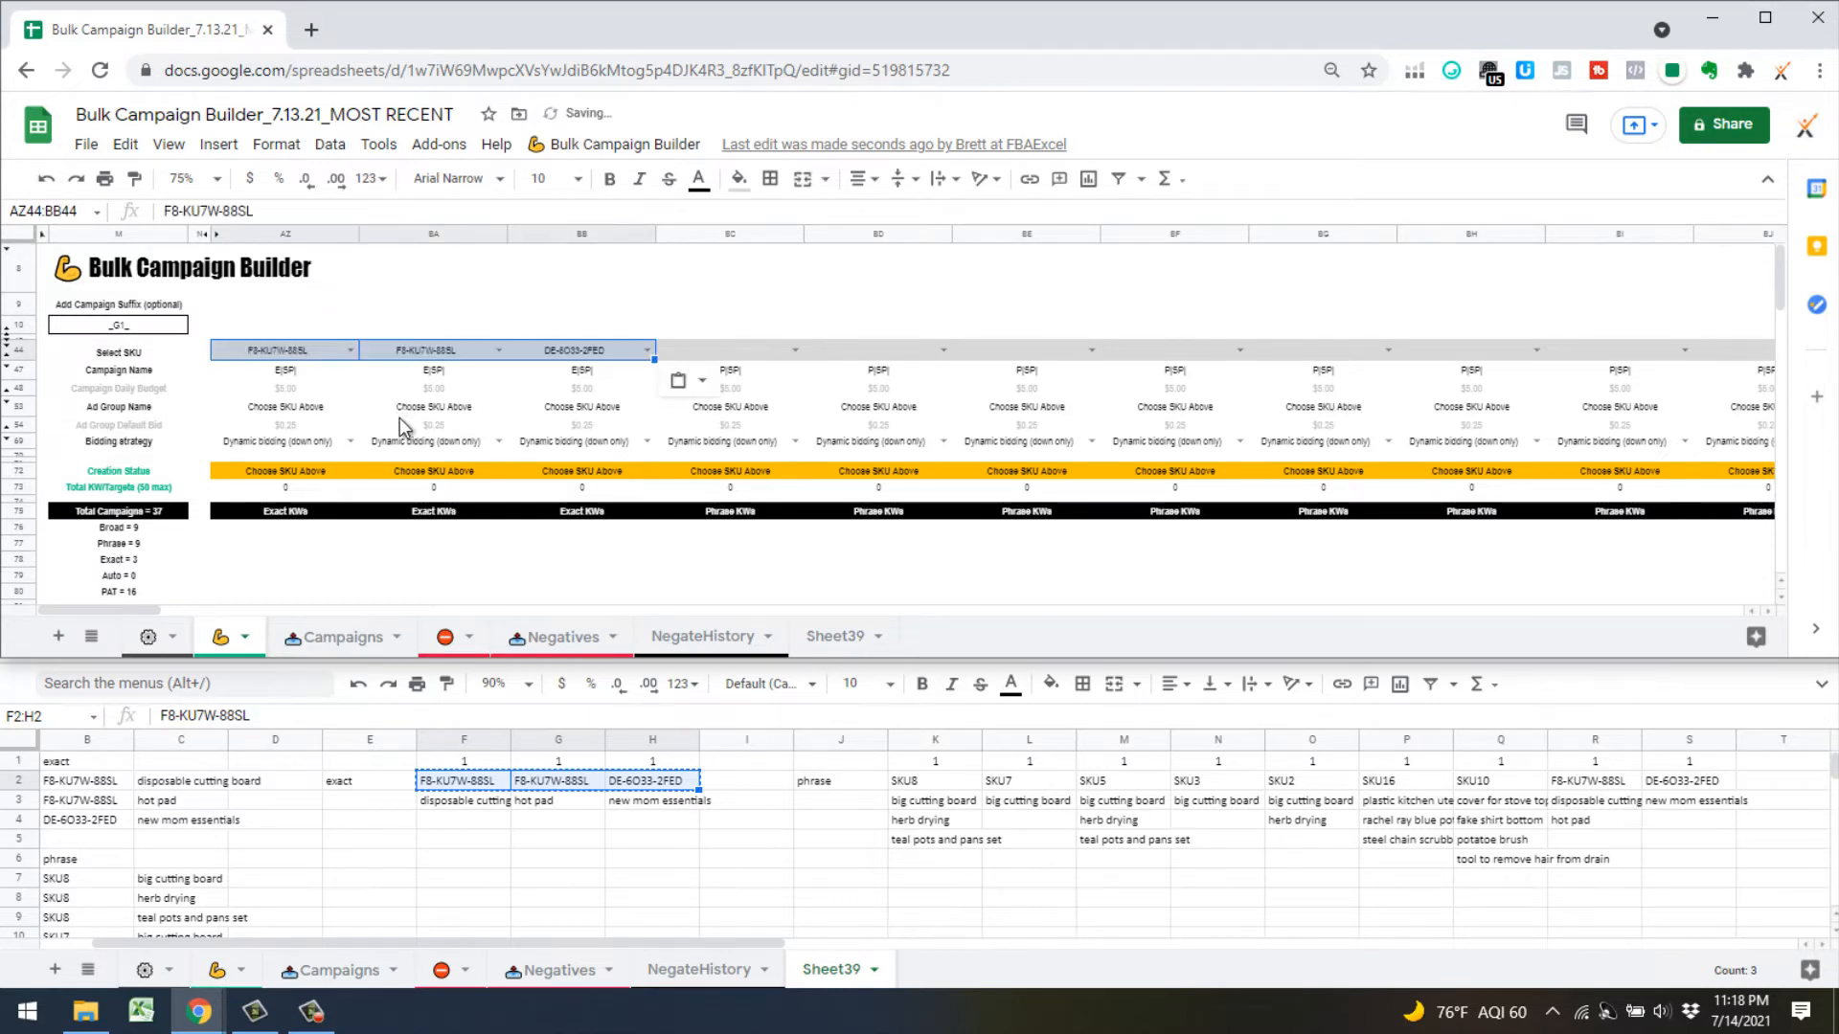
{"action": "left_click", "coordinate": [350, 350]}
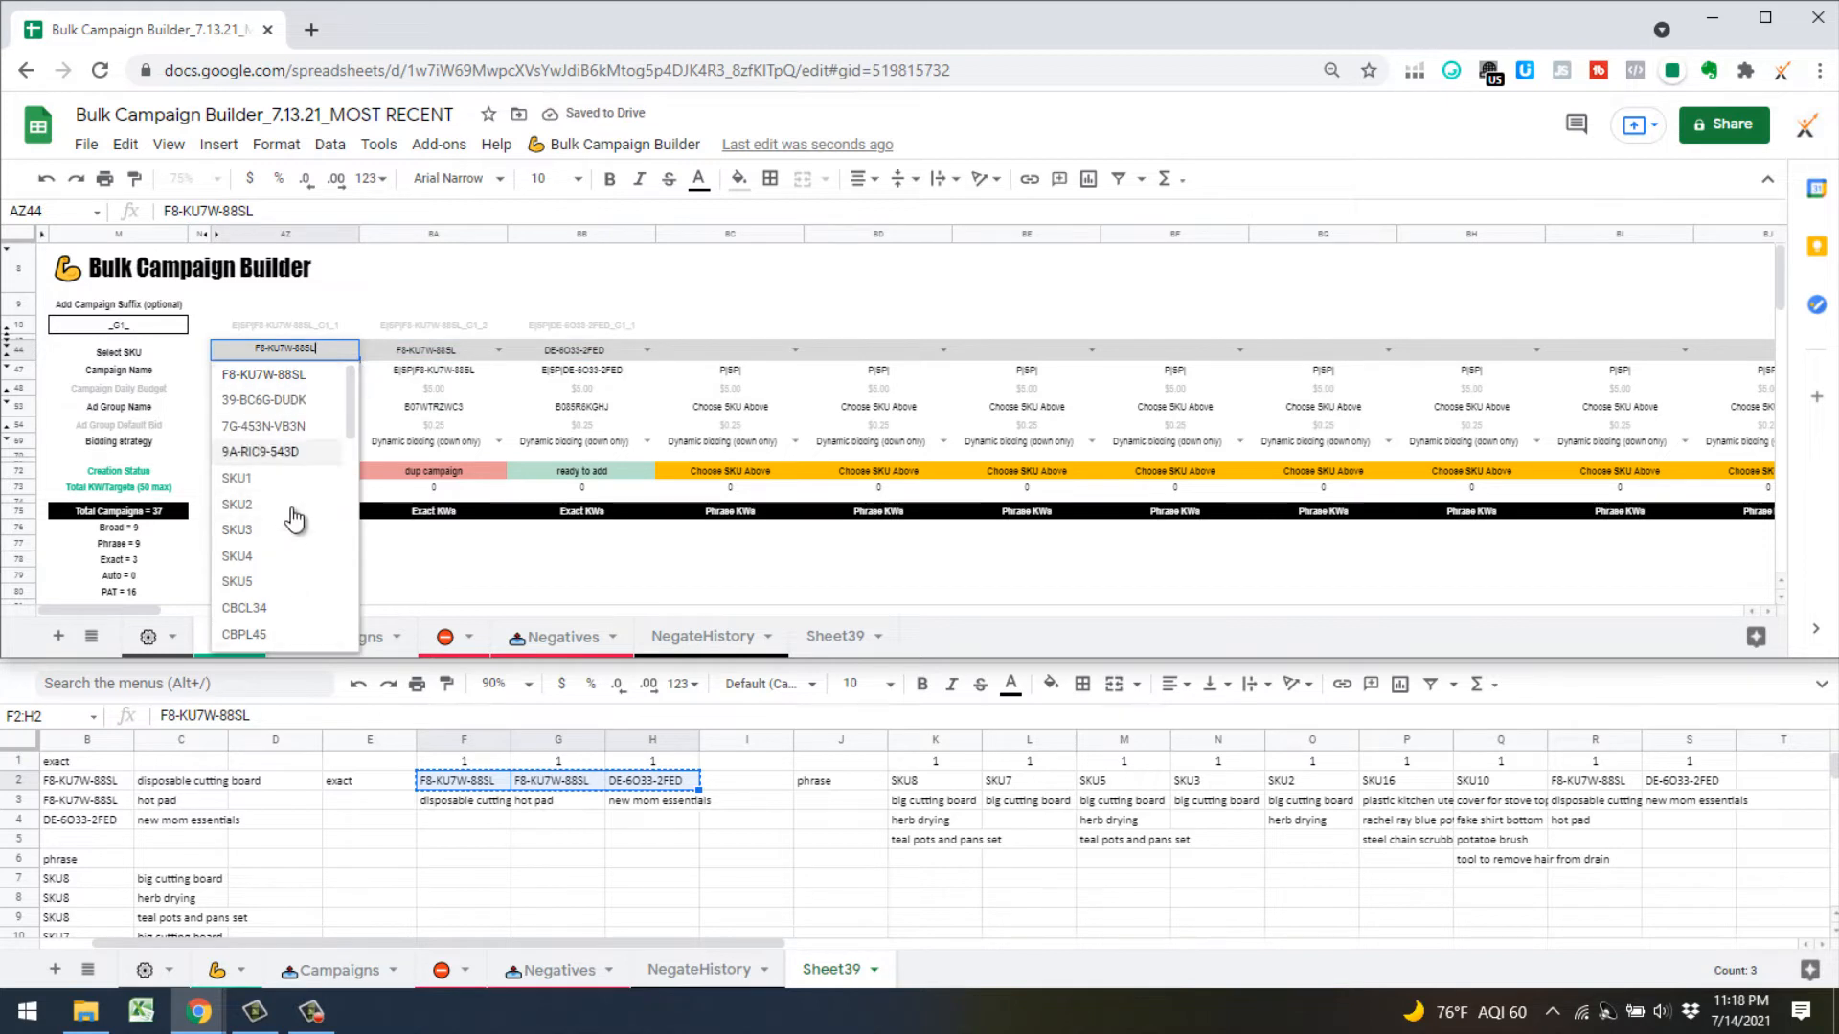
{"action": "key", "text": "Escape"}
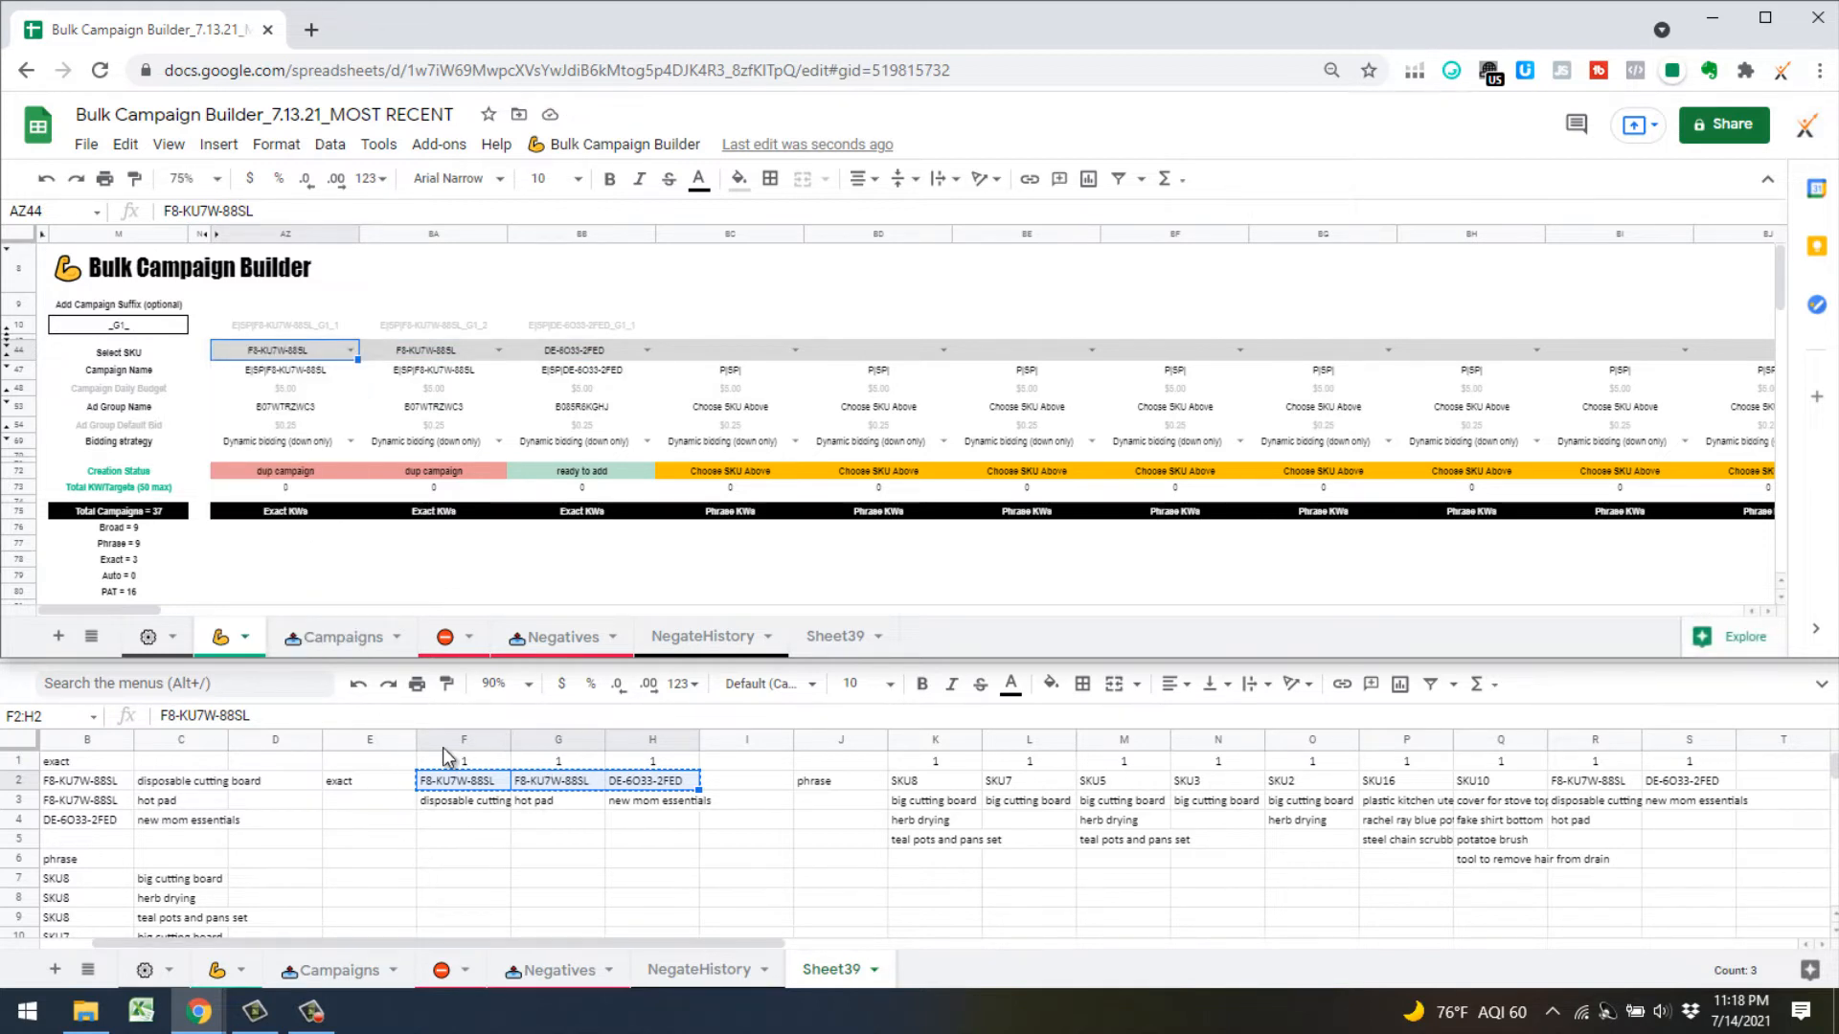
Copy the exact search terms from F3:H3 of Sheet39 into the Exact KWs area of the builder, starting at AZ76
{"action": "left_click", "coordinate": [462, 879]}
{"action": "left_click_drag", "start_coordinate": [447, 799], "coordinate": [659, 807]}
{"action": "key", "text": "ctrl+c"}
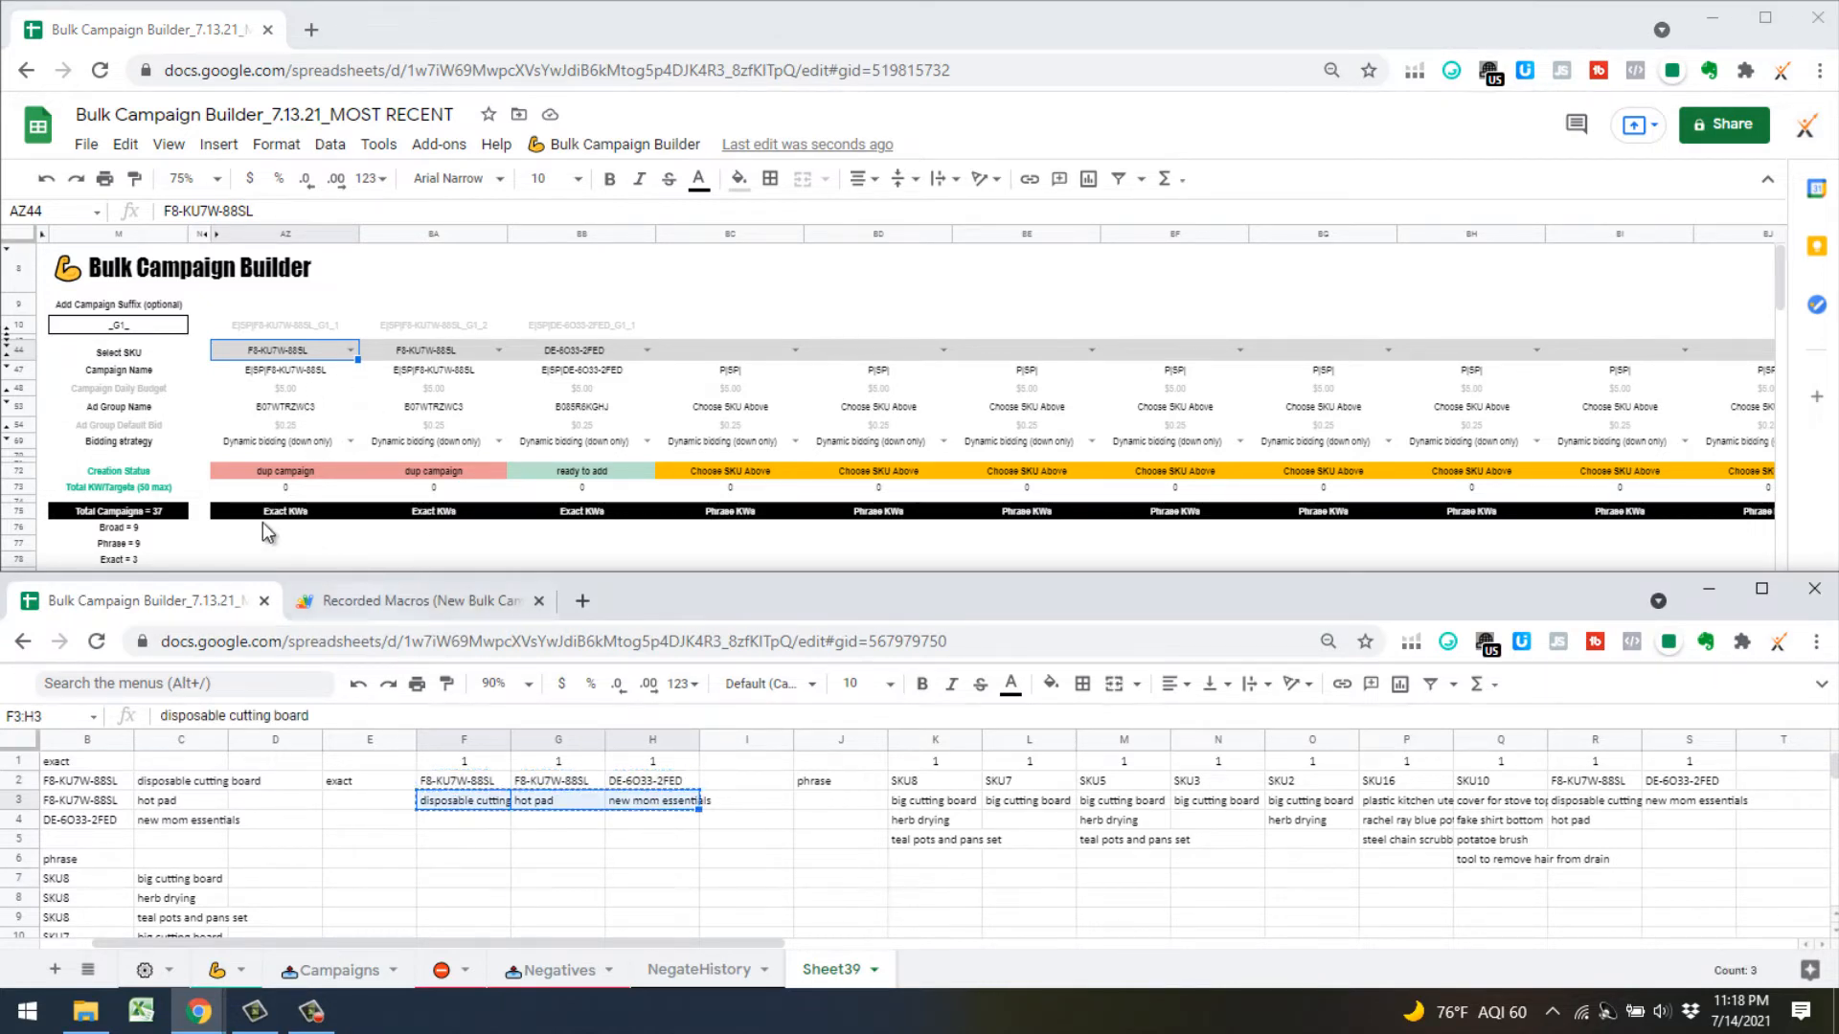
{"action": "left_click", "coordinate": [279, 528]}
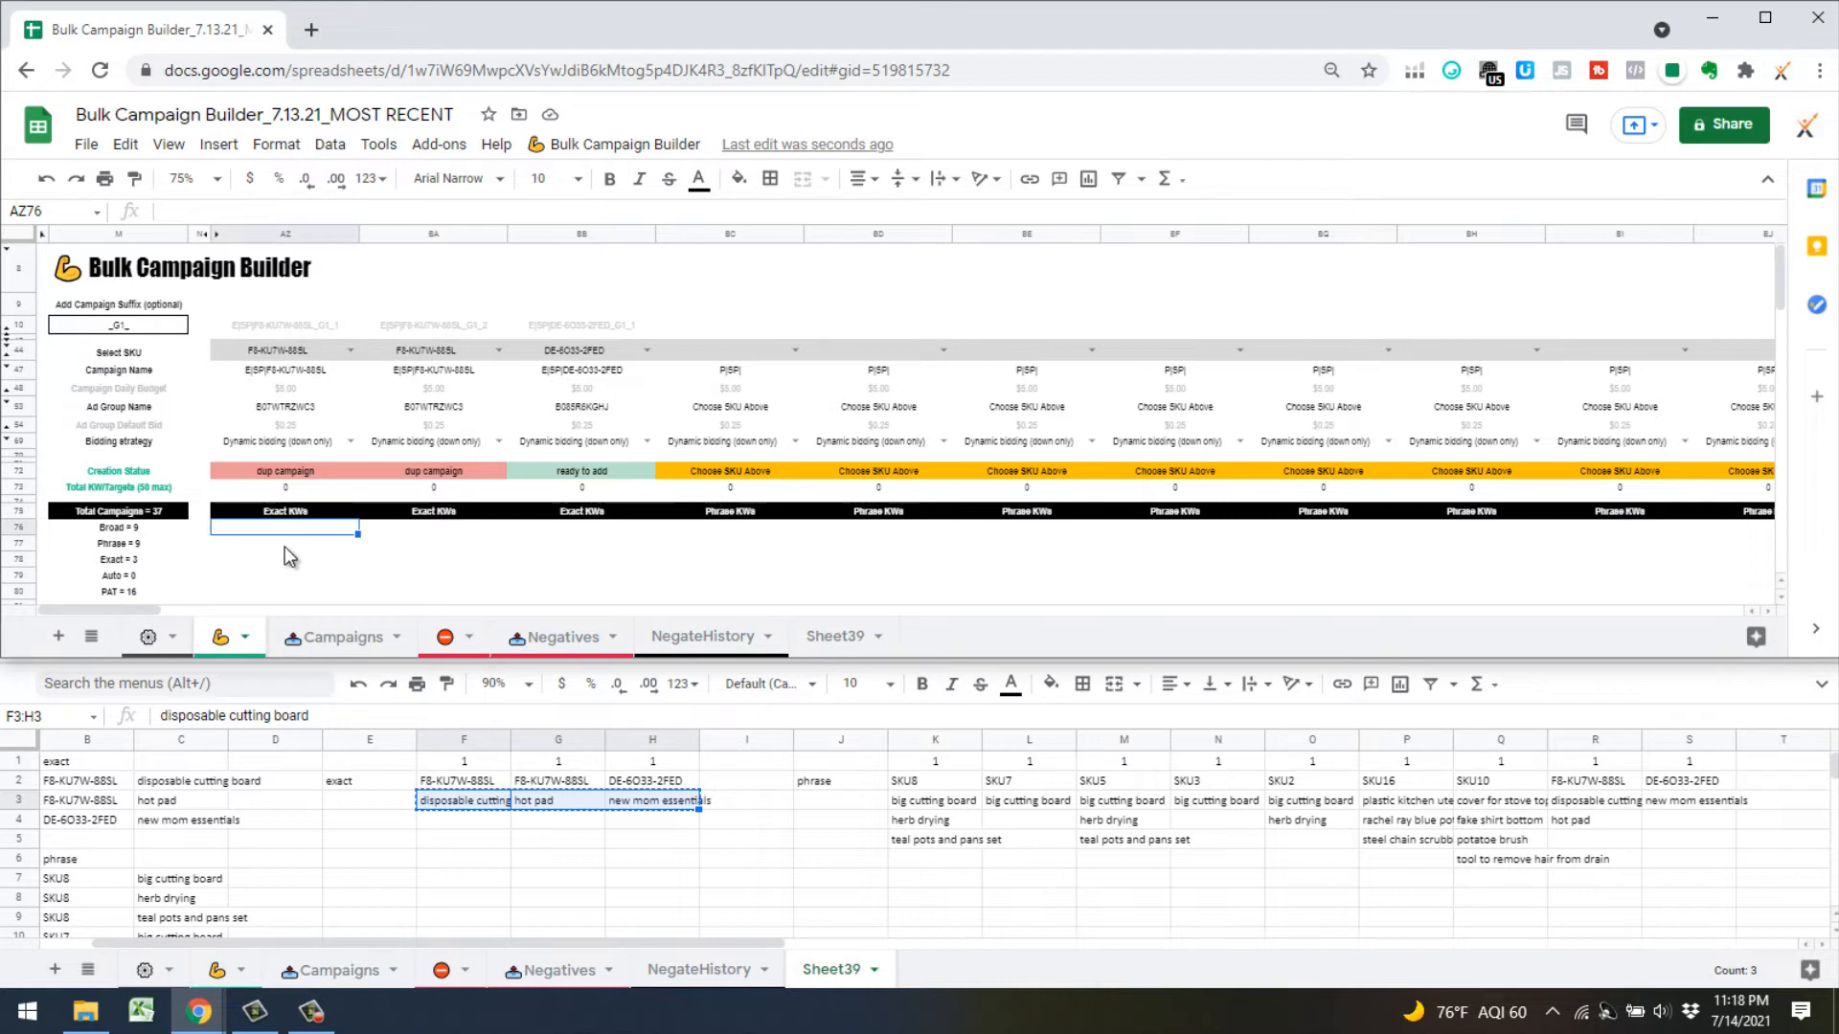
{"action": "key", "text": "ctrl+v"}
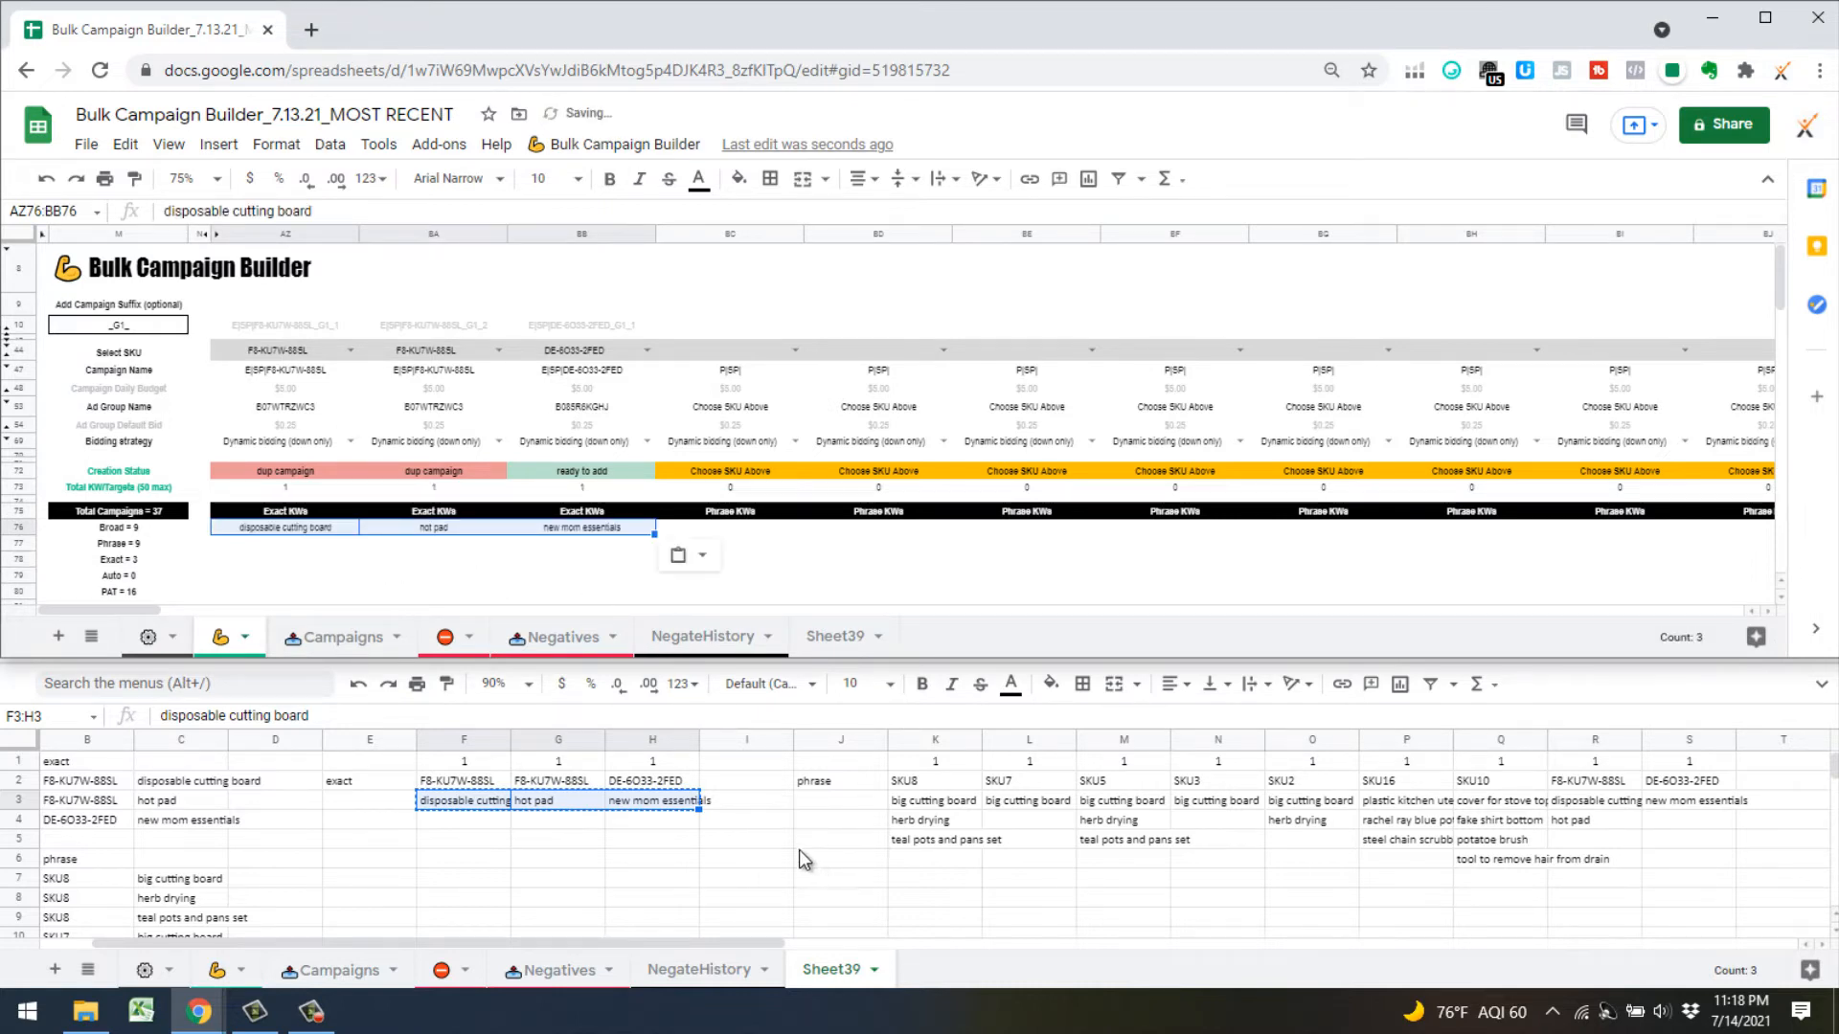
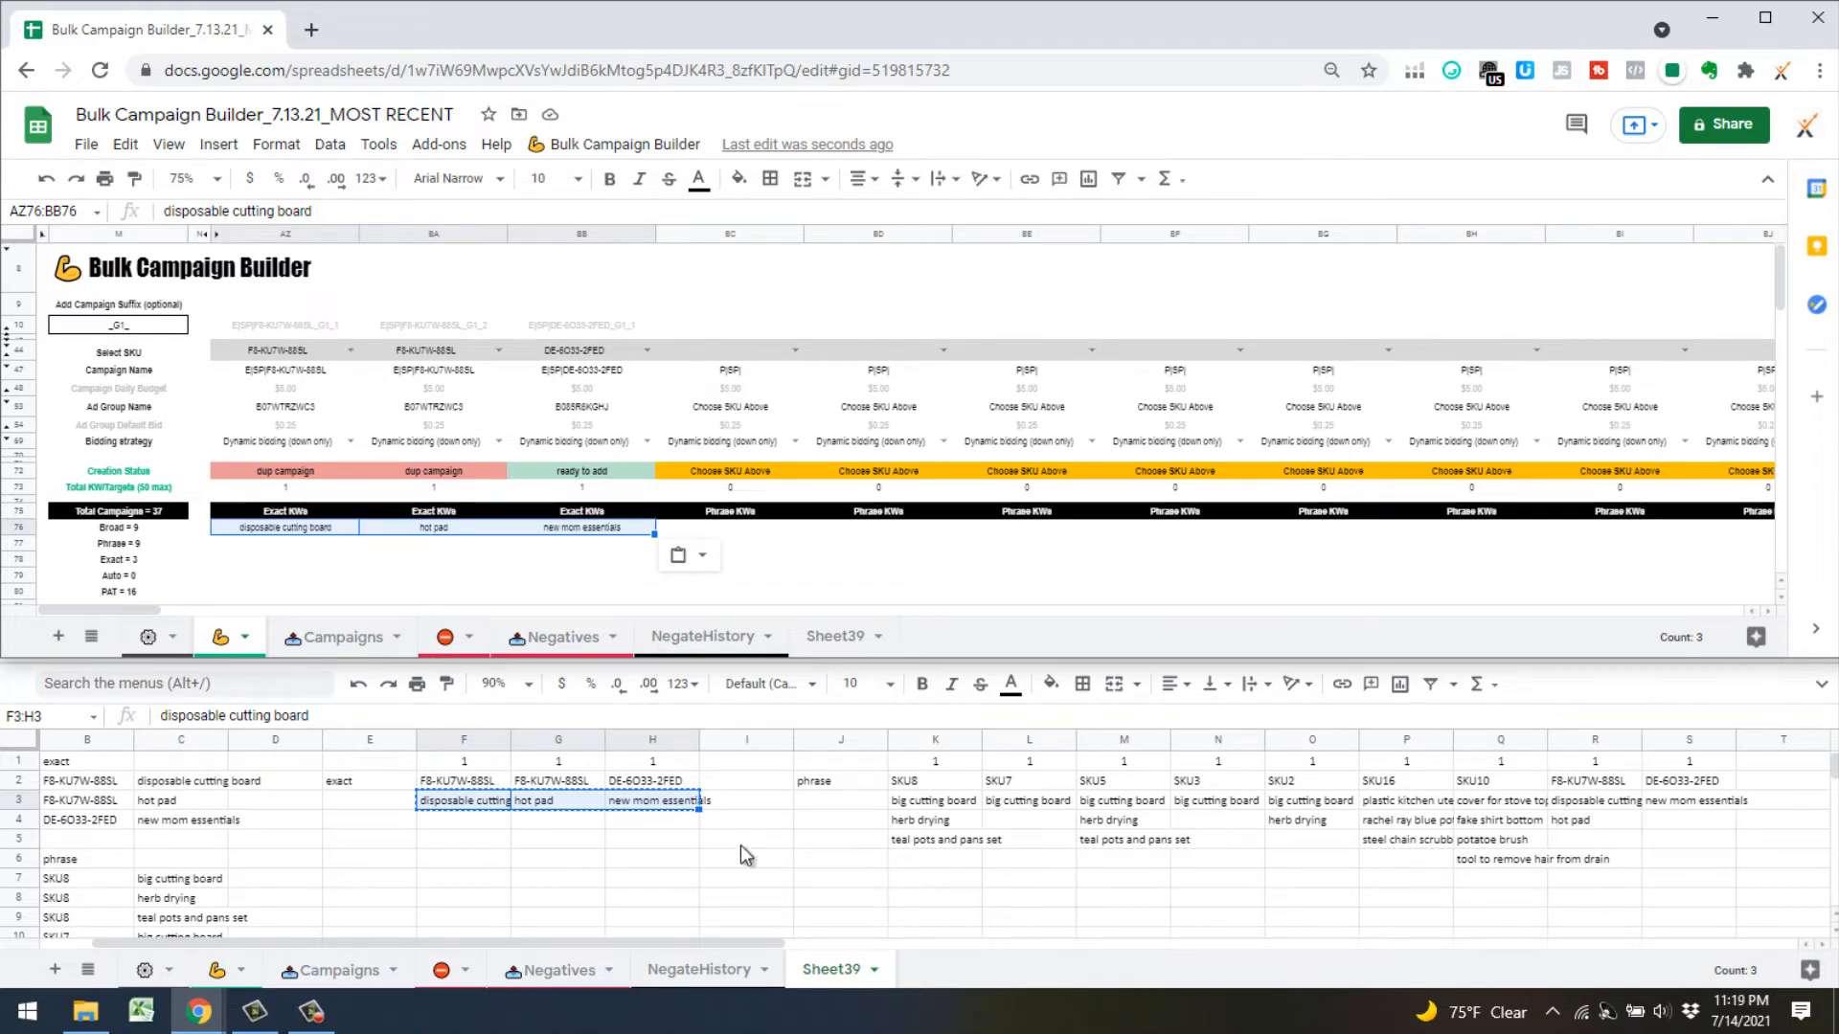
Copy the phrase SKUs from K2:S2 of Sheet39 into the Select SKU row of the nine phrase campaigns, starting at BC44
{"action": "left_click", "coordinate": [659, 941]}
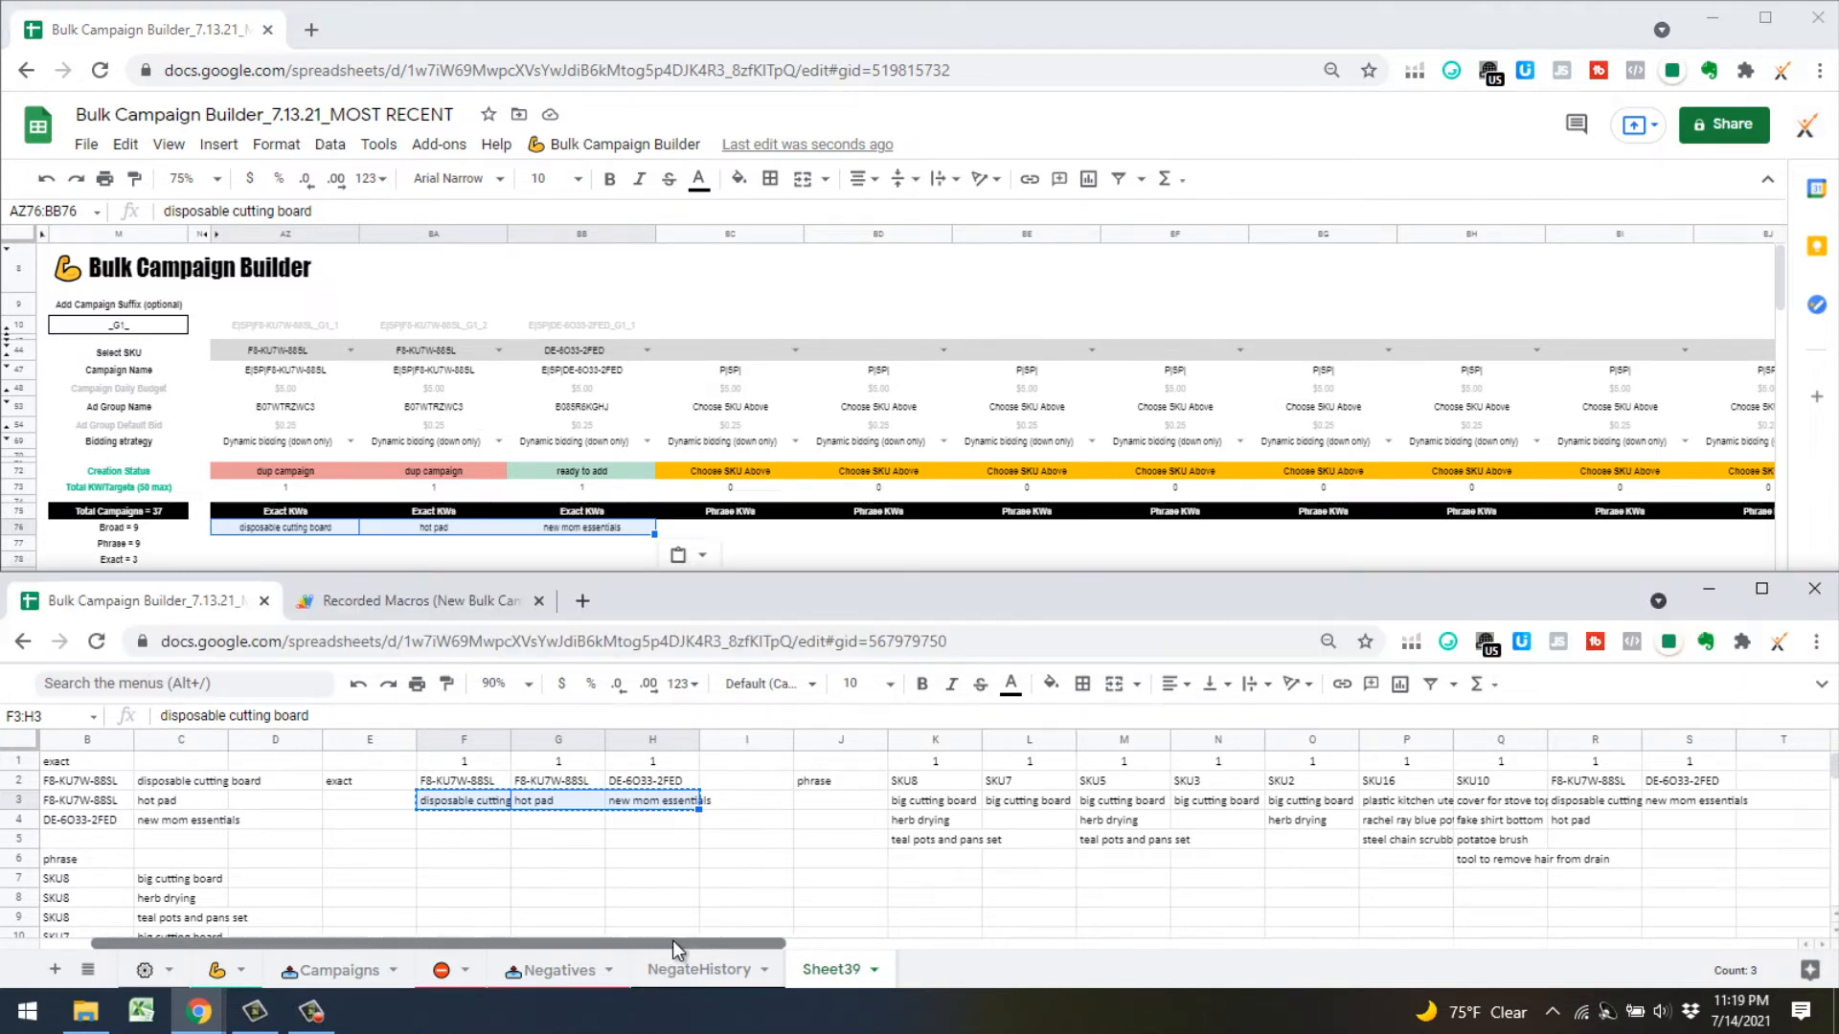
{"action": "left_click_drag", "start_coordinate": [672, 940], "coordinate": [844, 933]}
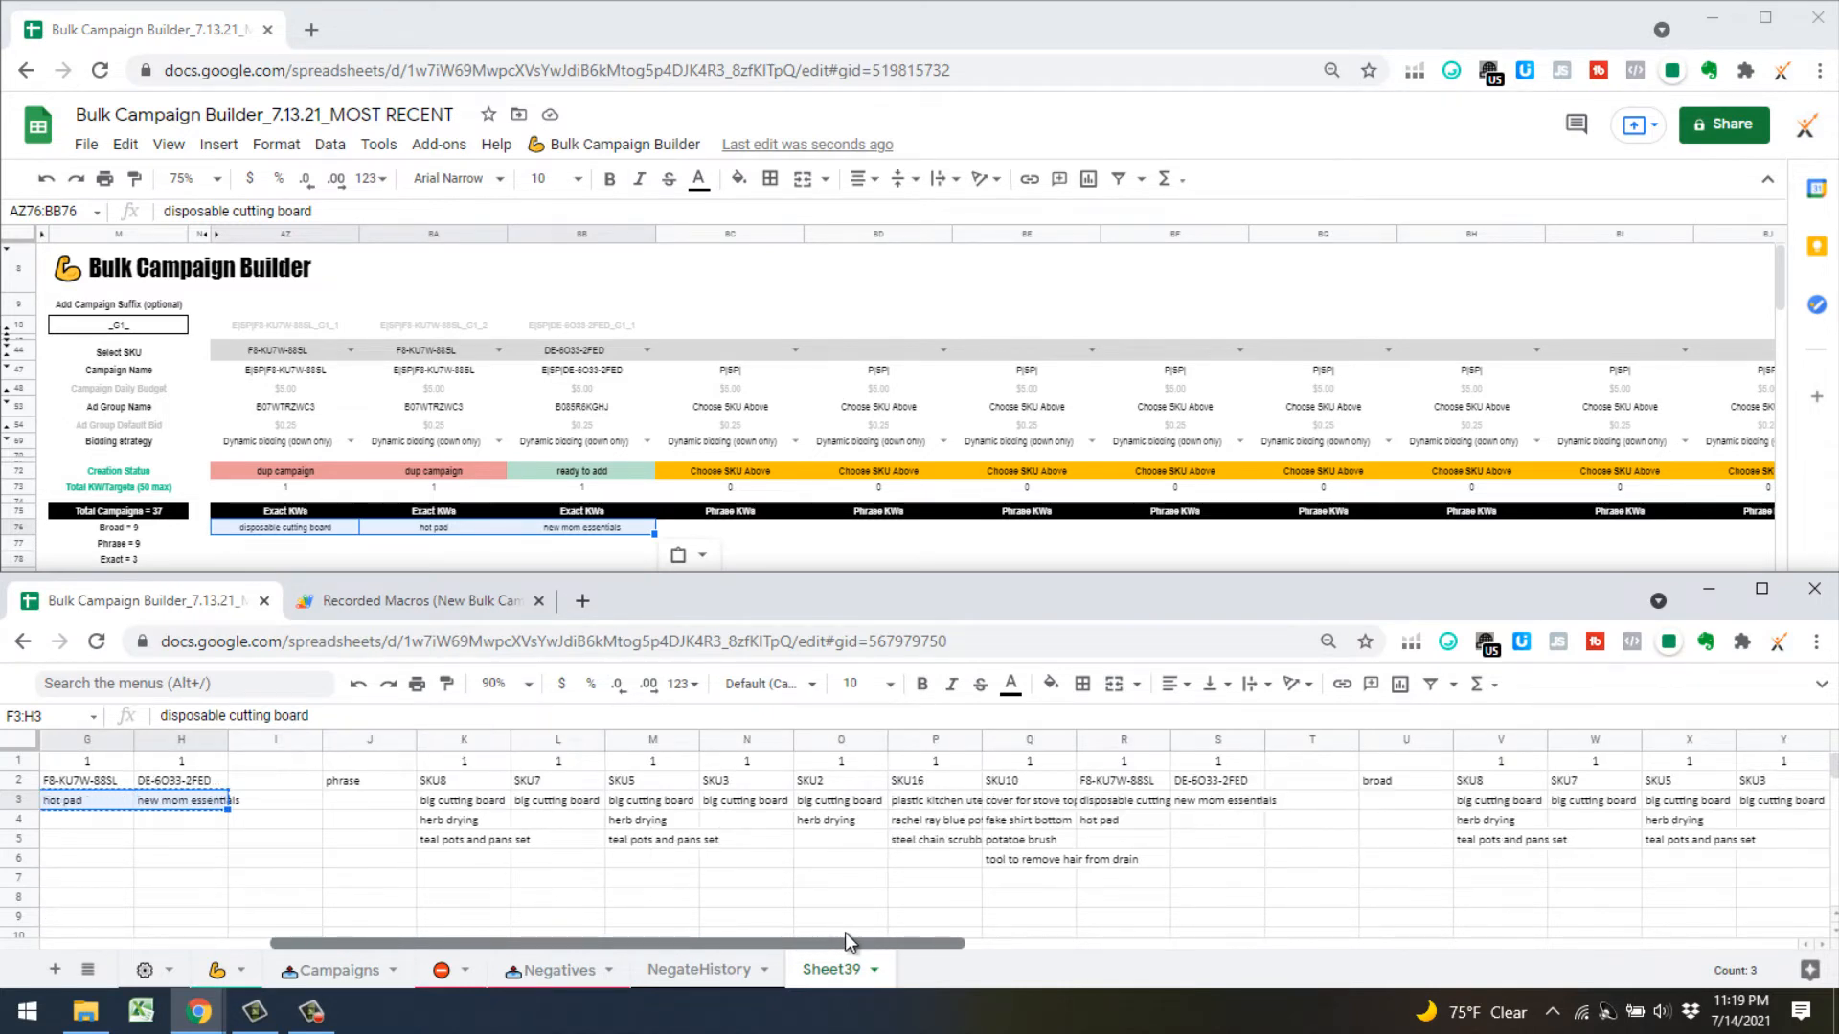
{"action": "left_click", "coordinate": [450, 780]}
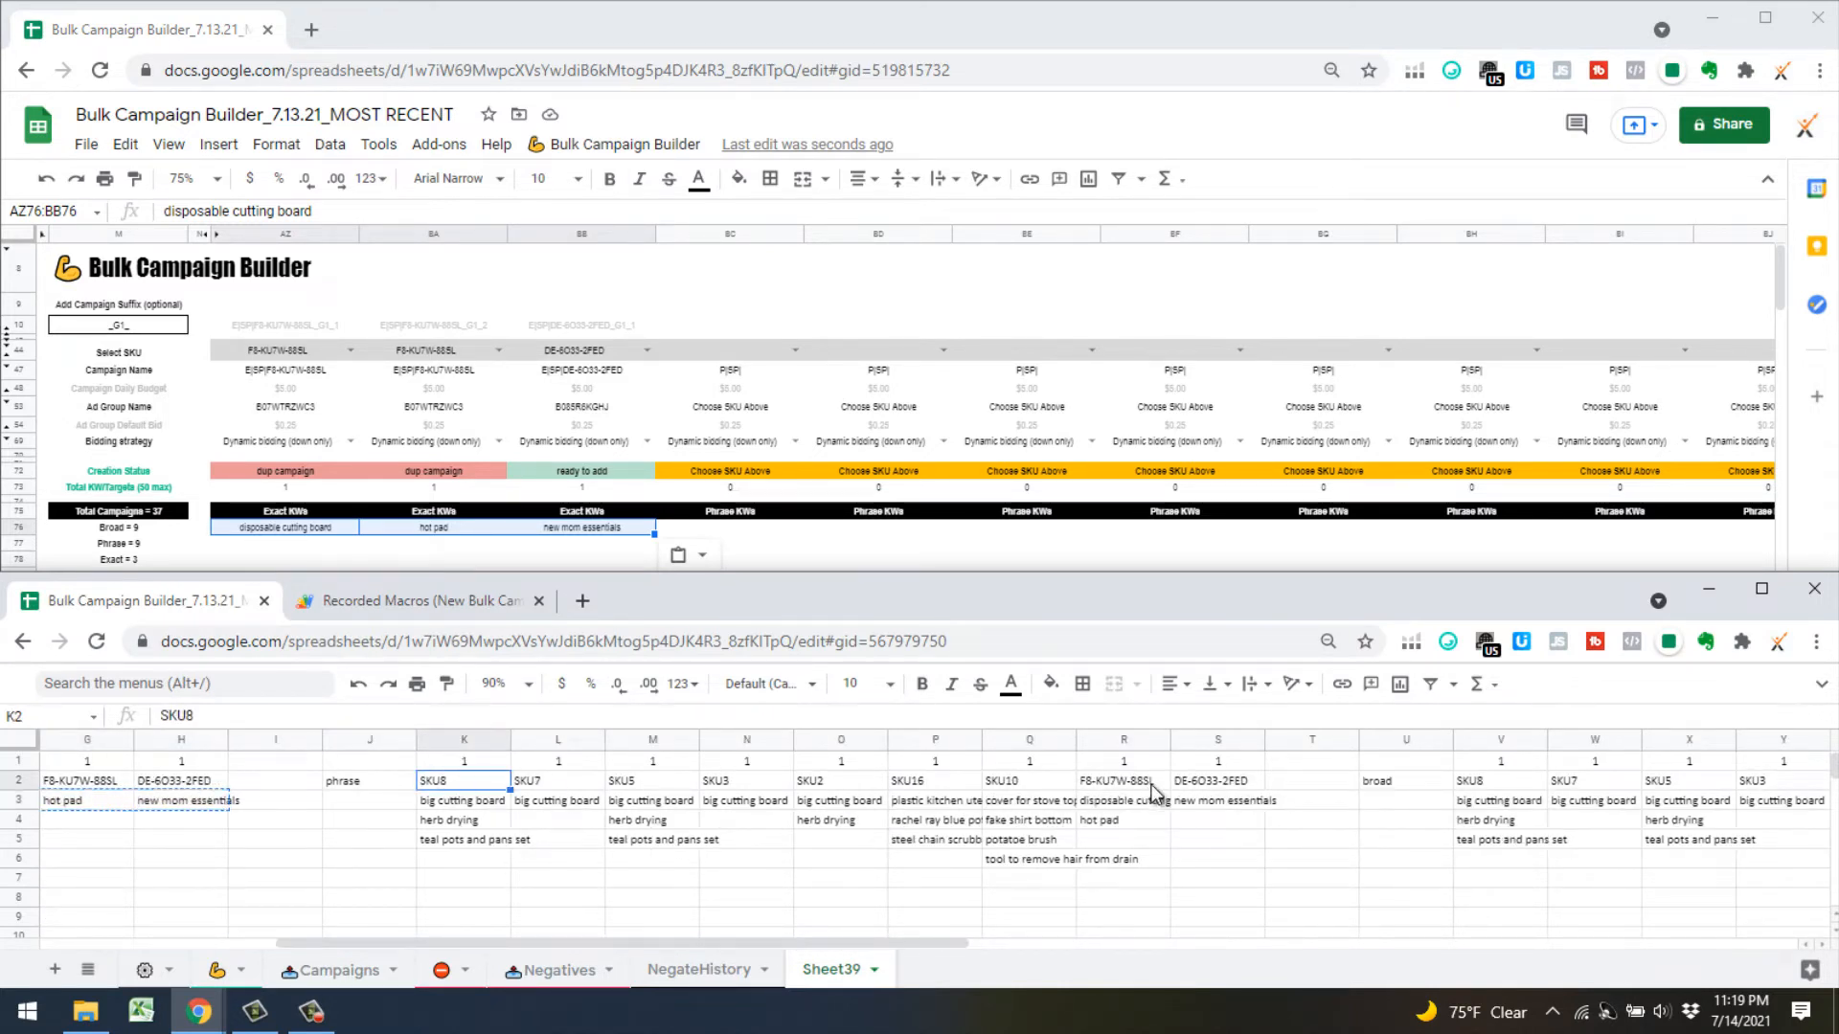
{"action": "left_click", "coordinate": [1219, 769], "text": "shift"}
{"action": "left_click", "coordinate": [1221, 777]}
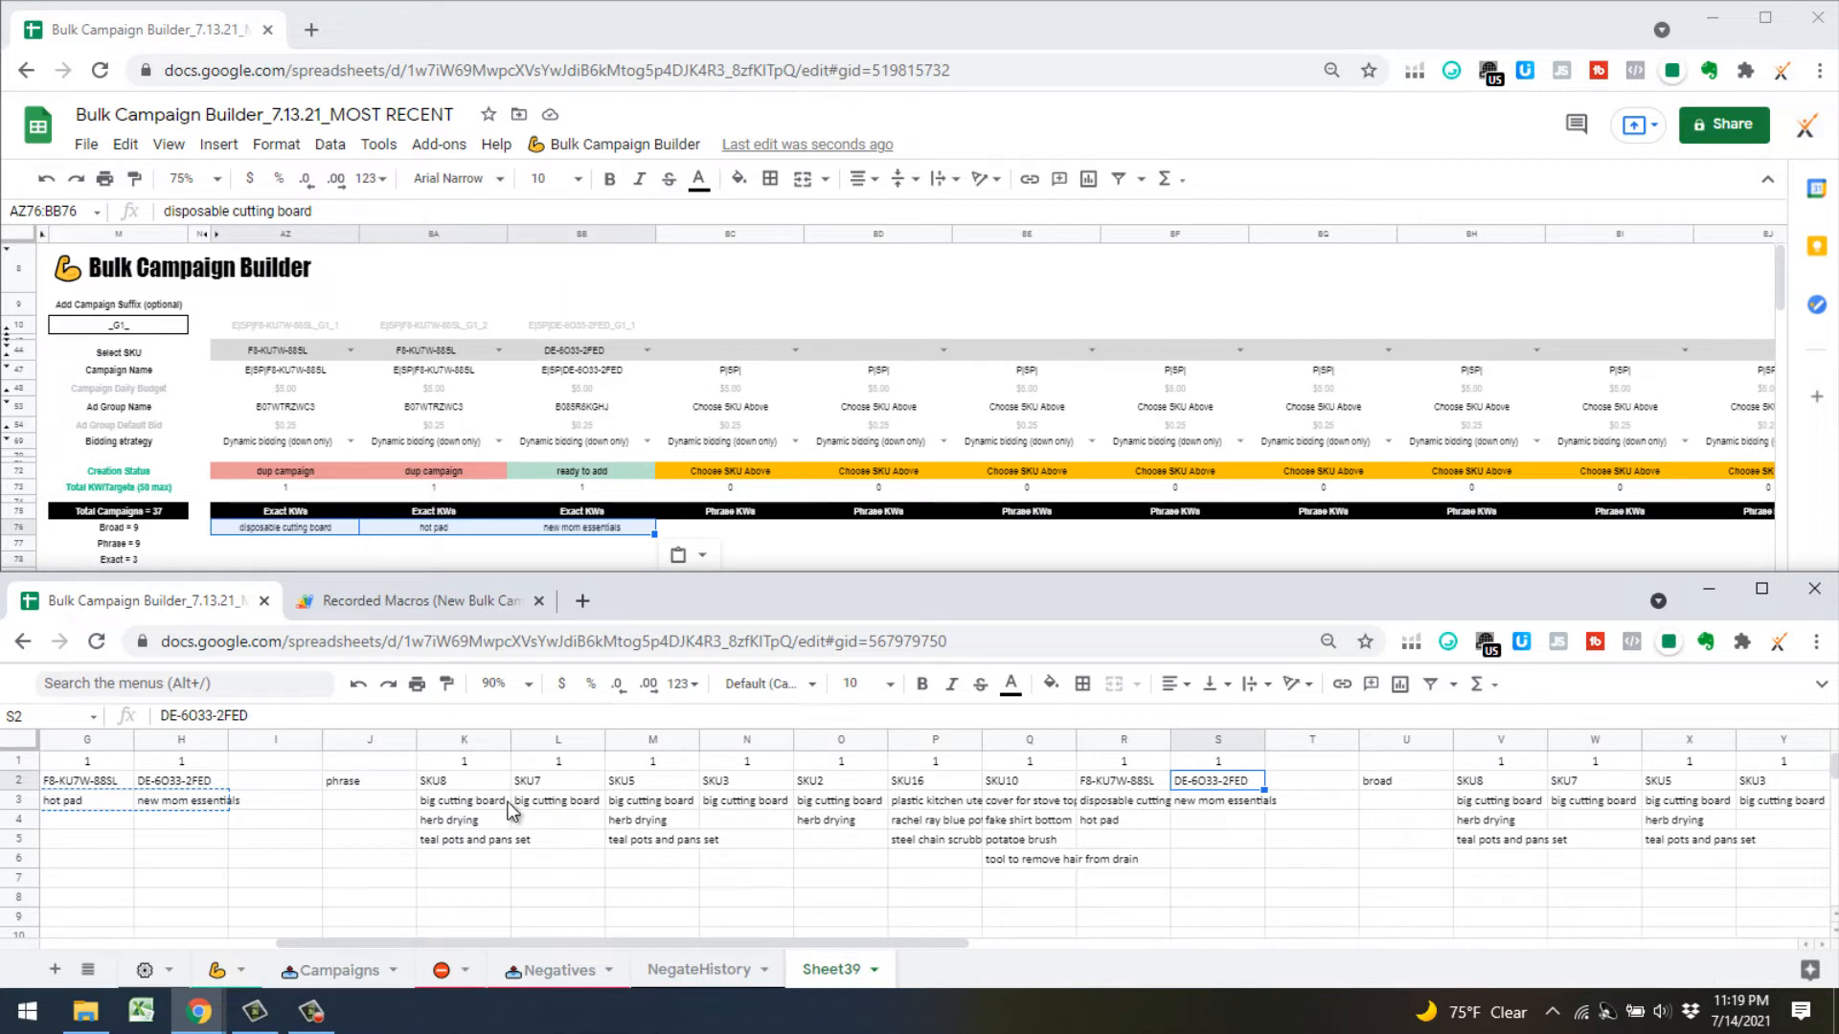
{"action": "left_click", "coordinate": [442, 784], "text": "shift"}
{"action": "key", "text": "ctrl+c"}
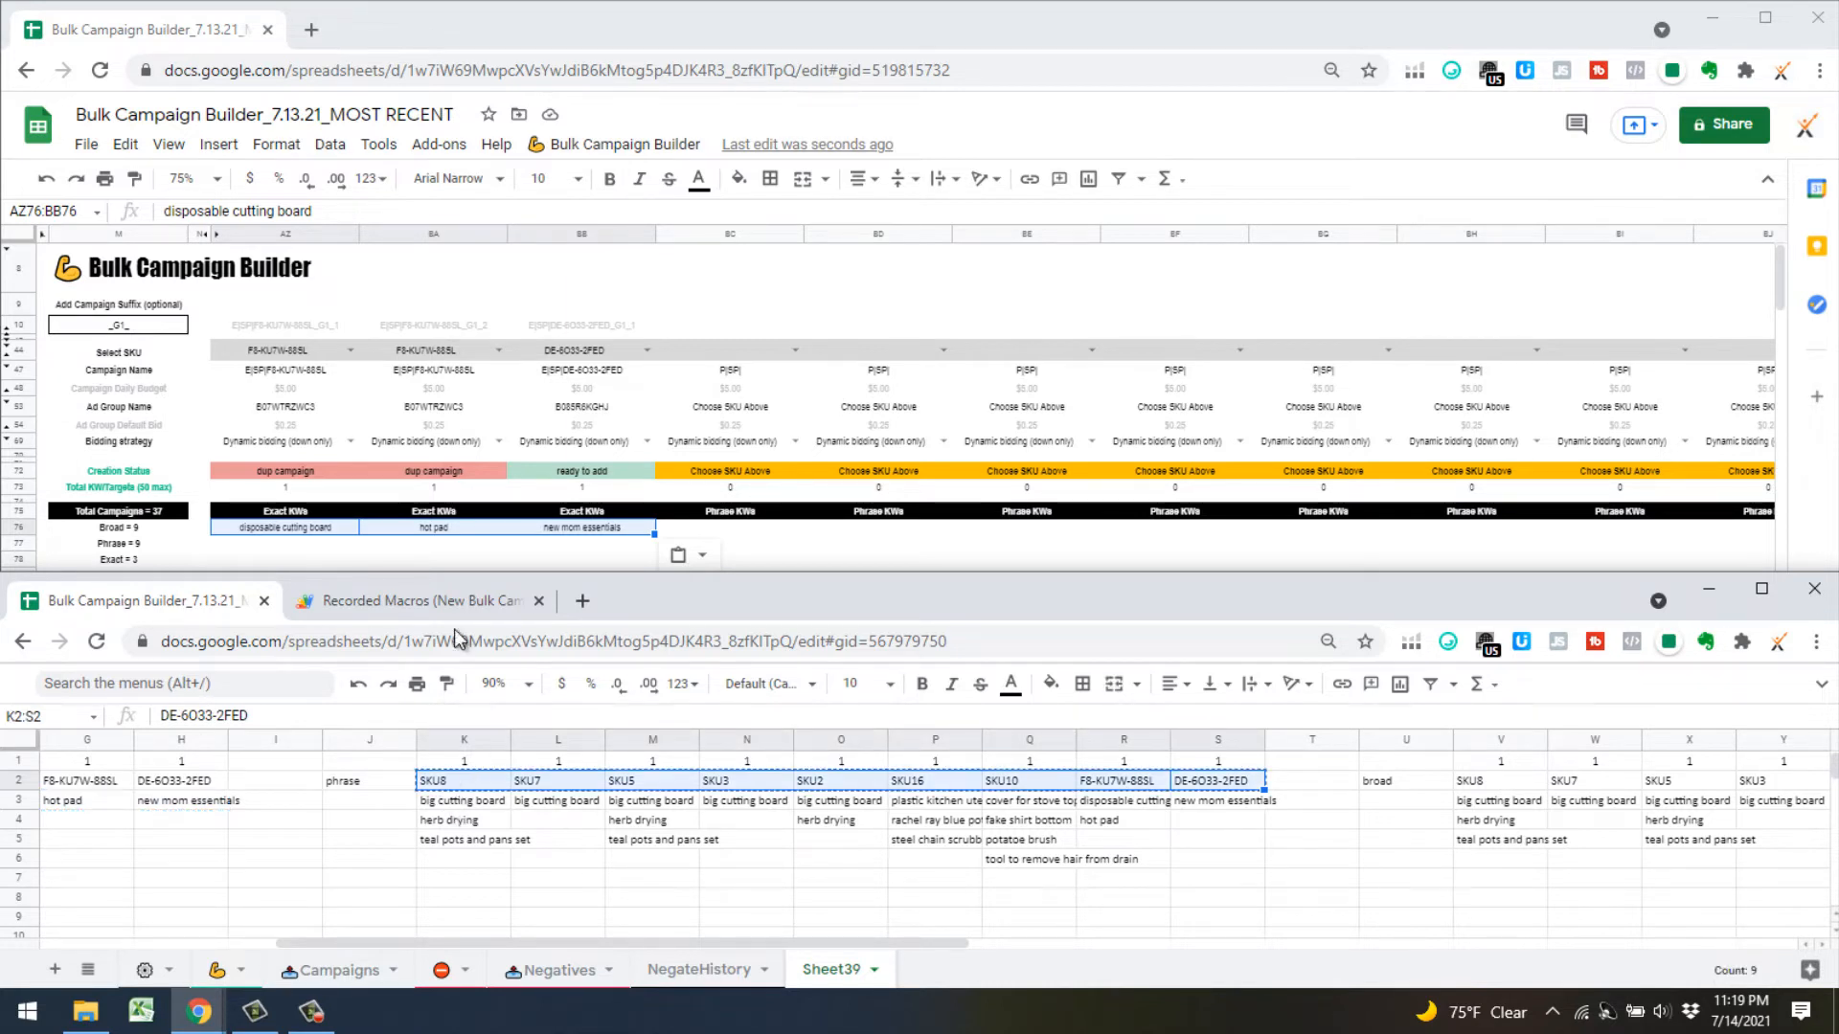
{"action": "left_click", "coordinate": [694, 346]}
{"action": "right_click", "coordinate": [696, 346]}
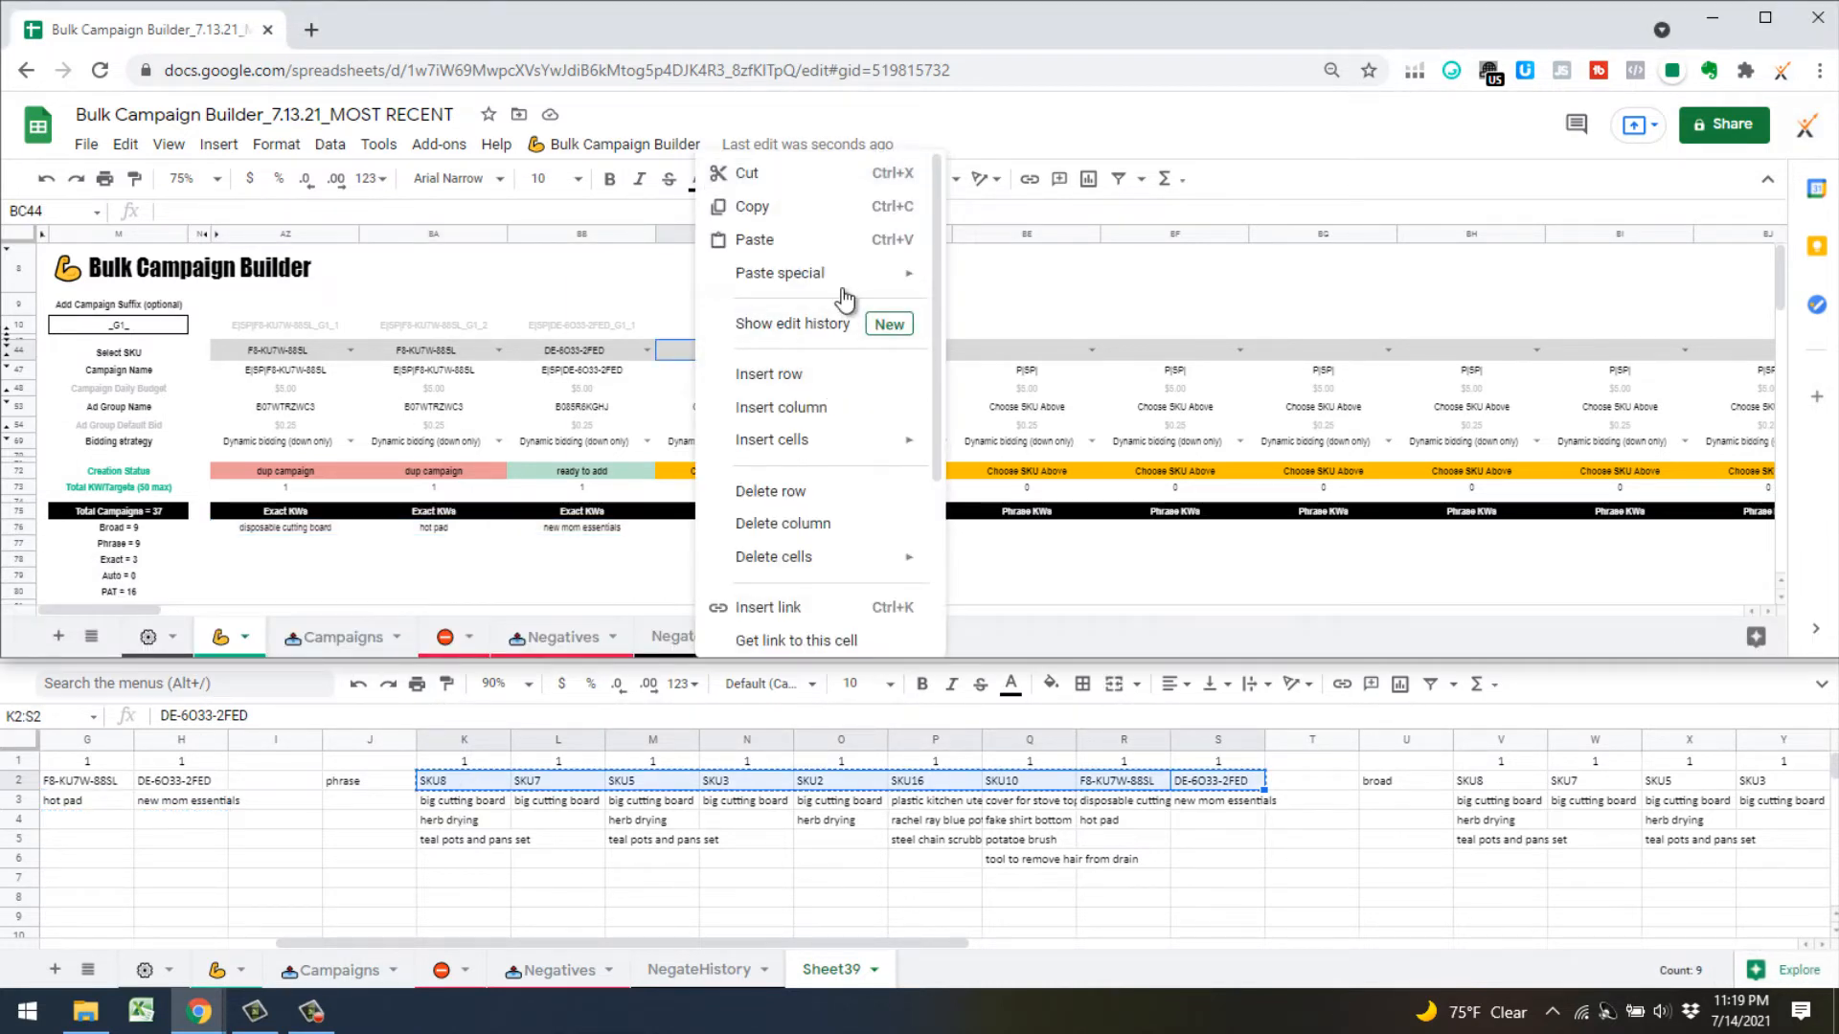
{"action": "mouse_move", "coordinate": [821, 274]}
{"action": "left_click", "coordinate": [1045, 282]}
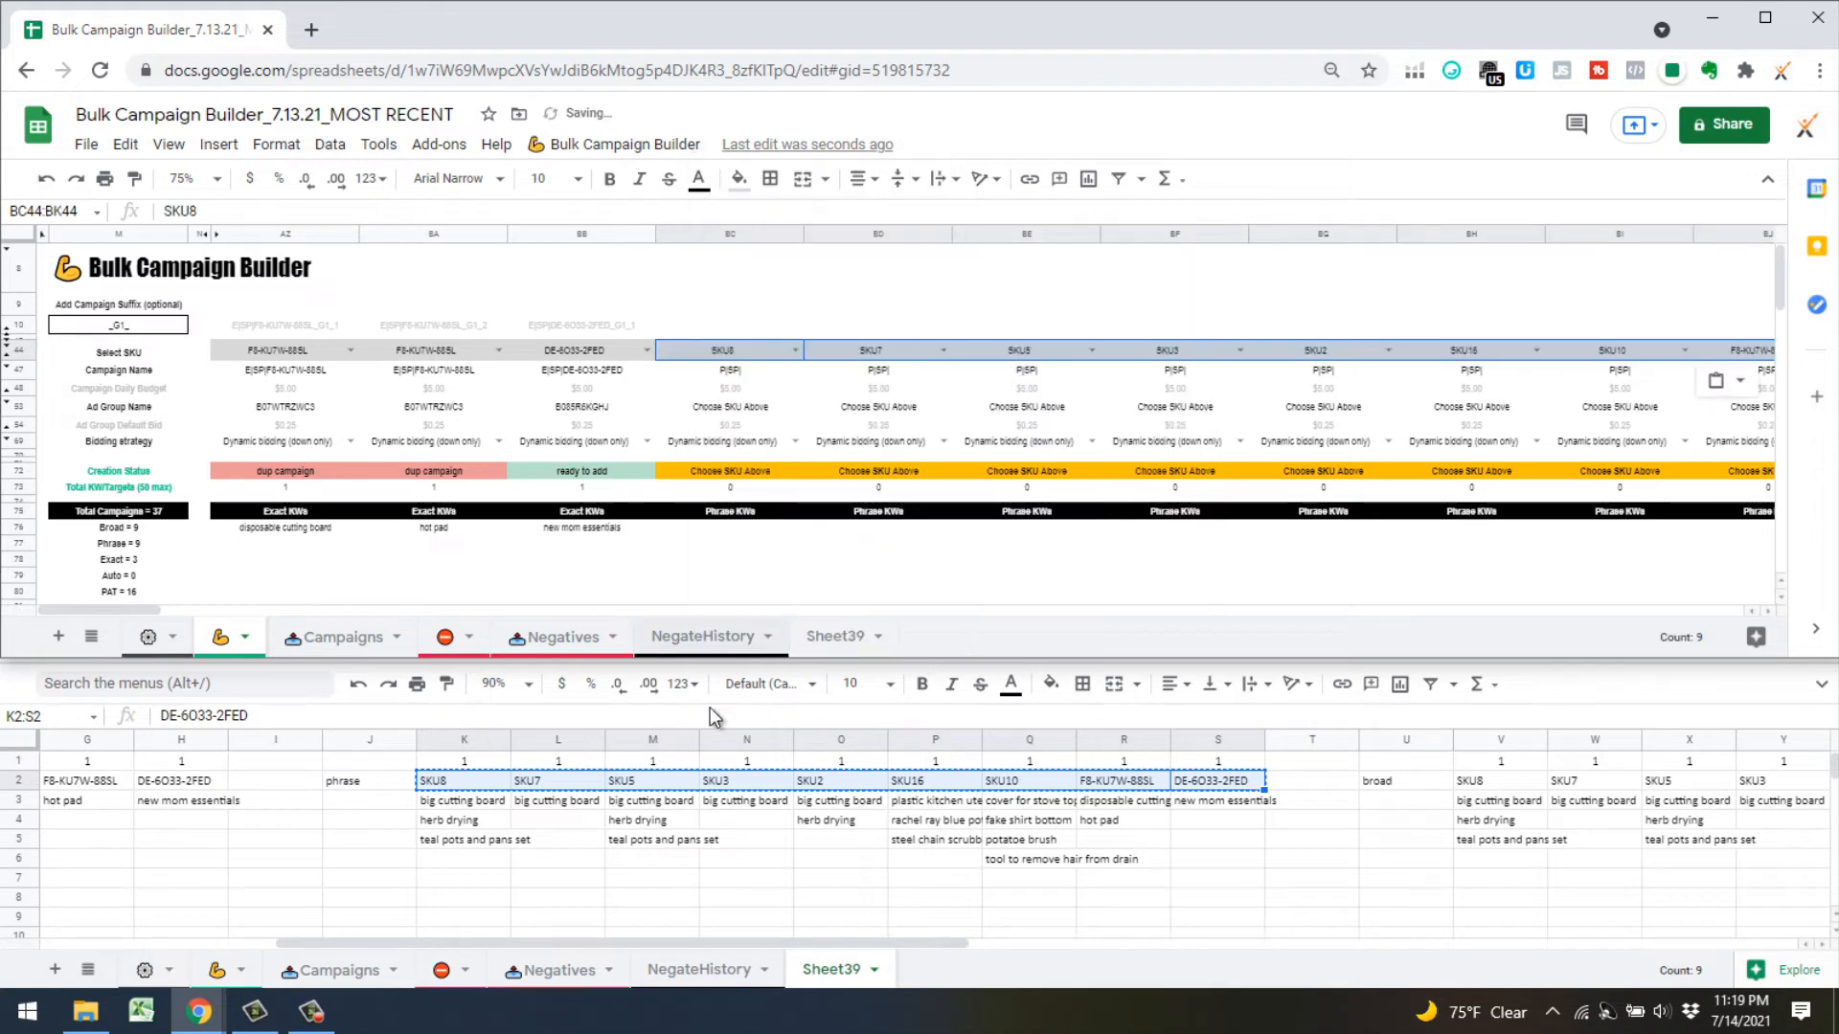
Copy the phrase search terms from K3:S6 of Sheet39 into the Phrase KWs area of the builder, starting at BC76
{"action": "left_click", "coordinate": [538, 809]}
{"action": "key", "text": "Down"}
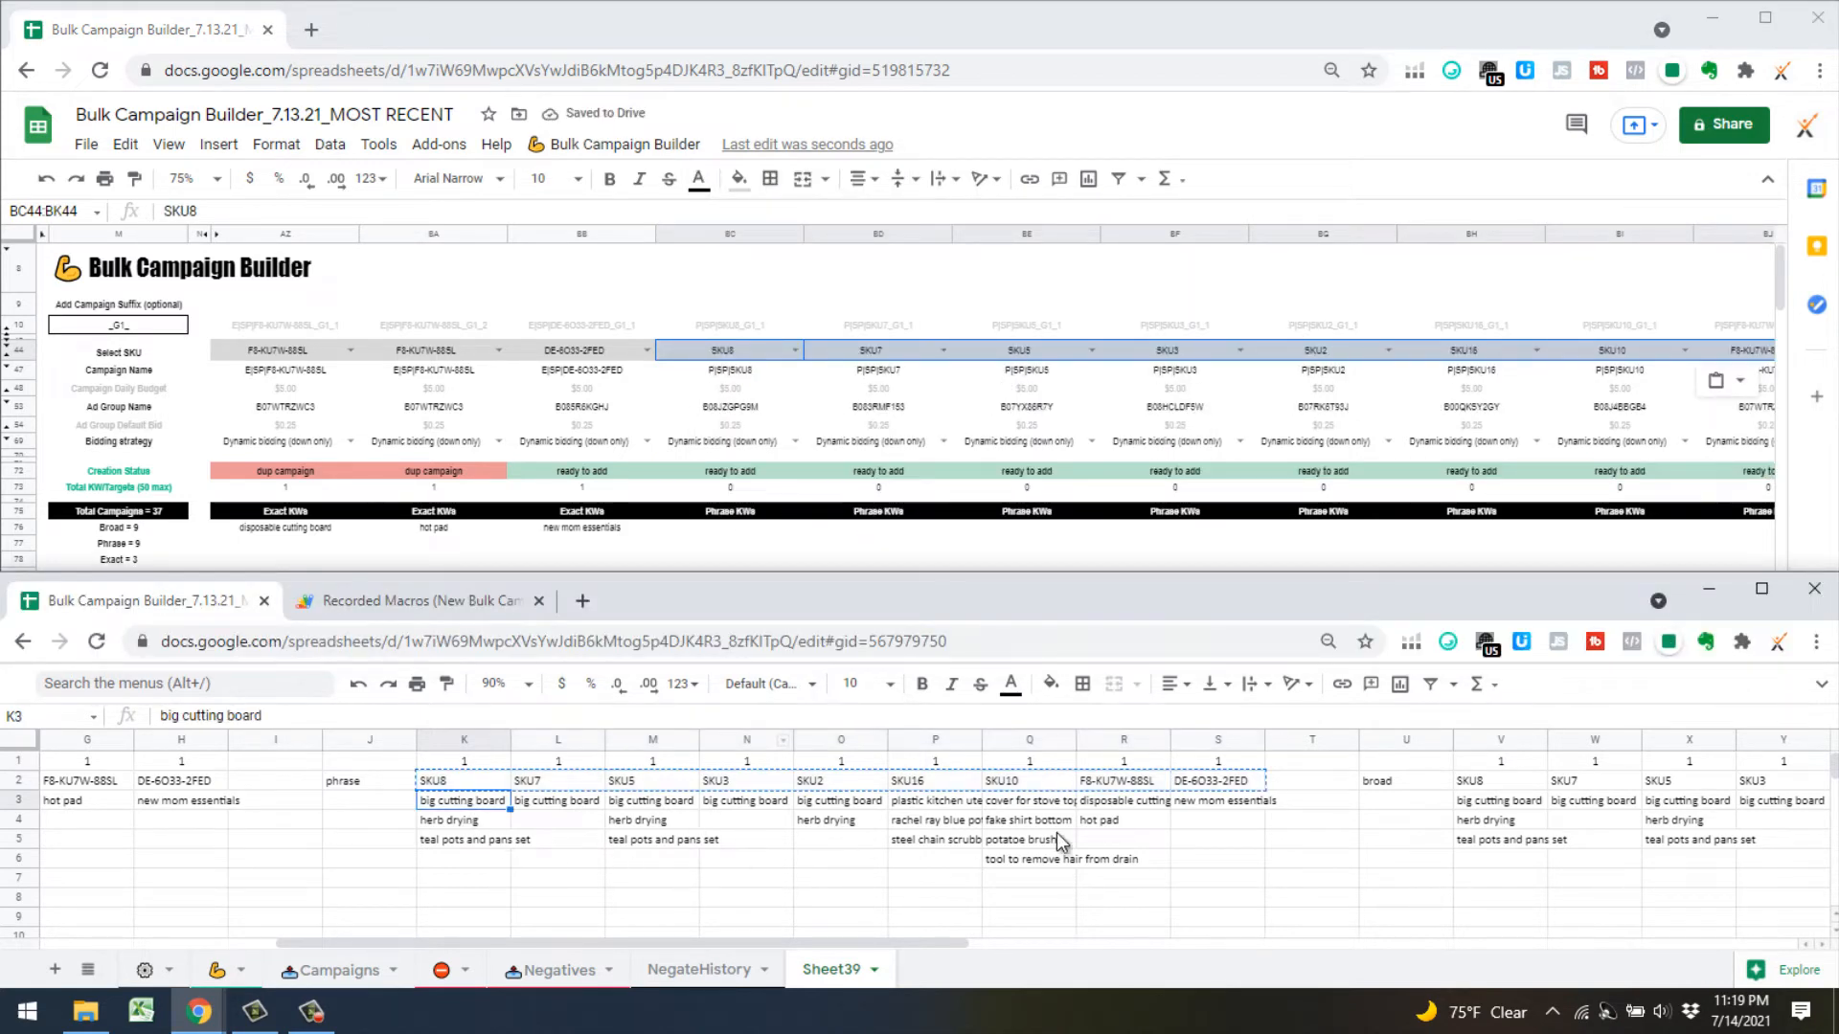
{"action": "left_click", "coordinate": [1228, 858], "text": "shift"}
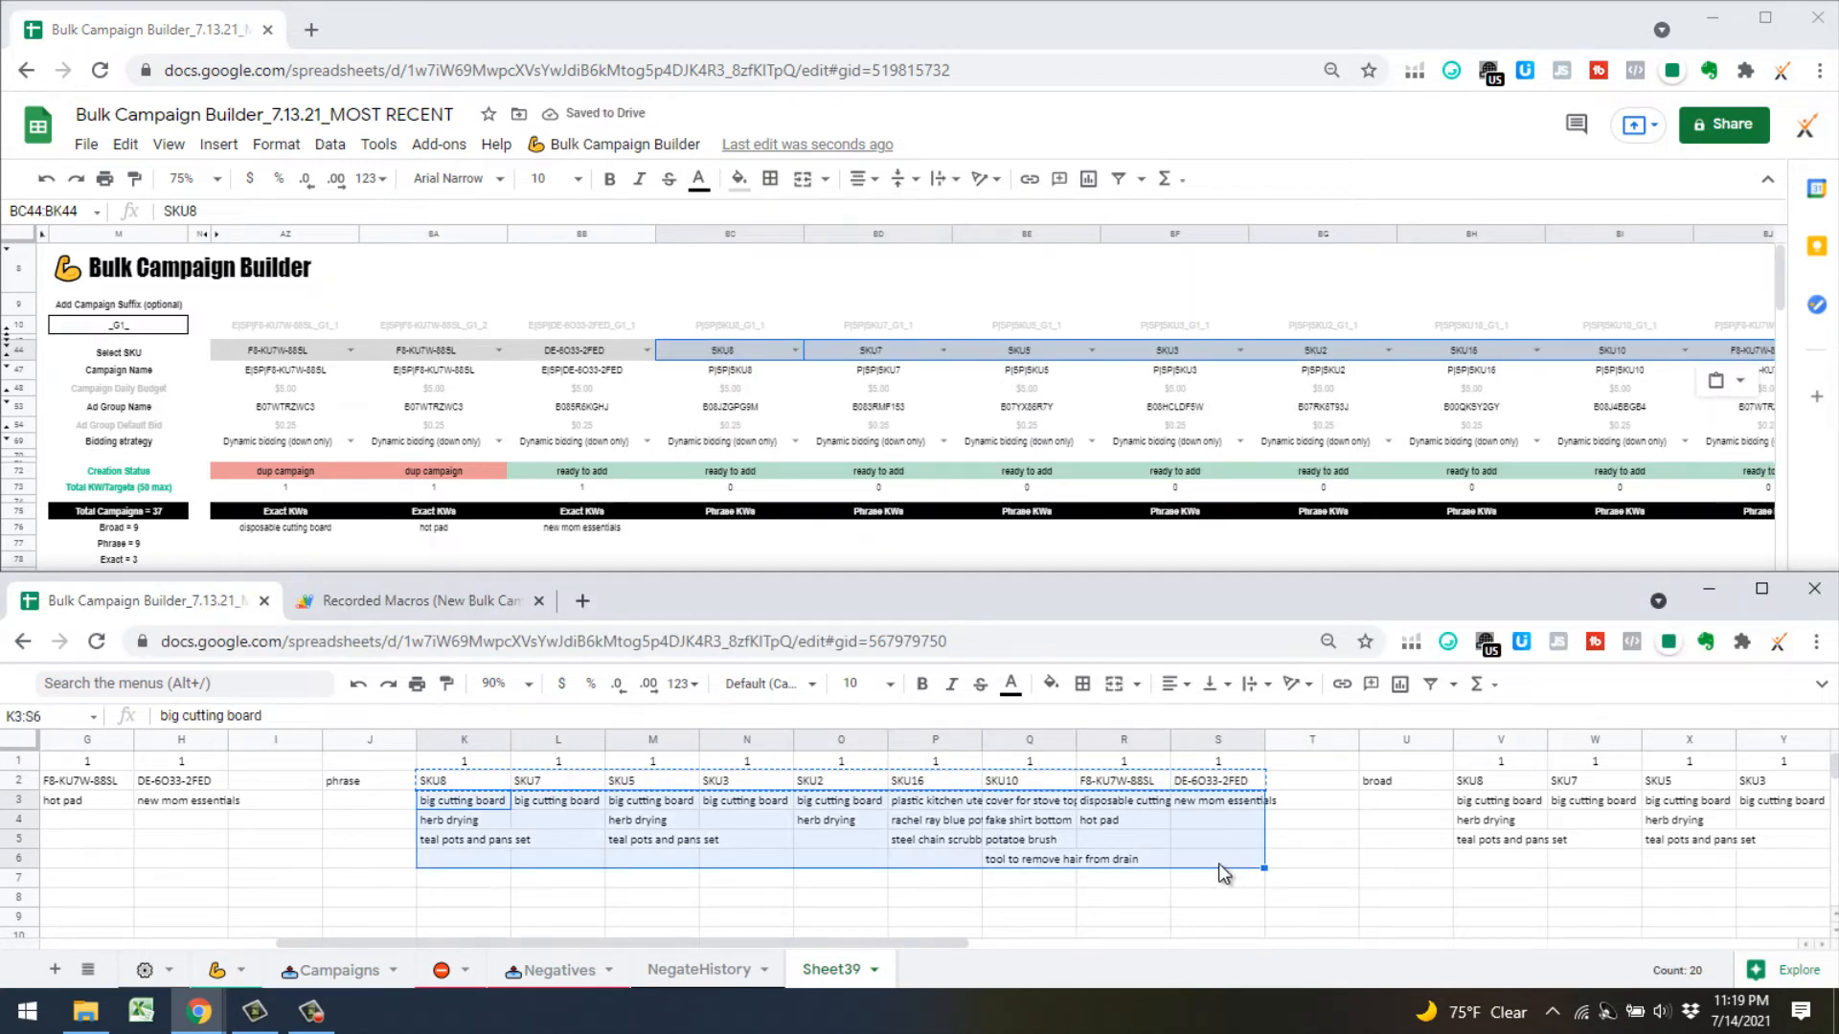
{"action": "key", "text": "ctrl+c"}
{"action": "left_click", "coordinate": [730, 533]}
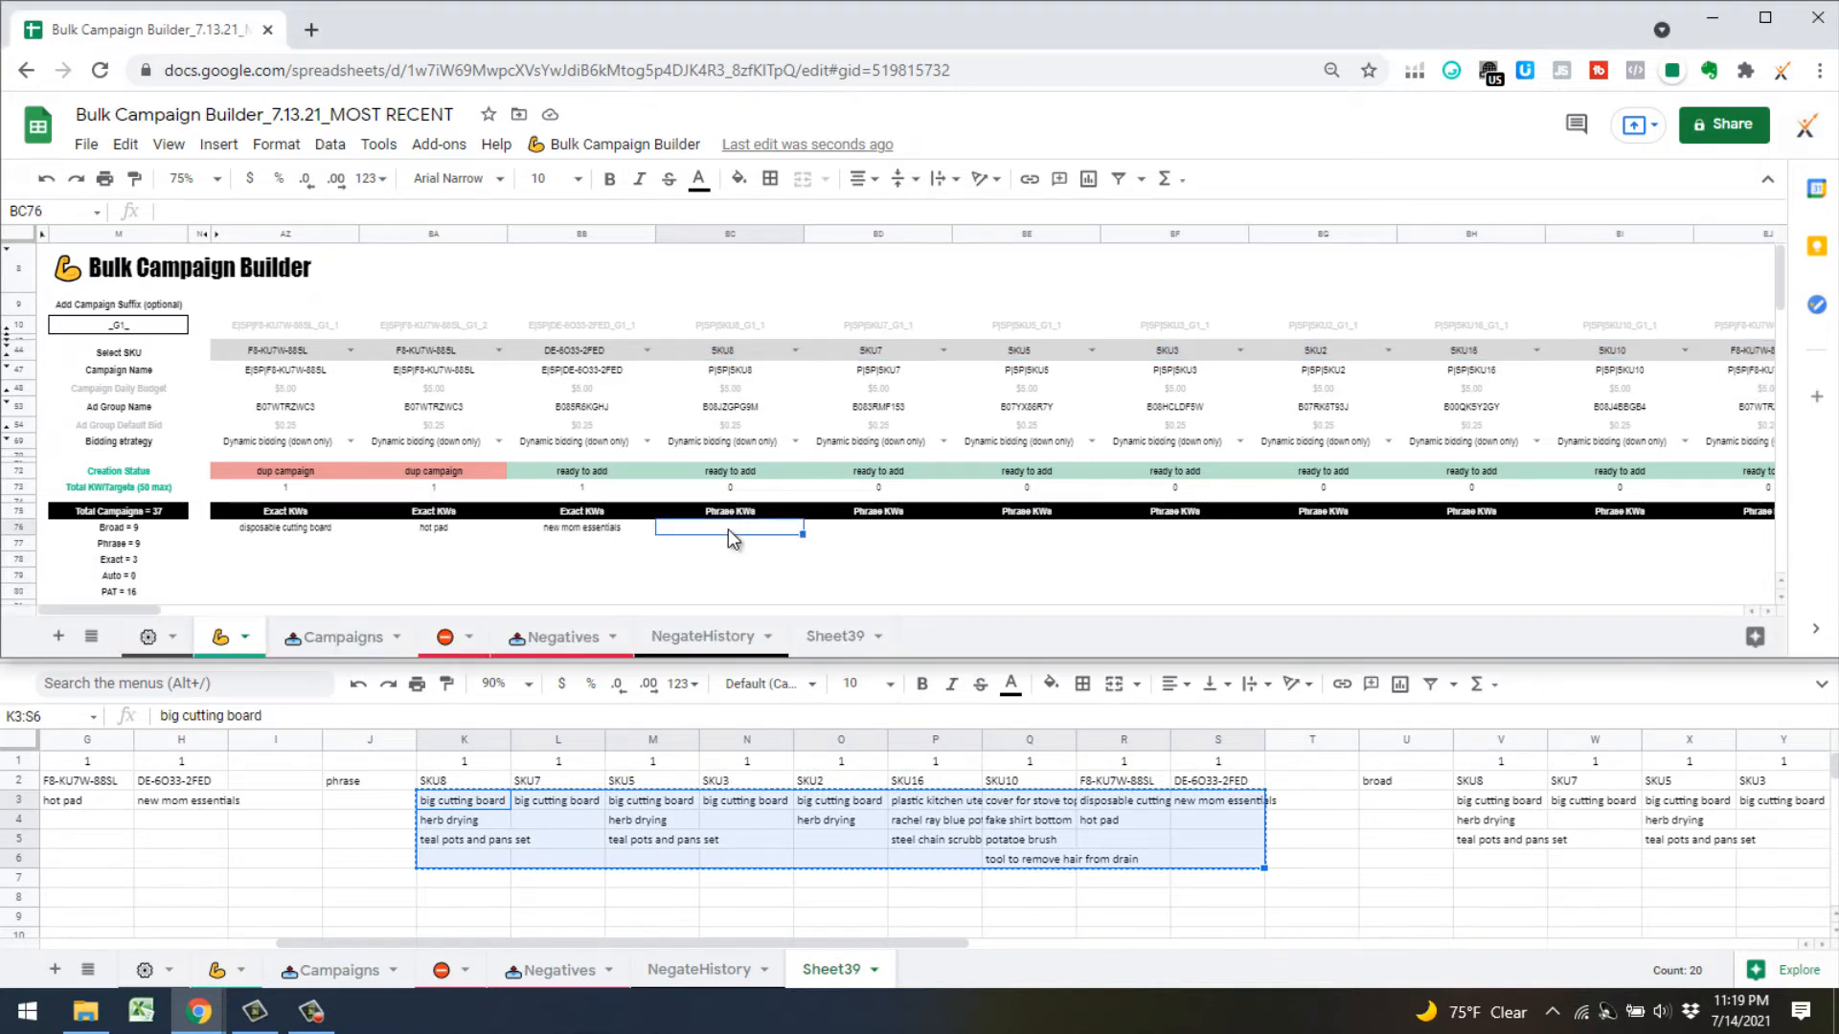
{"action": "right_click", "coordinate": [728, 528]}
{"action": "left_click", "coordinate": [716, 523]}
{"action": "key", "text": "ctrl+v"}
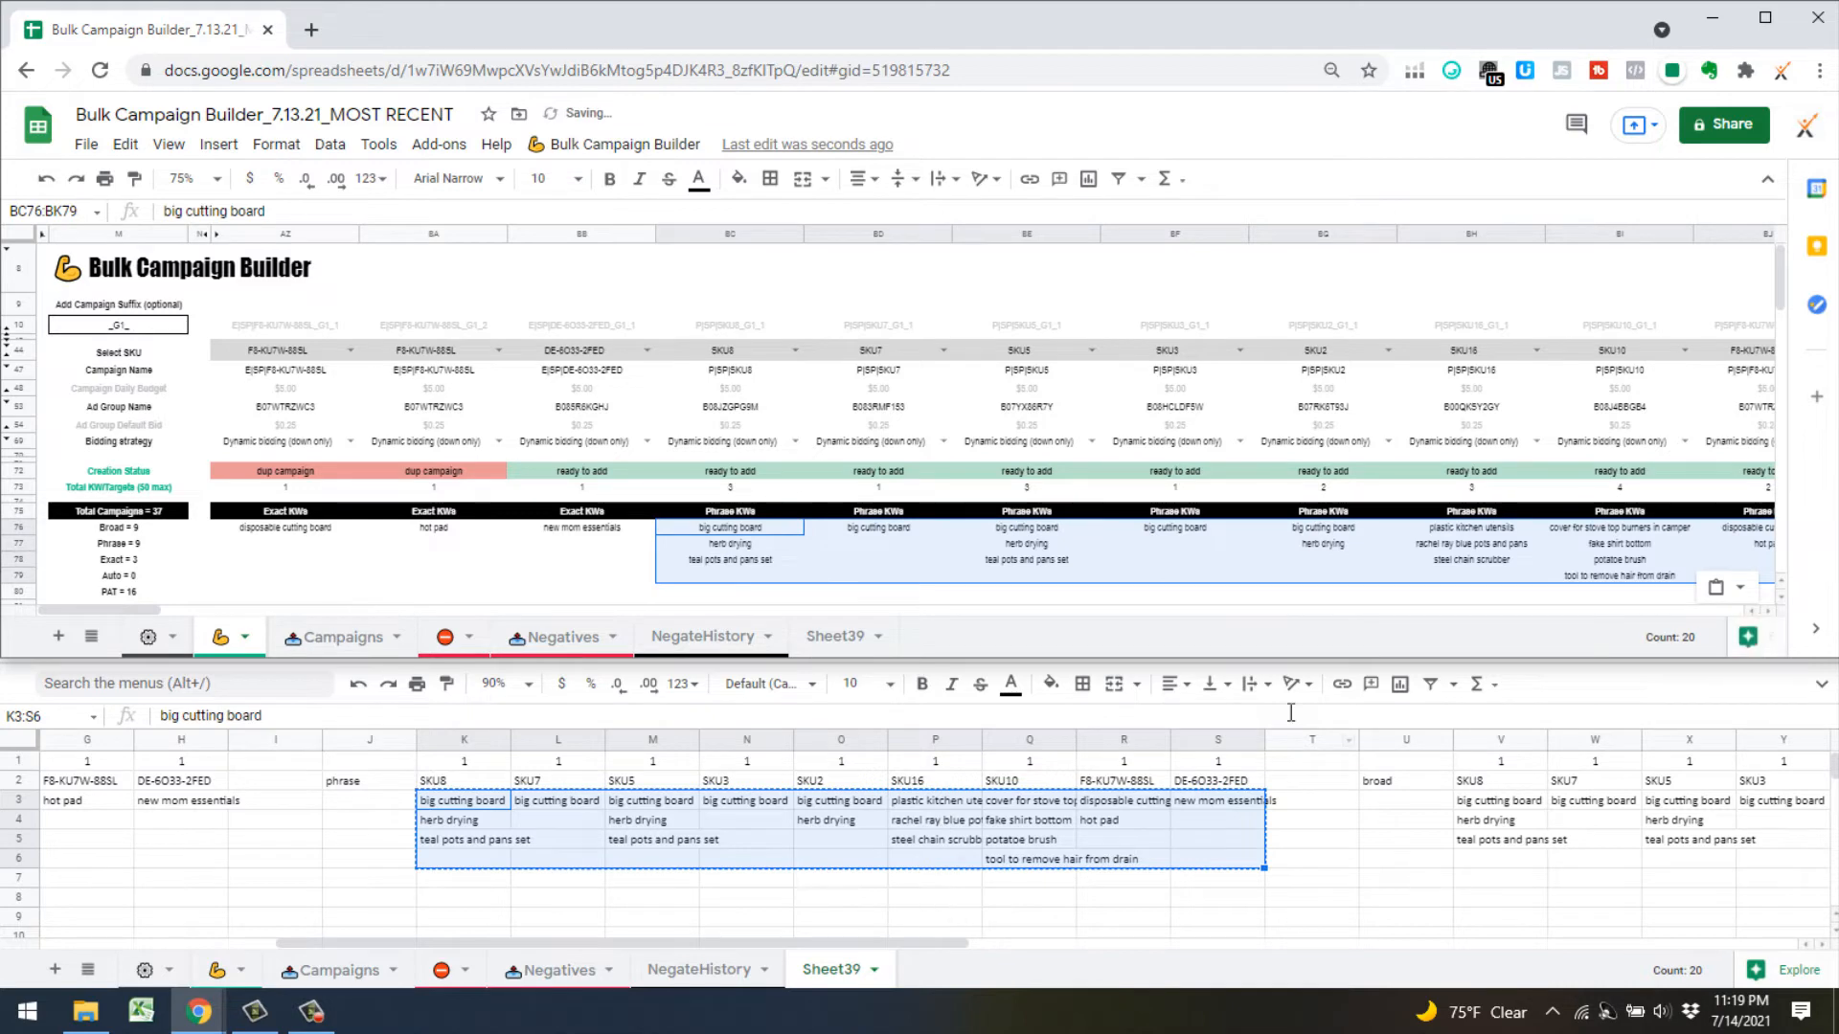
Copy the broad SKUs from V2:AD2 of Sheet39 into the Select SKU row of the nine broad campaigns, starting at BL44
{"action": "left_click_drag", "start_coordinate": [152, 612], "coordinate": [237, 618]}
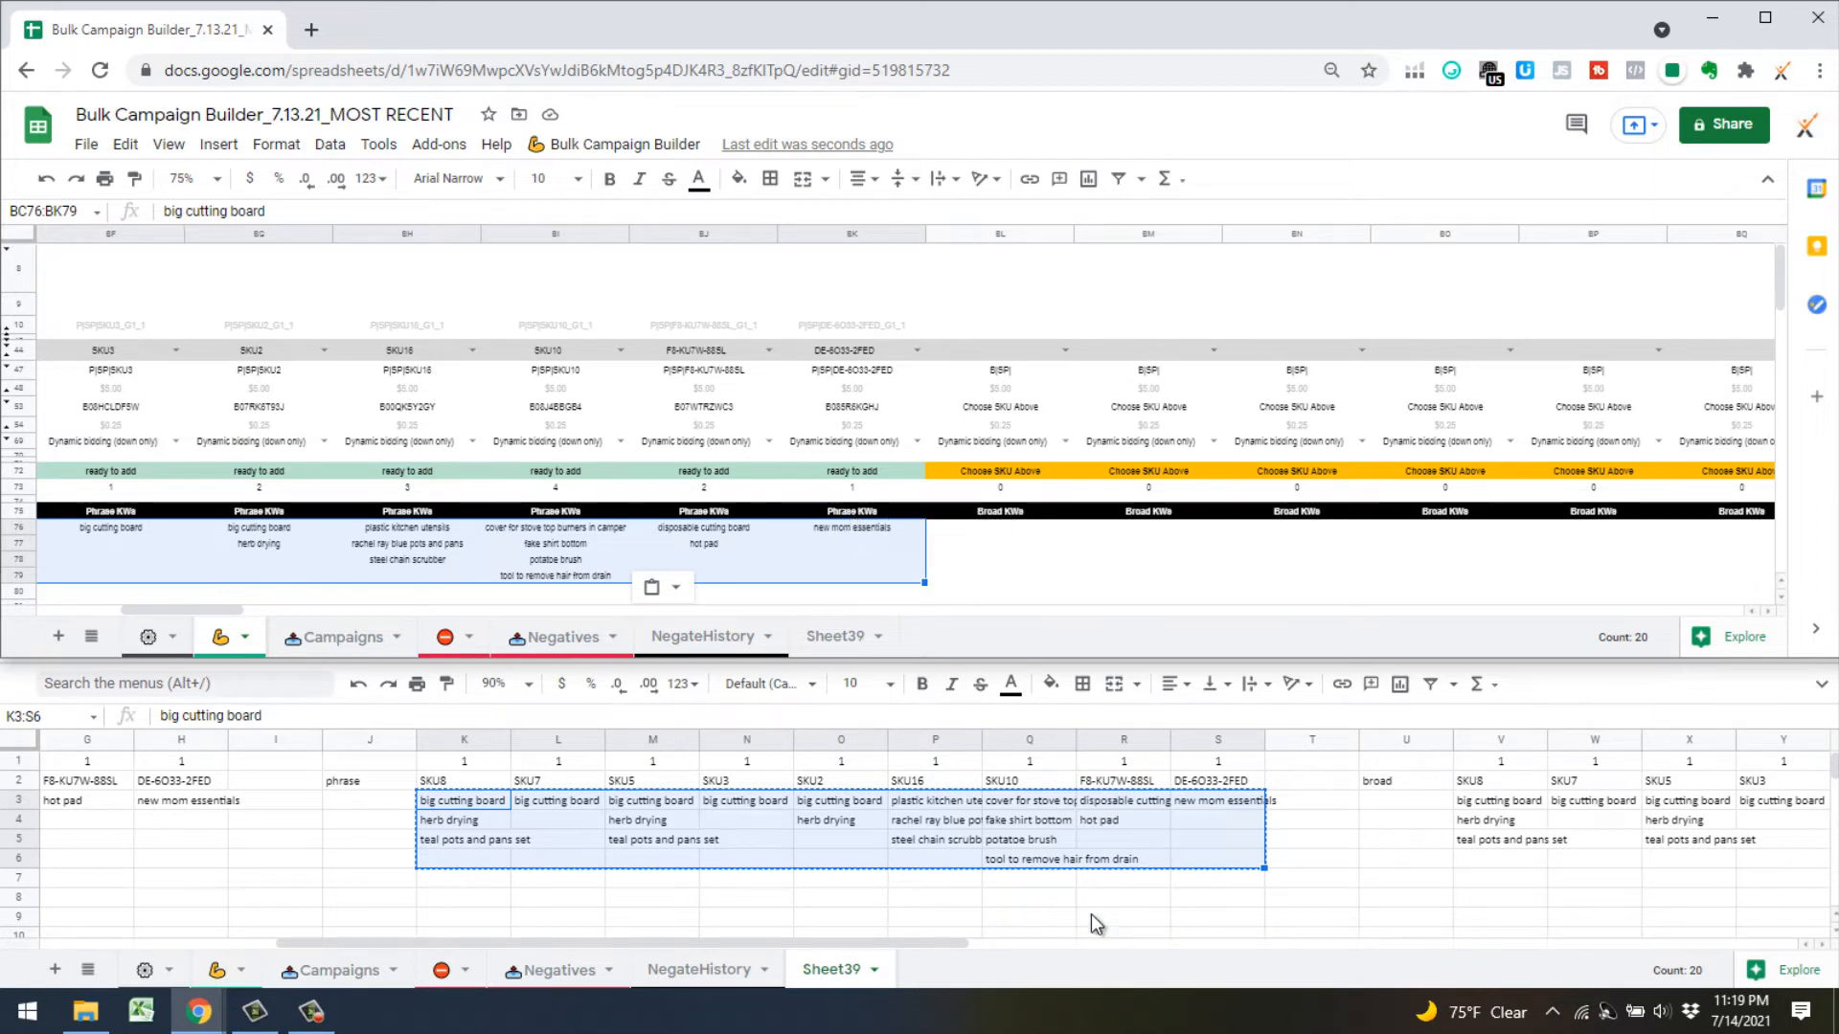
{"action": "left_click", "coordinate": [975, 914]}
{"action": "left_click_drag", "start_coordinate": [954, 945], "coordinate": [1273, 915]}
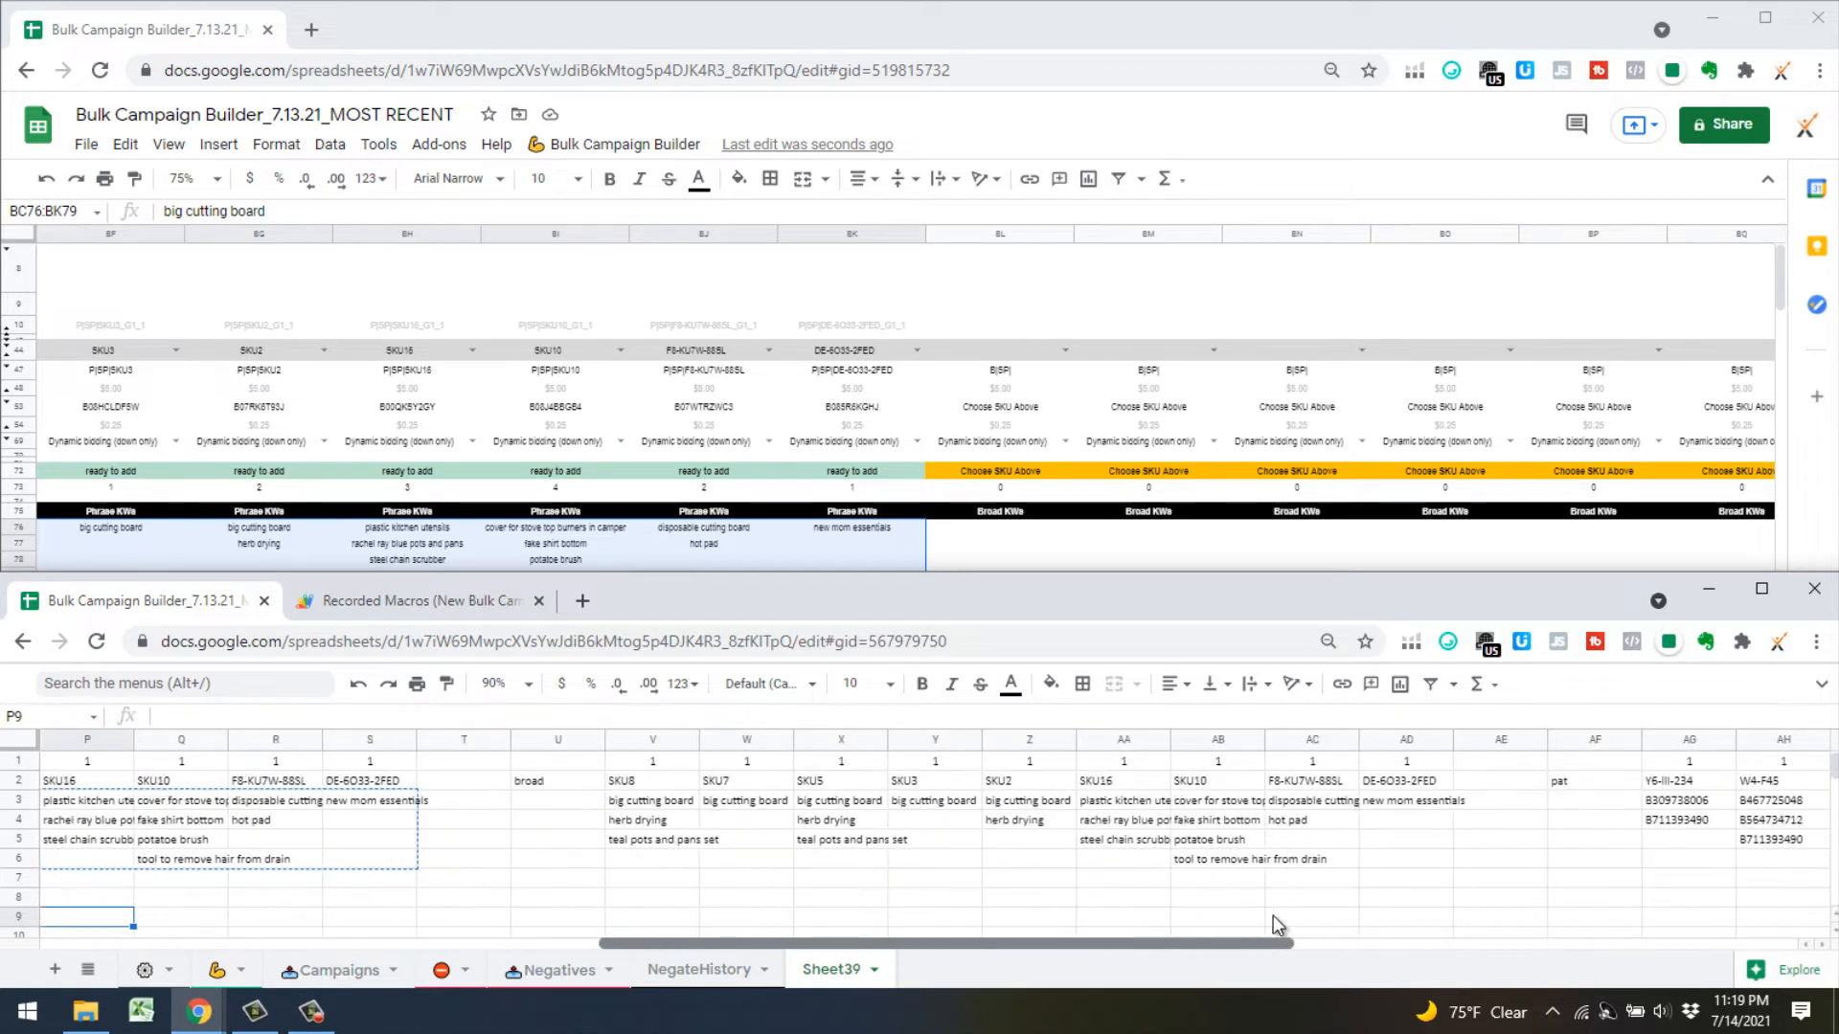
{"action": "left_click", "coordinate": [680, 783]}
{"action": "left_click", "coordinate": [1424, 784], "text": "shift"}
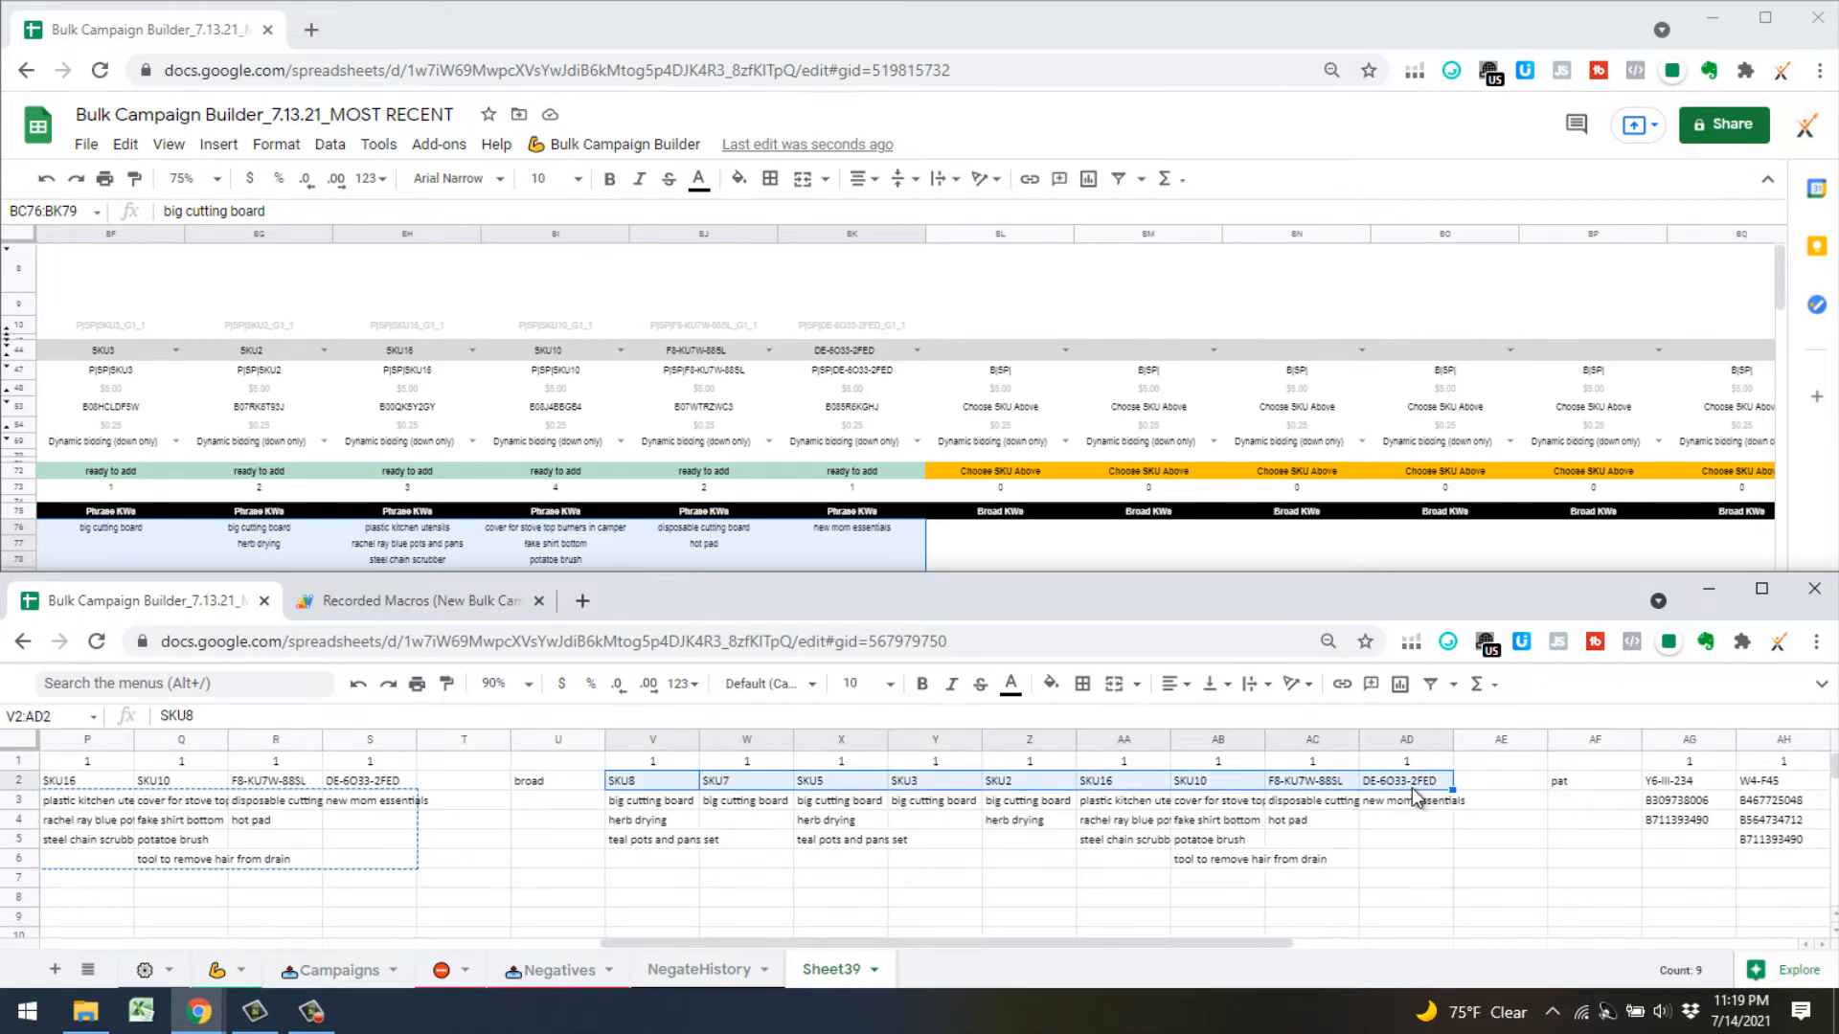
{"action": "key", "text": "ctrl+c"}
{"action": "left_click", "coordinate": [980, 349]}
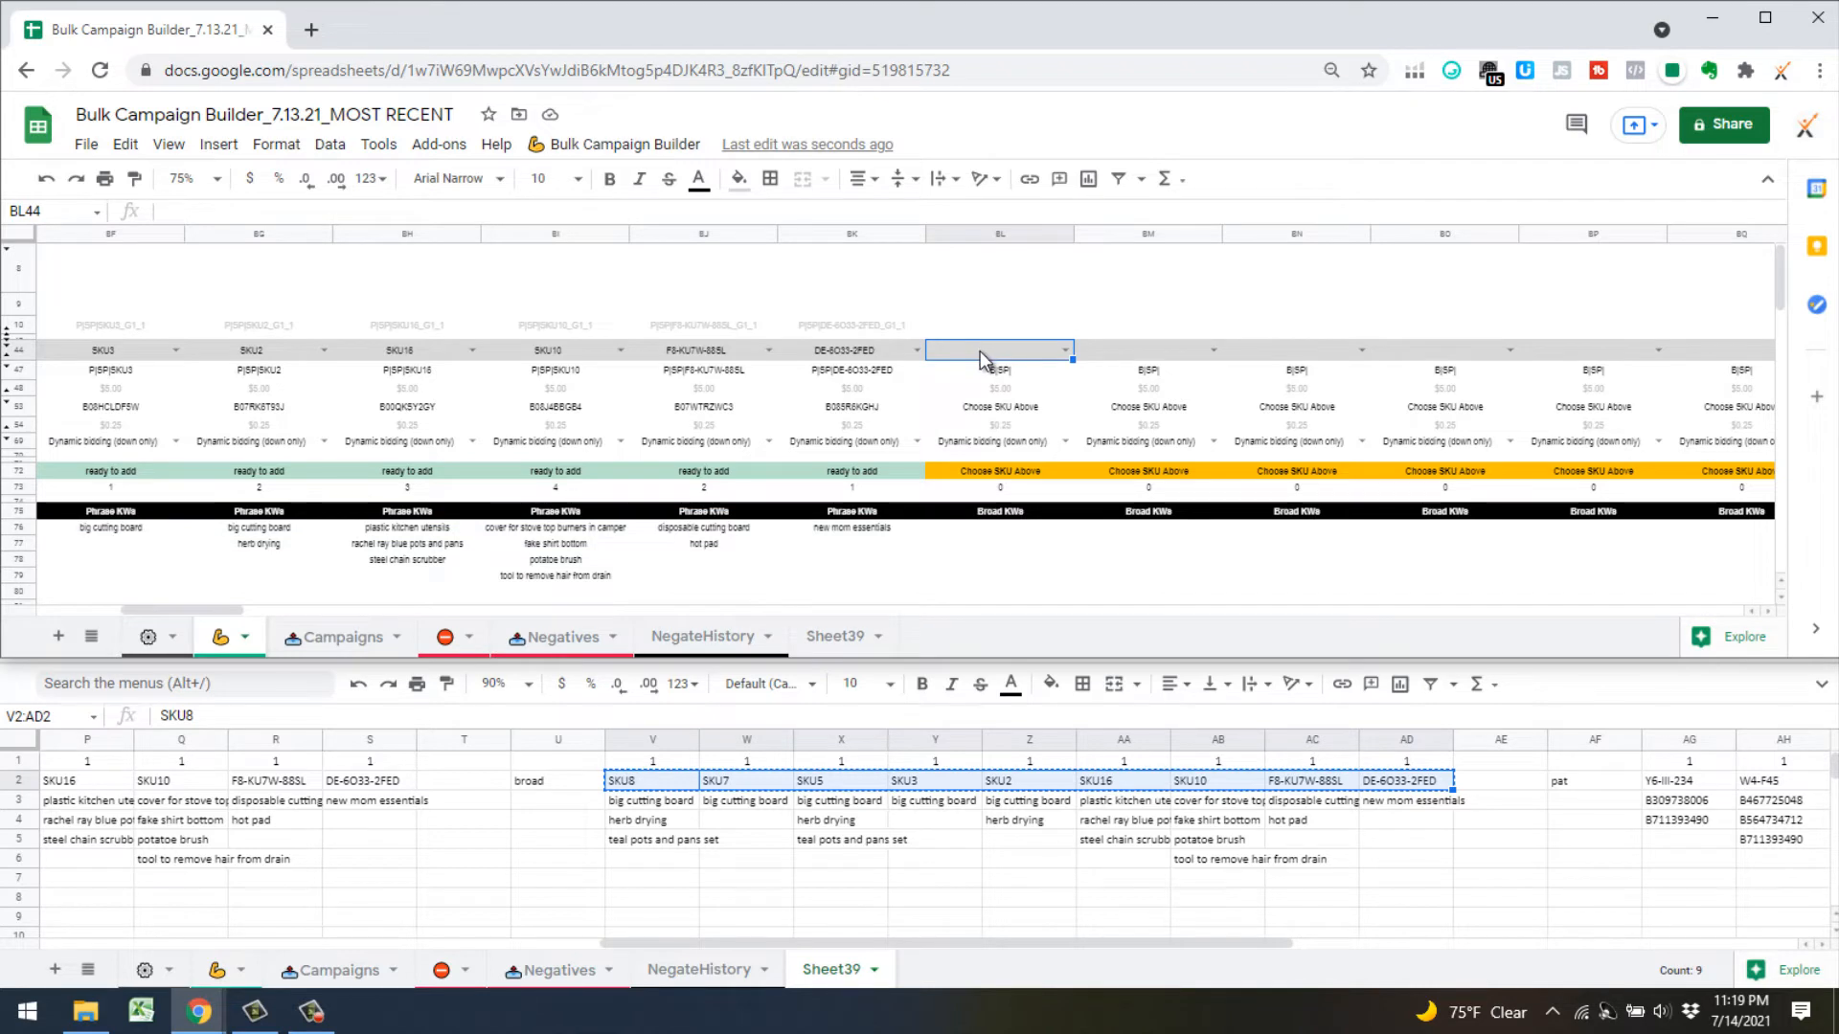
{"action": "key", "text": "ctrl+v"}
Copy the broad search terms from V3:AD6 of Sheet39 into the Broad KWs area of the builder, starting at BL76
{"action": "left_click", "coordinate": [658, 811]}
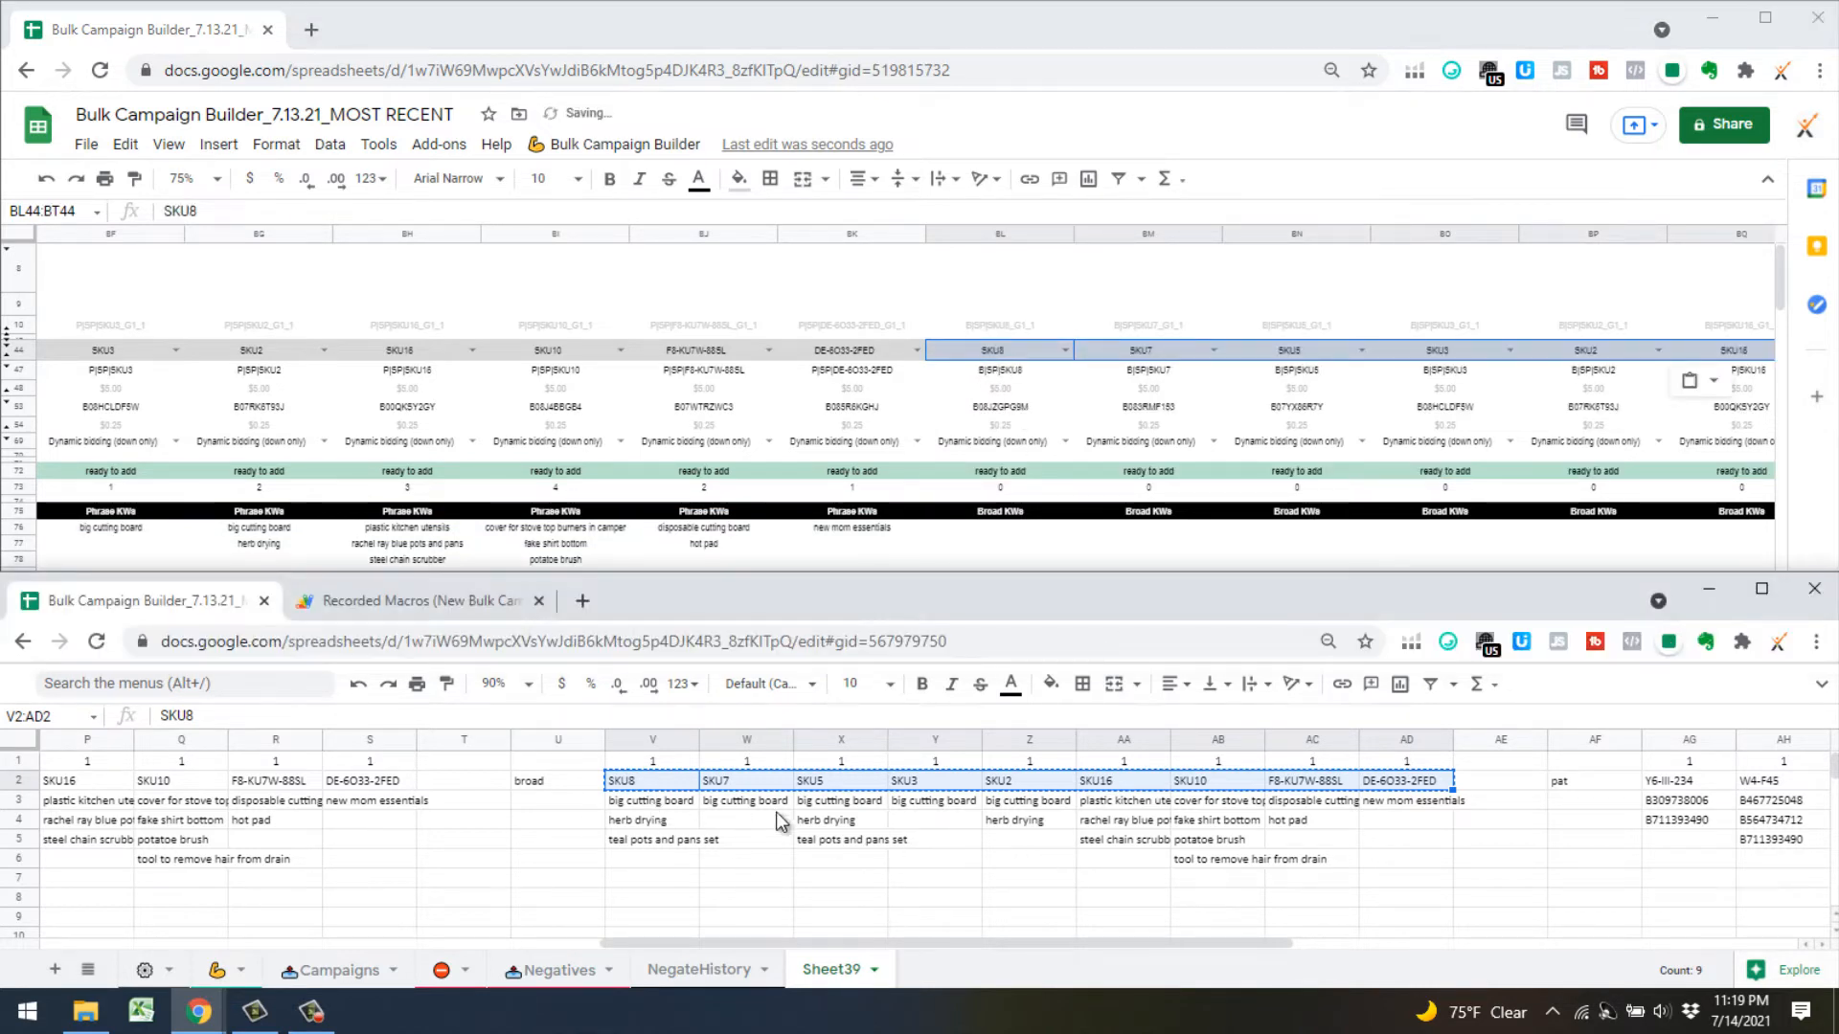
{"action": "left_click", "coordinate": [1398, 865], "text": "shift"}
{"action": "key", "text": "ctrl+c"}
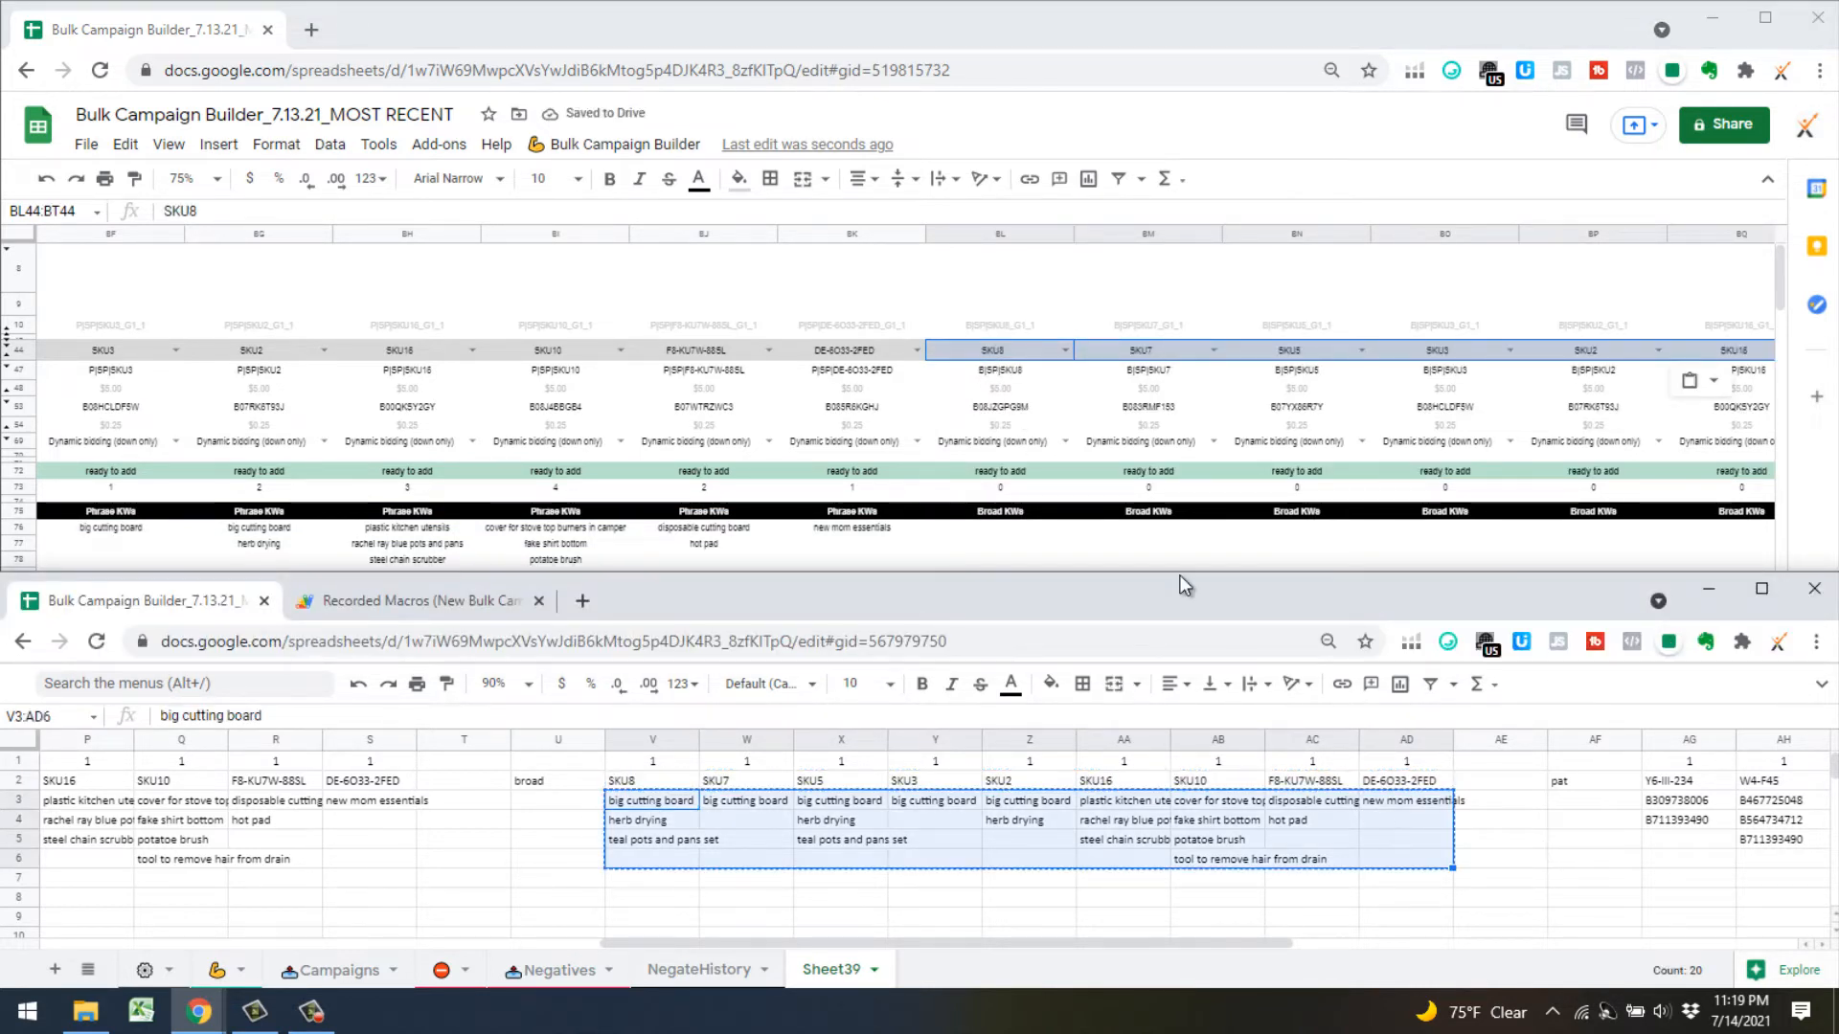
{"action": "left_click", "coordinate": [1004, 530]}
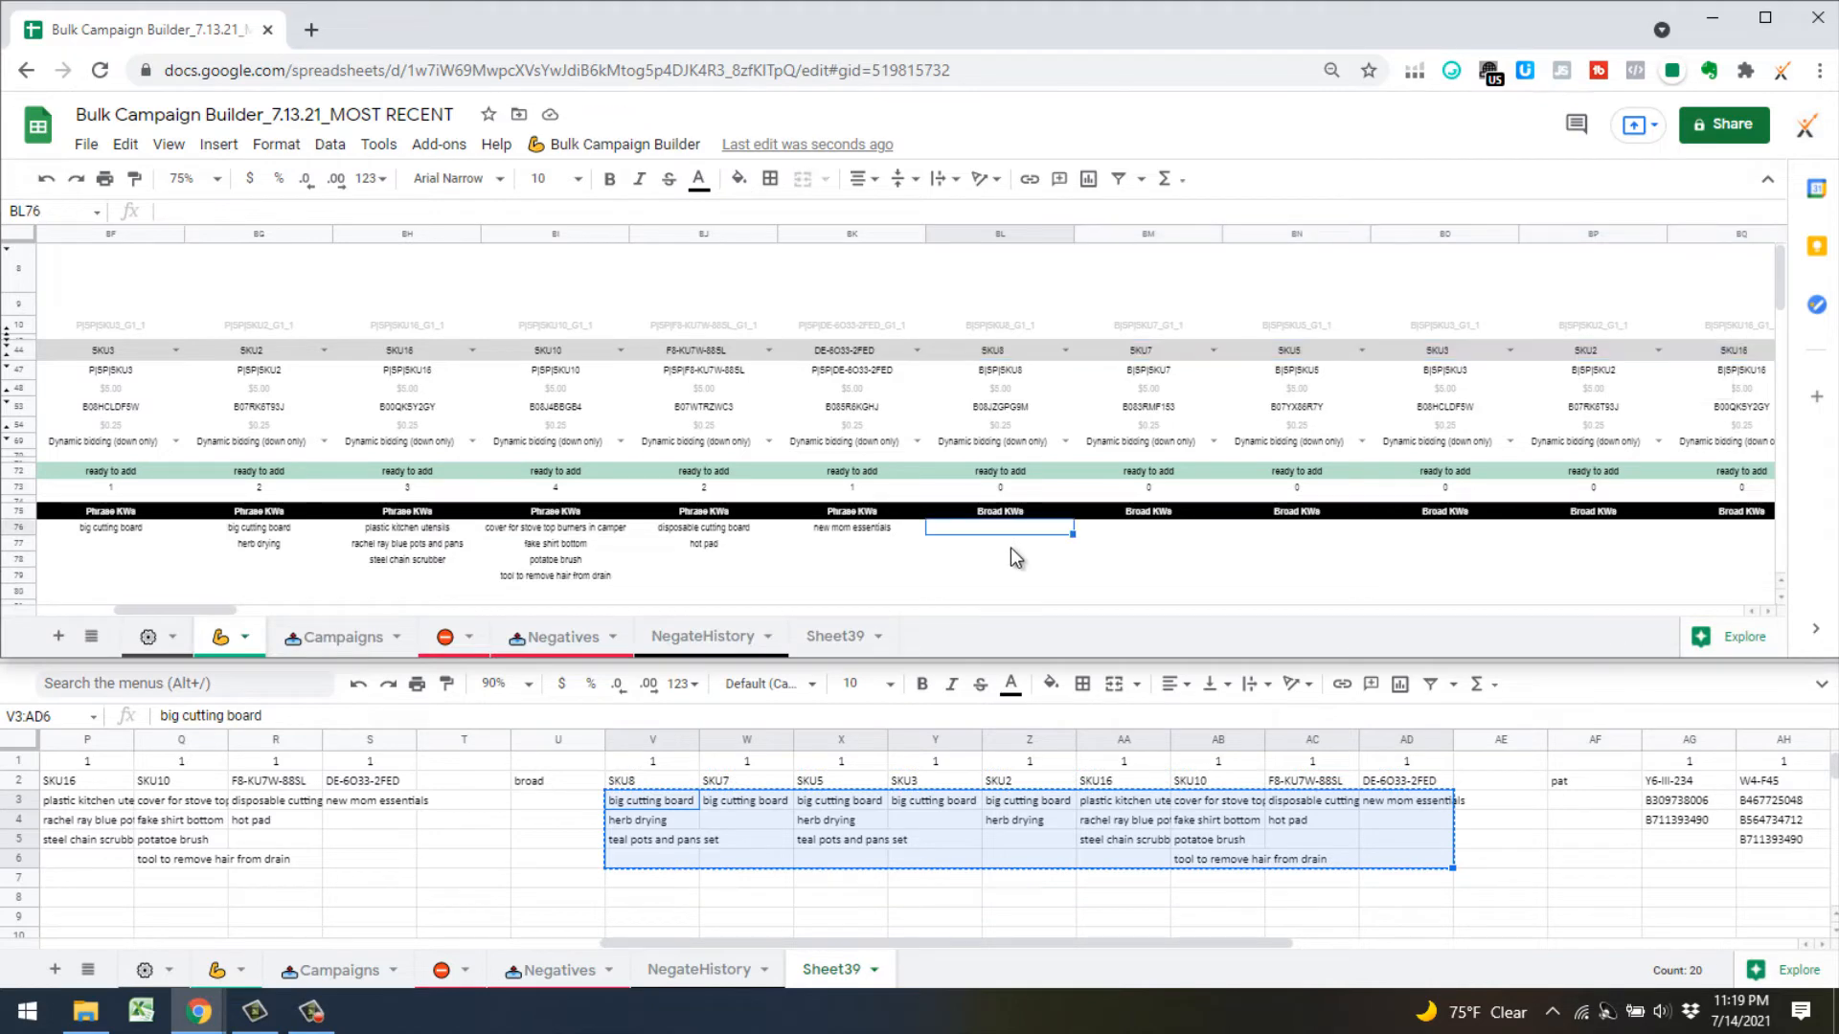
{"action": "key", "text": "ctrl+v"}
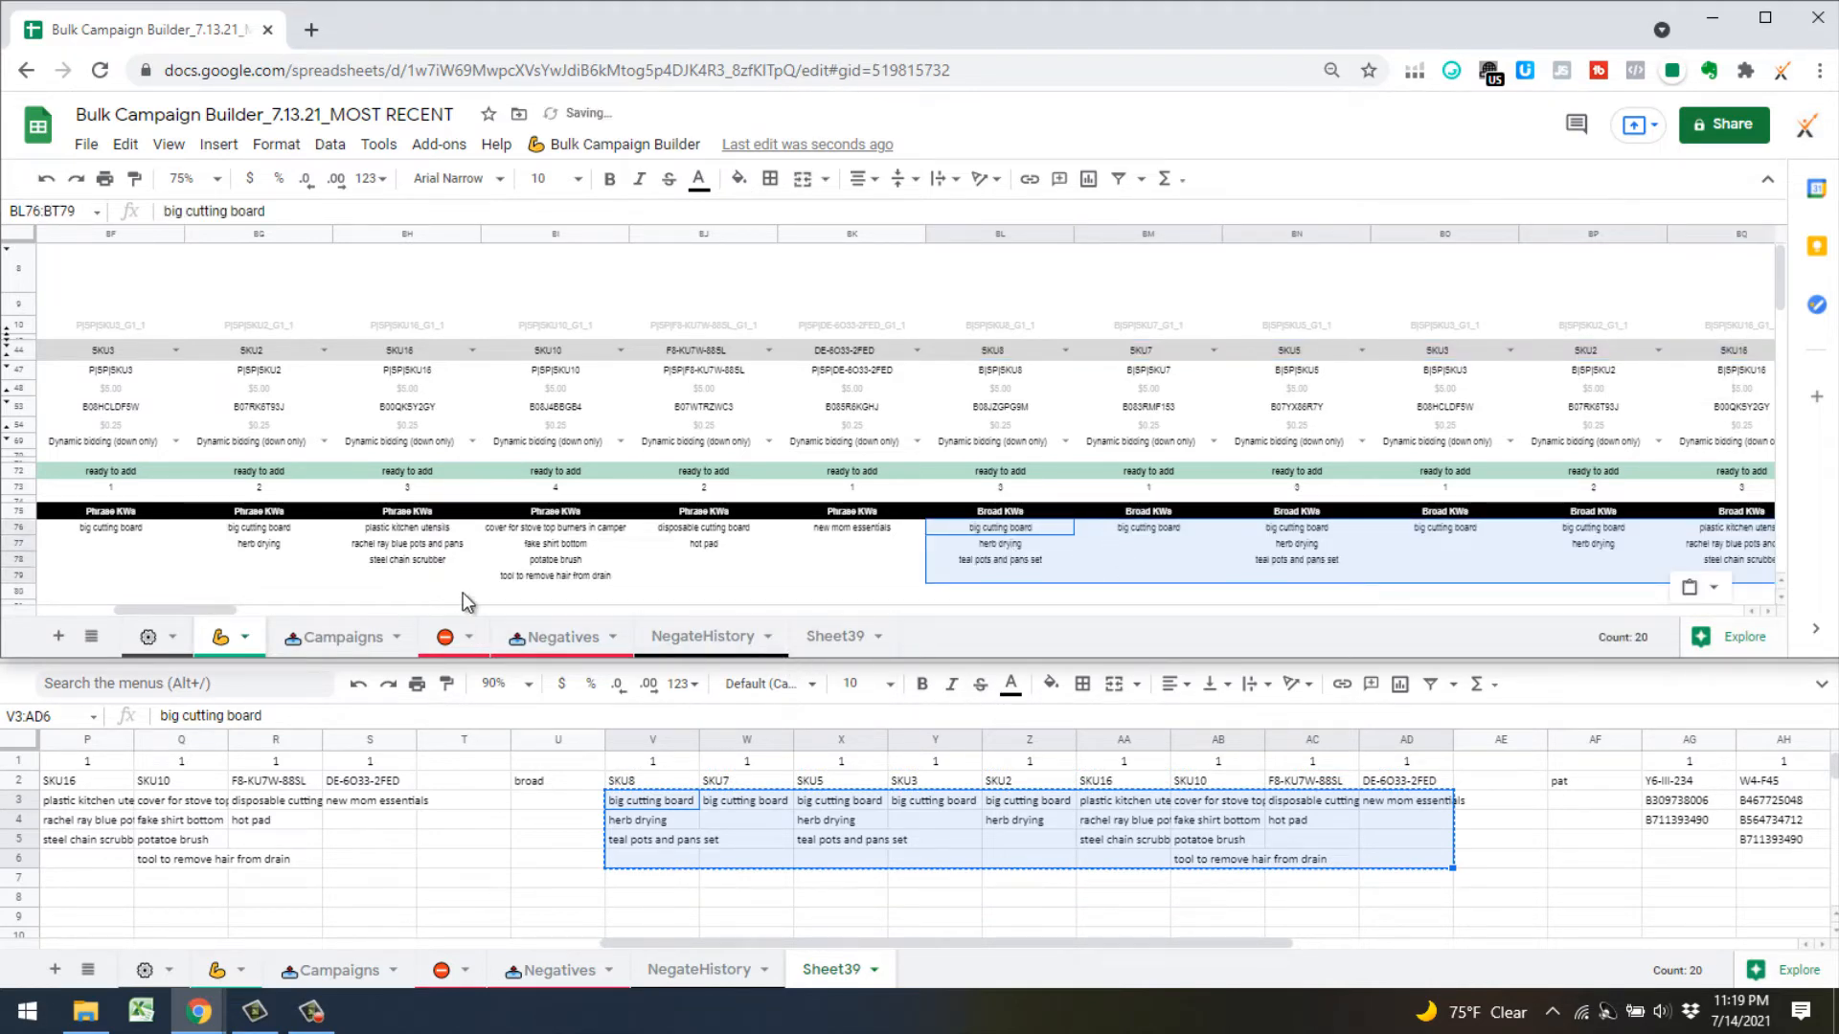
Copy the PAT SKUs from AG2:AV2 of Sheet39 into the Select SKU row of the sixteen PAT campaigns, starting at BU44
{"action": "left_click_drag", "start_coordinate": [237, 613], "coordinate": [336, 613]}
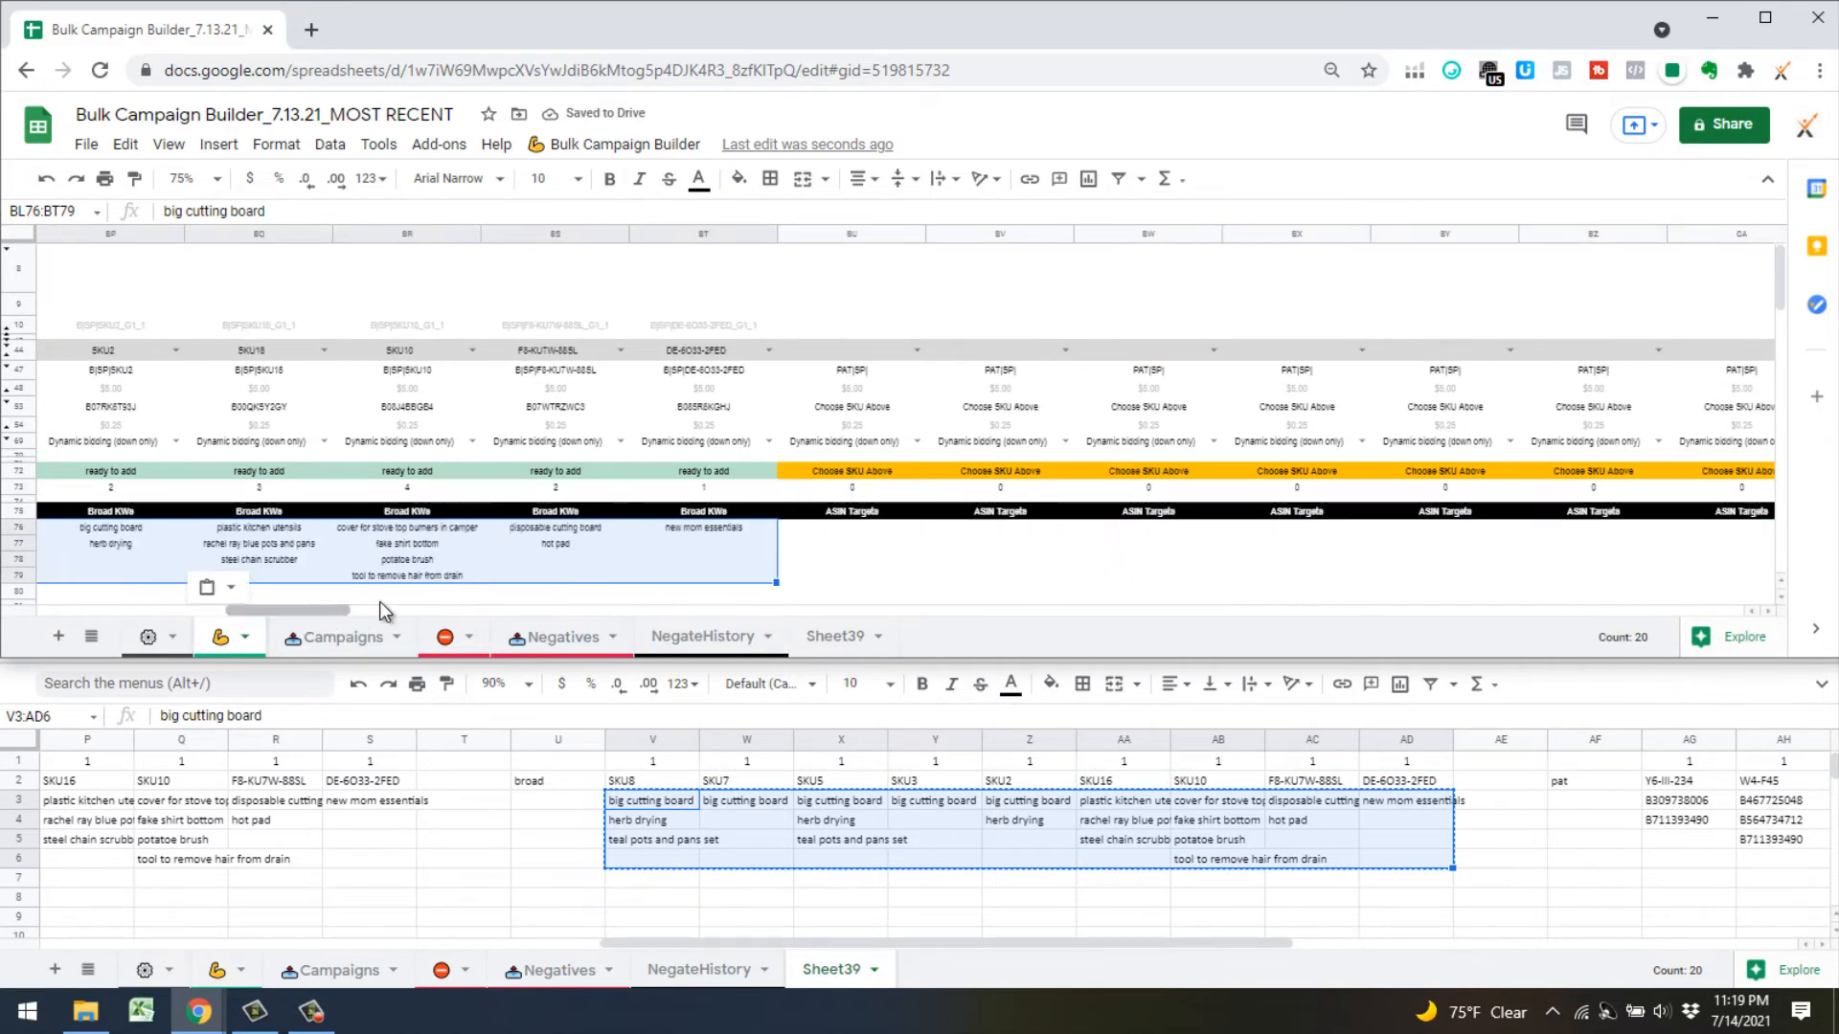
{"action": "left_click_drag", "start_coordinate": [1171, 944], "coordinate": [1642, 911]}
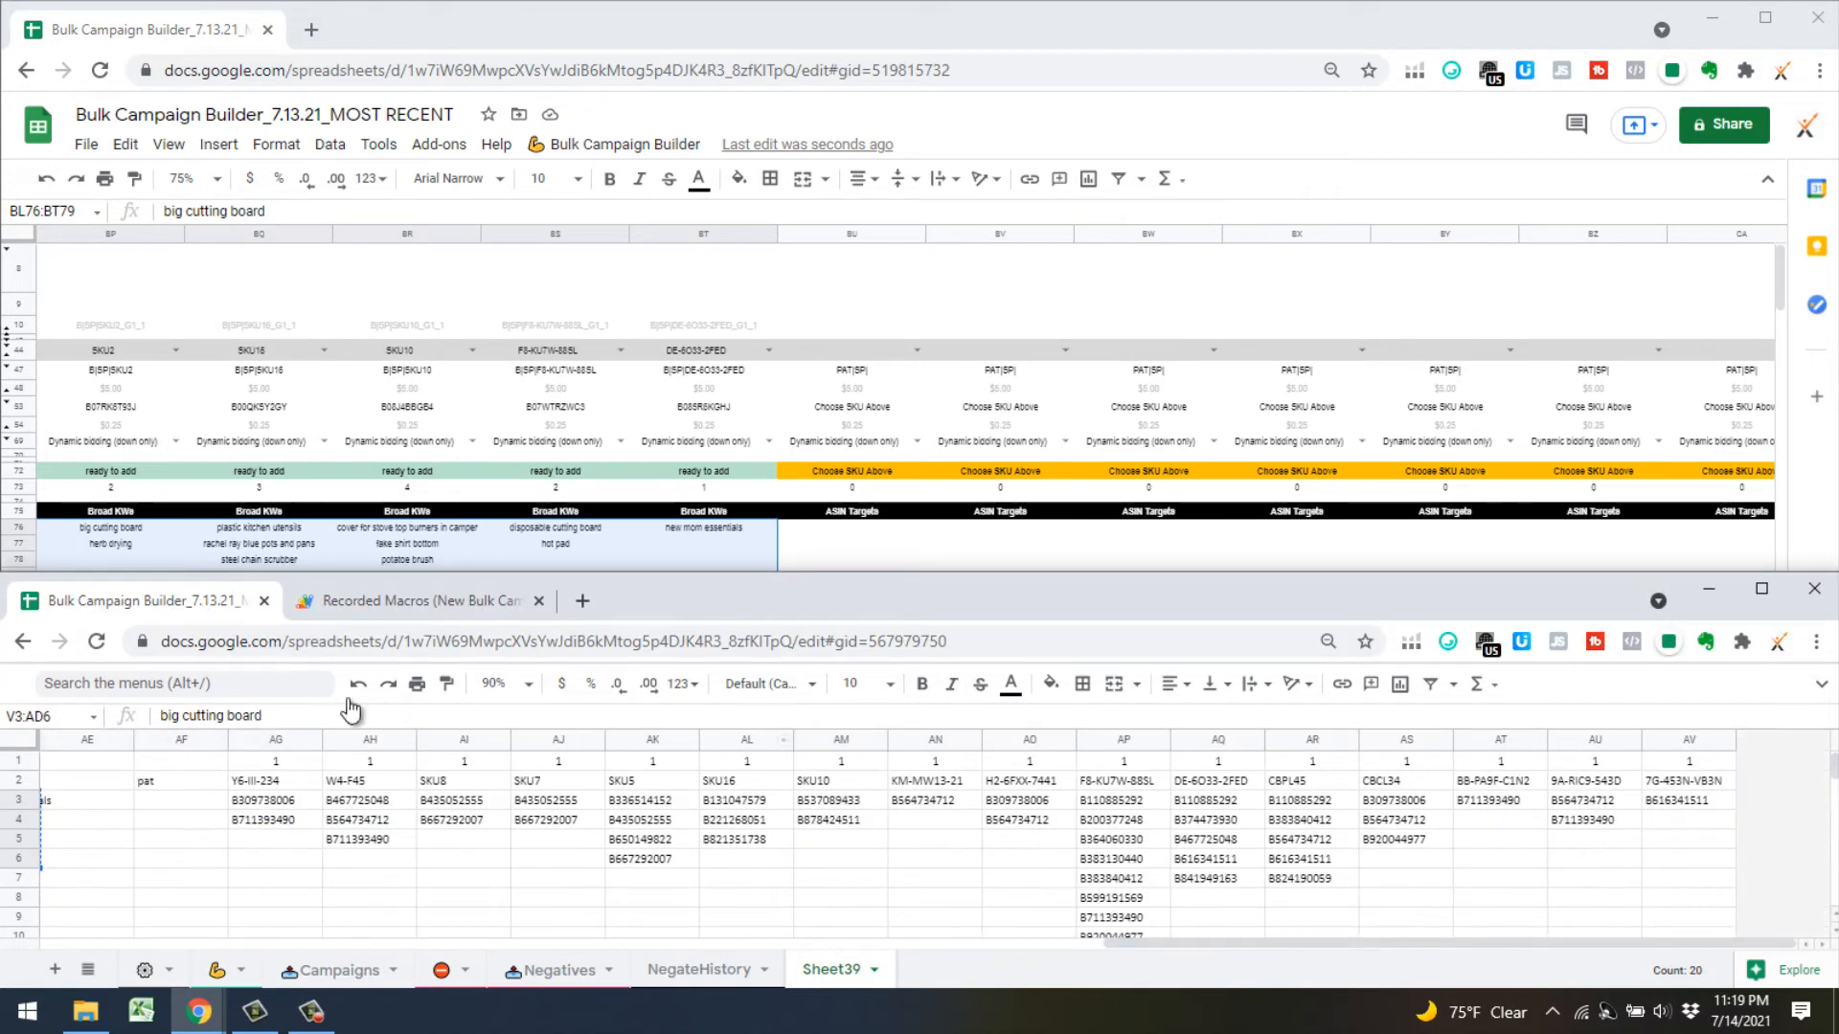
{"action": "left_click", "coordinate": [299, 780]}
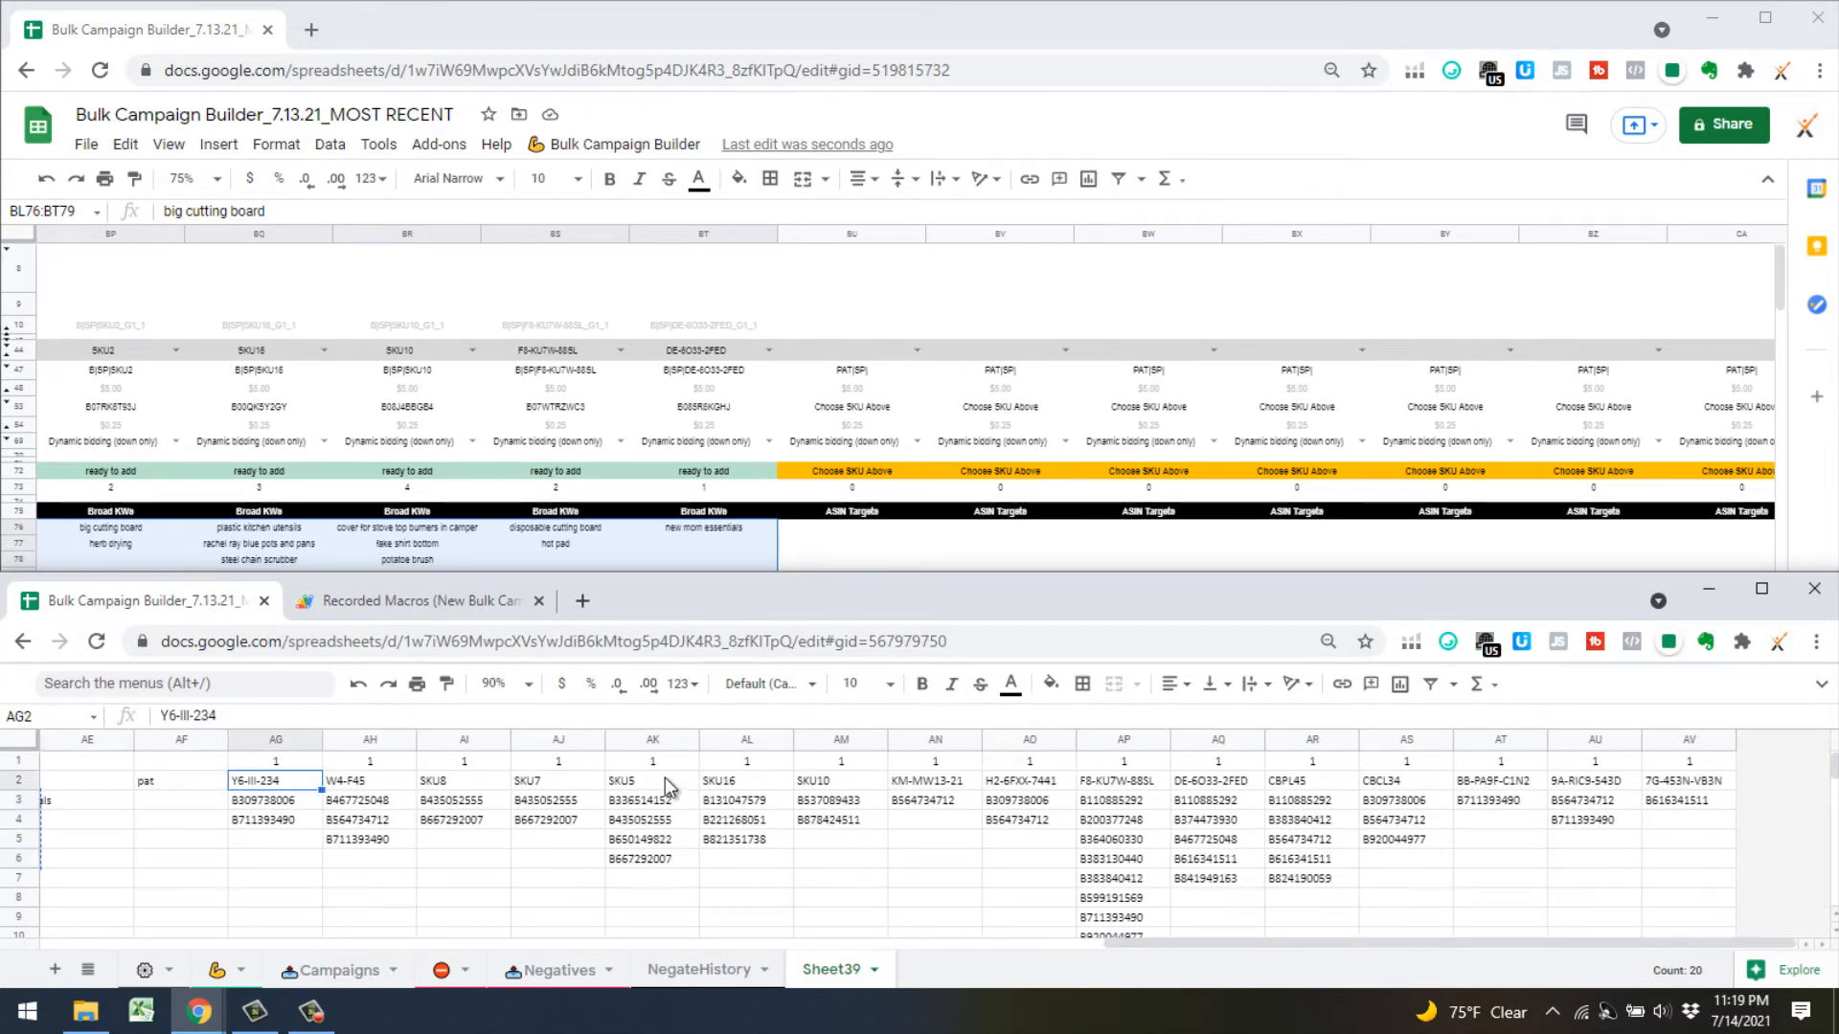
{"action": "left_click", "coordinate": [1683, 785], "text": "shift"}
{"action": "key", "text": "ctrl+c"}
{"action": "left_click", "coordinate": [829, 362]}
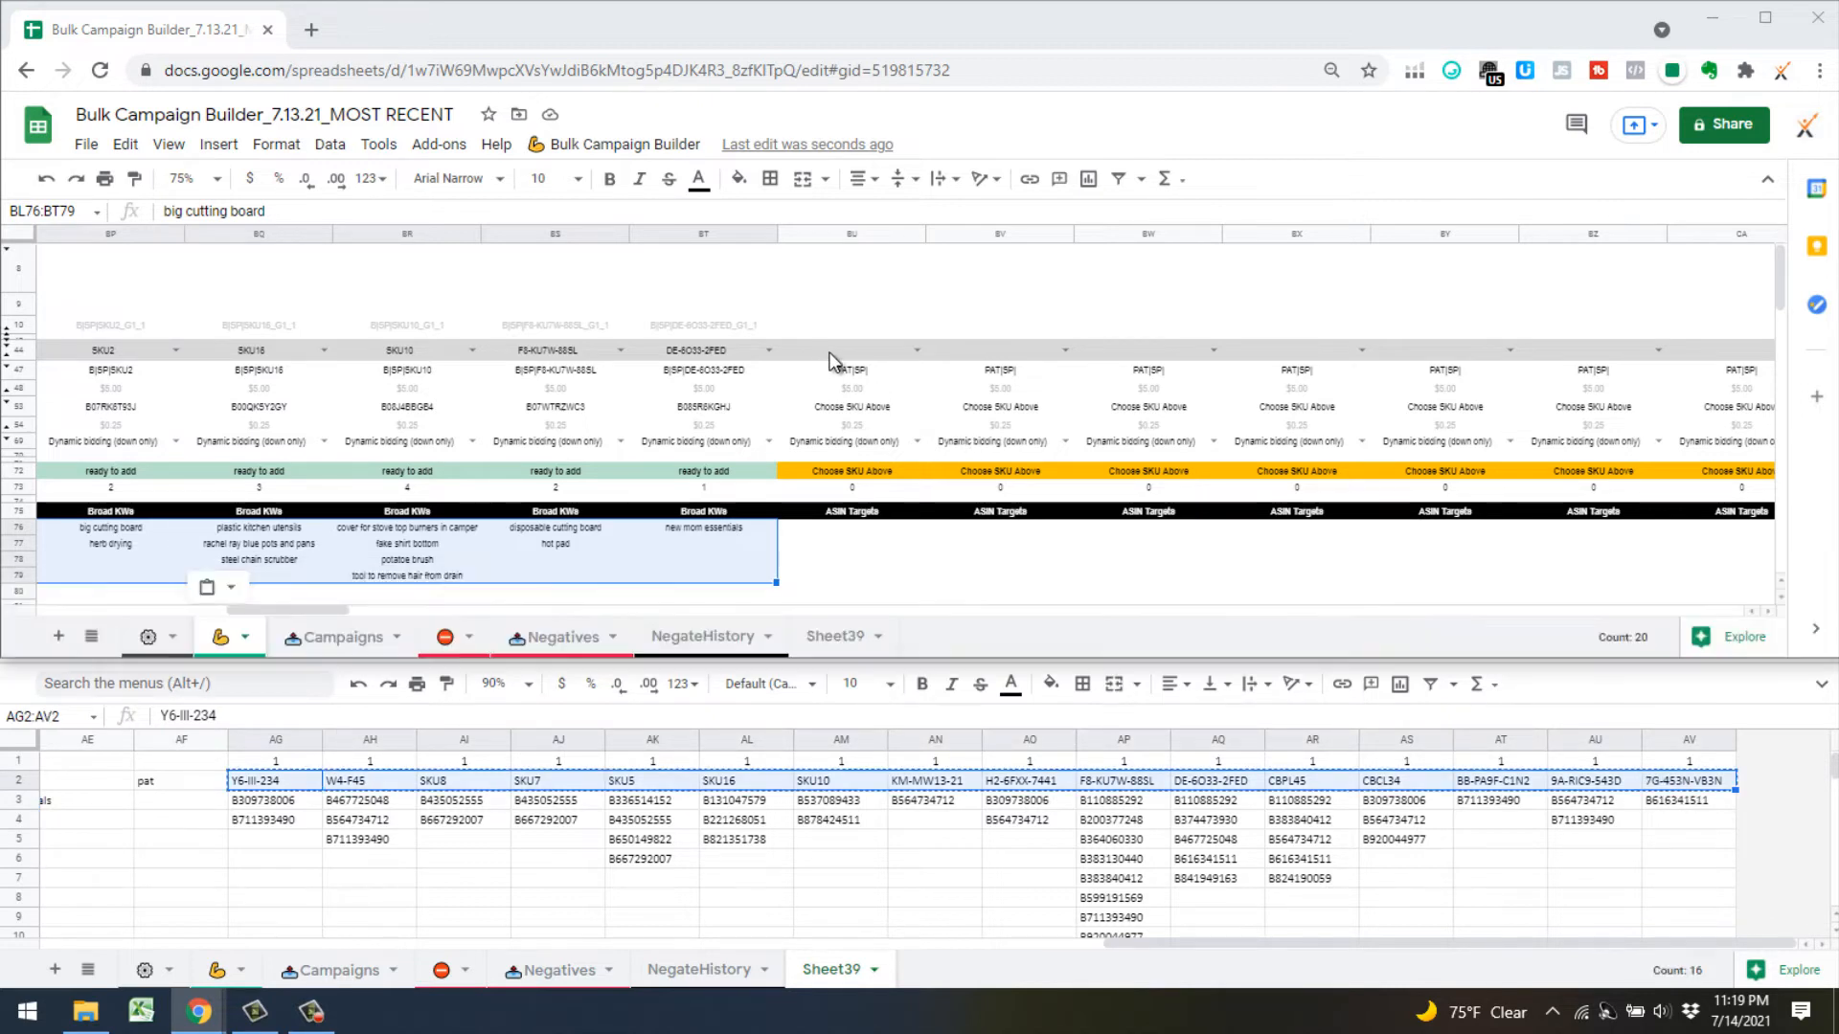
{"action": "left_click", "coordinate": [829, 353]}
{"action": "key", "text": "ctrl+v"}
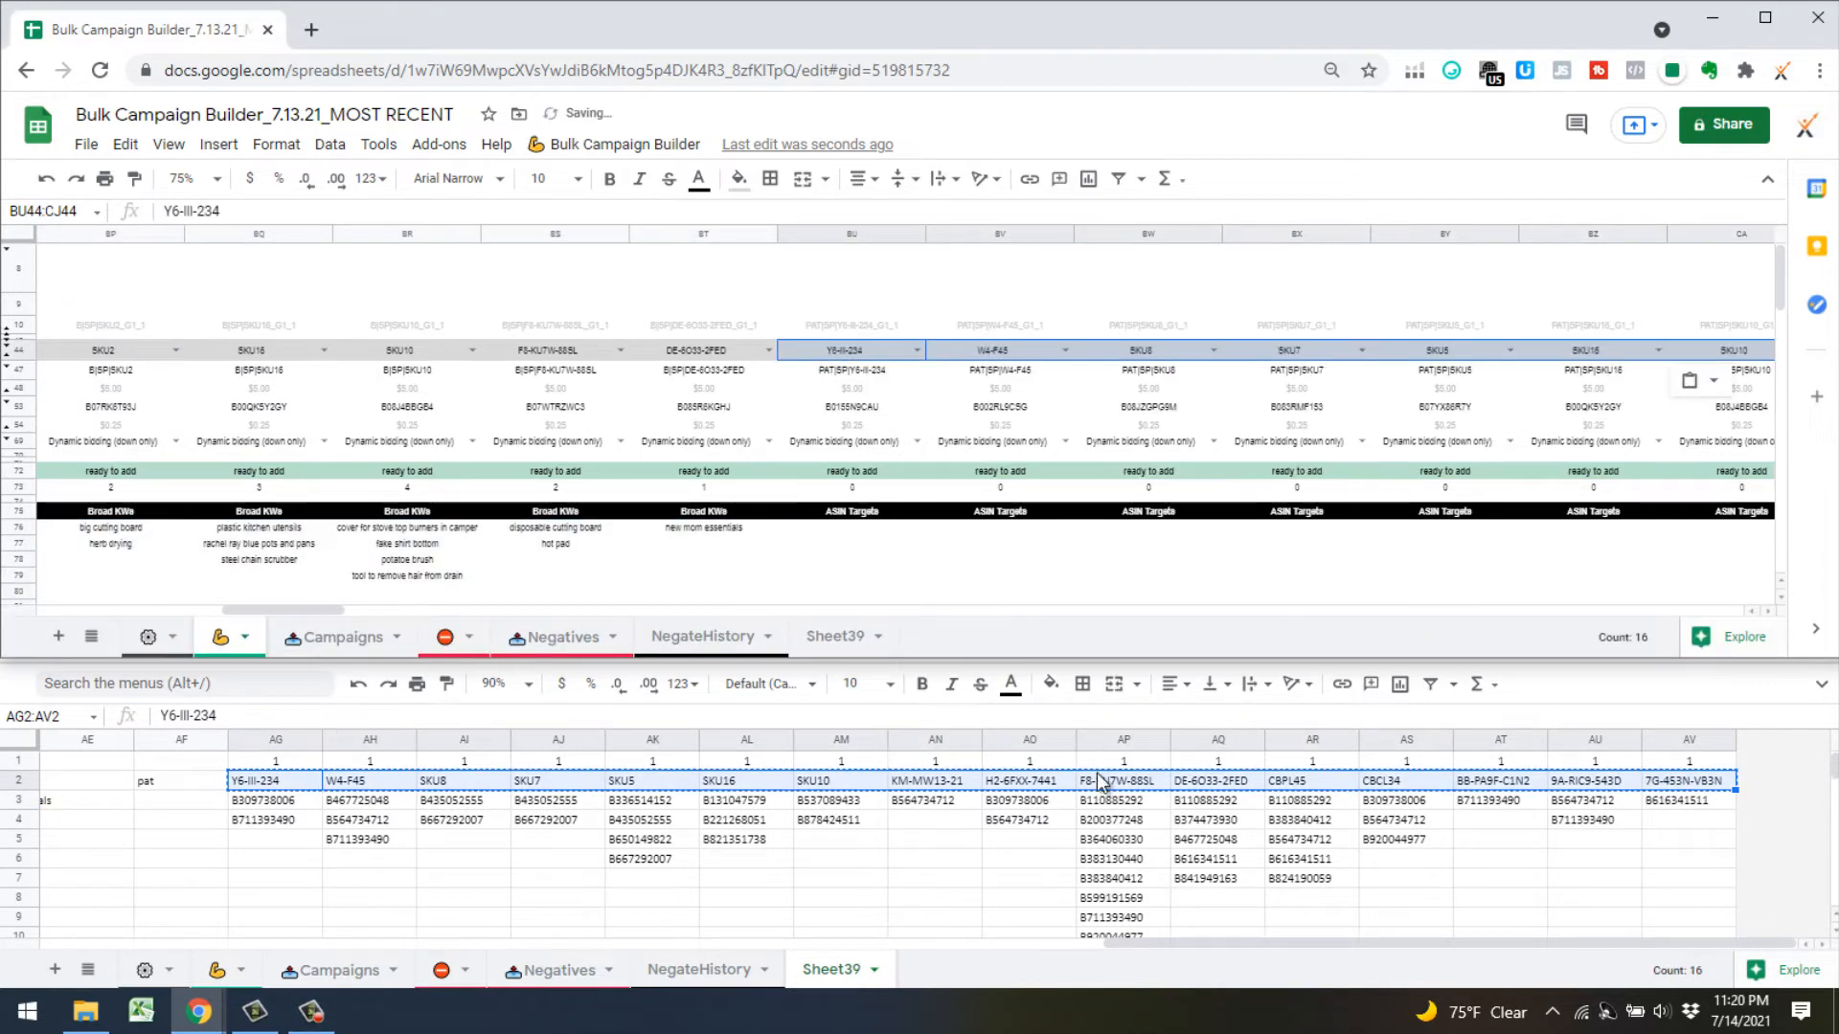
Copy the PAT ASINs from AG3:AV10 of Sheet39 into the ASIN Targets area of the builder, starting at BU76
{"action": "left_click", "coordinate": [291, 809]}
{"action": "scroll", "coordinate": [795, 800], "scroll_direction": "down", "scroll_amount": 1}
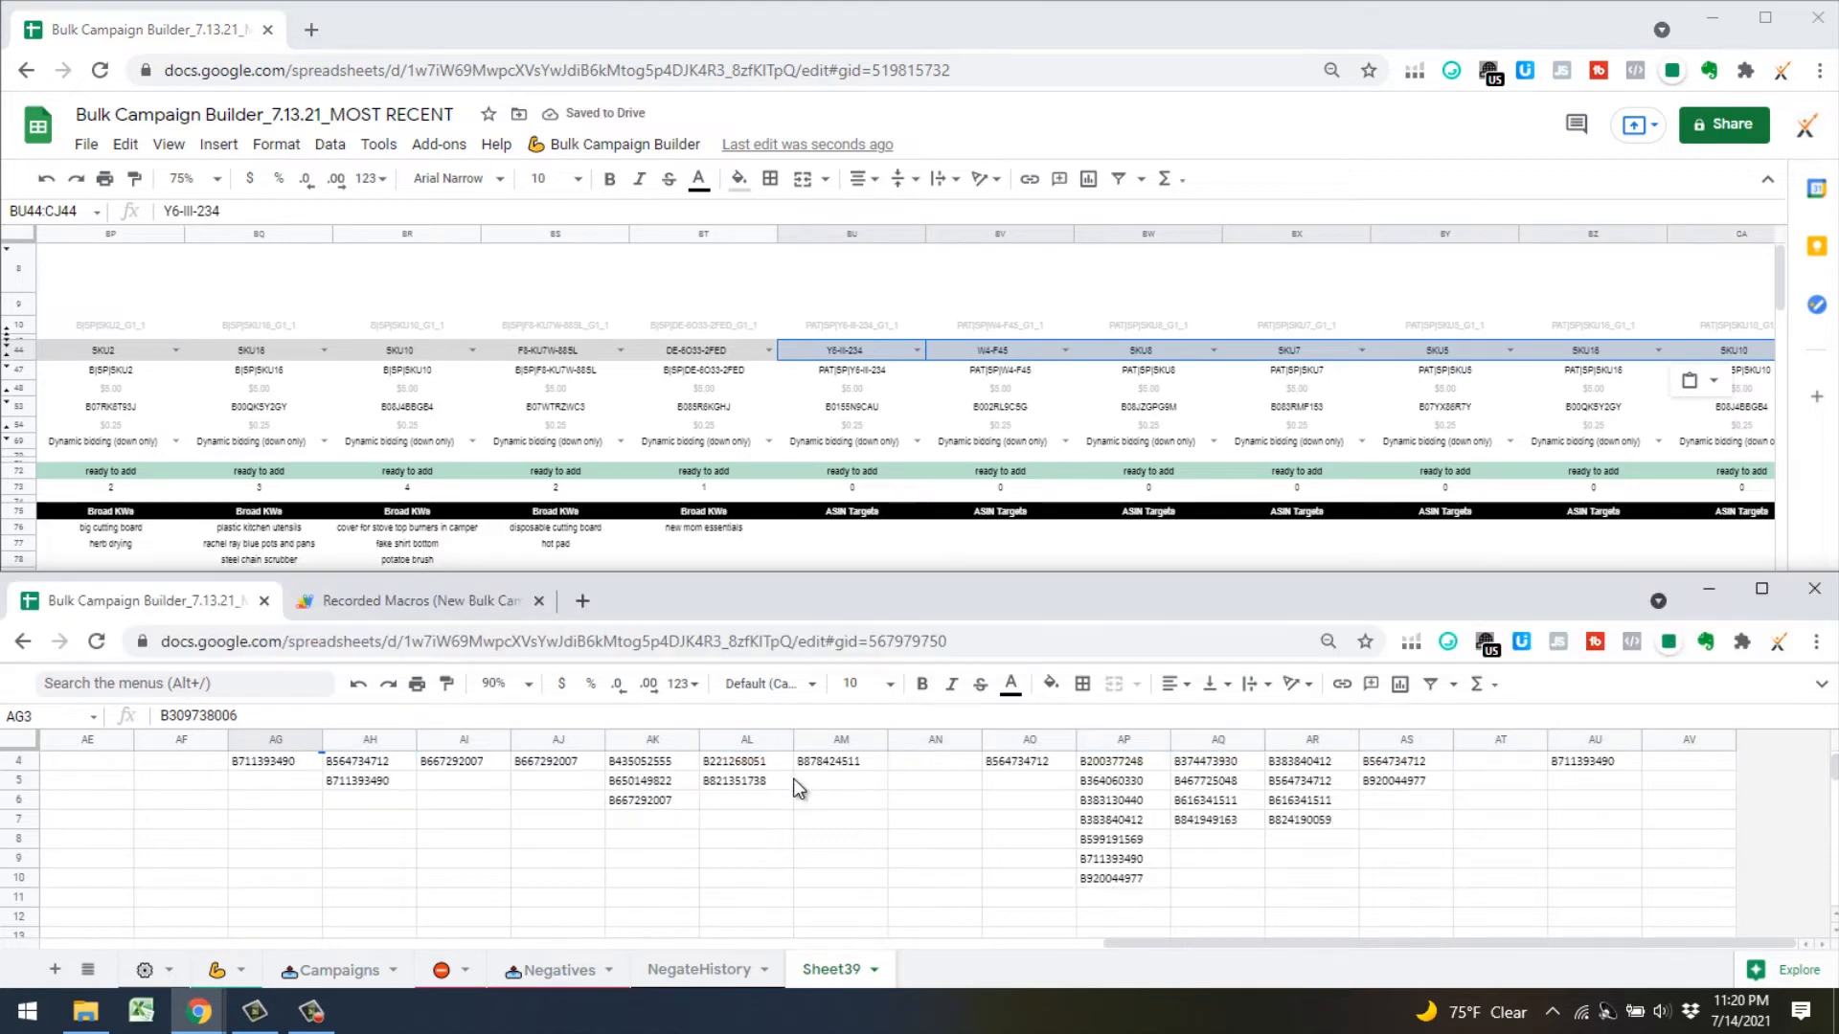
{"action": "left_click", "coordinate": [1689, 877], "text": "shift"}
{"action": "key", "text": "ctrl+c"}
{"action": "left_click", "coordinate": [826, 529]}
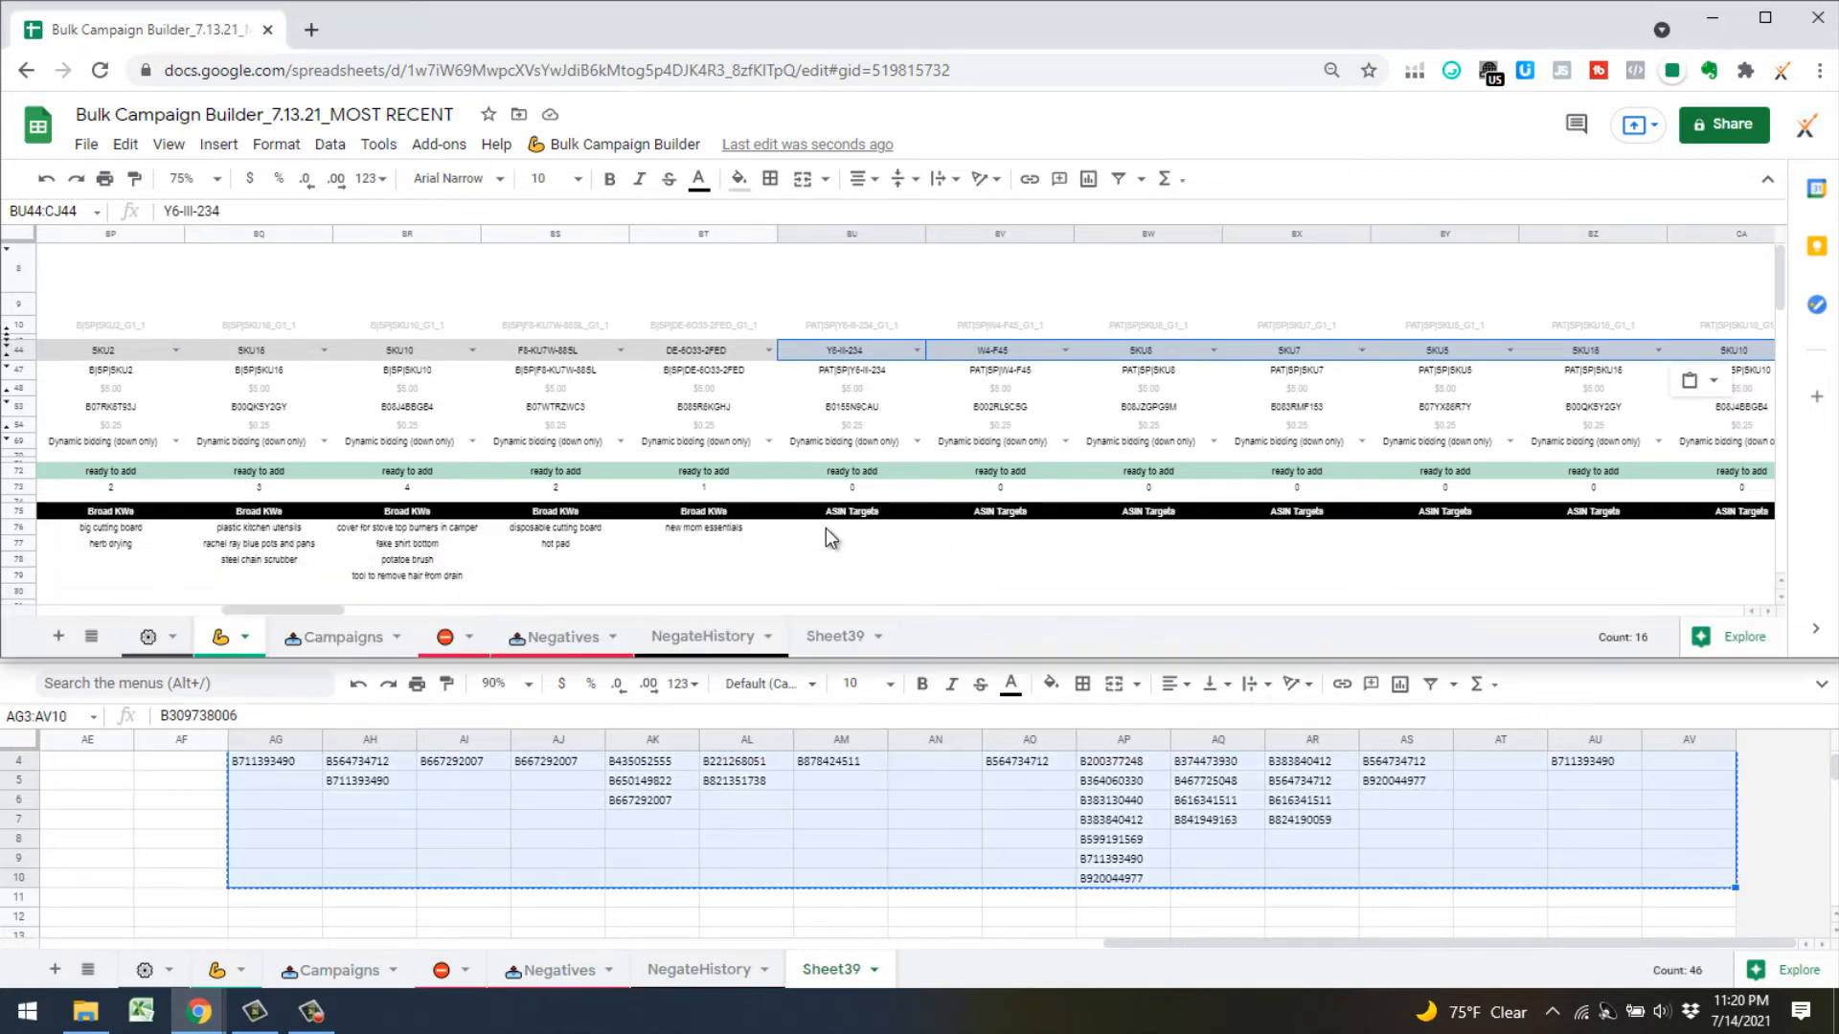
{"action": "key", "text": "ctrl+v"}
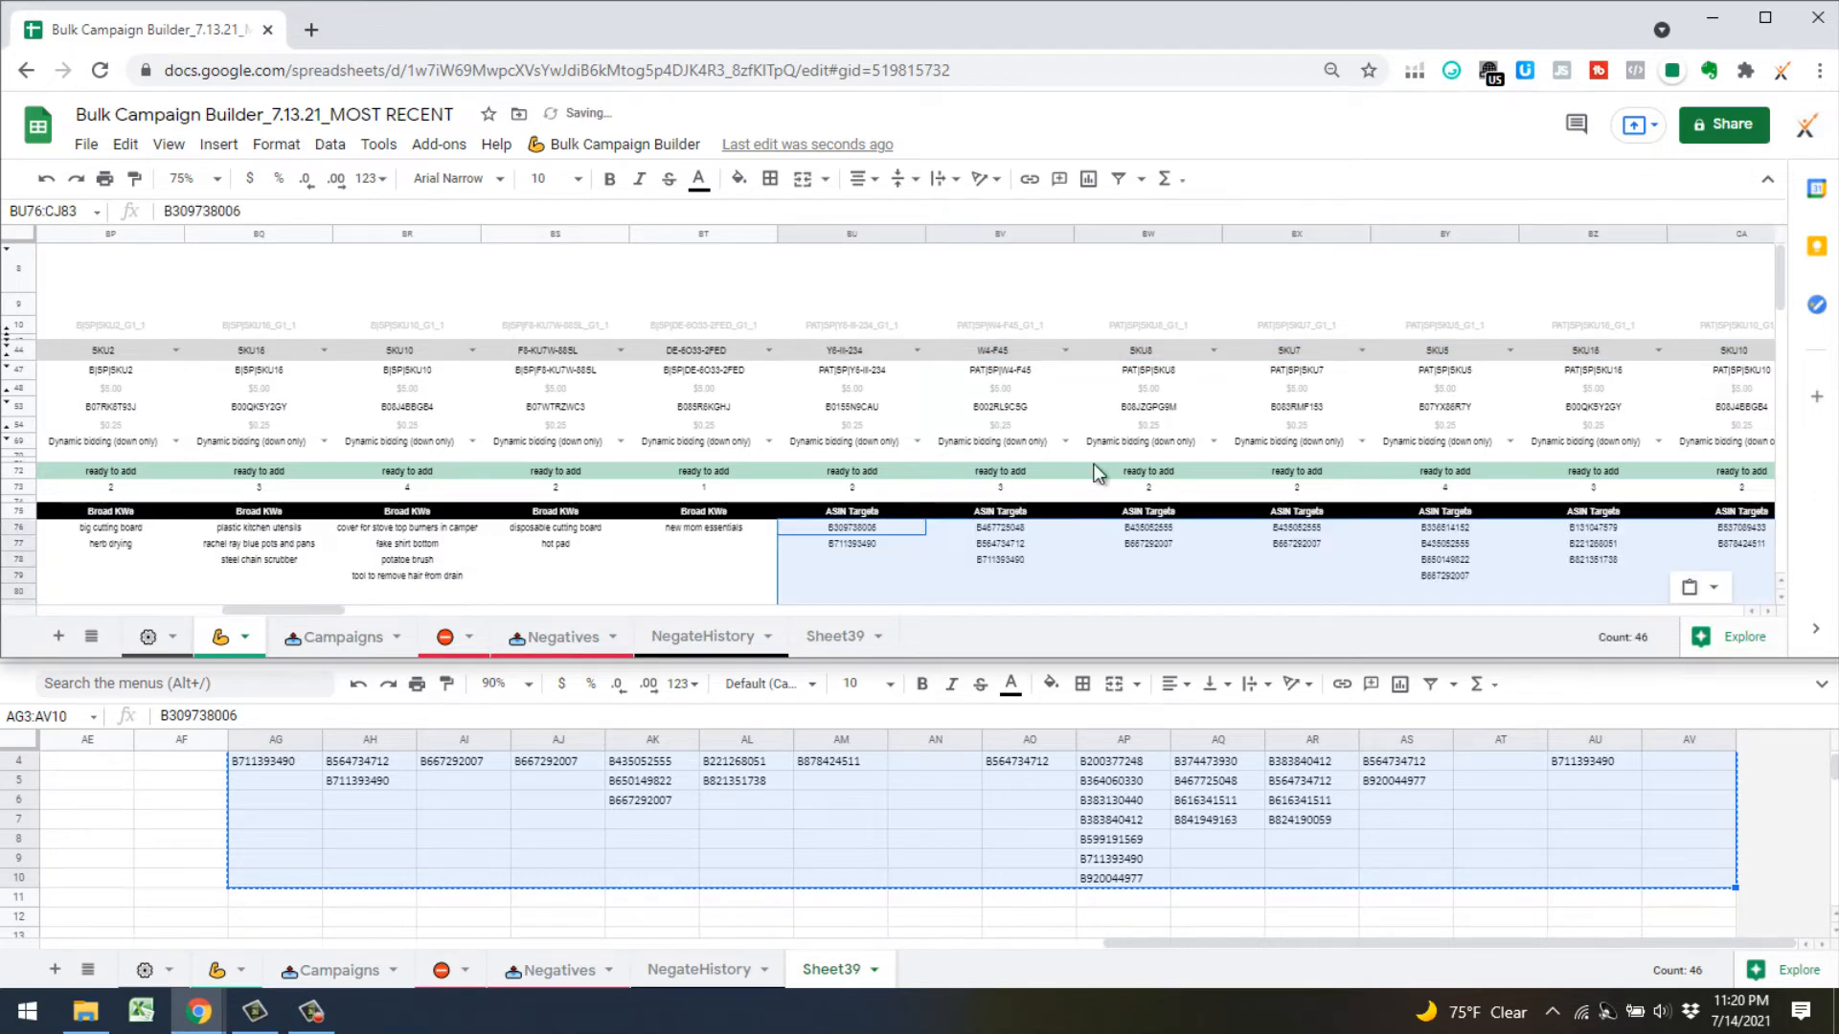
Maximize the builder window and copy the exact keywords from AZ76:BB76 into the Ad Group Name row, starting at AZ53
{"action": "key", "text": "super+Up"}
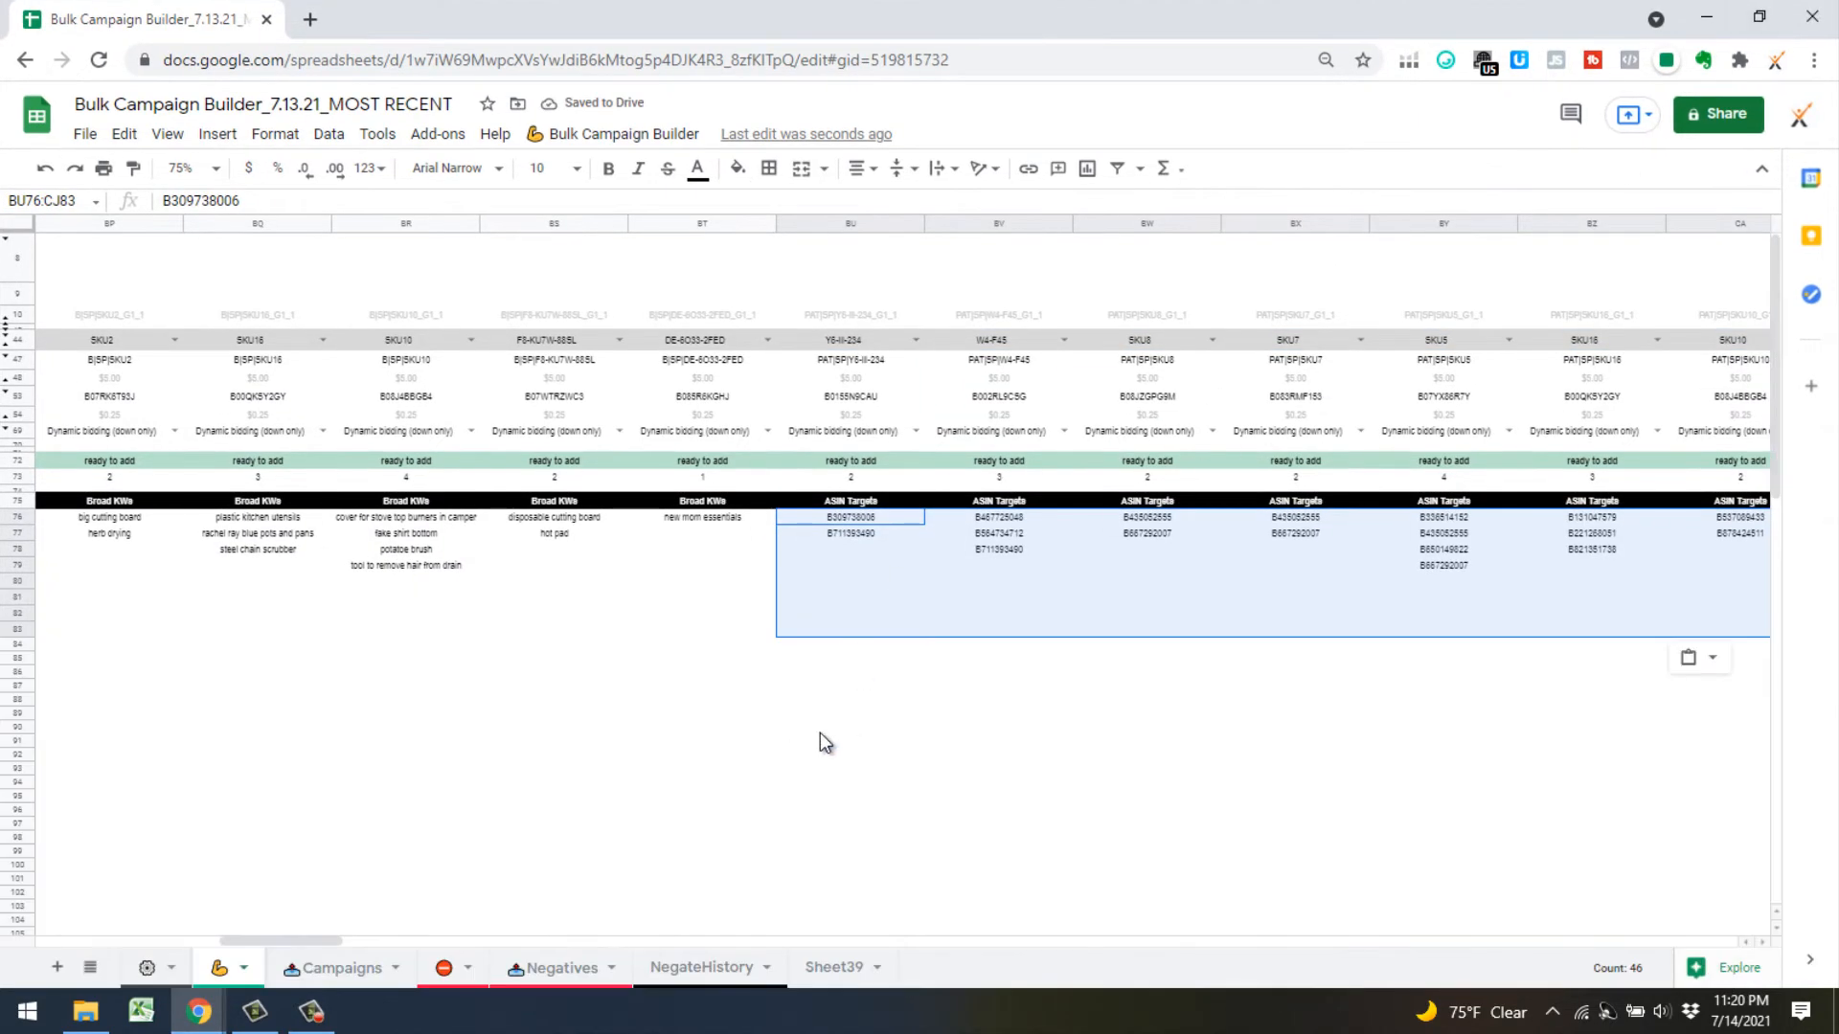
{"action": "left_click", "coordinate": [819, 731]}
{"action": "left_click_drag", "start_coordinate": [315, 939], "coordinate": [67, 940]}
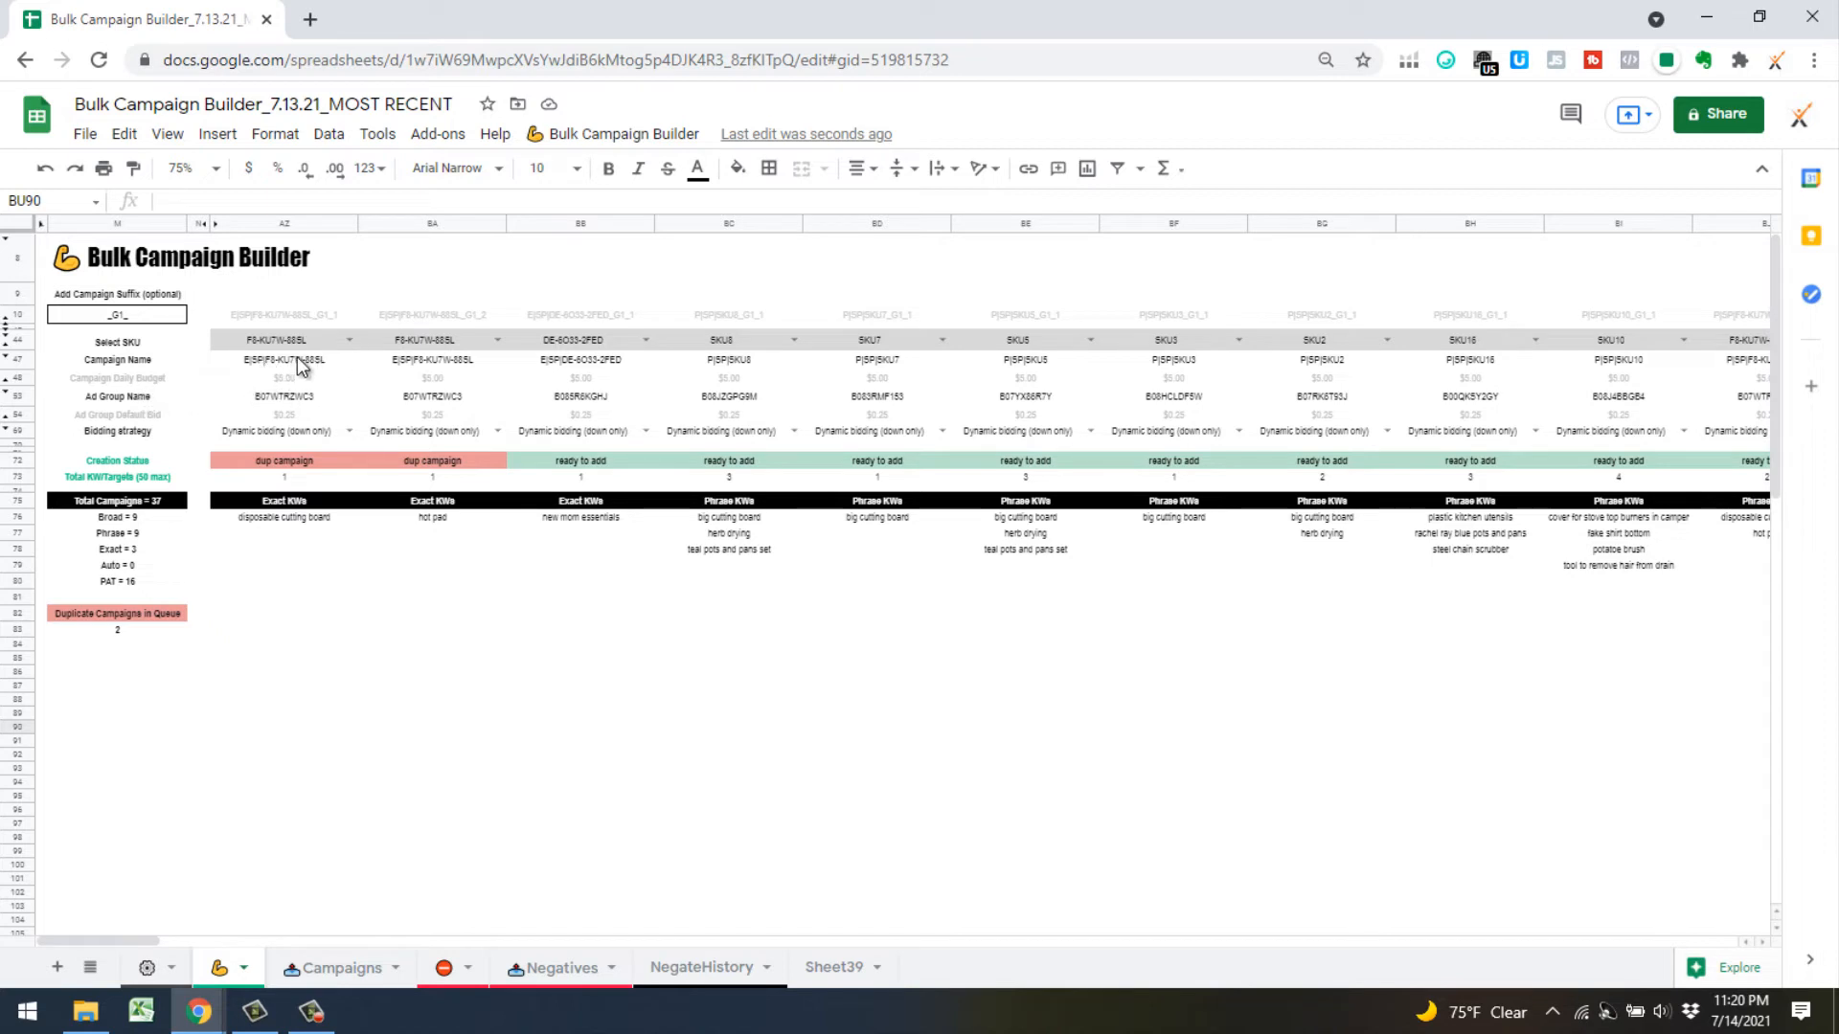
{"action": "left_click_drag", "start_coordinate": [316, 519], "coordinate": [593, 532]}
{"action": "key", "text": "ctrl+c"}
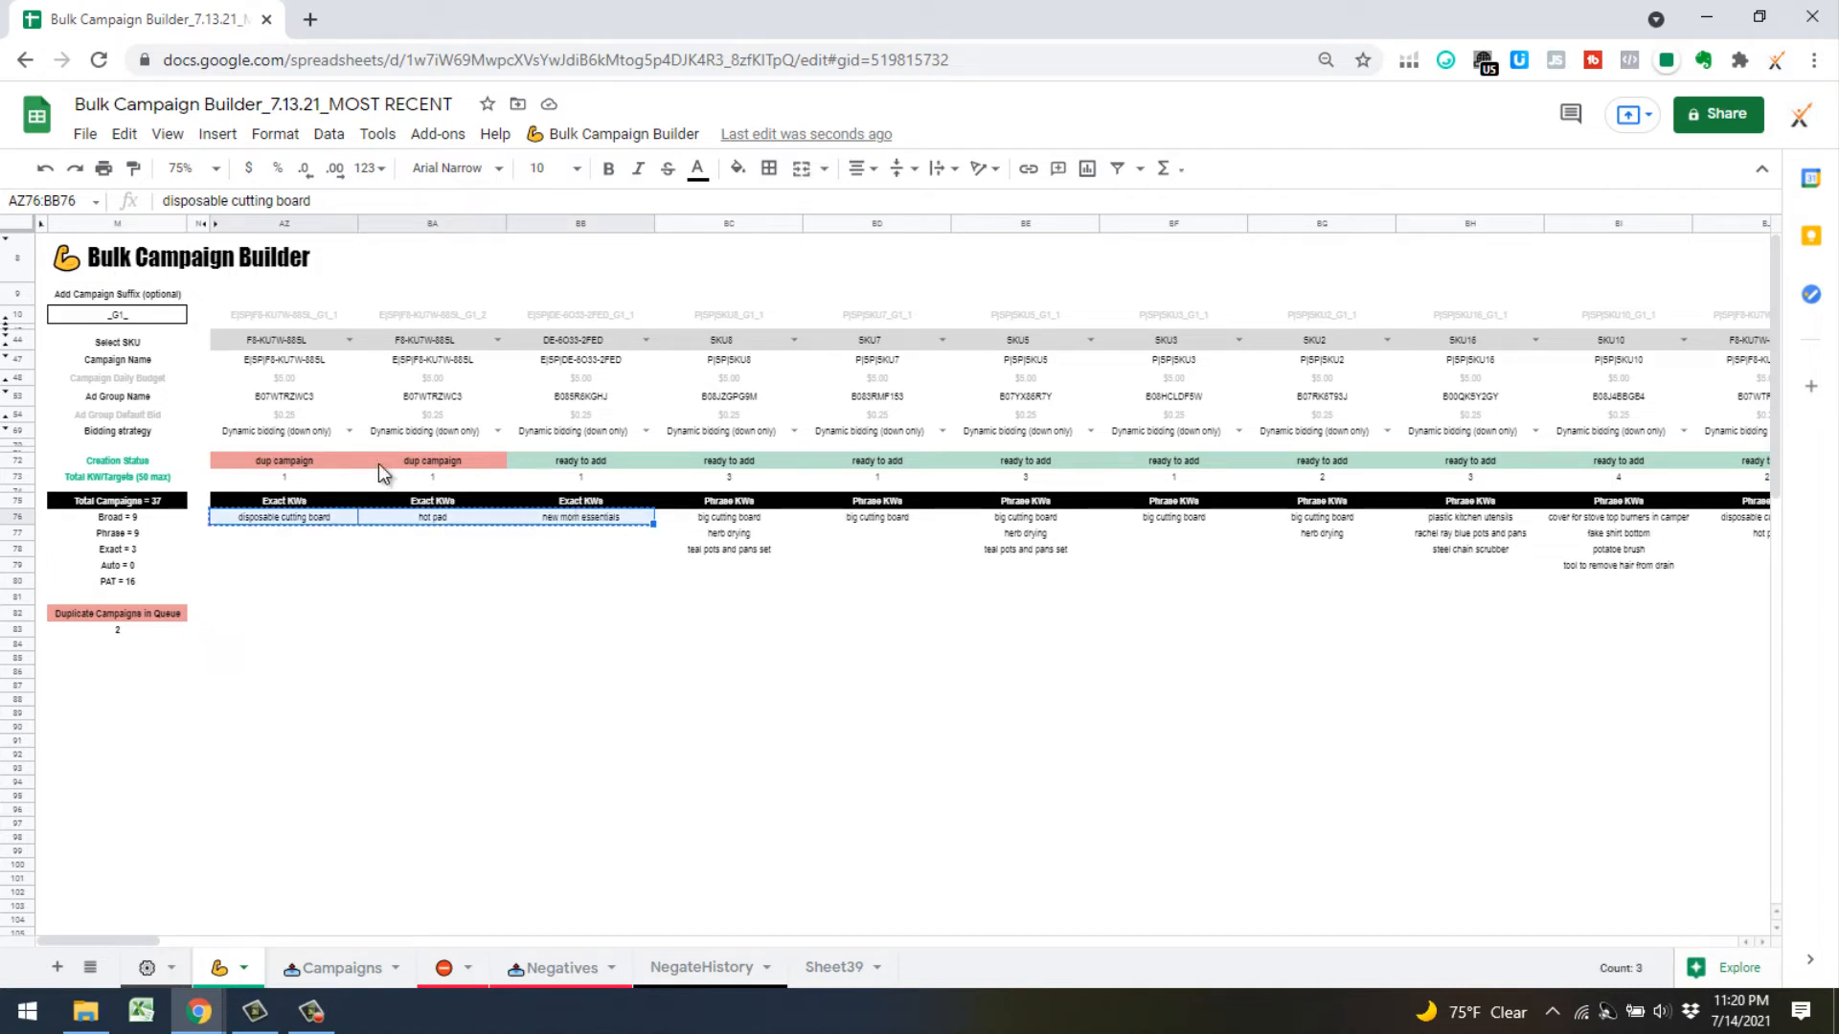
{"action": "left_click", "coordinate": [331, 398]}
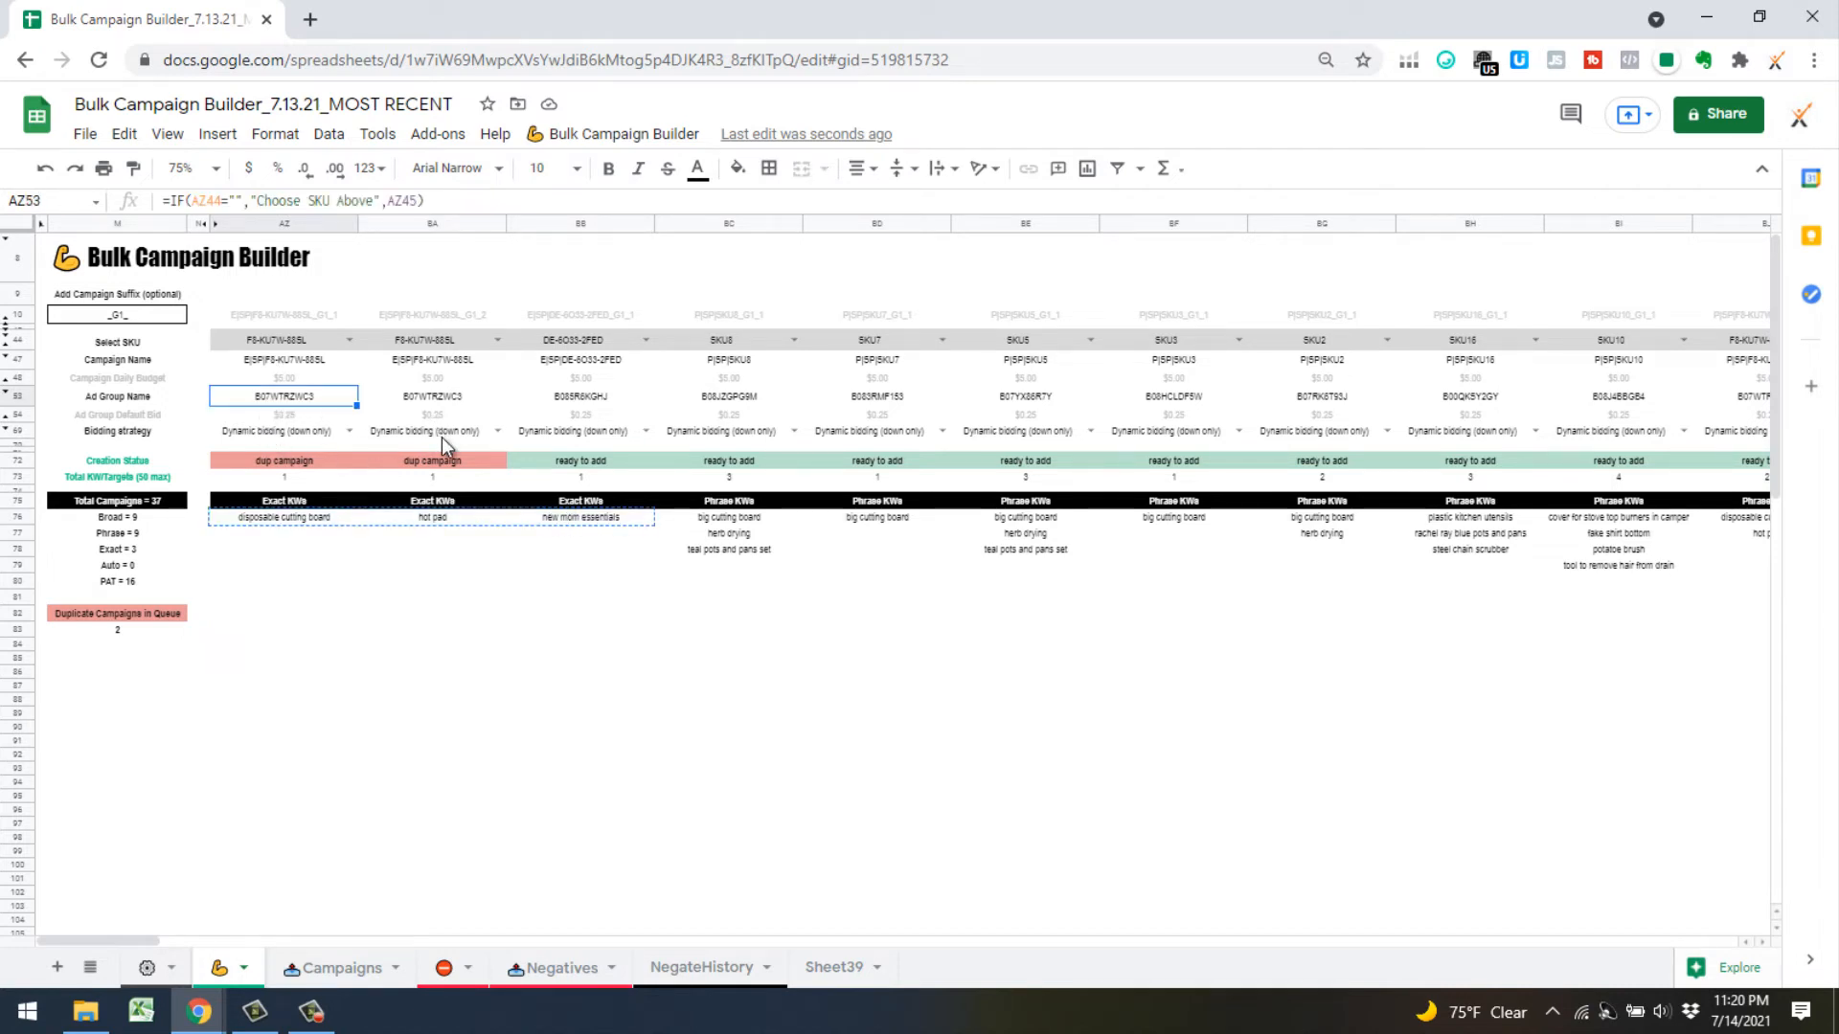
{"action": "key", "text": "ctrl+v"}
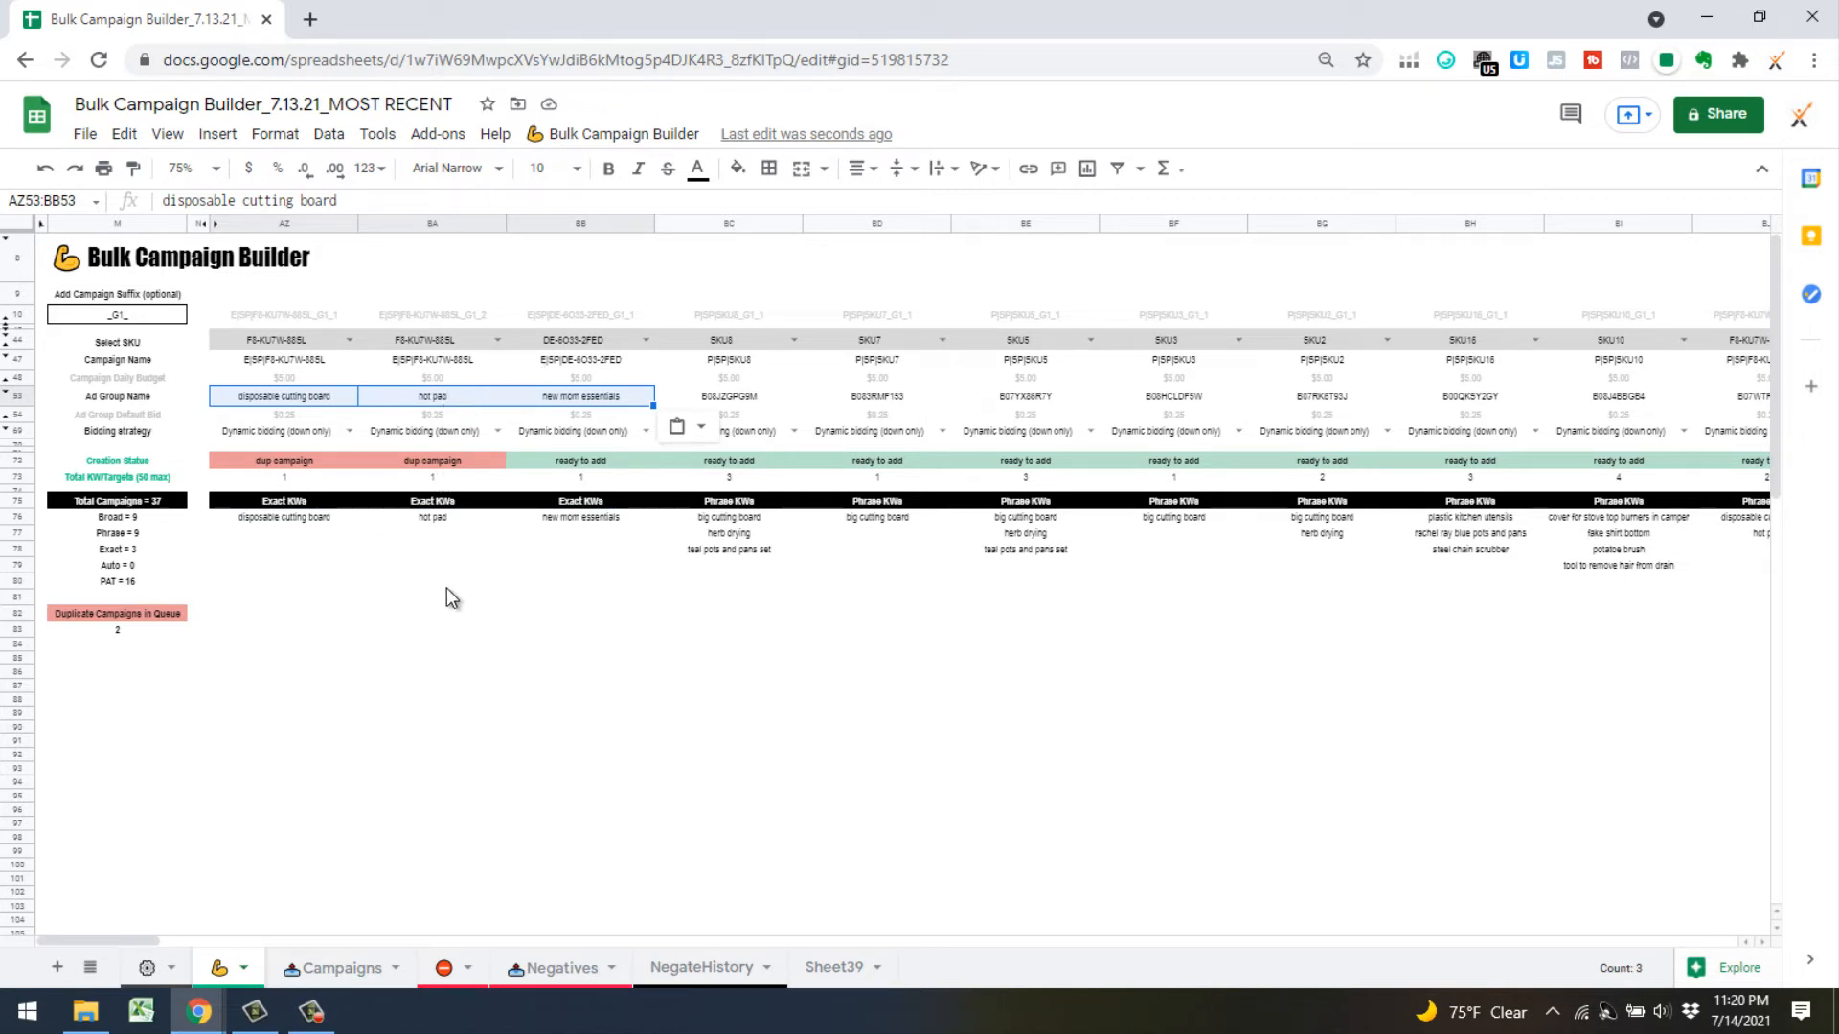
Copy the suffixed campaign names from AZ10:CJ10 and paste them as values into the Campaign Name row, starting at AZ47
{"action": "left_click", "coordinate": [274, 319]}
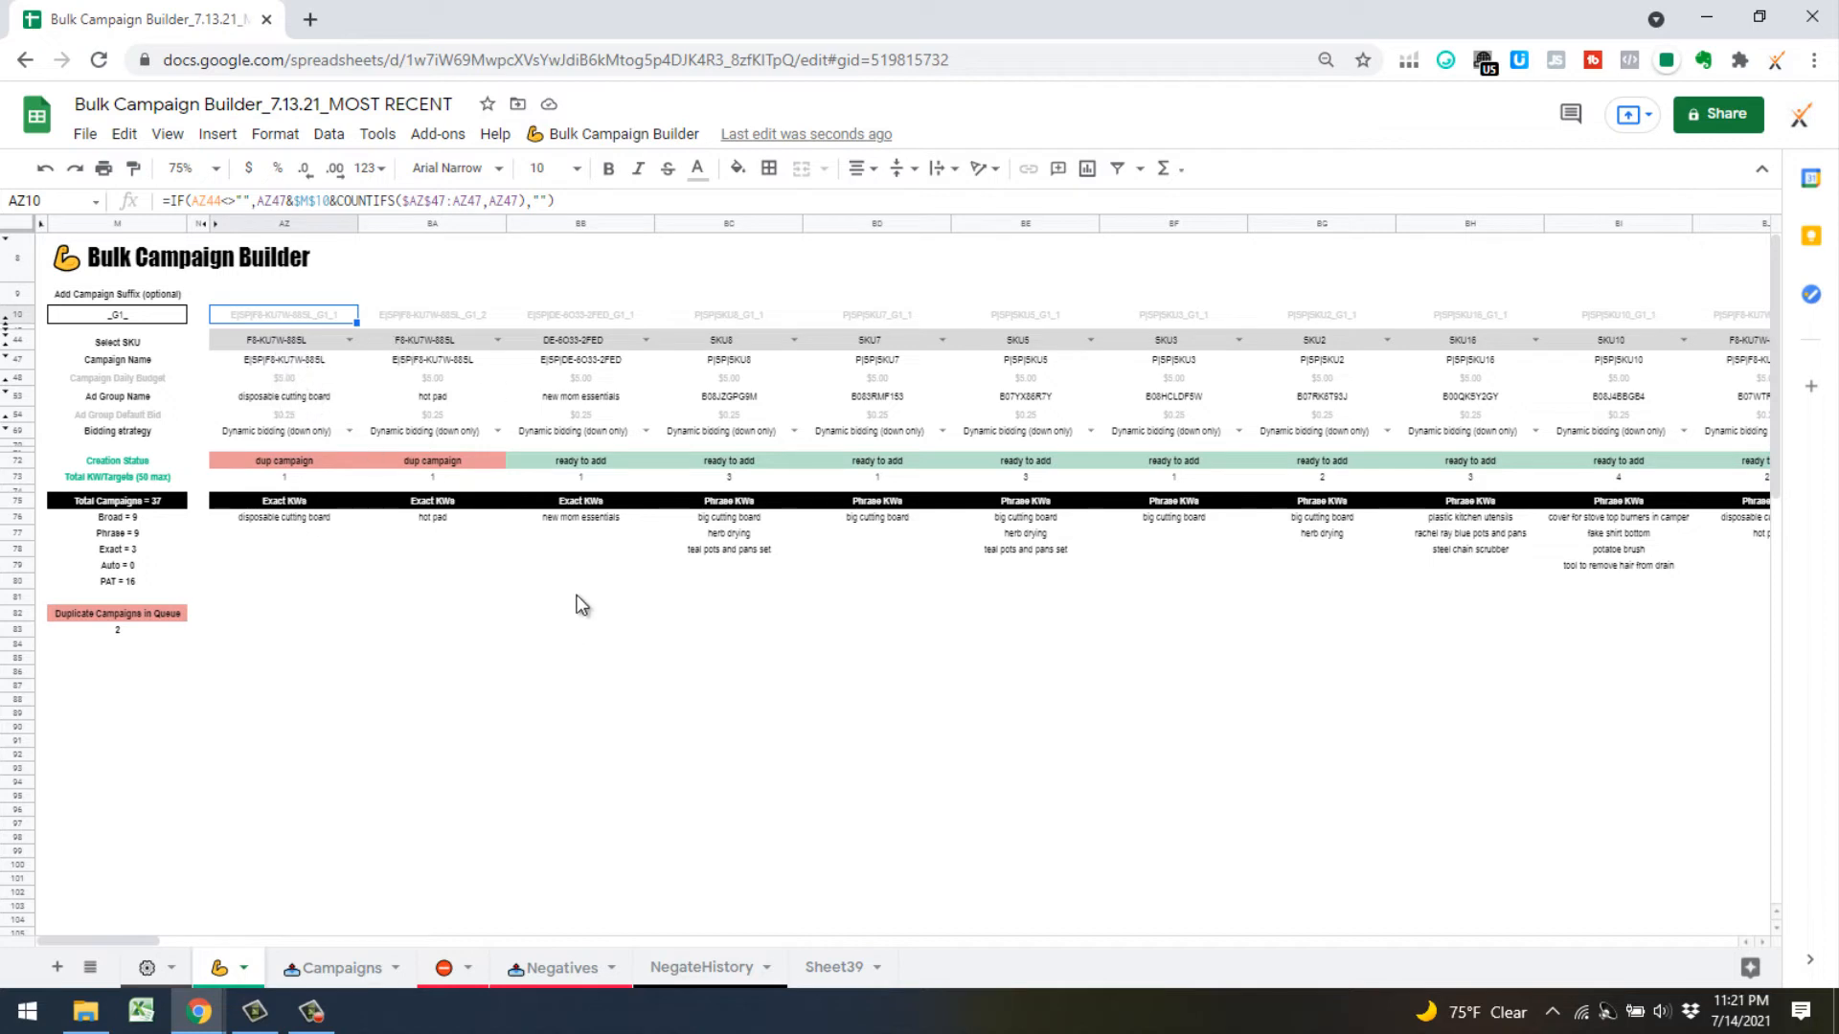
{"action": "key", "text": "ctrl+shift+Right"}
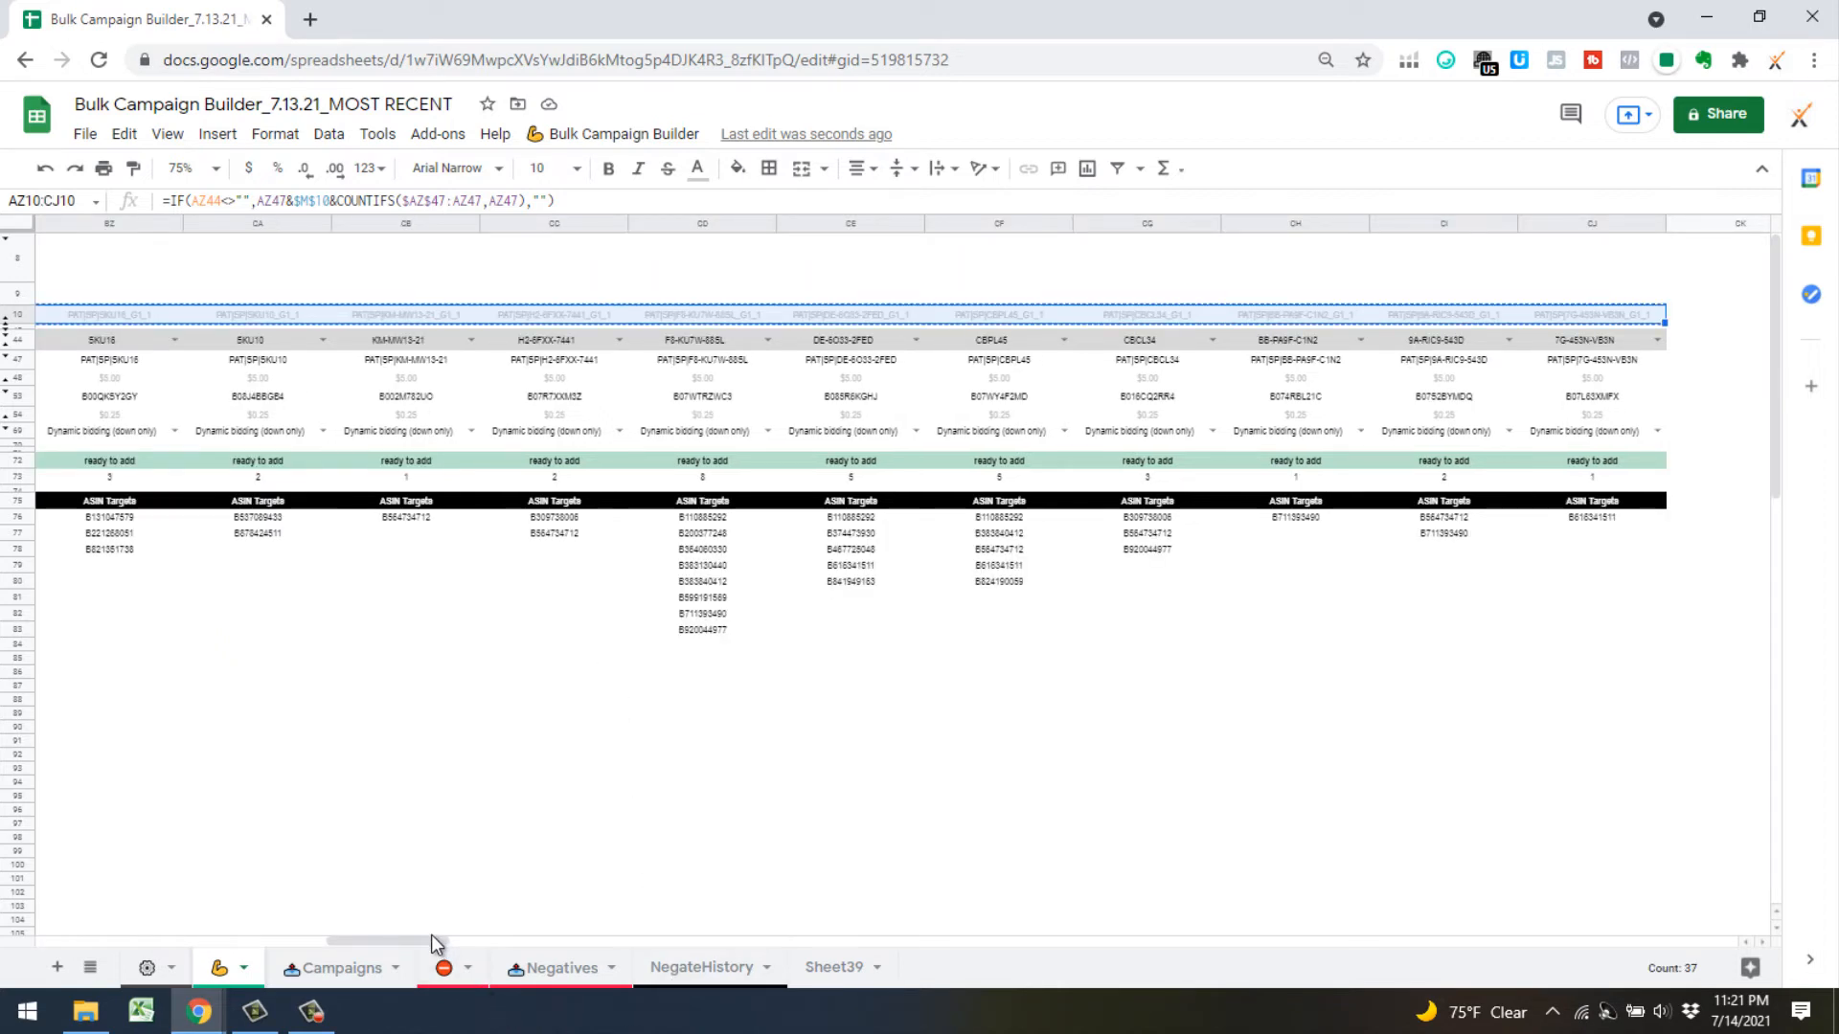
{"action": "left_click_drag", "start_coordinate": [414, 940], "coordinate": [115, 914]}
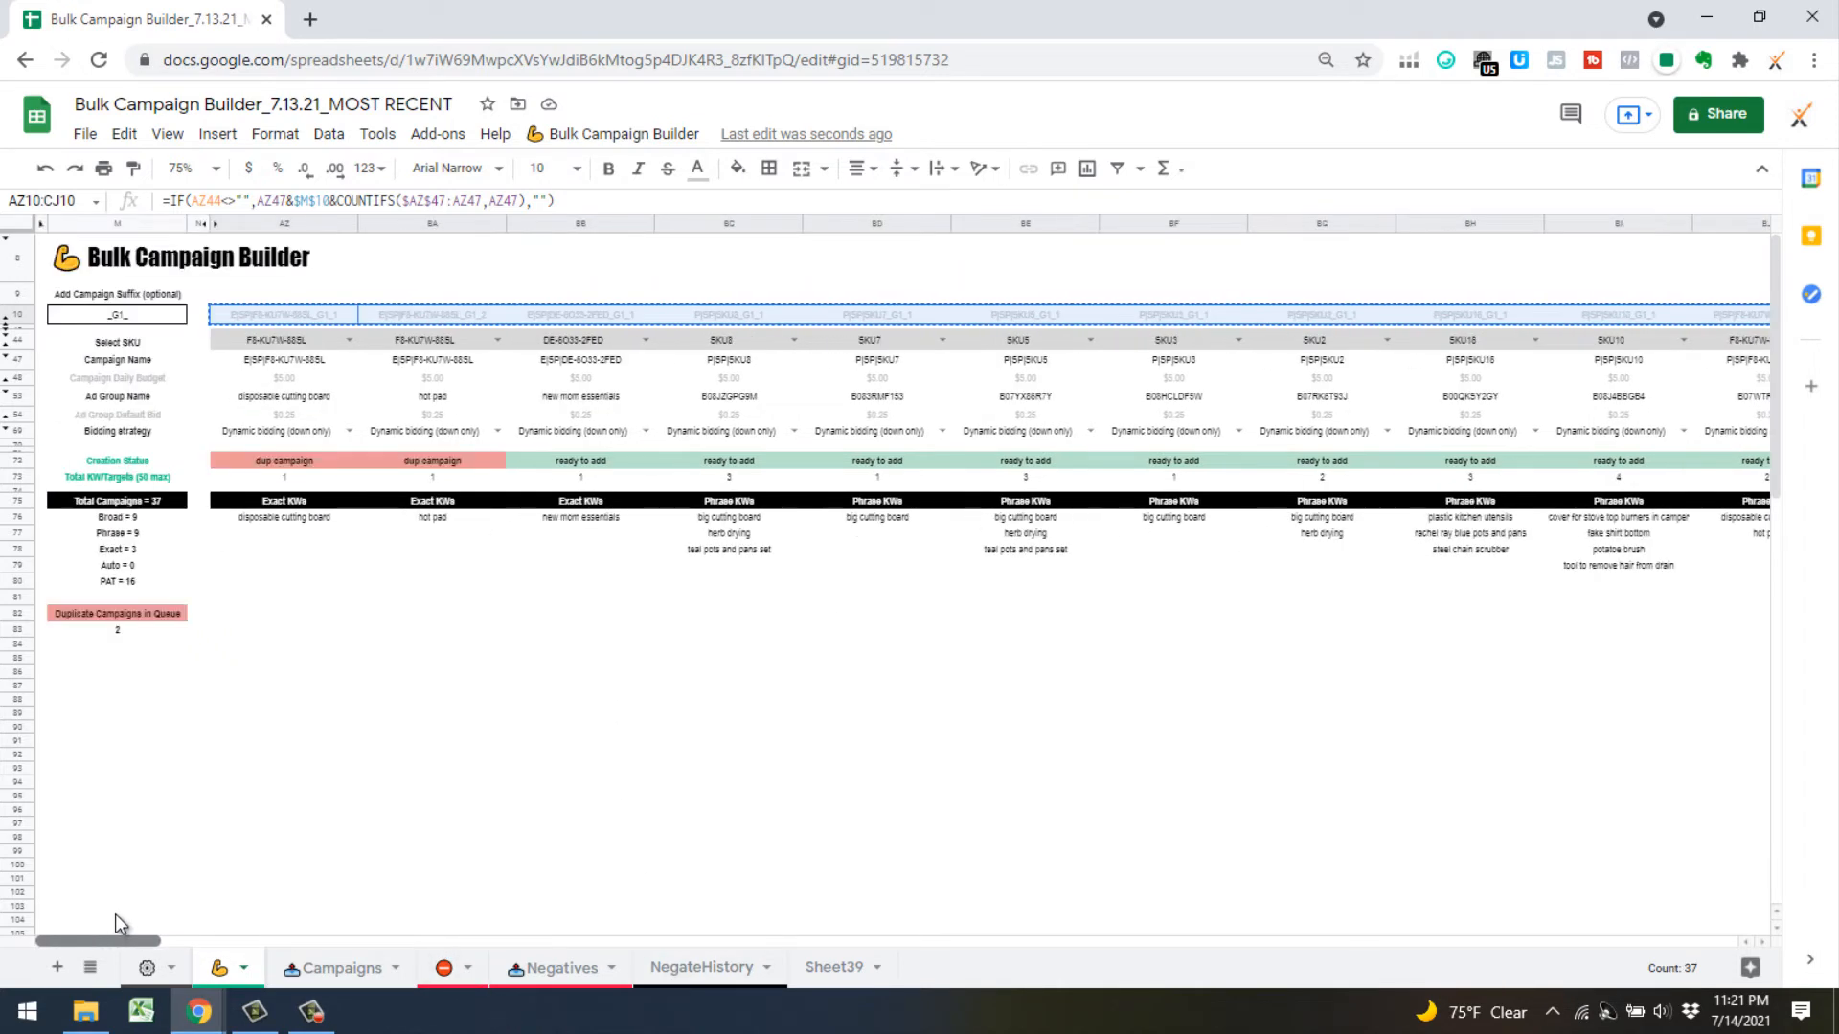
{"action": "left_click", "coordinate": [305, 356]}
{"action": "key", "text": "ctrl+shift+v"}
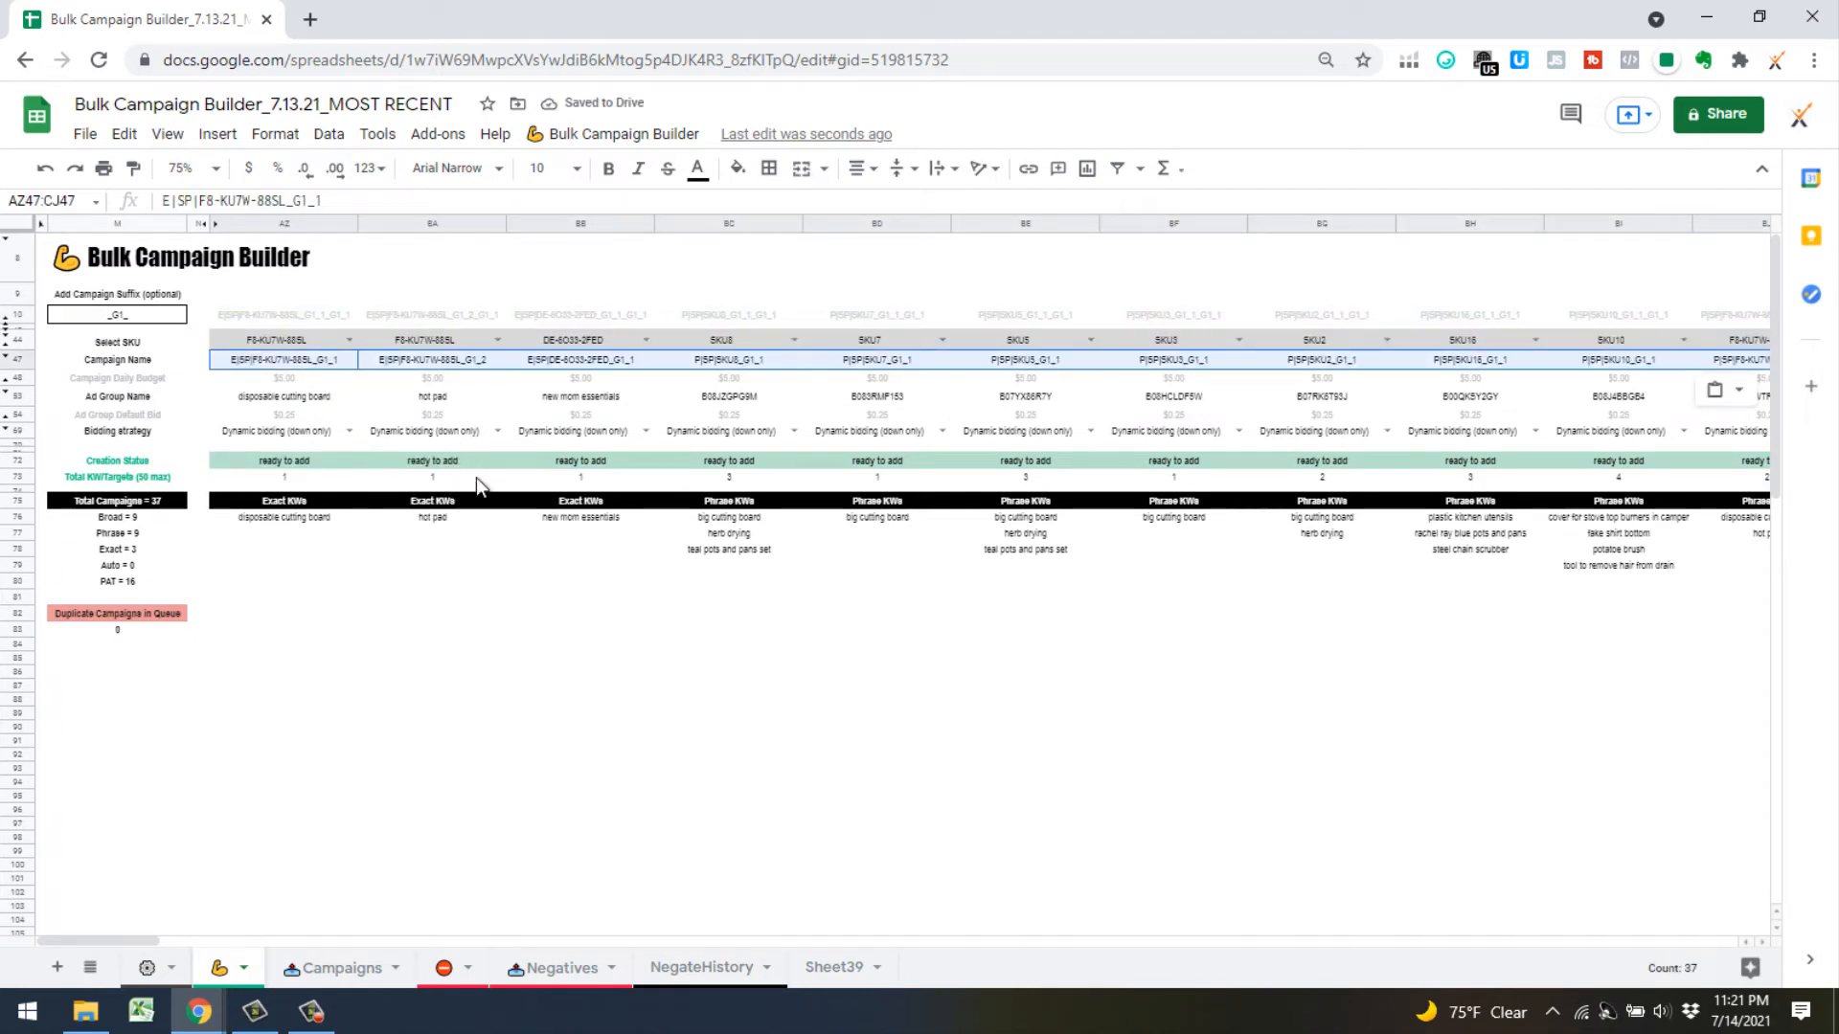
Run the Lock Campaign & AdGroup Name script on the queued campaigns
{"action": "left_click", "coordinate": [575, 133]}
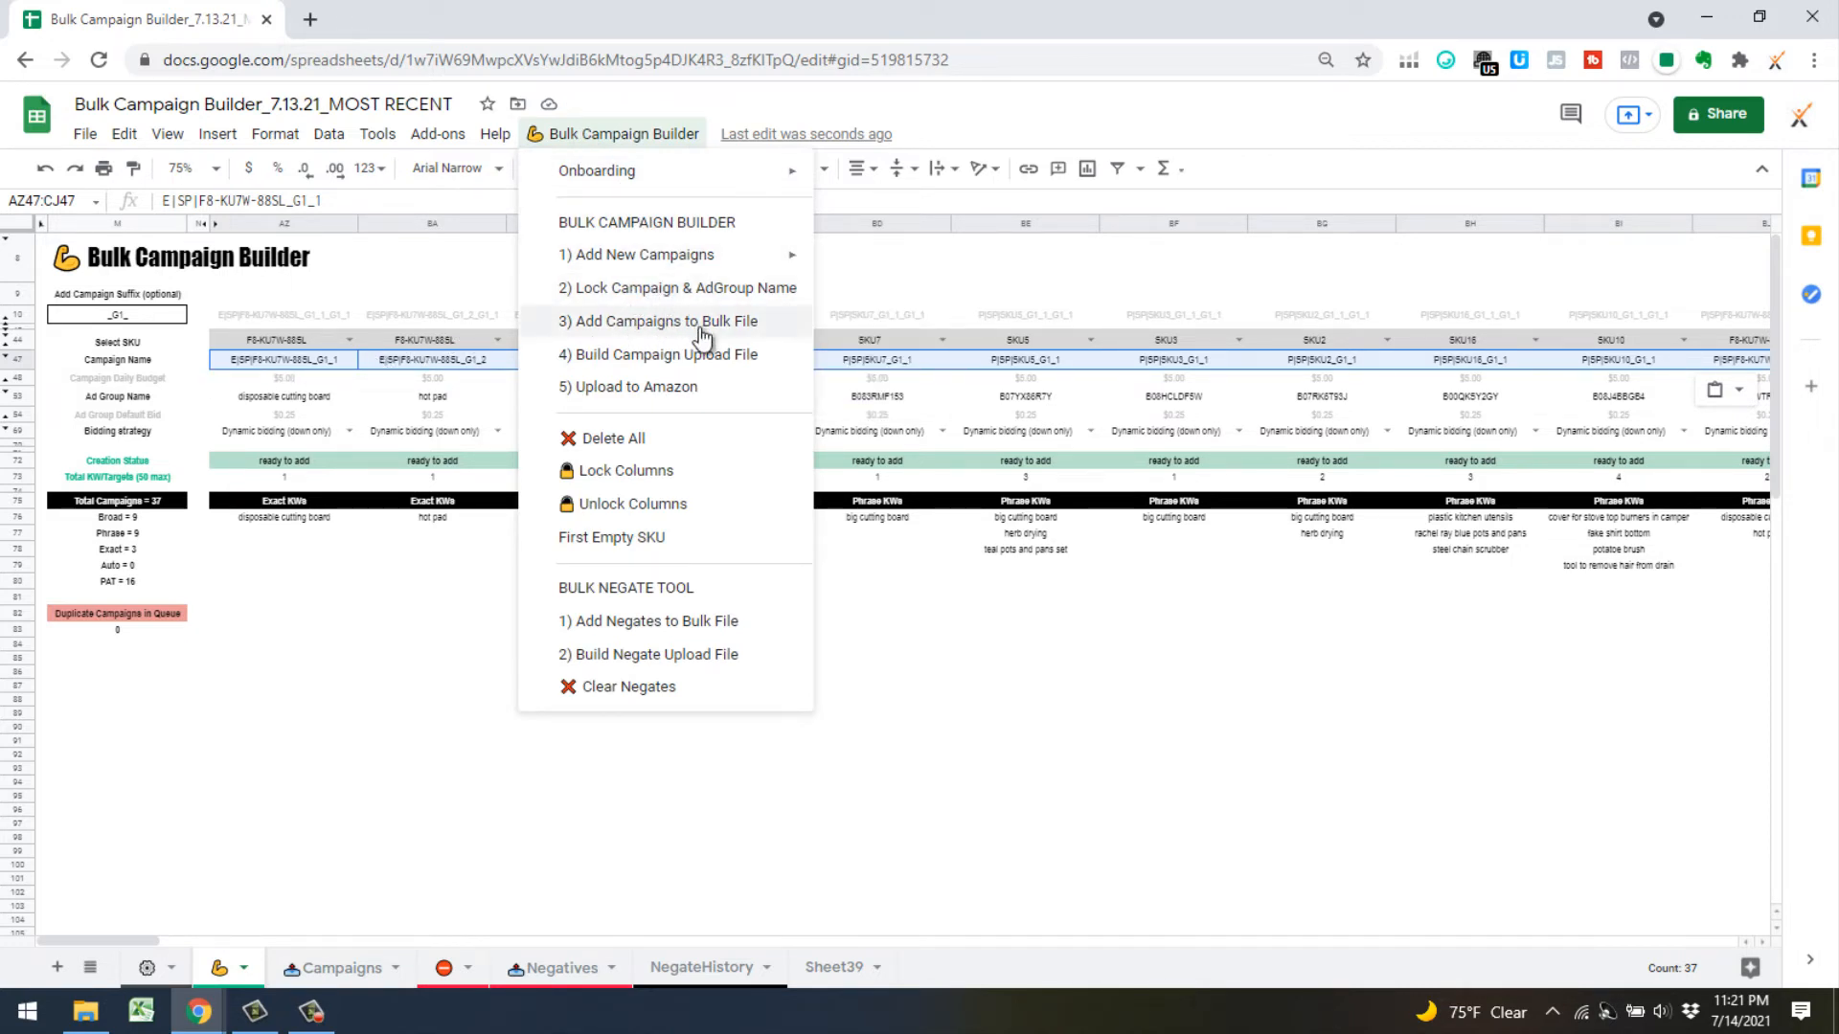
{"action": "left_click", "coordinate": [646, 291]}
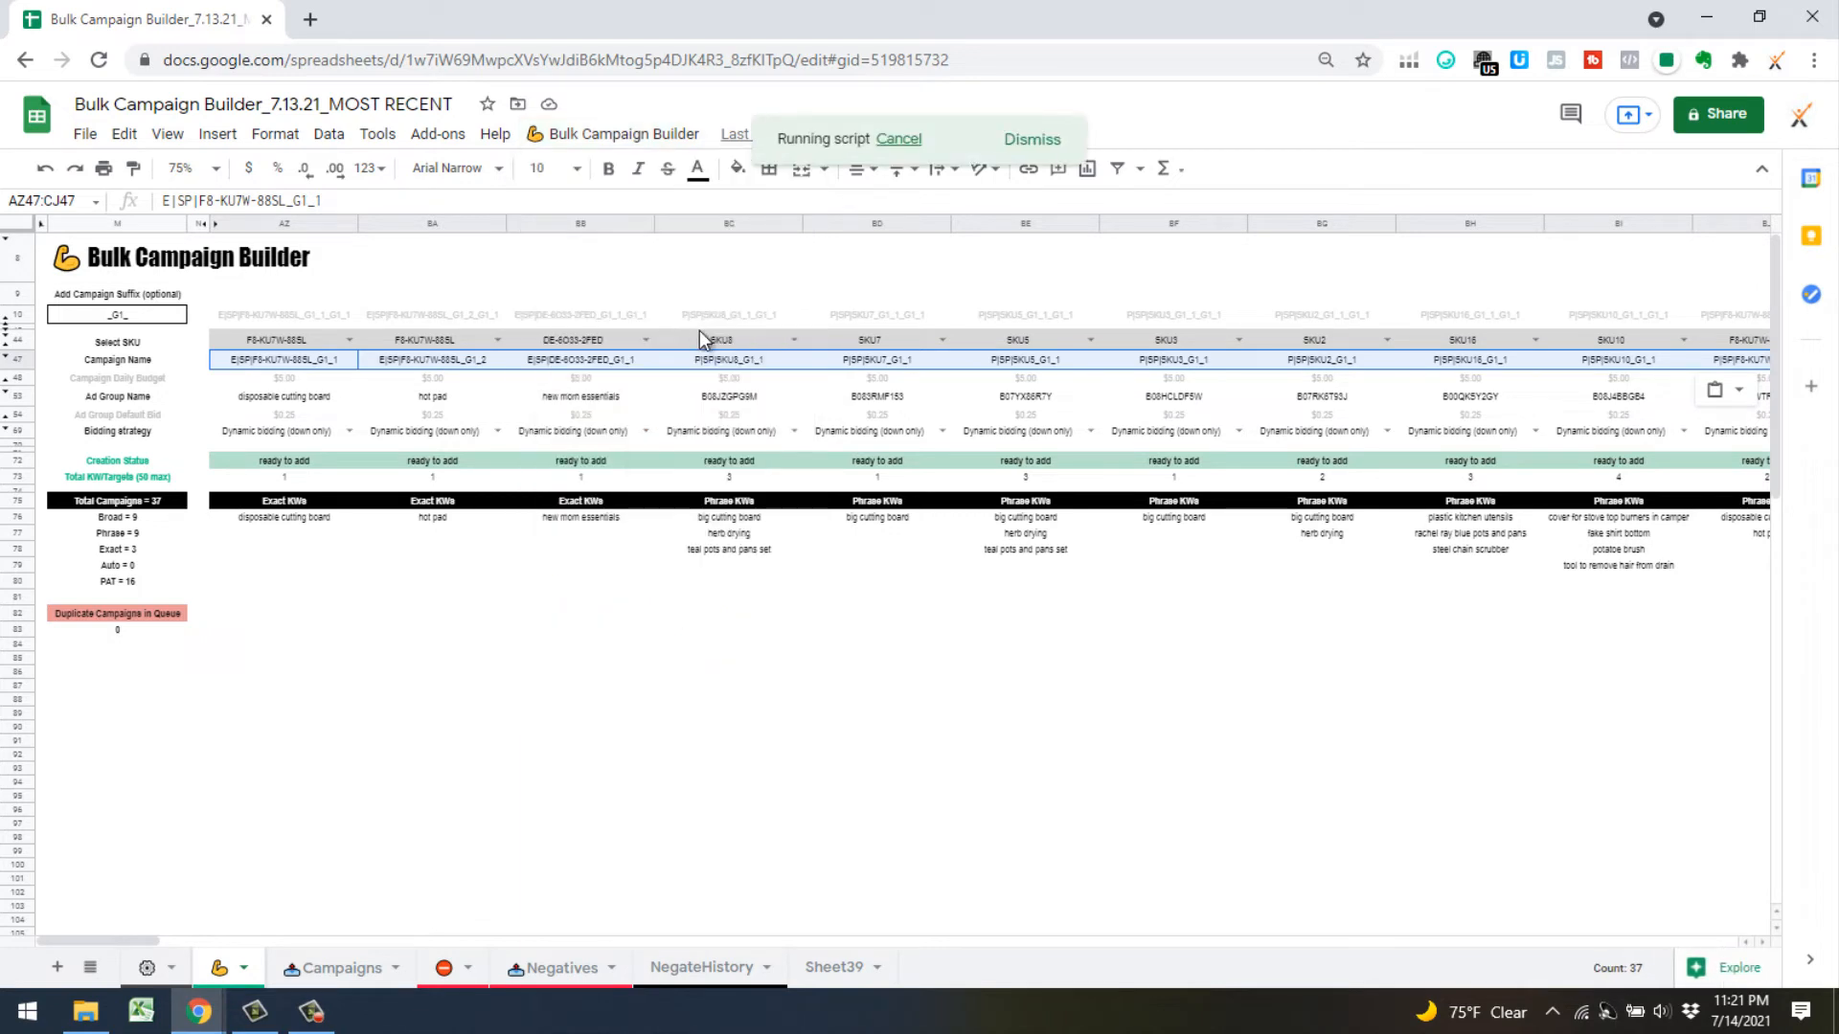
{"action": "left_click", "coordinate": [618, 134]}
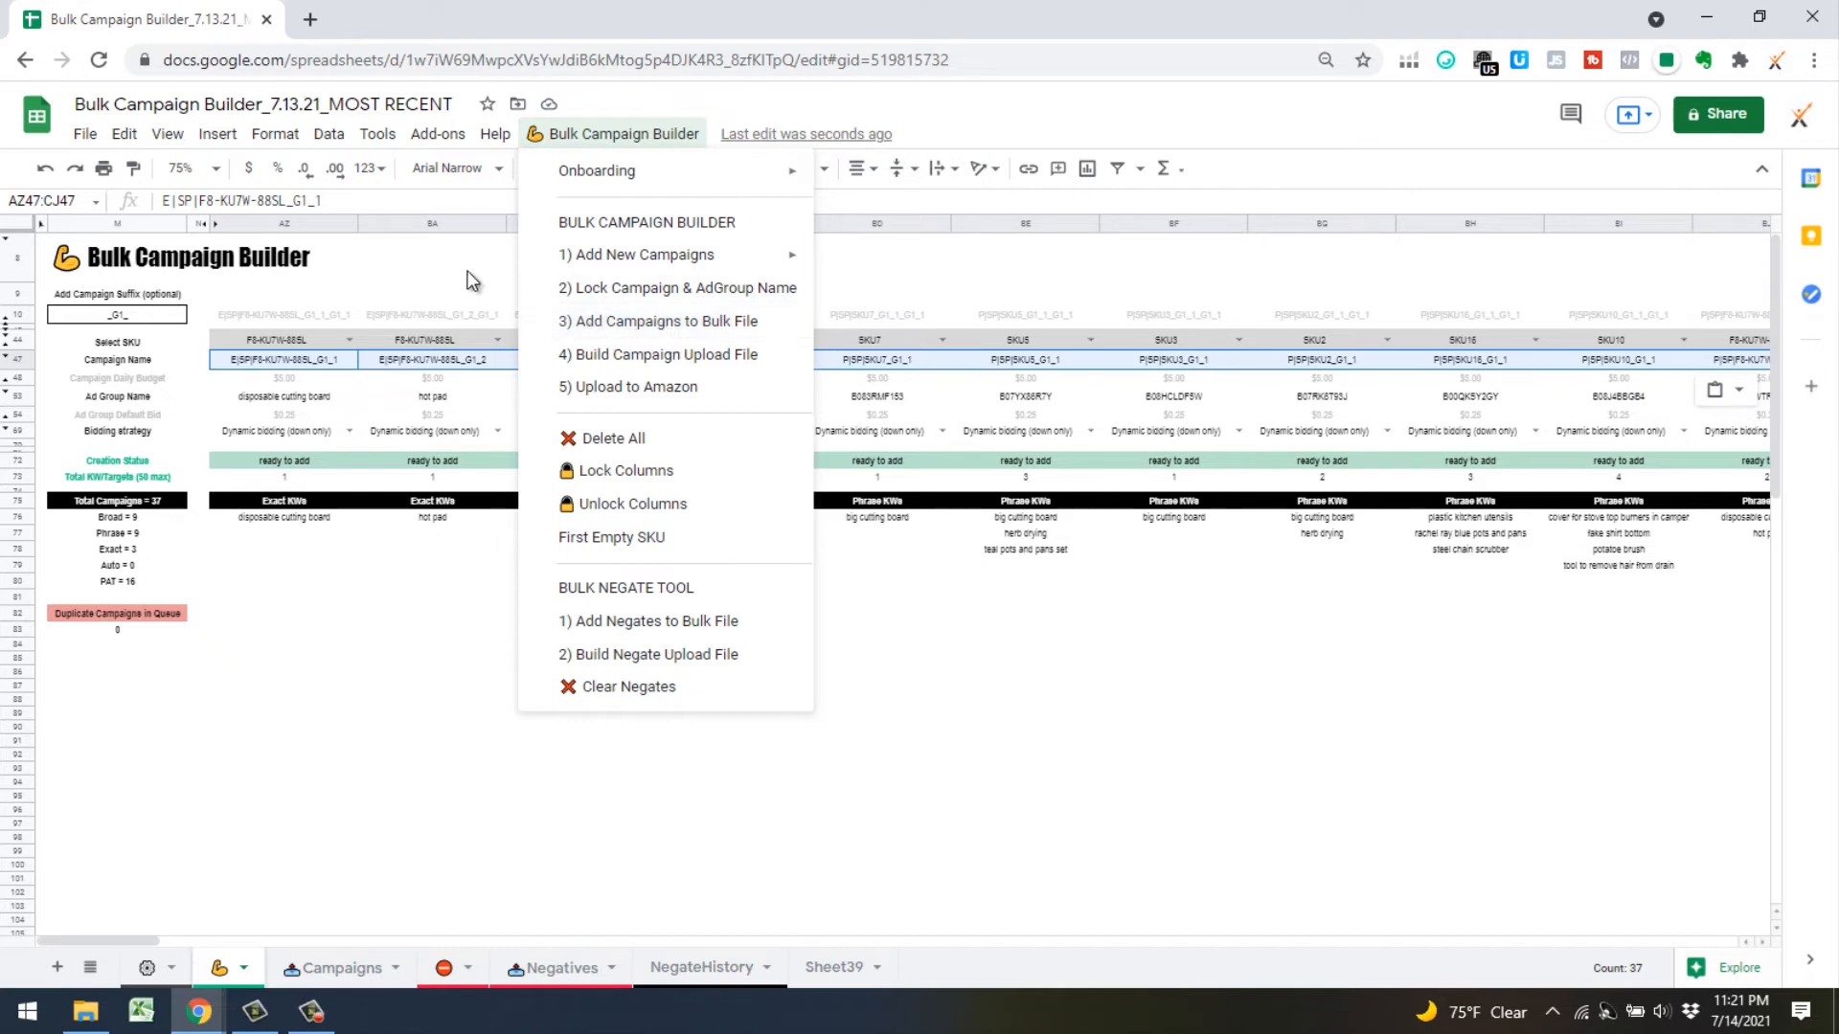
Examine the negative keyword area below the KW cutoff row and the negate type options in AZ127
{"action": "left_click", "coordinate": [332, 617]}
{"action": "scroll", "coordinate": [515, 648], "scroll_direction": "down", "scroll_amount": 8}
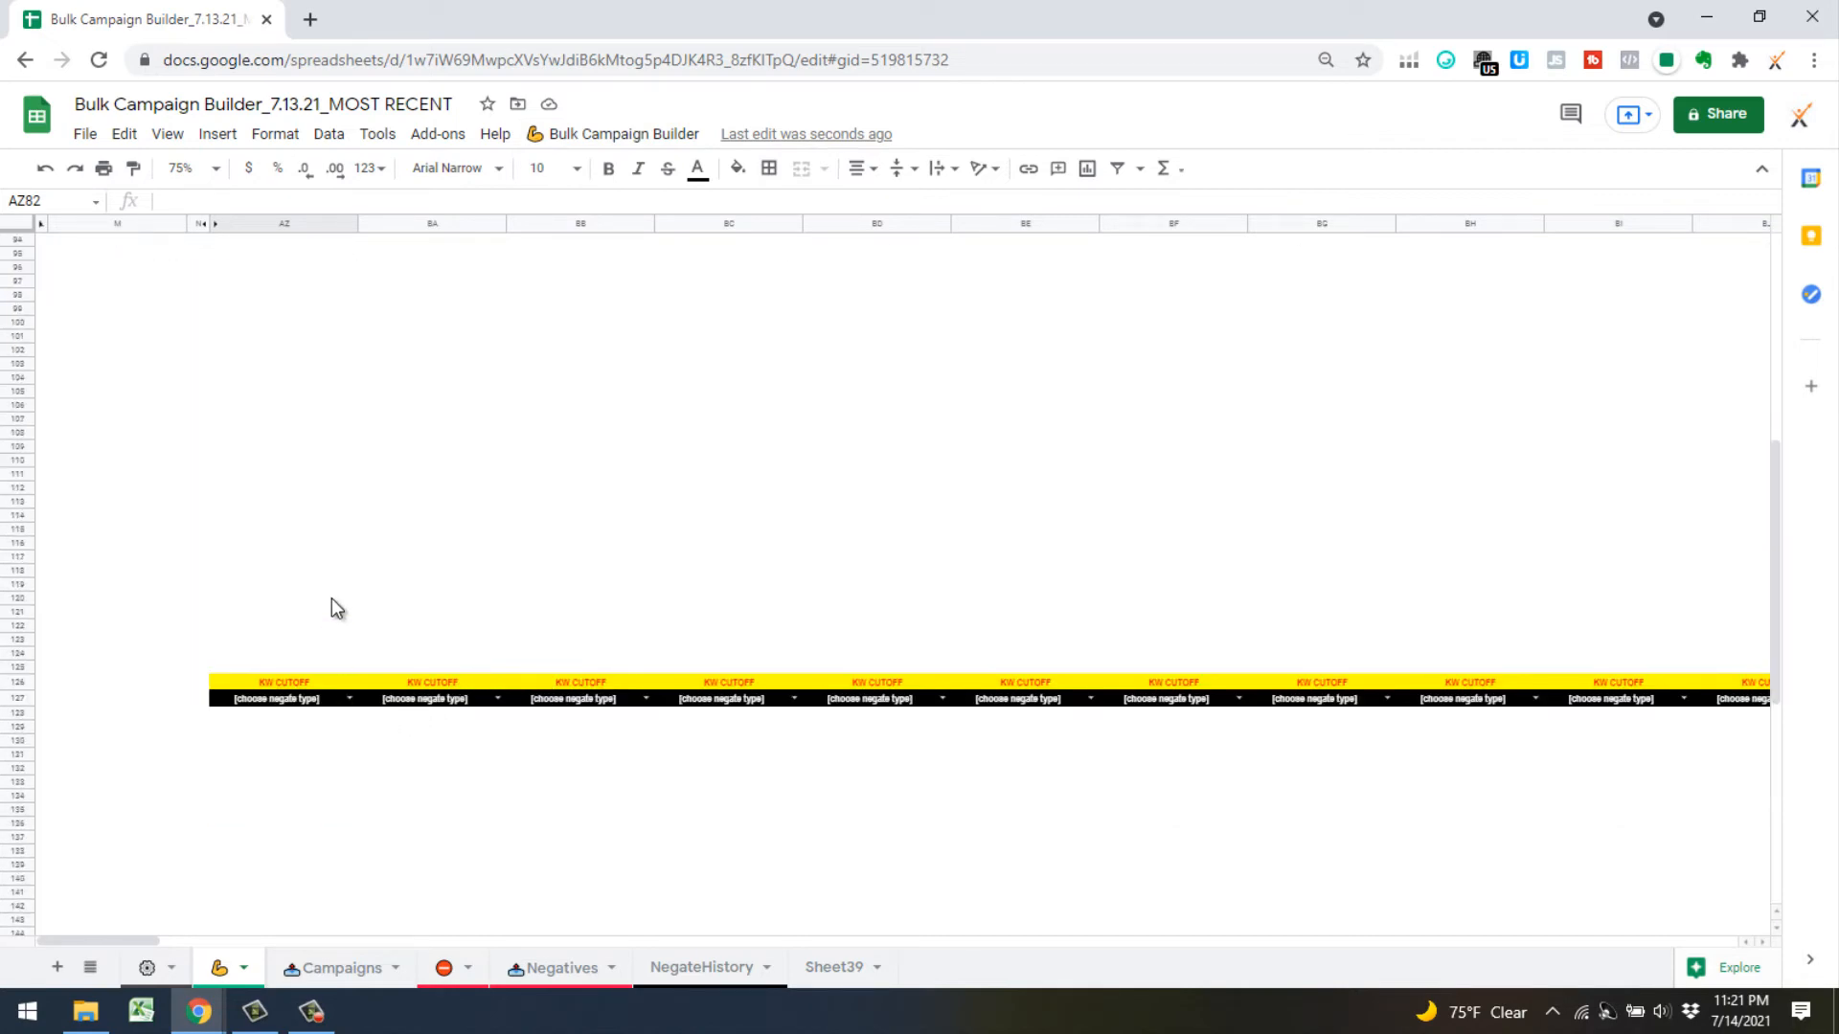
{"action": "scroll", "coordinate": [337, 586], "scroll_direction": "up", "scroll_amount": 6}
{"action": "scroll", "coordinate": [282, 291], "scroll_direction": "up", "scroll_amount": 2}
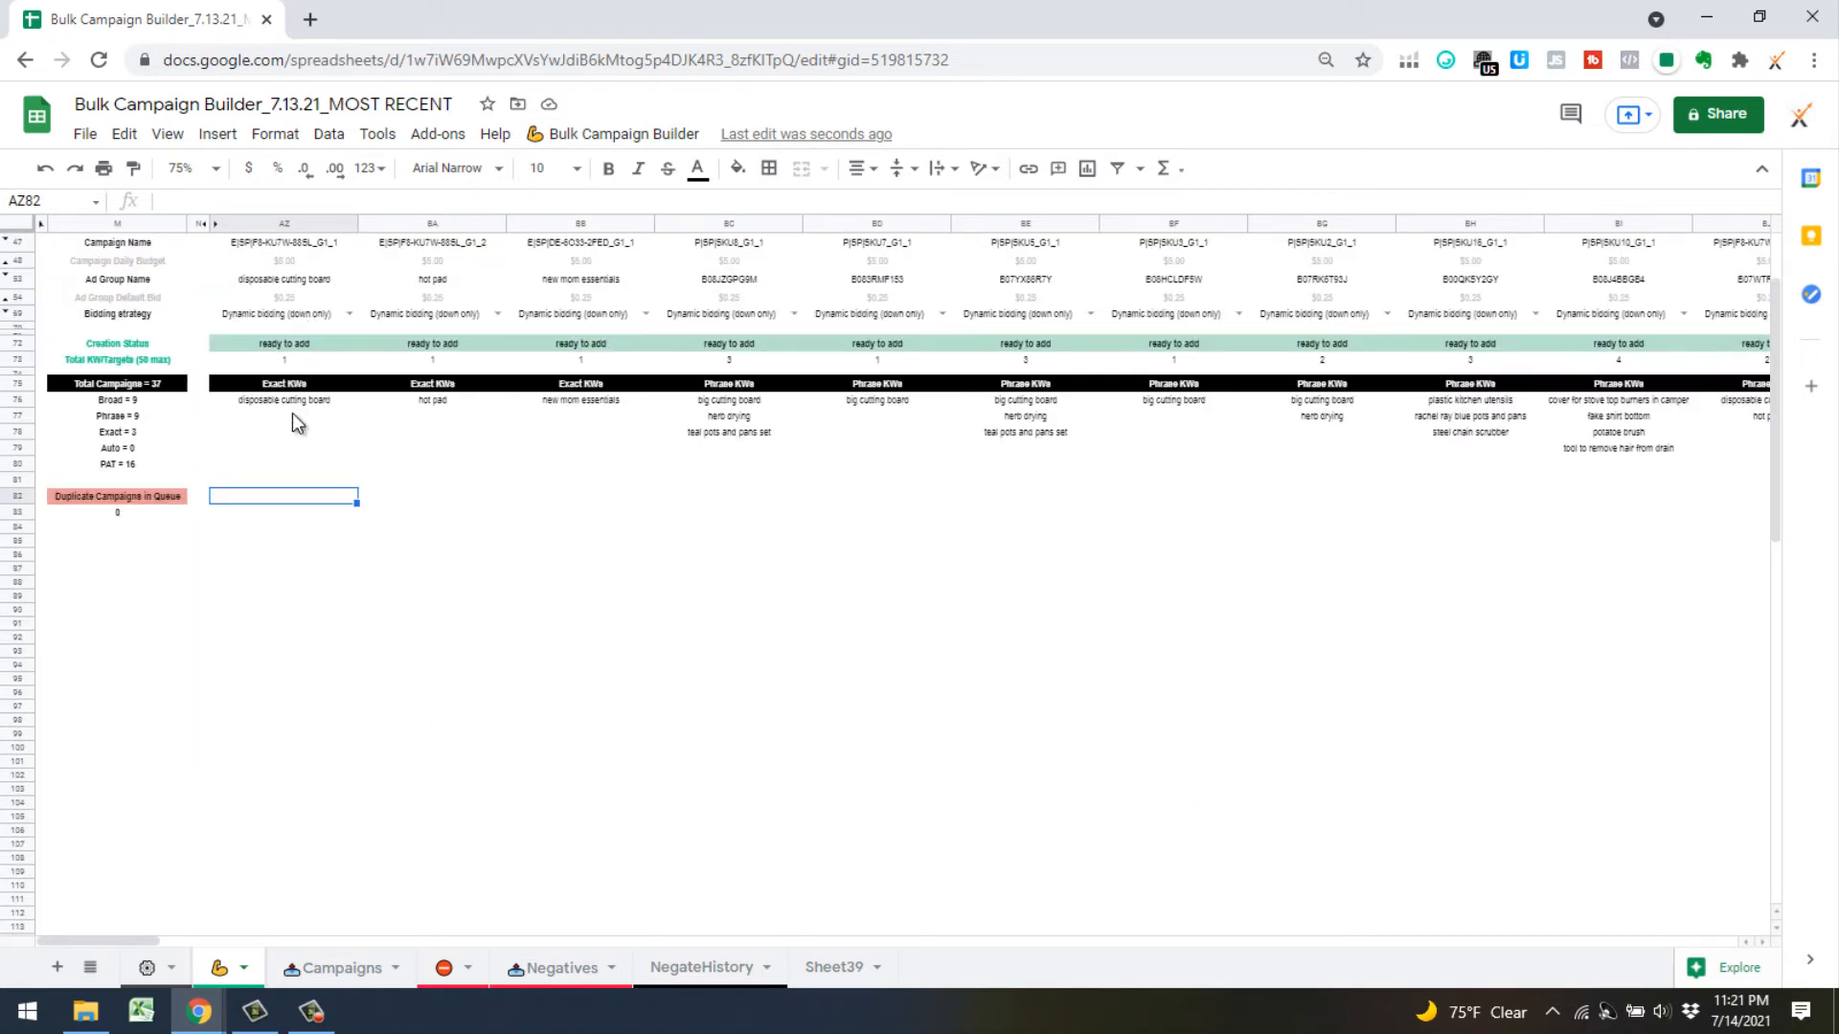
{"action": "scroll", "coordinate": [400, 512], "scroll_direction": "down", "scroll_amount": 10}
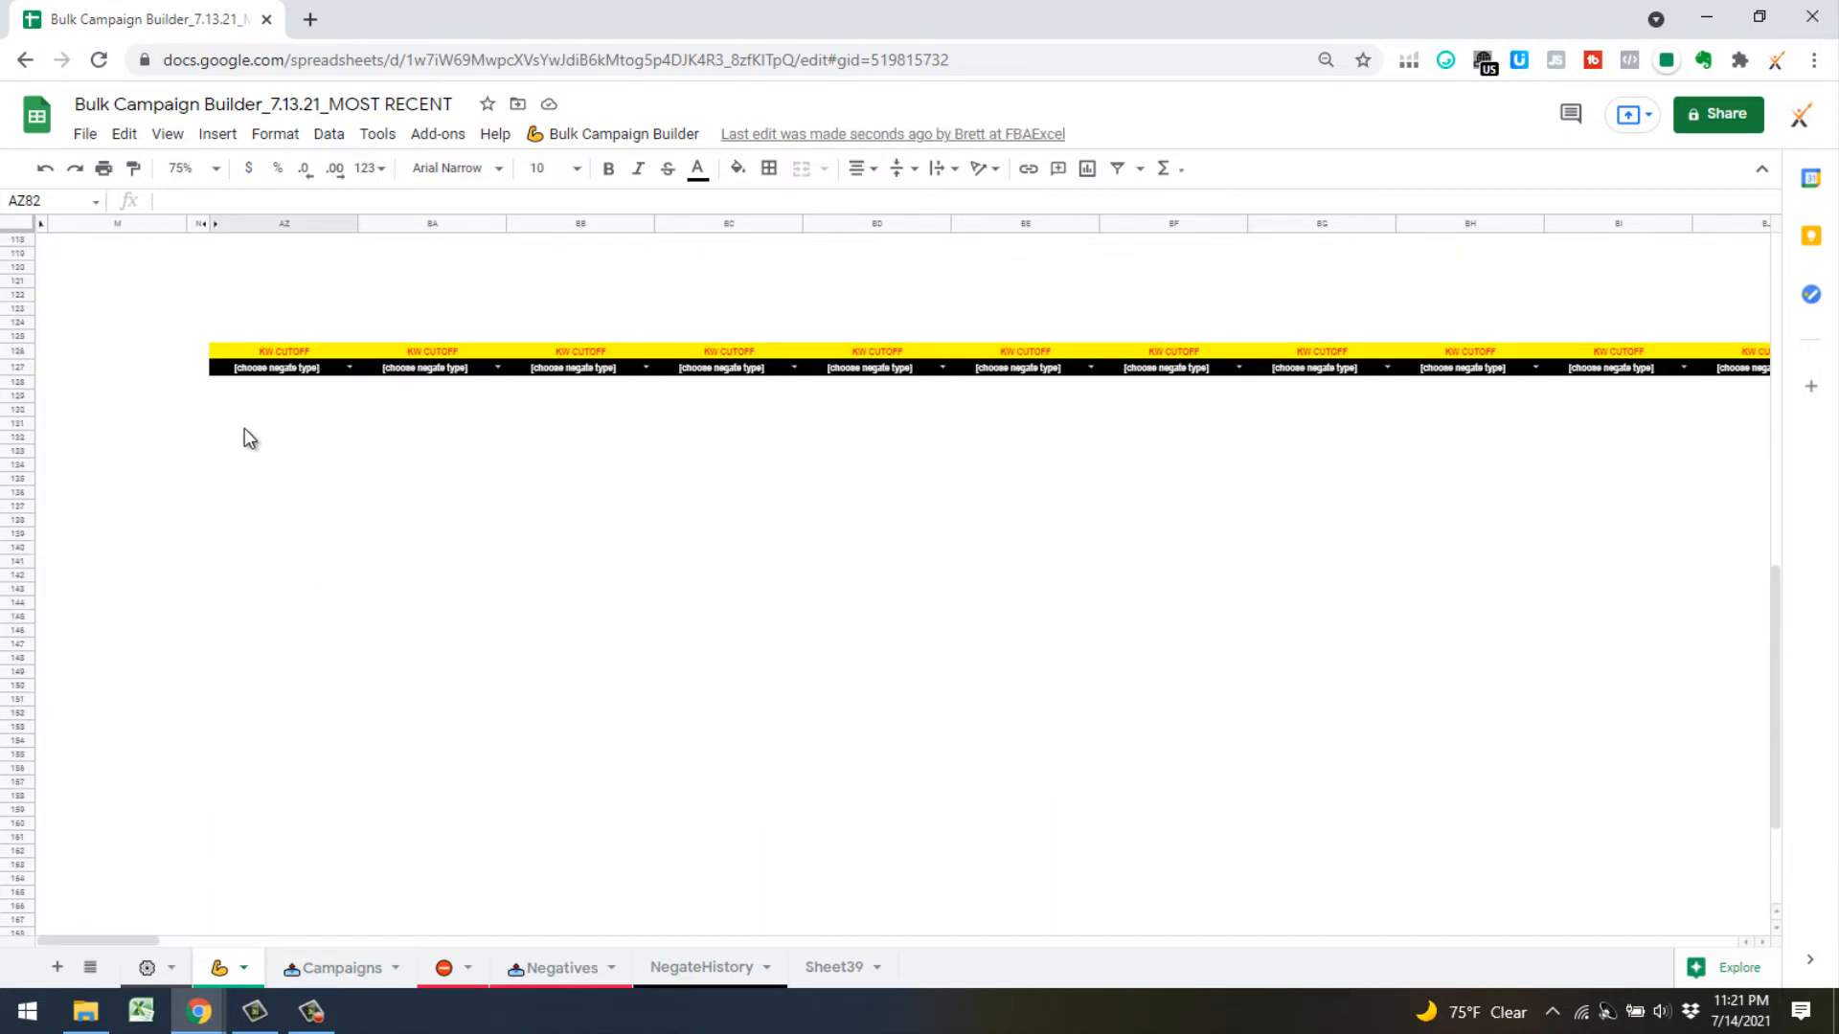
{"action": "left_click", "coordinate": [349, 367]}
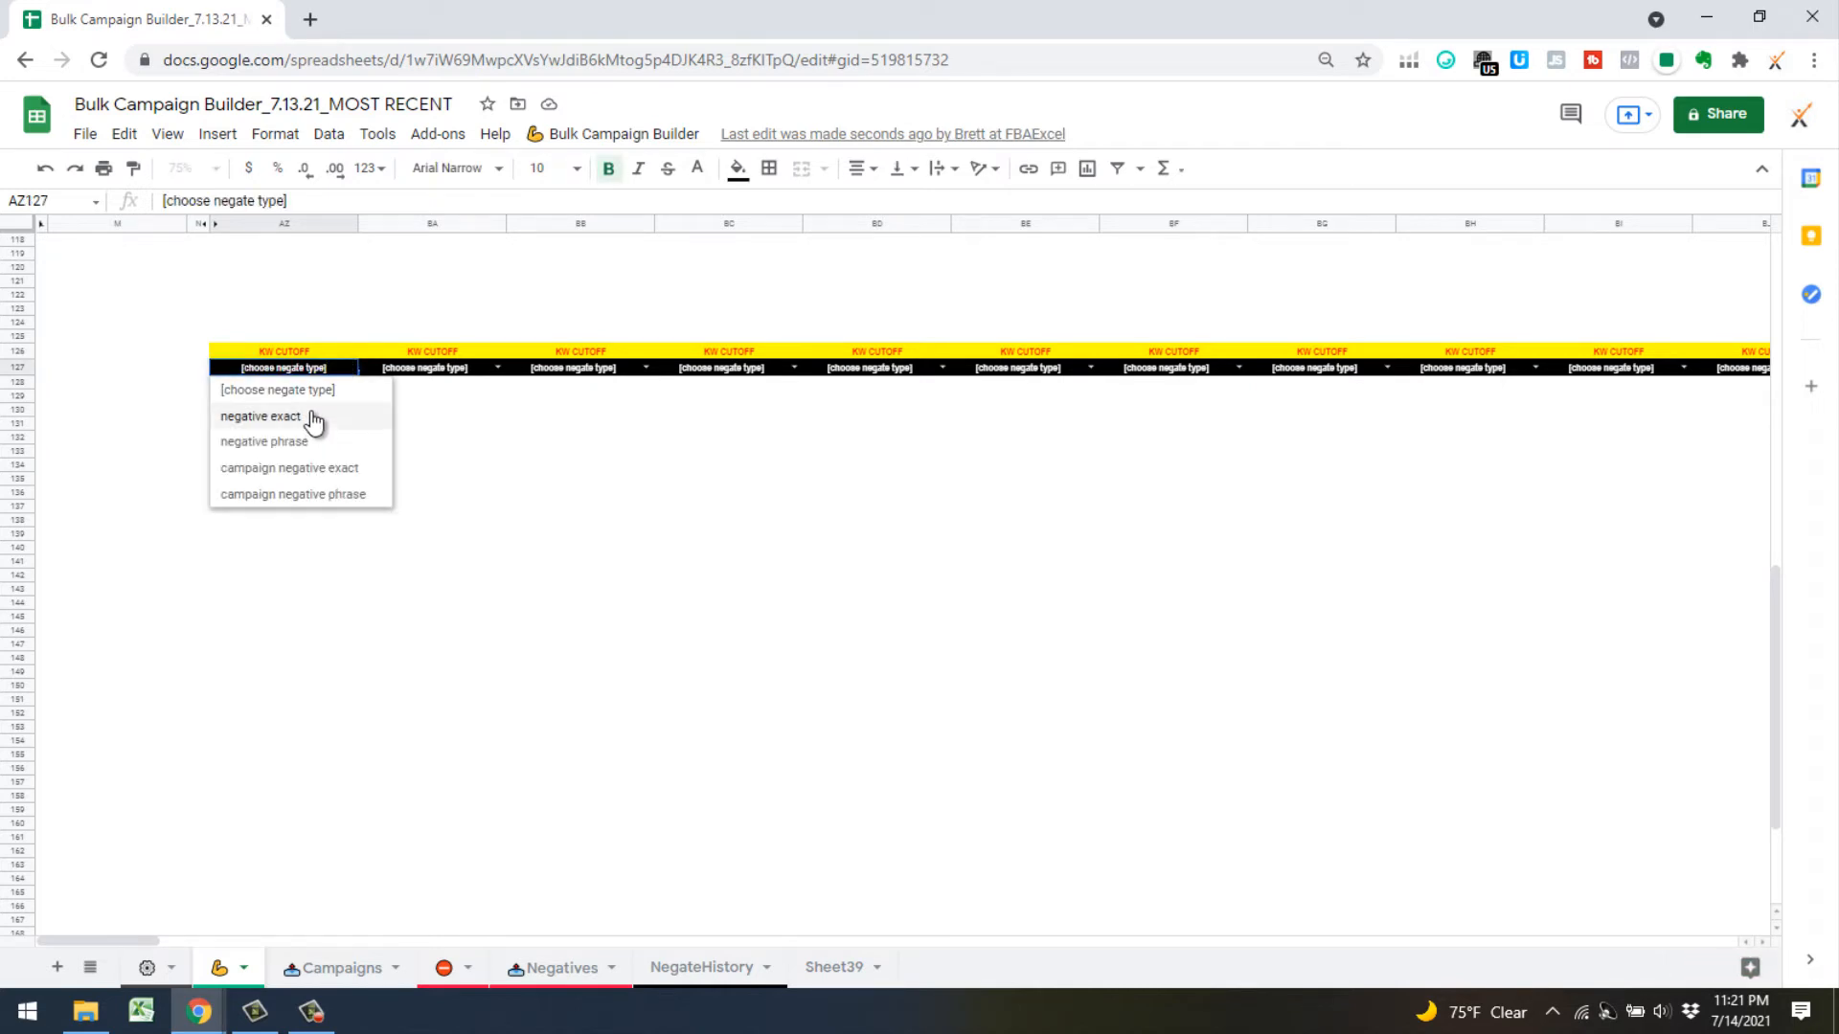
{"action": "key", "text": "Escape"}
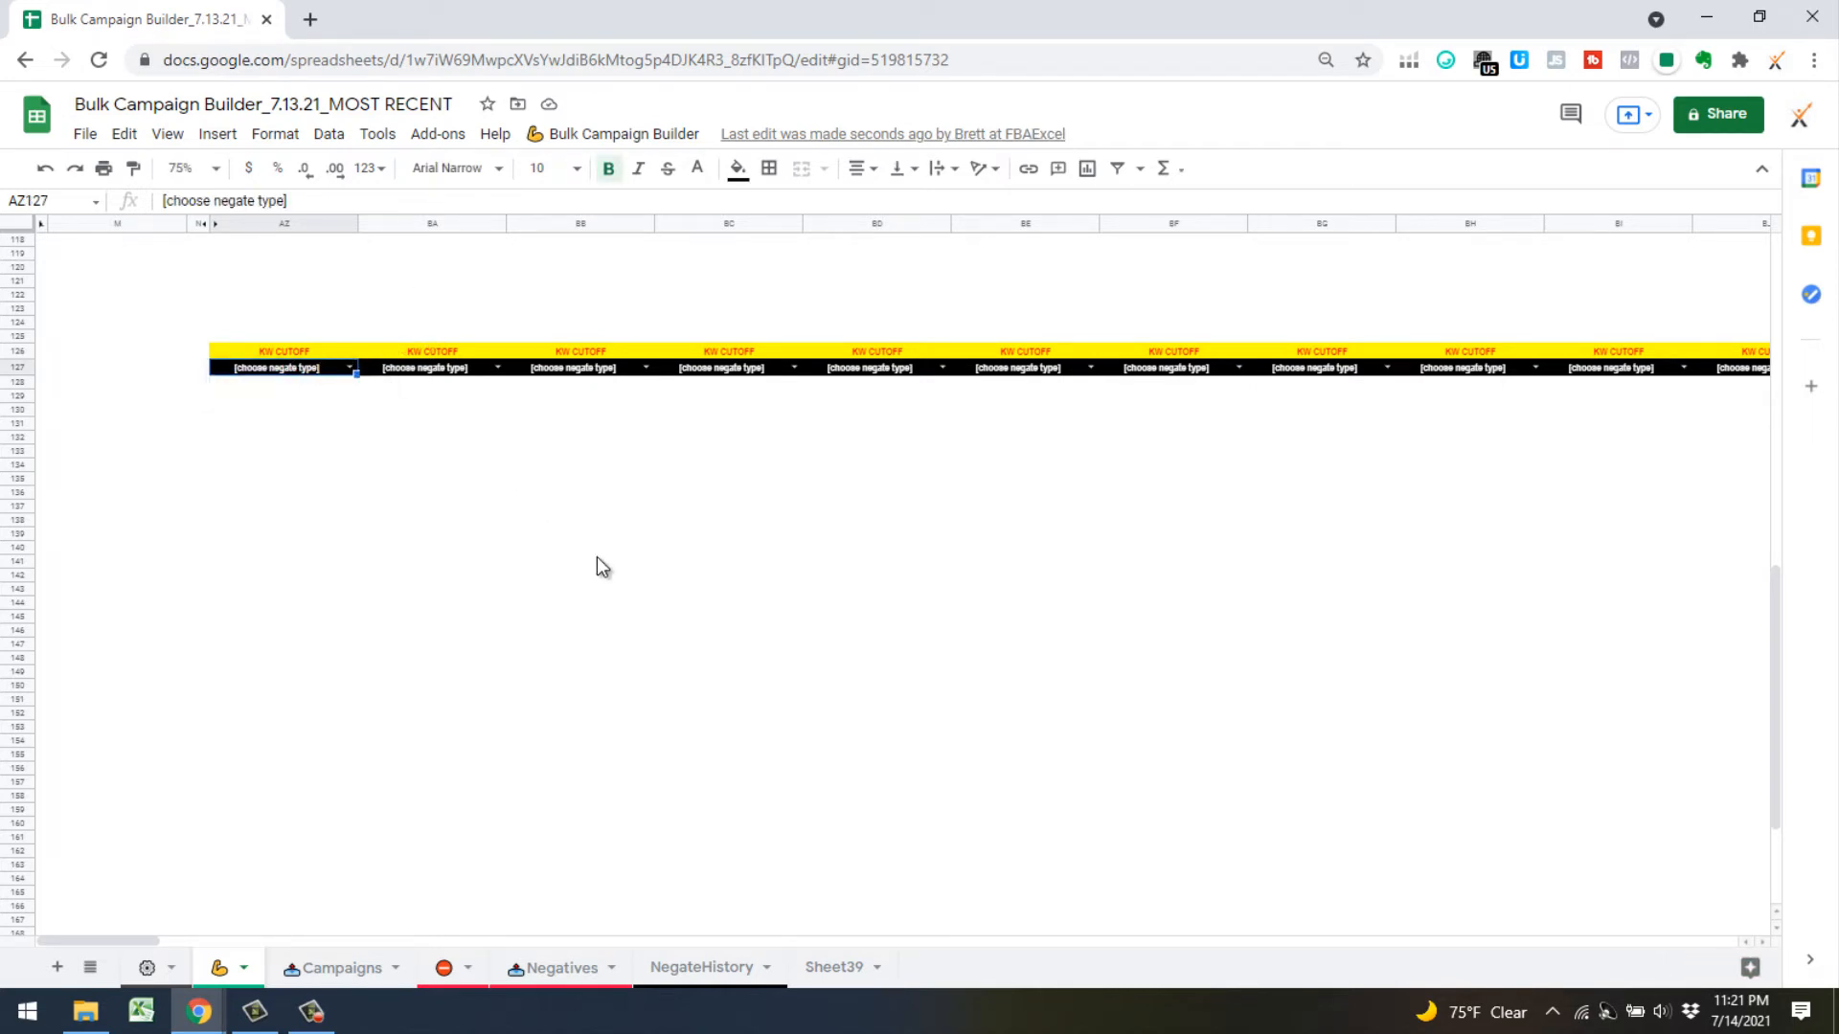
{"action": "scroll", "coordinate": [596, 555], "scroll_direction": "up", "scroll_amount": 3}
{"action": "scroll", "coordinate": [607, 567], "scroll_direction": "up", "scroll_amount": 6}
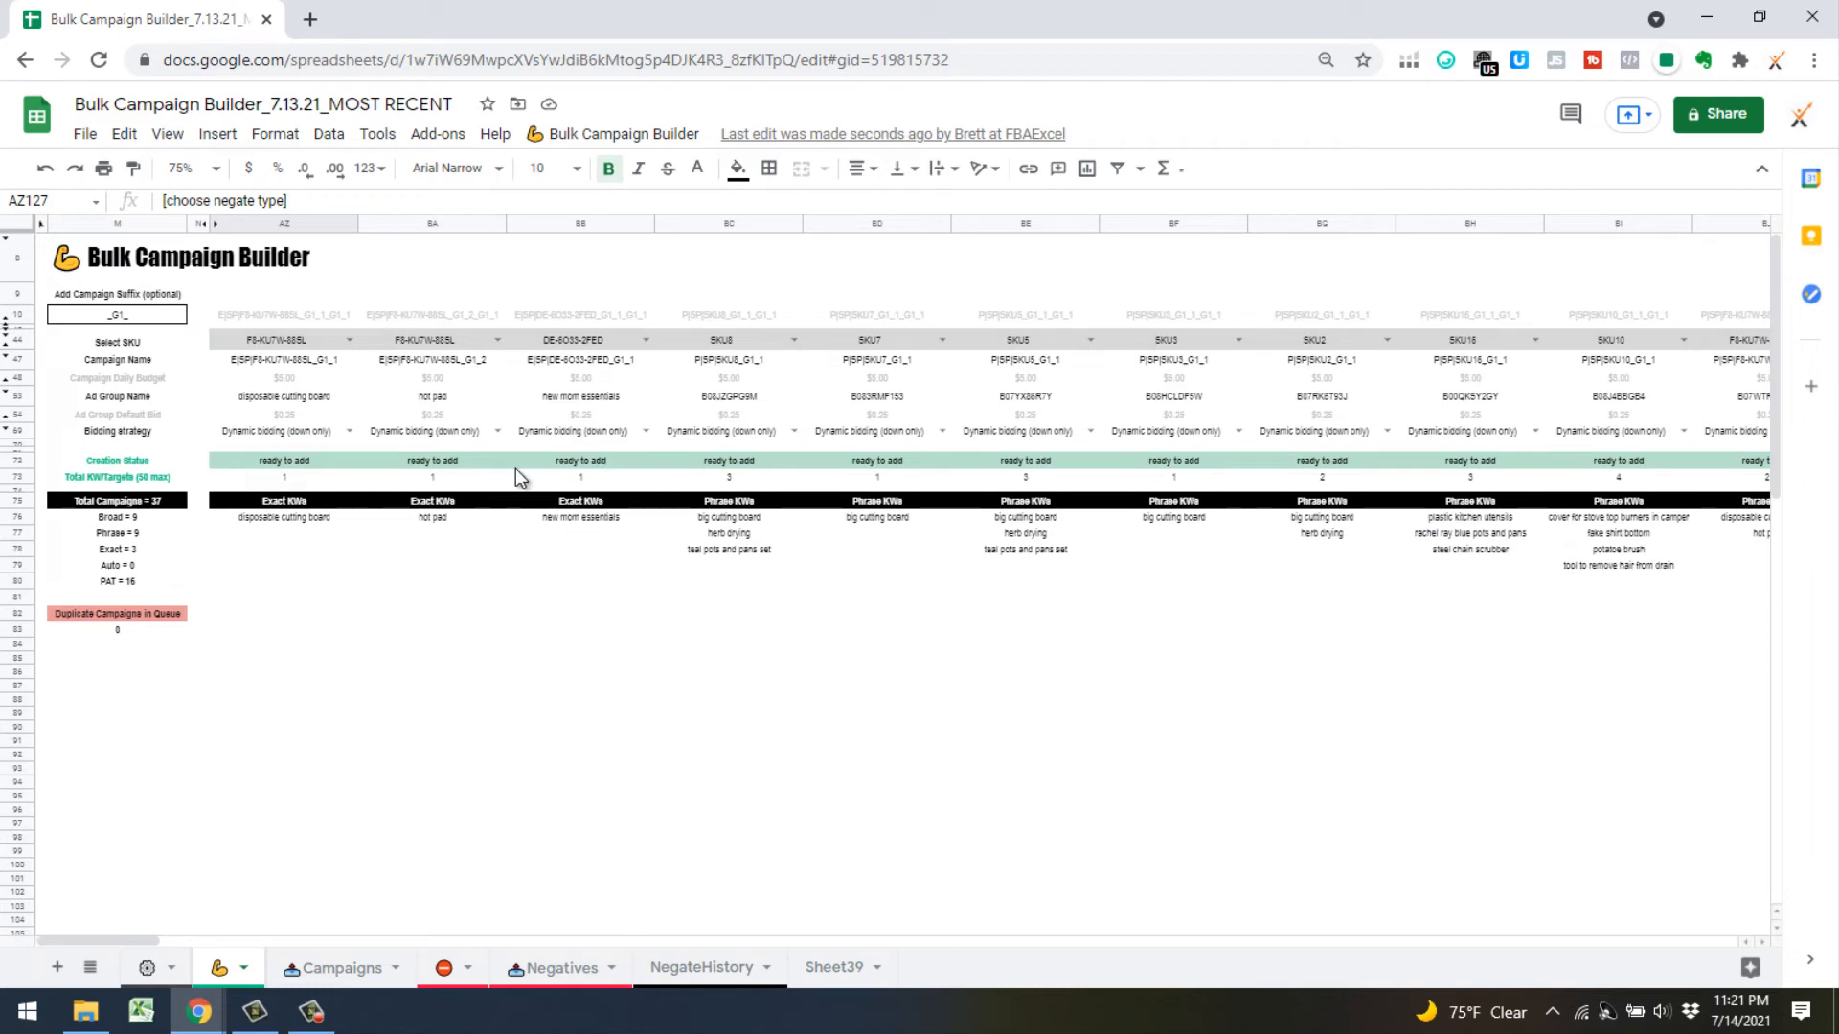
{"action": "scroll", "coordinate": [393, 603], "scroll_direction": "down", "scroll_amount": 8}
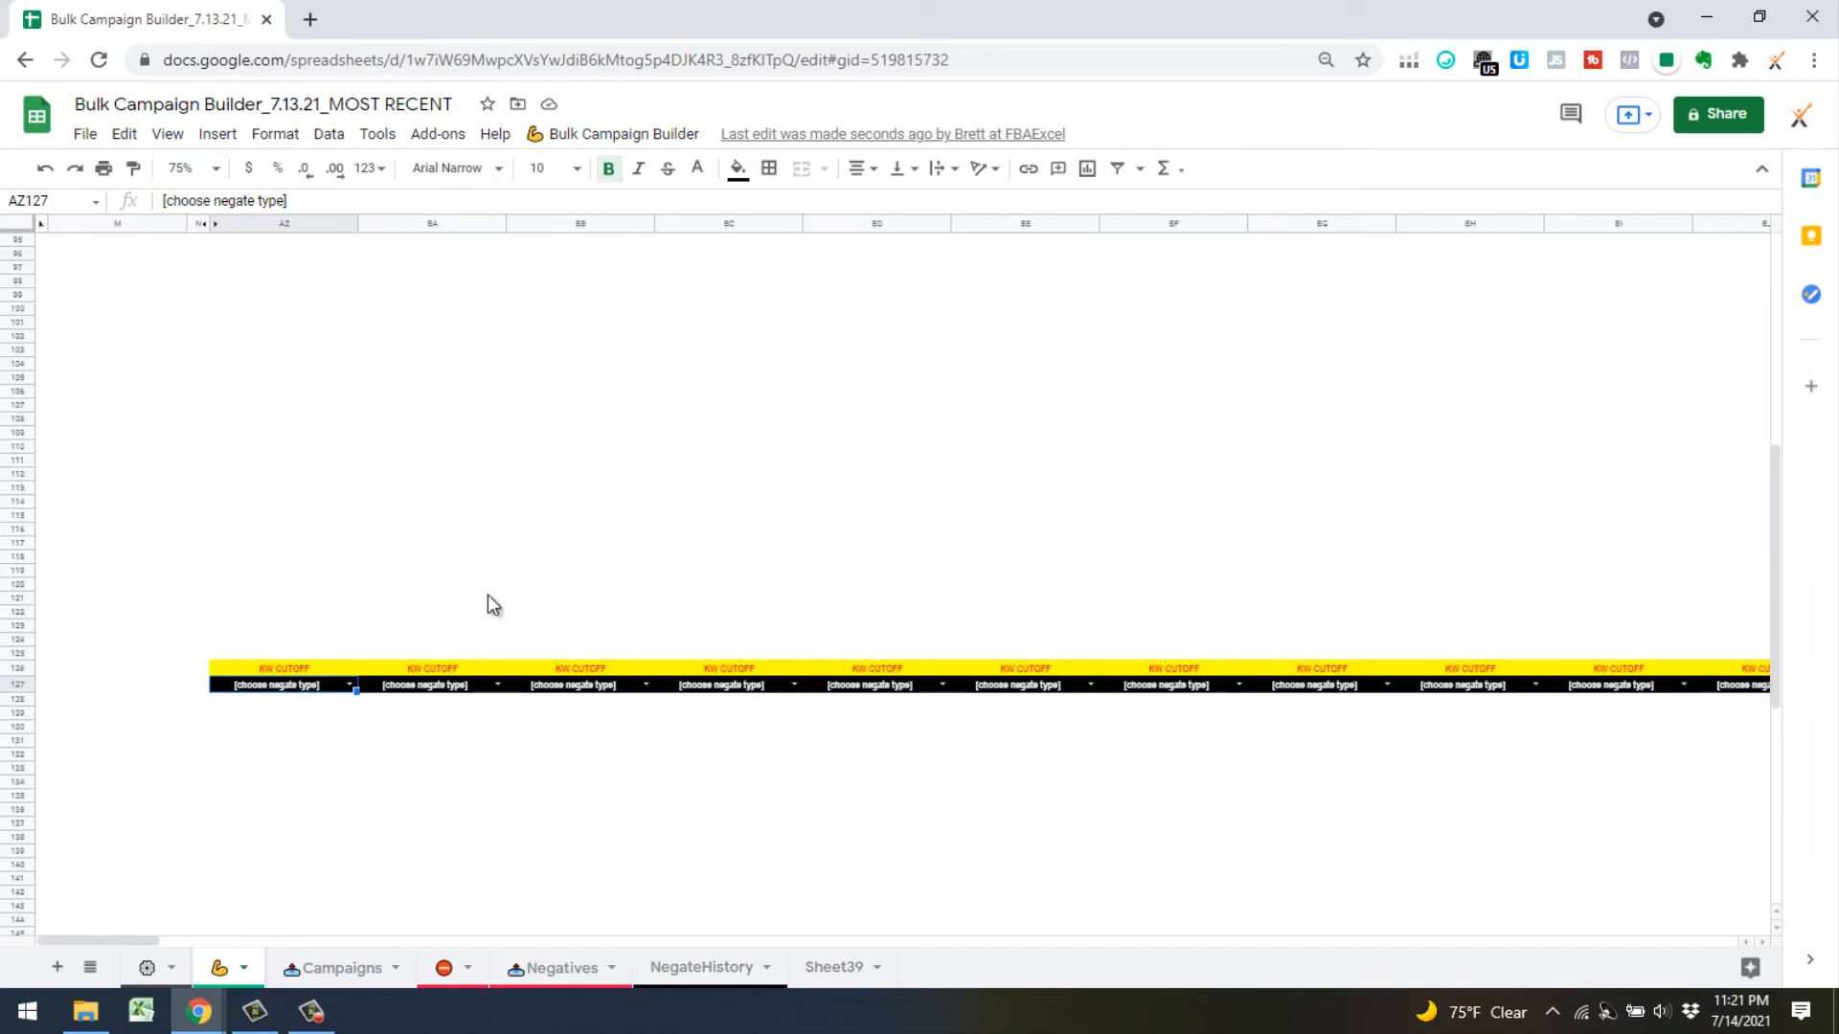
{"action": "scroll", "coordinate": [486, 595], "scroll_direction": "up", "scroll_amount": 8}
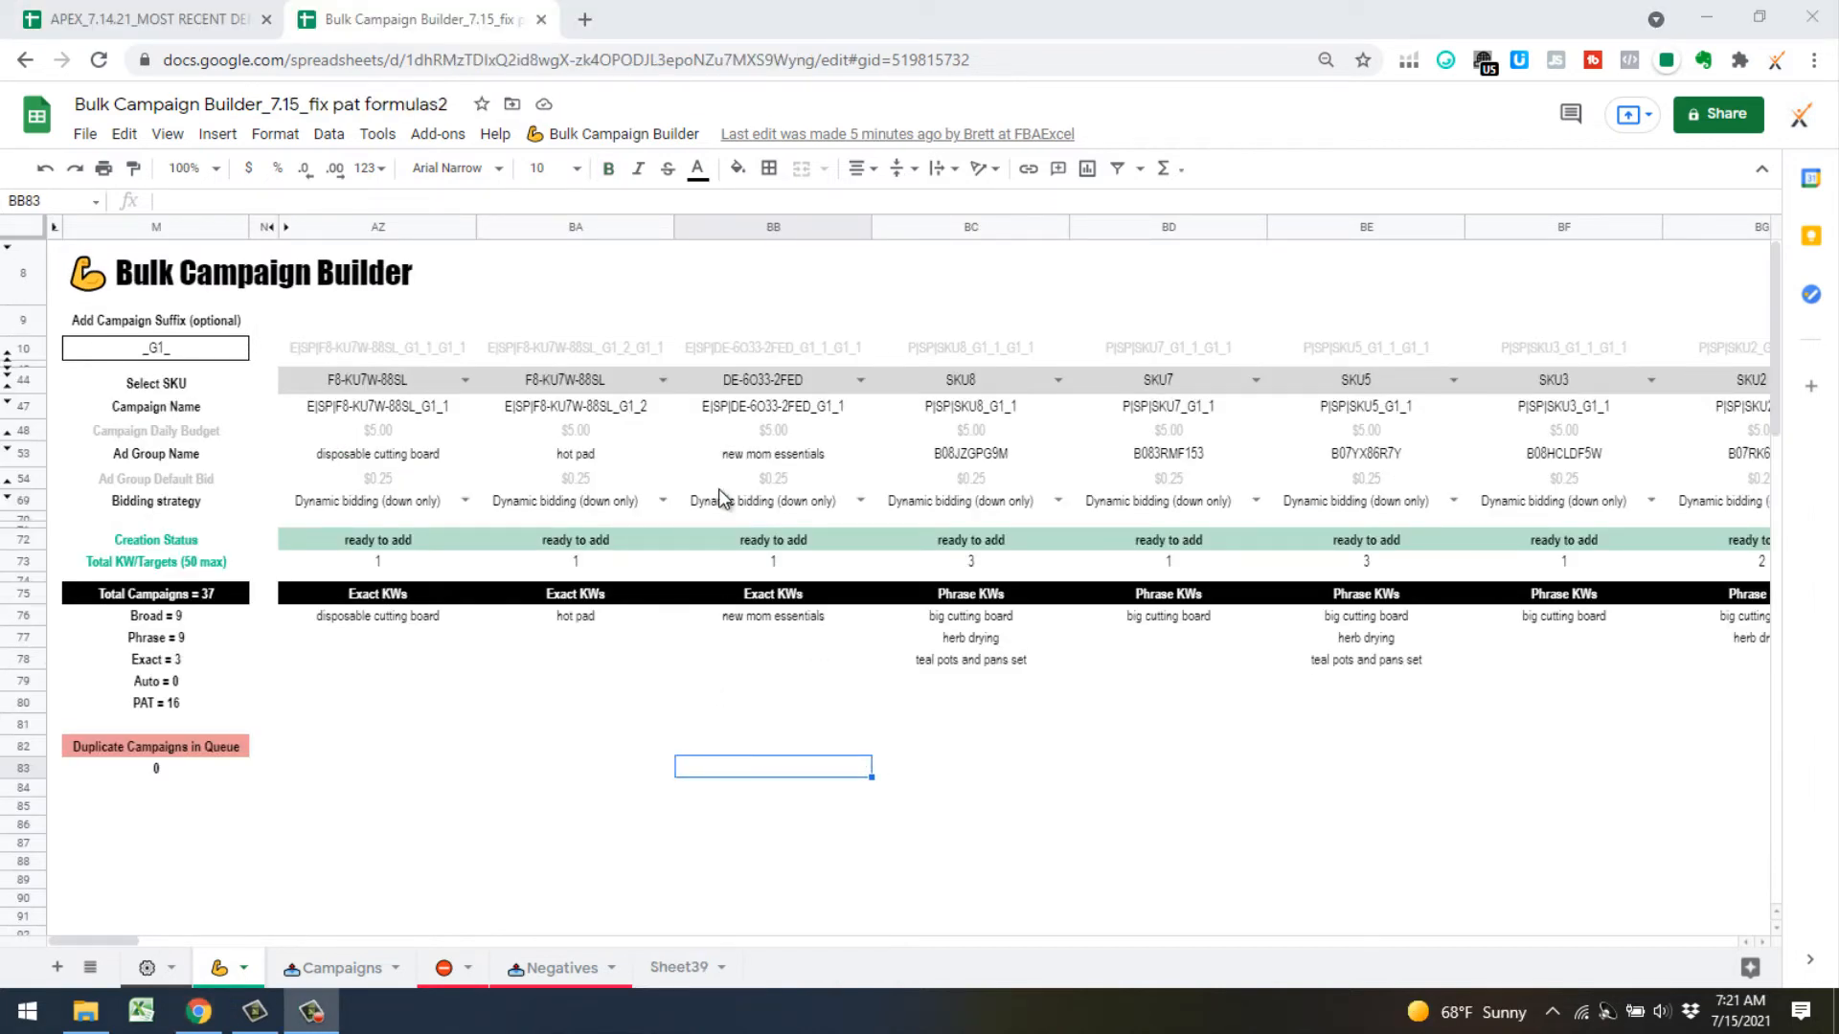
Run the Add Campaigns to Bulk File script in the Bulk Campaign Builder_7.15_fix pat formulas2 spreadsheet and acknowledge its closing message
{"action": "left_click", "coordinate": [572, 144]}
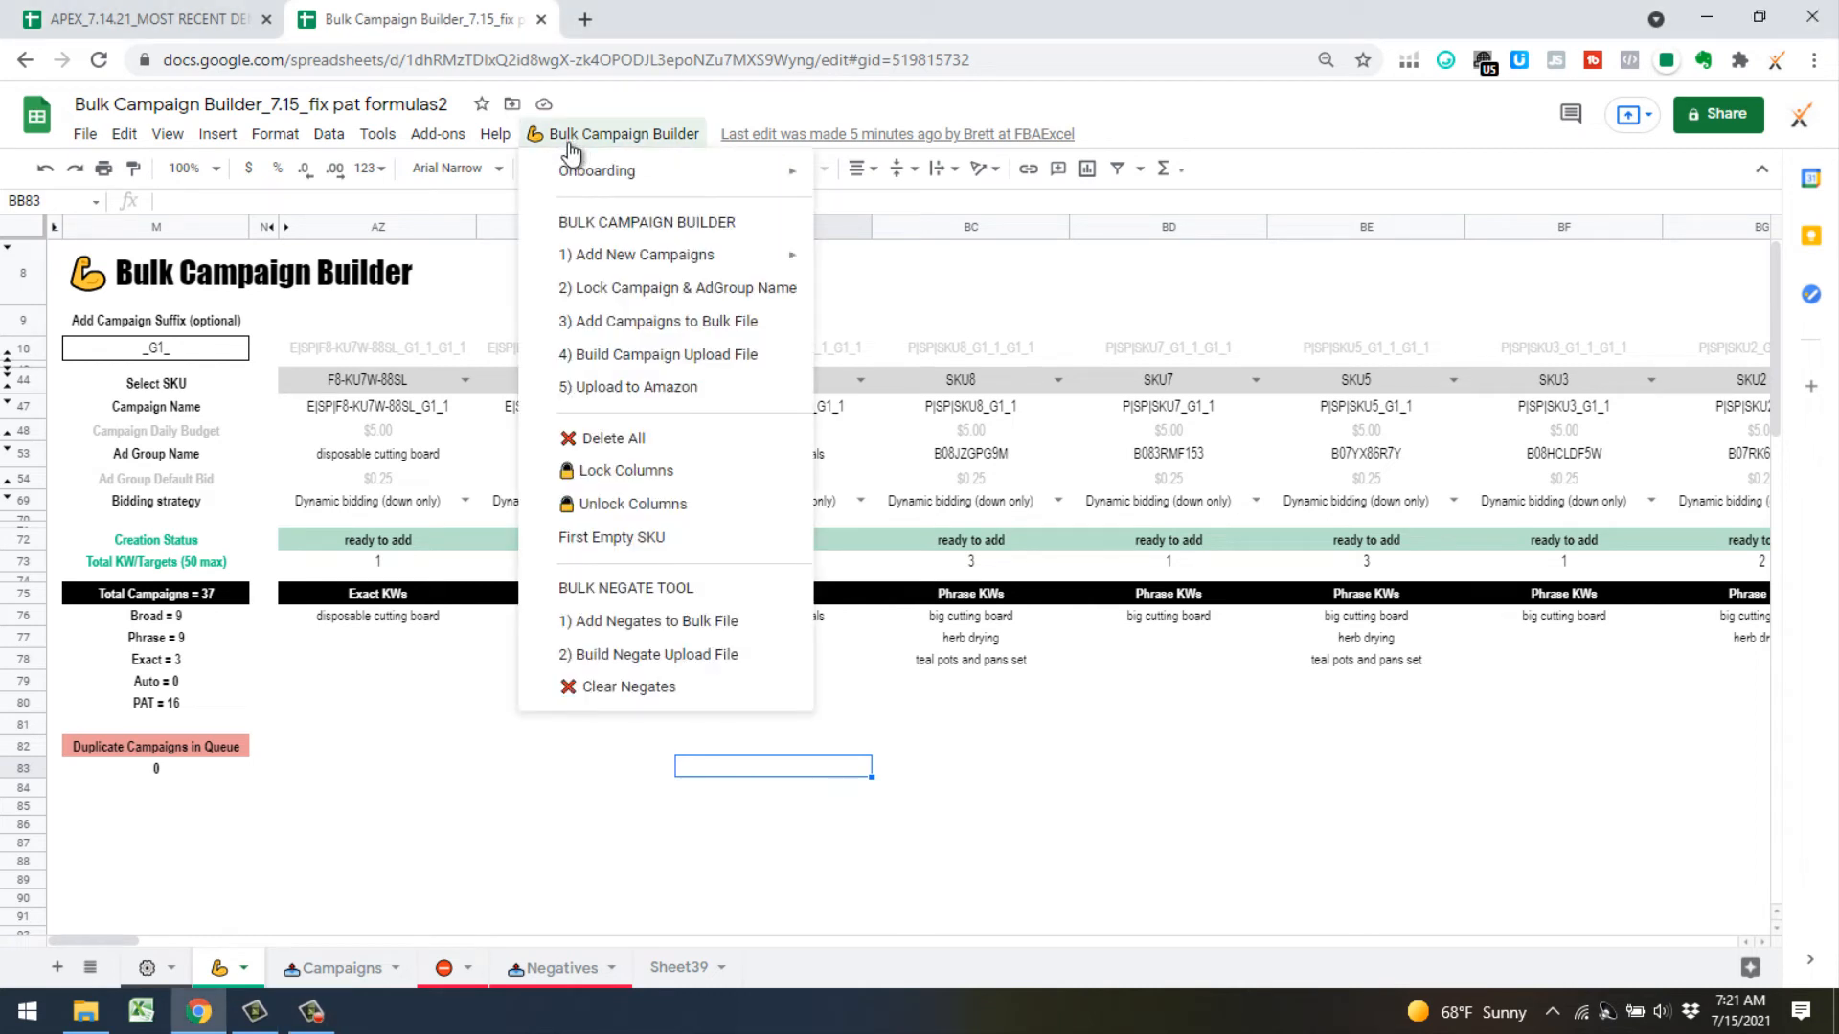
{"action": "left_click", "coordinate": [635, 322]}
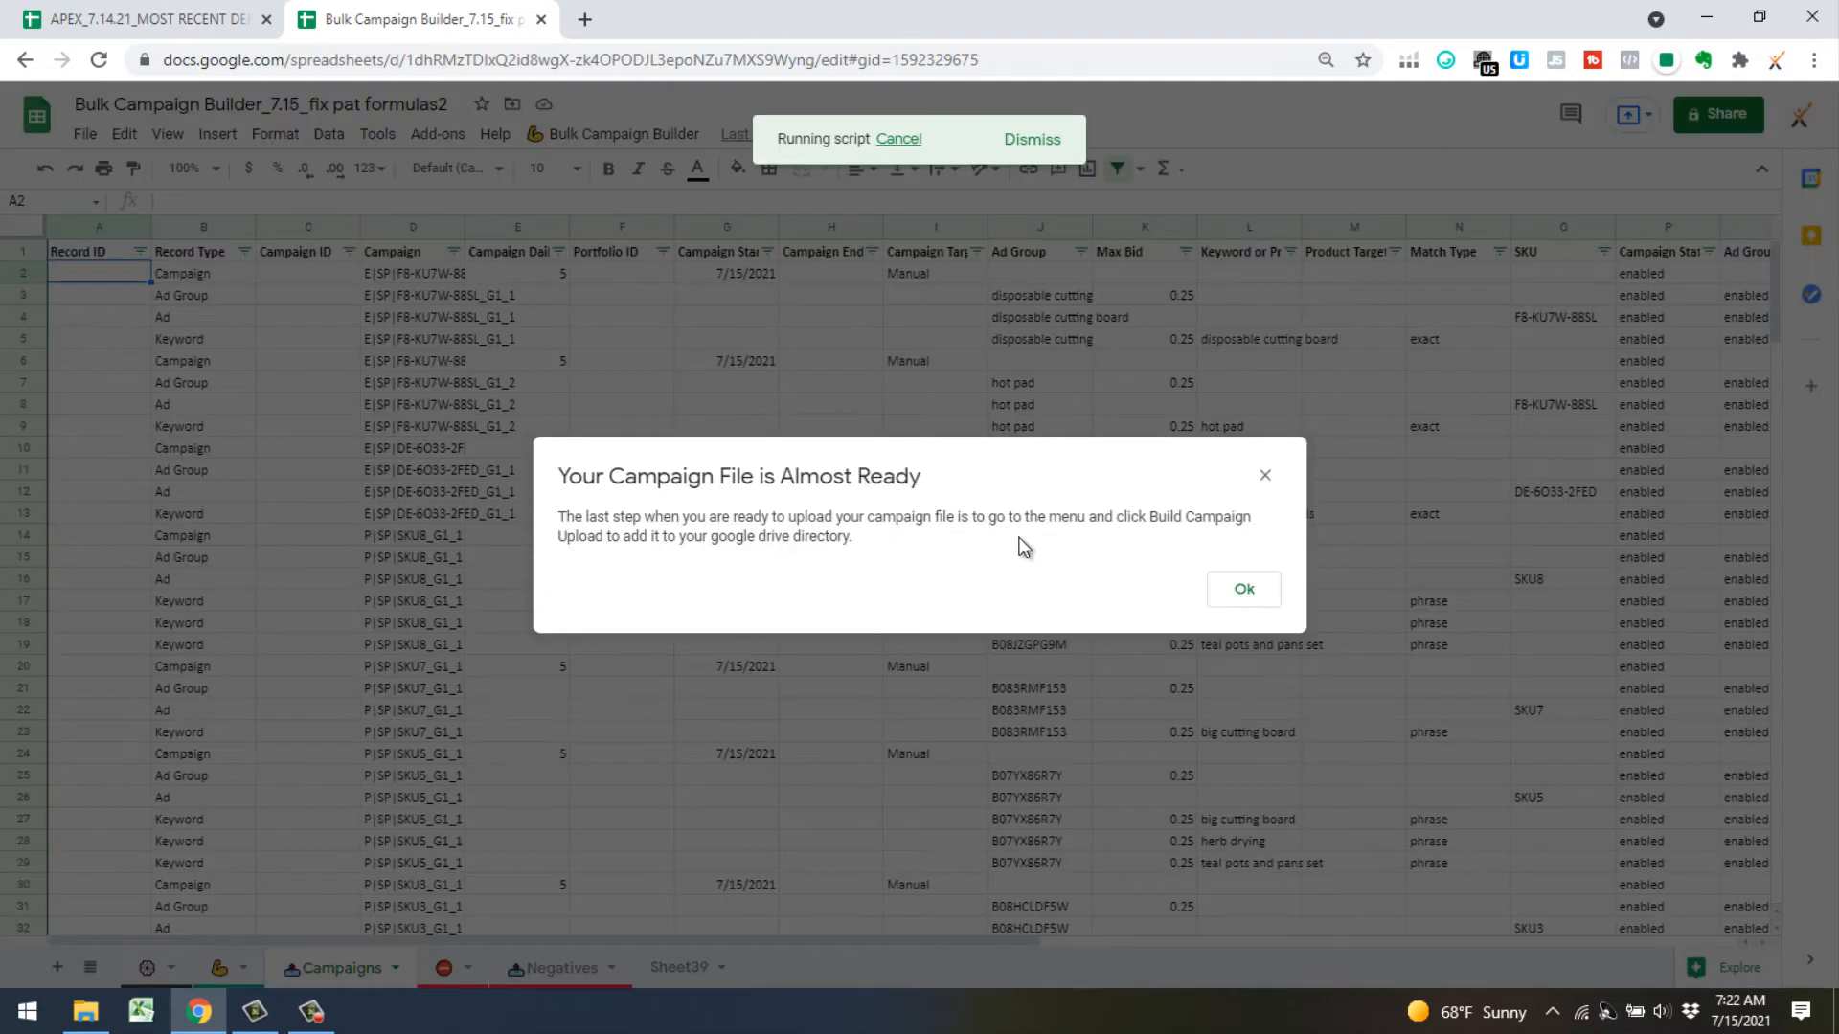
{"action": "left_click", "coordinate": [1258, 600]}
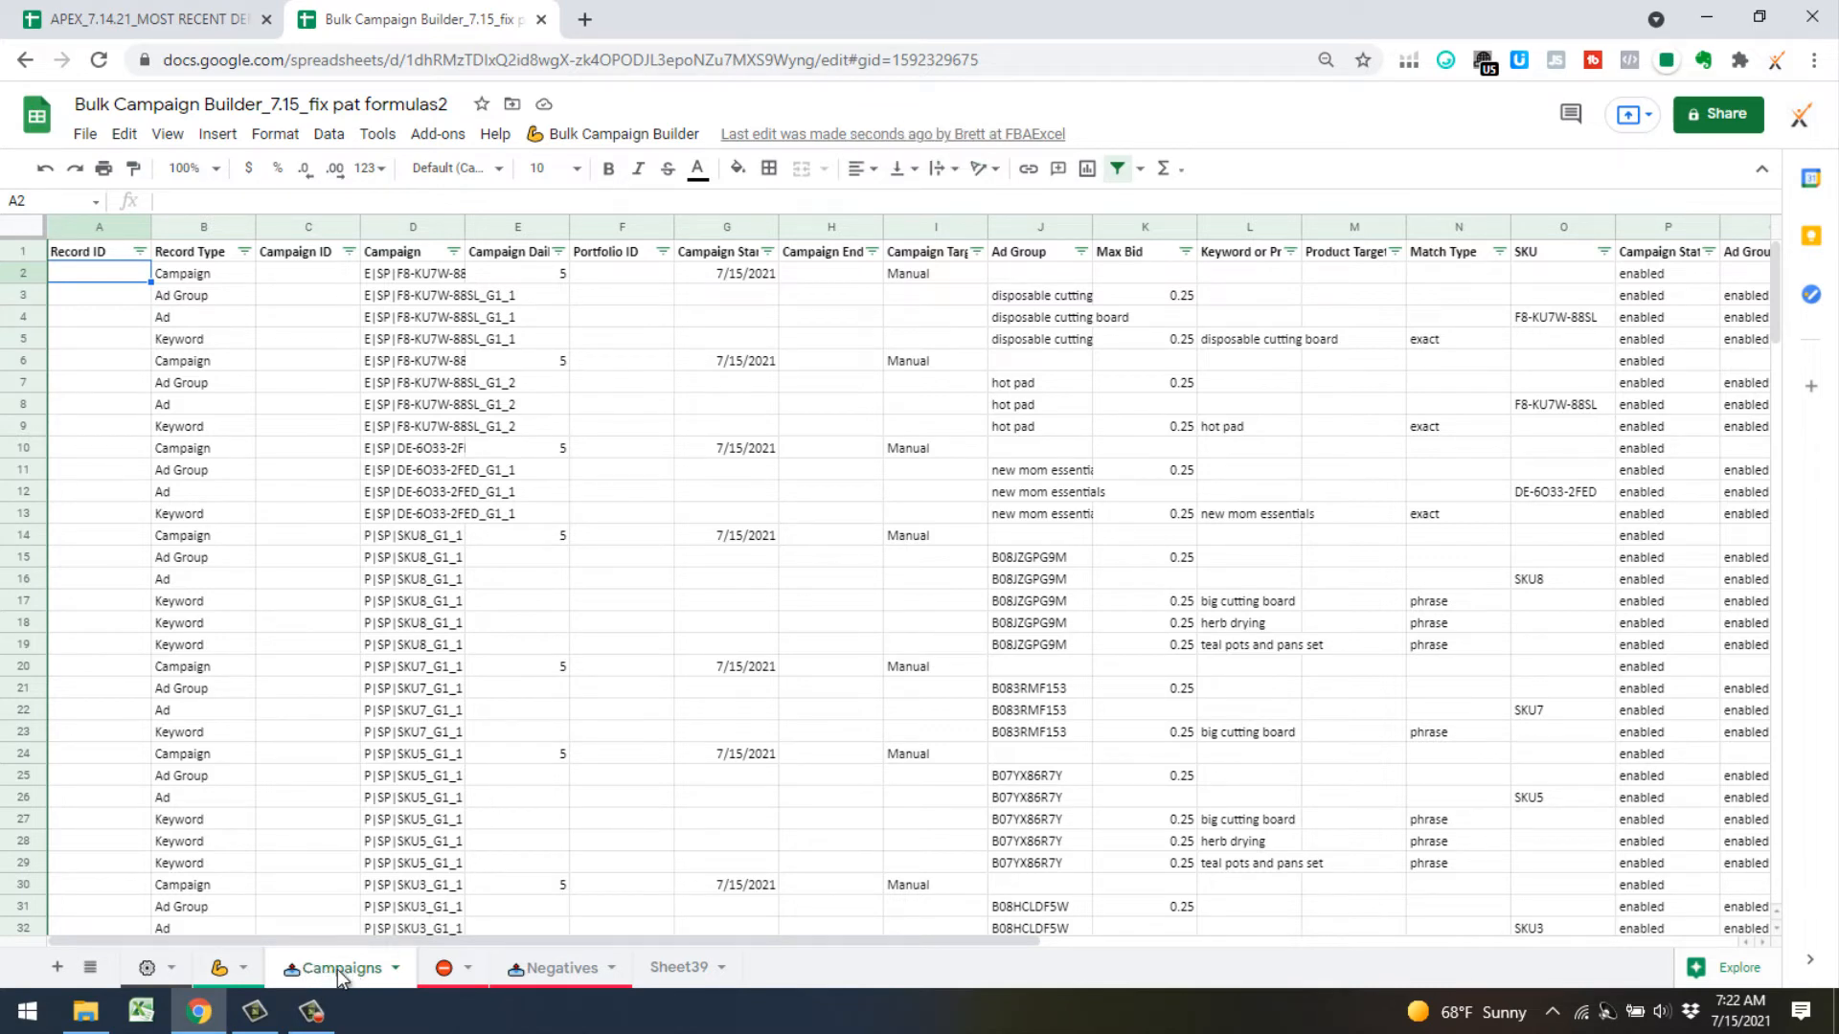
Review the negatives upload rows in the Negatives sheet and switch to the APEX_7.14.21_MOST RECENT DEMO w new planner spreadsheet
{"action": "left_click", "coordinate": [565, 969]}
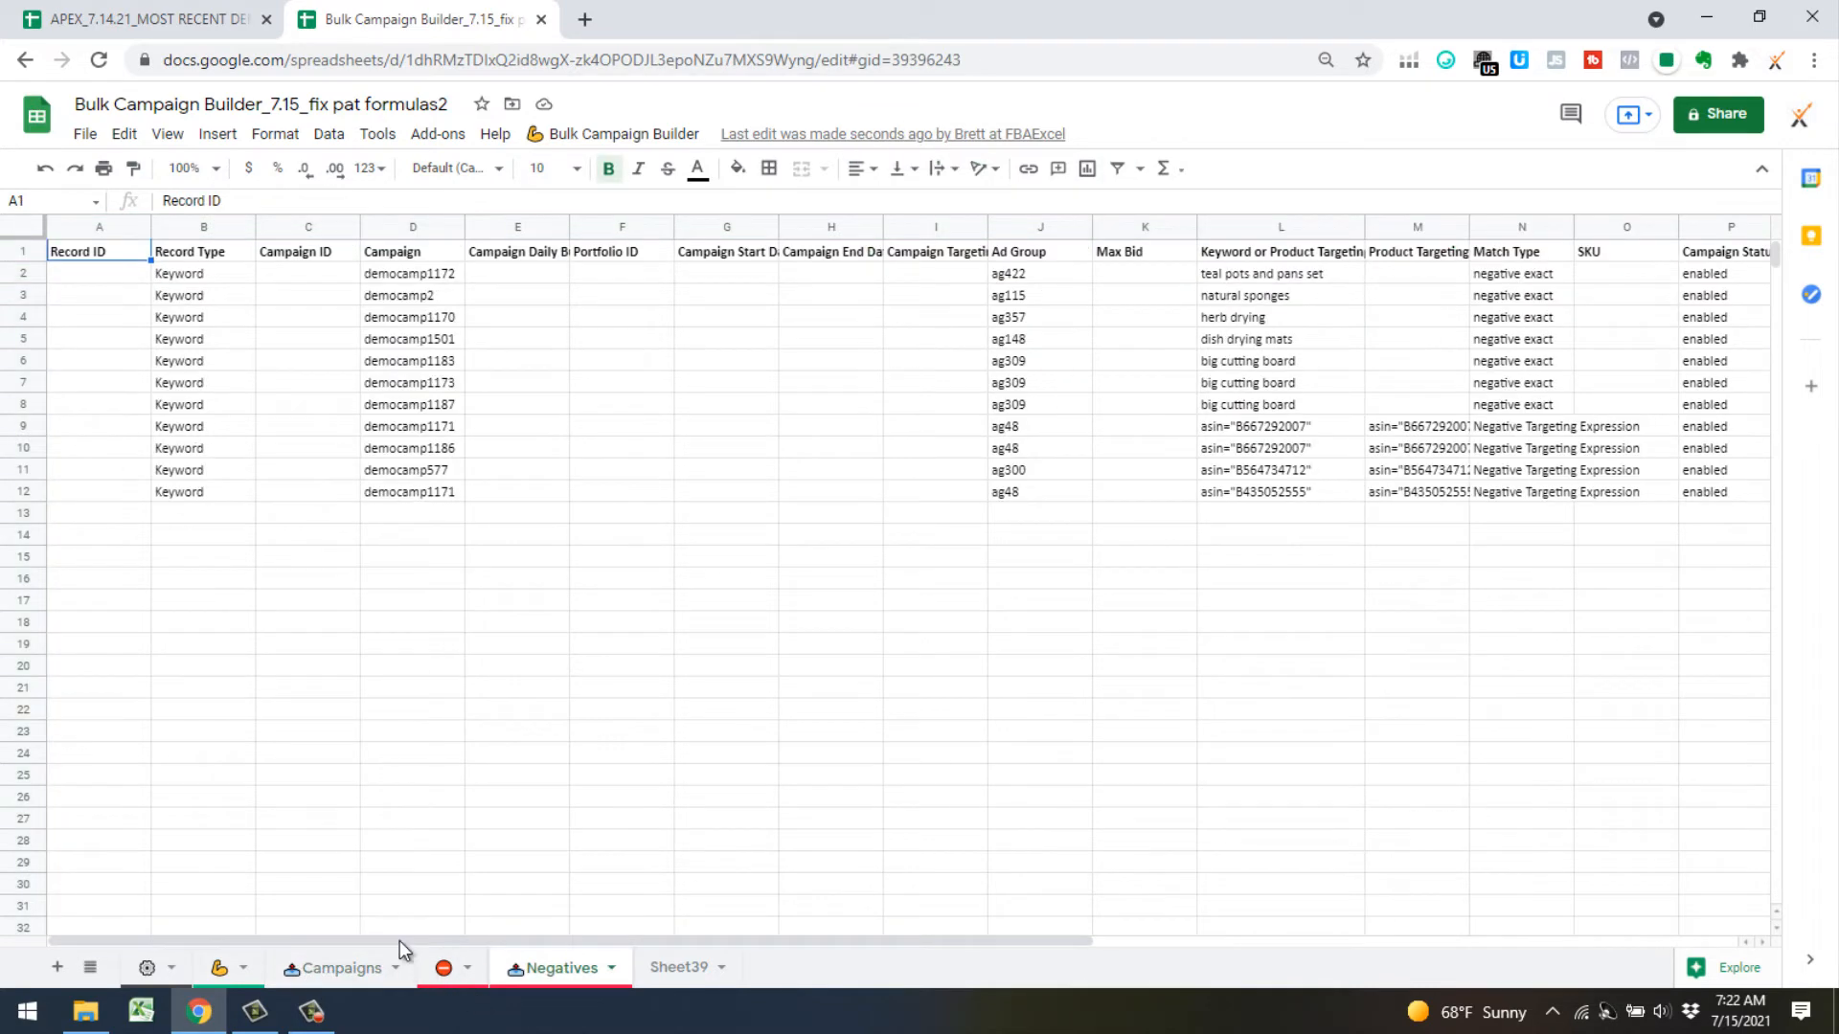
{"action": "left_click", "coordinate": [613, 134]}
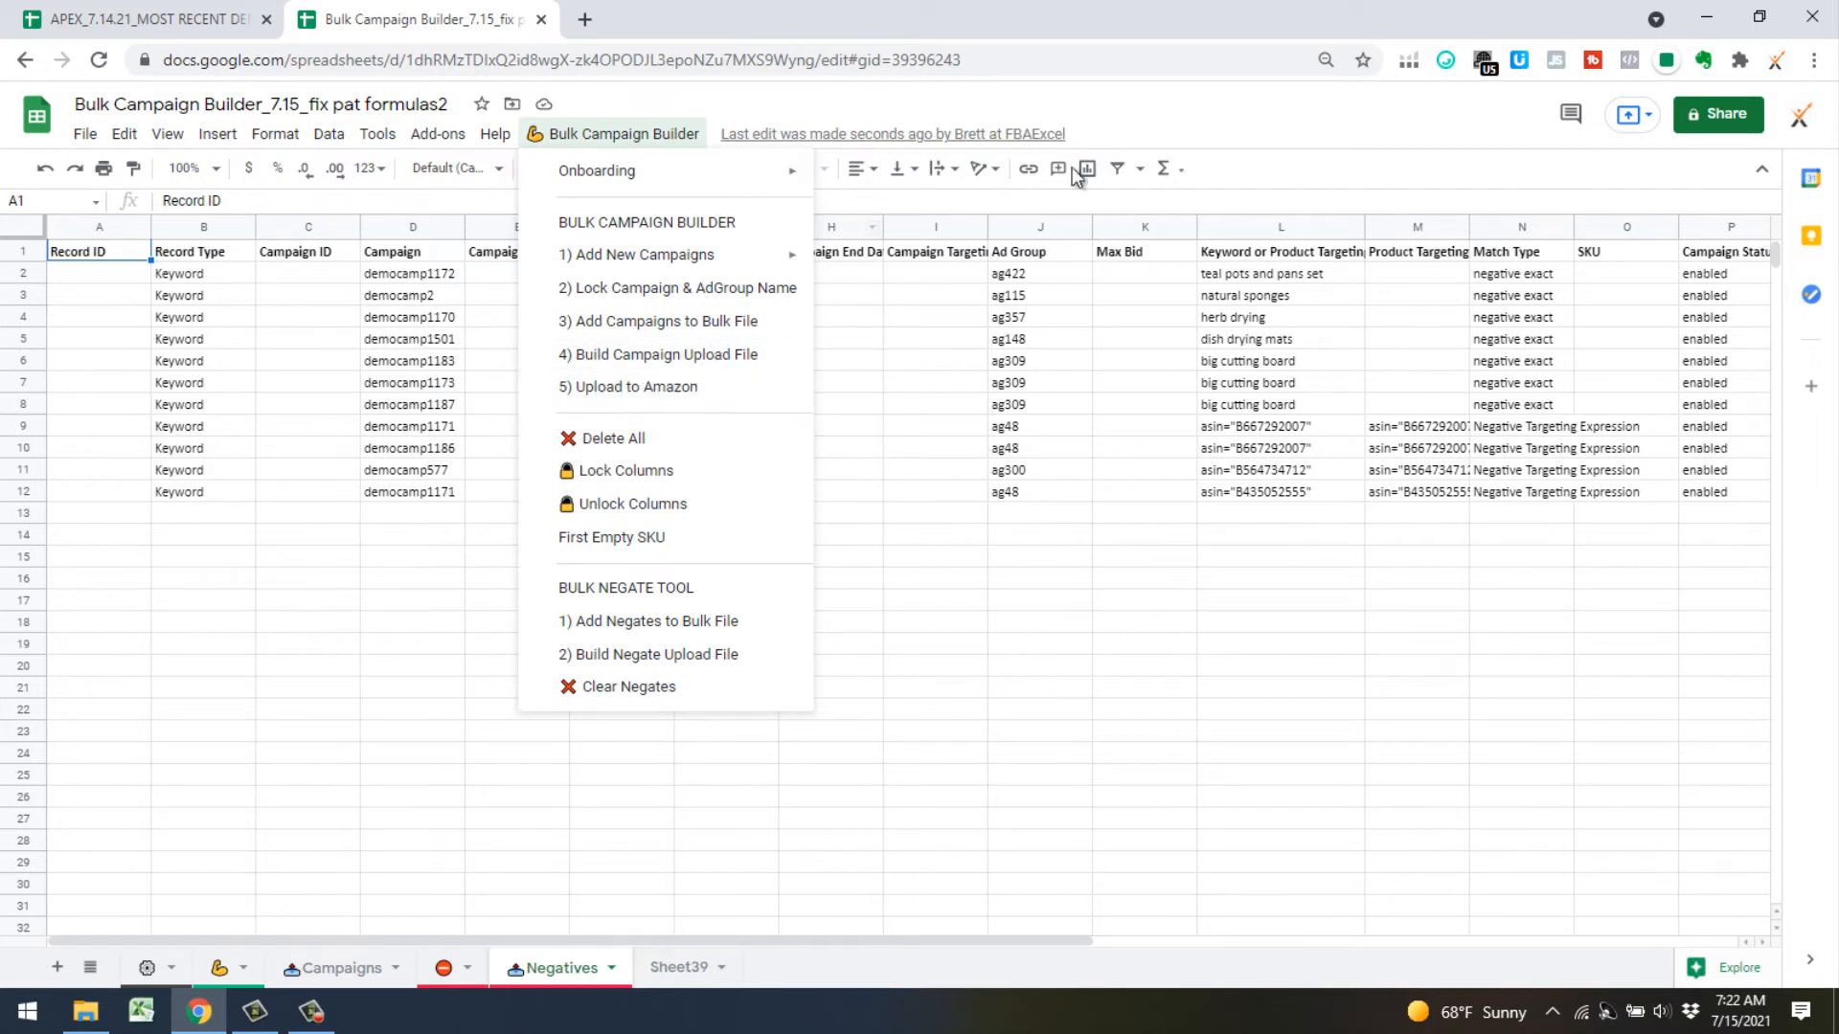
{"action": "left_click", "coordinate": [307, 840]}
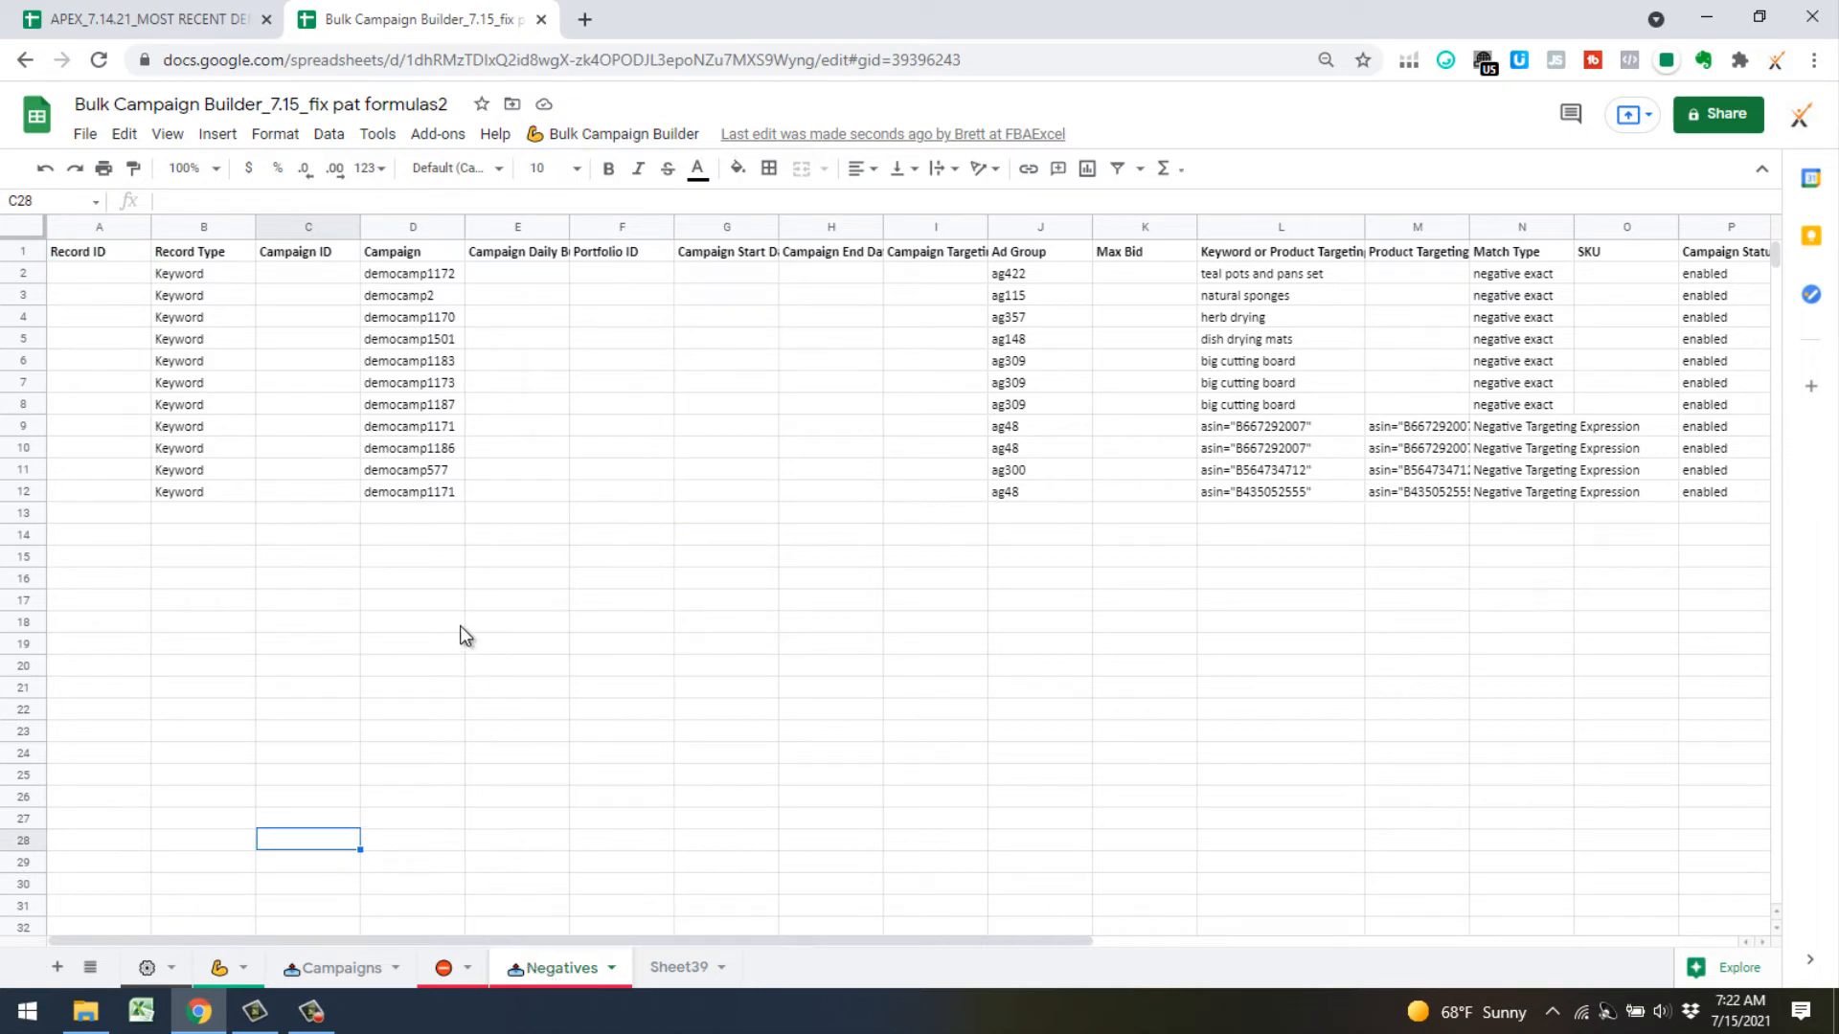
{"action": "left_click", "coordinate": [222, 19]}
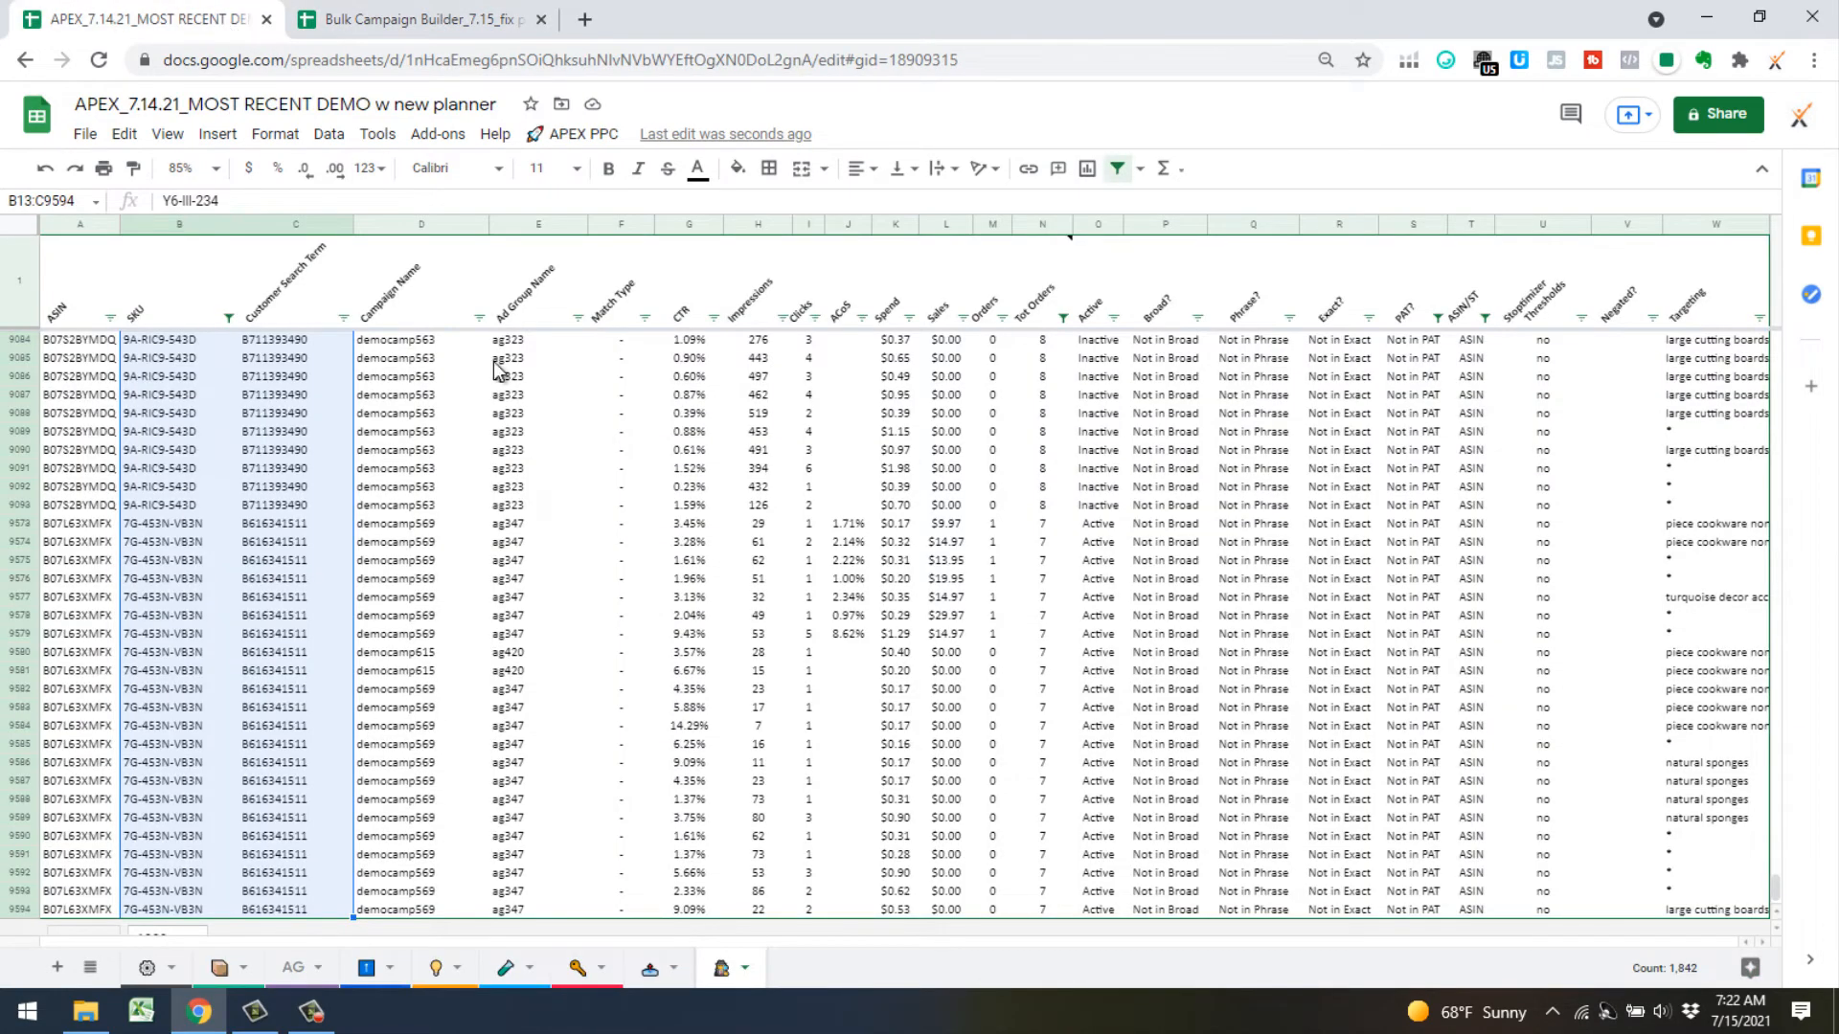
Run the STInspector search term finder for Orders>0 / Not Already in Exact
{"action": "left_click", "coordinate": [495, 456]}
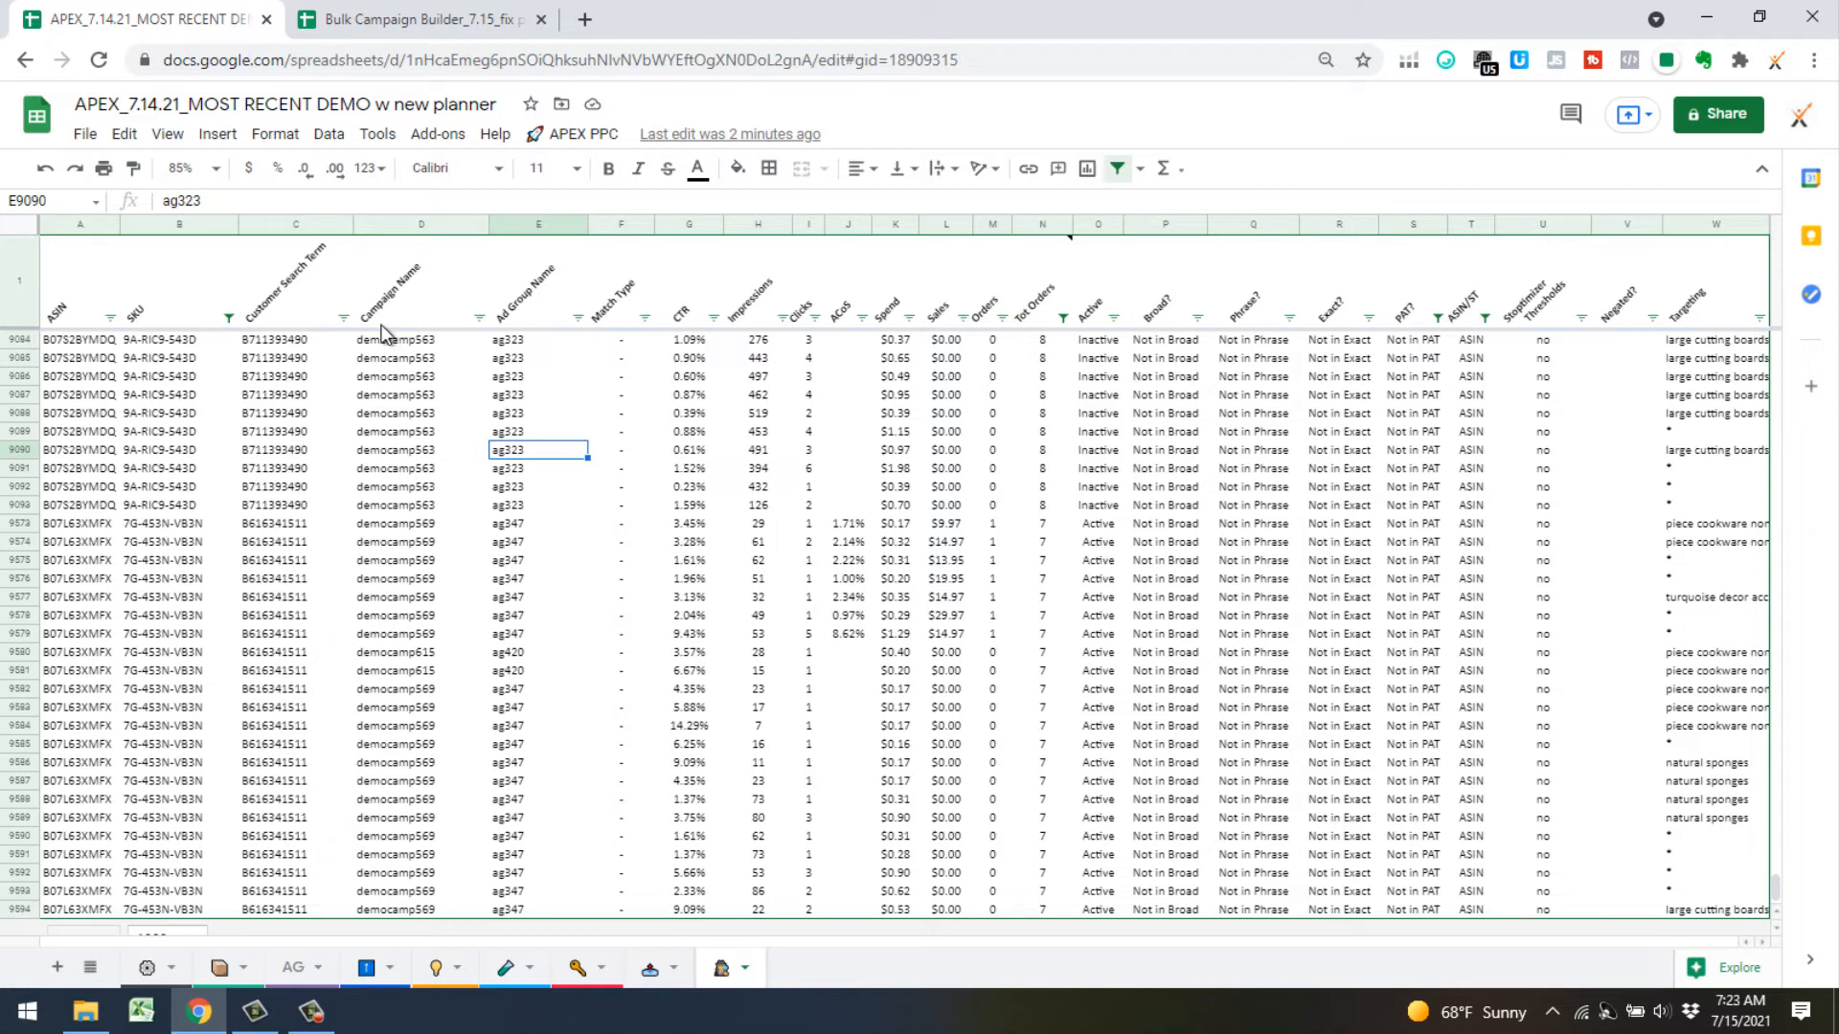
{"action": "left_click", "coordinate": [448, 396]}
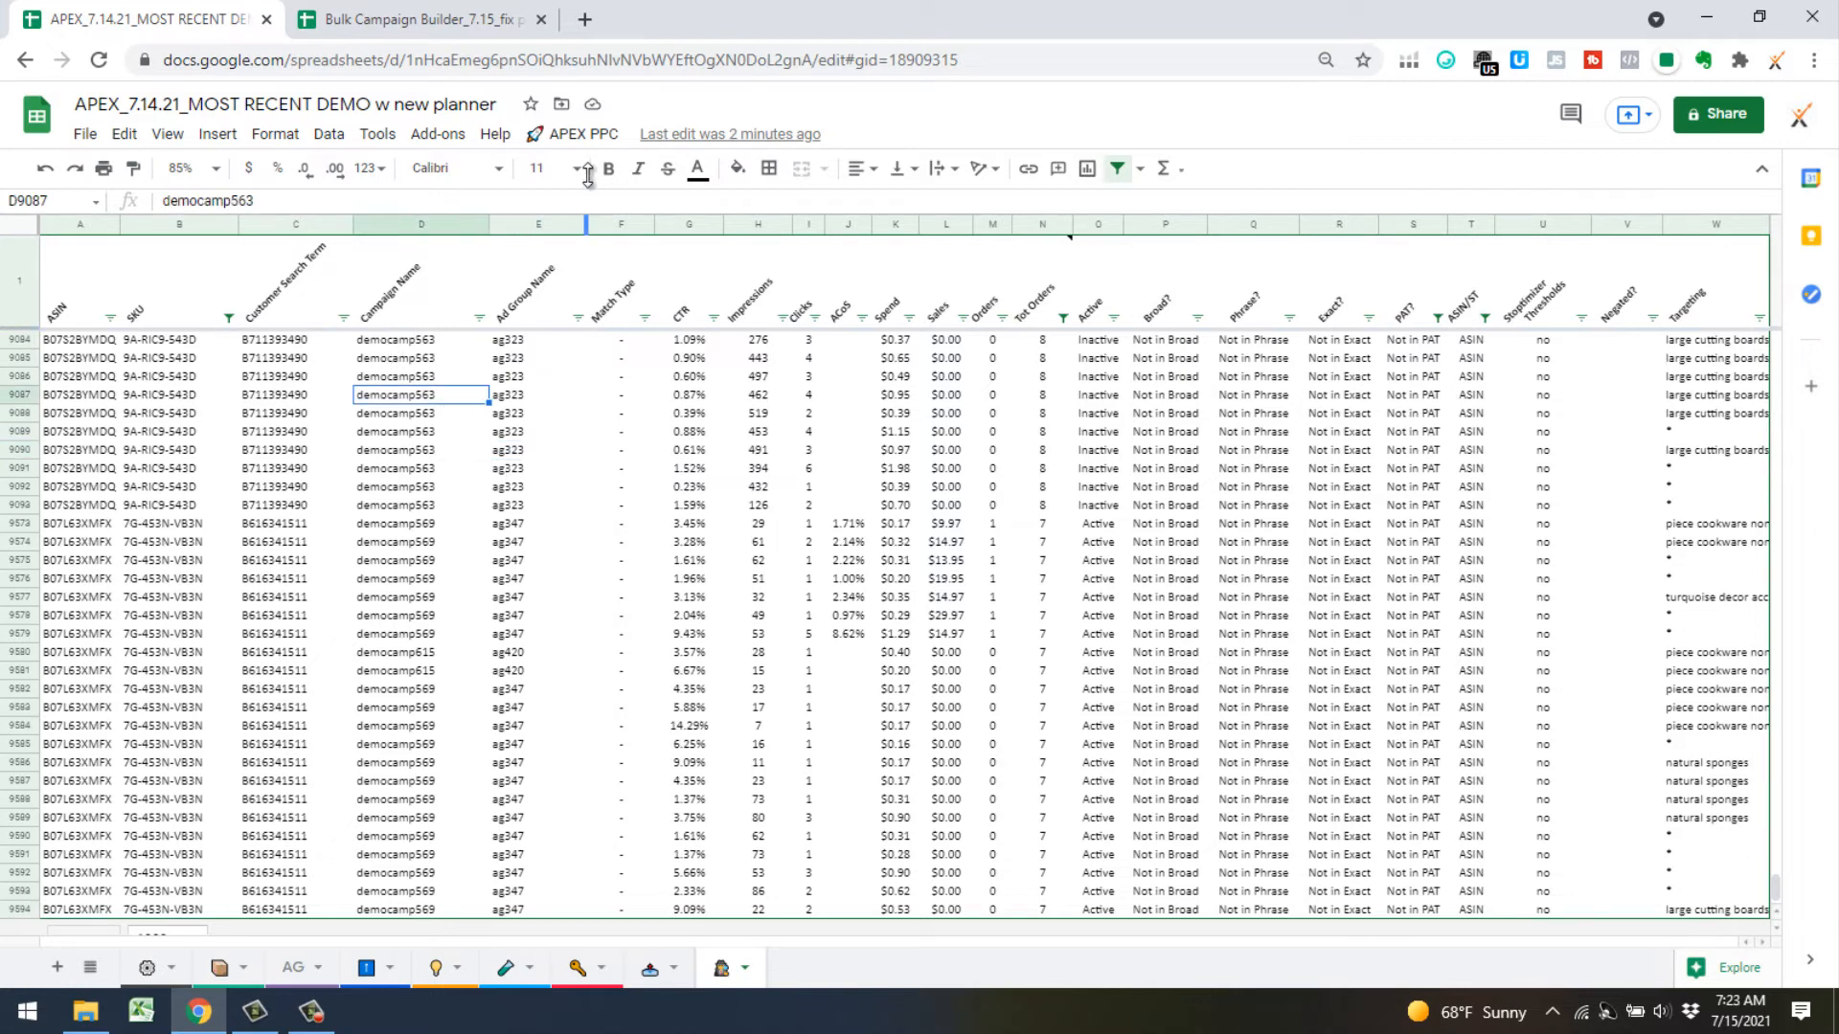
{"action": "left_click", "coordinate": [552, 144]}
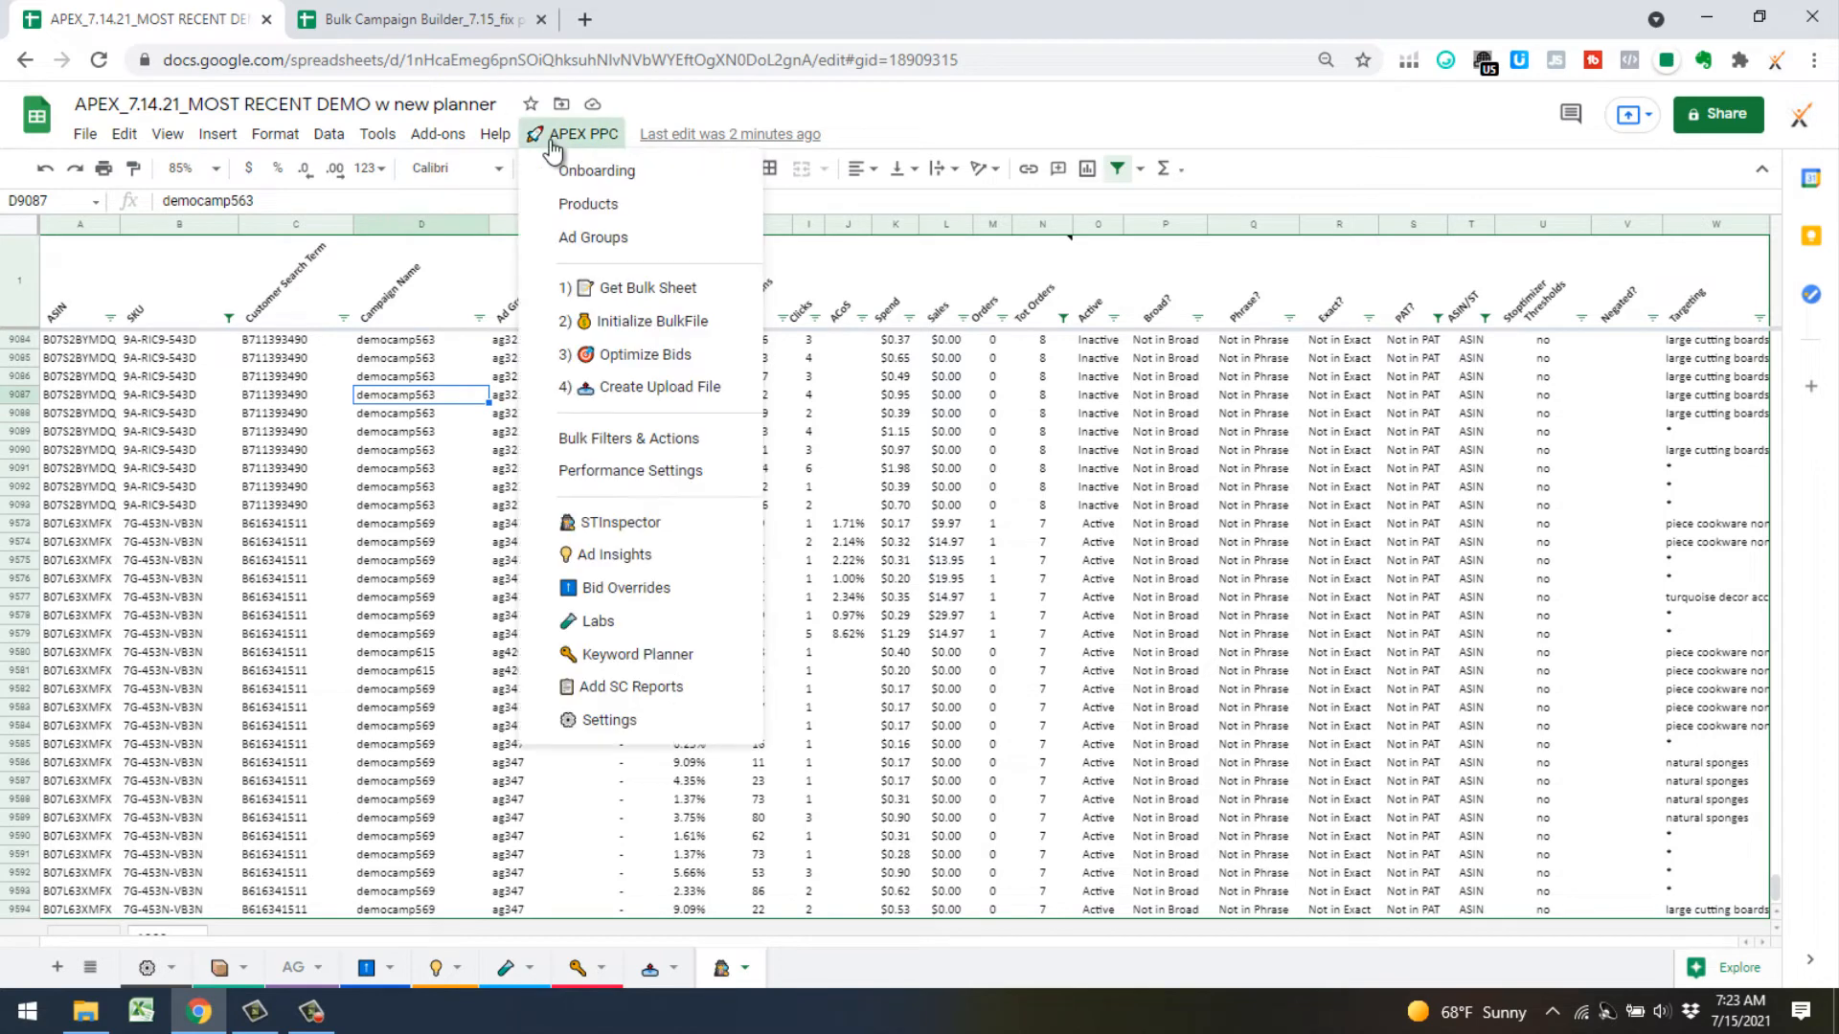
{"action": "mouse_move", "coordinate": [666, 536]}
{"action": "mouse_move", "coordinate": [871, 648]}
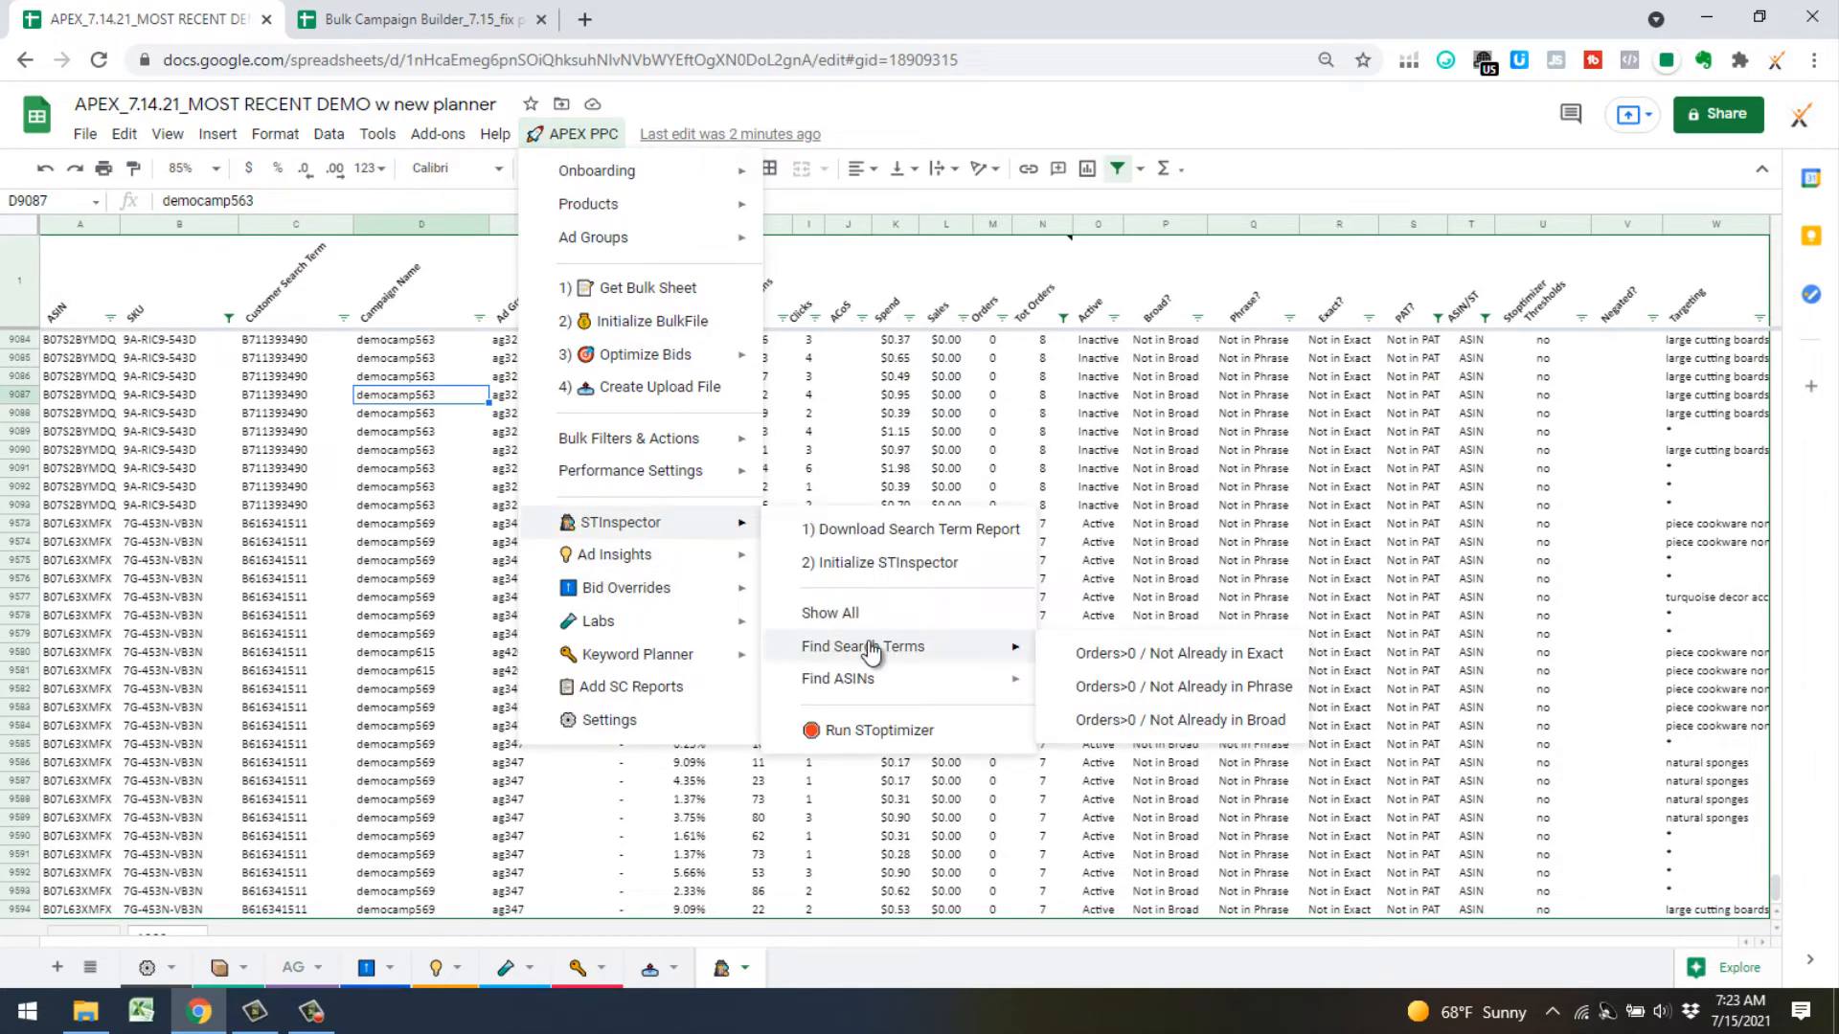
{"action": "left_click", "coordinate": [1177, 661]}
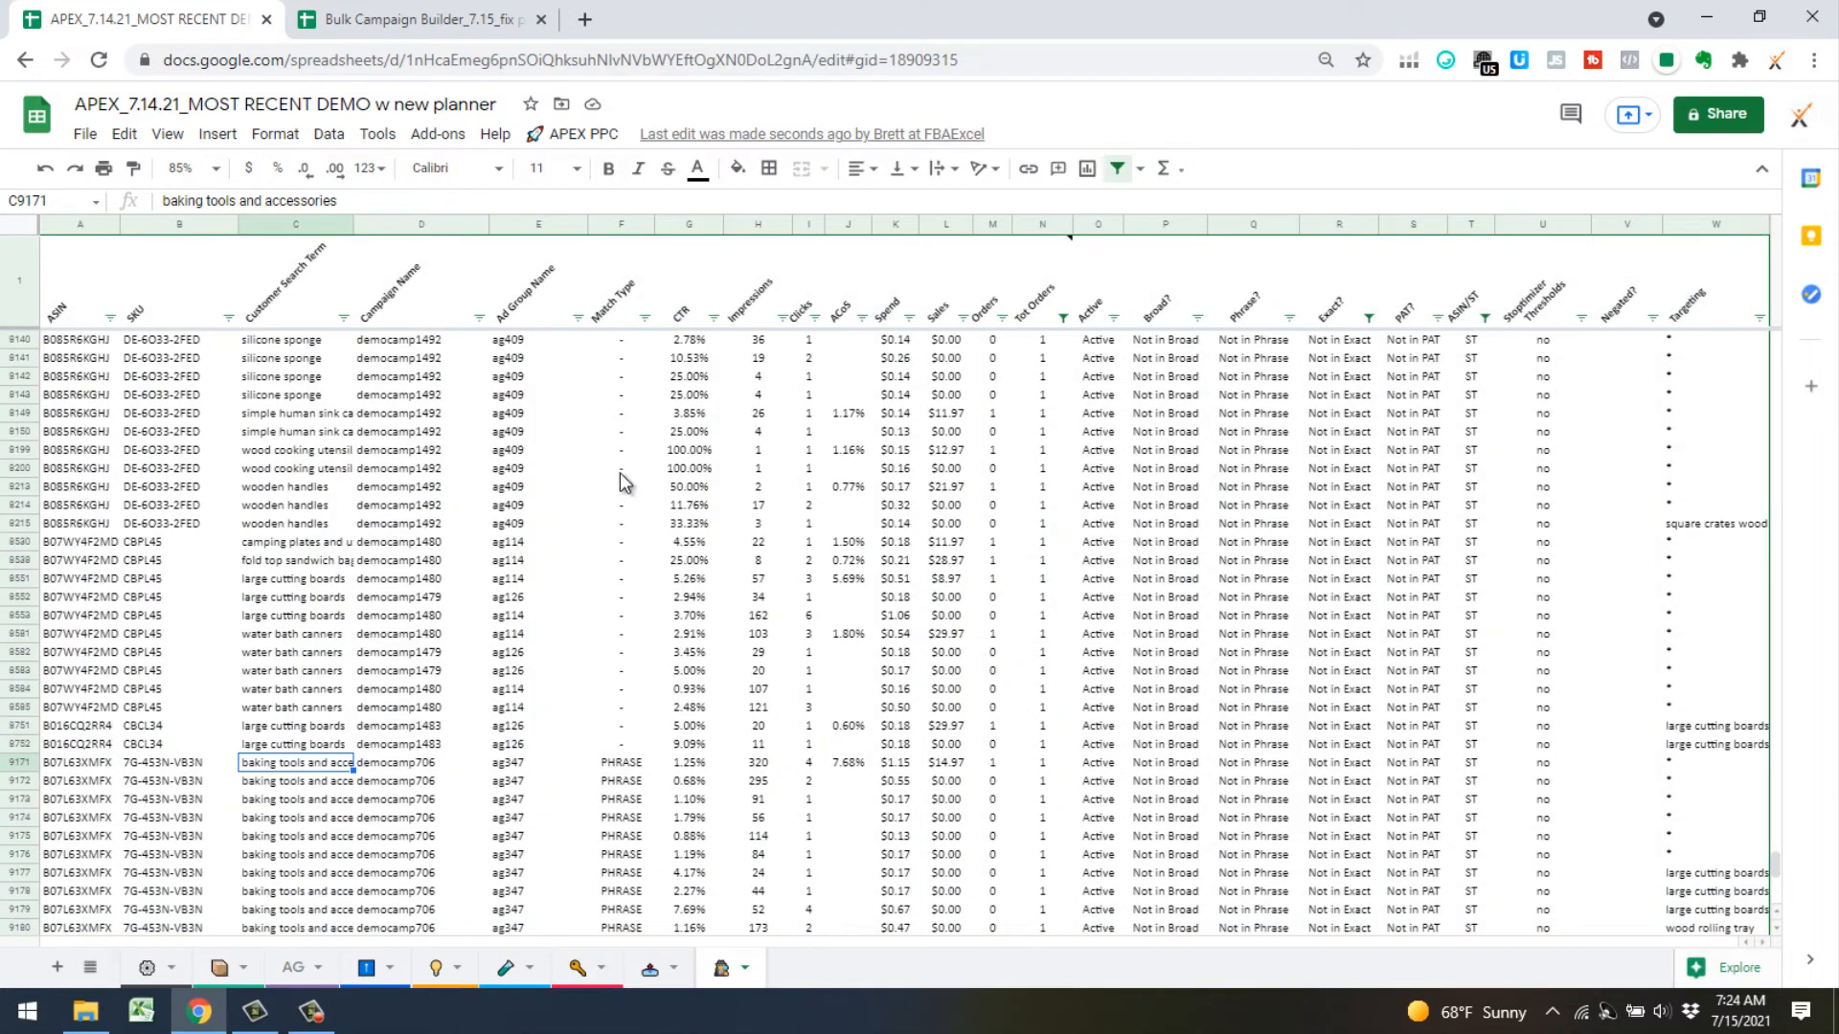
Filter the Tot Orders column to exclude (Blanks), 1 and 2, keeping search terms with 3 or more orders
{"action": "left_click", "coordinate": [1064, 319]}
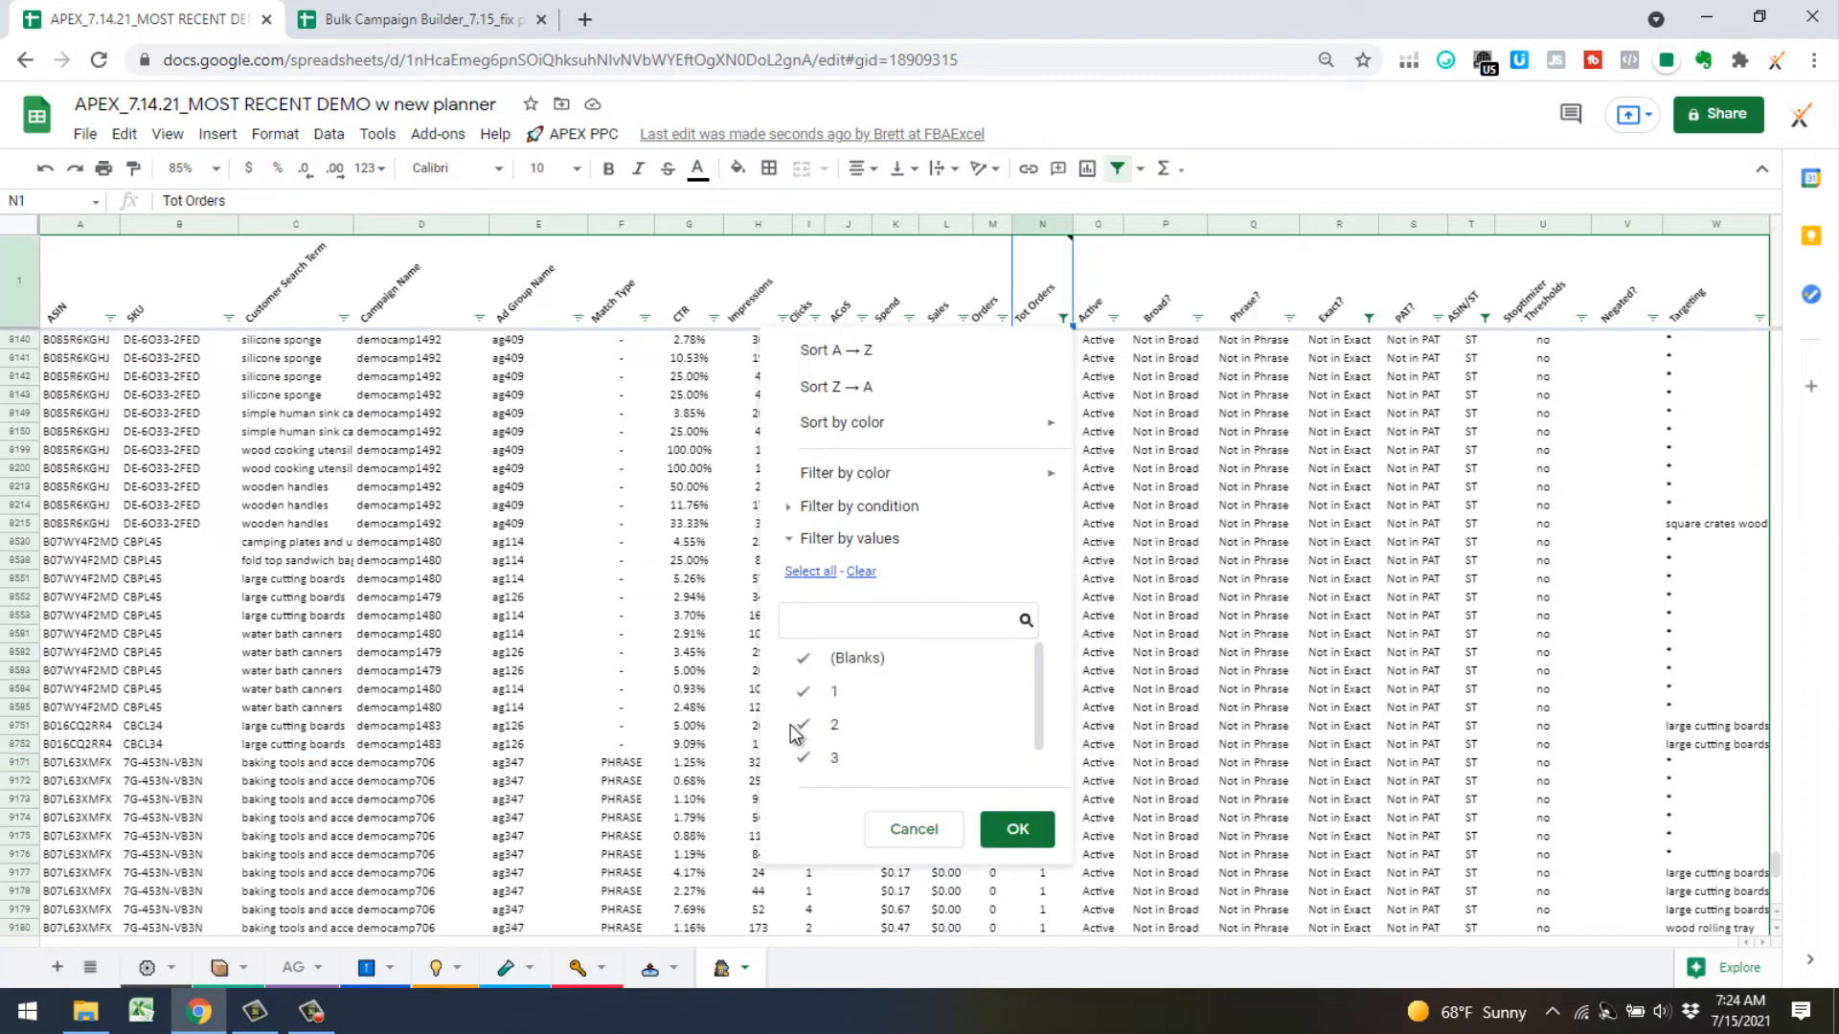
{"action": "left_click", "coordinate": [806, 670]}
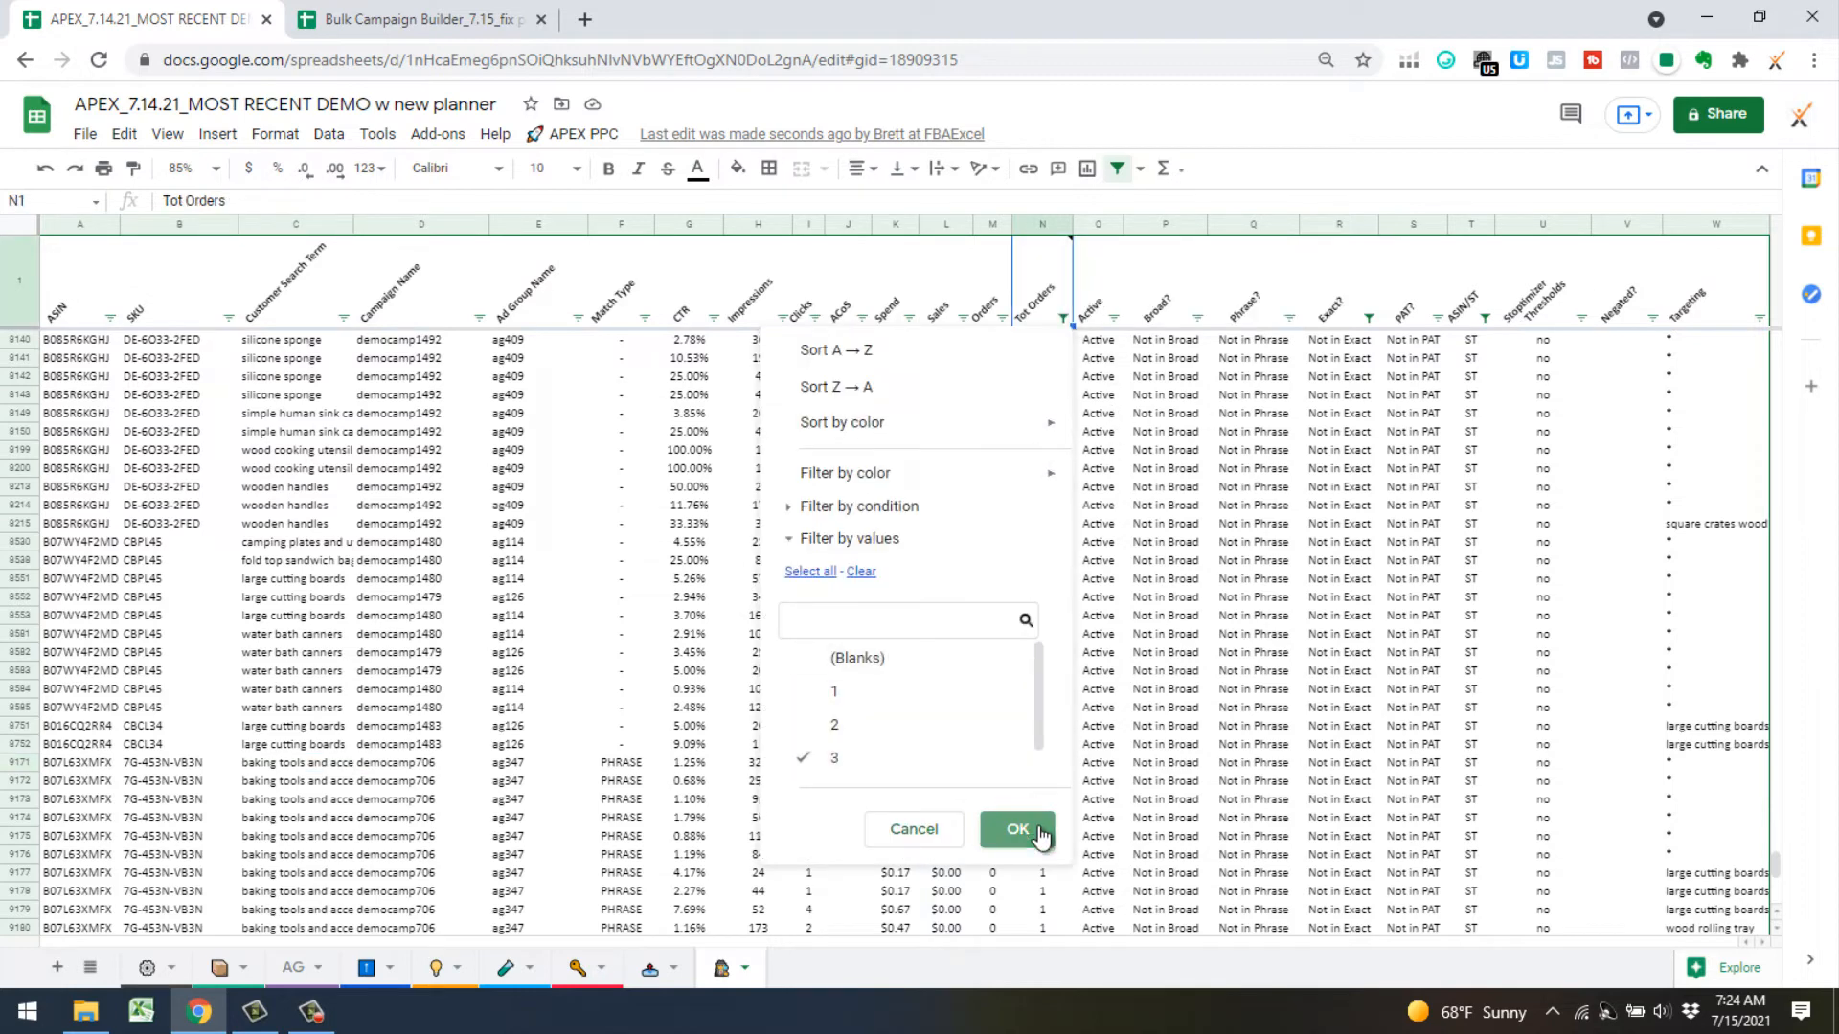
{"action": "left_click", "coordinate": [1001, 831]}
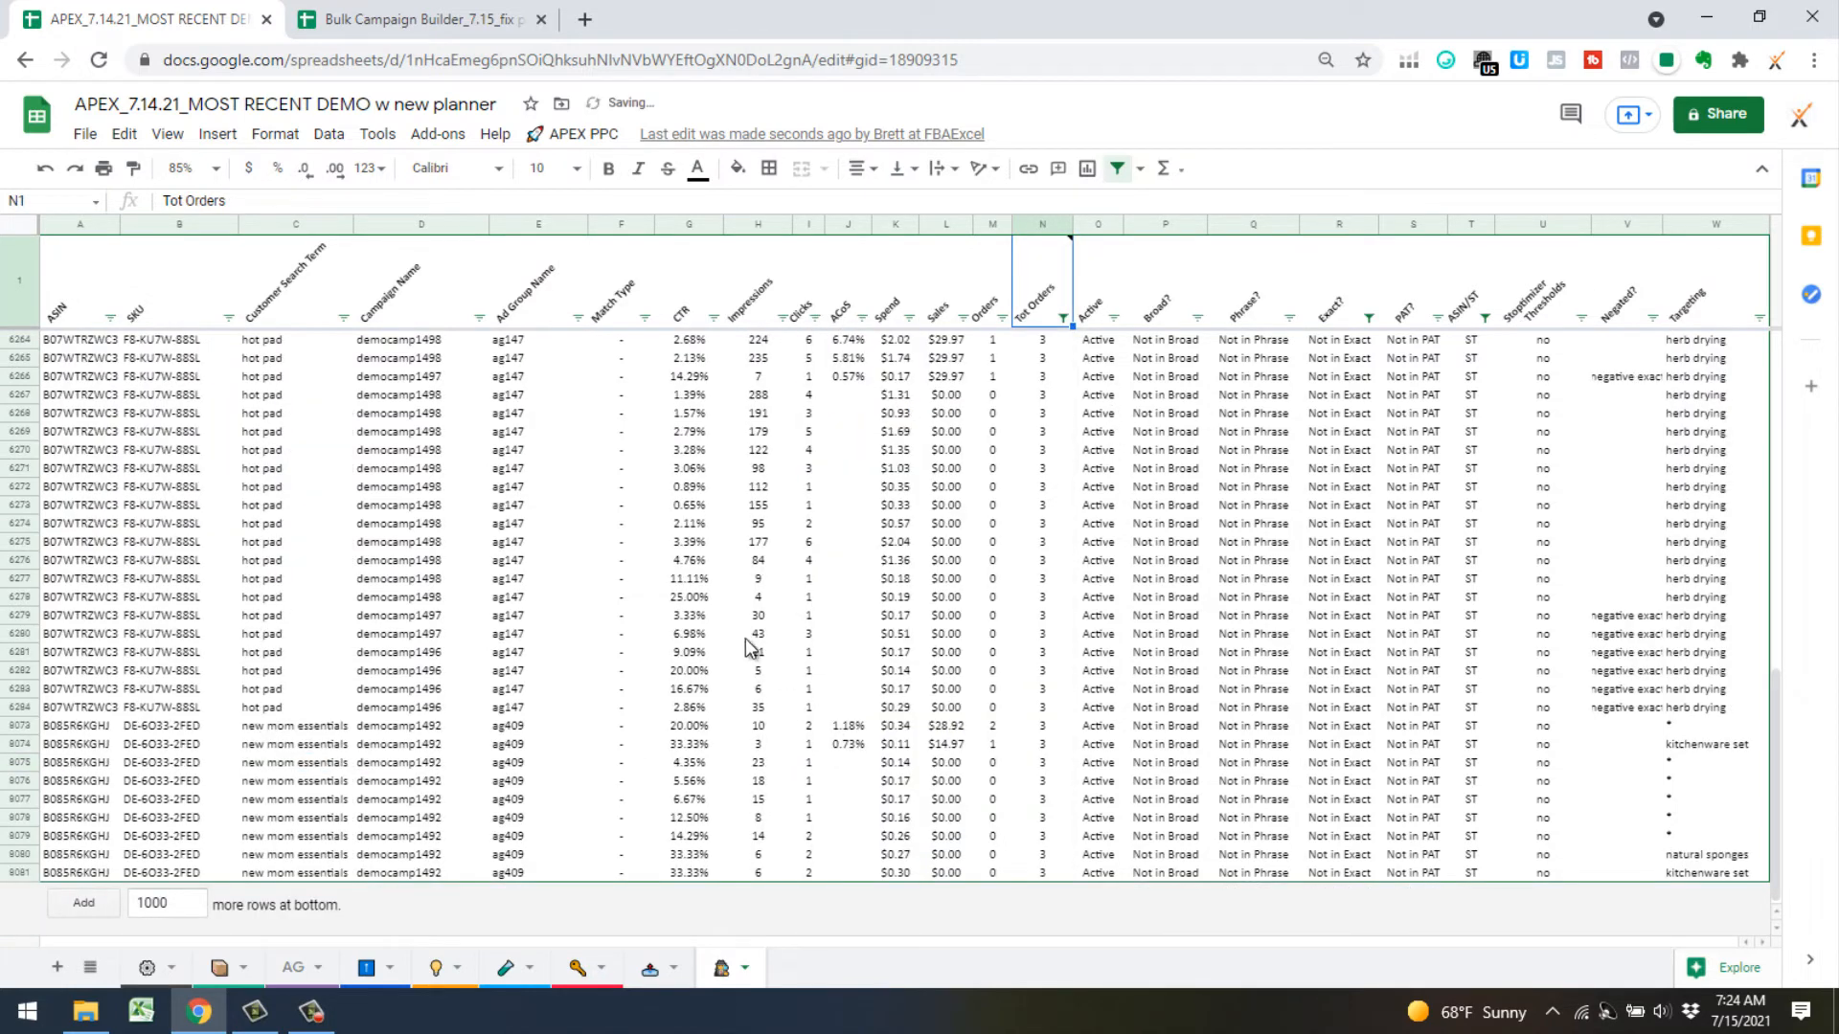
Exclude Multiple SKU Campaign from the SKU column filter and go to the first filtered data row
{"action": "left_click", "coordinate": [228, 317]}
{"action": "left_click", "coordinate": [381, 728]}
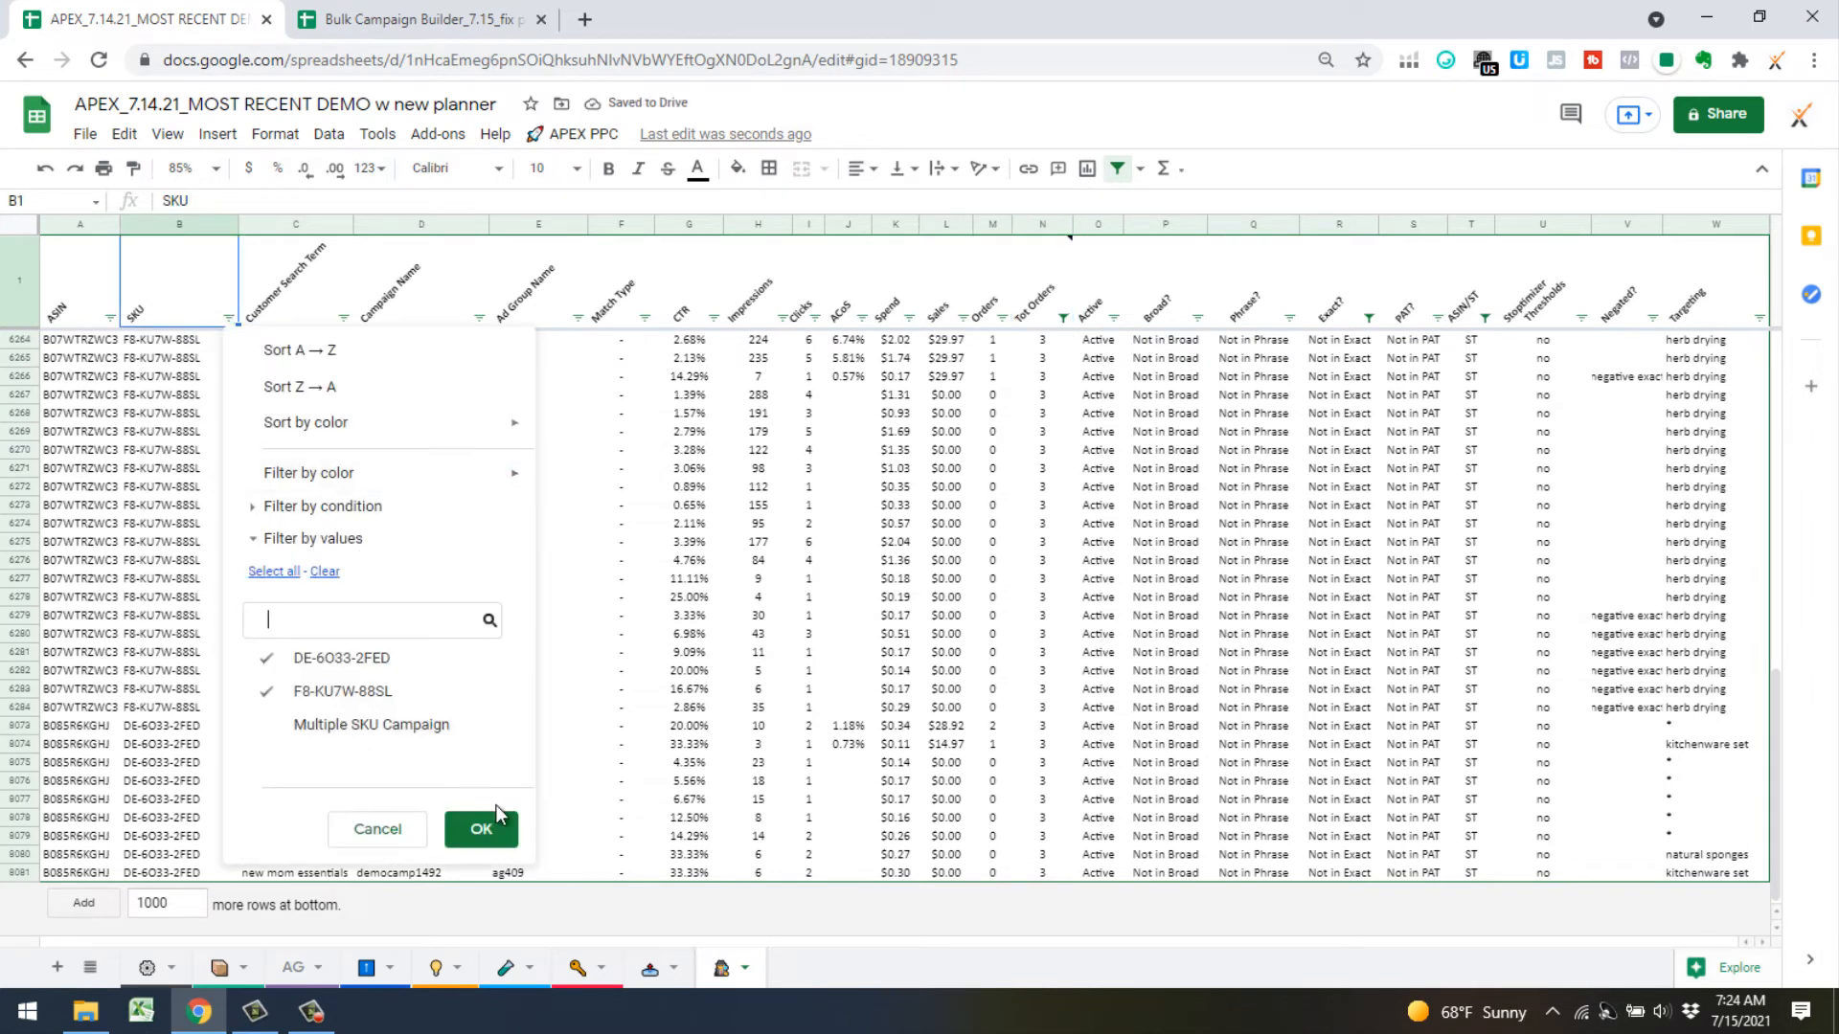
{"action": "left_click", "coordinate": [481, 830]}
{"action": "scroll", "coordinate": [660, 635], "scroll_direction": "up", "scroll_amount": 6}
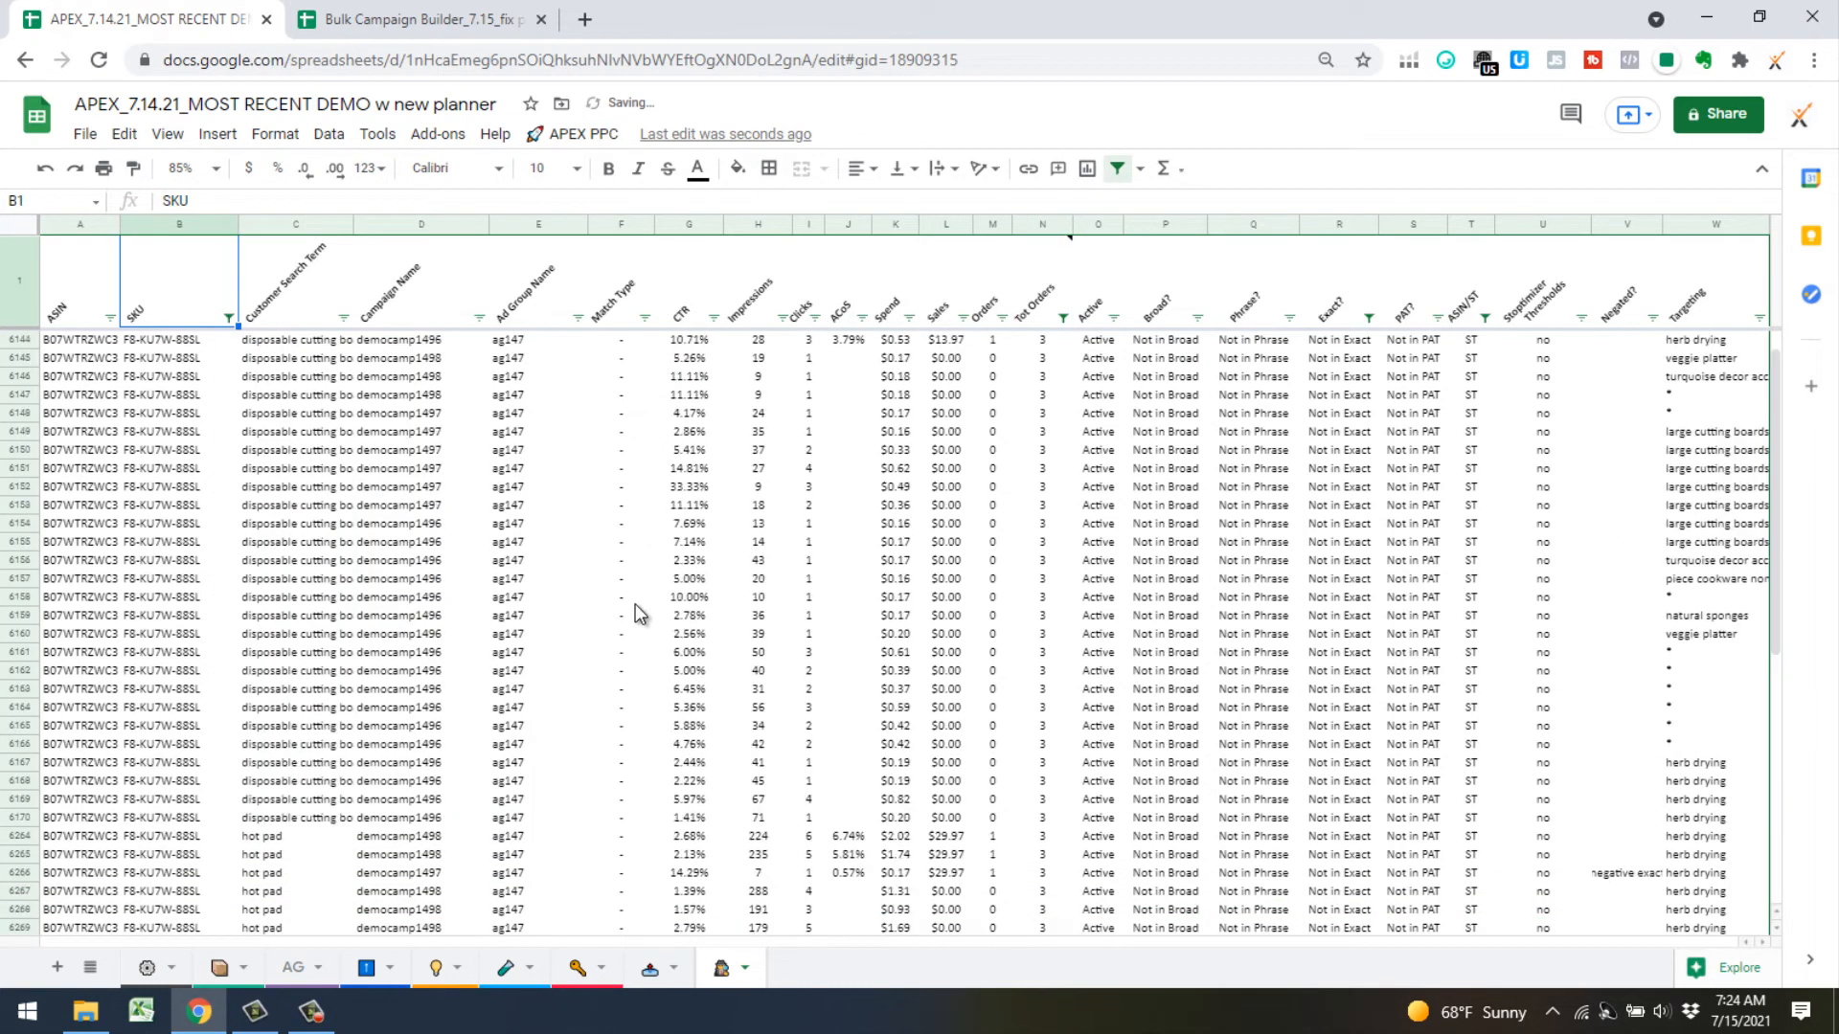
{"action": "key", "text": "Down"}
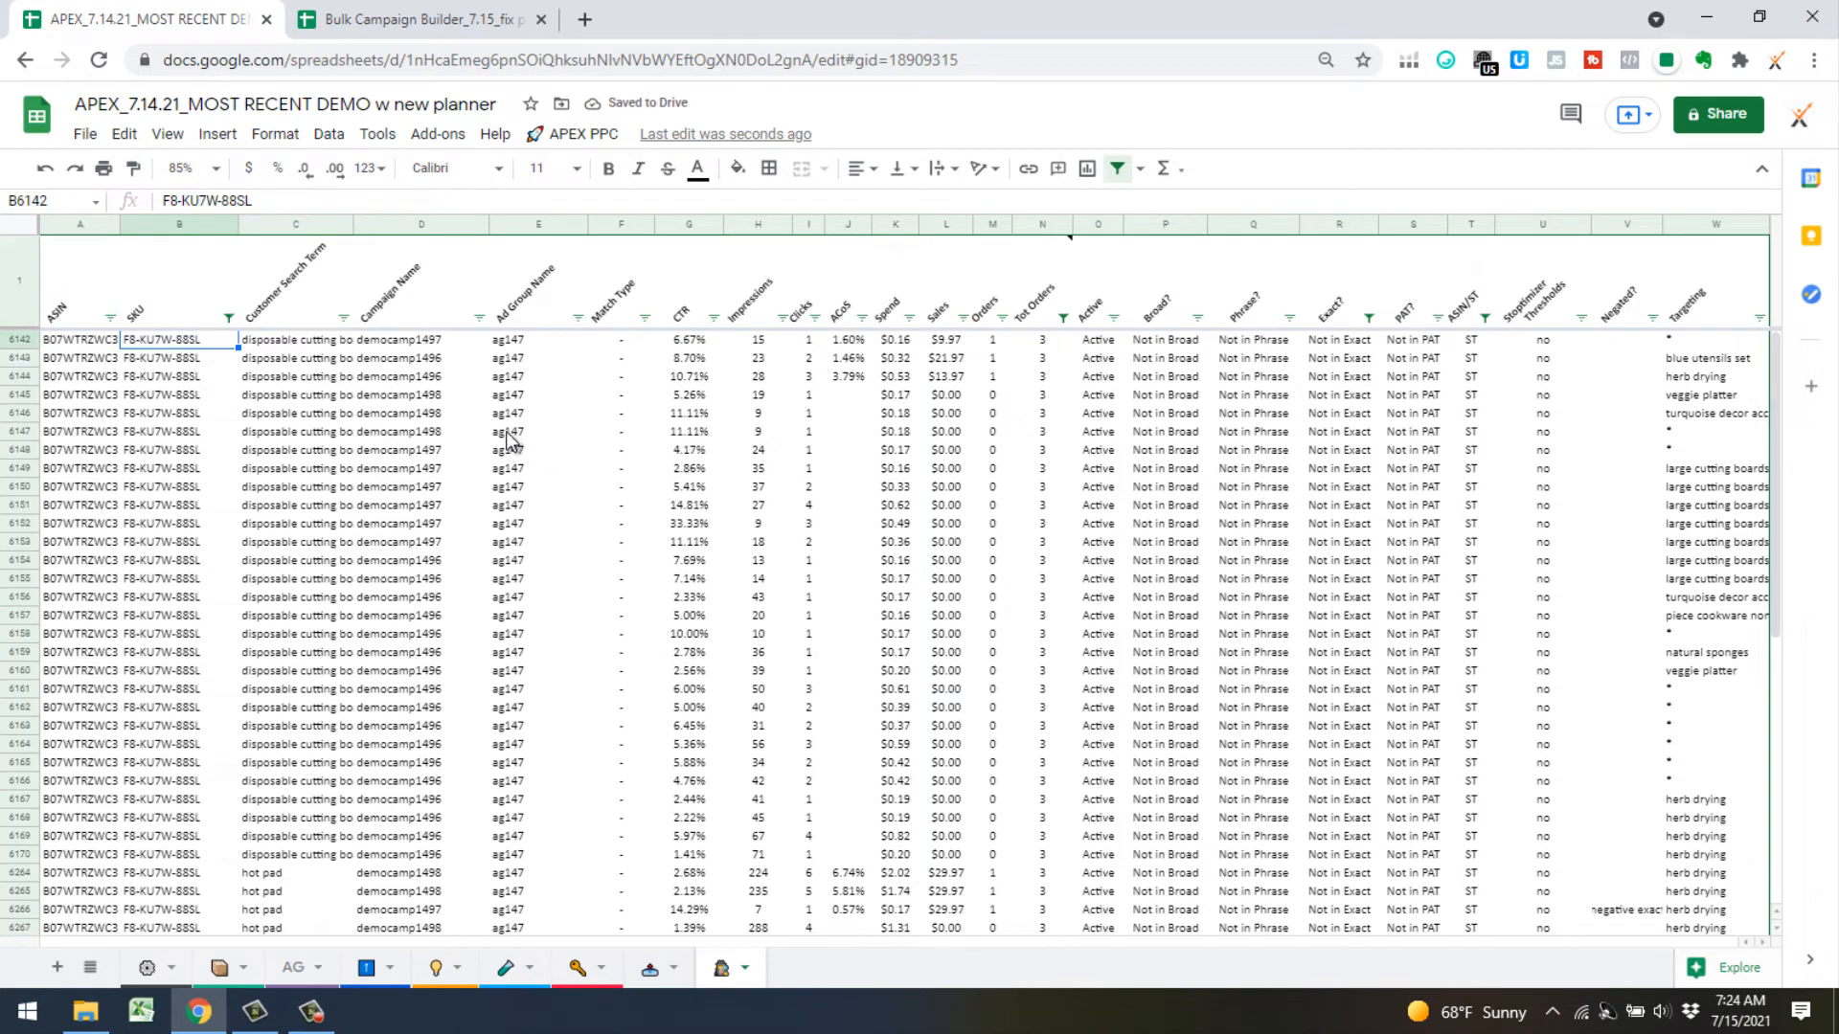
Copy the search term, campaign and ad group cells of the zero-order disposable cutting board rows, from C6145 to column E of row 6170
{"action": "left_click", "coordinate": [309, 342]}
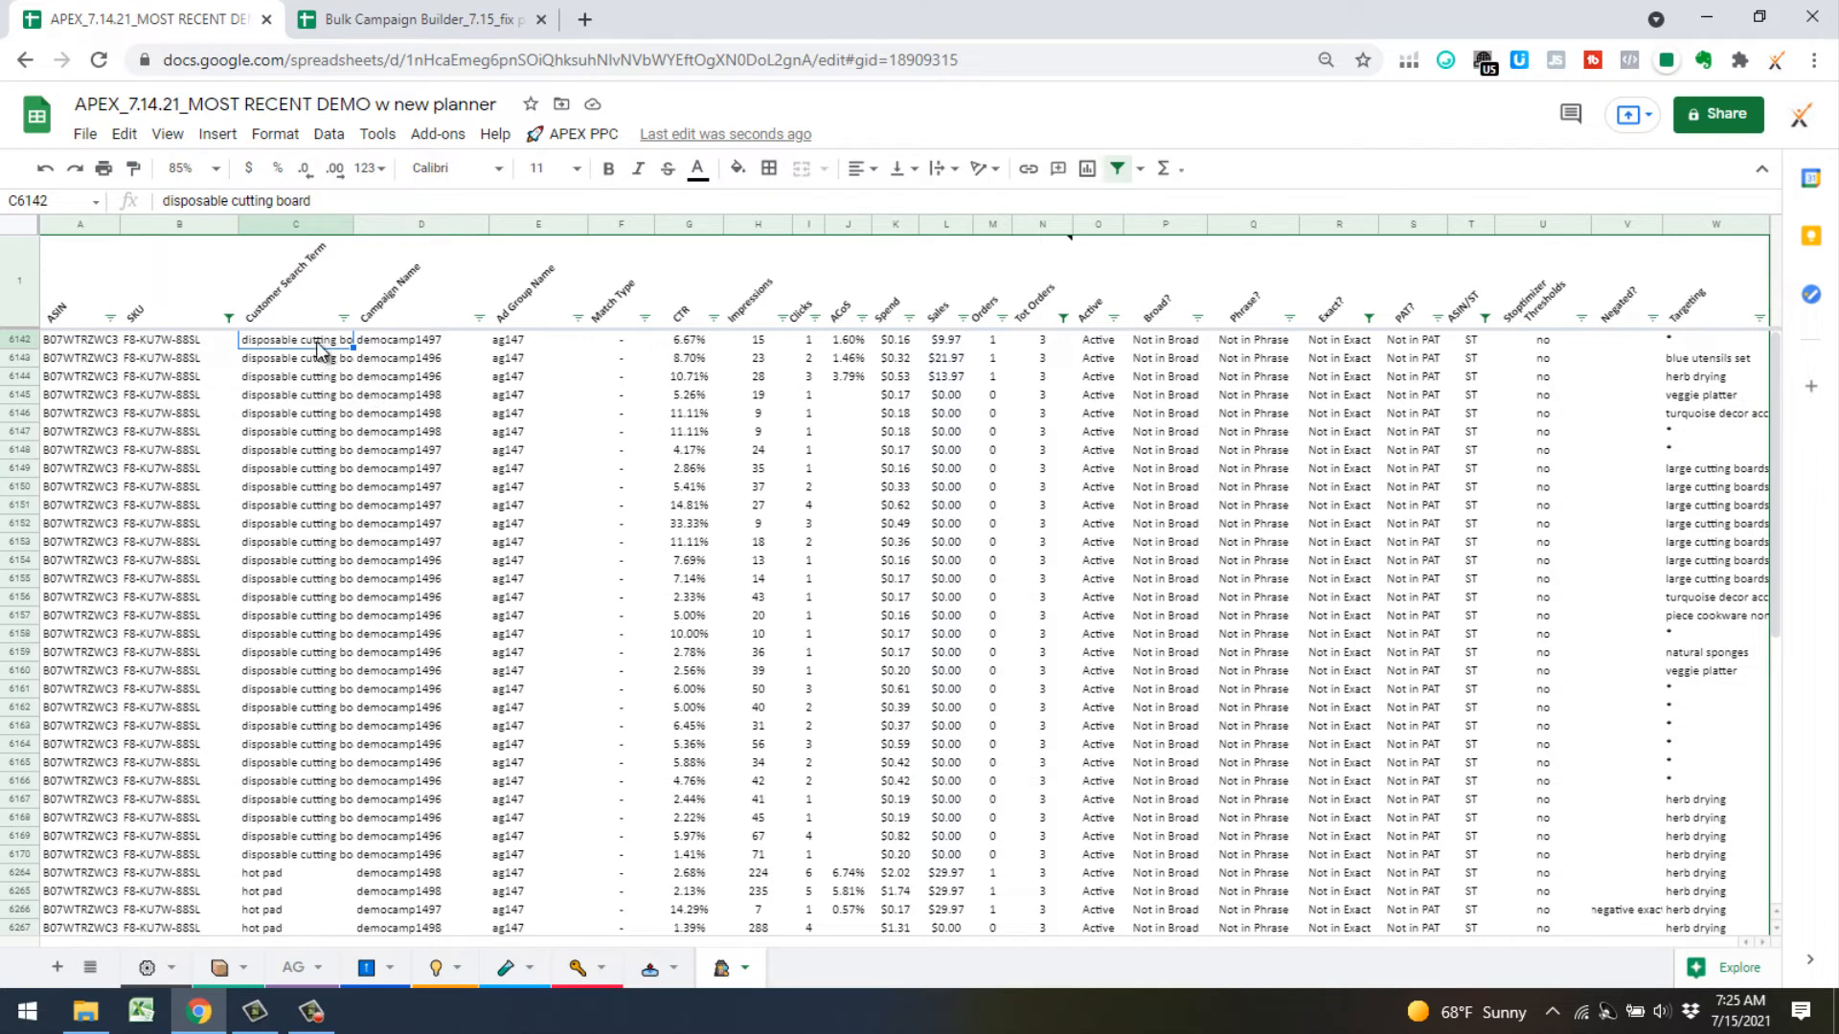
{"action": "left_click_drag", "start_coordinate": [317, 343], "coordinate": [1051, 856]}
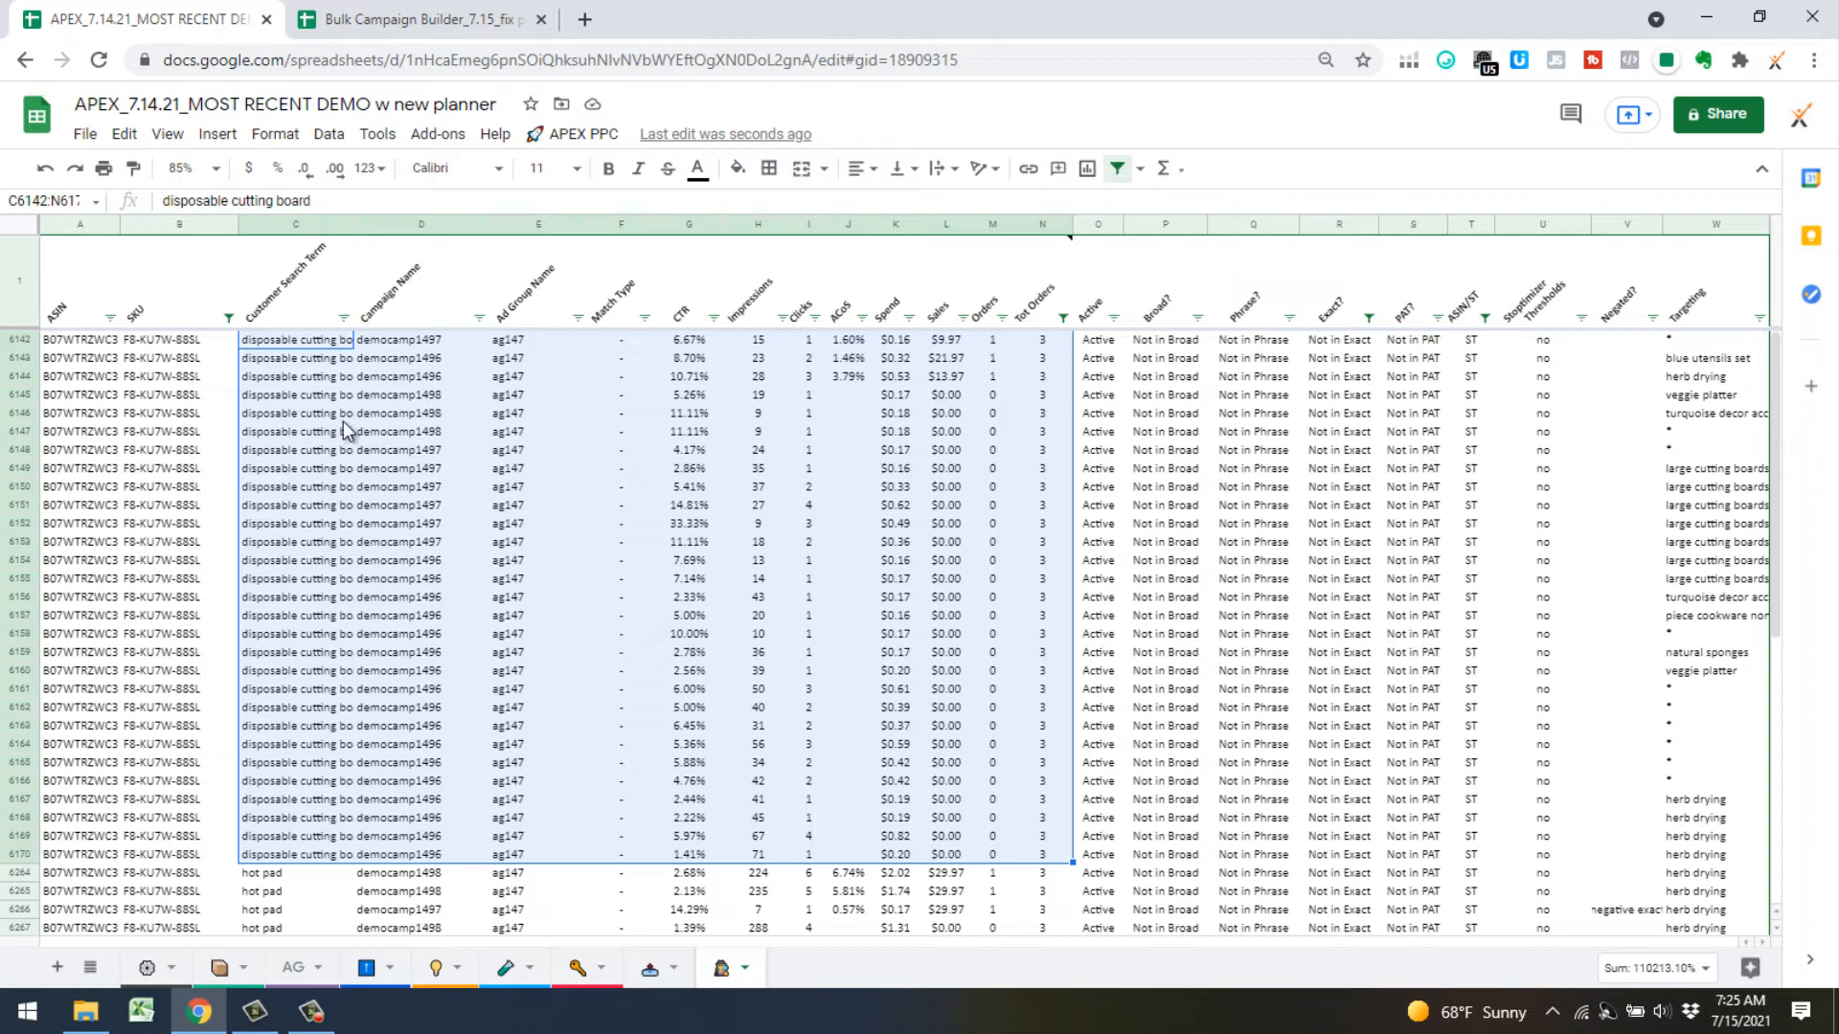
{"action": "left_click", "coordinate": [289, 398]}
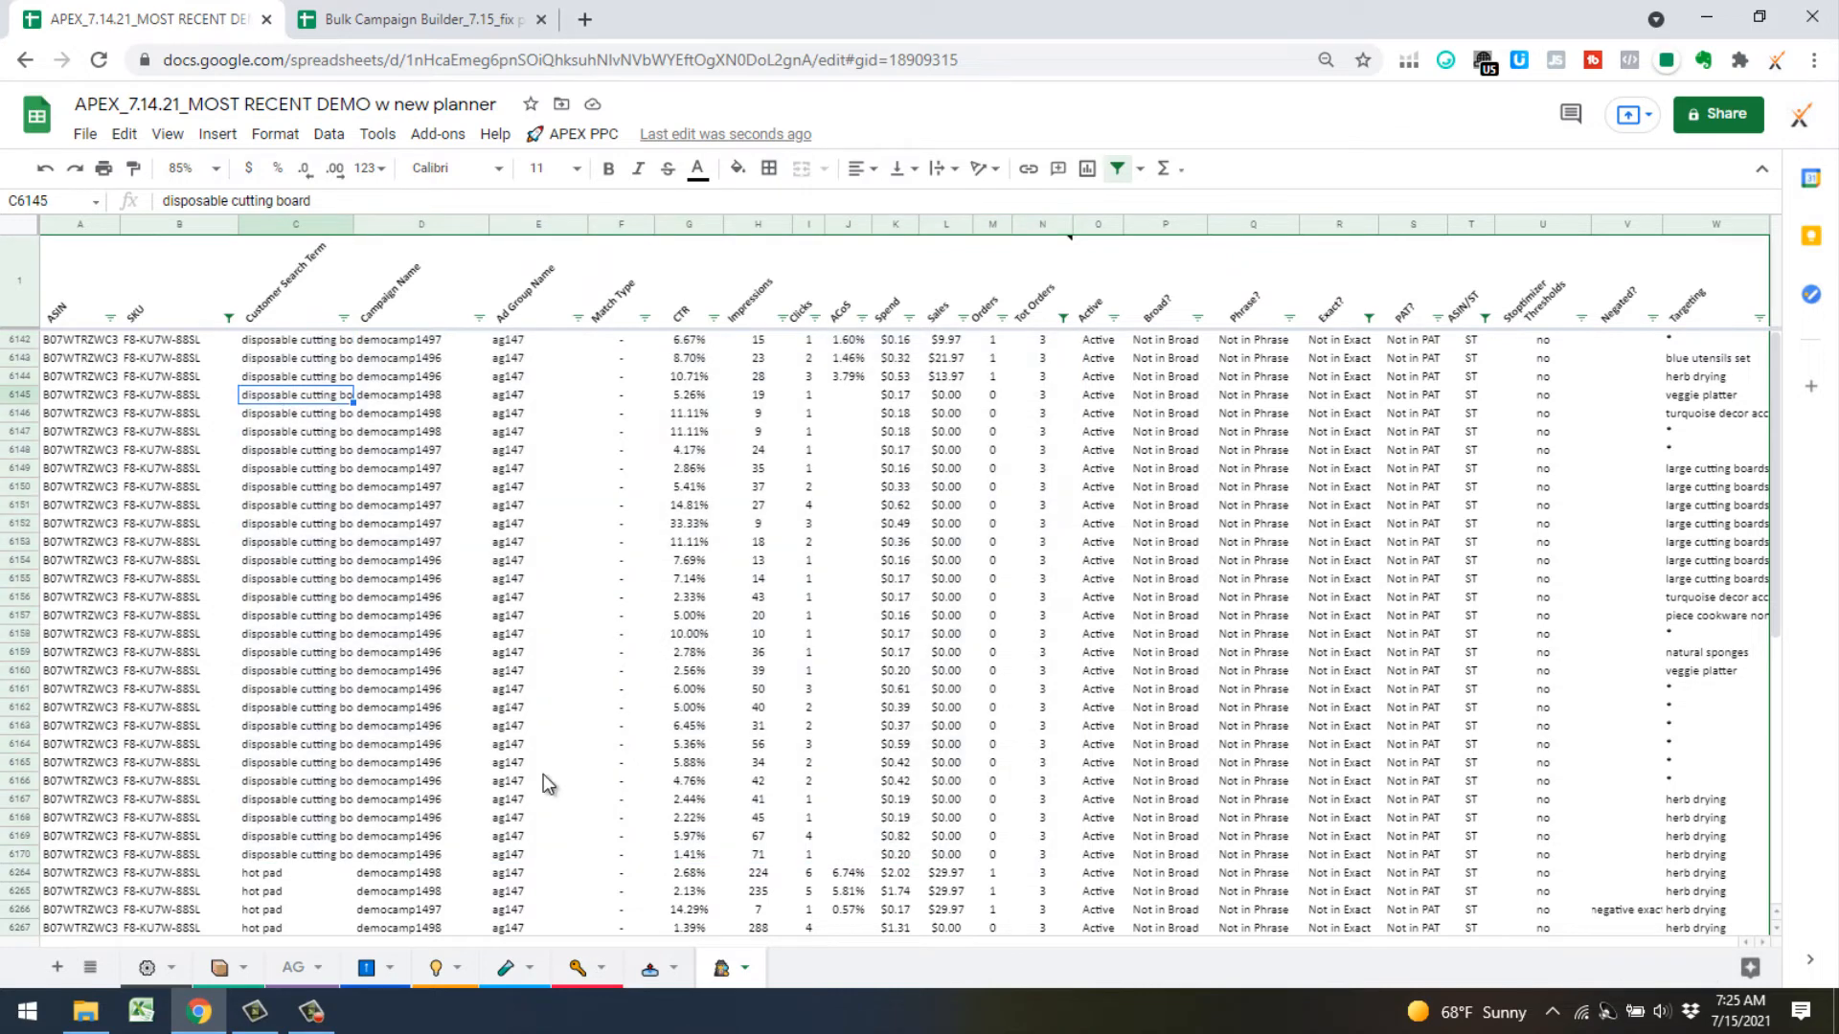
{"action": "left_click", "coordinate": [536, 855], "text": "shift"}
{"action": "key", "text": "ctrl+c"}
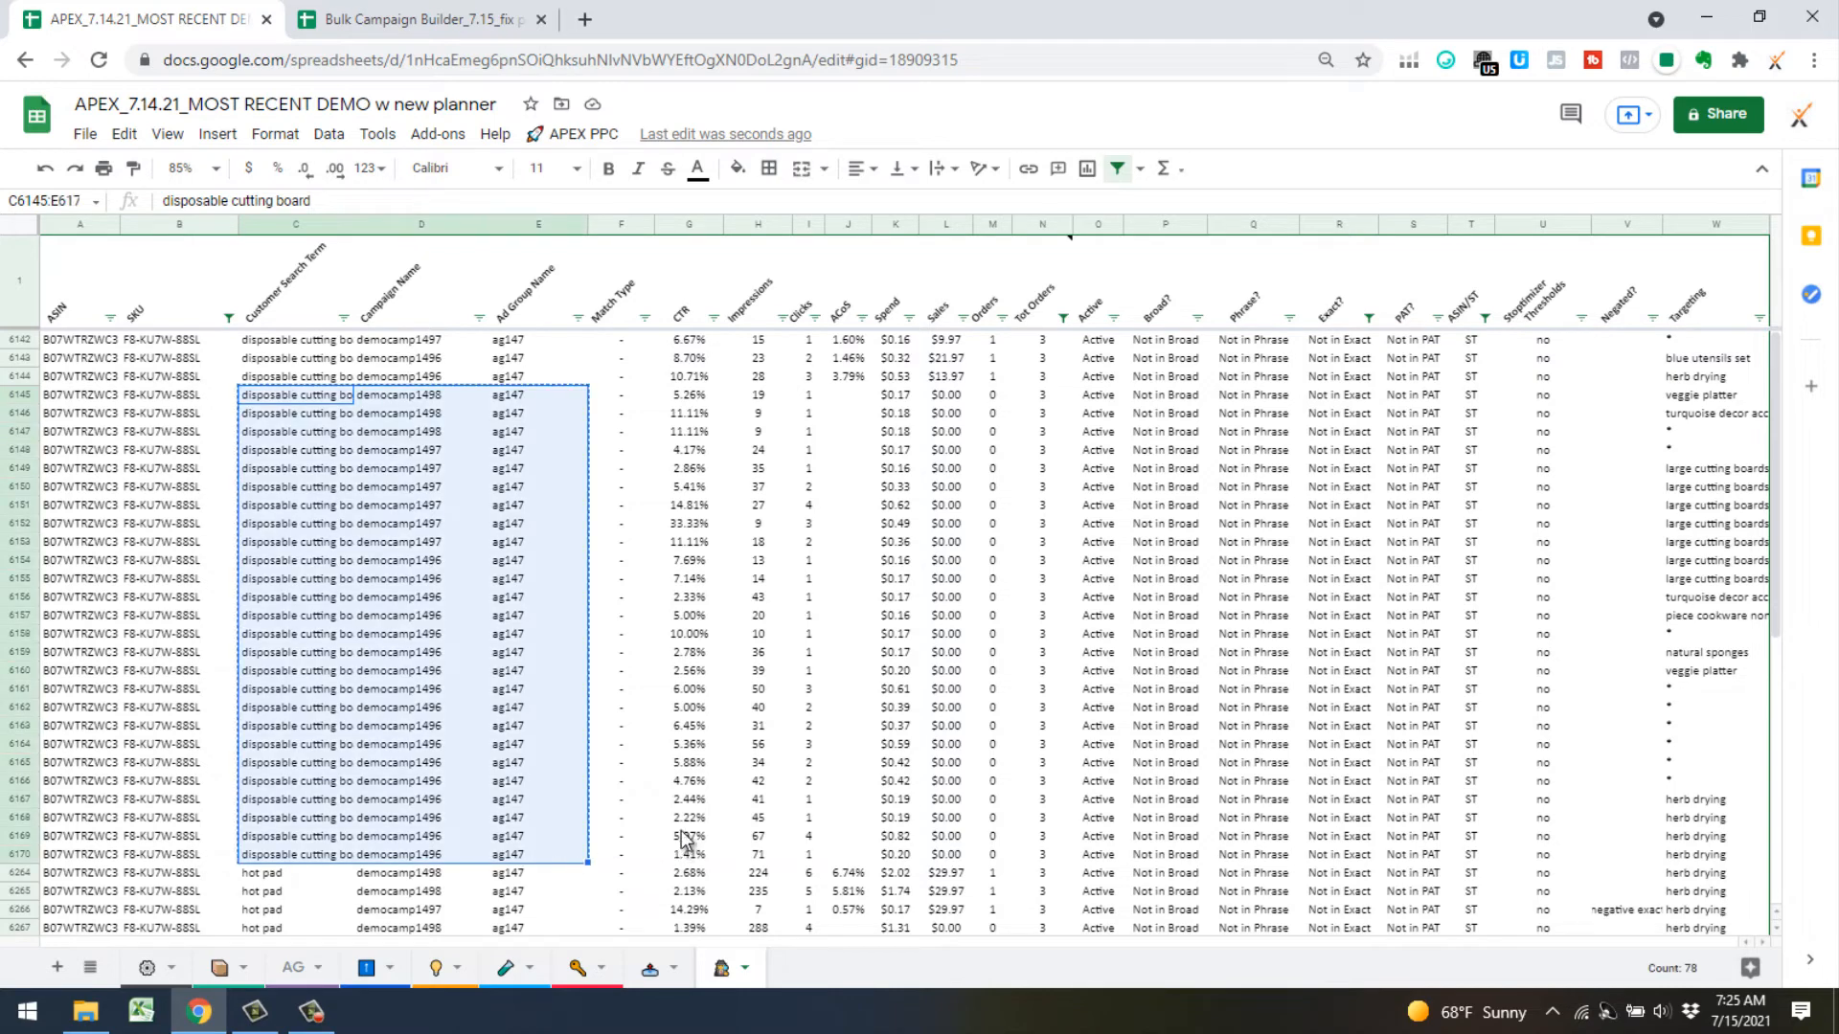
Paste the copied rows as values from B6 of the Bulk Negate Tool in the Bulk Campaign Builder_7.15_fix pat formulas2 spreadsheet
{"action": "left_click", "coordinate": [436, 21]}
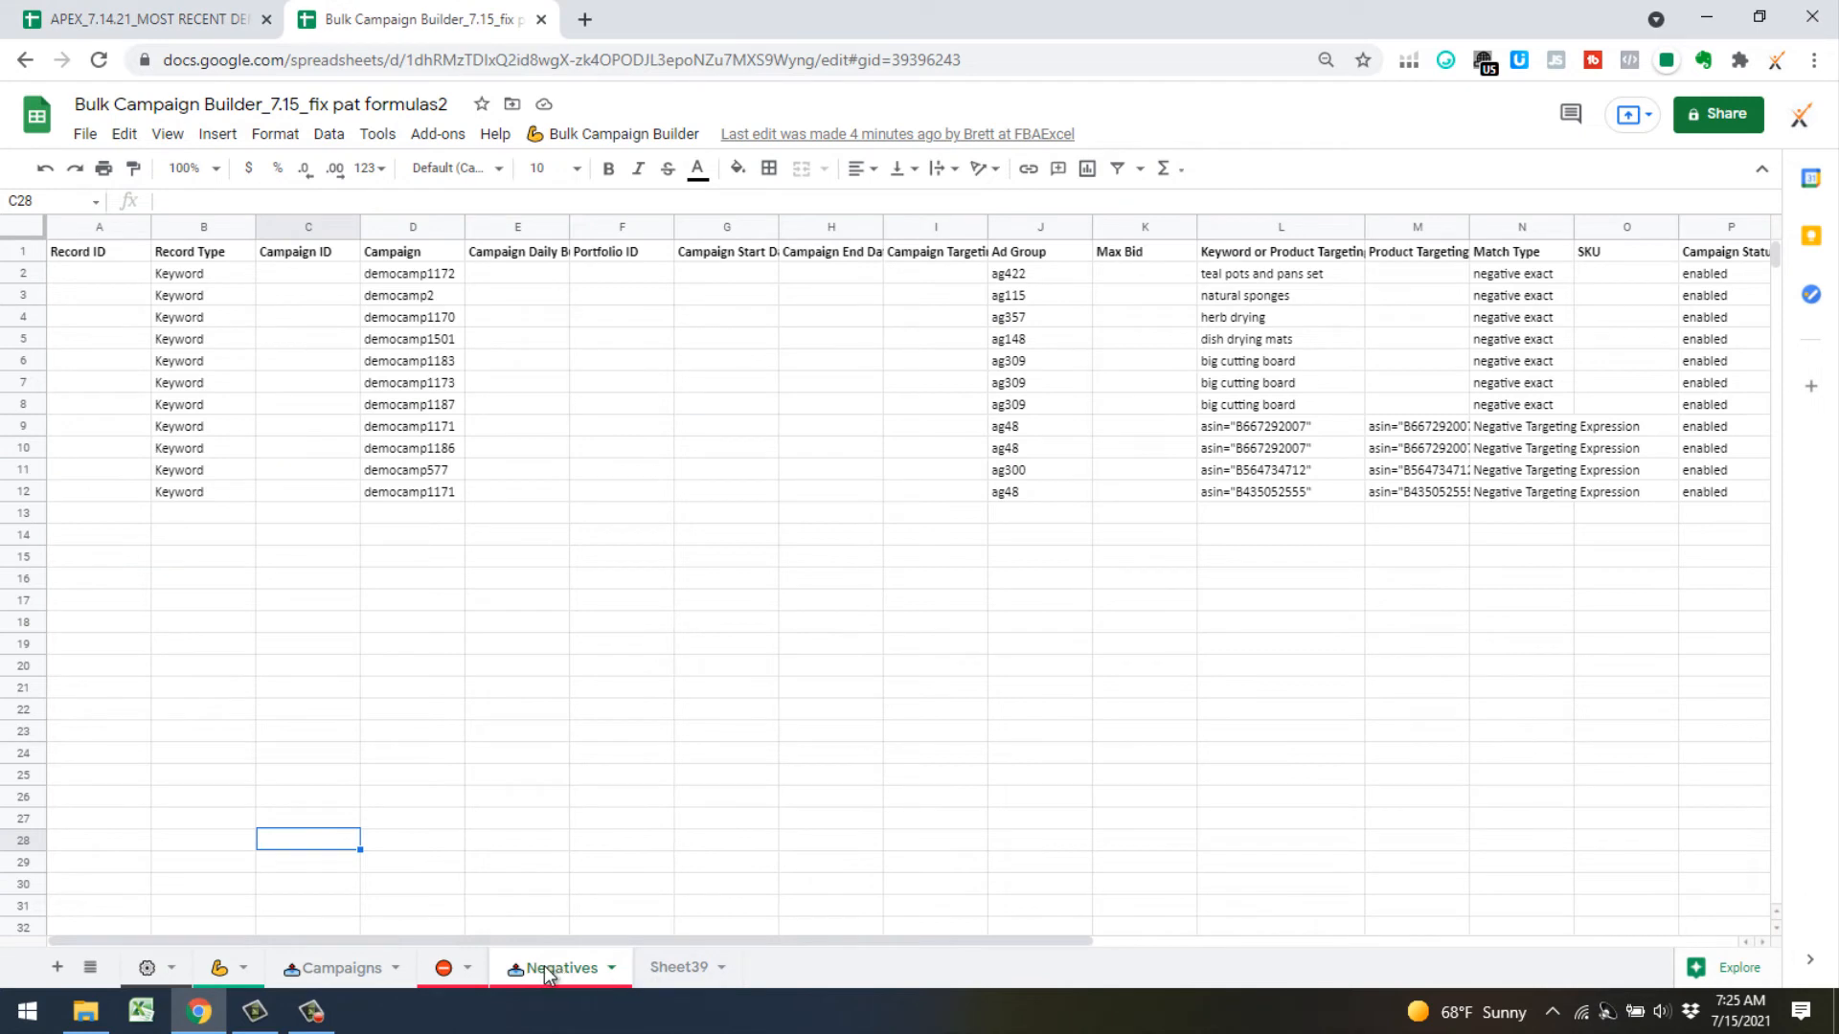
{"action": "left_click", "coordinate": [443, 967]}
{"action": "left_click", "coordinate": [96, 354]}
{"action": "right_click", "coordinate": [96, 354]}
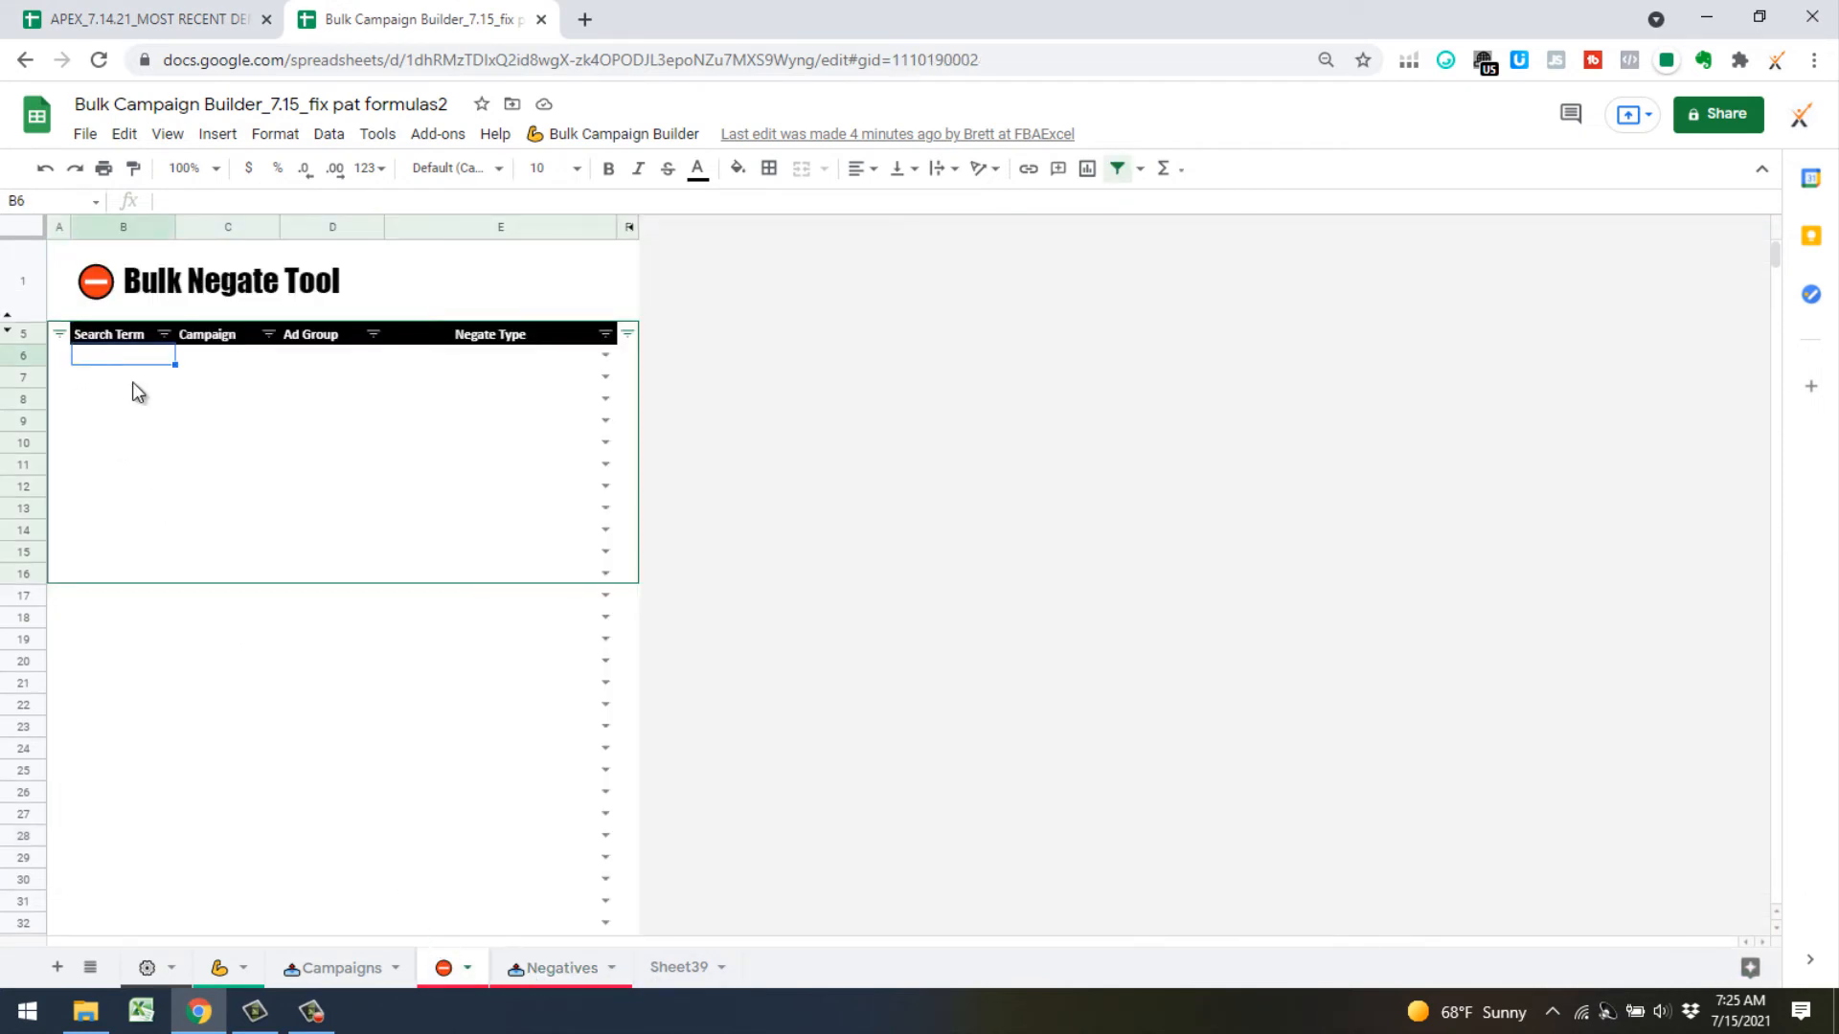
{"action": "mouse_move", "coordinate": [203, 346]}
{"action": "left_click", "coordinate": [392, 347]}
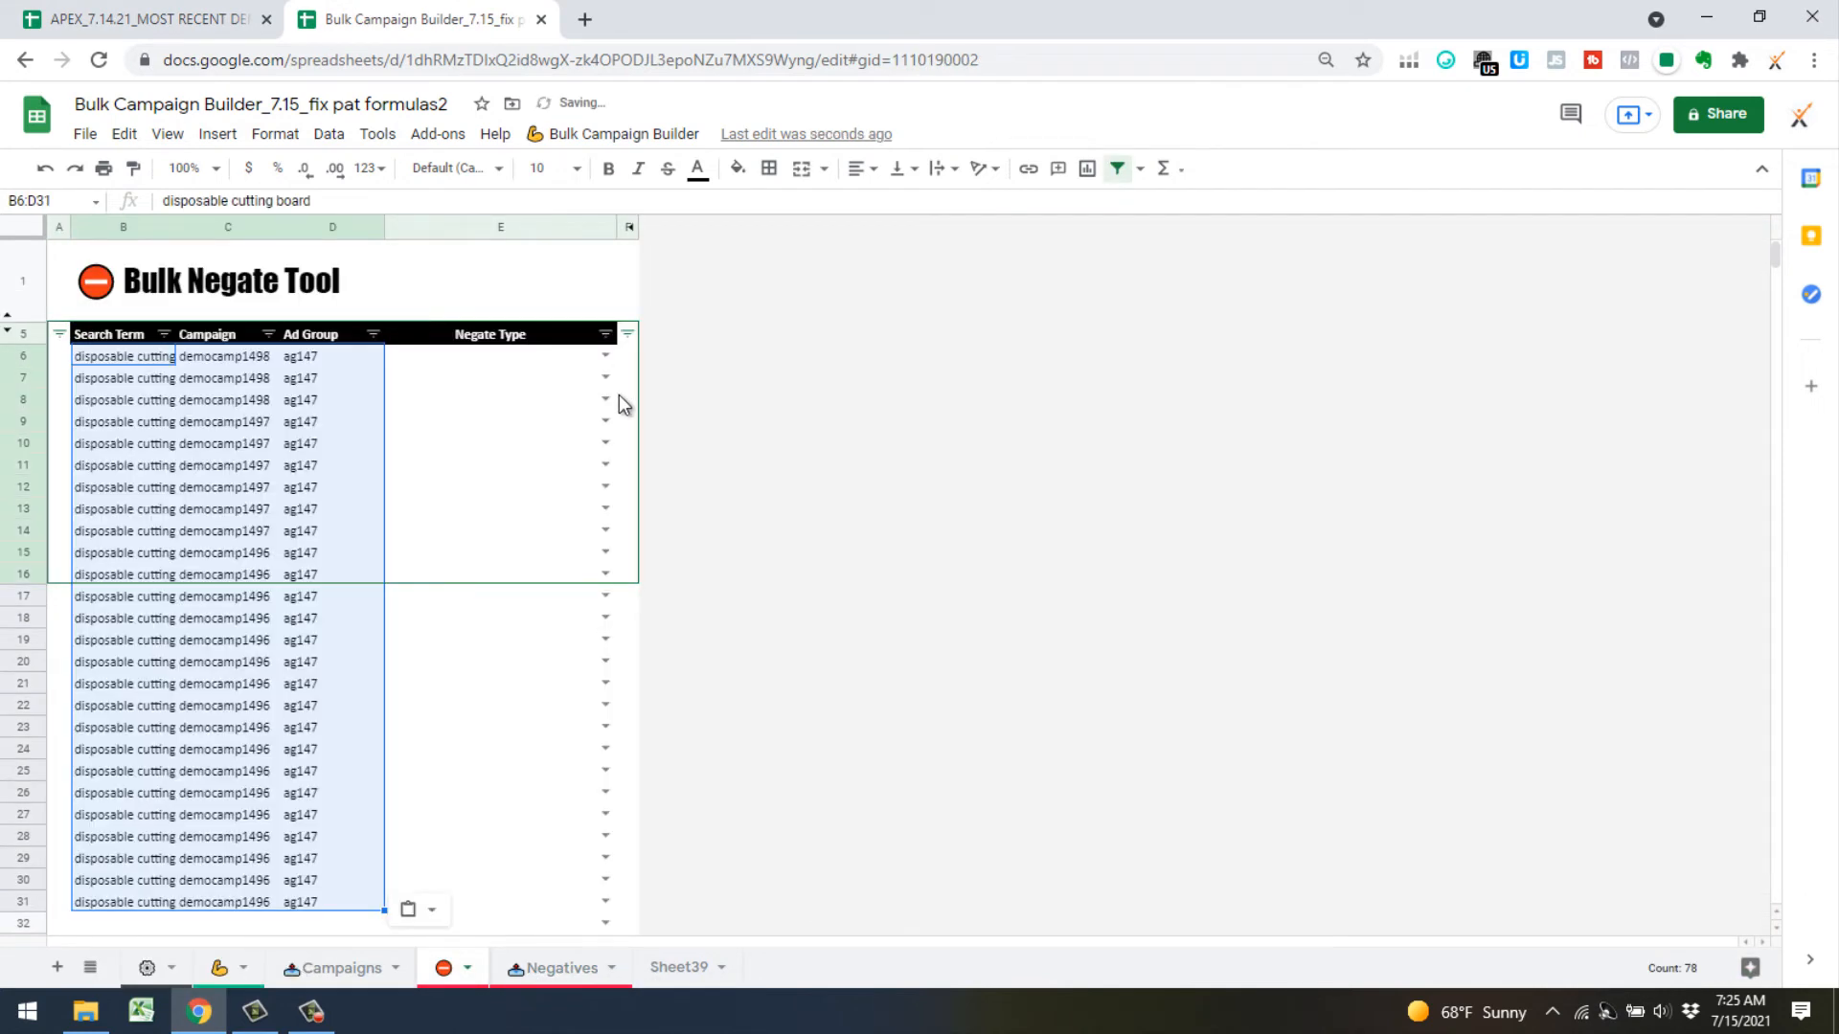
Examine the Negate Type options in E6 and compare the pasted disposable cutting board rows with their source rows
{"action": "left_click", "coordinate": [605, 356]}
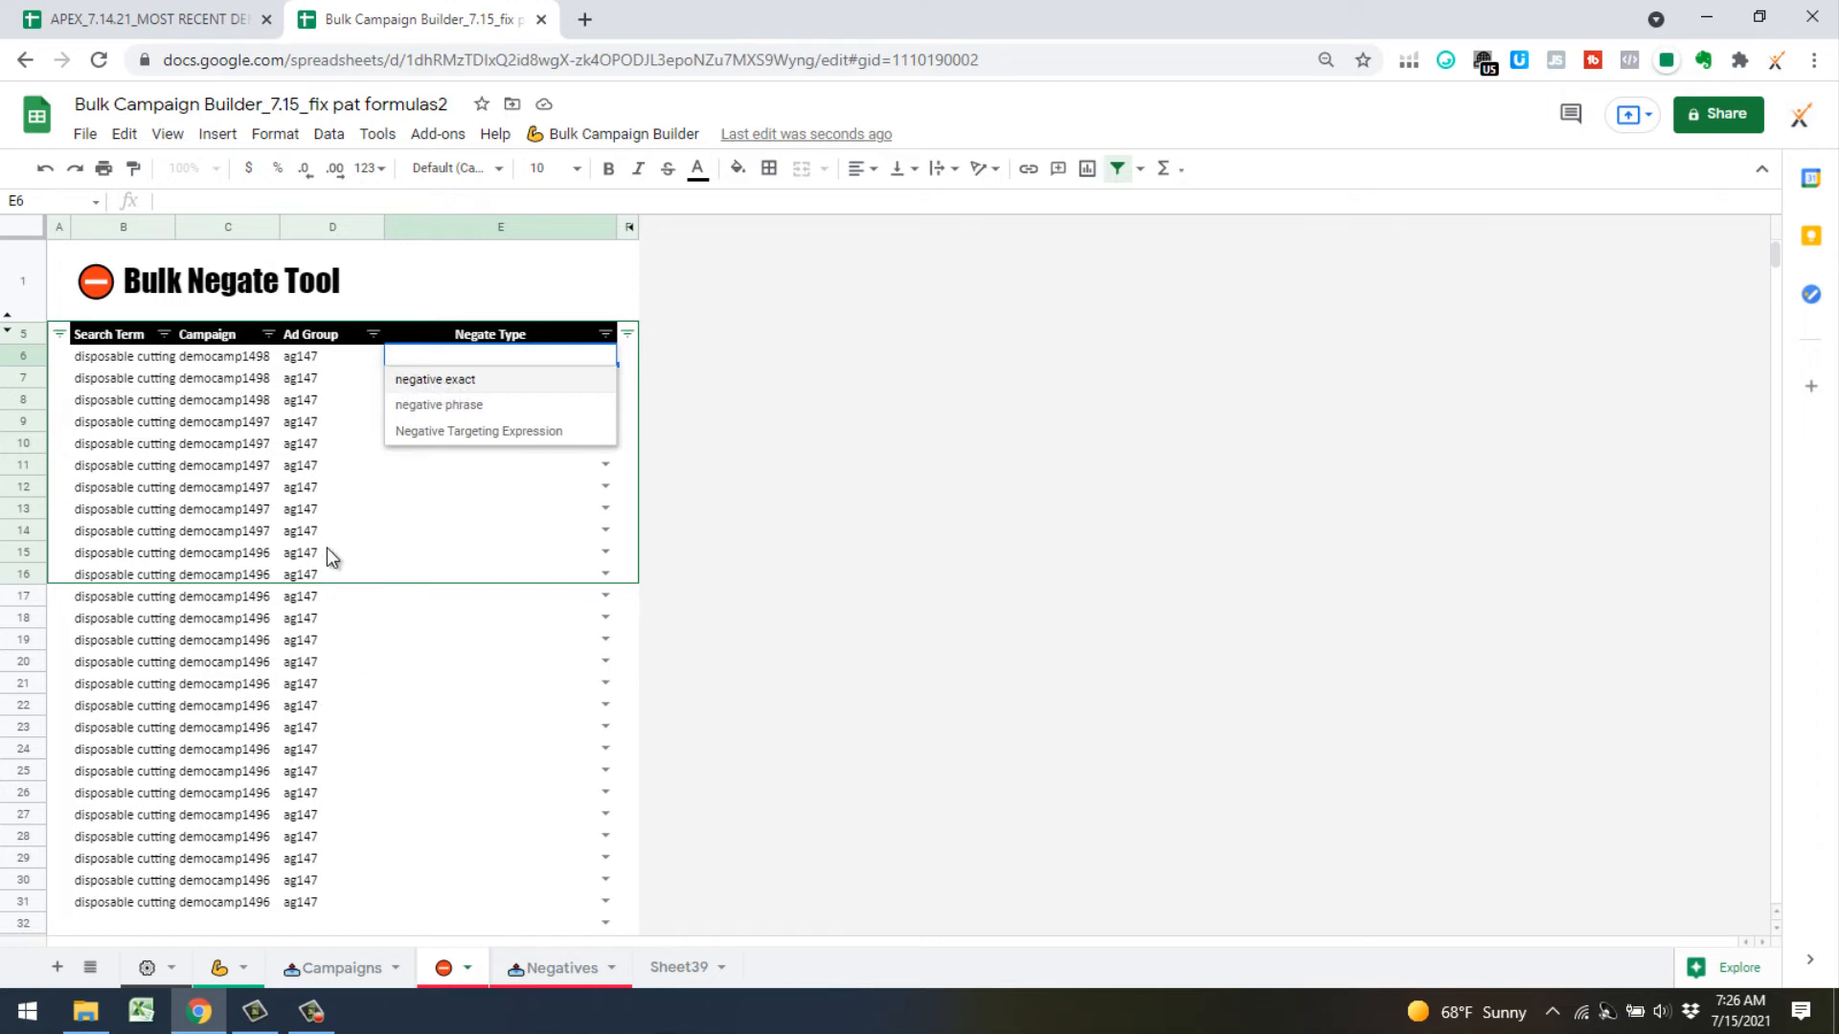
{"action": "left_click", "coordinate": [169, 32]}
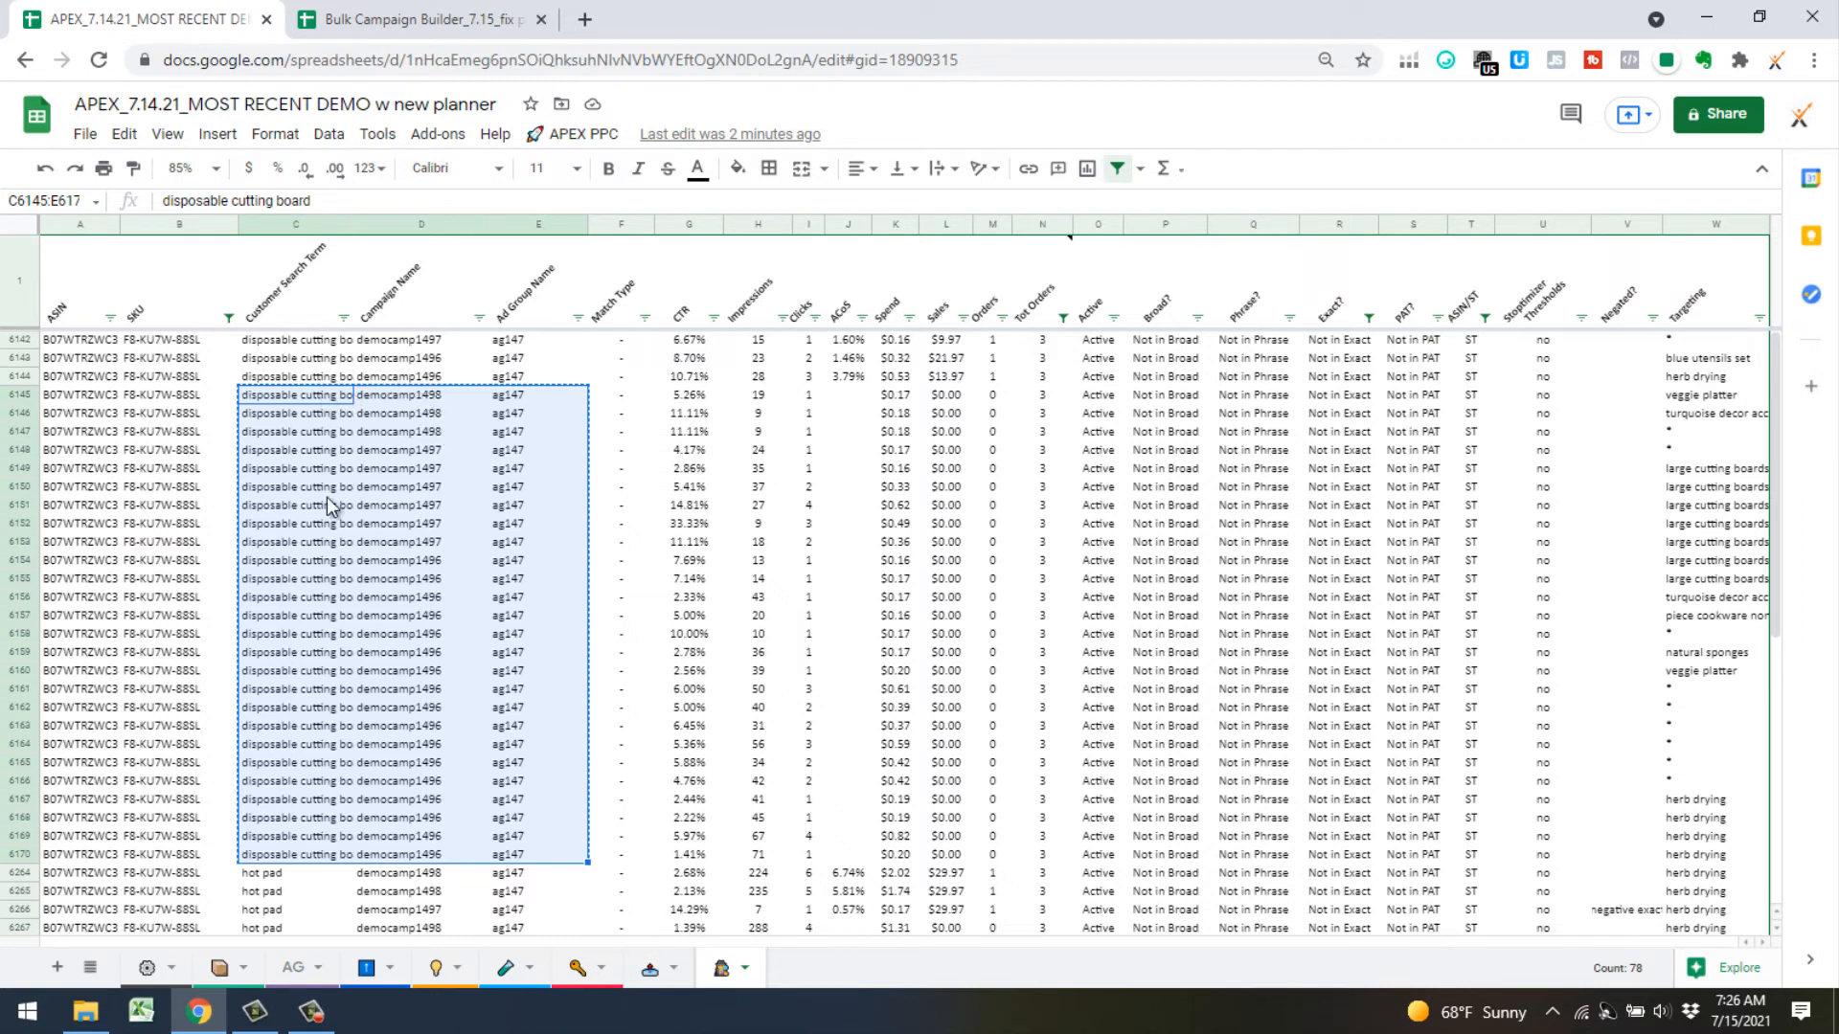
{"action": "left_click", "coordinate": [414, 27]}
{"action": "scroll", "coordinate": [224, 535], "scroll_direction": "down", "scroll_amount": 5}
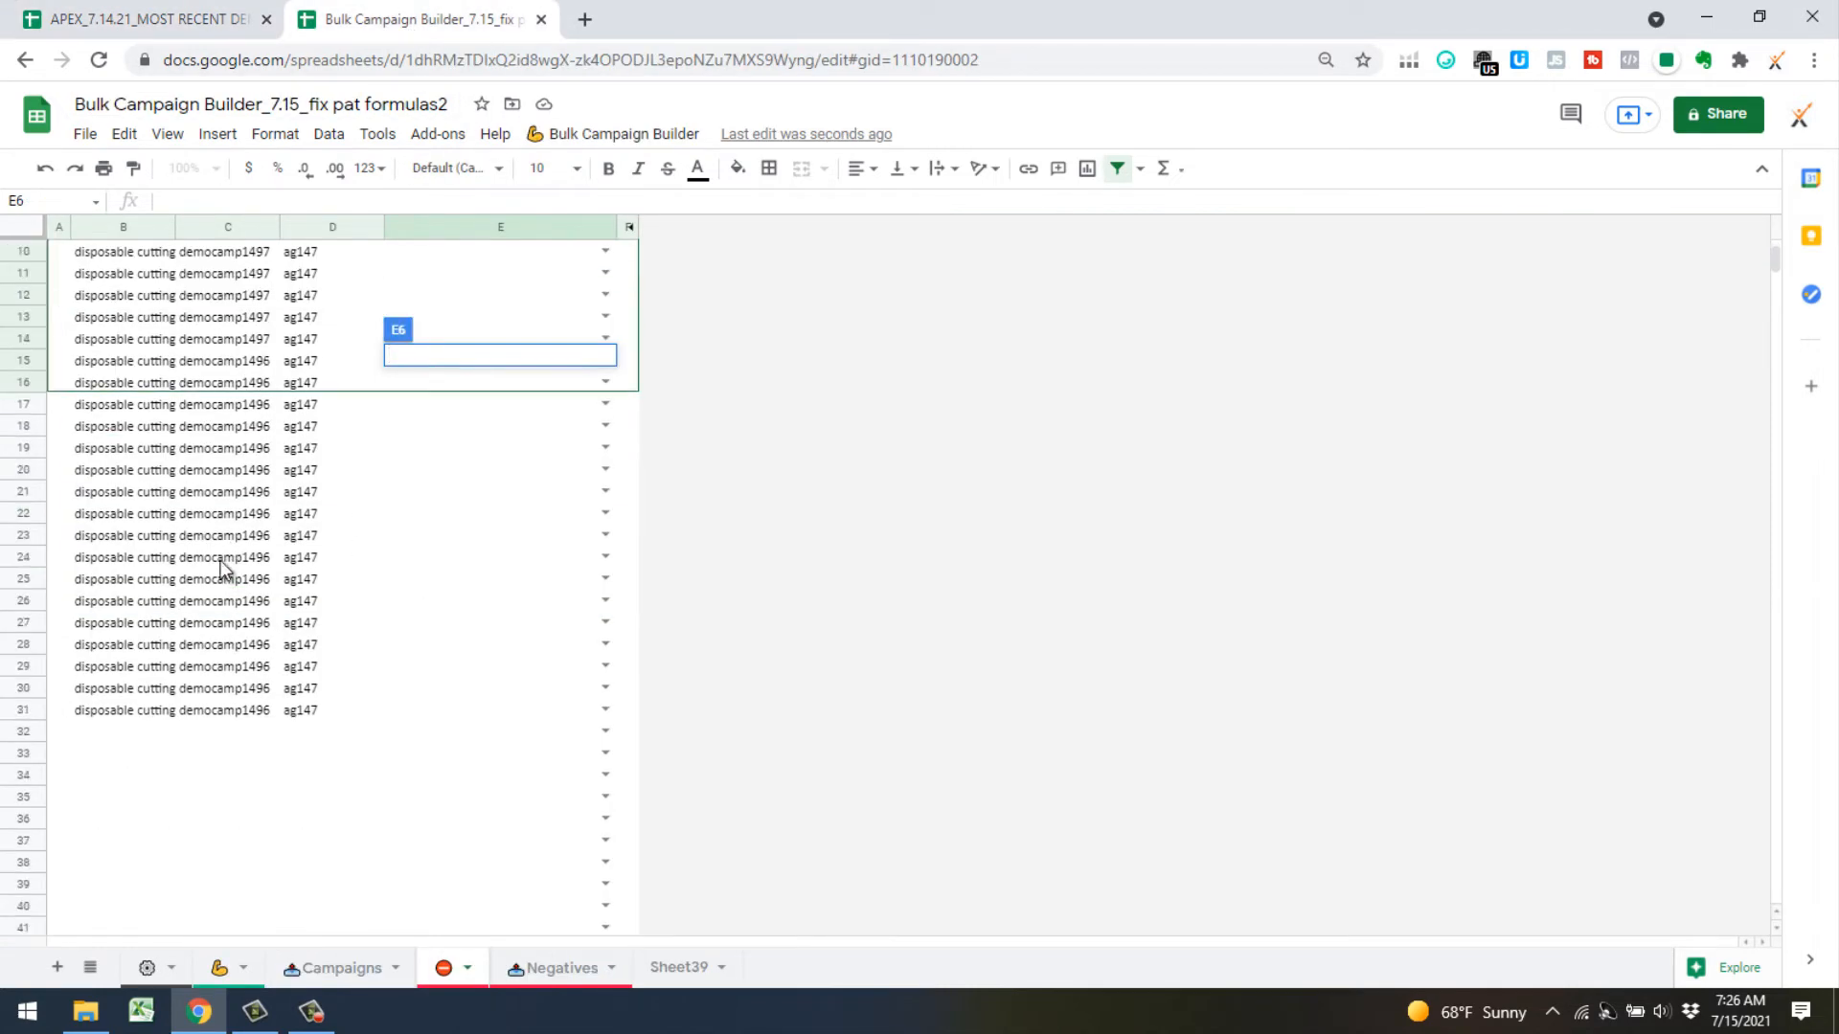
{"action": "scroll", "coordinate": [497, 648], "scroll_direction": "up", "scroll_amount": 5}
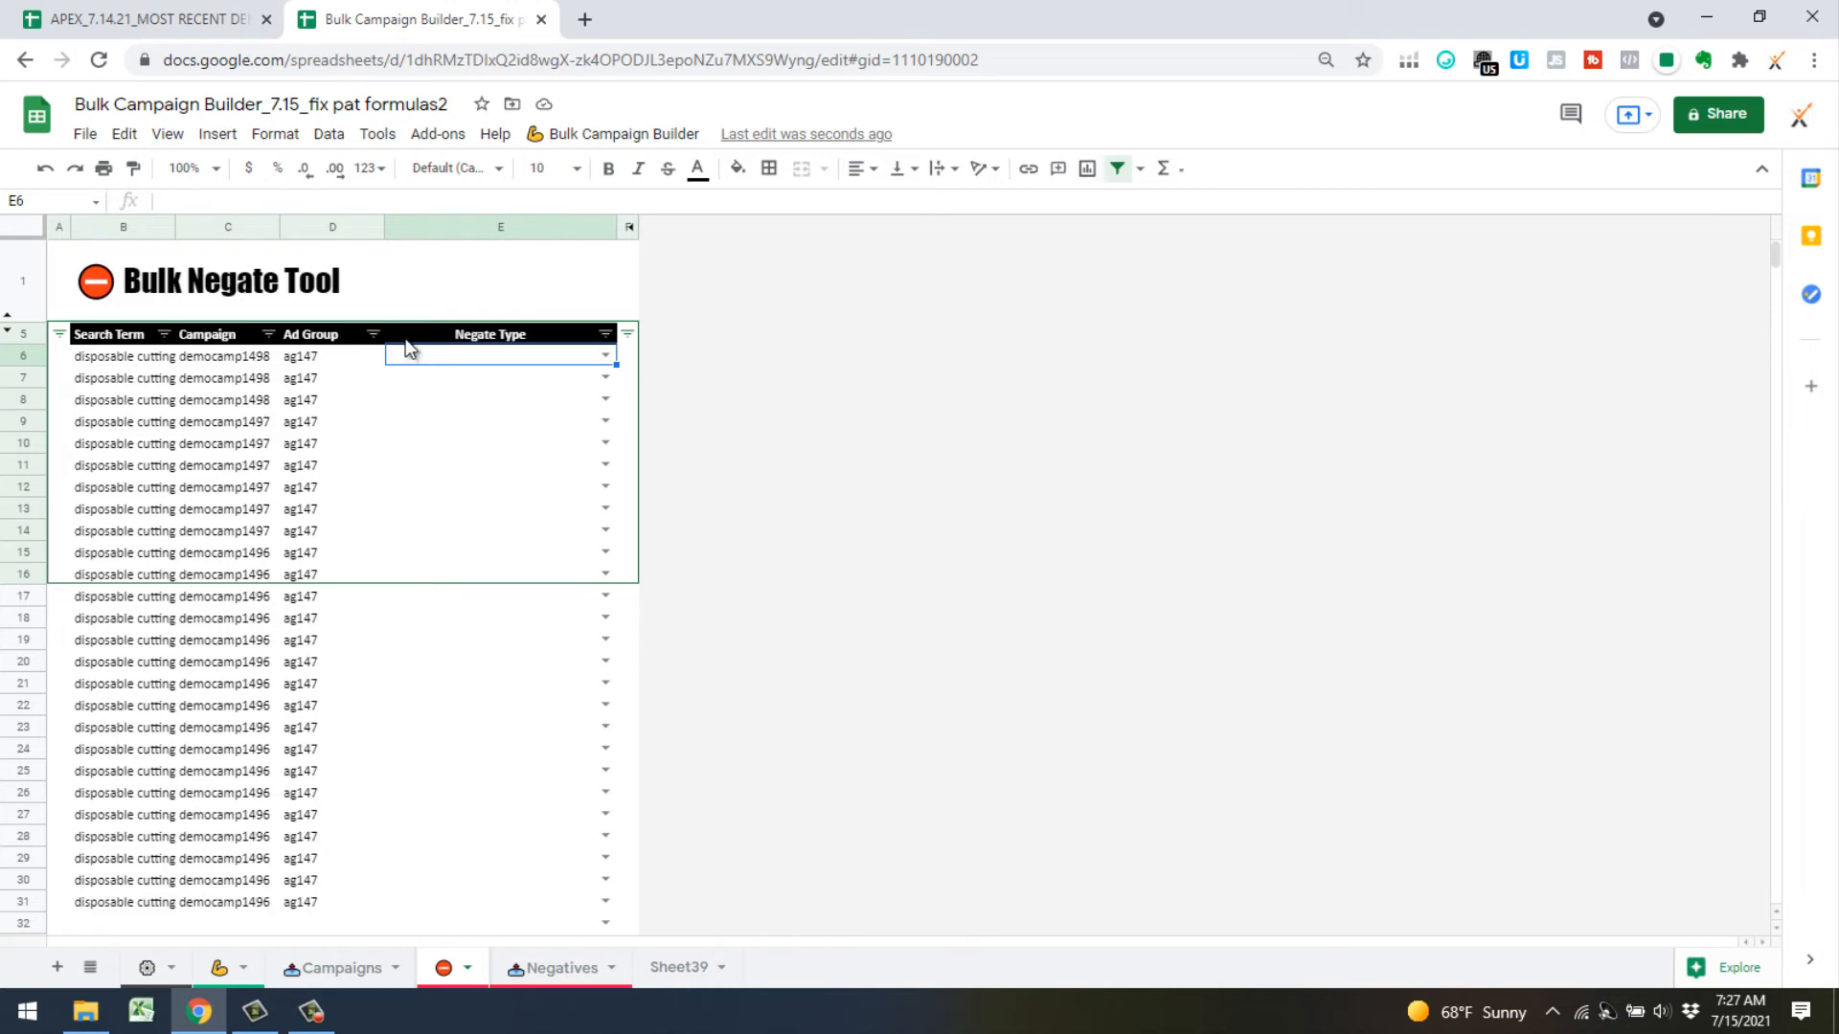
Open a detail sheet of SKU3's exact keywords from Ad Insights in the APEX_7.14.21_MOST RECENT DEMO w new planner spreadsheet
{"action": "key", "text": "ctrl+shift+Tab"}
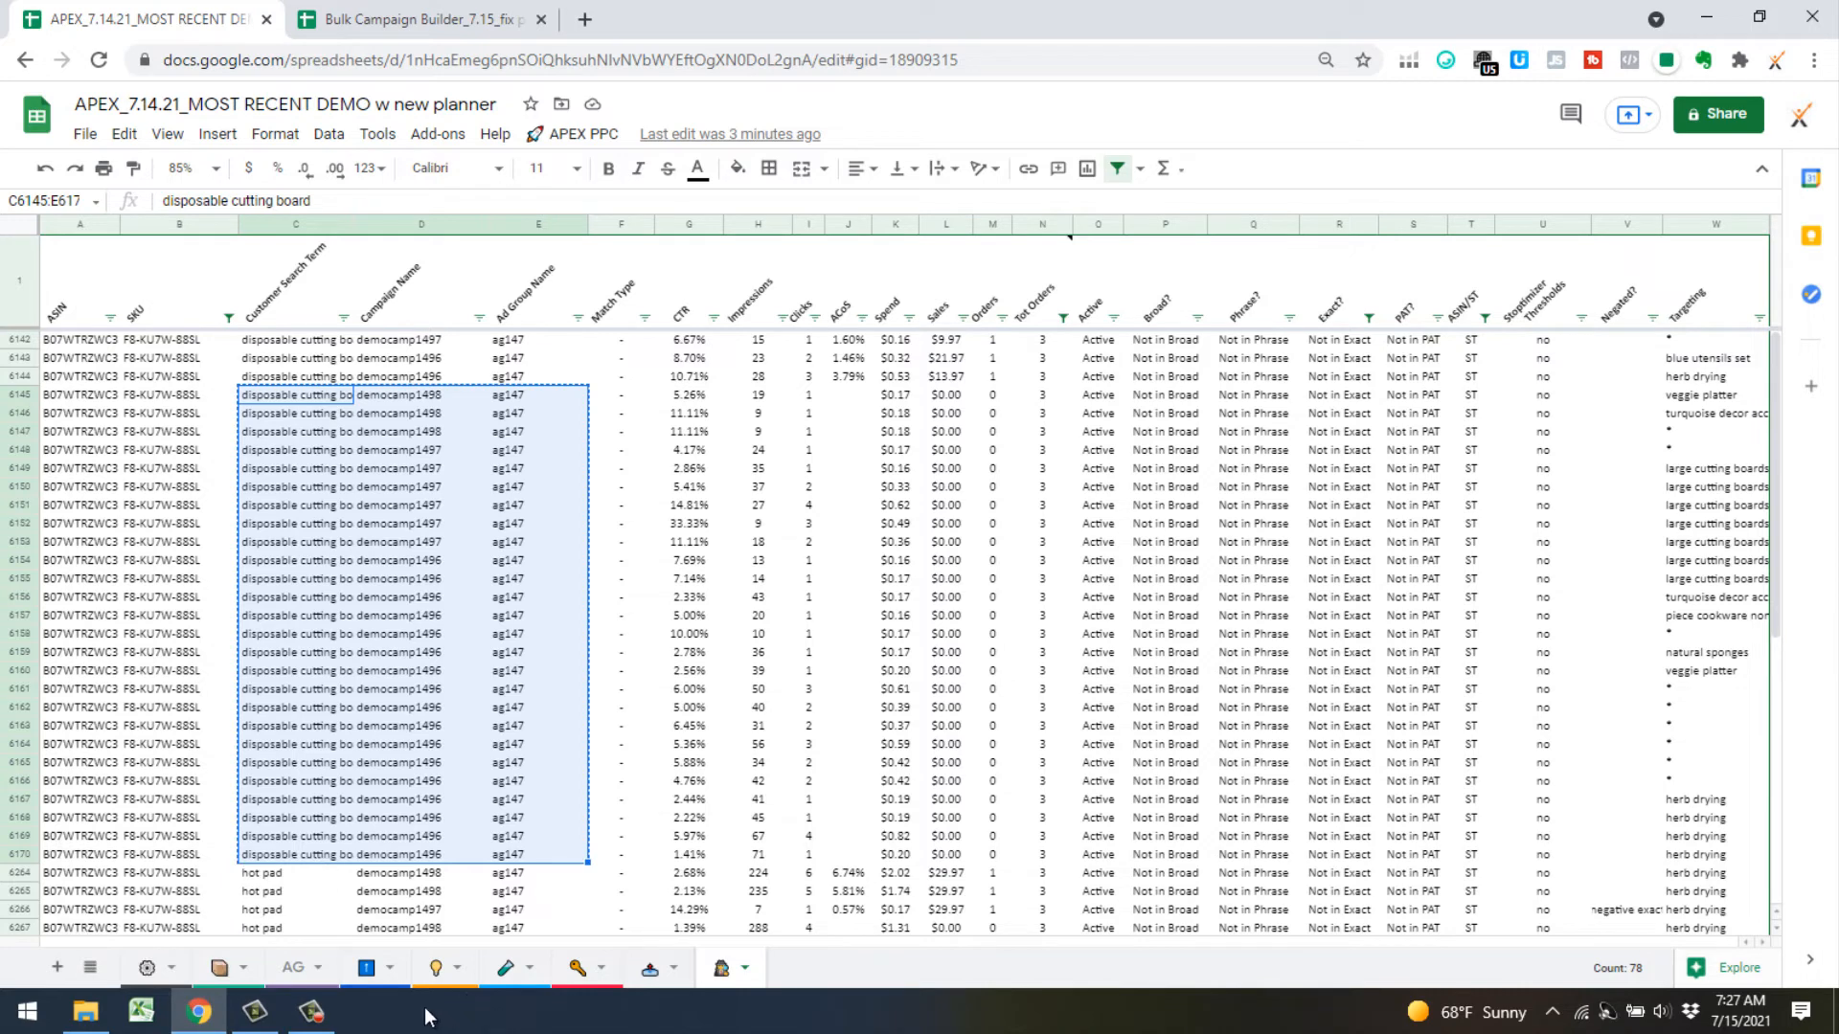
{"action": "left_click", "coordinate": [458, 973]}
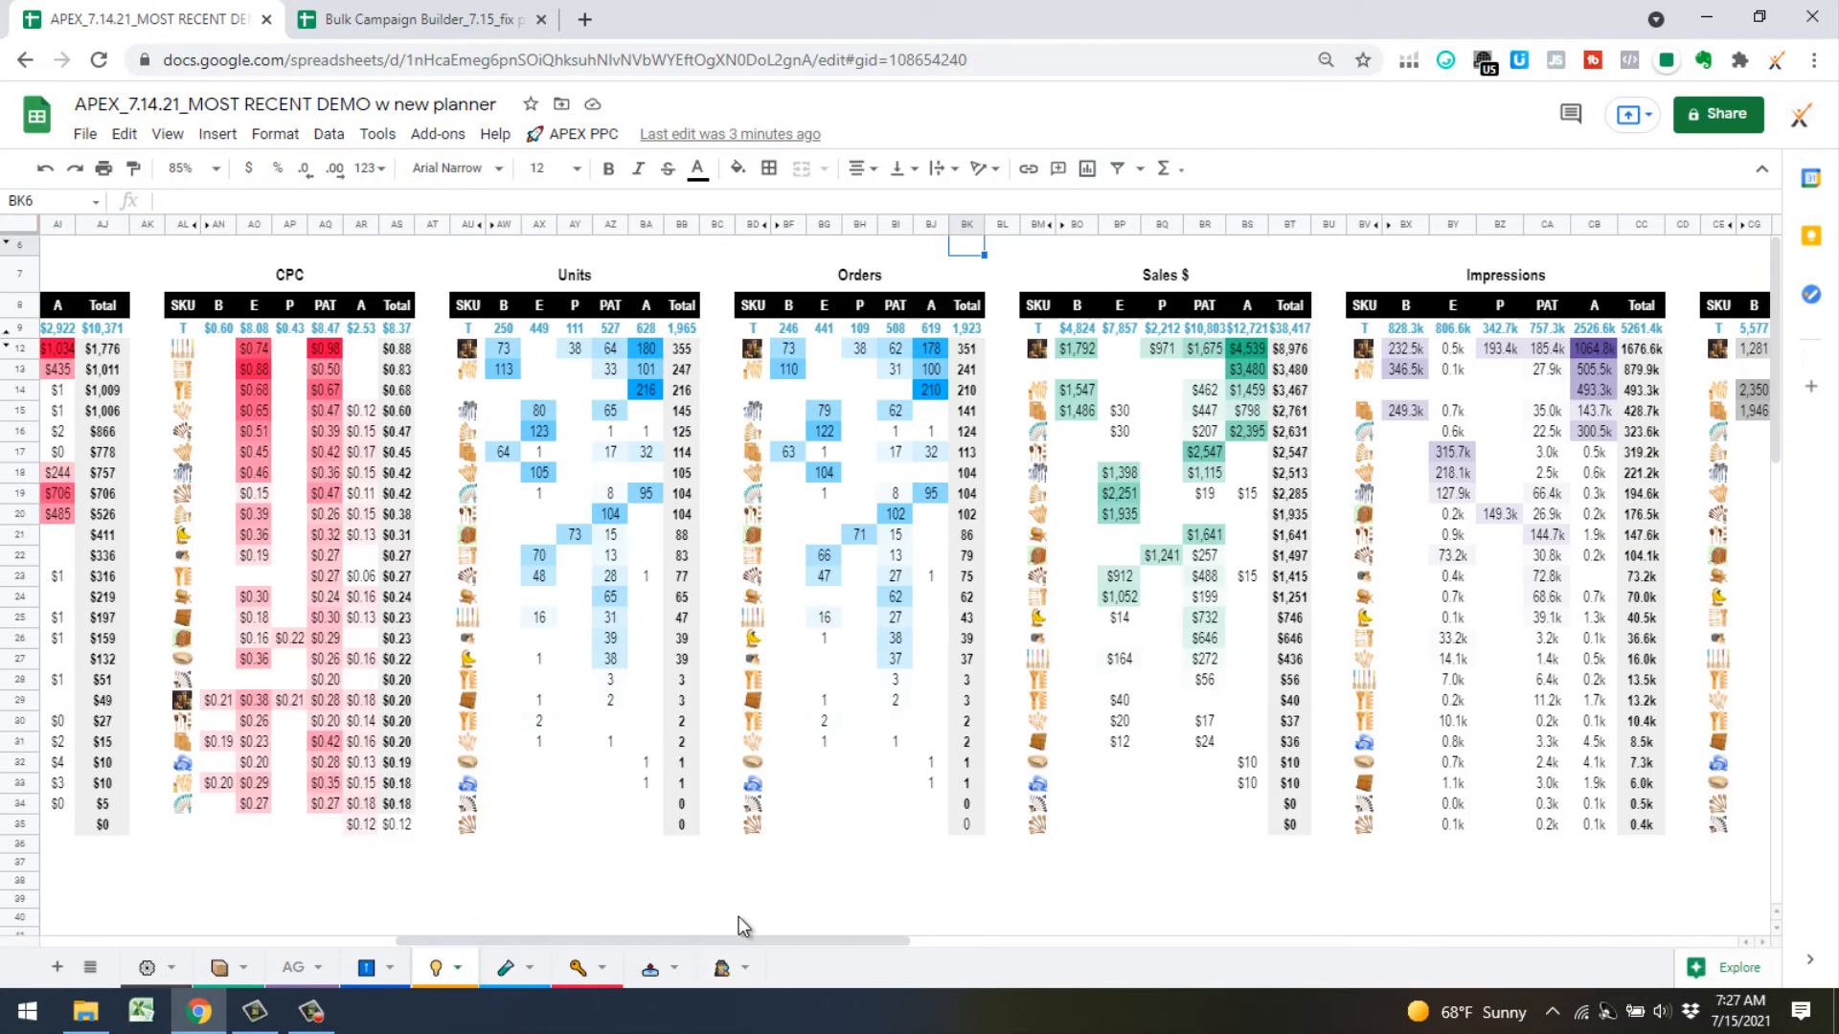
{"action": "left_click_drag", "start_coordinate": [750, 941], "coordinate": [295, 946]}
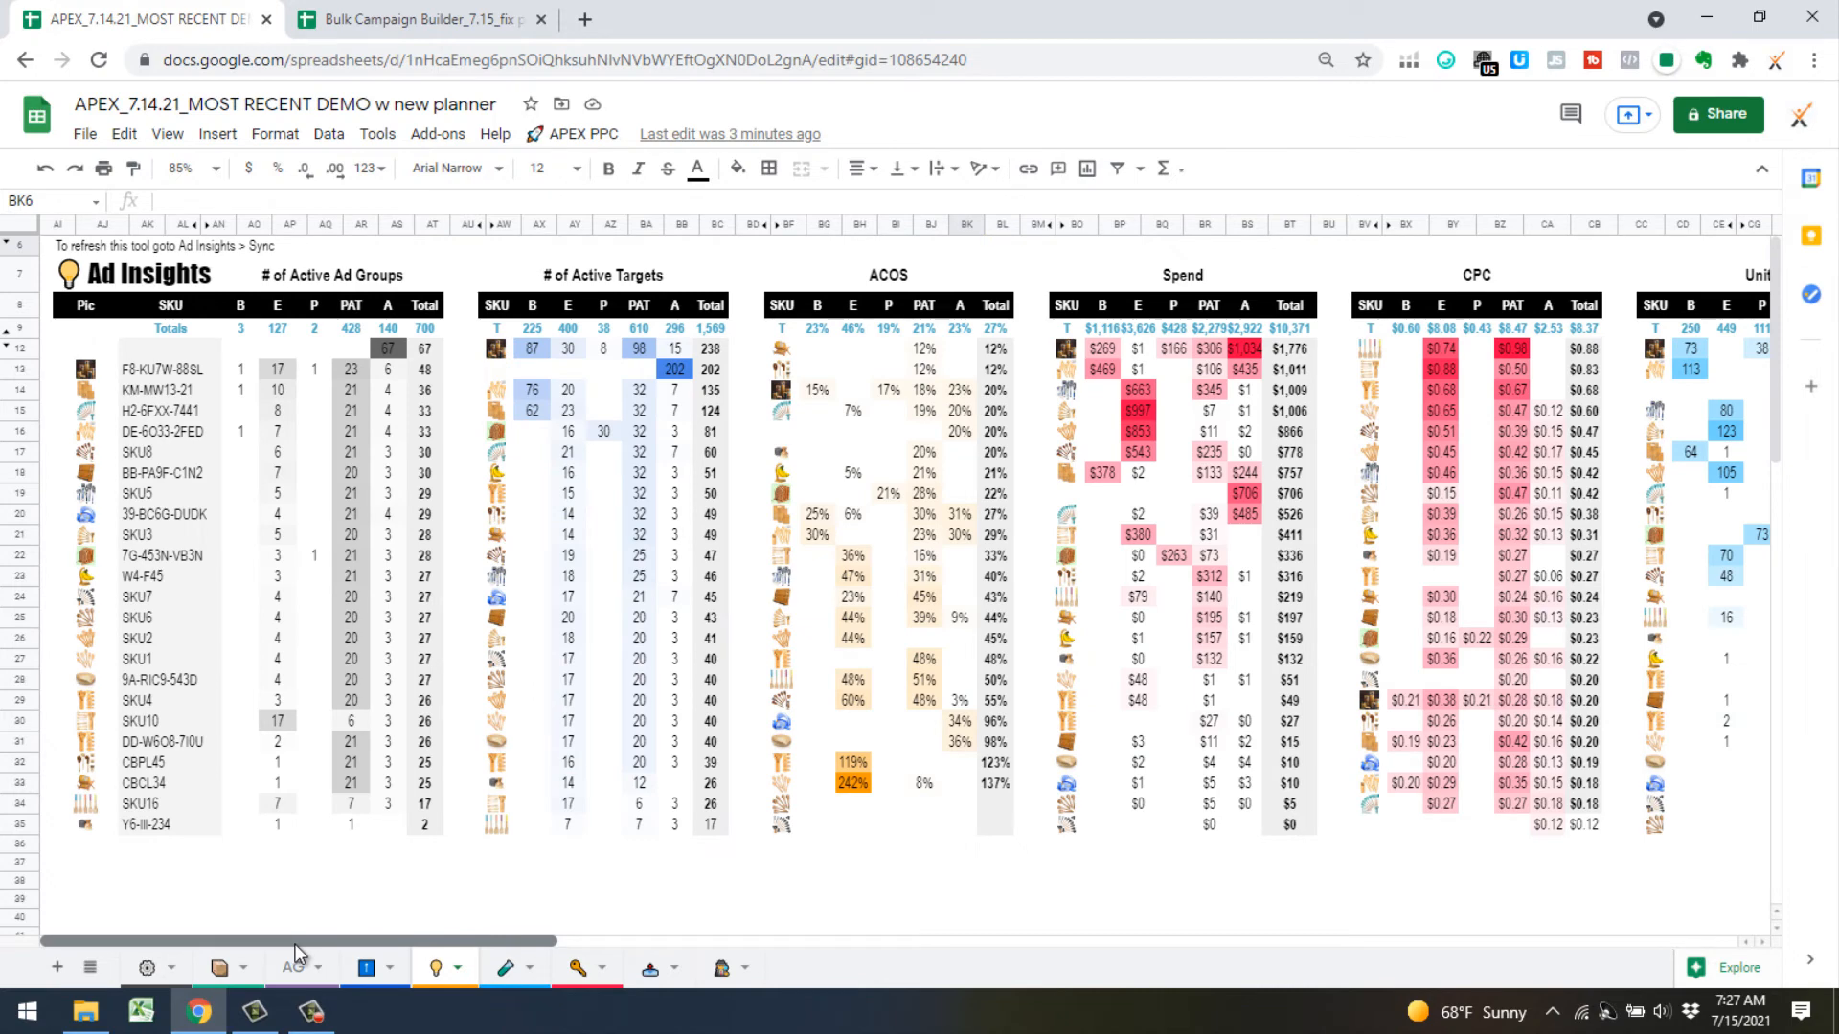
{"action": "left_click_drag", "start_coordinate": [298, 946], "coordinate": [690, 927]}
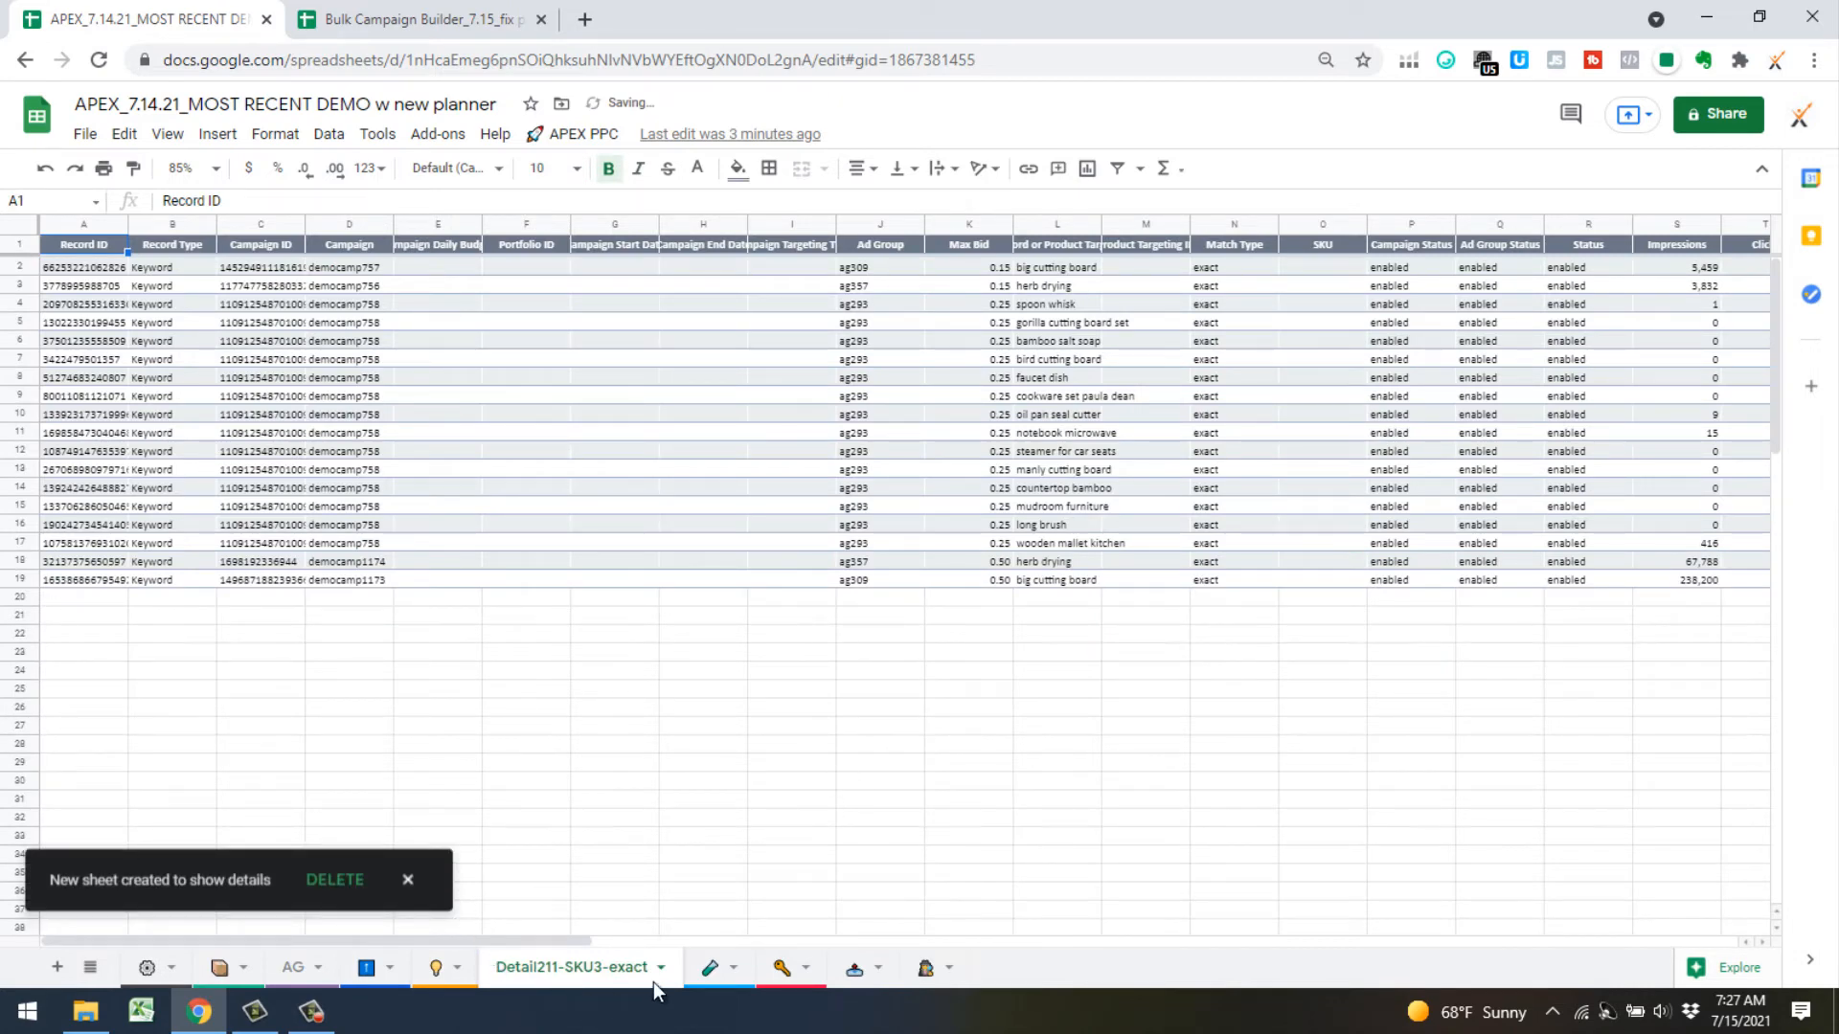
Copy AC18:AD19 from the SKU3 exact detail sheet, covering the herb drying and big cutting board keywords
{"action": "left_click_drag", "start_coordinate": [756, 927], "coordinate": [836, 925]}
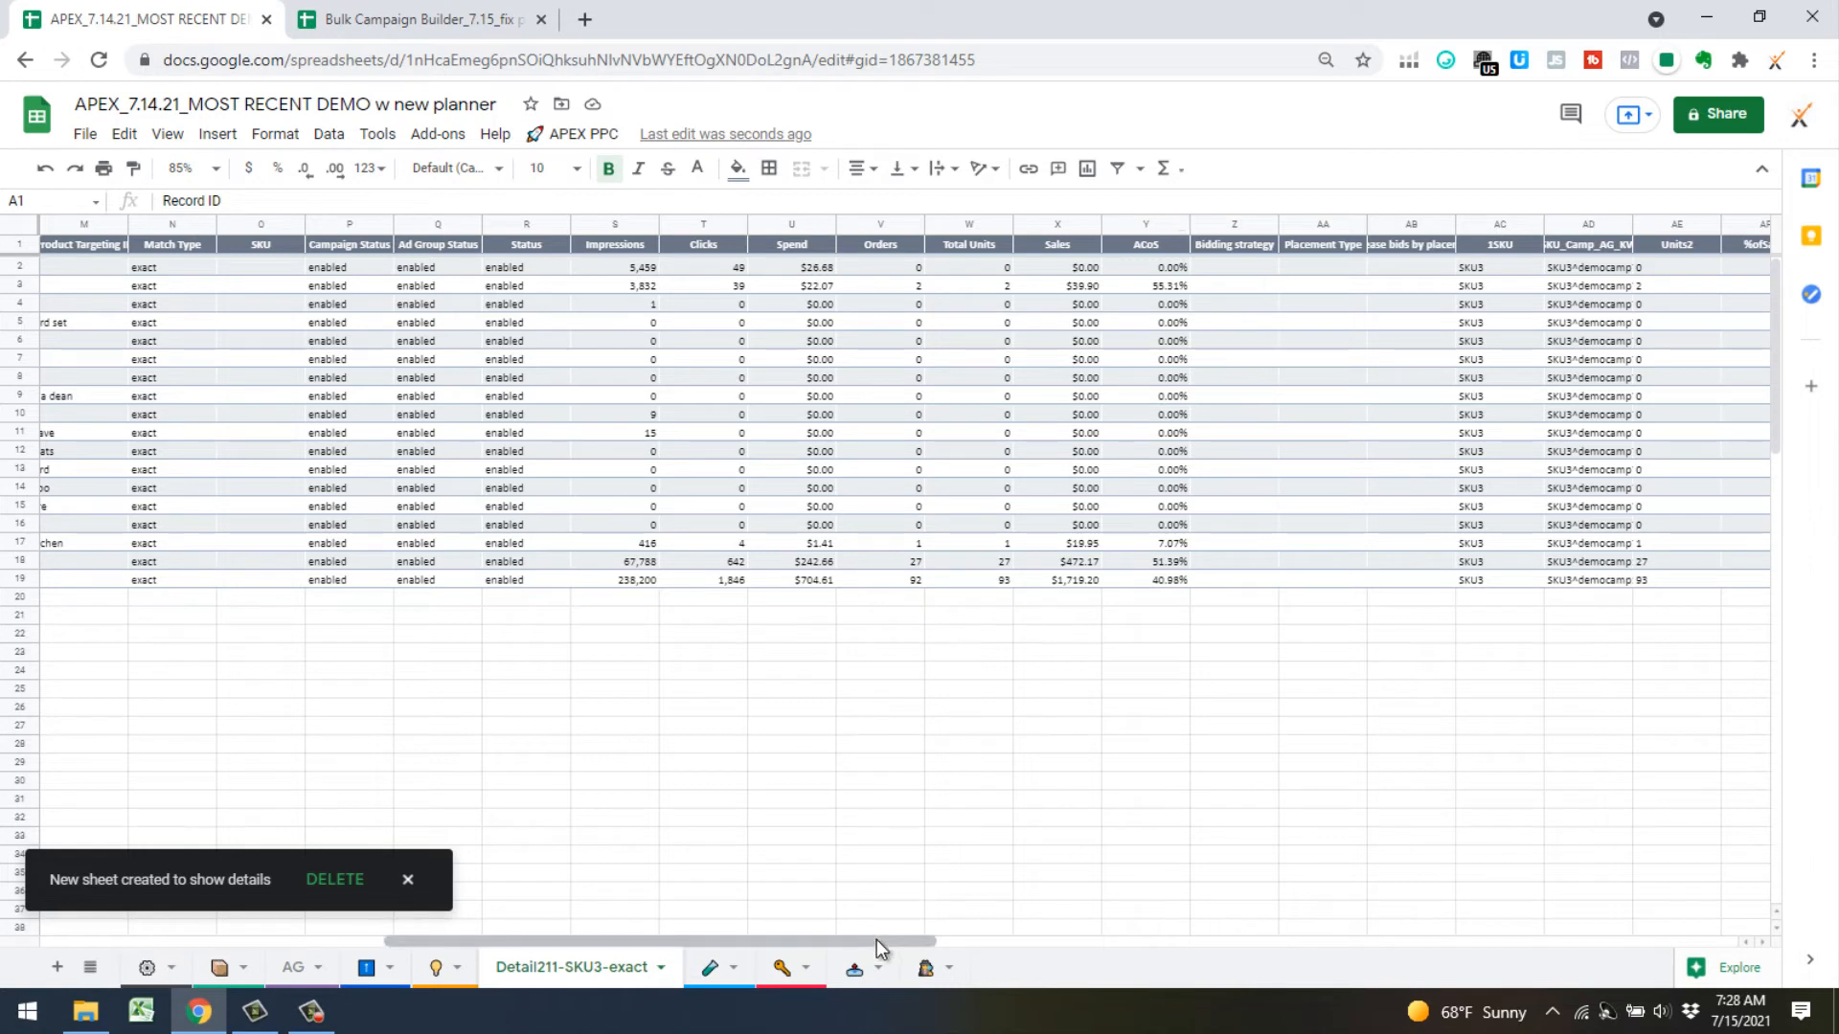
{"action": "left_click_drag", "start_coordinate": [876, 939], "coordinate": [1072, 912]}
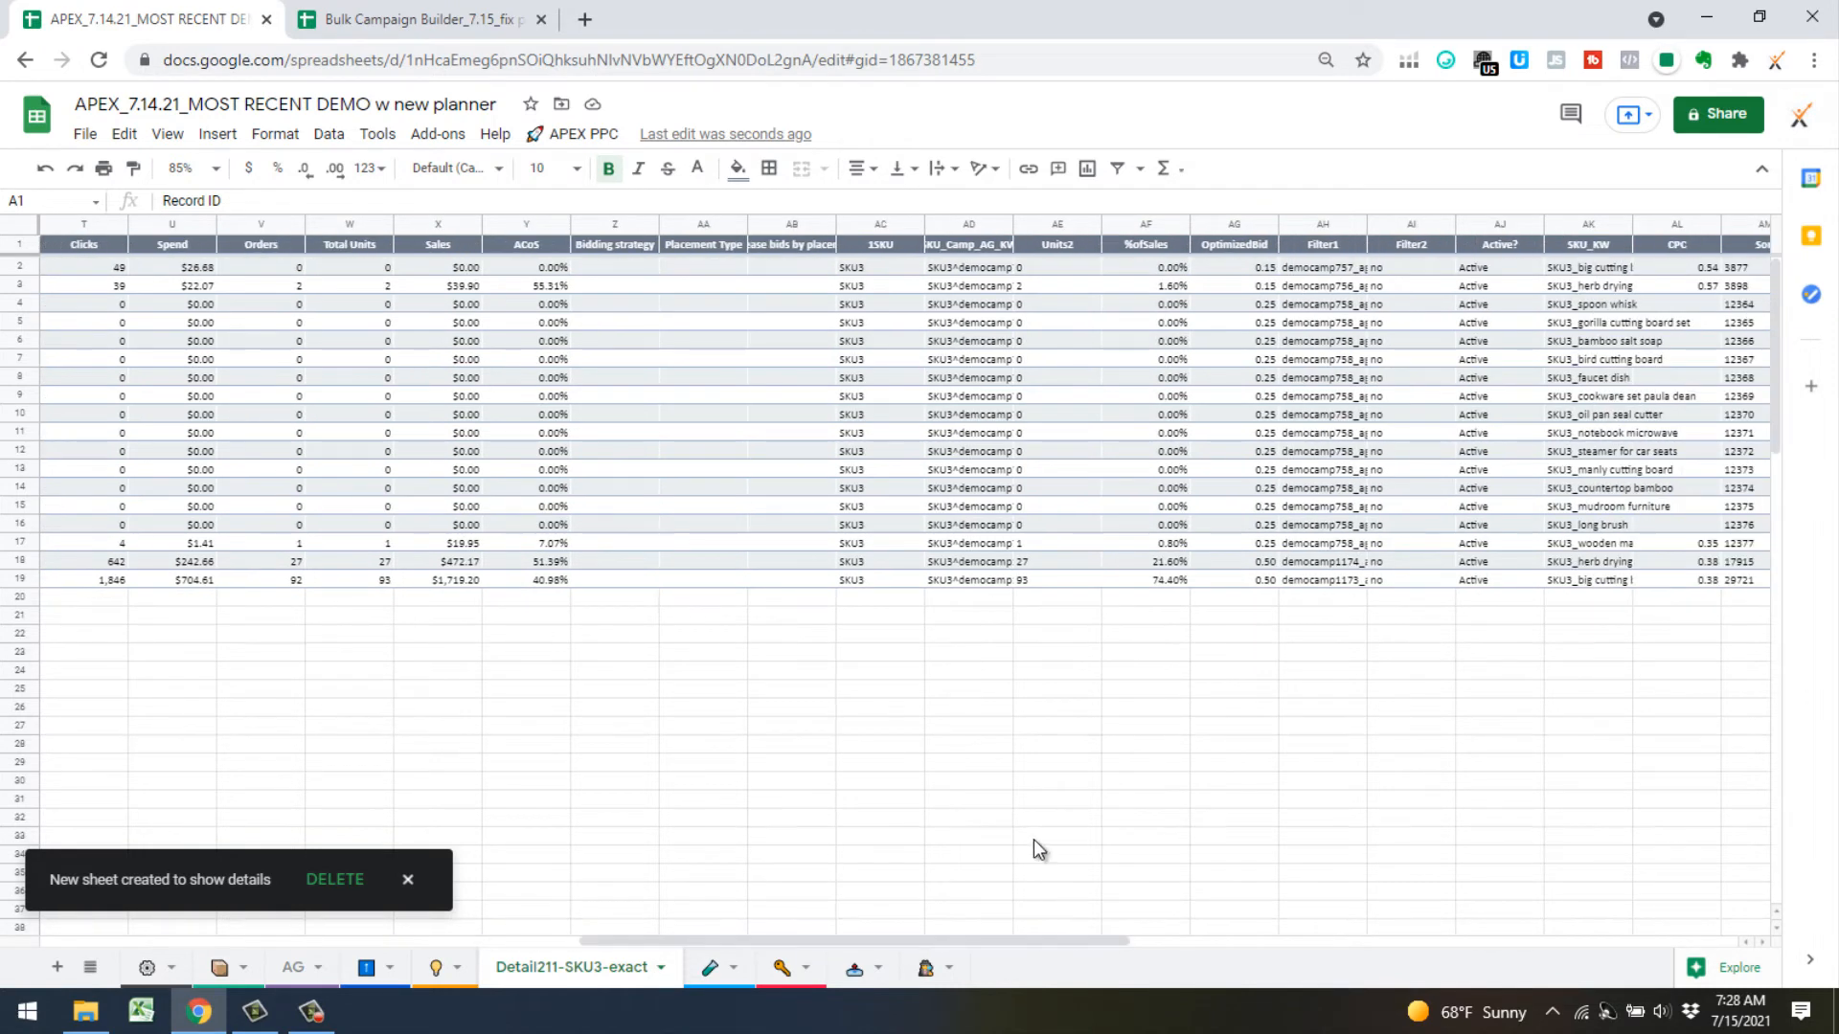
{"action": "left_click", "coordinate": [882, 563]}
{"action": "left_click", "coordinate": [970, 582], "text": "shift"}
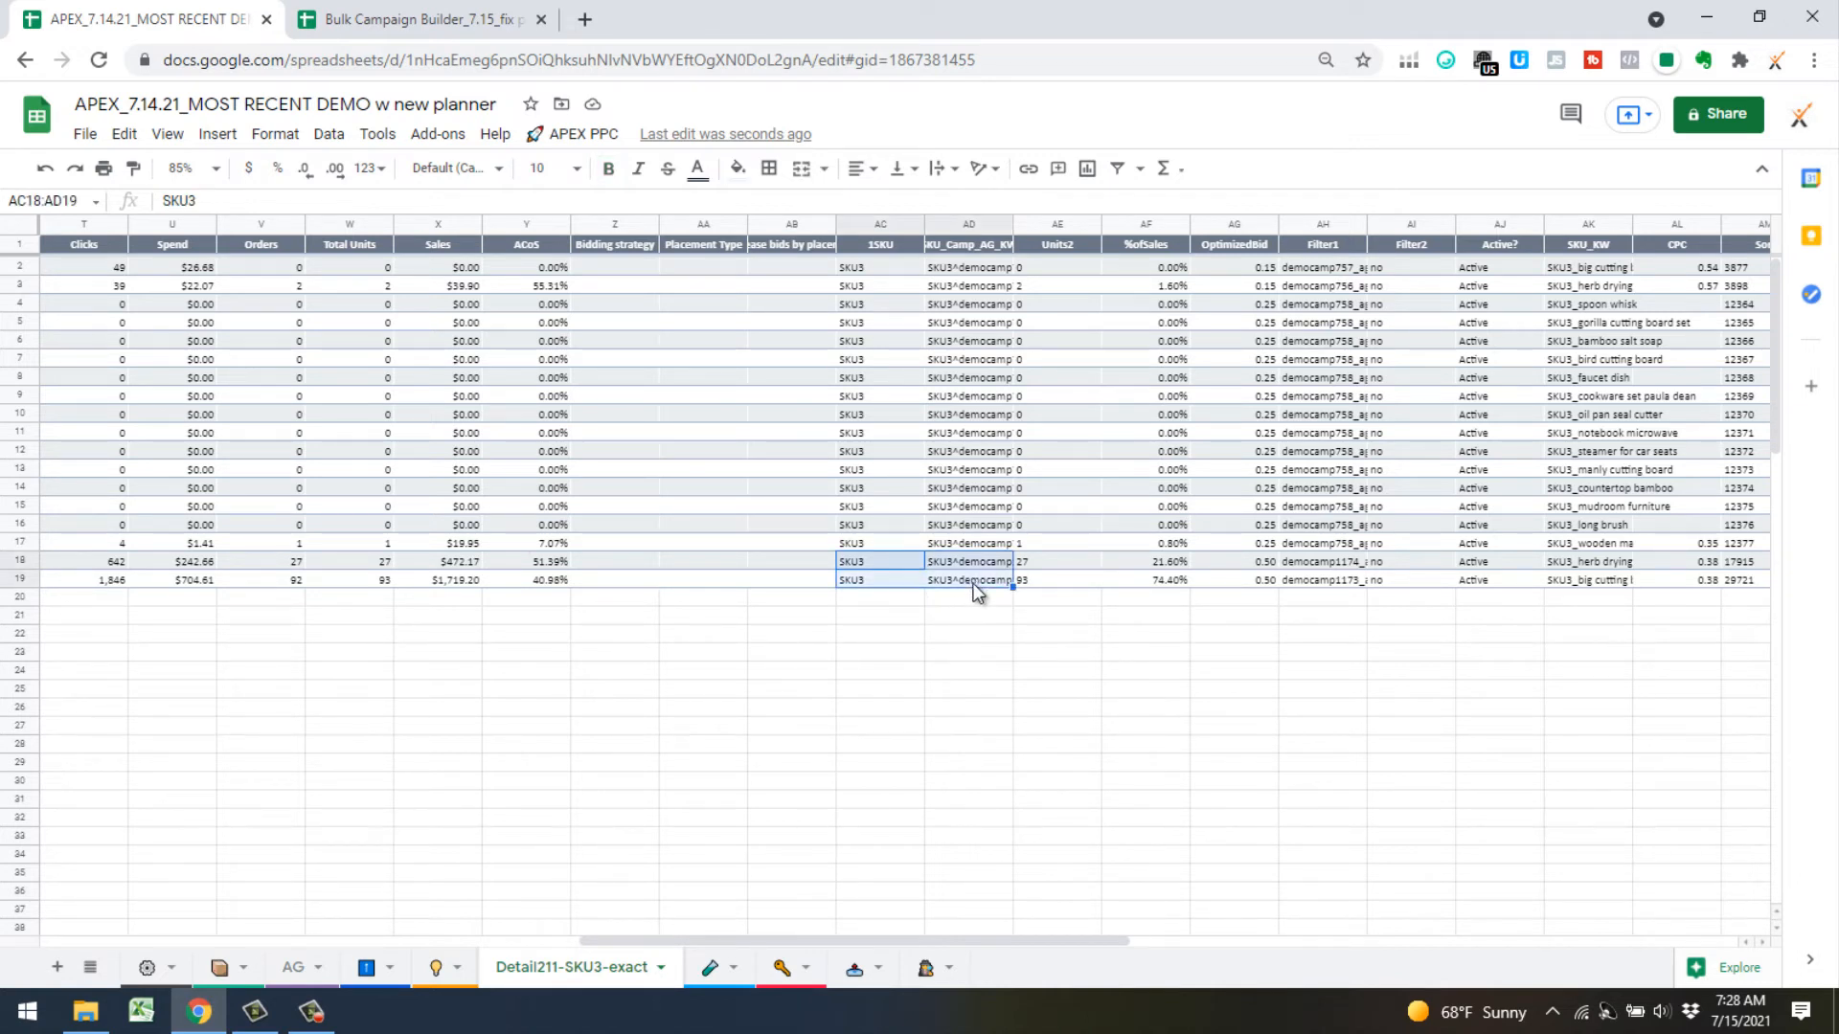
{"action": "key", "text": "ctrl+c"}
Paste the two copied SKU3 keyword rows as values into the Bid Overrides table starting at B12
{"action": "left_click", "coordinate": [374, 968]}
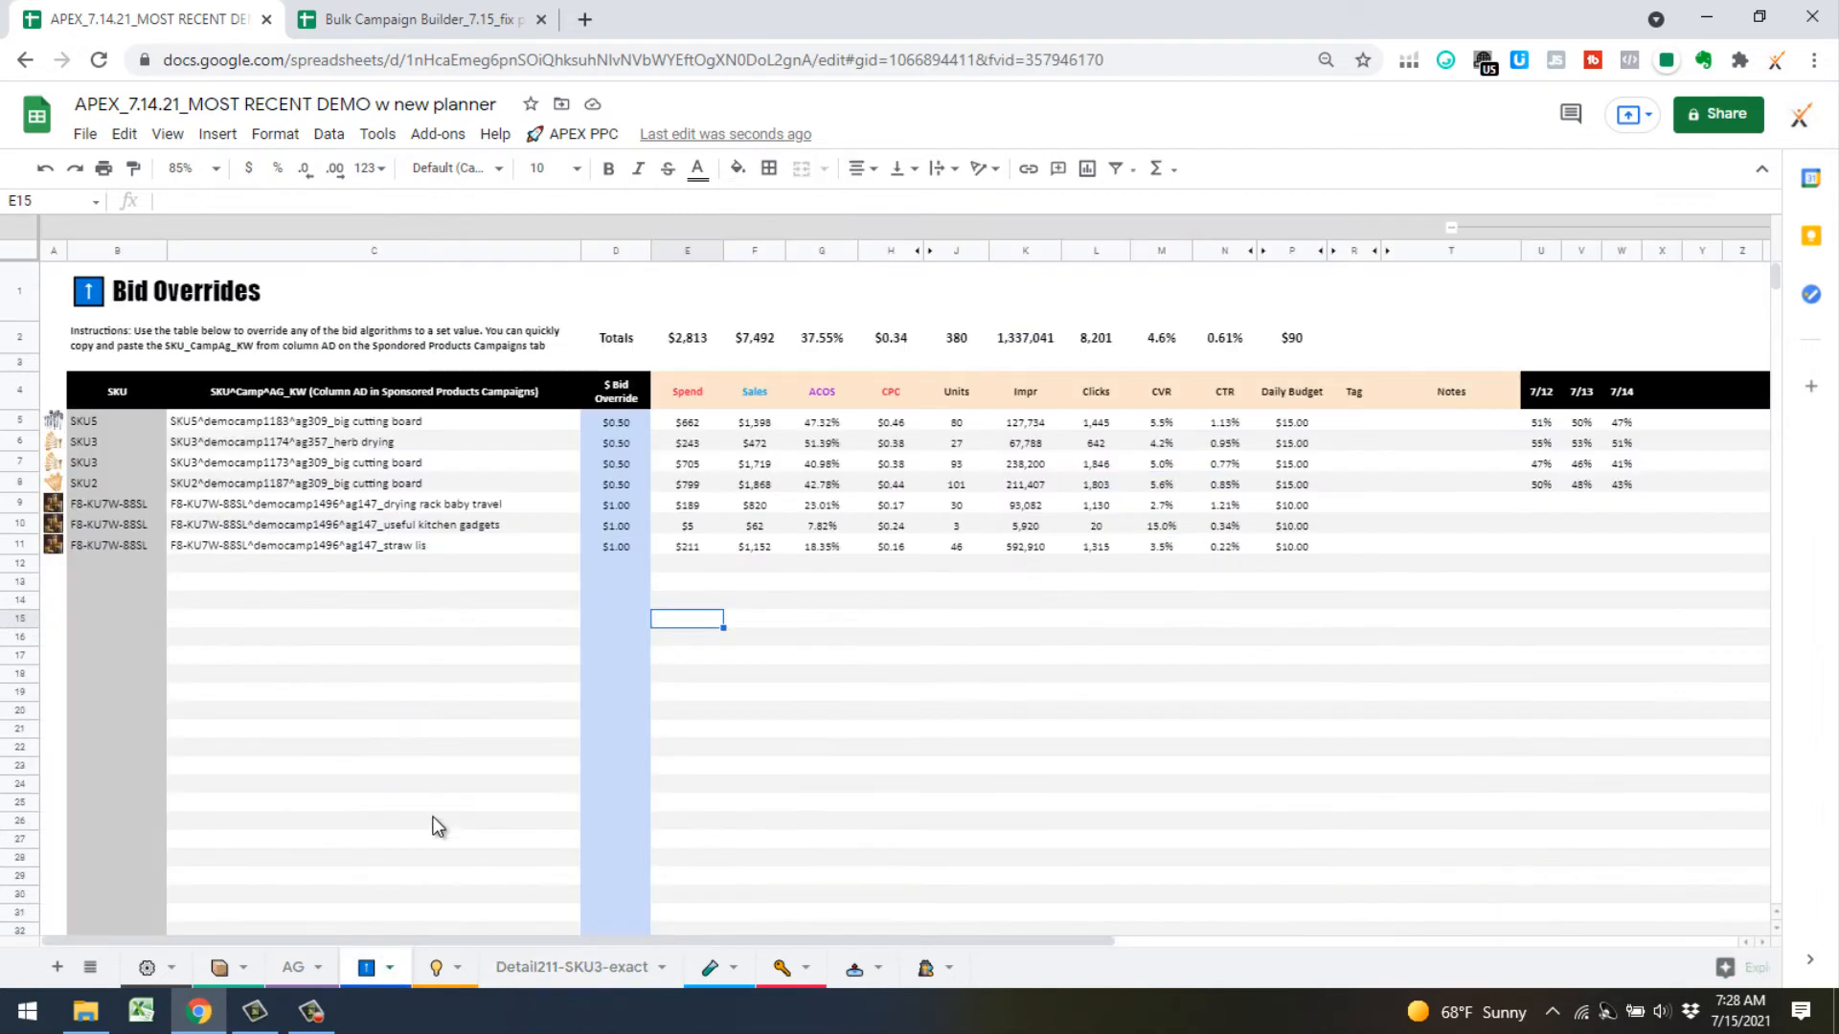
{"action": "left_click", "coordinate": [113, 565]}
{"action": "right_click", "coordinate": [113, 565]}
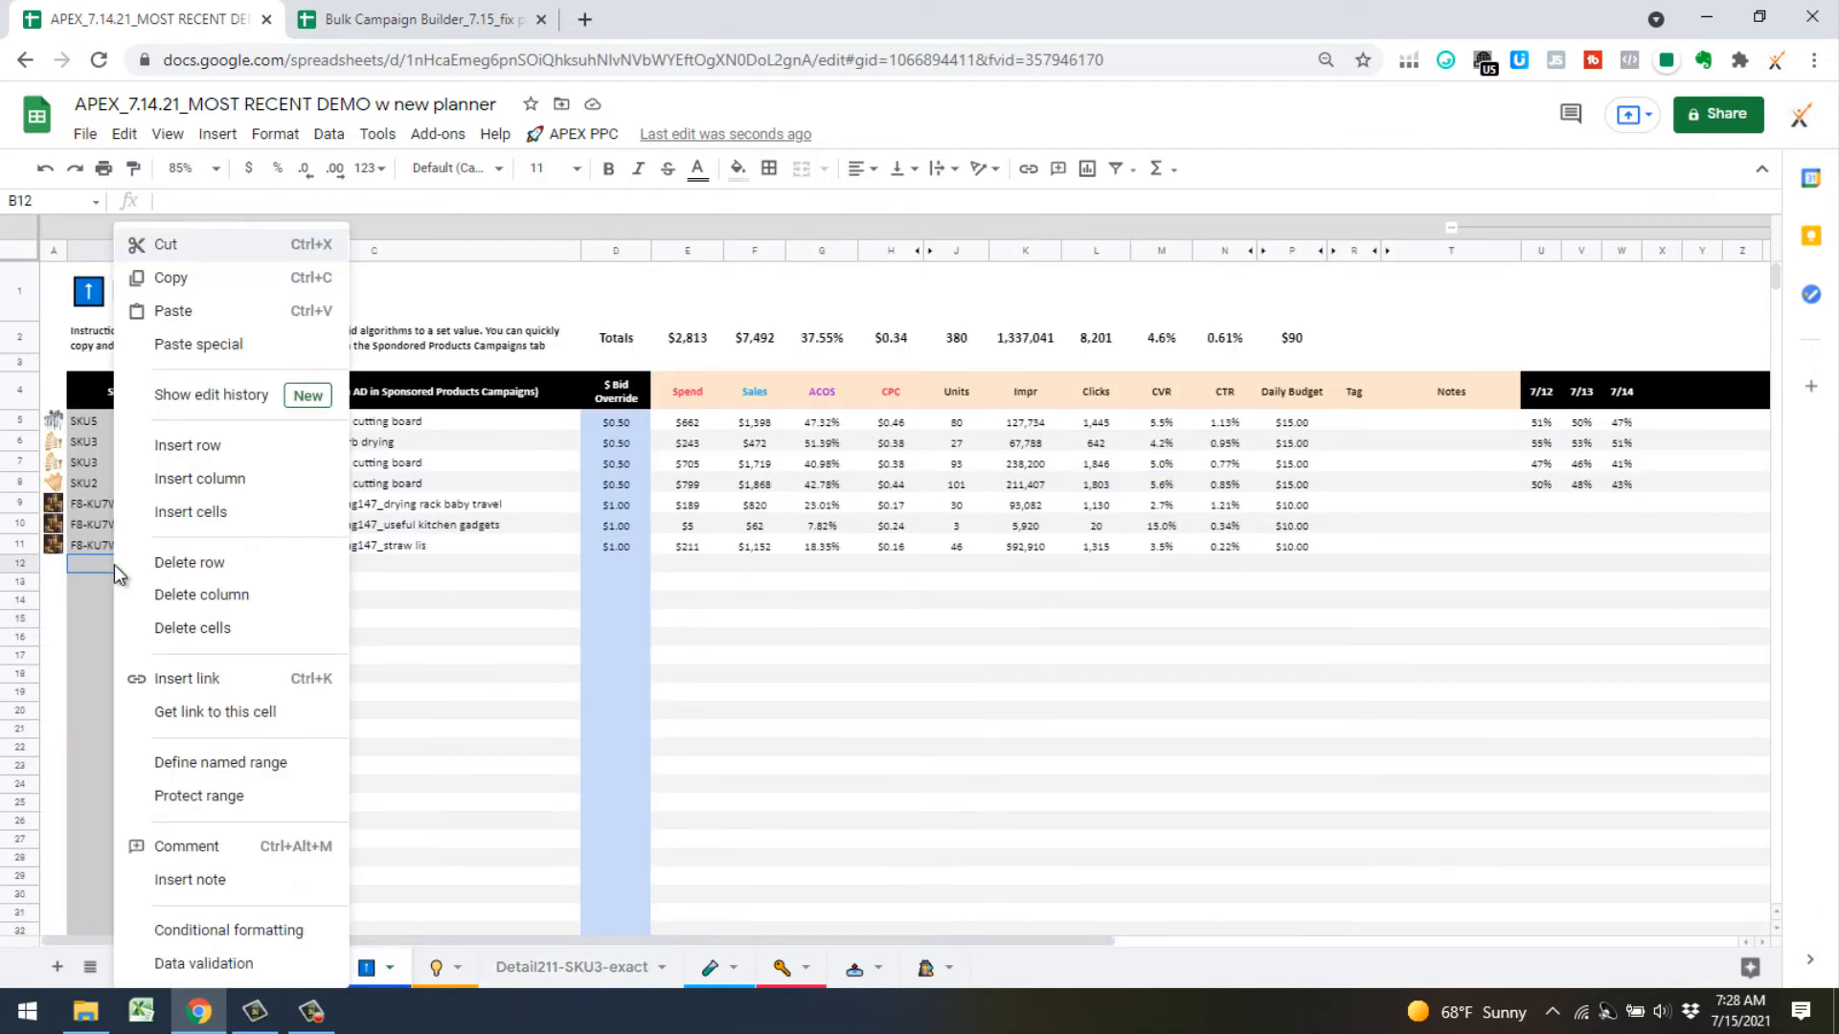
{"action": "mouse_move", "coordinate": [308, 345]}
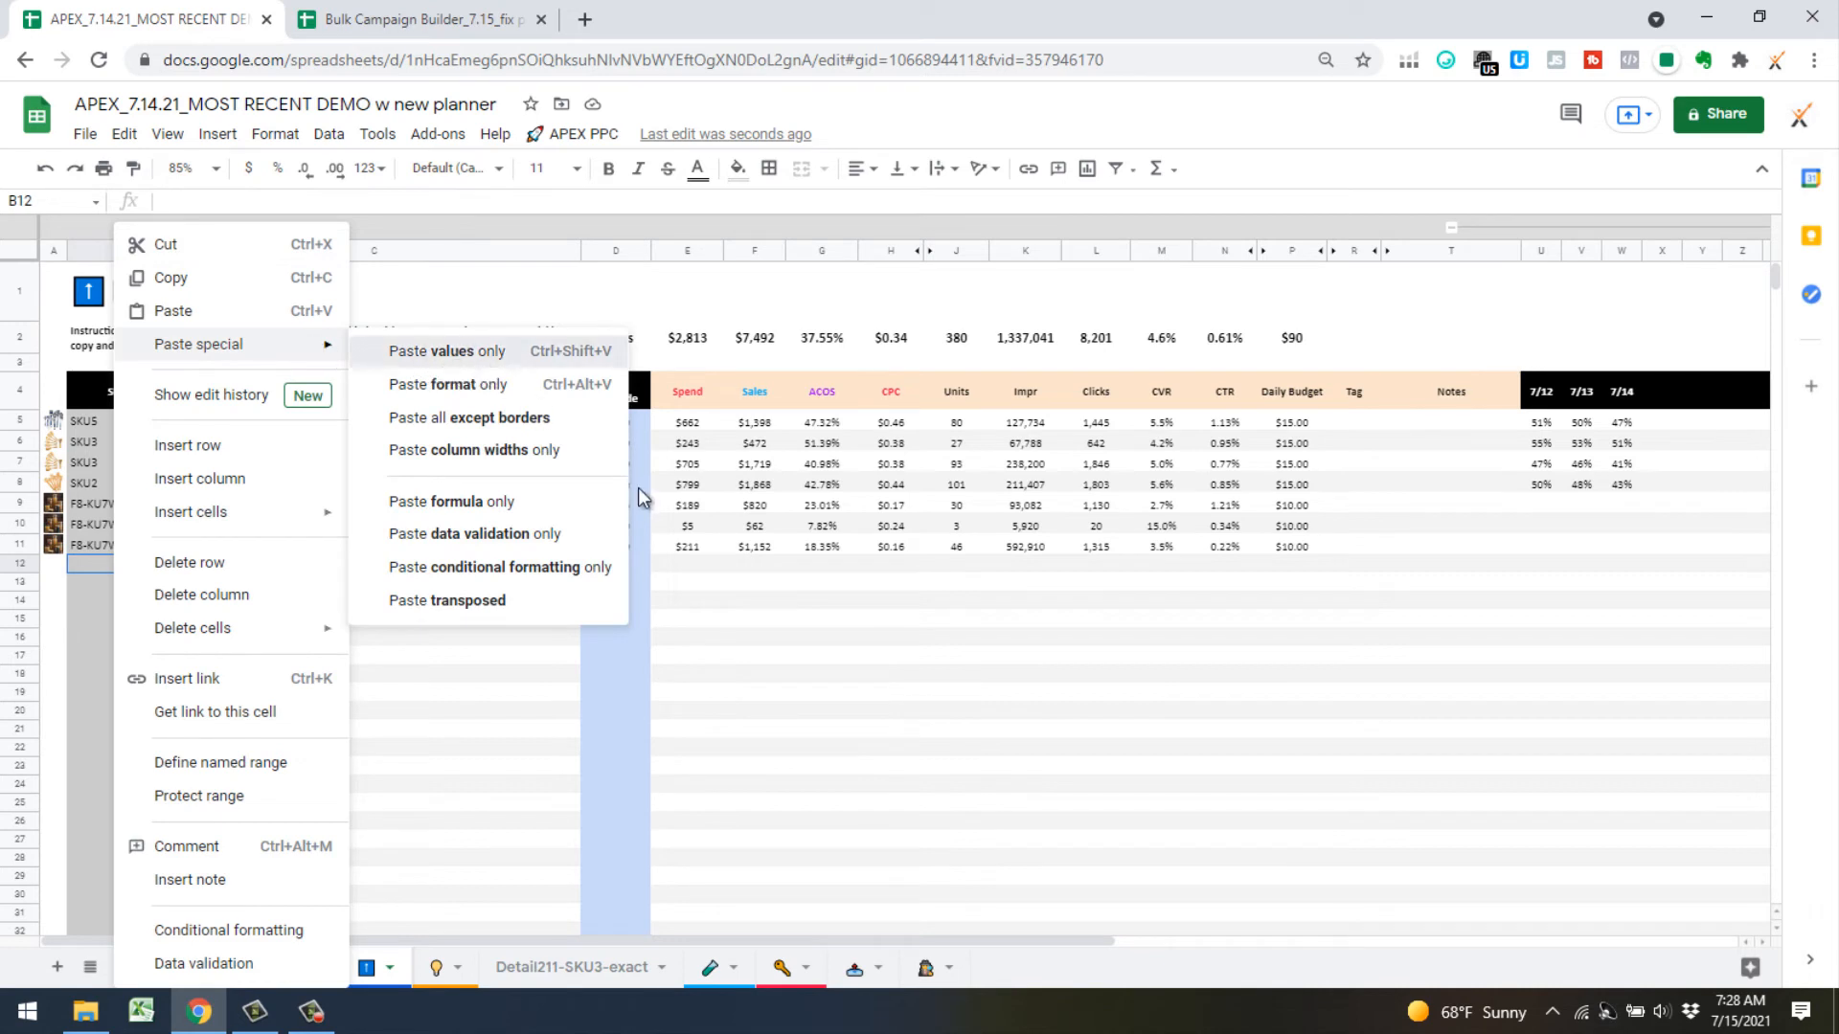
{"action": "left_click", "coordinate": [446, 352]}
Run the Bid Overrides script to fill in performance metrics for the added SKU3 herb drying and big cutting board rows
{"action": "left_click", "coordinate": [613, 565]}
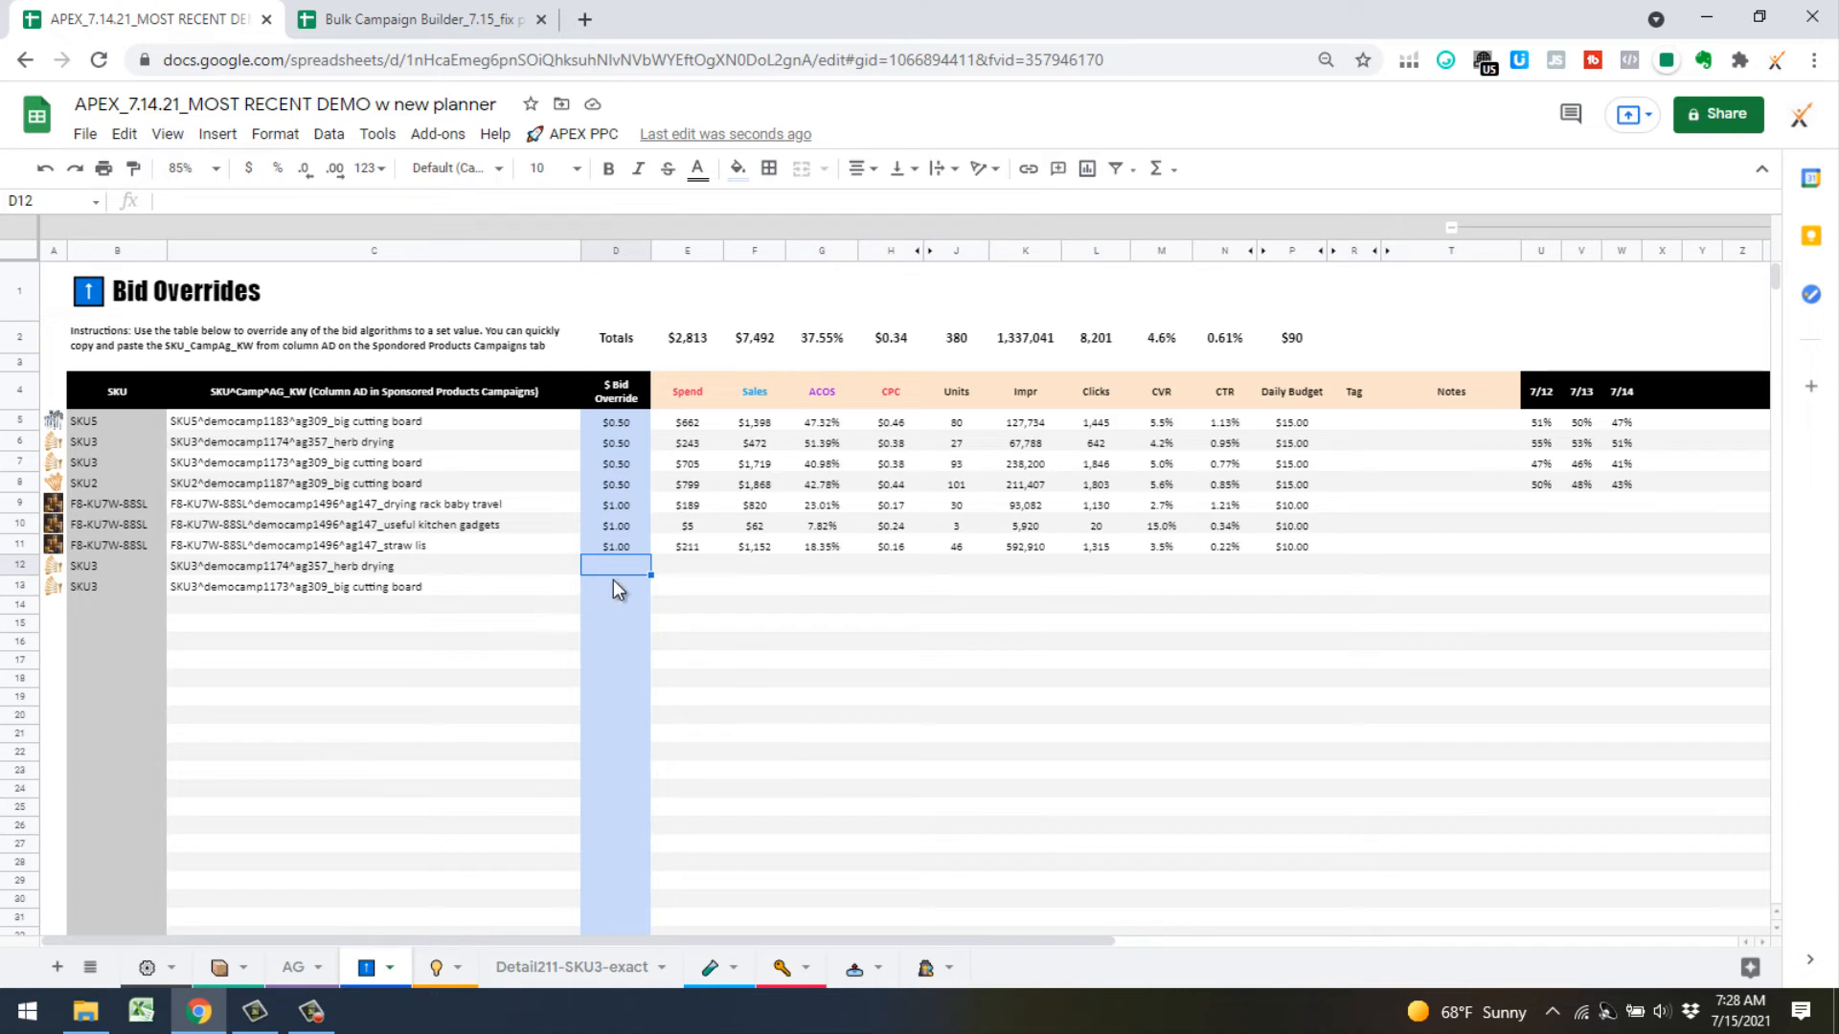
{"action": "left_click", "coordinate": [565, 134]}
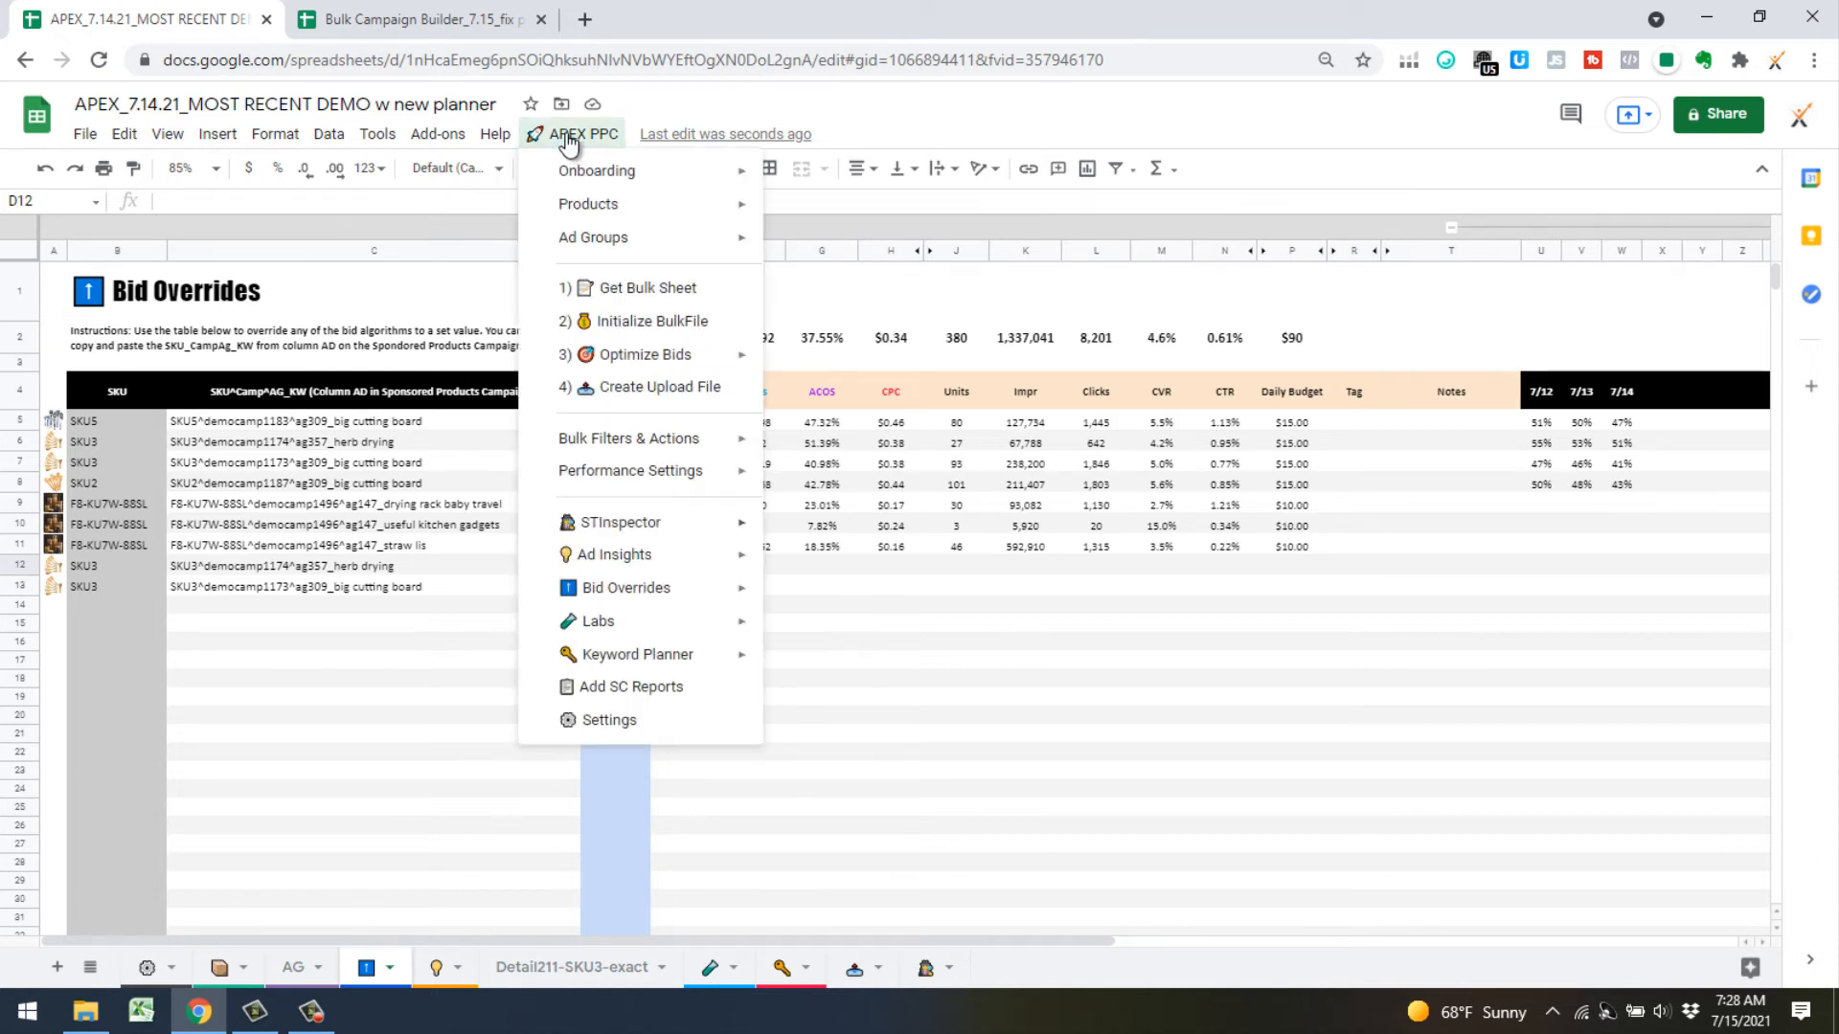
{"action": "mouse_move", "coordinate": [720, 591]}
{"action": "left_click", "coordinate": [843, 595]}
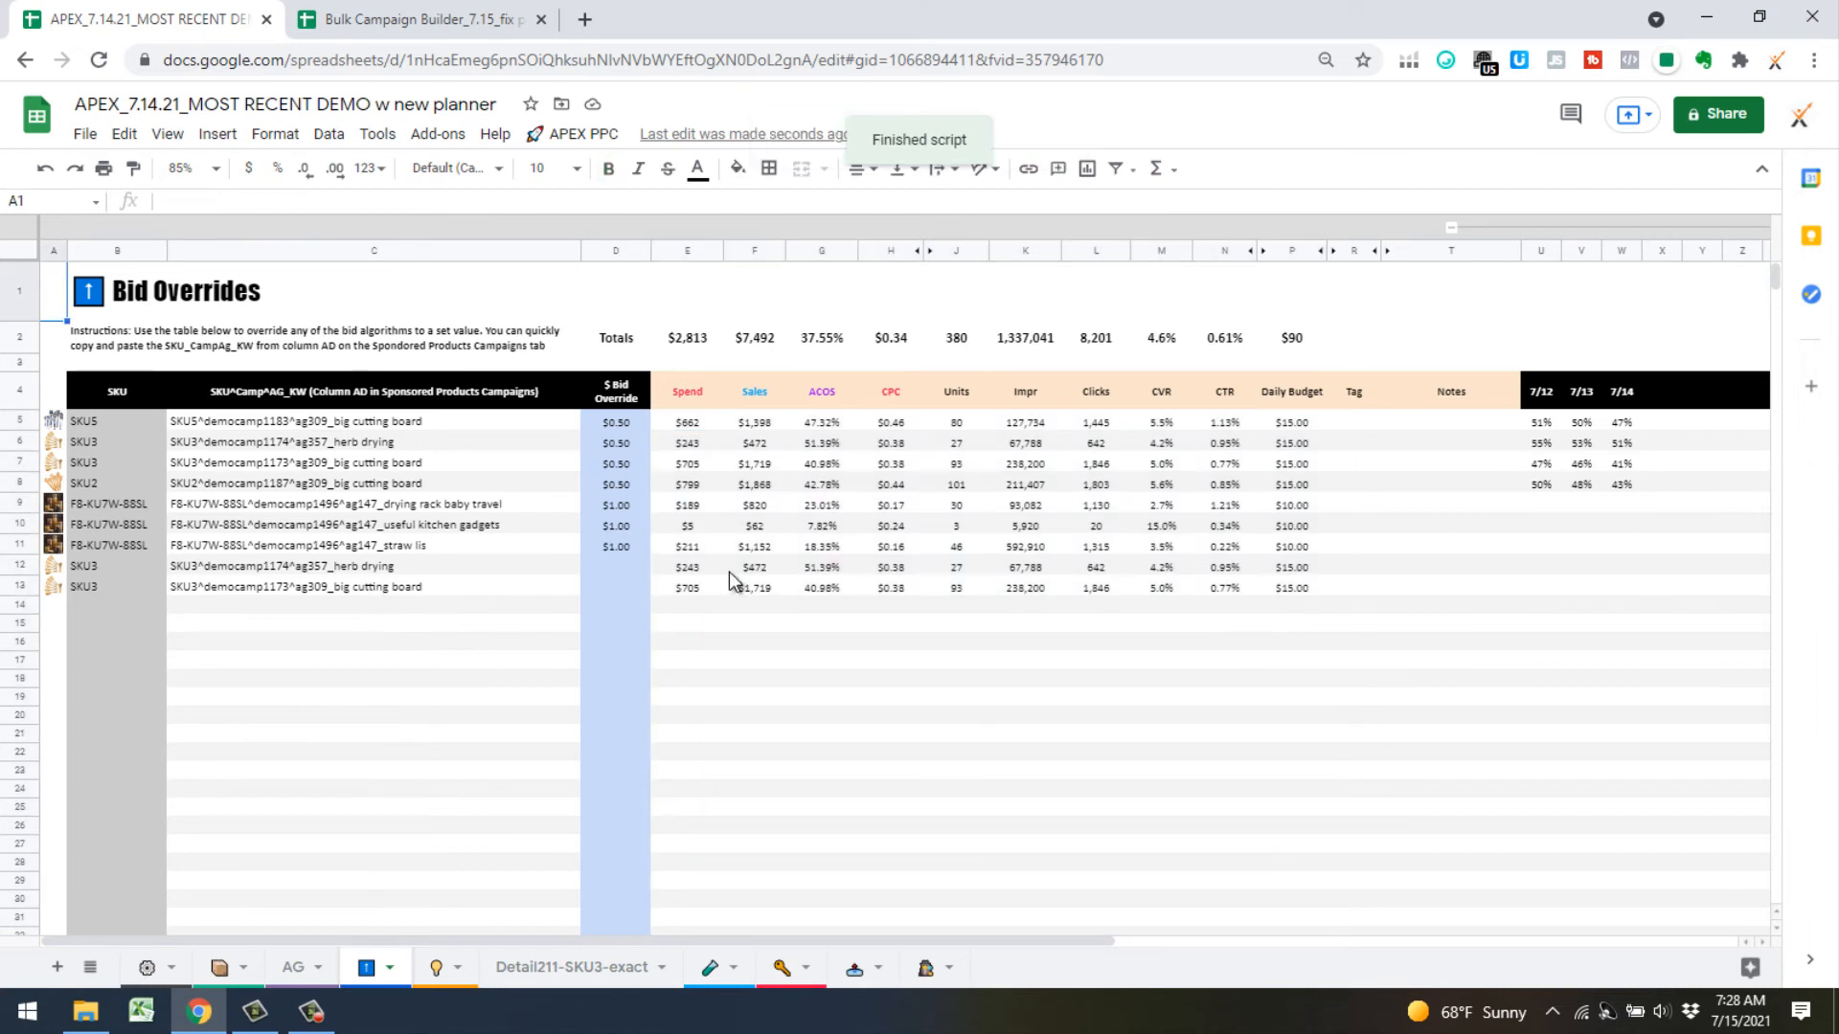
Set the bid overrides for the added SKU3 herb drying and big cutting board rows to $0.60 in D12:D13
{"action": "left_click", "coordinate": [636, 571]}
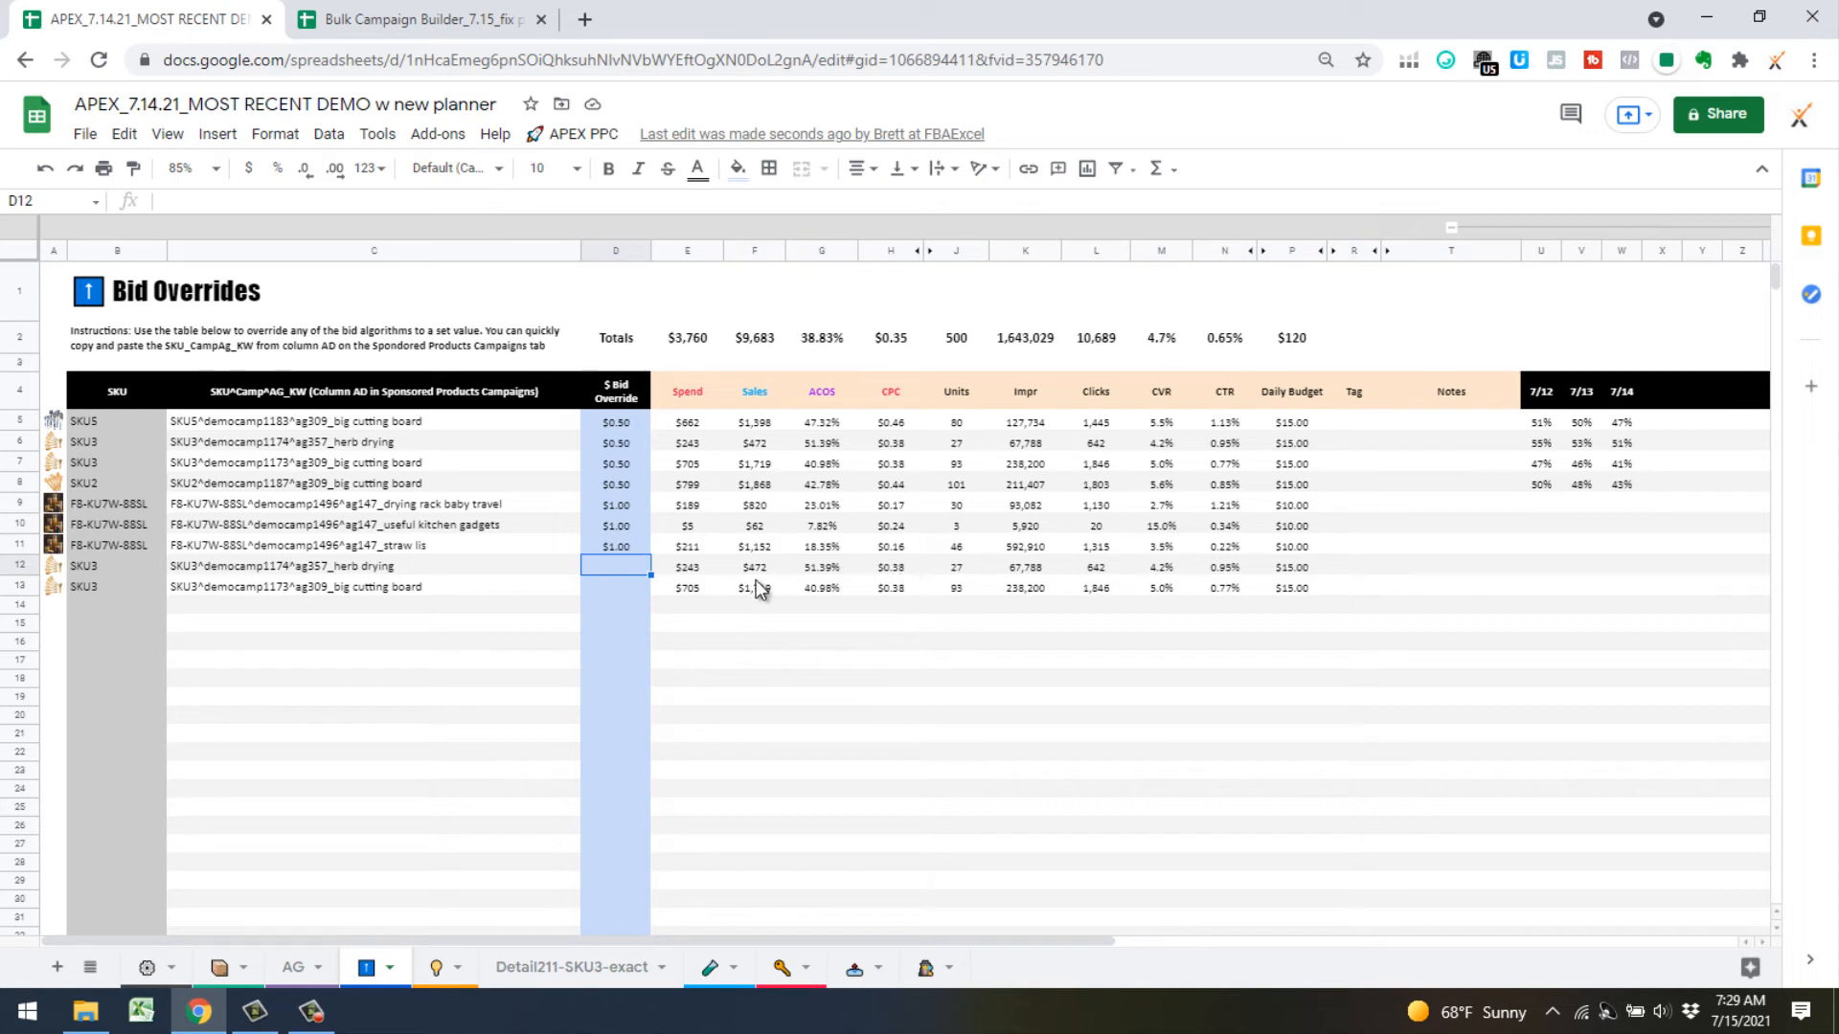
{"action": "type", "text": ".60"}
{"action": "key", "text": "Return"}
{"action": "type", "text": ".60"}
{"action": "key", "text": "Return"}
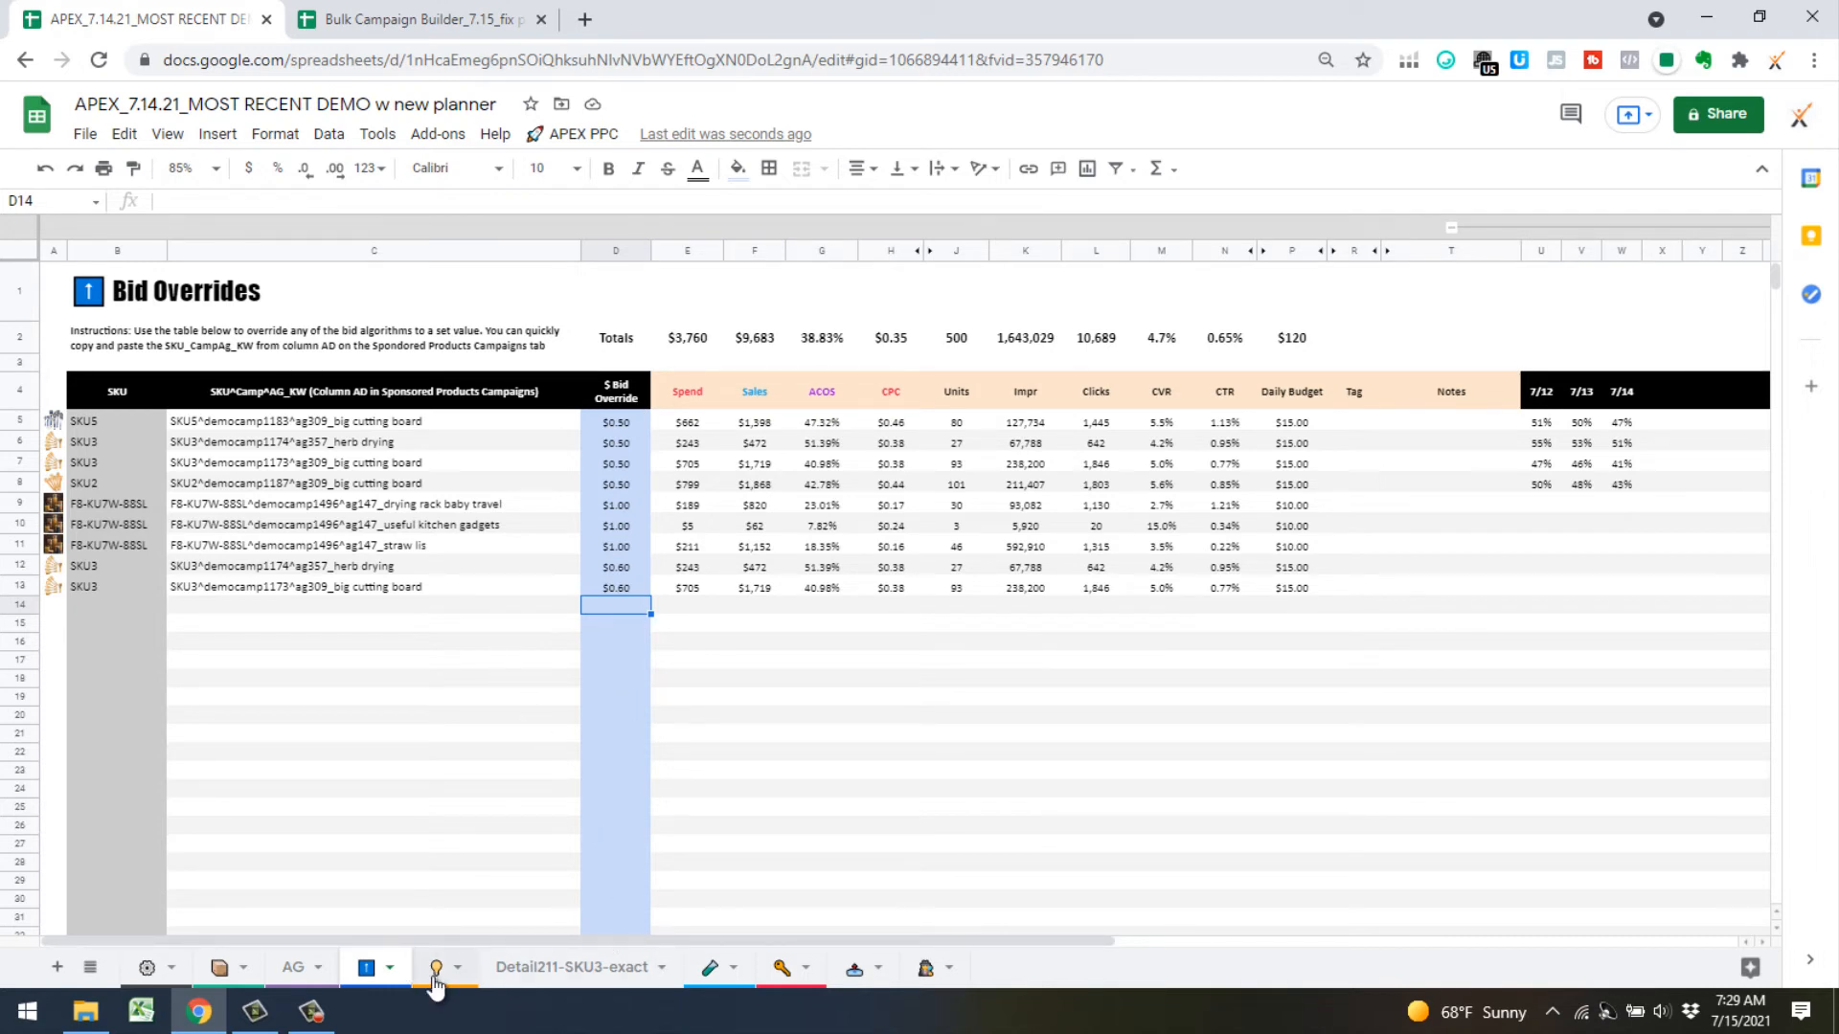
Review the Ad Insights pivot tables and expand the drying rack baby travel entry in the Keyword Planner's Top Performers
{"action": "left_click", "coordinate": [442, 981]}
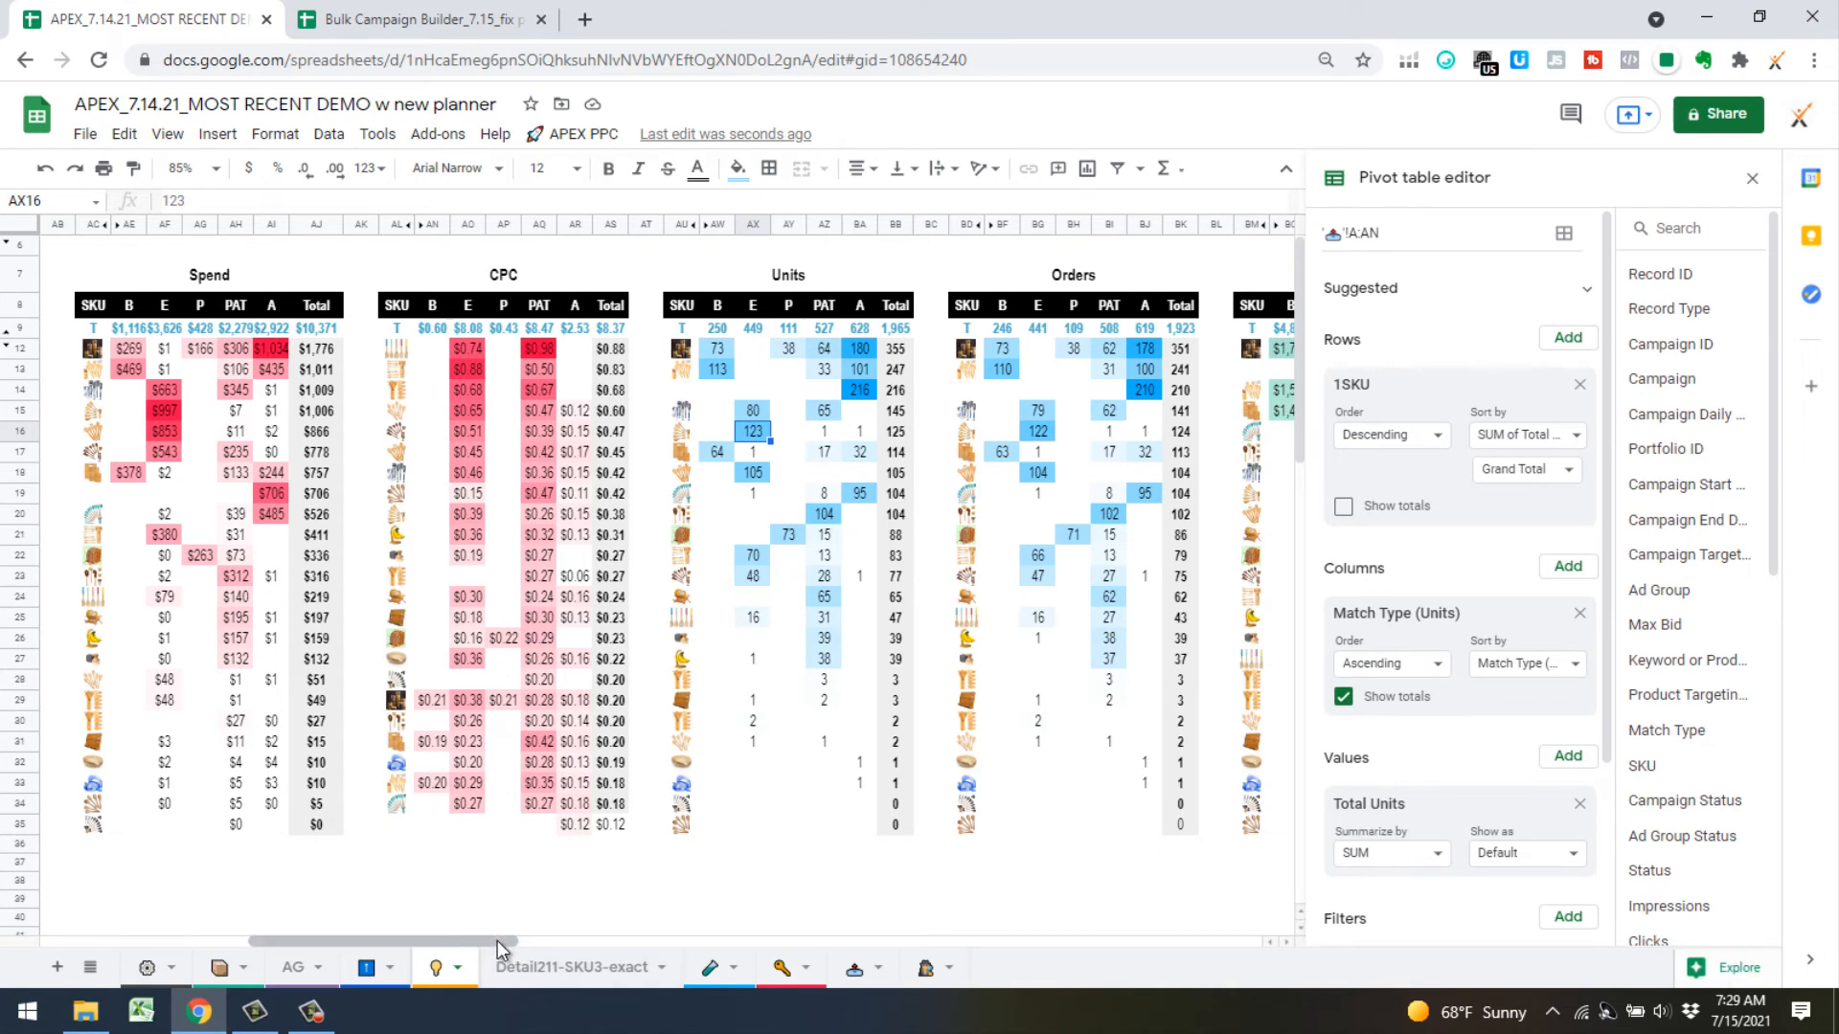
{"action": "left_click_drag", "start_coordinate": [497, 941], "coordinate": [842, 605]}
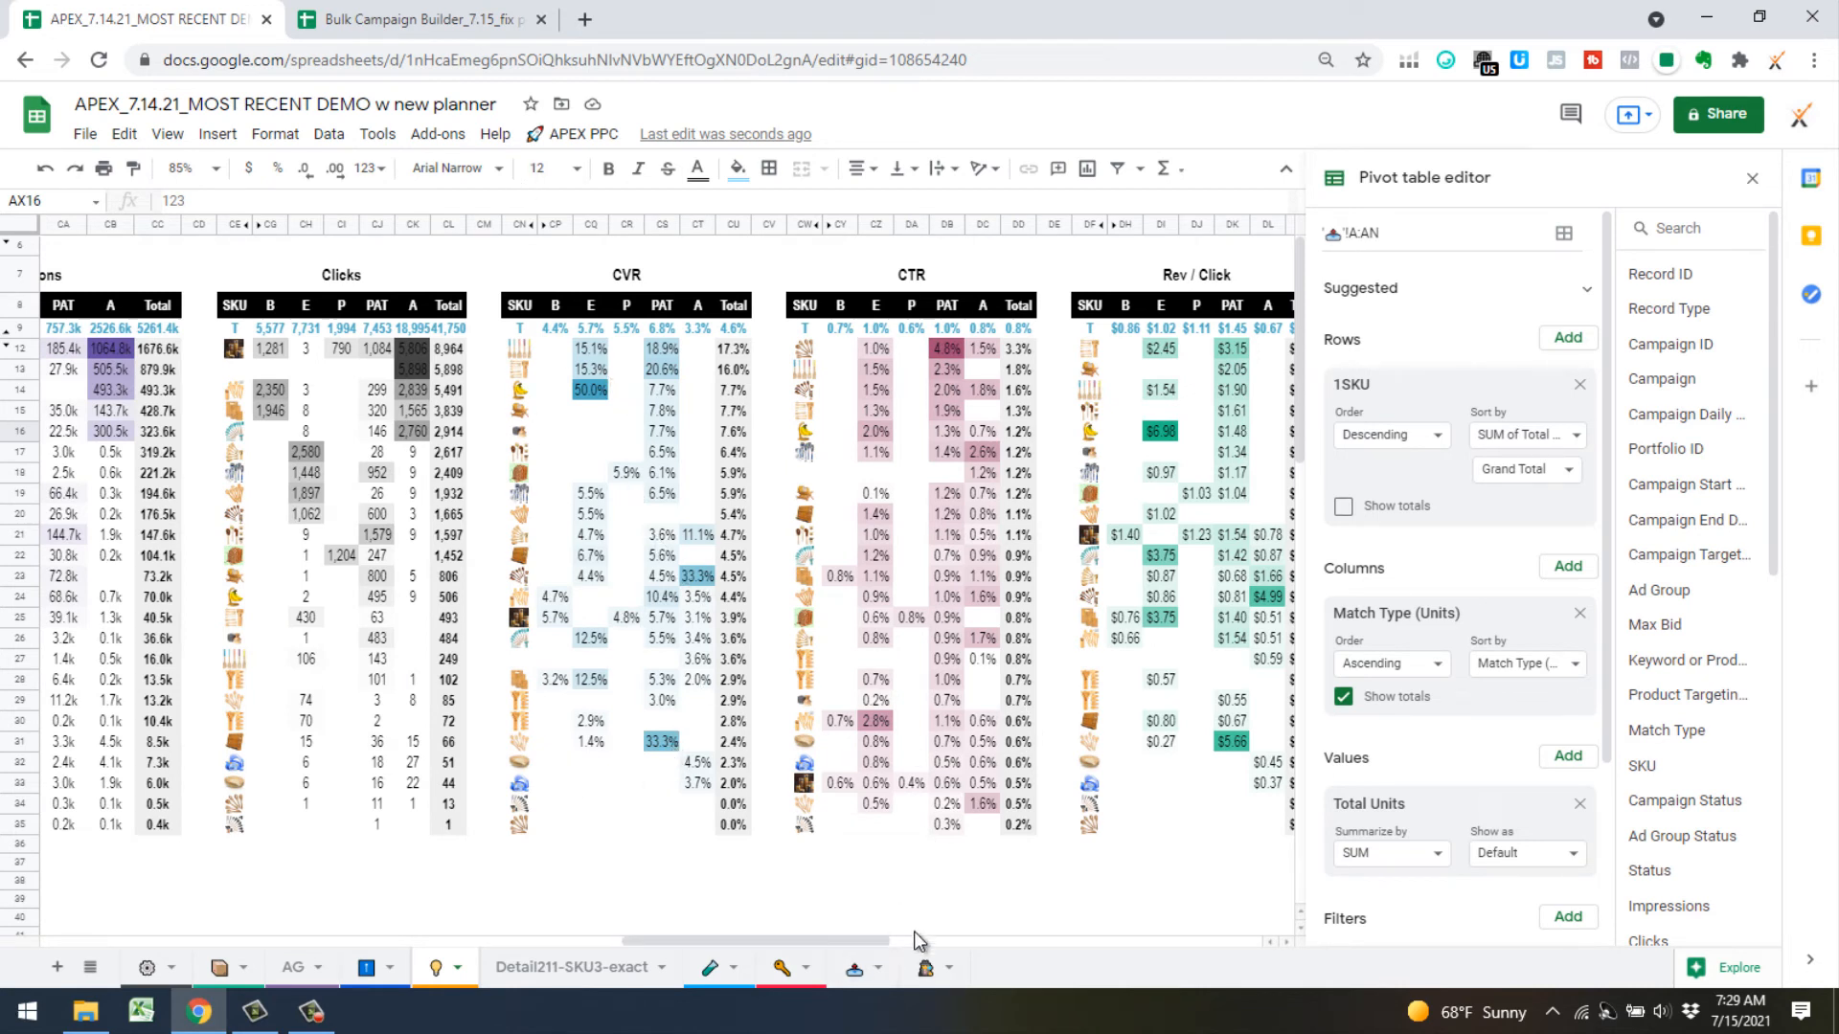
{"action": "left_click", "coordinate": [784, 968]}
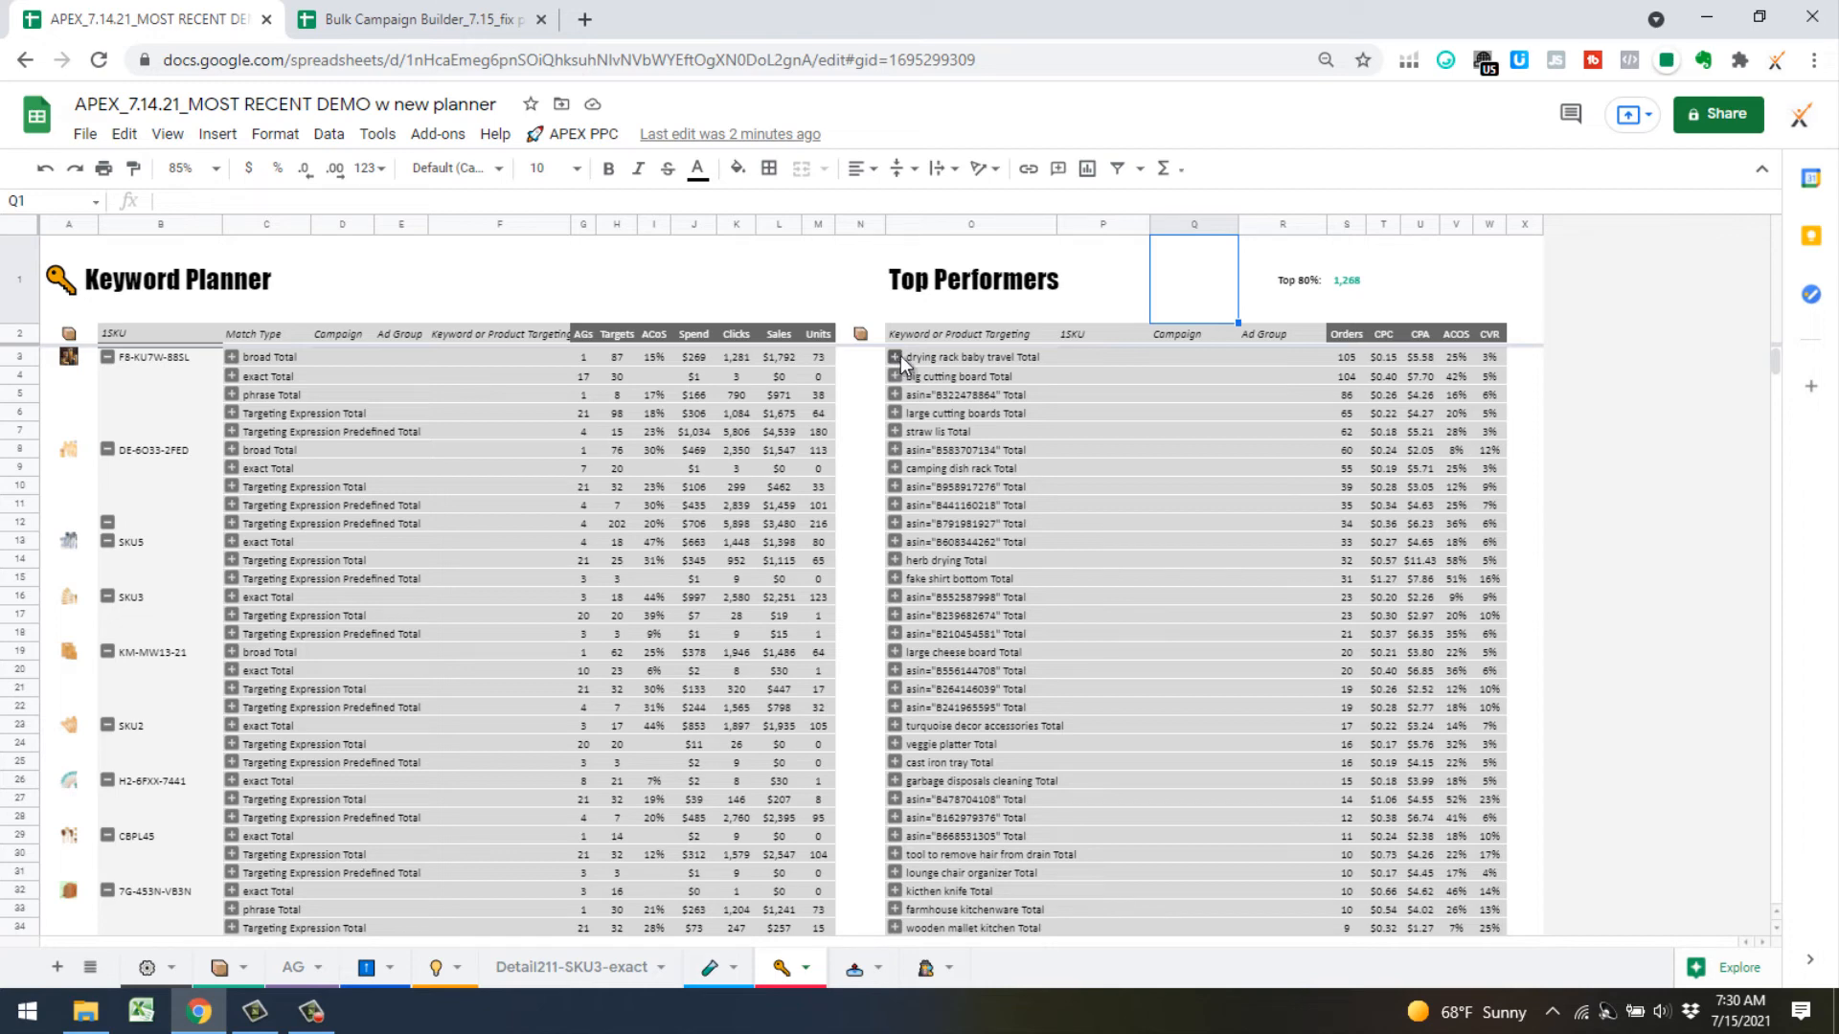
{"action": "left_click", "coordinate": [978, 363]}
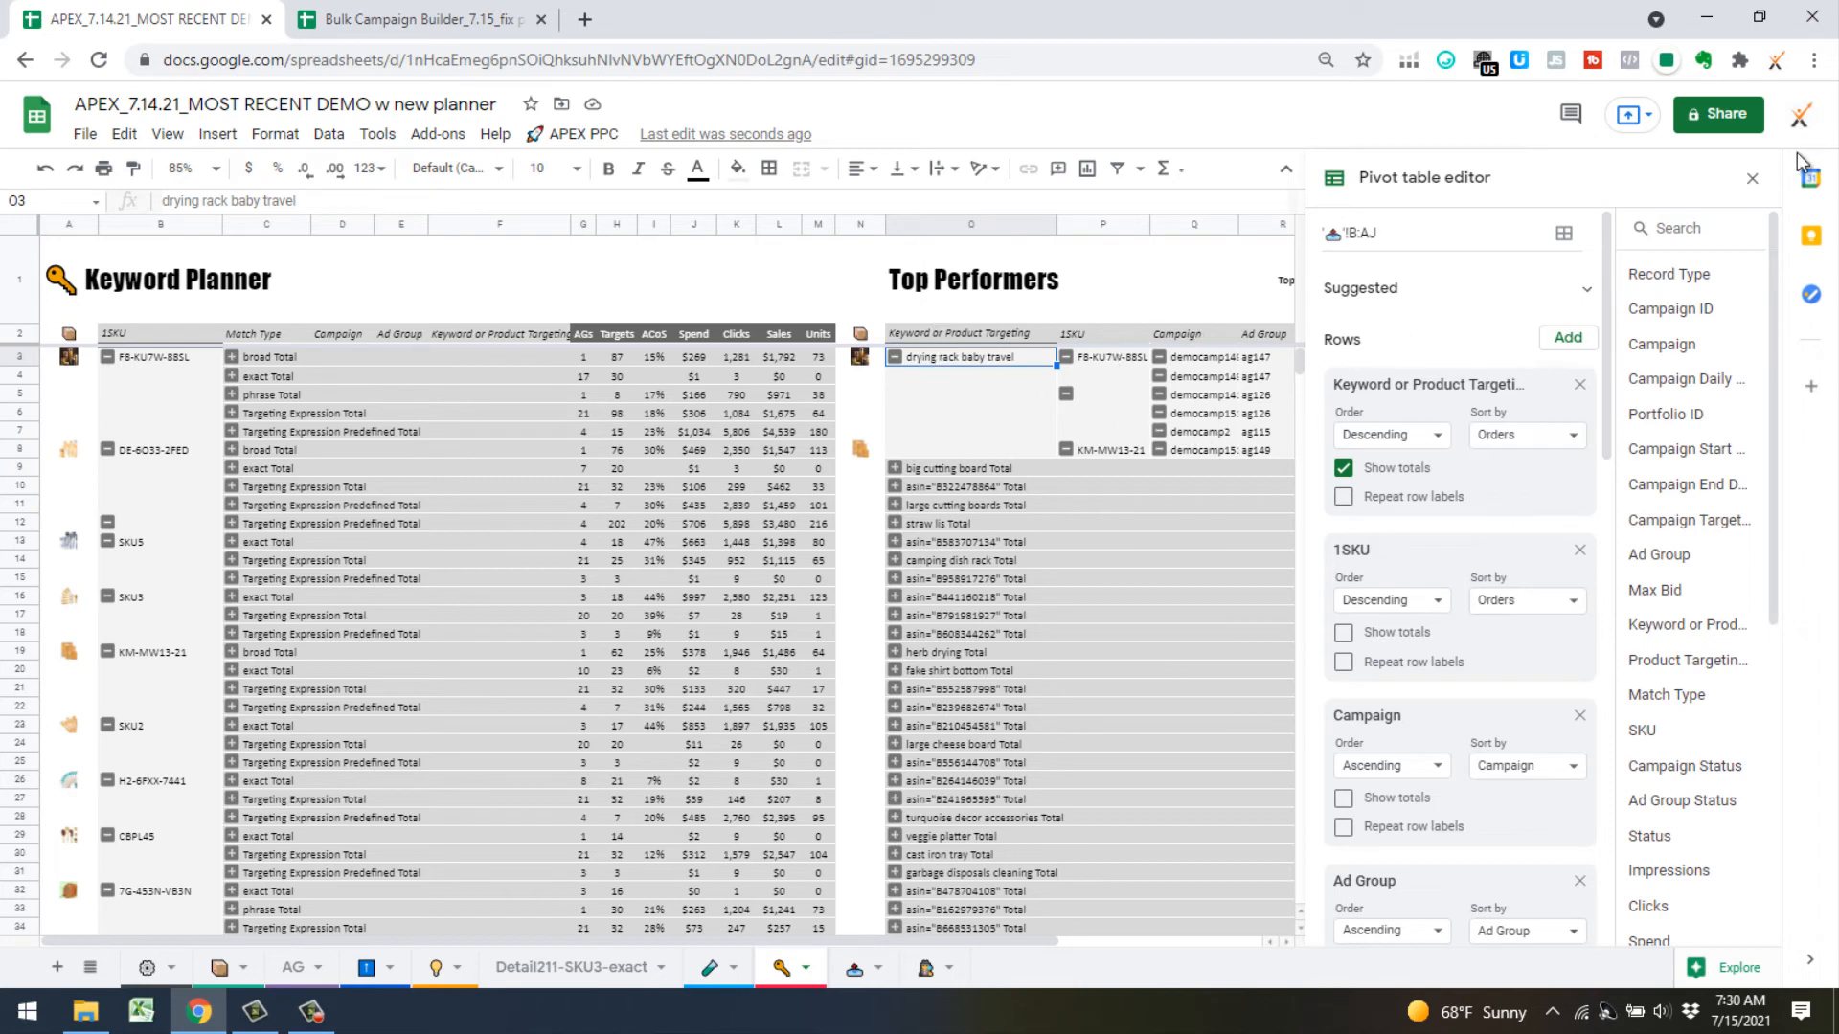
{"action": "left_click", "coordinate": [1178, 294]}
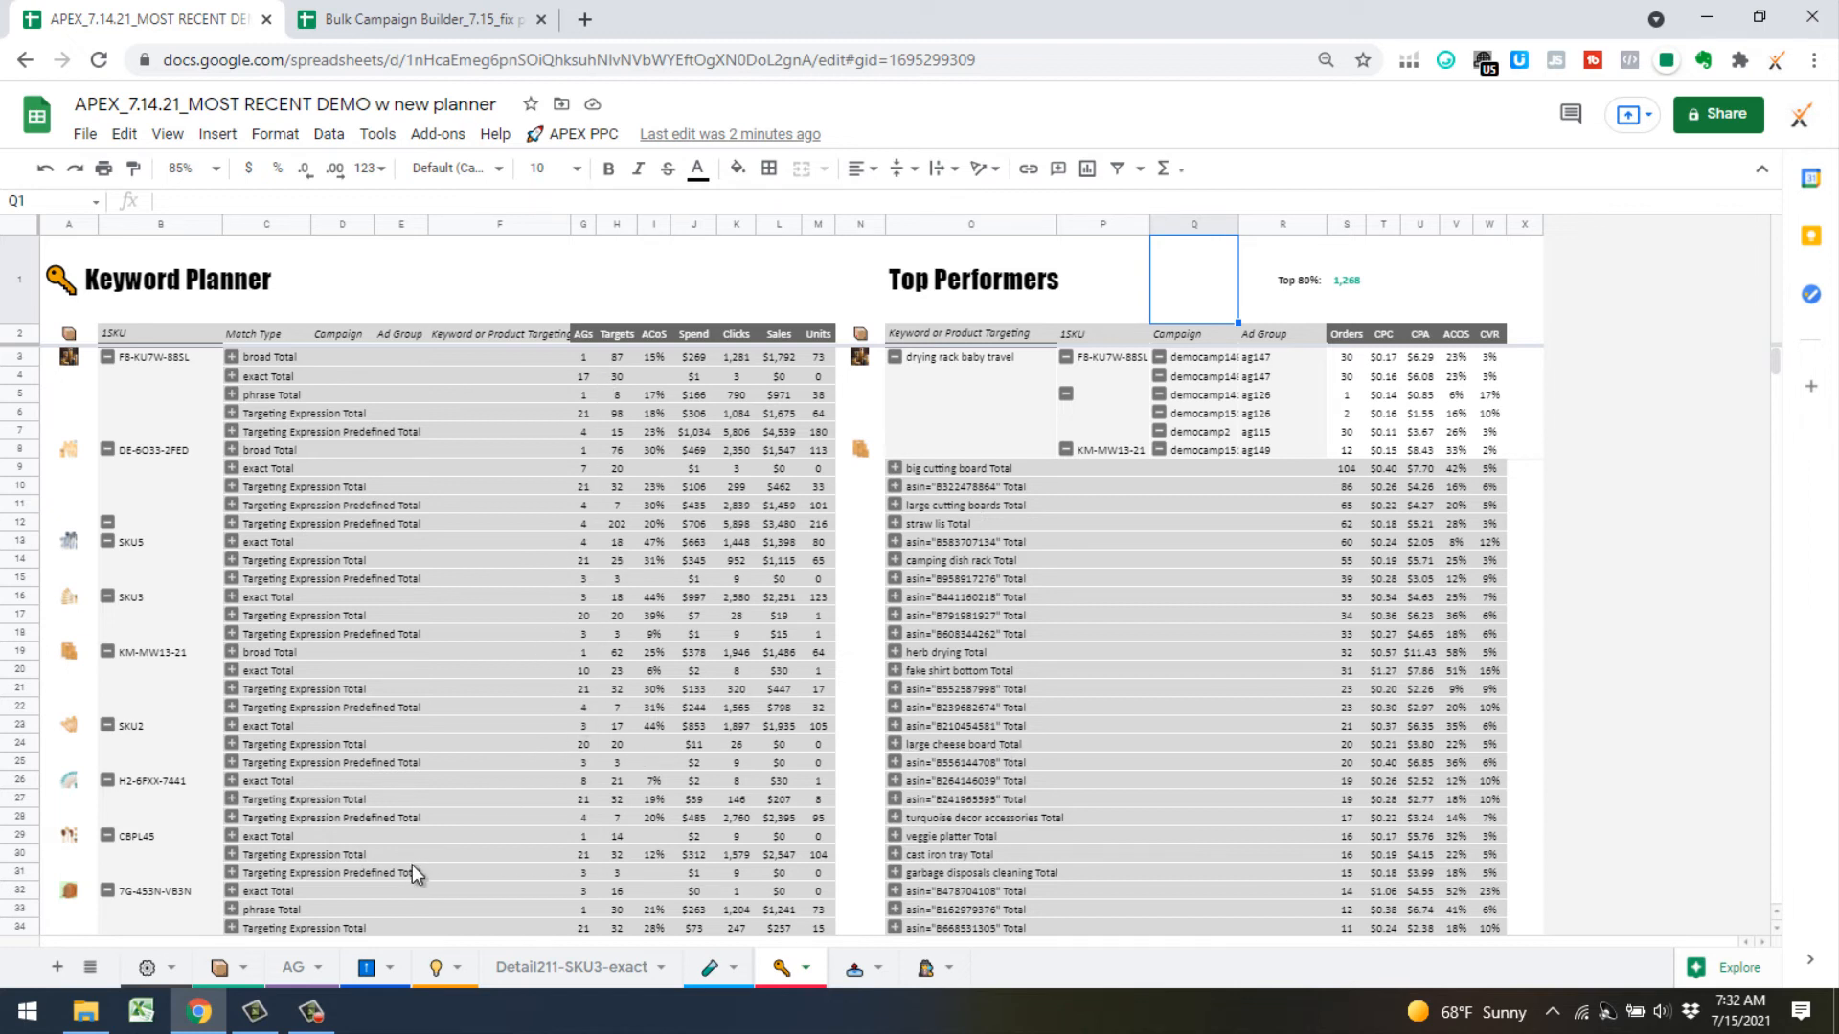
Check the Ad Insights options for syncing and displaying the weekly metrics beside the Override Report
{"action": "left_click", "coordinate": [368, 970]}
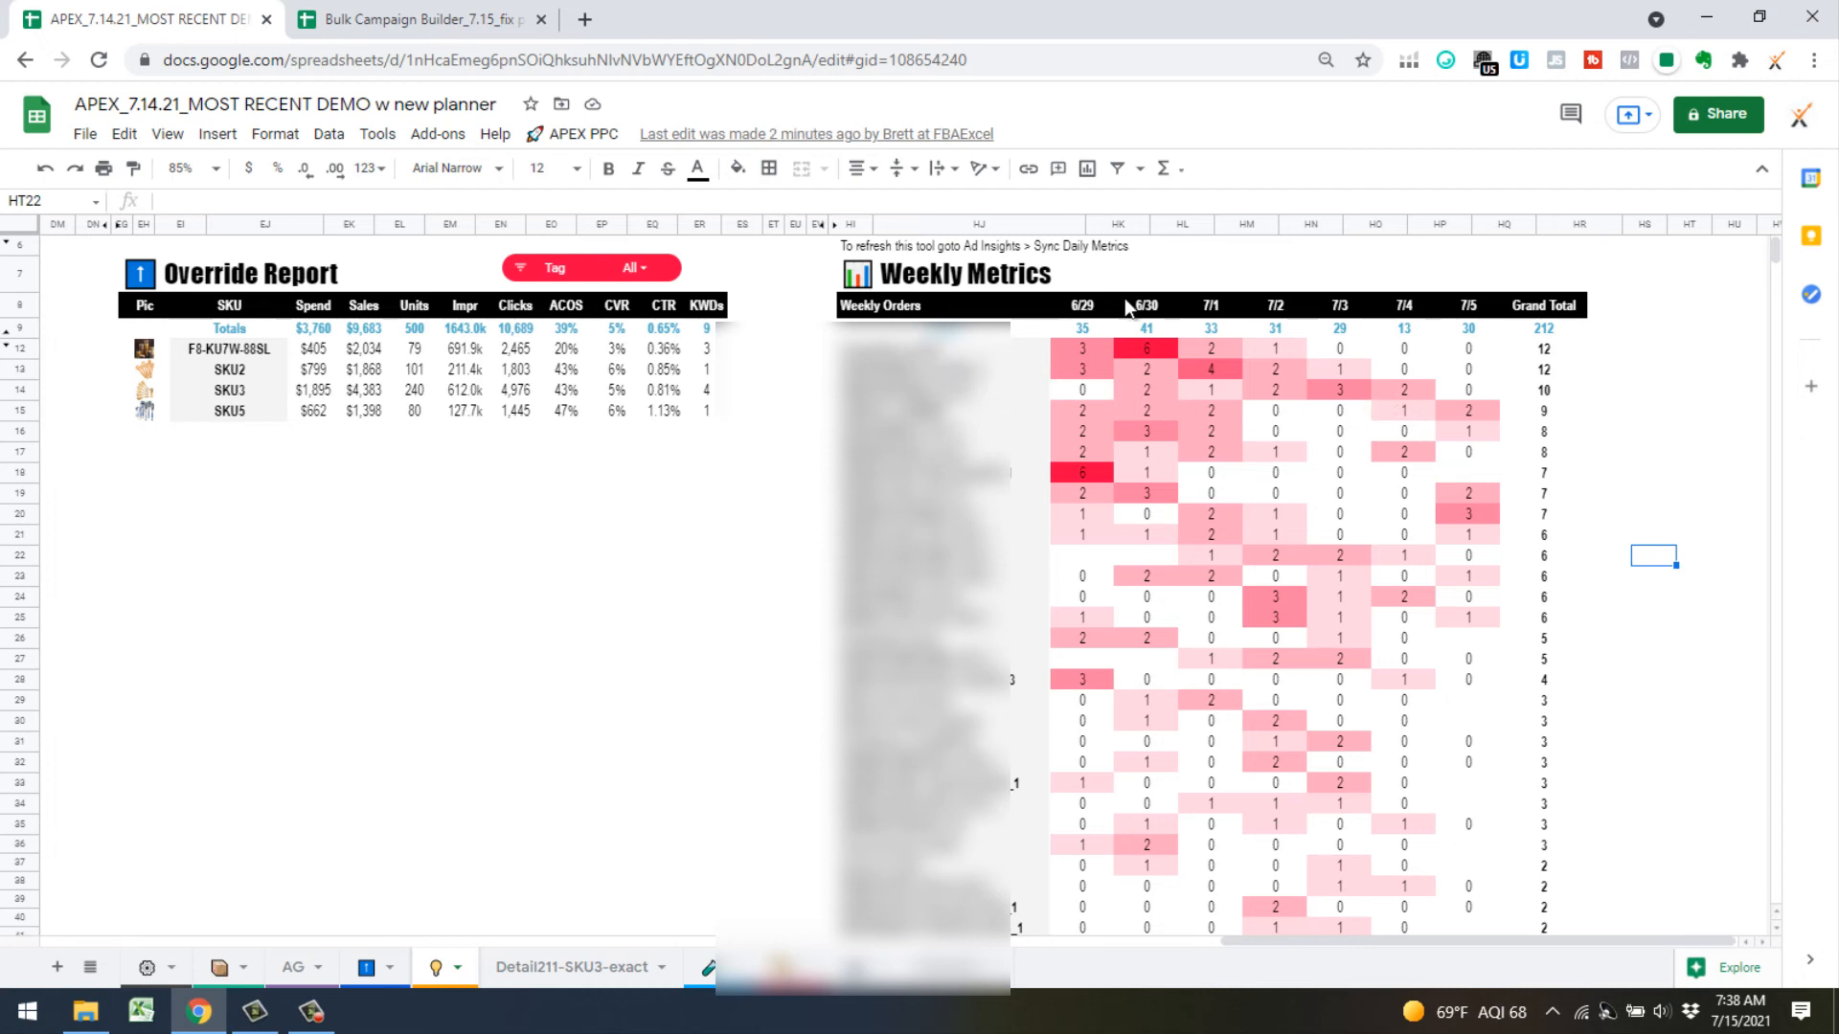
{"action": "left_click", "coordinate": [555, 134]}
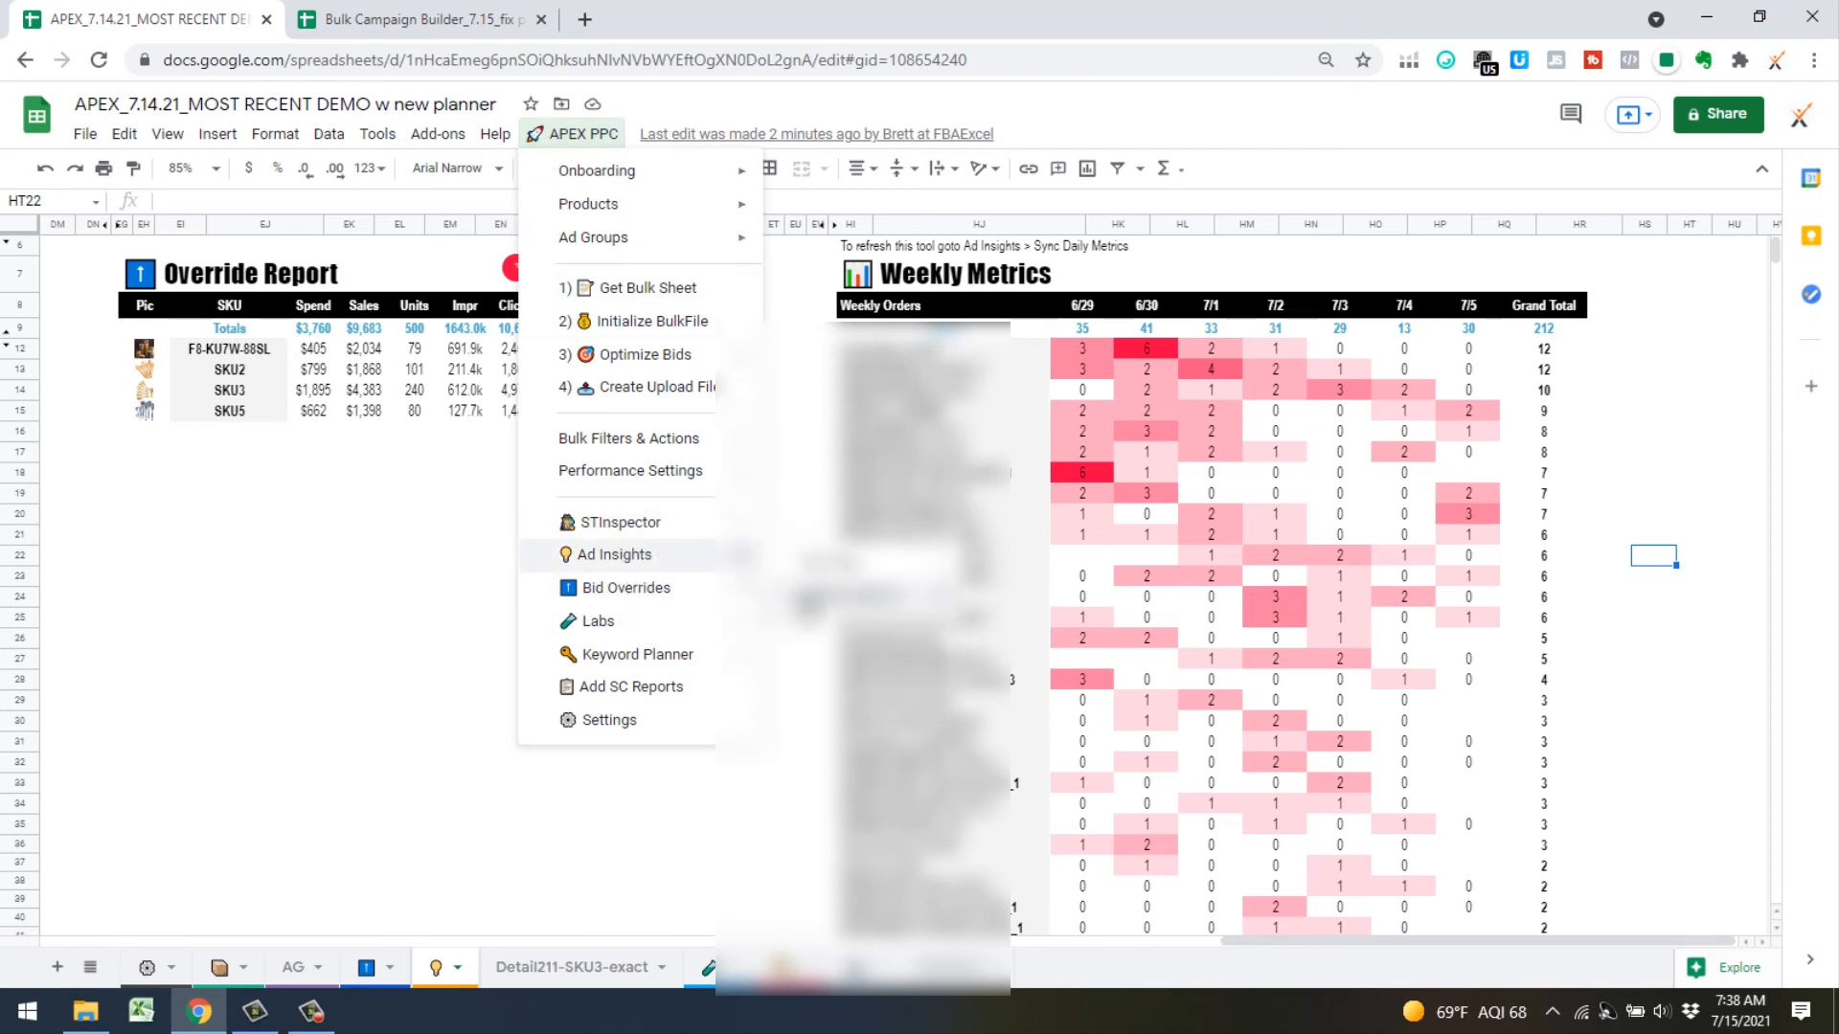
{"action": "mouse_move", "coordinate": [642, 560]}
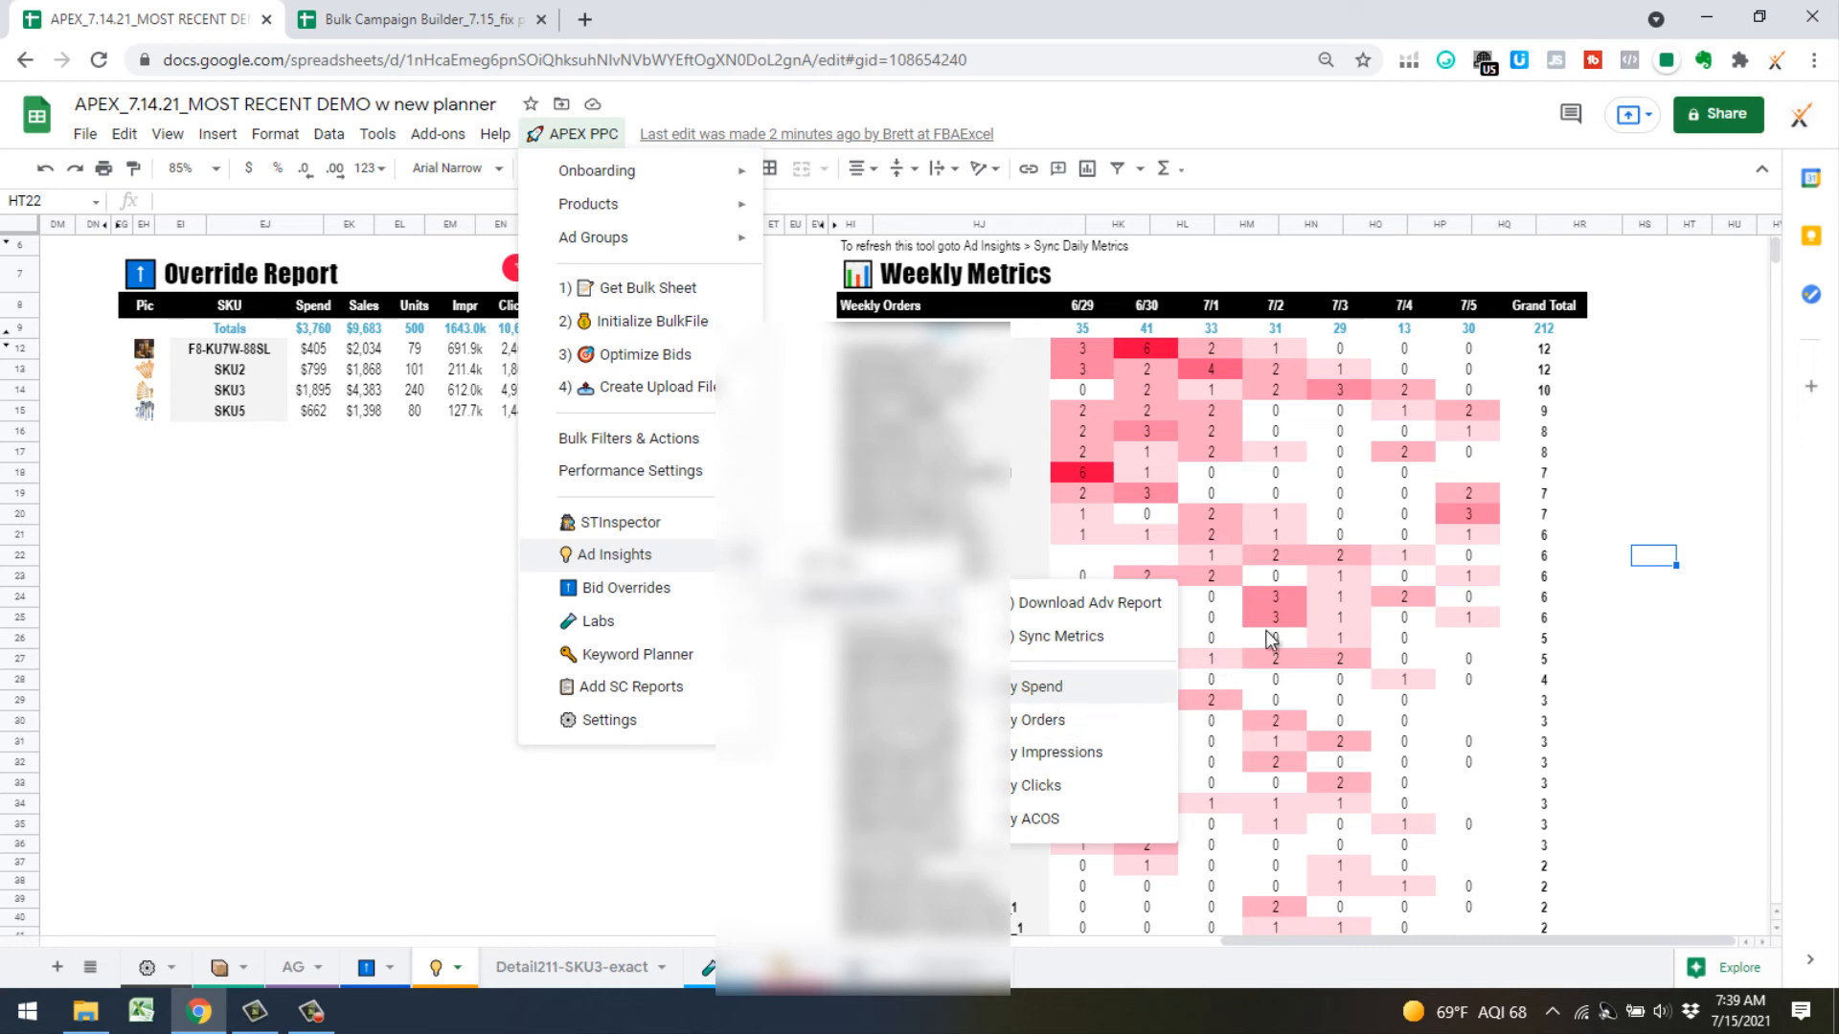
{"action": "left_click", "coordinate": [1643, 395]}
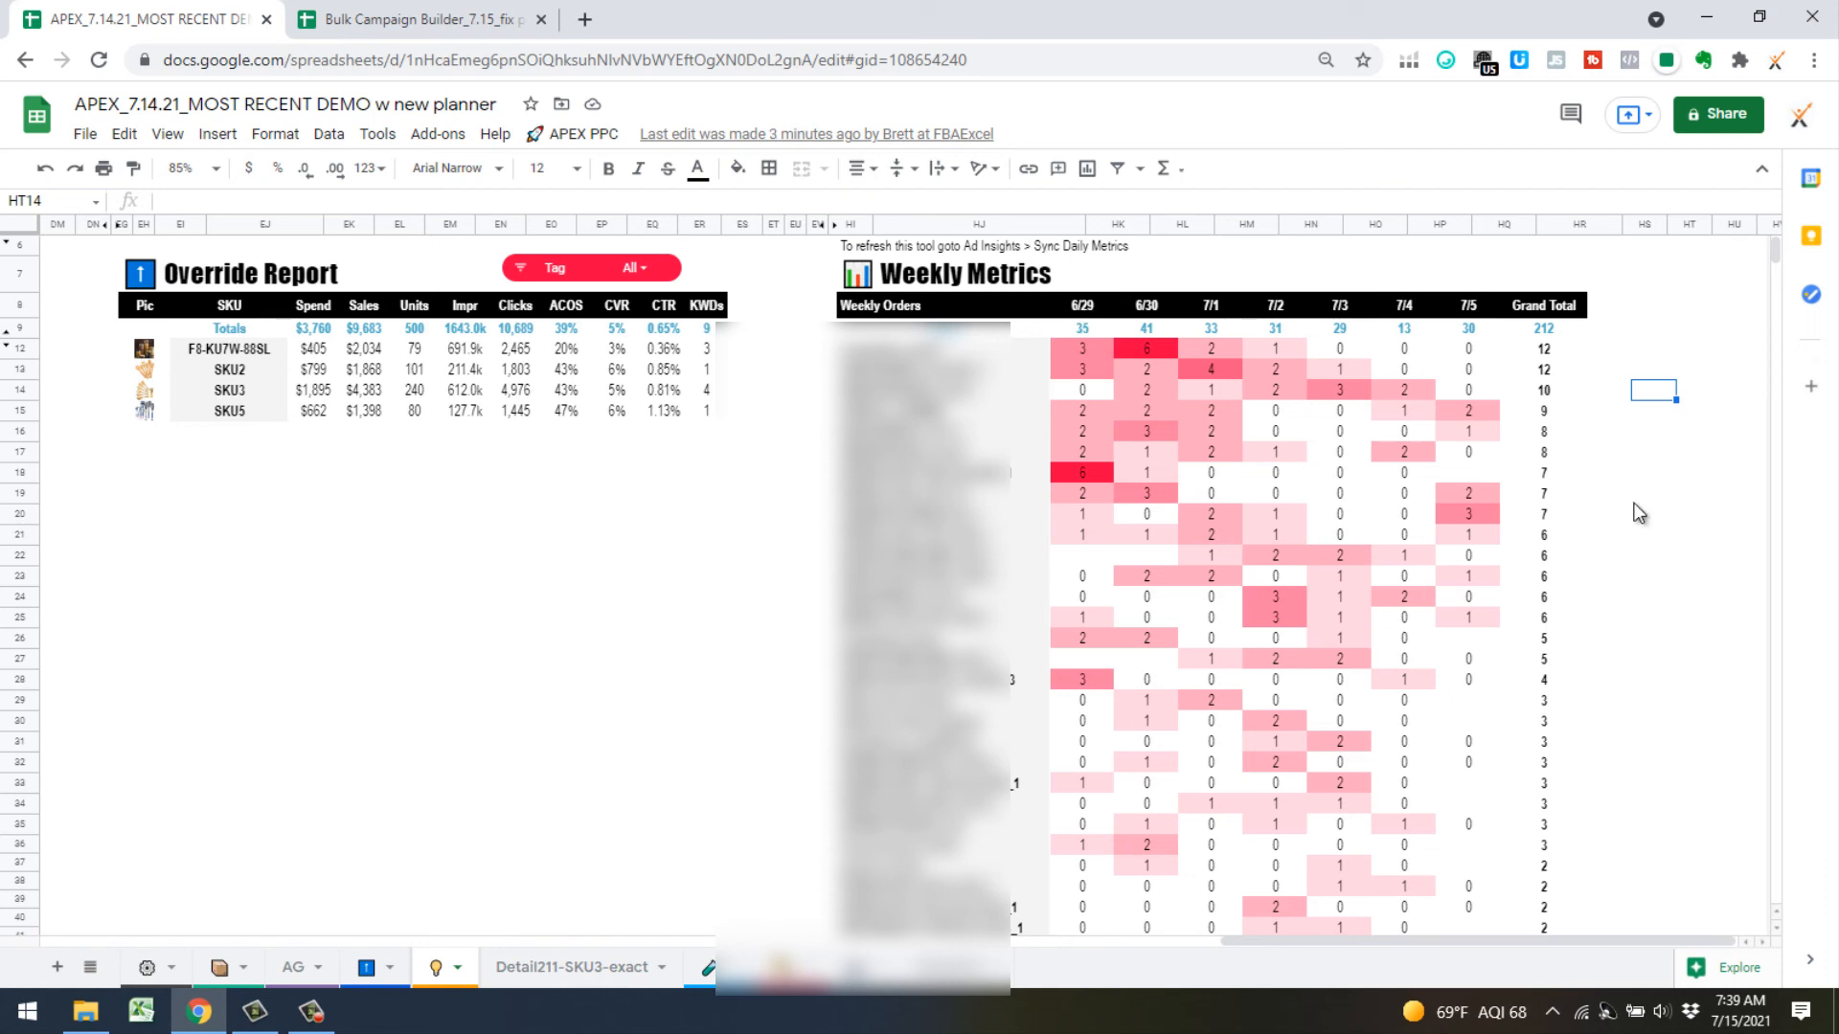
Read the Biweekly Optimization note in Keep, return to the Bid Overrides sheet and close the notes
{"action": "left_click", "coordinate": [1810, 236]}
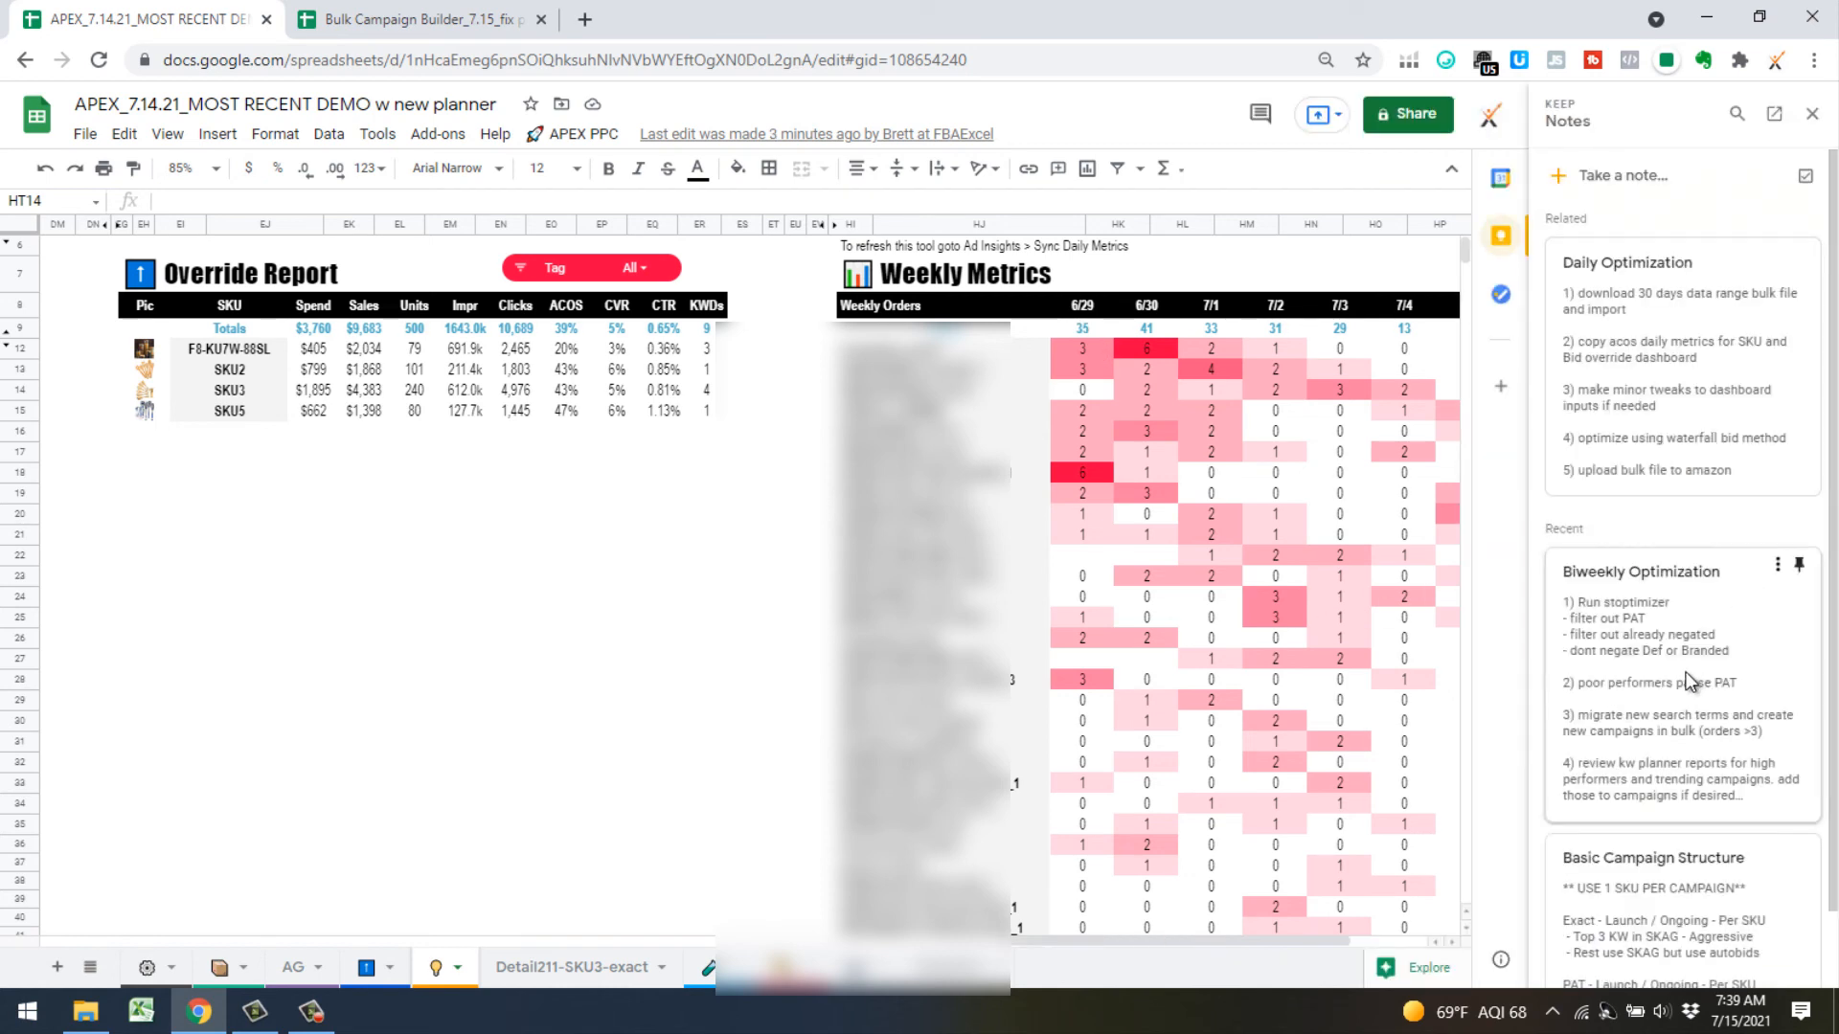
{"action": "left_click", "coordinate": [1683, 632]}
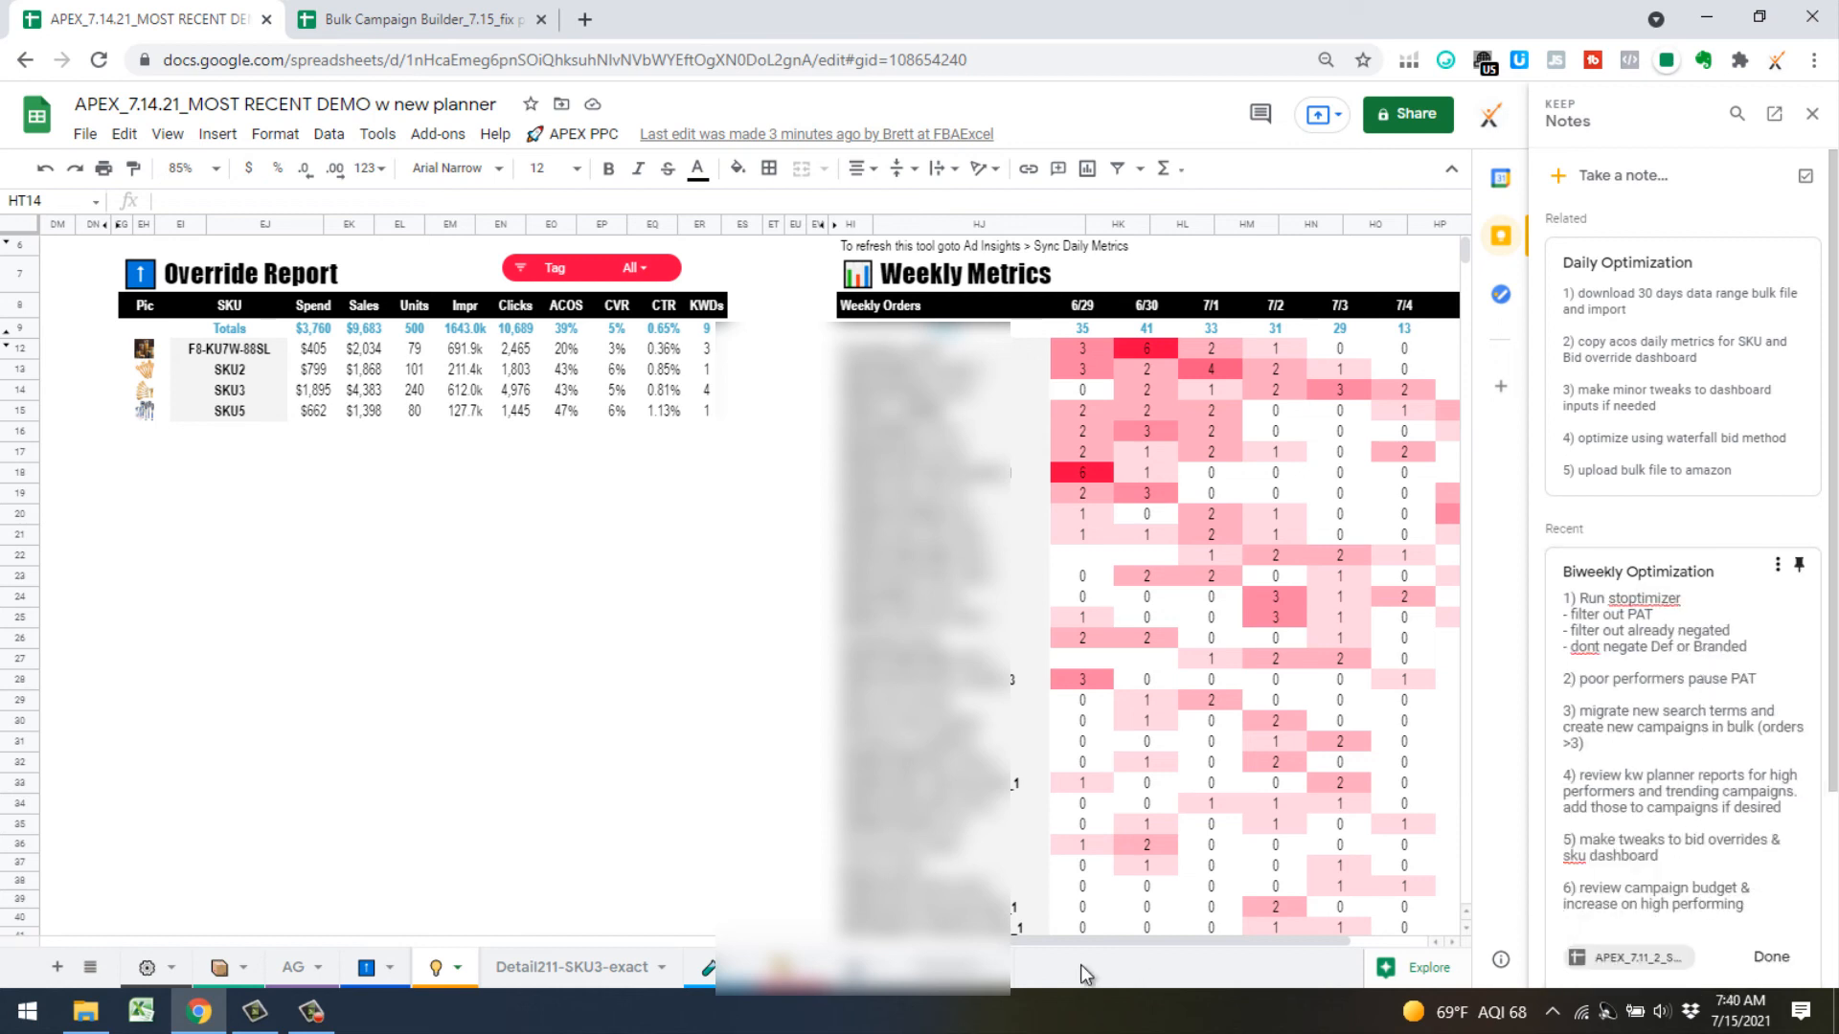
{"action": "left_click", "coordinate": [360, 975]}
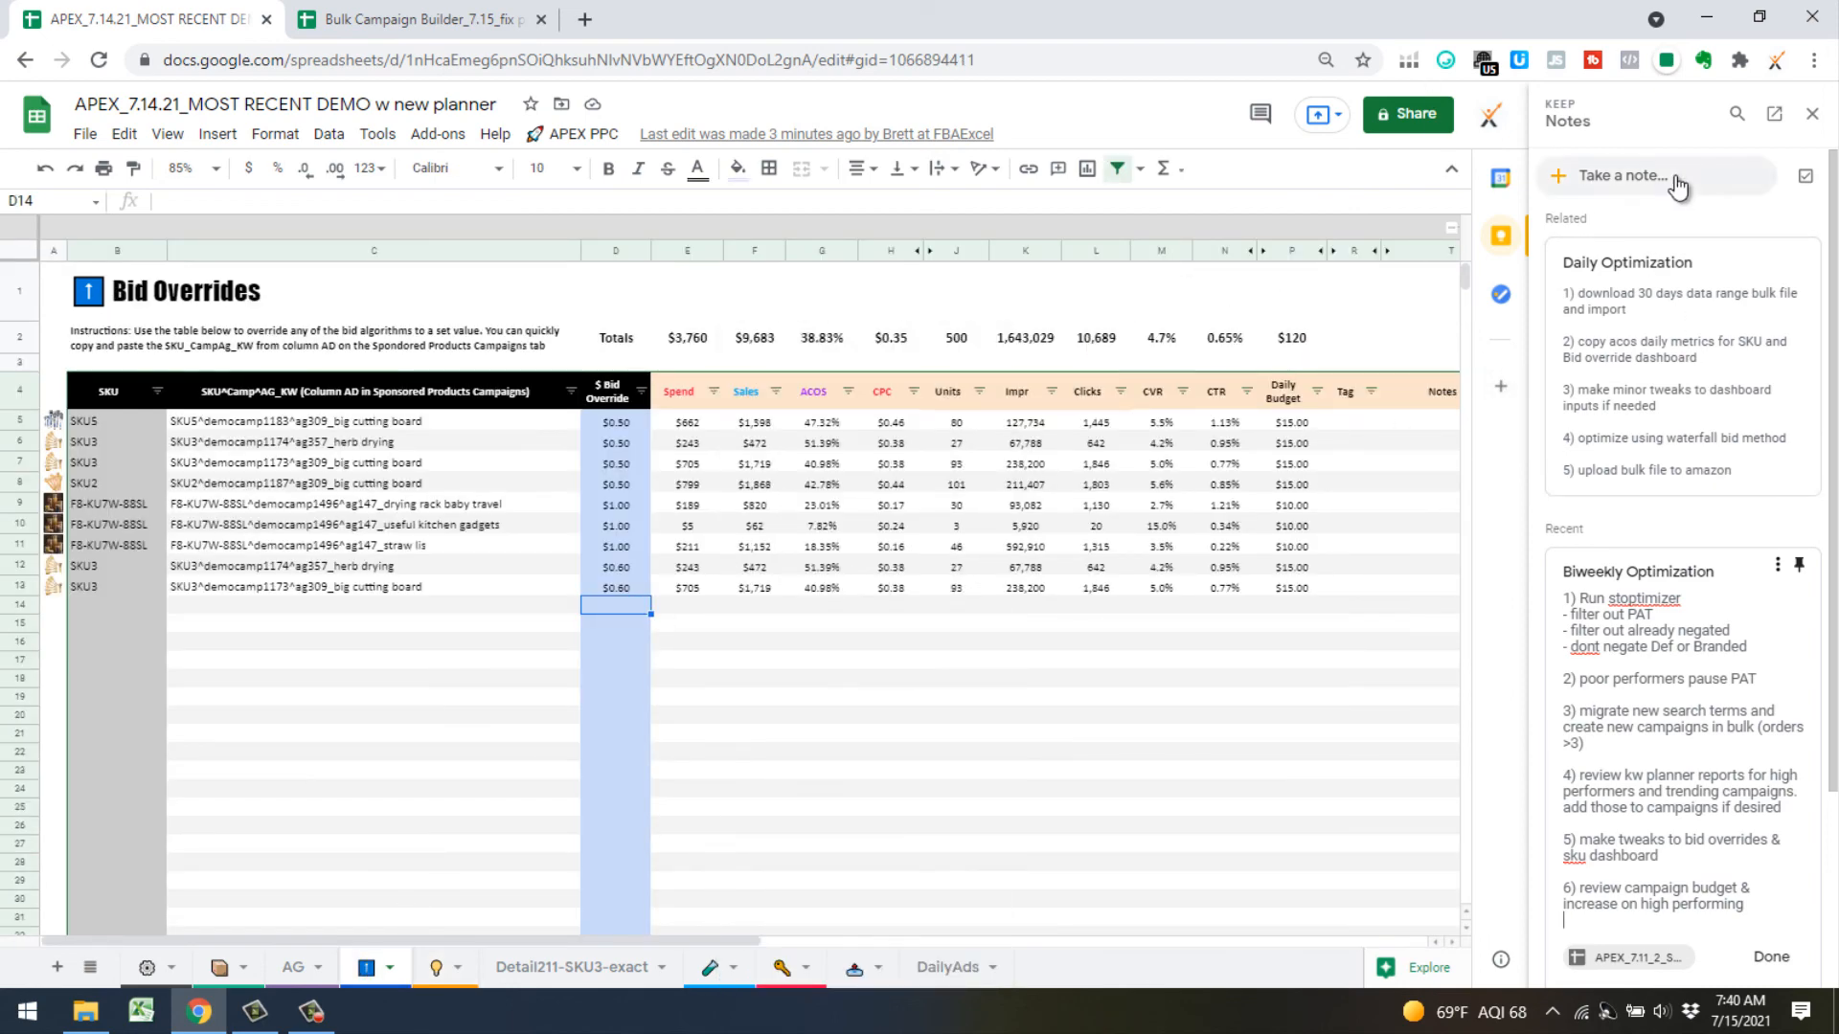
{"action": "left_click", "coordinate": [1817, 116]}
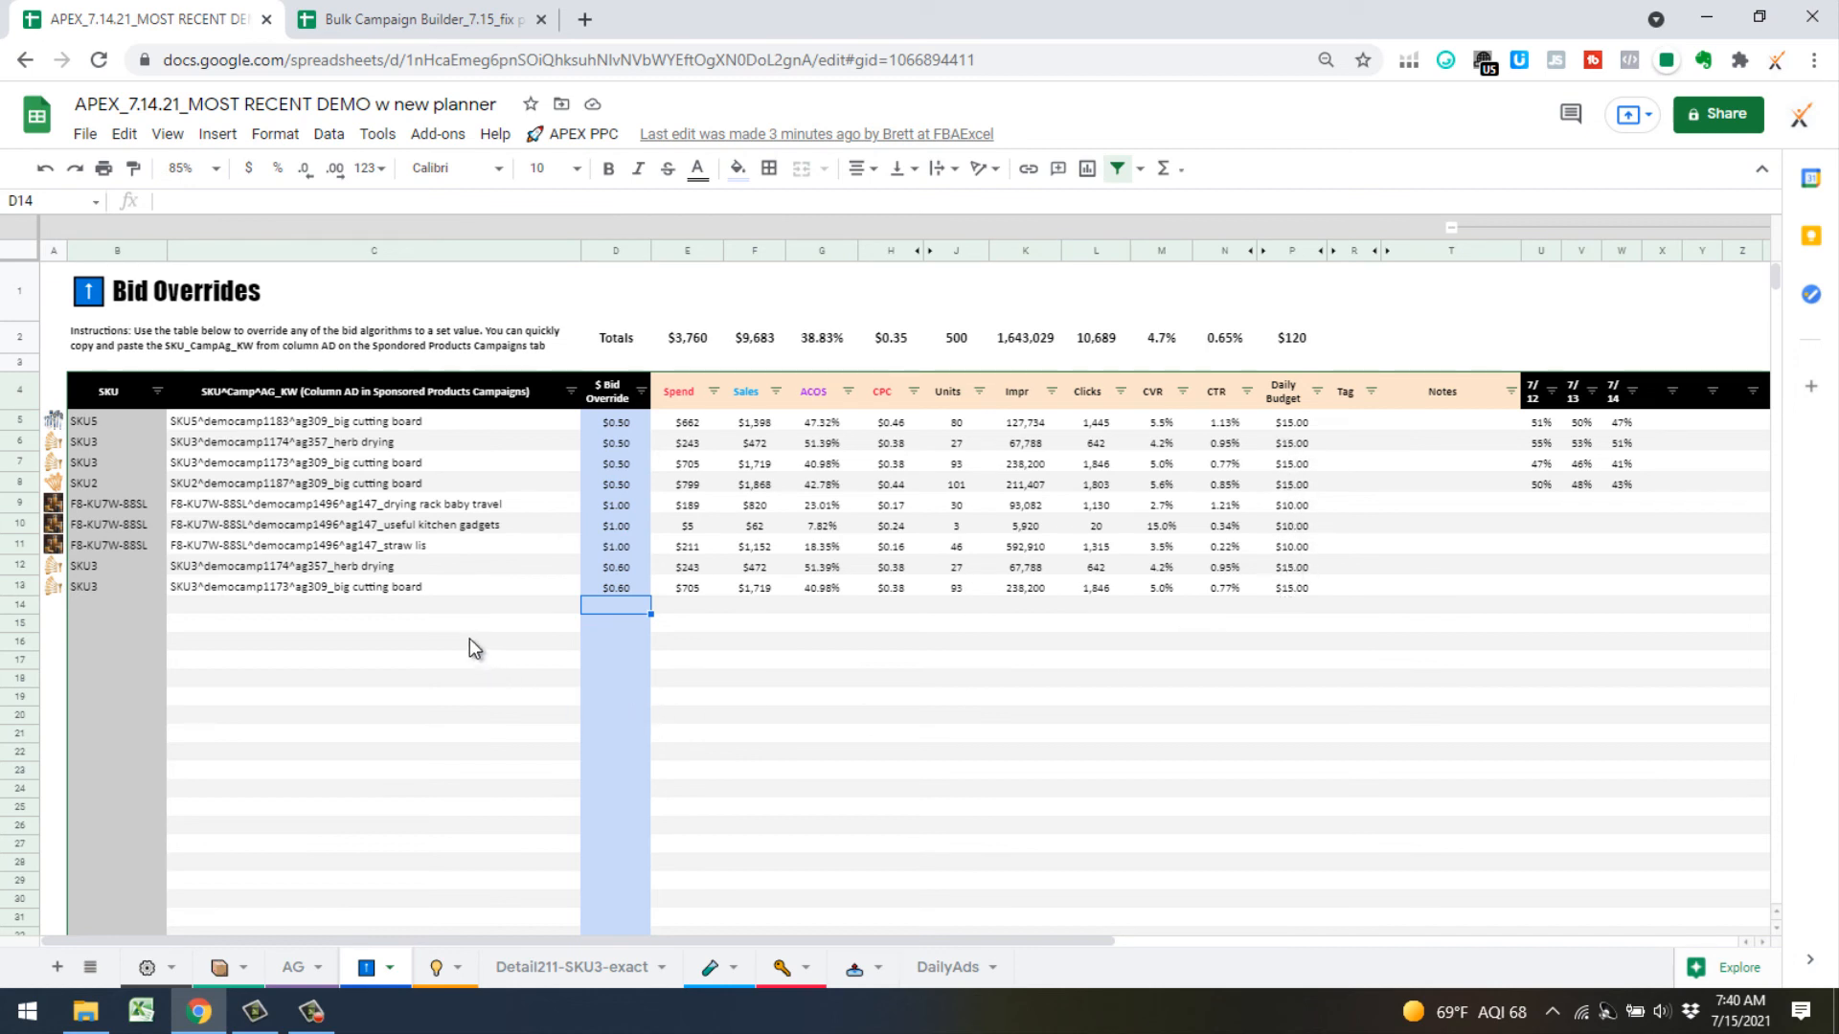
Filter the bulk file to Override Campaigns and inspect the daily budgets of democamp1496, democamp1187 and democamp1174
{"action": "left_click", "coordinate": [574, 134]}
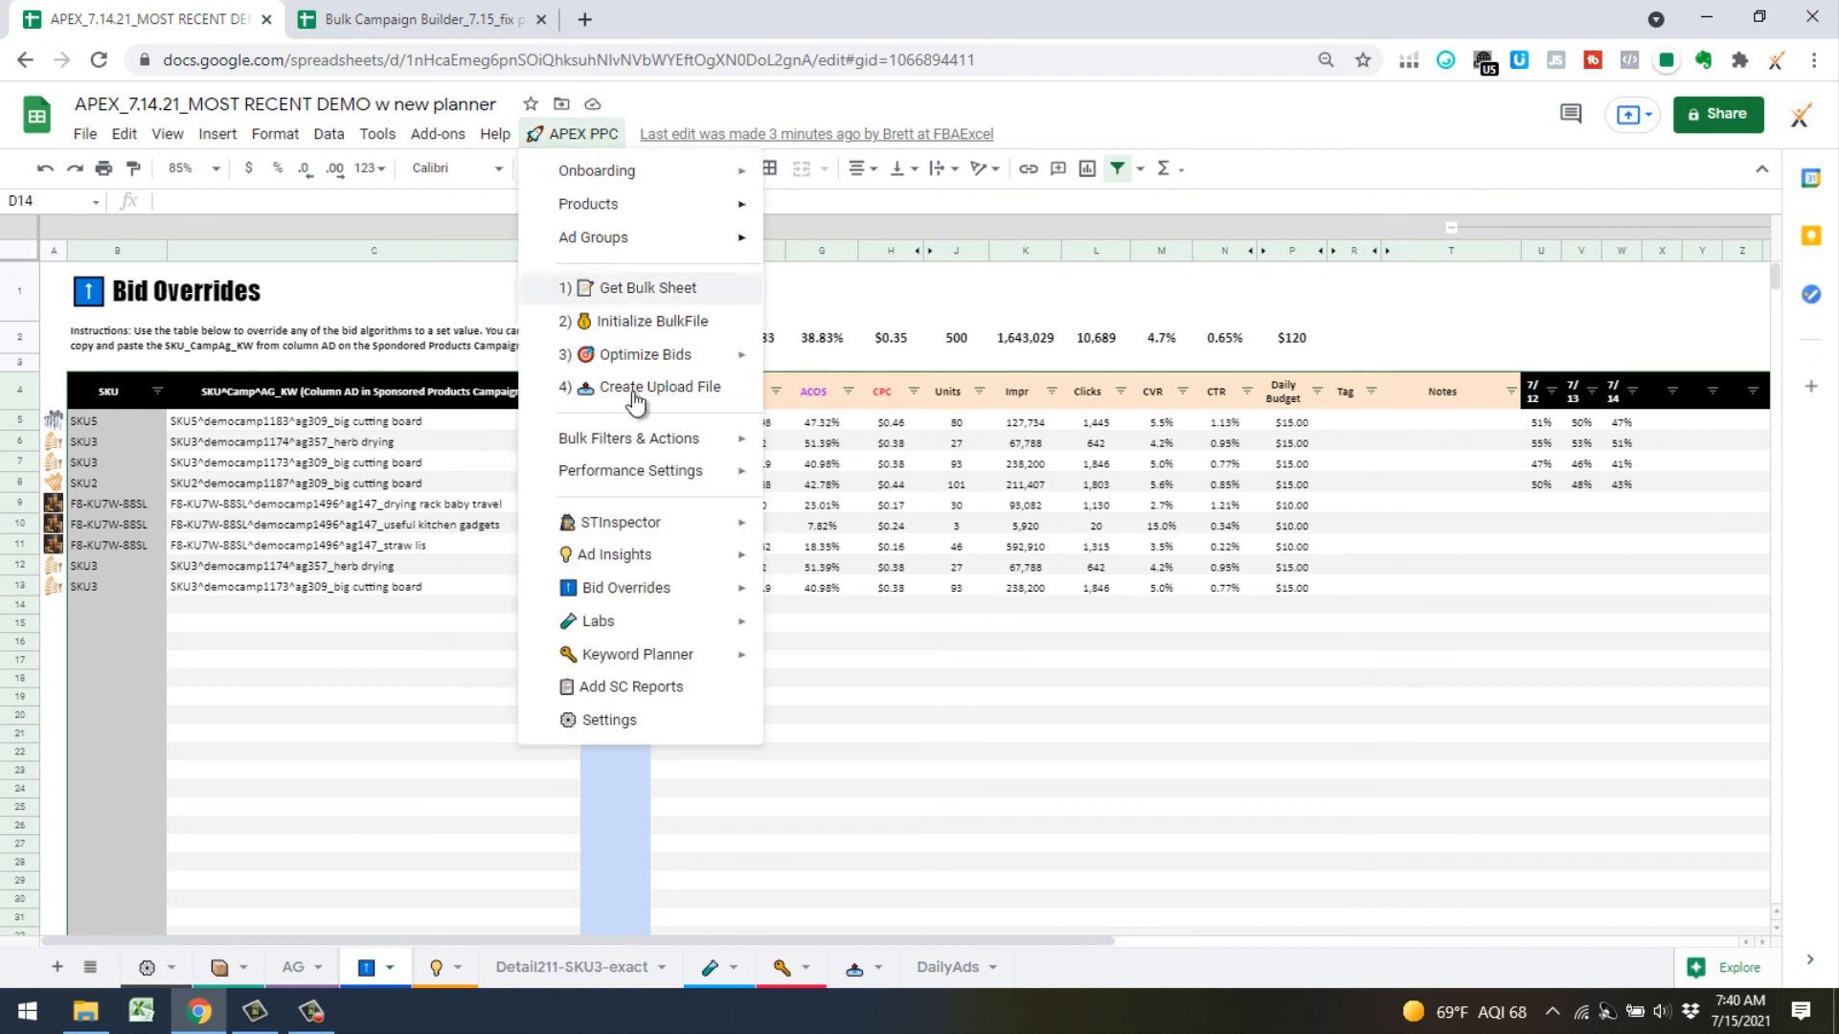
{"action": "mouse_move", "coordinate": [676, 452]}
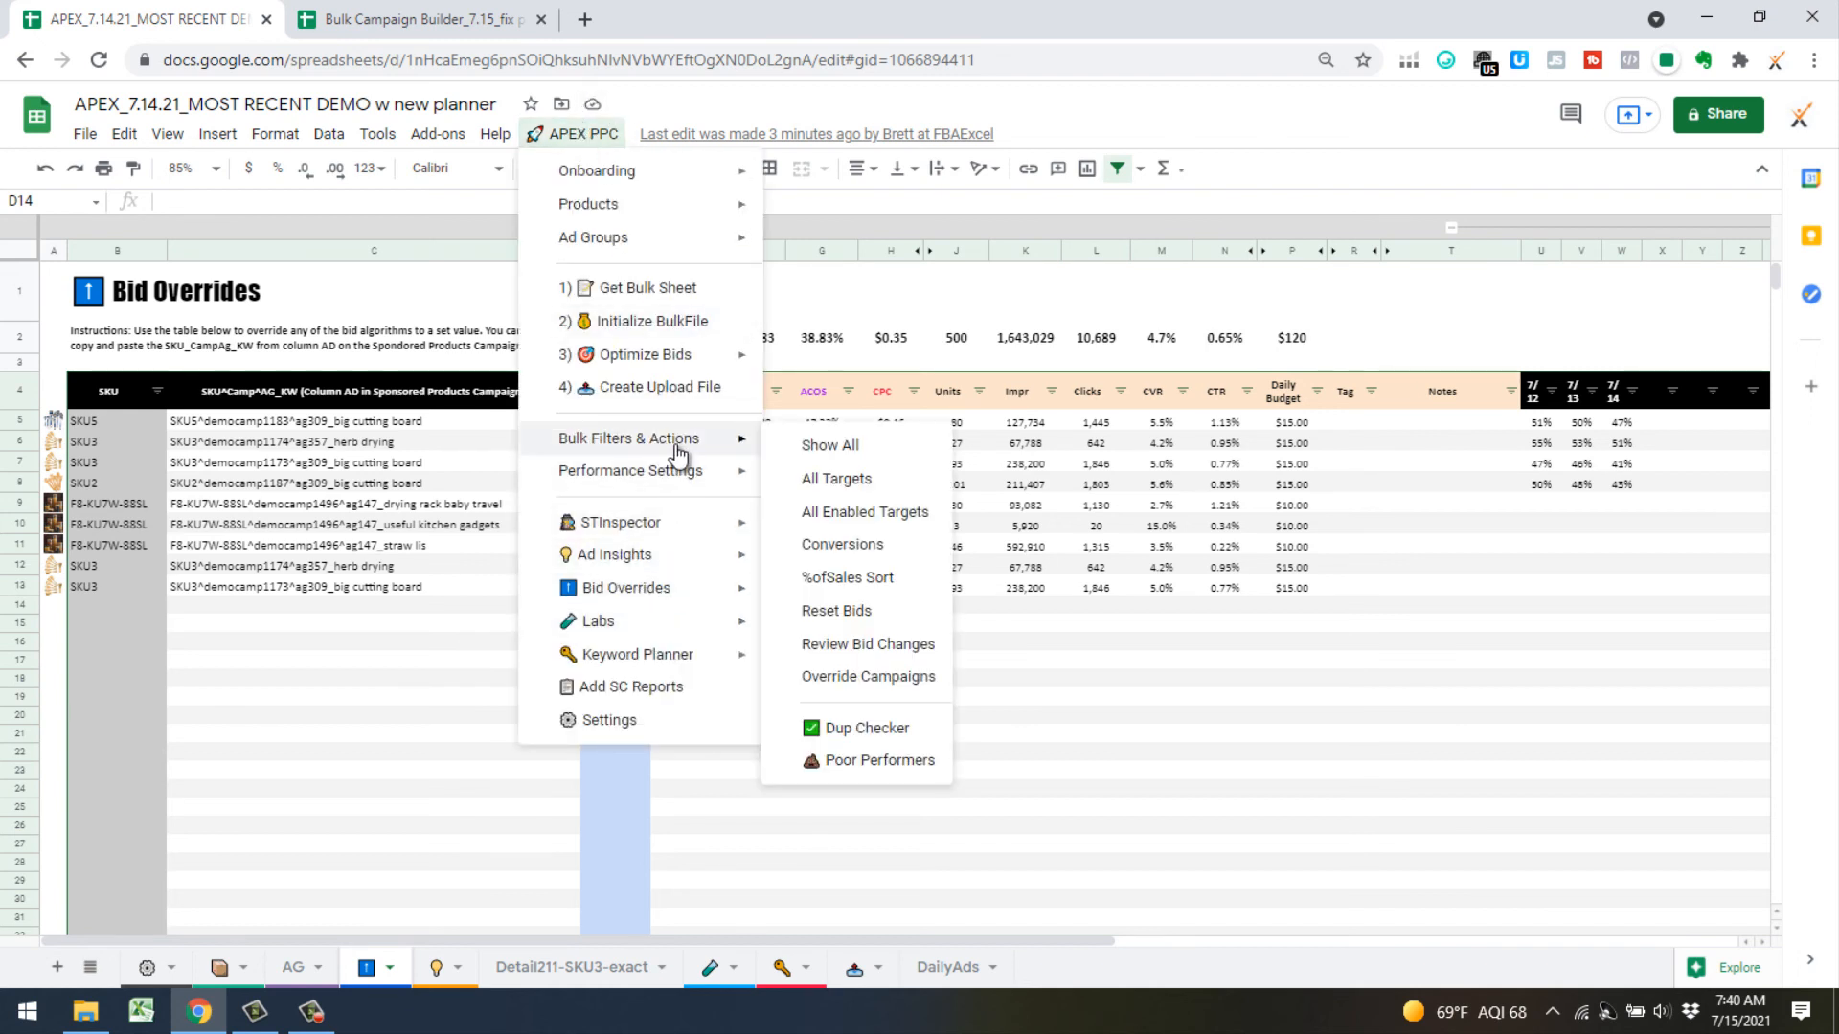
{"action": "left_click", "coordinate": [867, 678]}
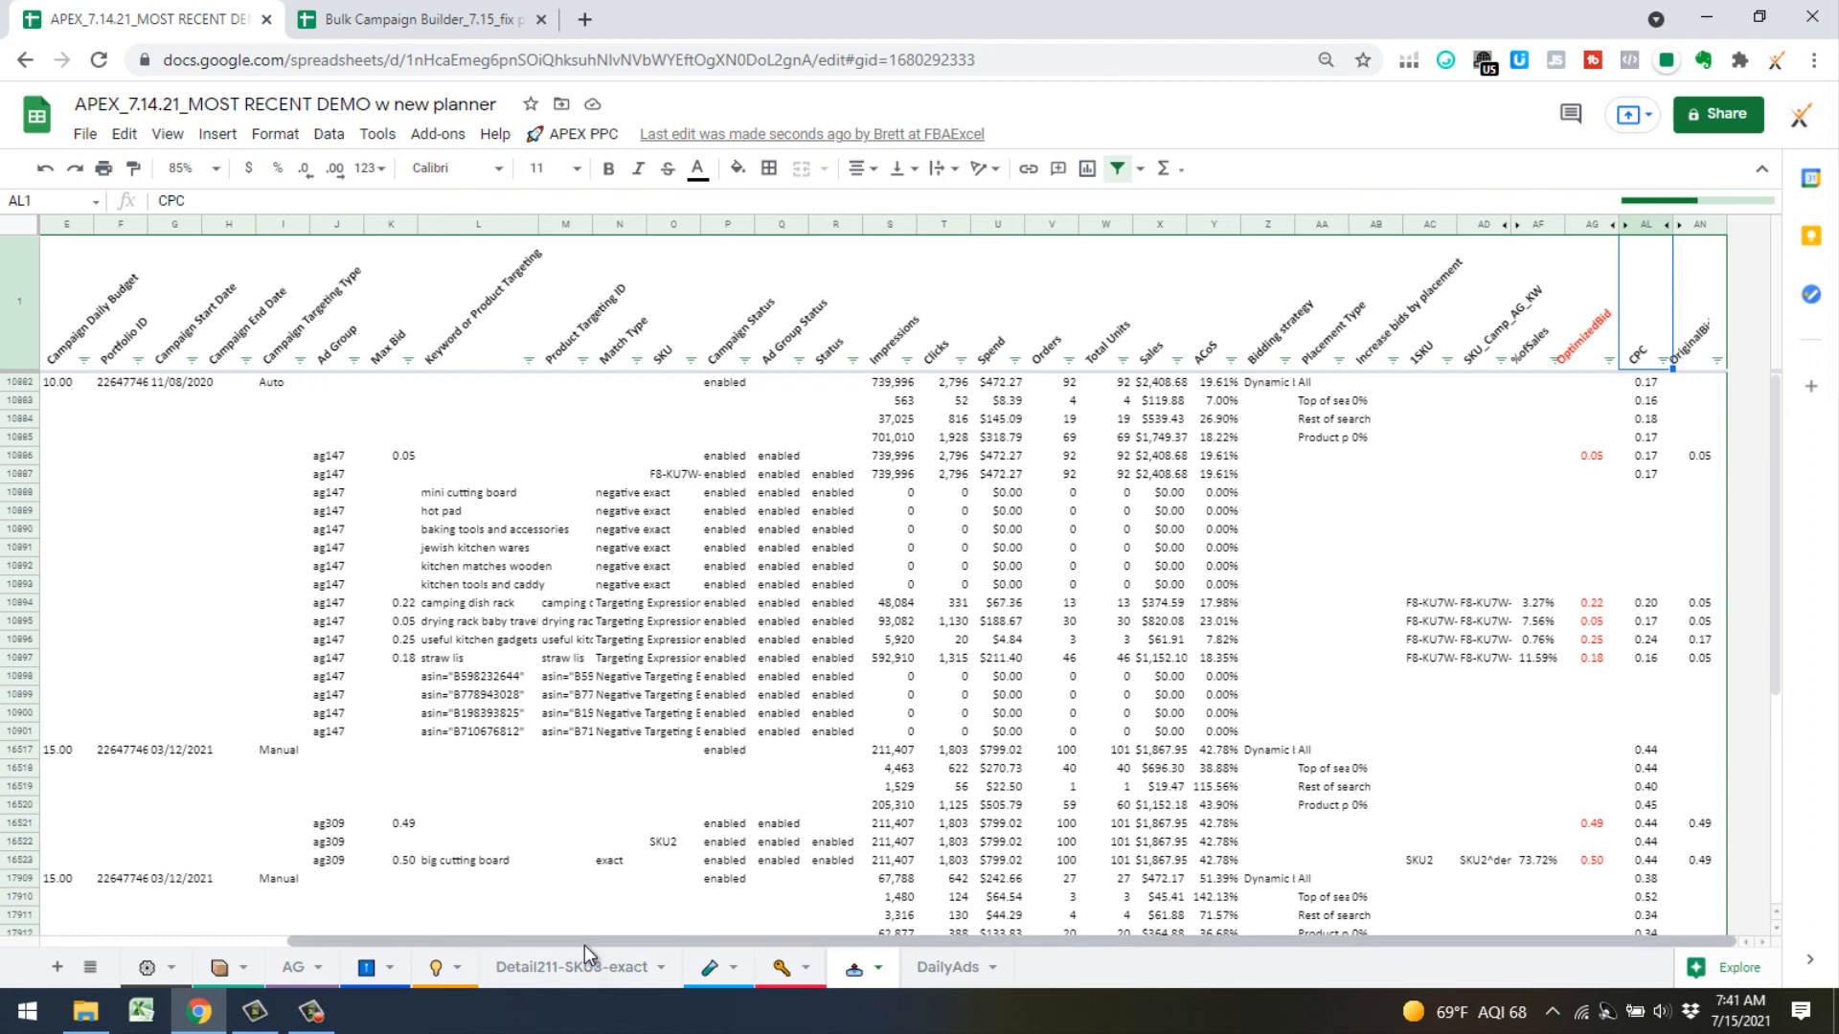
{"action": "left_click_drag", "start_coordinate": [584, 946], "coordinate": [310, 950]}
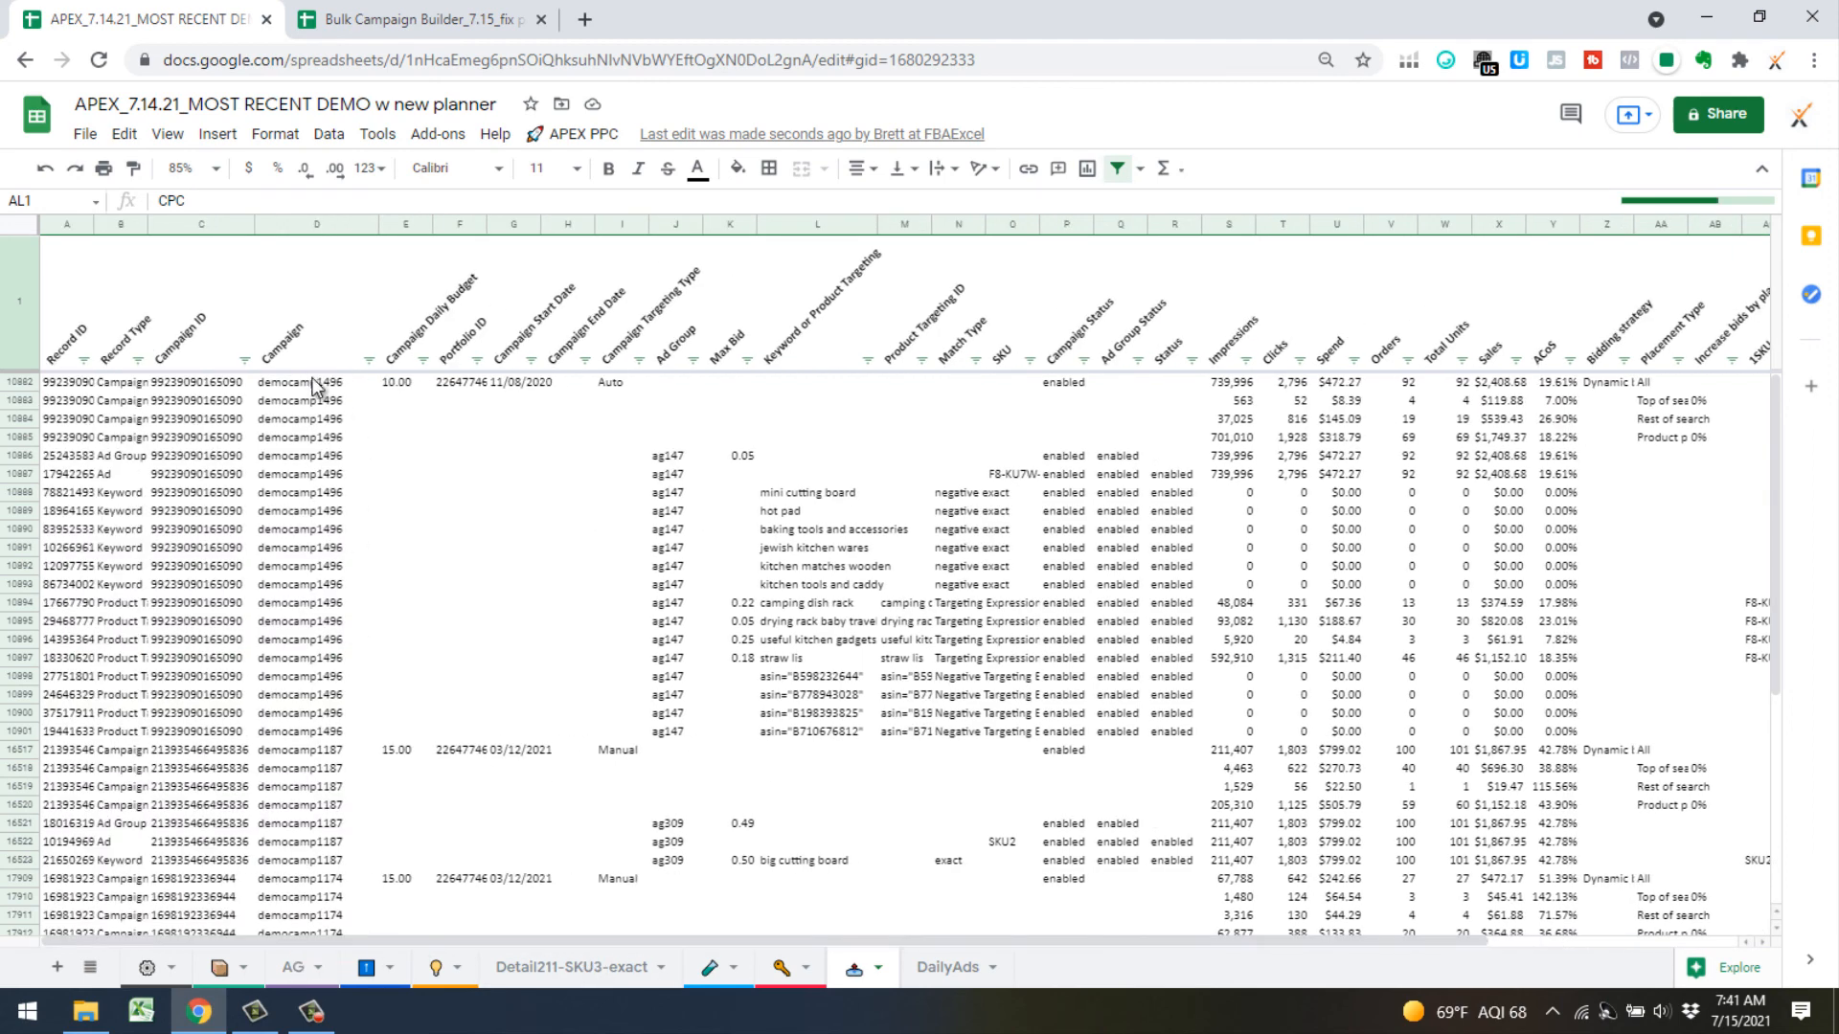
{"action": "left_click", "coordinate": [403, 385]}
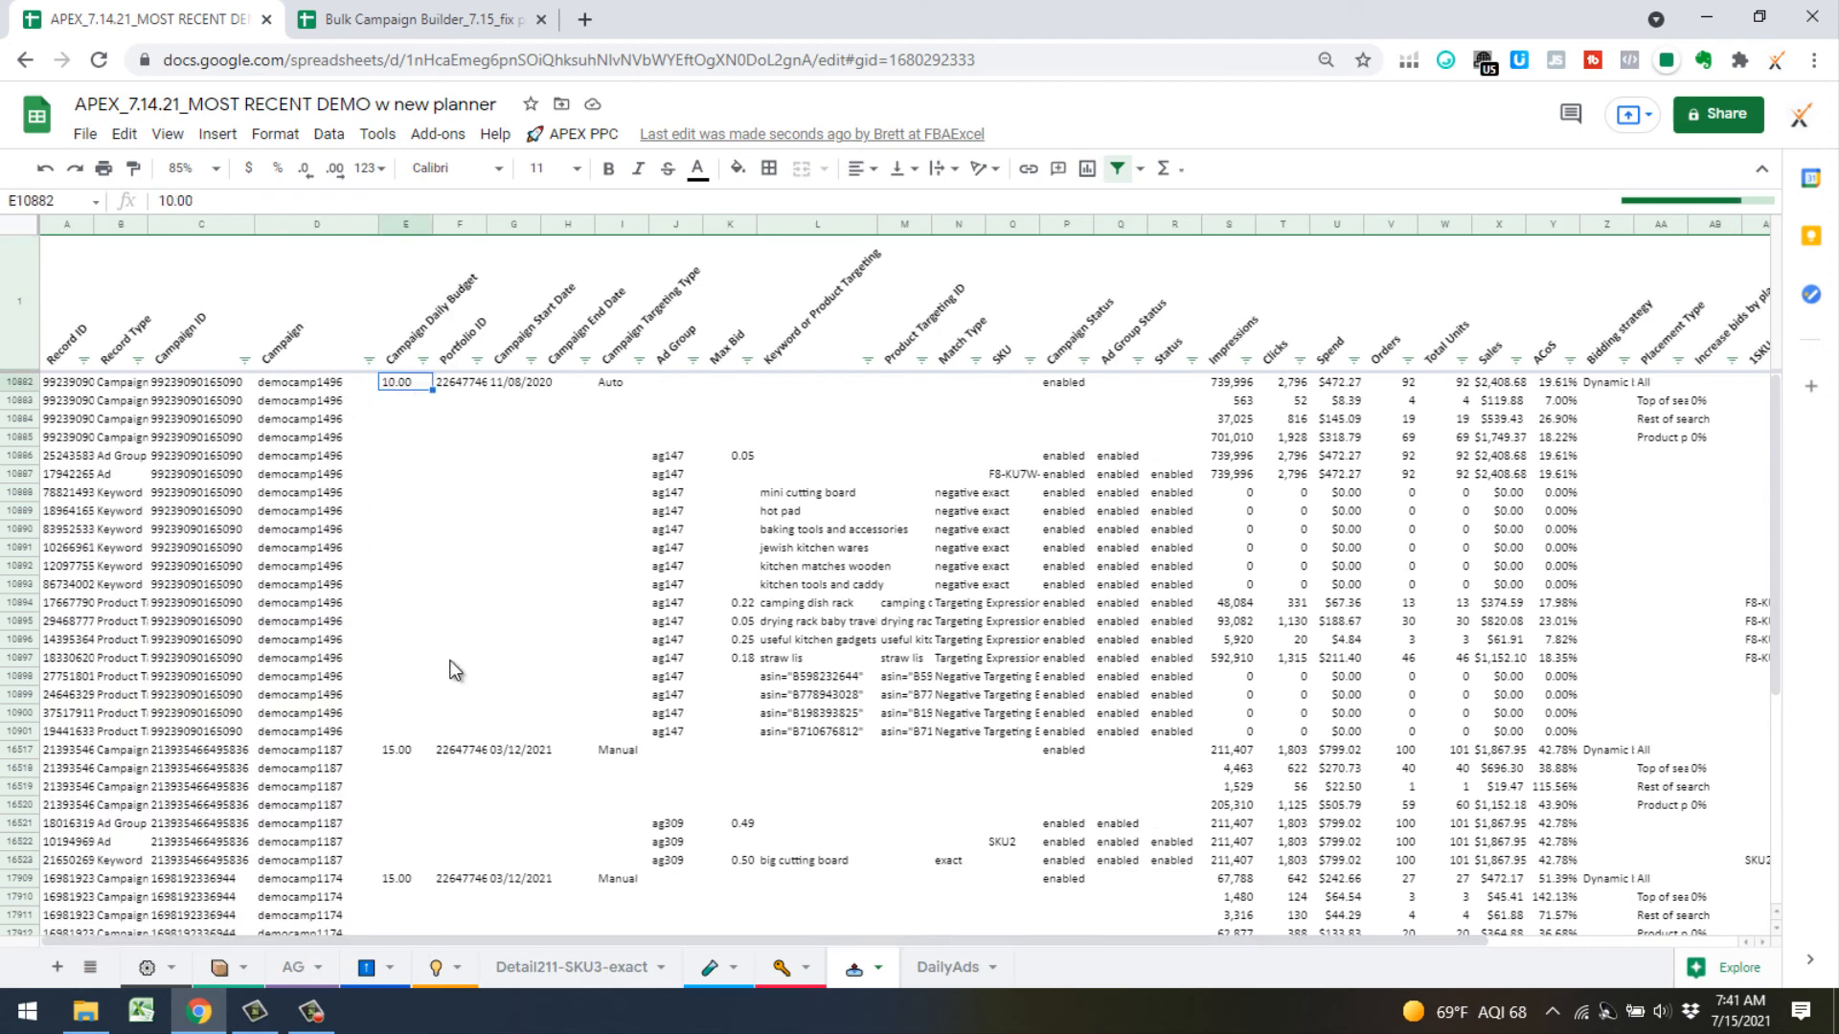
{"action": "left_click", "coordinate": [393, 755]}
{"action": "left_click", "coordinate": [406, 880]}
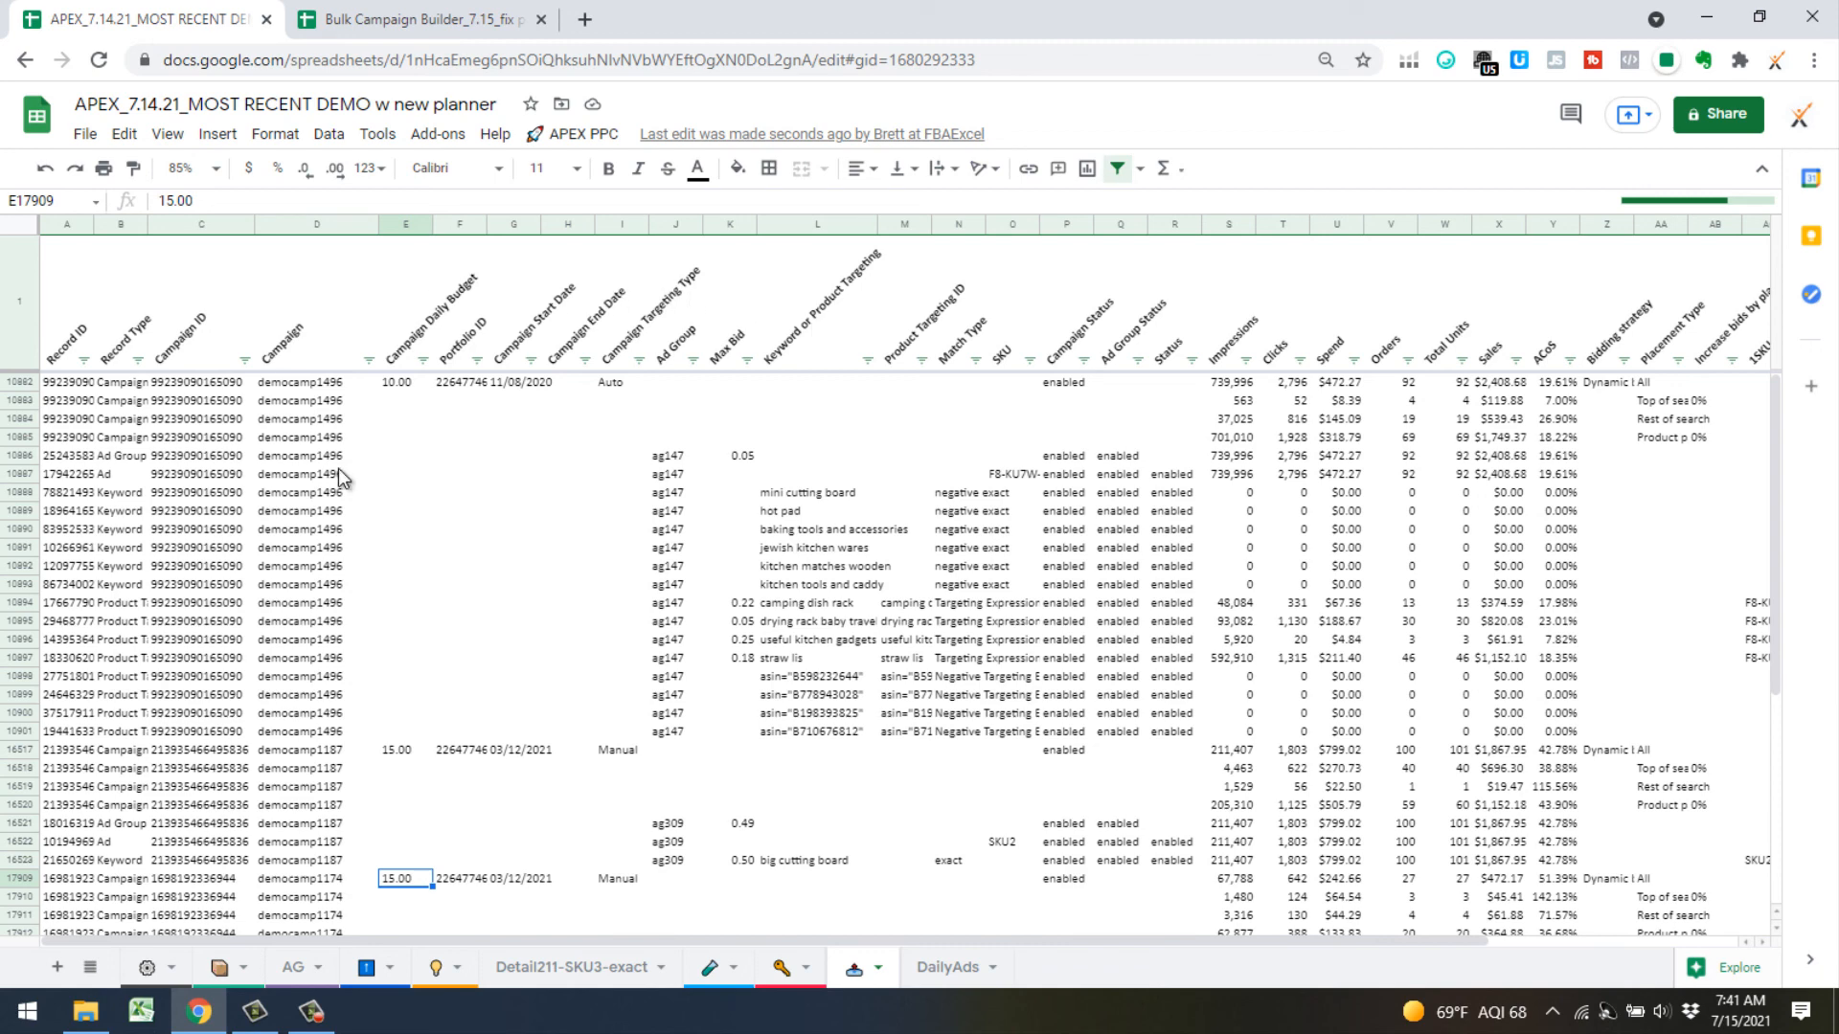
Add header formatting to the campaign rows of the bulk file and check the democamp1187 and democamp1496 daily budgets
{"action": "left_click", "coordinate": [584, 145]}
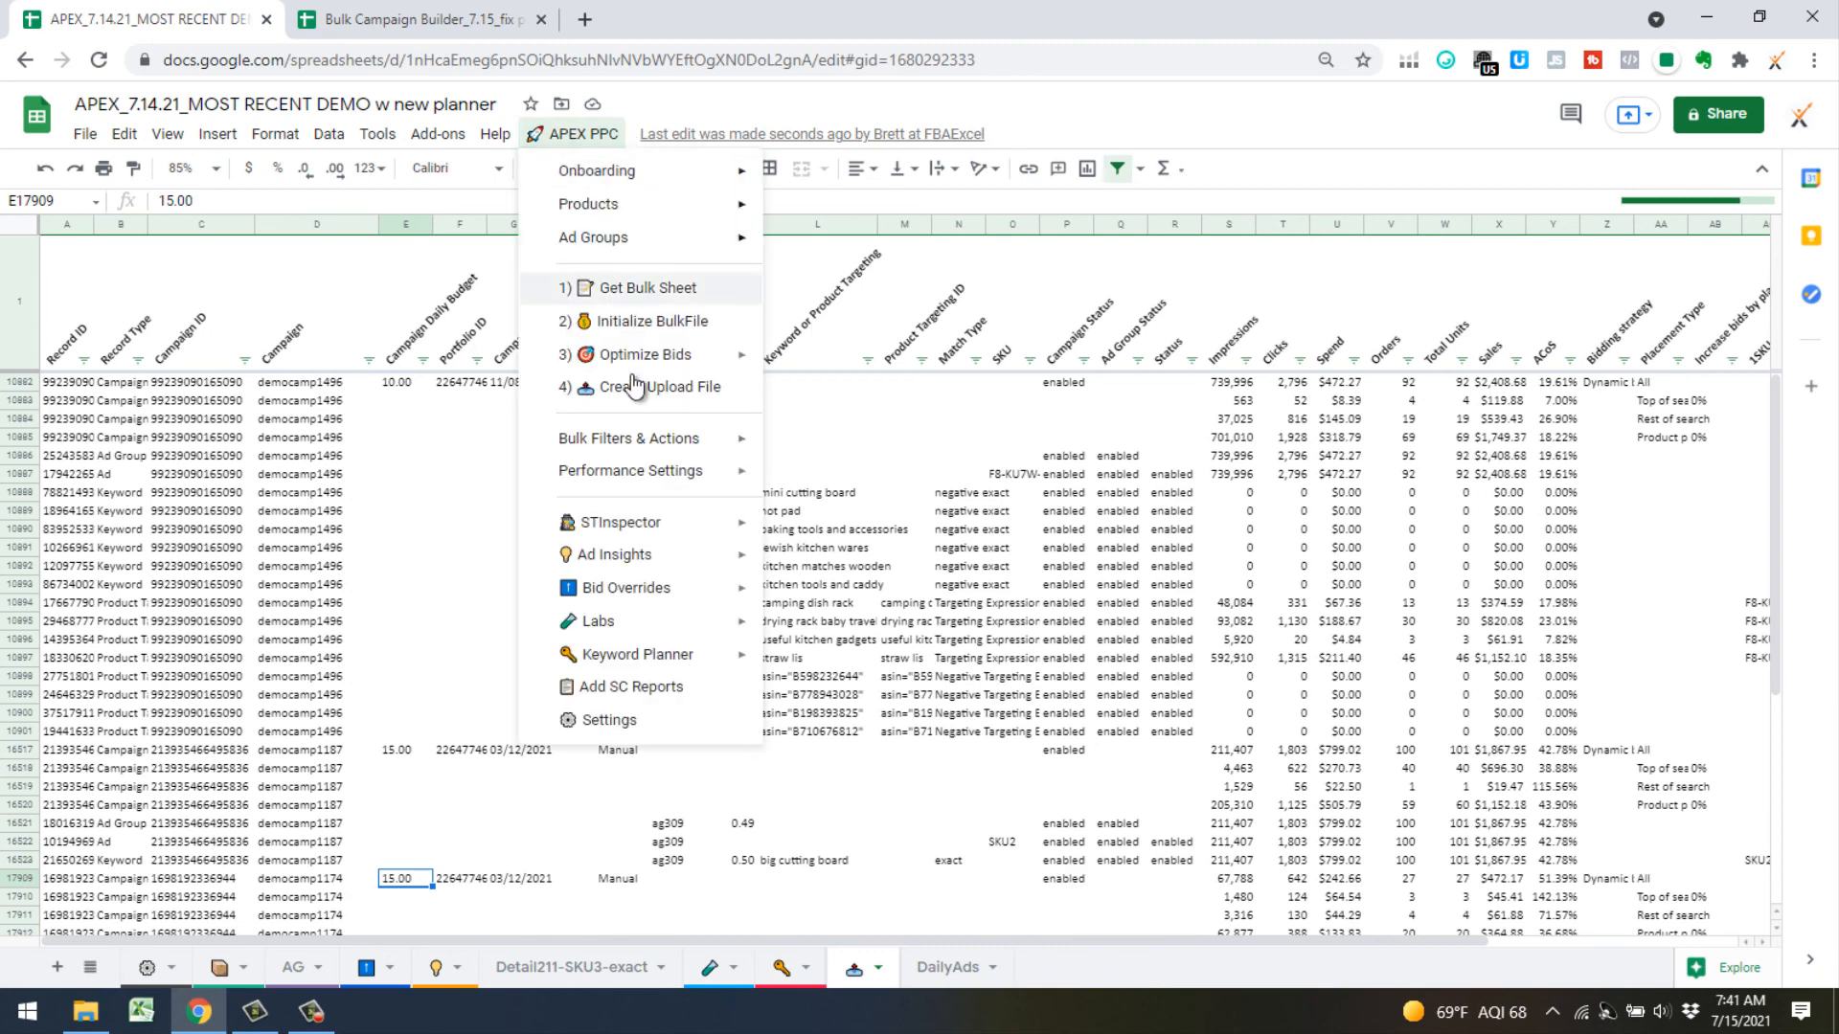
{"action": "mouse_move", "coordinate": [648, 624]}
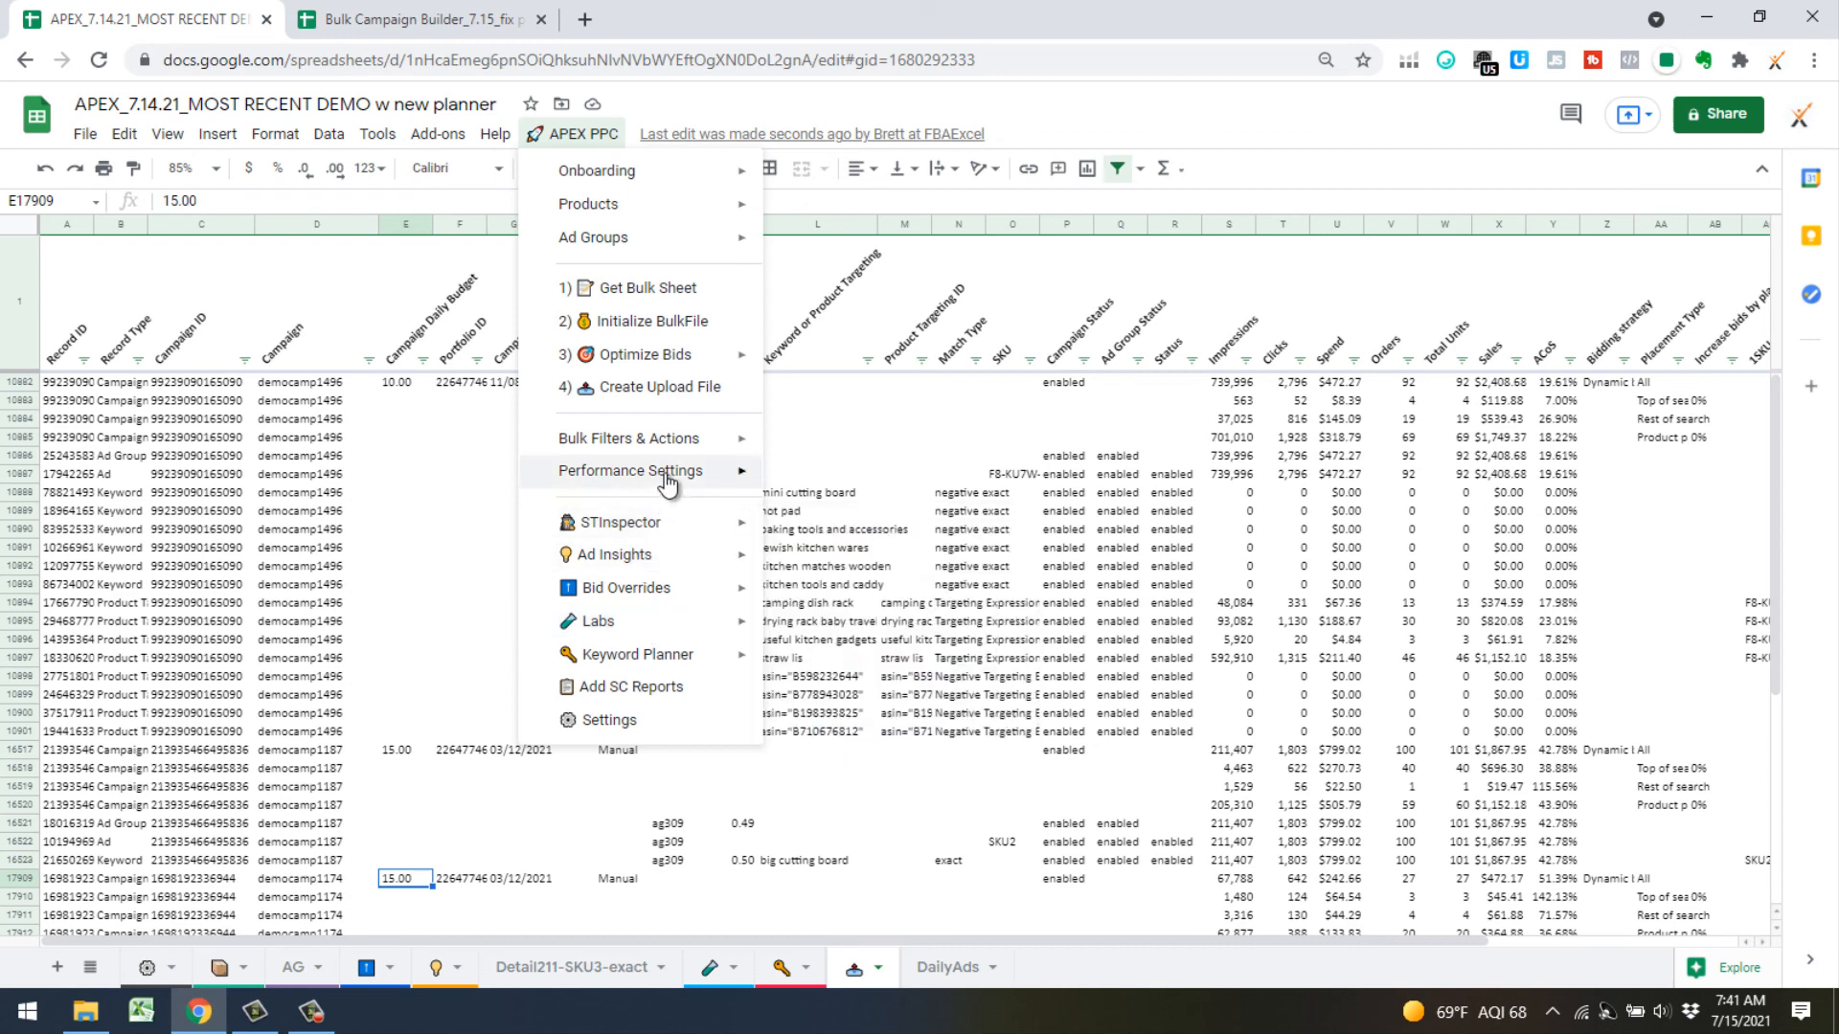
{"action": "mouse_move", "coordinate": [676, 458]}
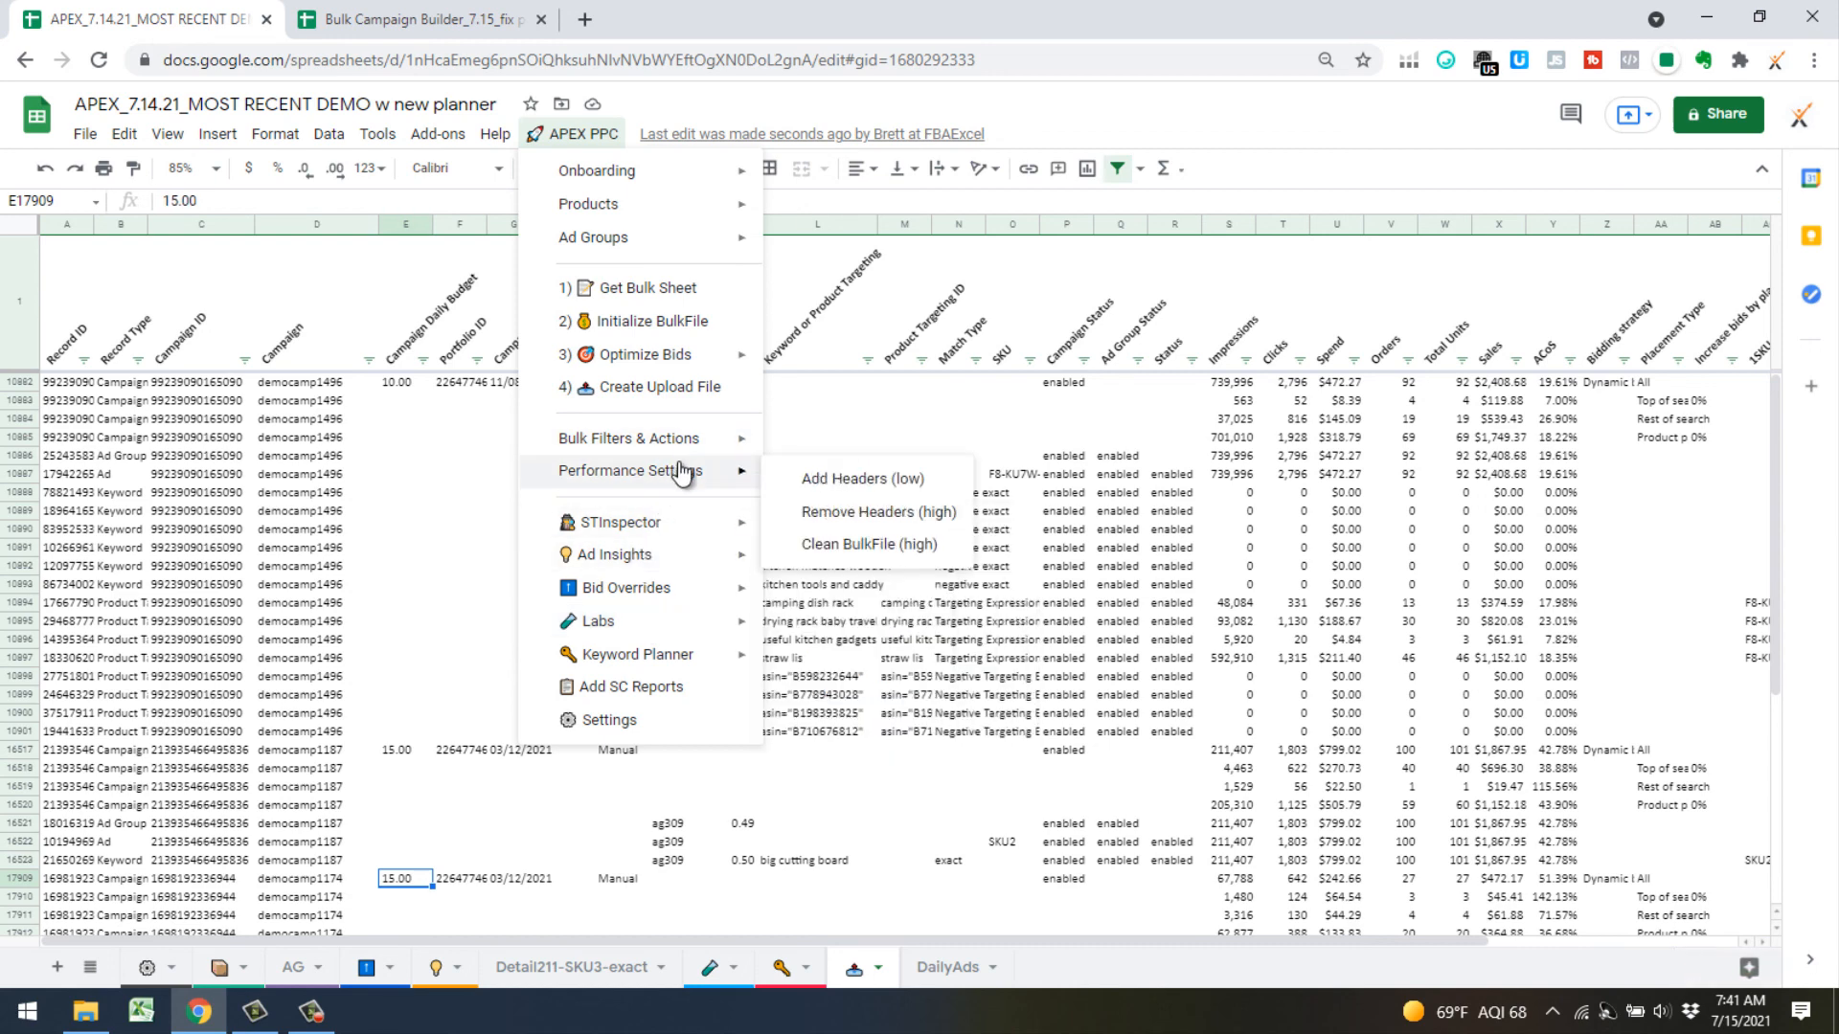
{"action": "left_click", "coordinate": [874, 545]}
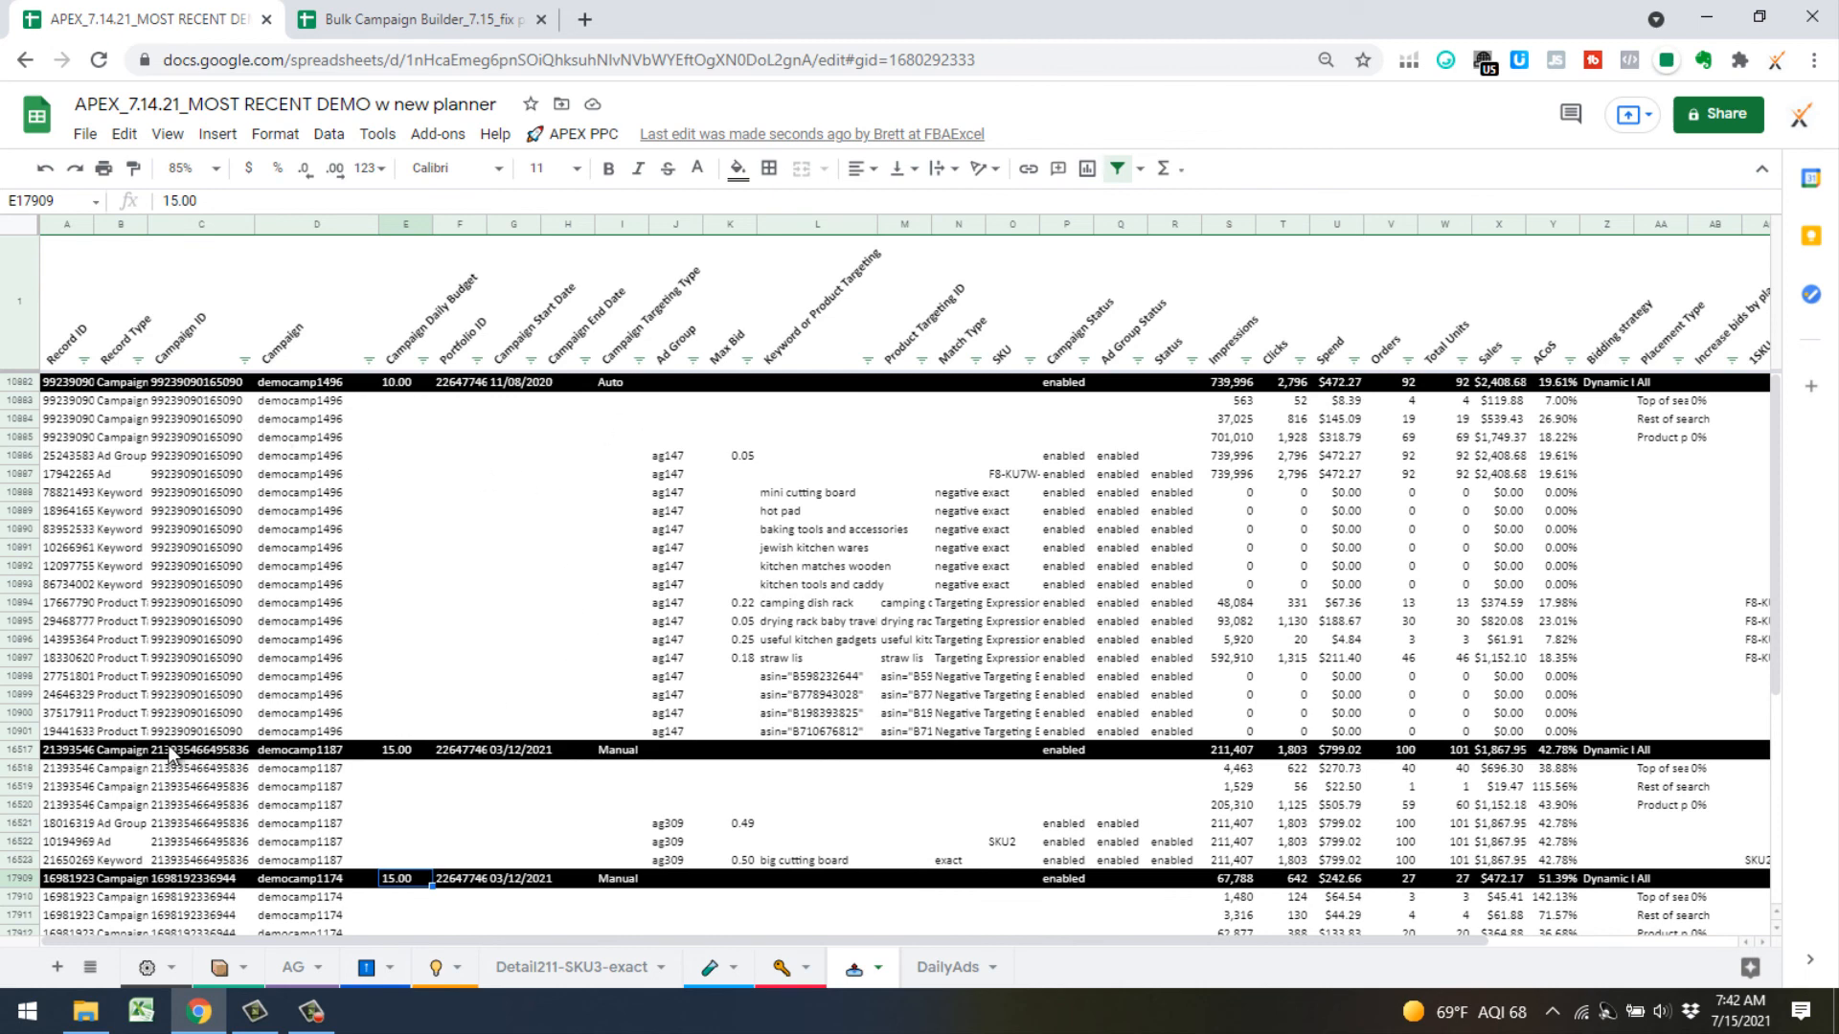
{"action": "left_click", "coordinate": [395, 751]}
{"action": "left_click", "coordinate": [389, 386]}
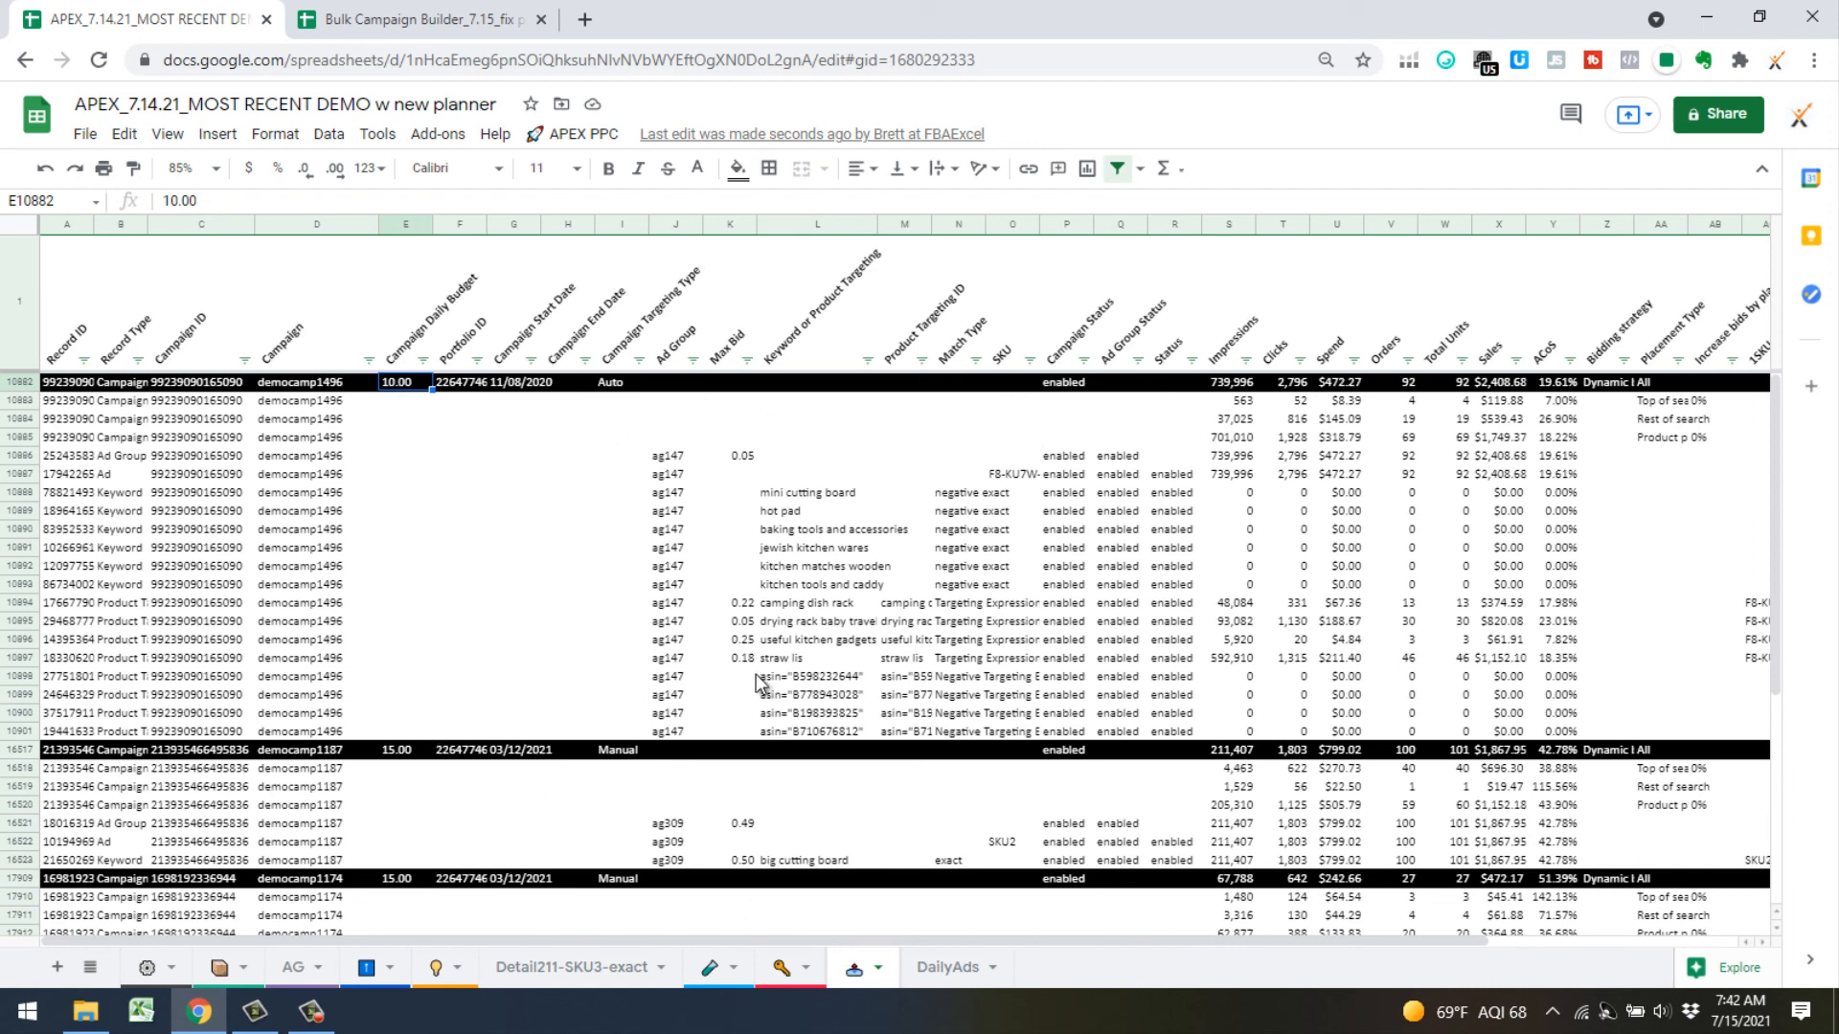
Review the Daily Optimization and Biweekly Optimization checklists in the Keep notes
{"action": "left_click", "coordinate": [1810, 235]}
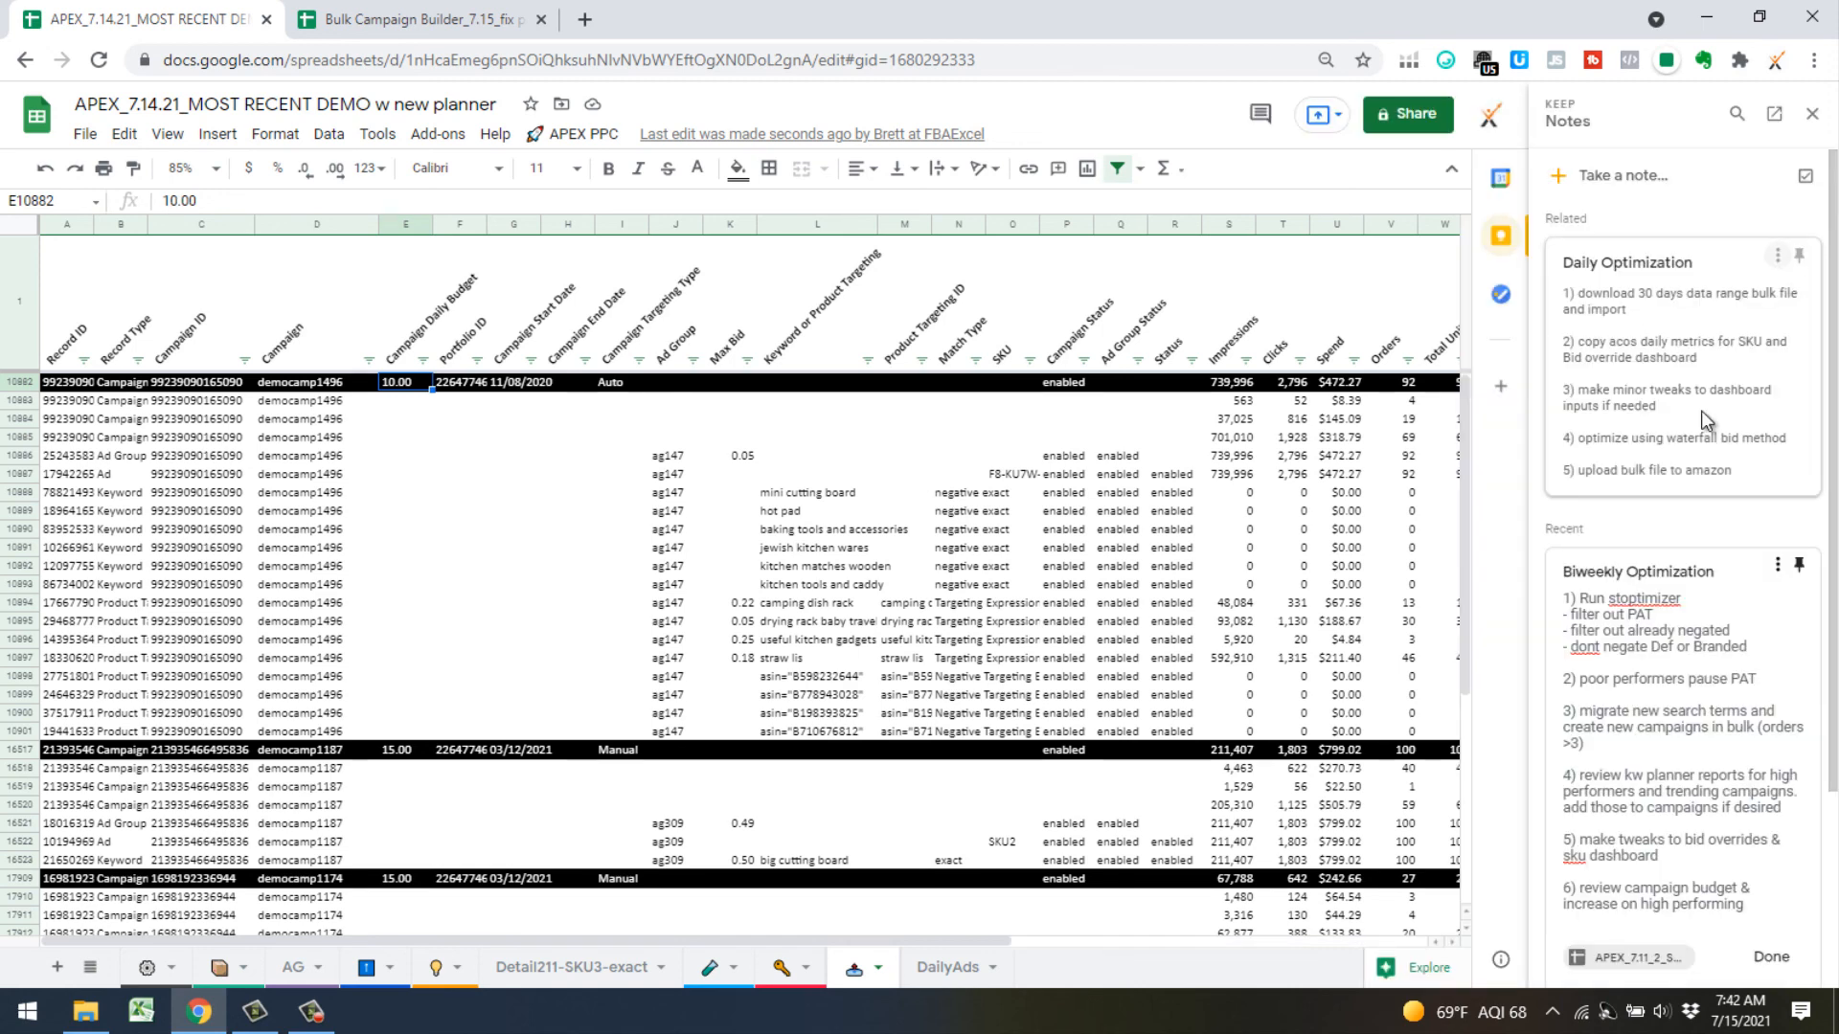
{"action": "scroll", "coordinate": [1654, 728], "scroll_direction": "down", "scroll_amount": 1}
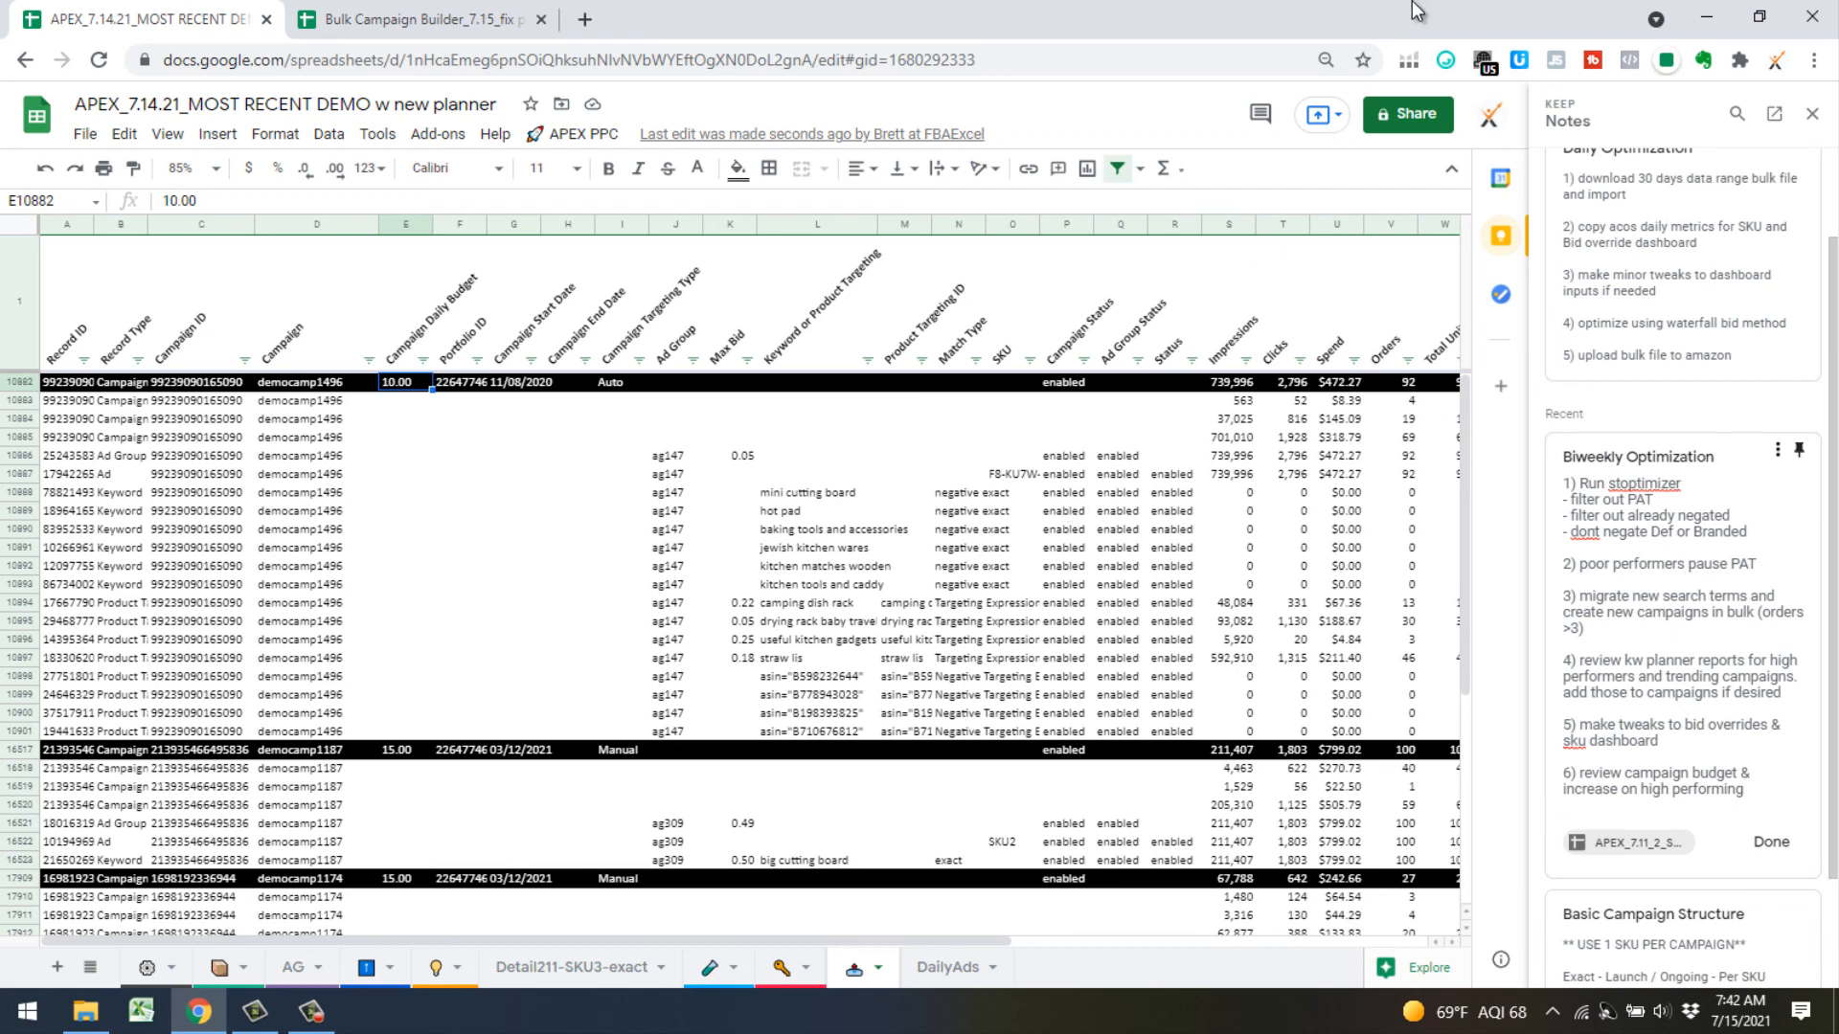
{"action": "scroll", "coordinate": [1663, 303], "scroll_direction": "up", "scroll_amount": 2}
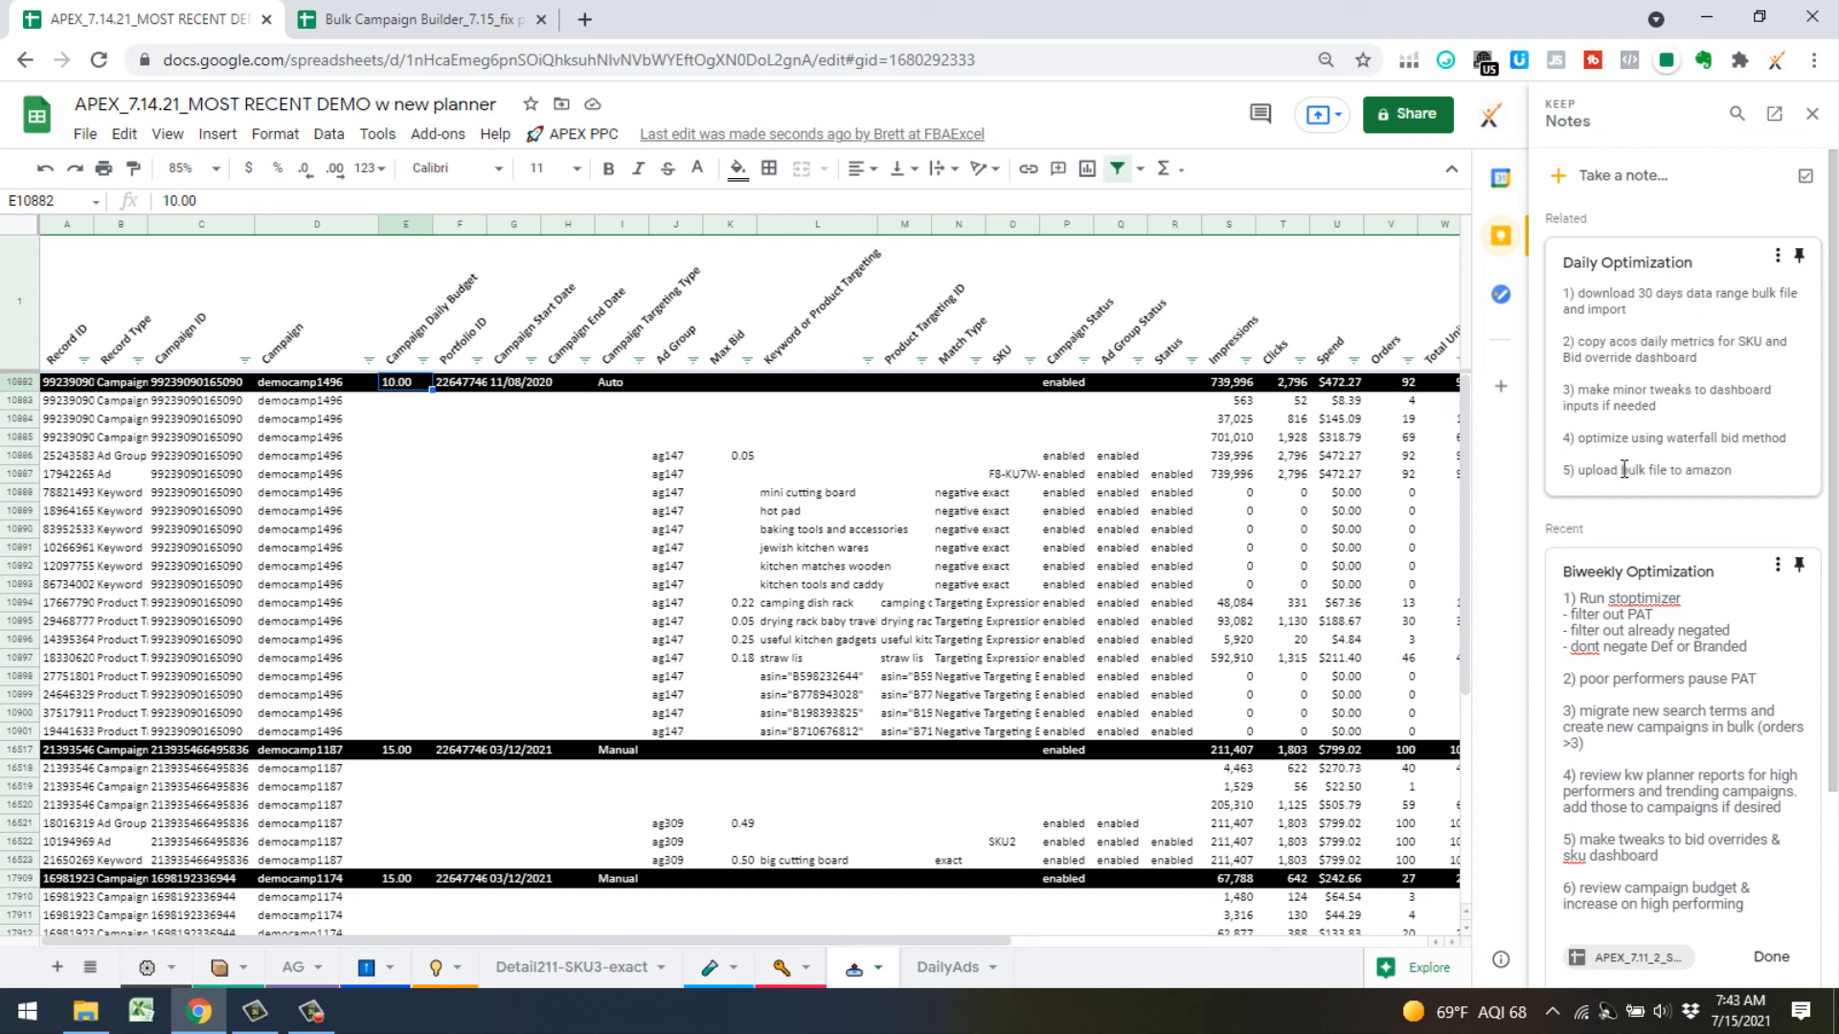
{"action": "scroll", "coordinate": [1682, 601], "scroll_direction": "down", "scroll_amount": 1}
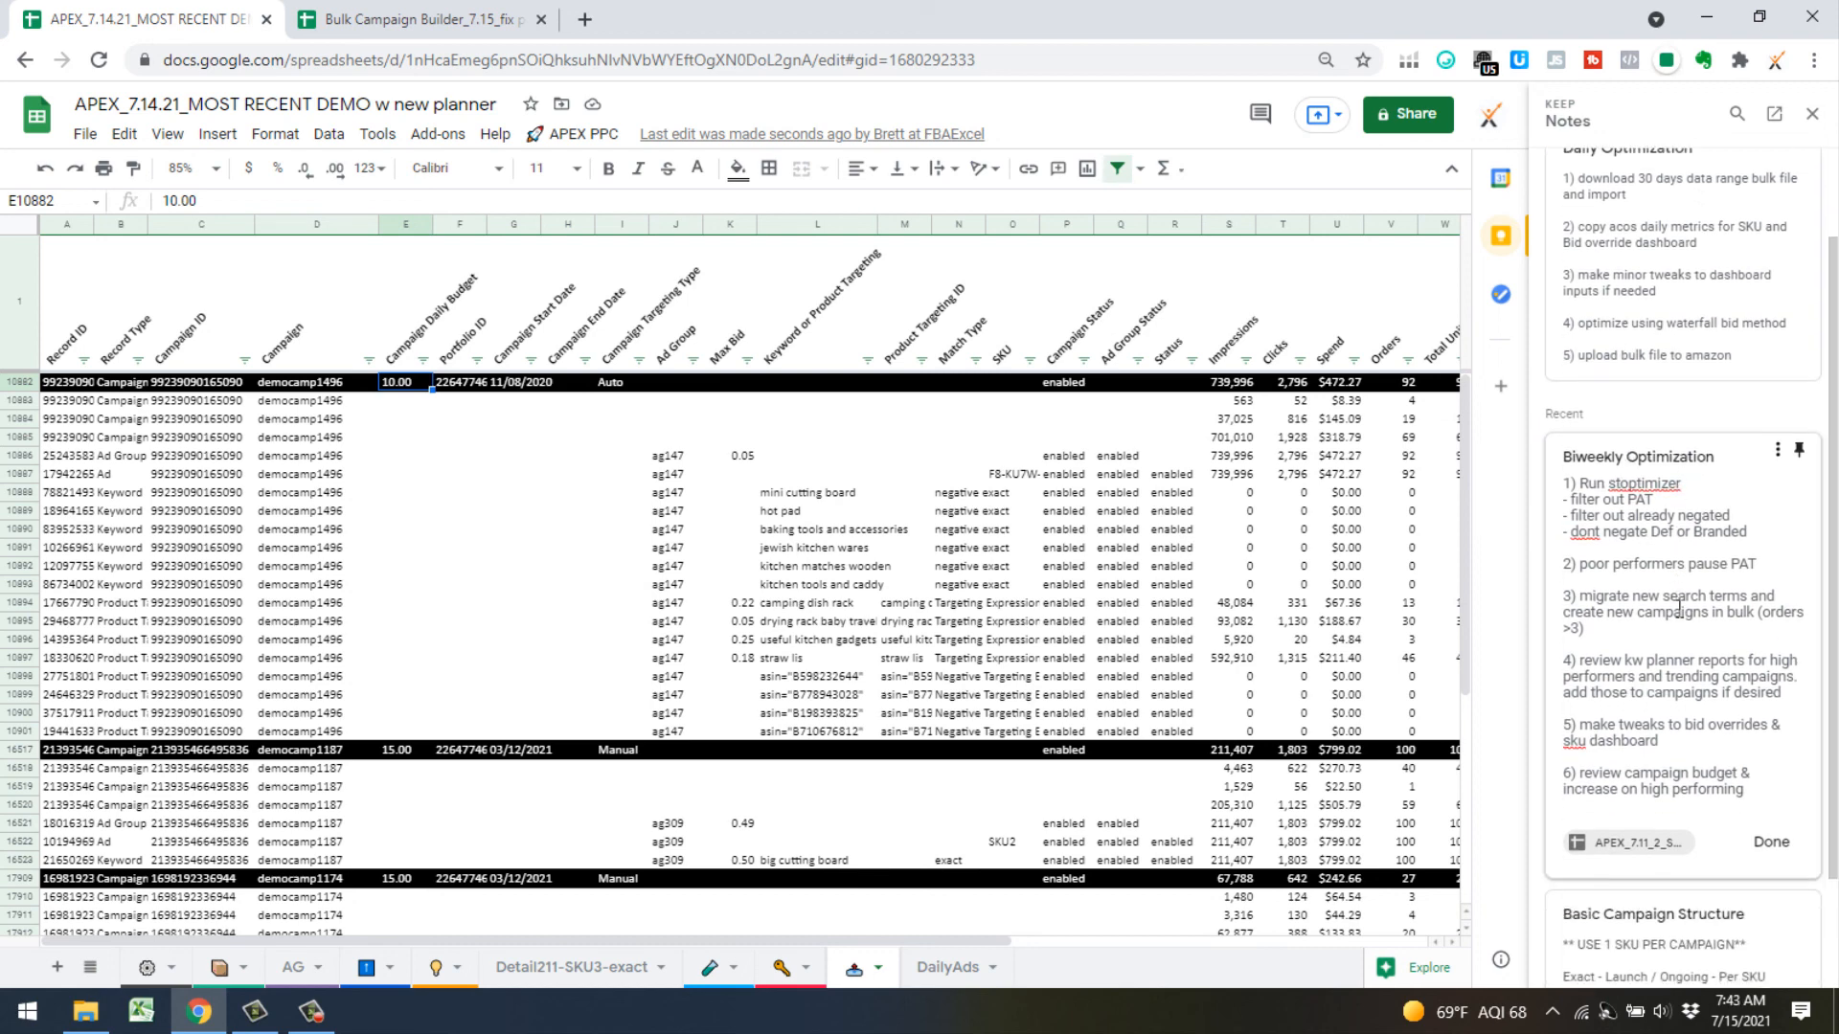